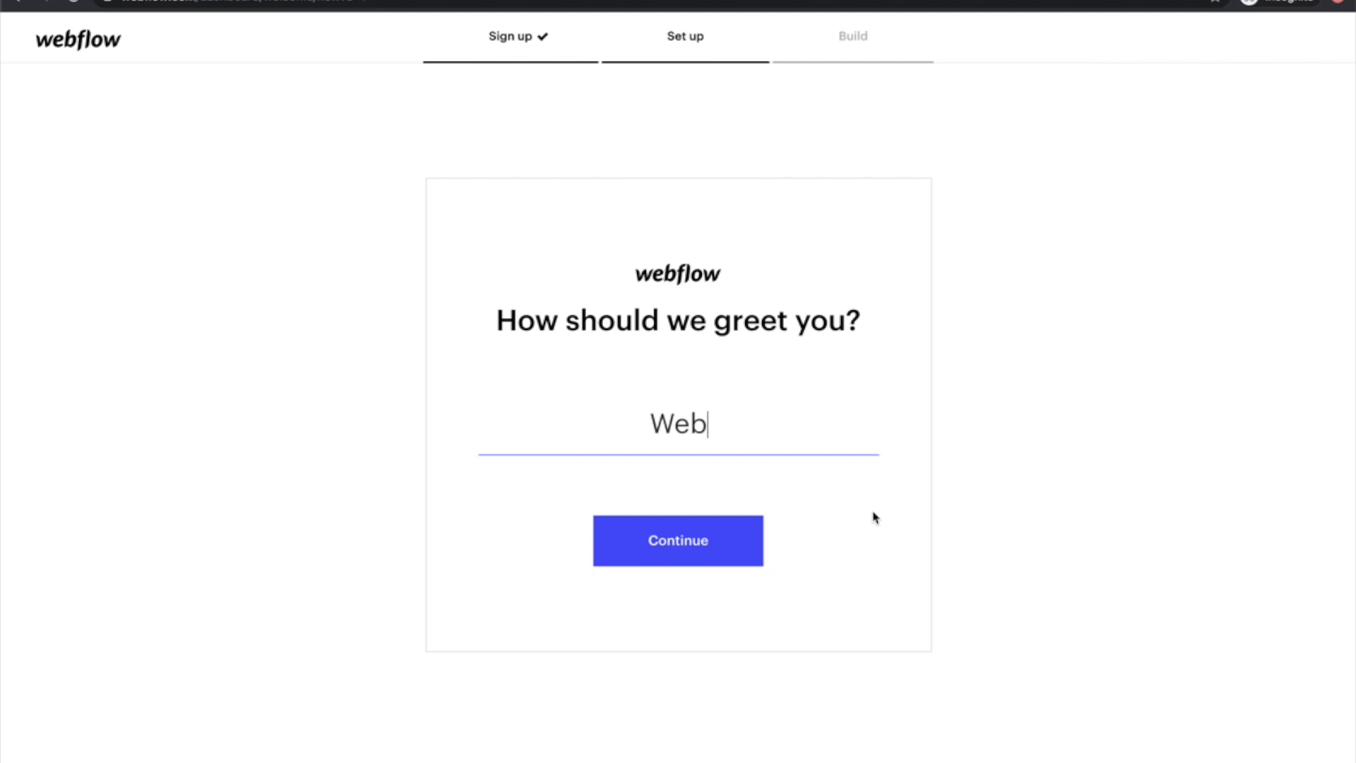
Enter the first name for the greeting and proceed to the setup questions.
{"action": "double_click", "coordinate": [677, 414]}
{"action": "type", "text": "Payton"}
{"action": "left_click", "coordinate": [844, 486]}
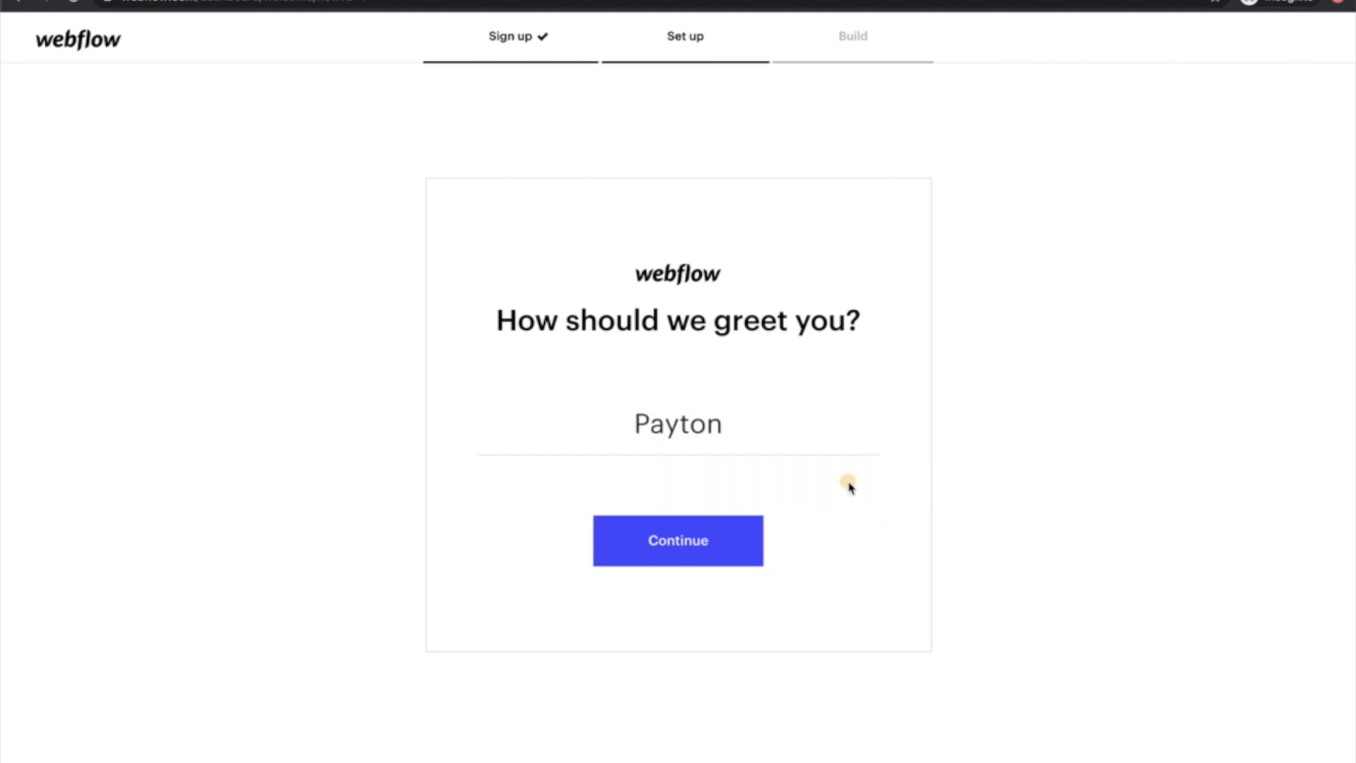
{"action": "left_click", "coordinate": [698, 548]}
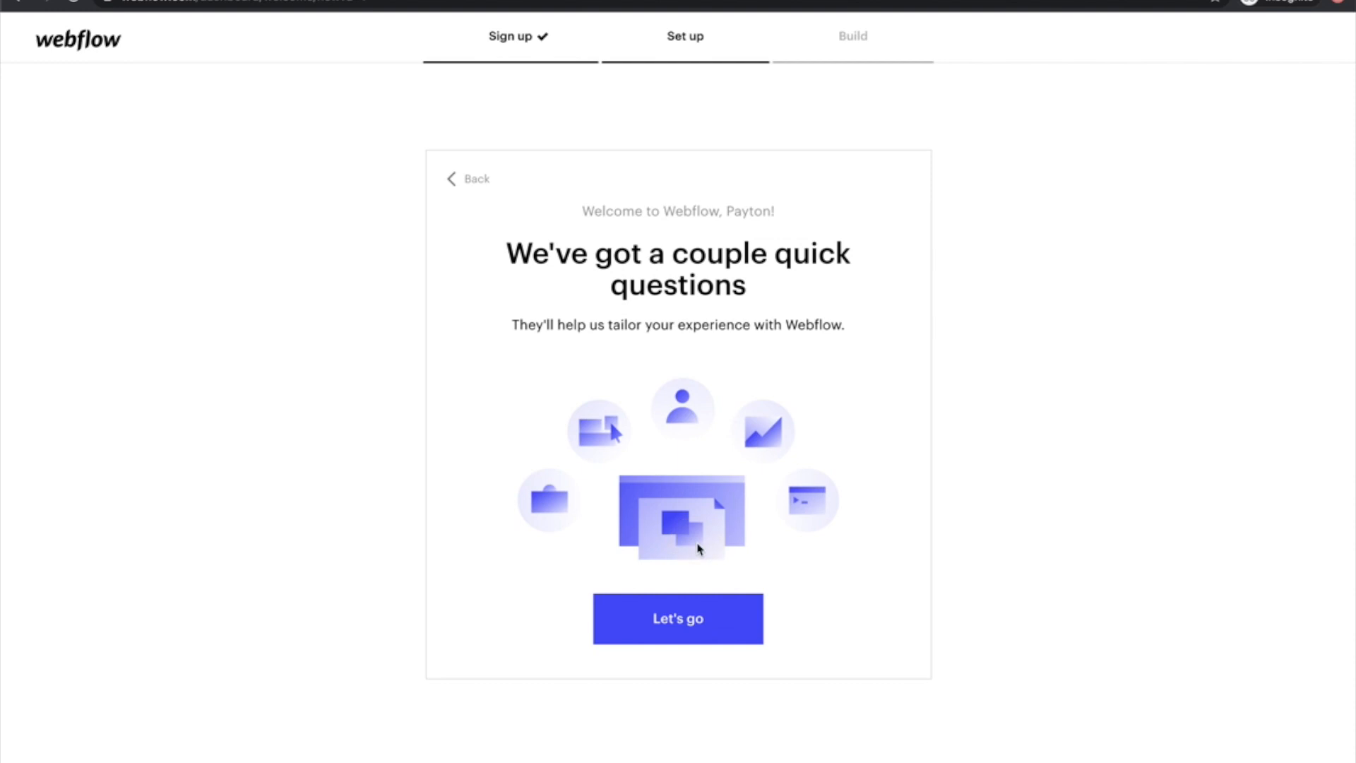
{"action": "left_click", "coordinate": [682, 601]}
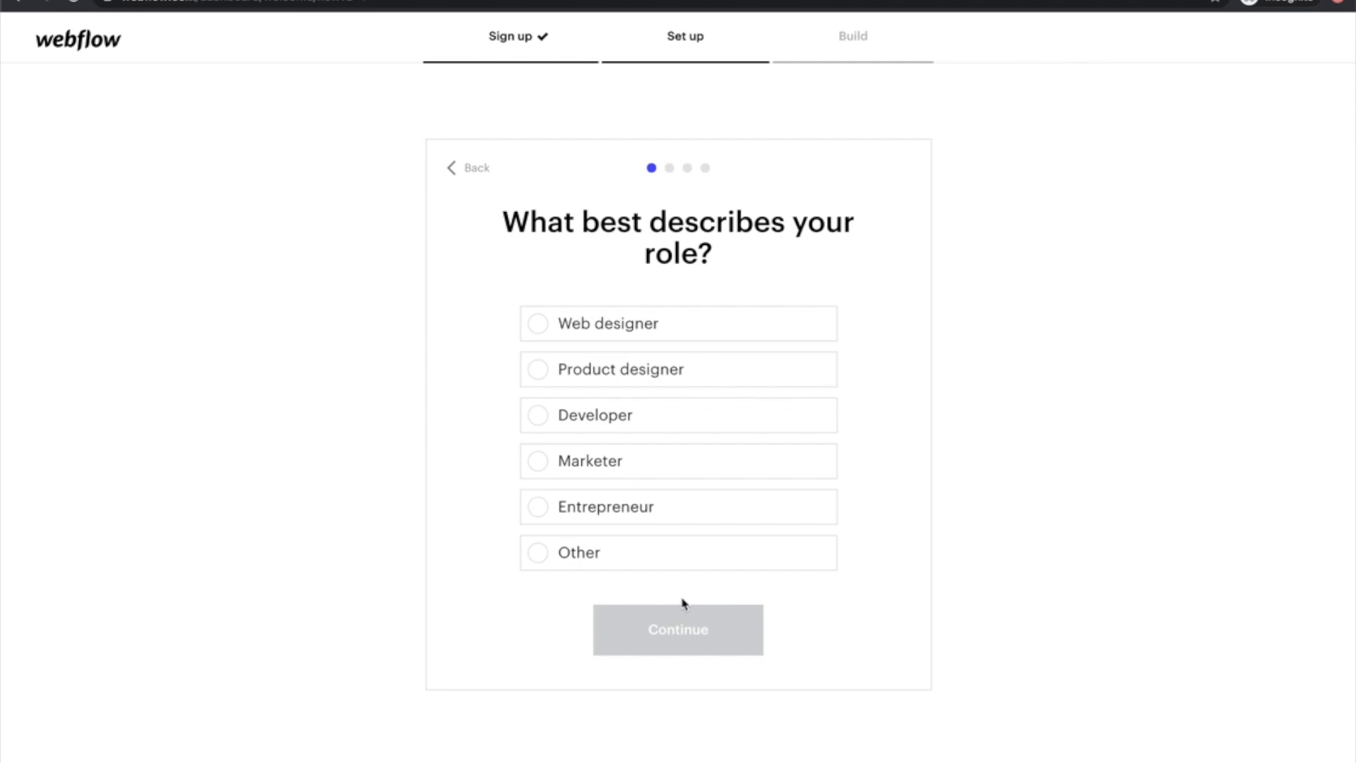
Answer the role question with Web designer and choose My business as who the websites are for.
{"action": "left_click", "coordinate": [597, 328]}
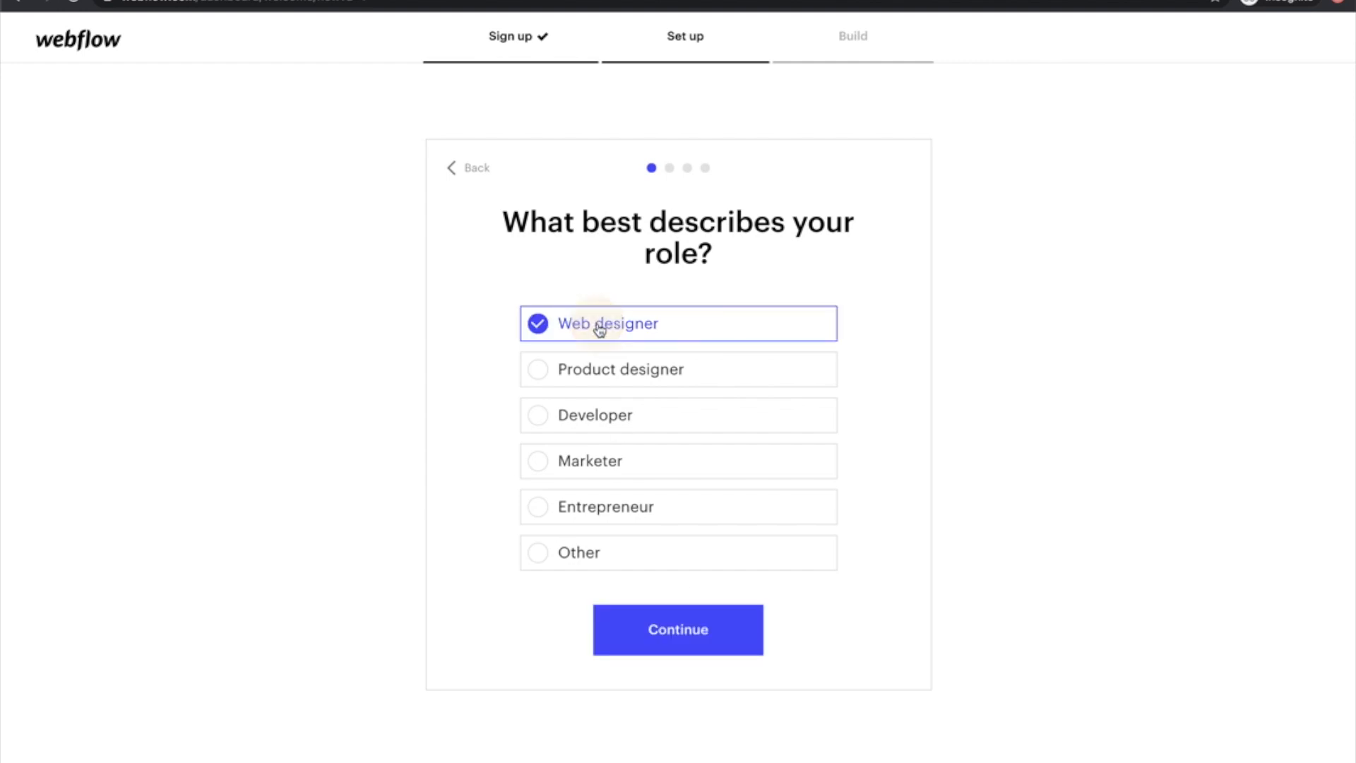
{"action": "left_click", "coordinate": [678, 649]}
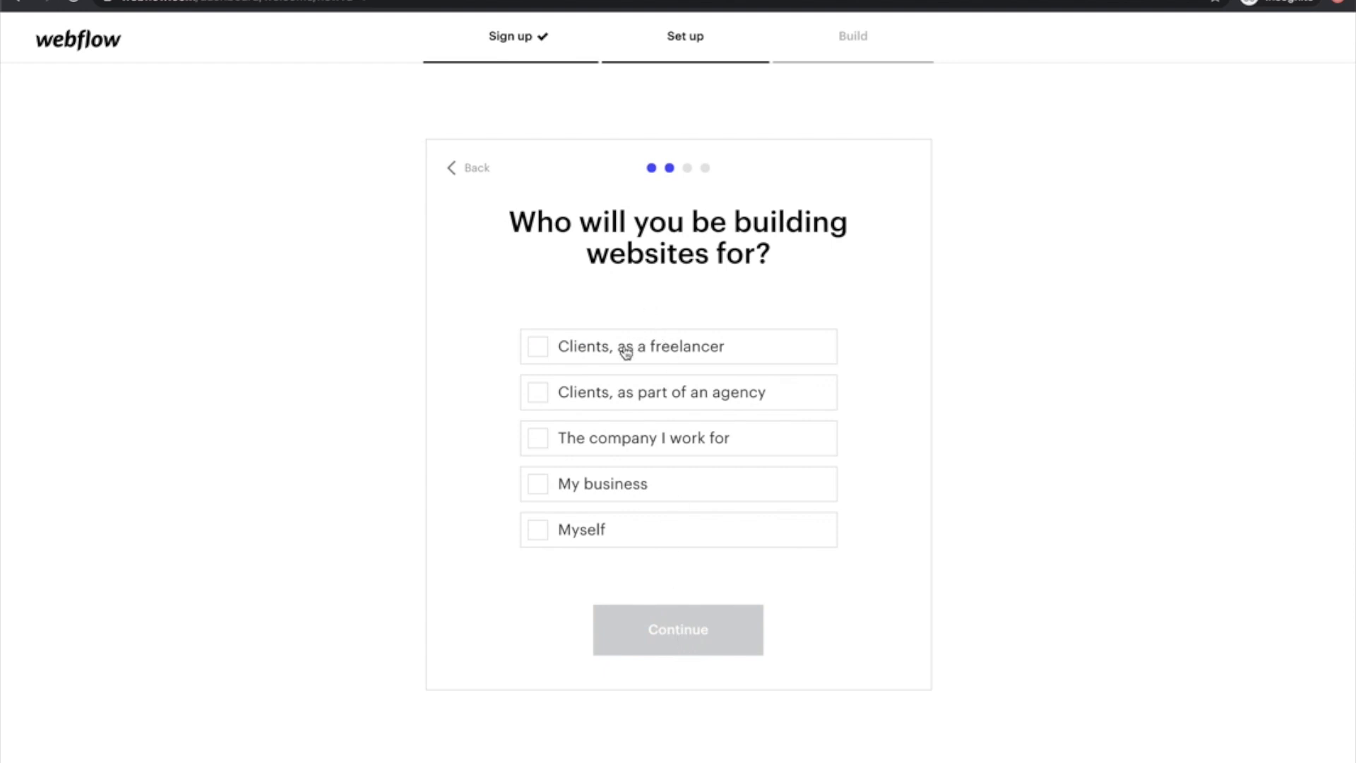
{"action": "left_click", "coordinate": [621, 487]}
{"action": "left_click", "coordinate": [666, 628]}
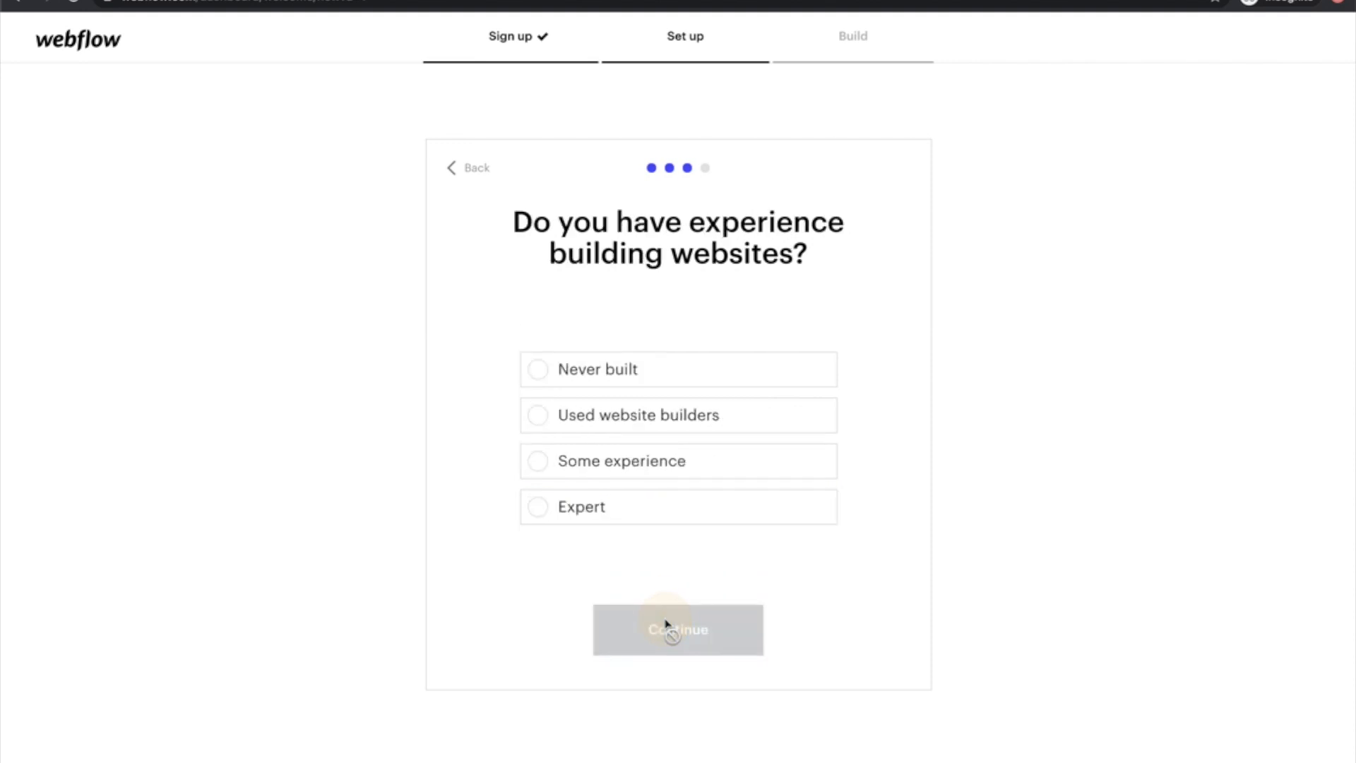
Choose Used website builders as the experience level and Business site as the thing to build, then finish the questionnaire.
{"action": "left_click", "coordinate": [611, 369]}
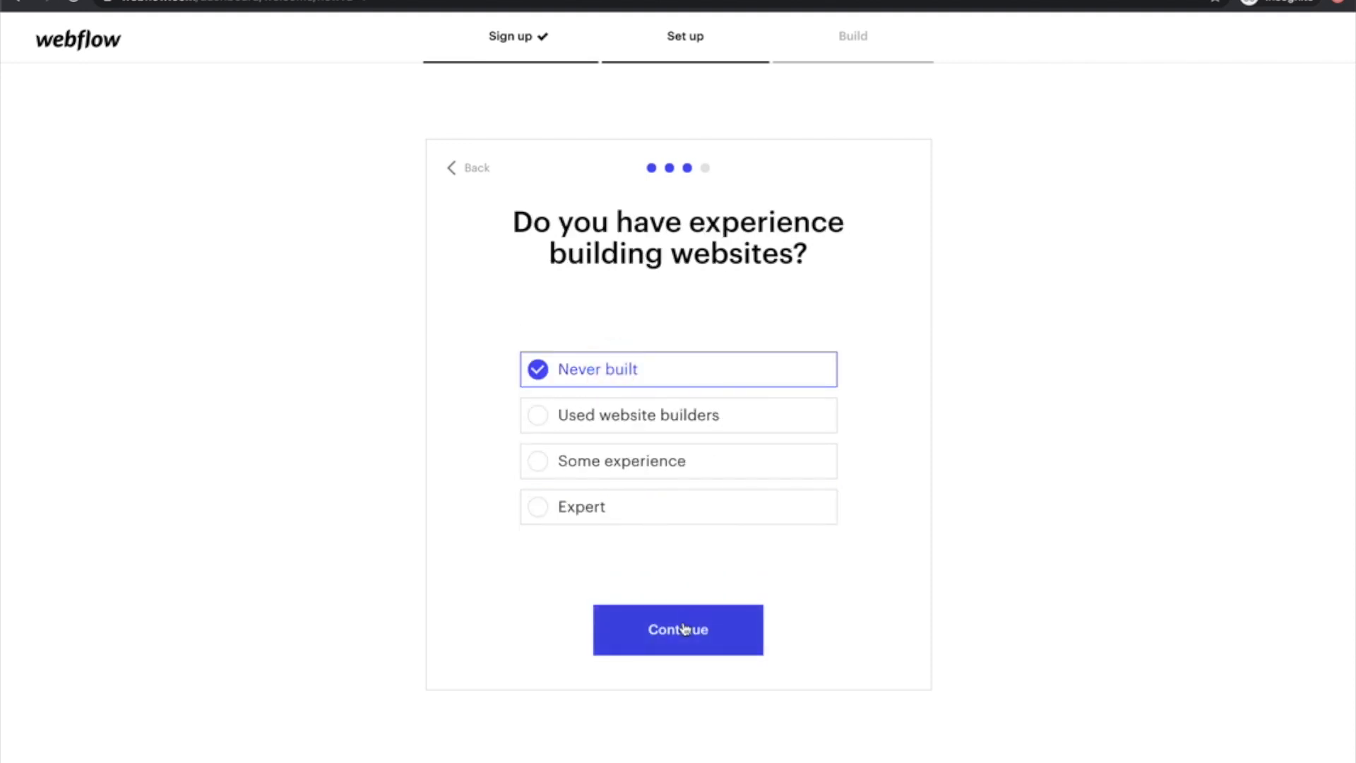
{"action": "left_click", "coordinate": [650, 419]}
{"action": "left_click", "coordinate": [676, 630]}
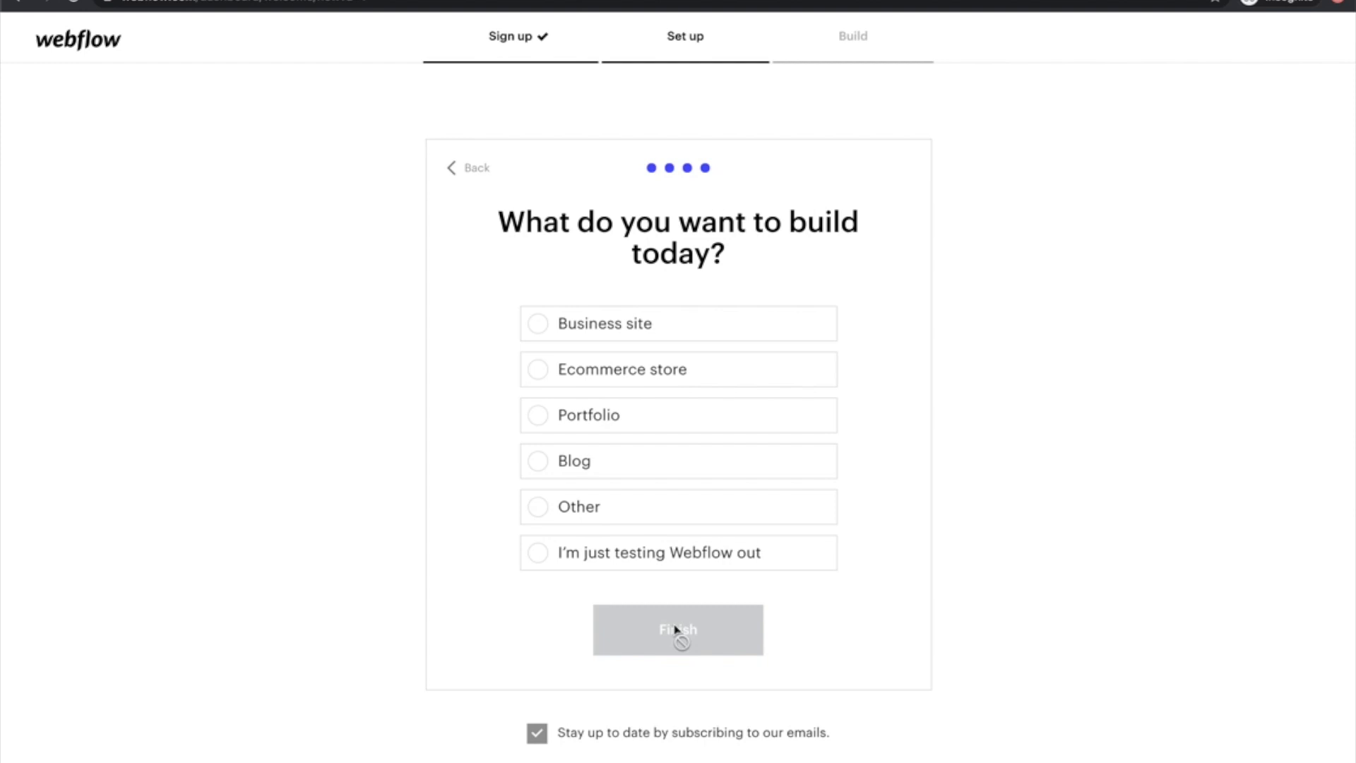
{"action": "left_click", "coordinate": [579, 330]}
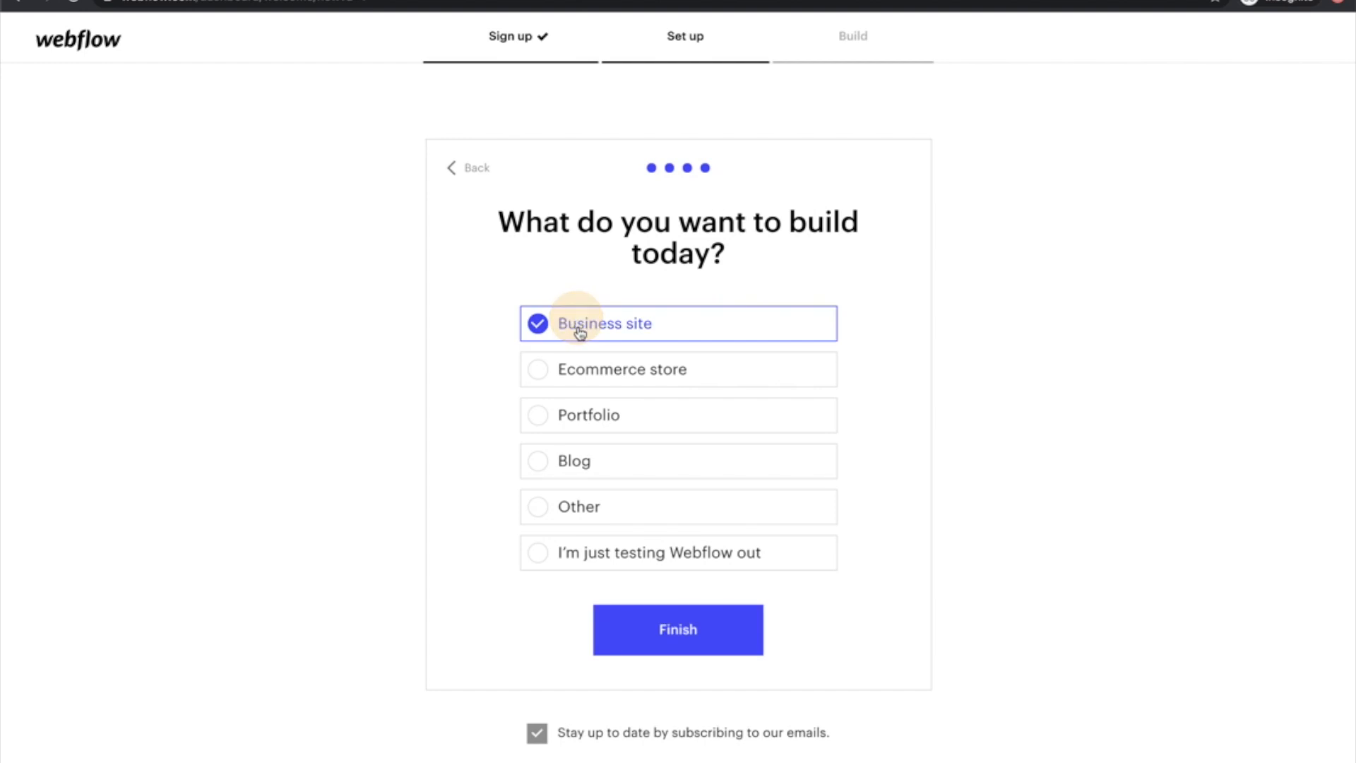
{"action": "left_click", "coordinate": [680, 644]}
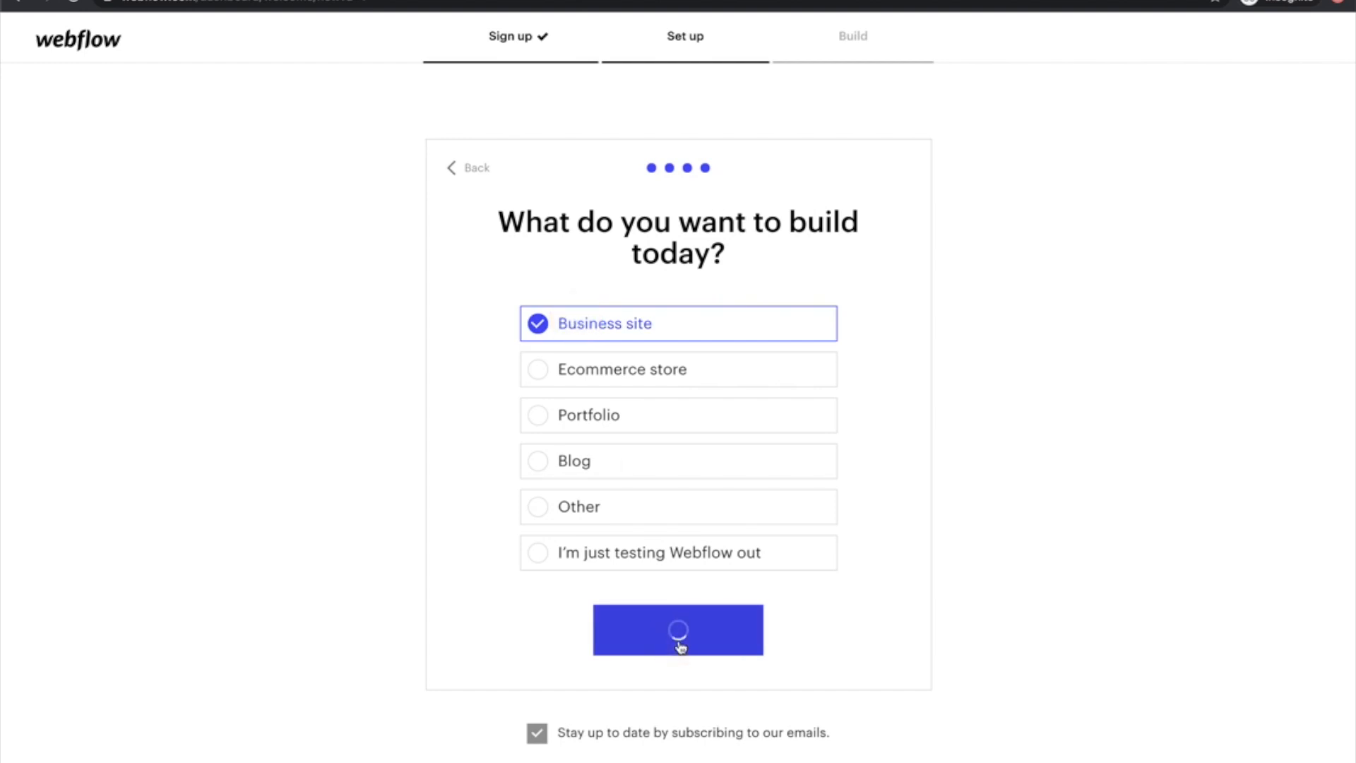
Start the project from the Blank Site option and dismiss the welcome tour.
{"action": "scroll", "coordinate": [659, 487], "scroll_direction": "down", "scroll_amount": 2}
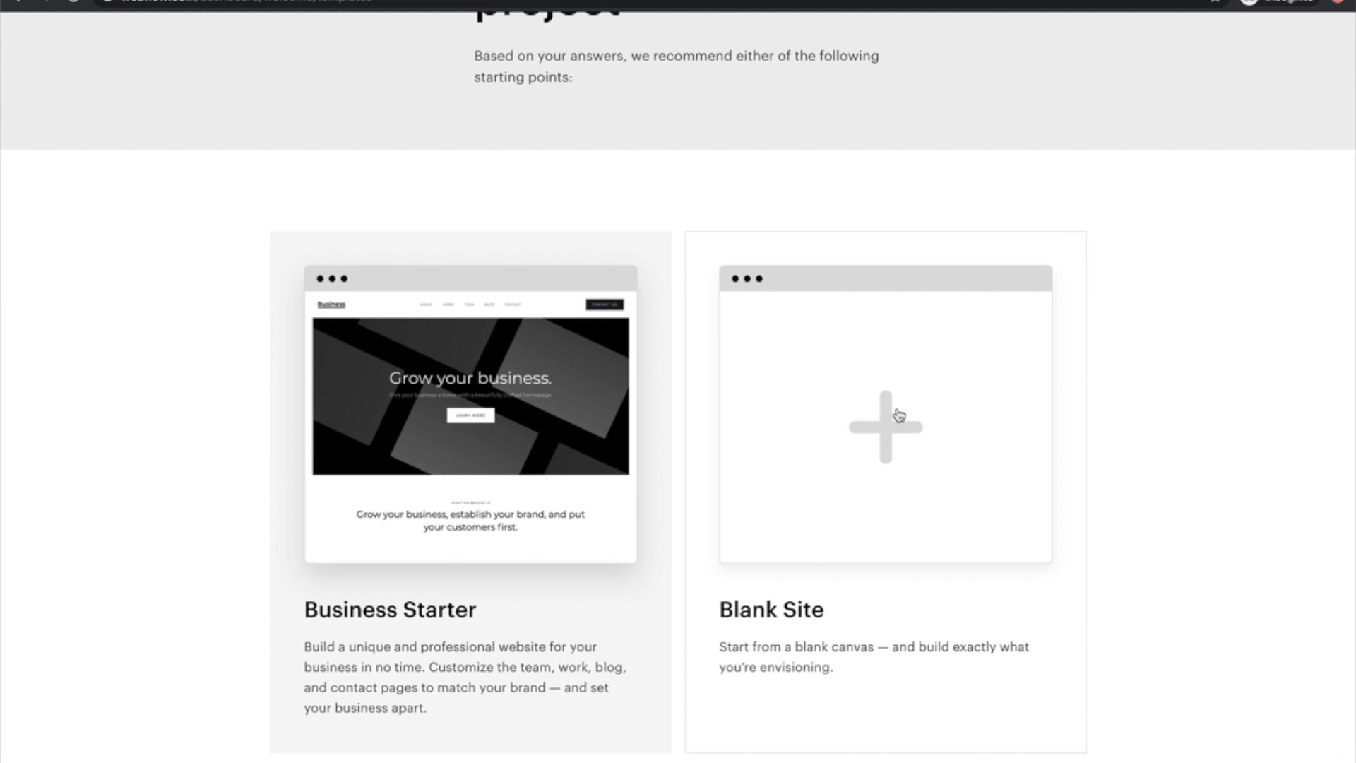
{"action": "left_click", "coordinate": [865, 430]}
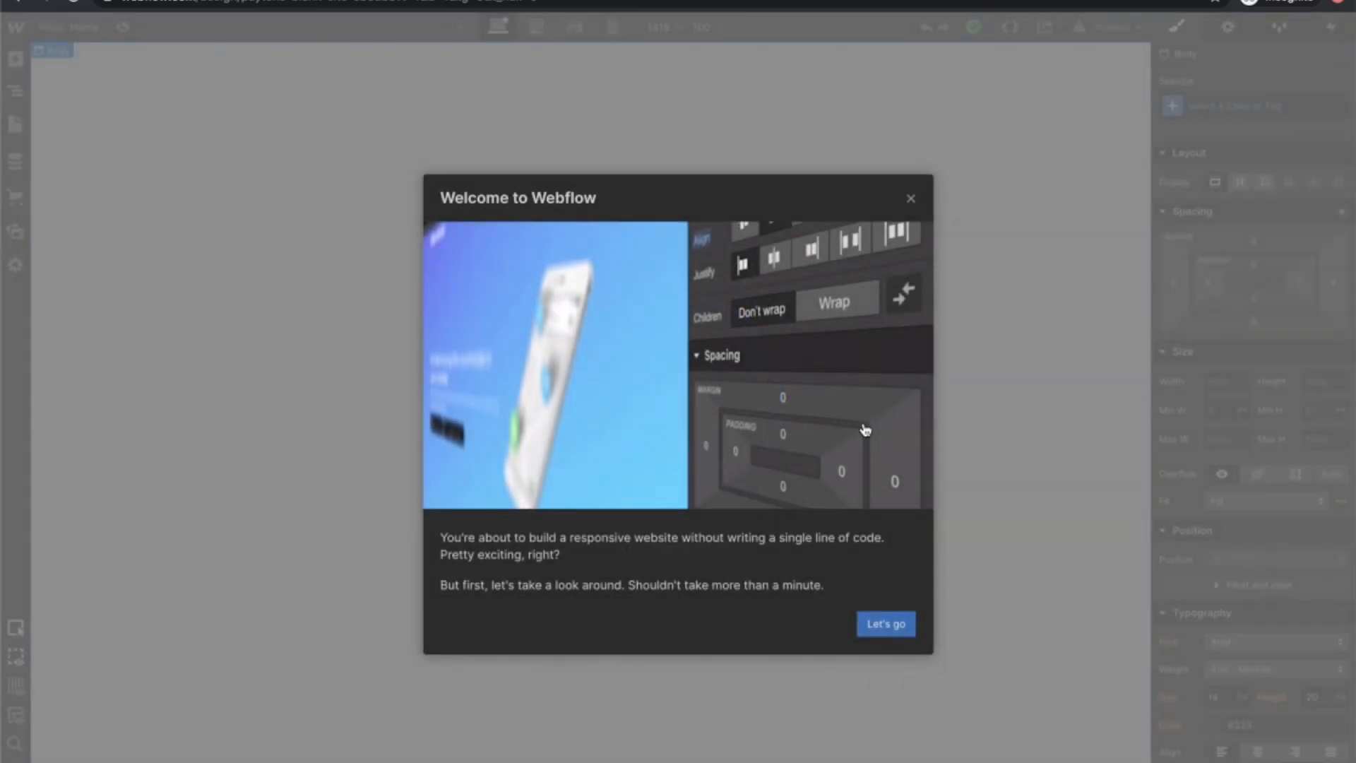
{"action": "left_click", "coordinate": [910, 199]}
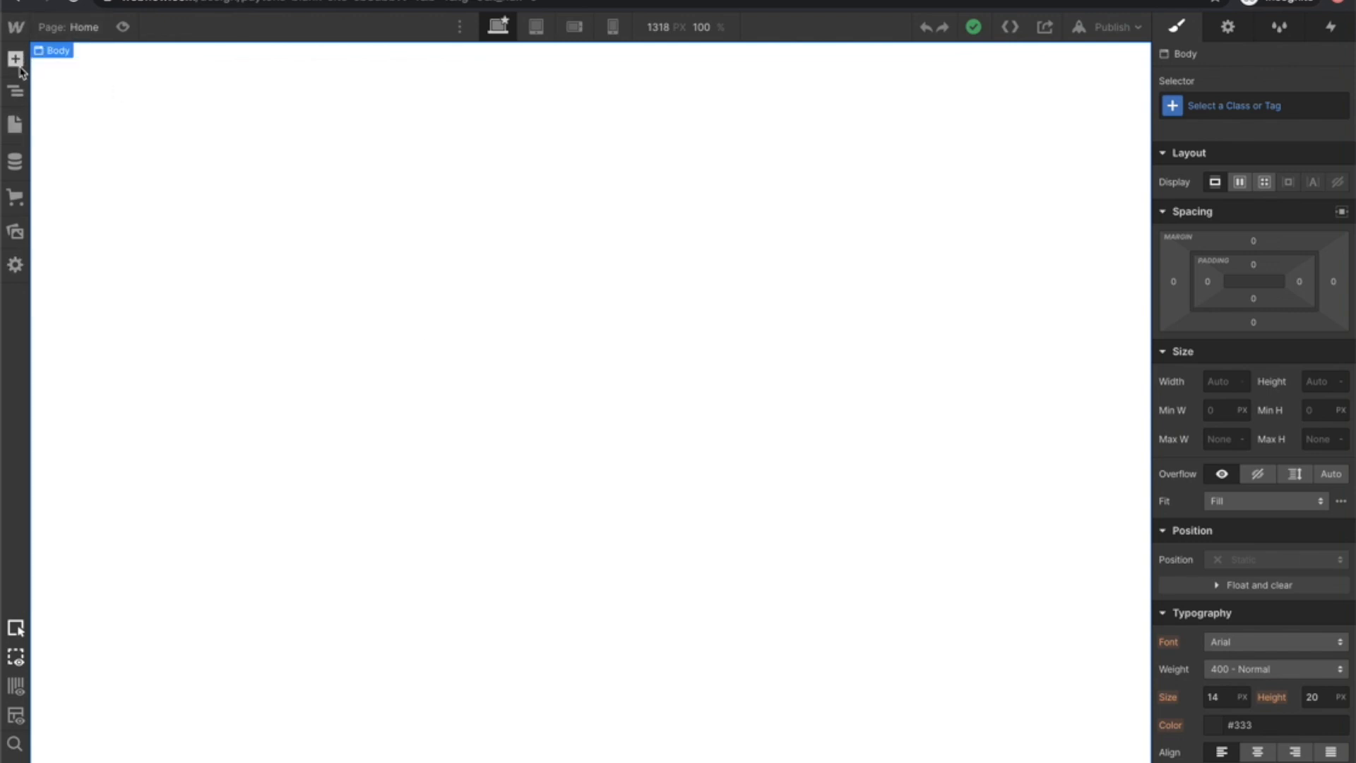
{"action": "left_click", "coordinate": [14, 29]}
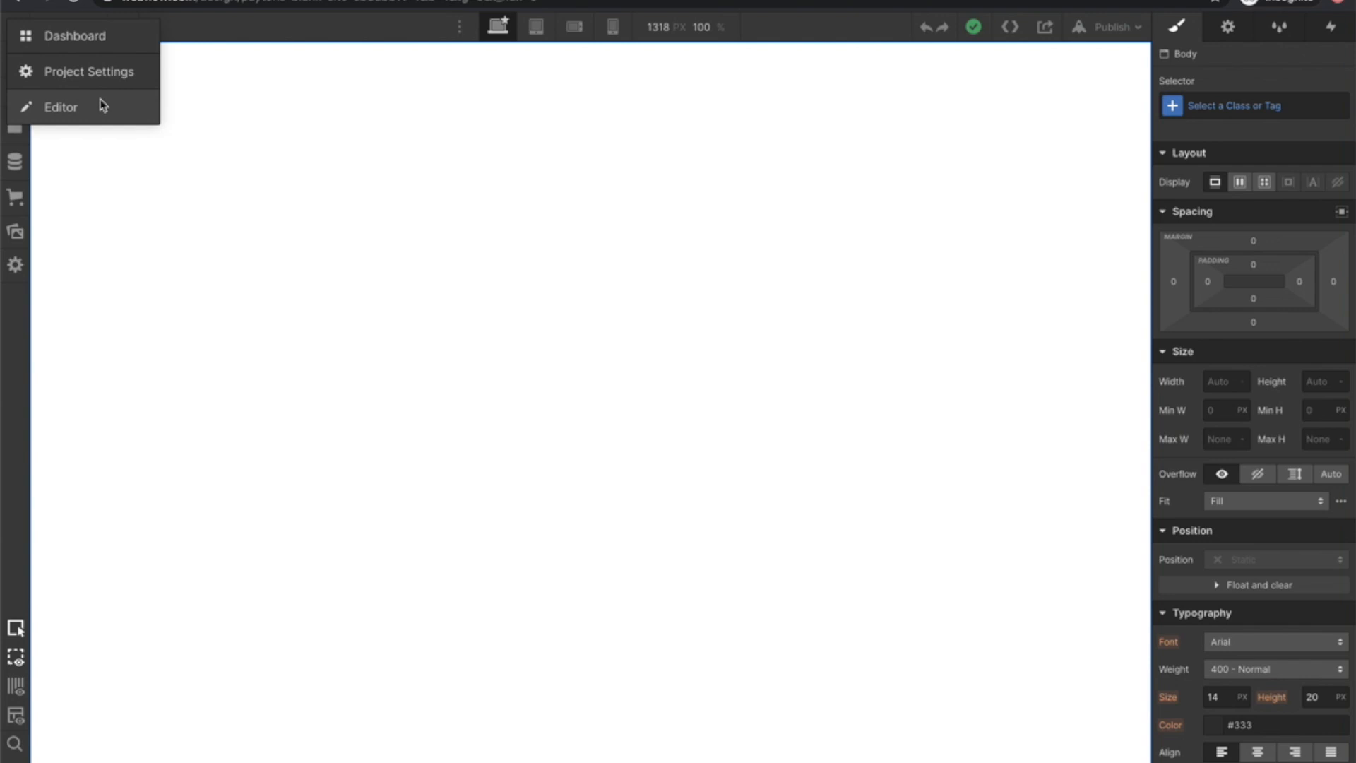
{"action": "left_click", "coordinate": [218, 121]}
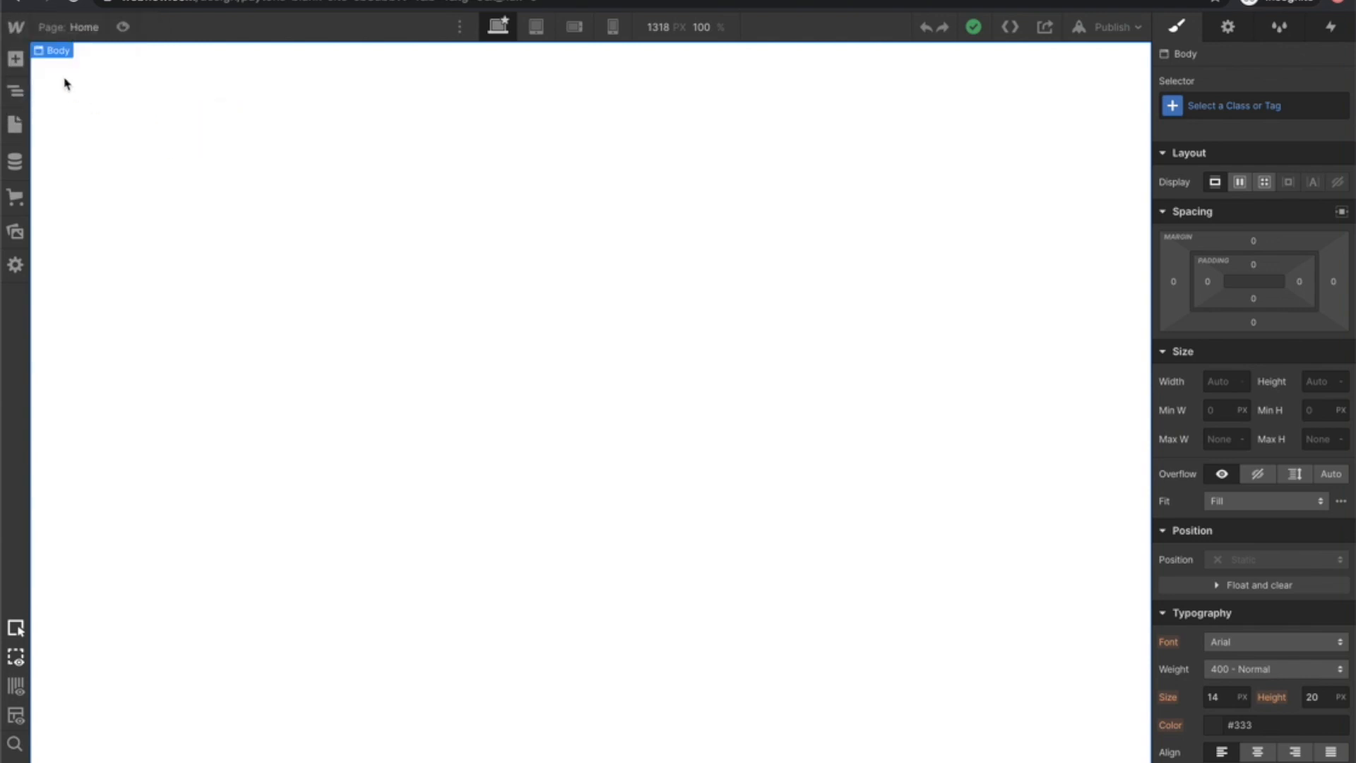
Browse the addable elements from Layout and Basic through Typography, CMS, Media, Forms and Components.
{"action": "left_click", "coordinate": [16, 59]}
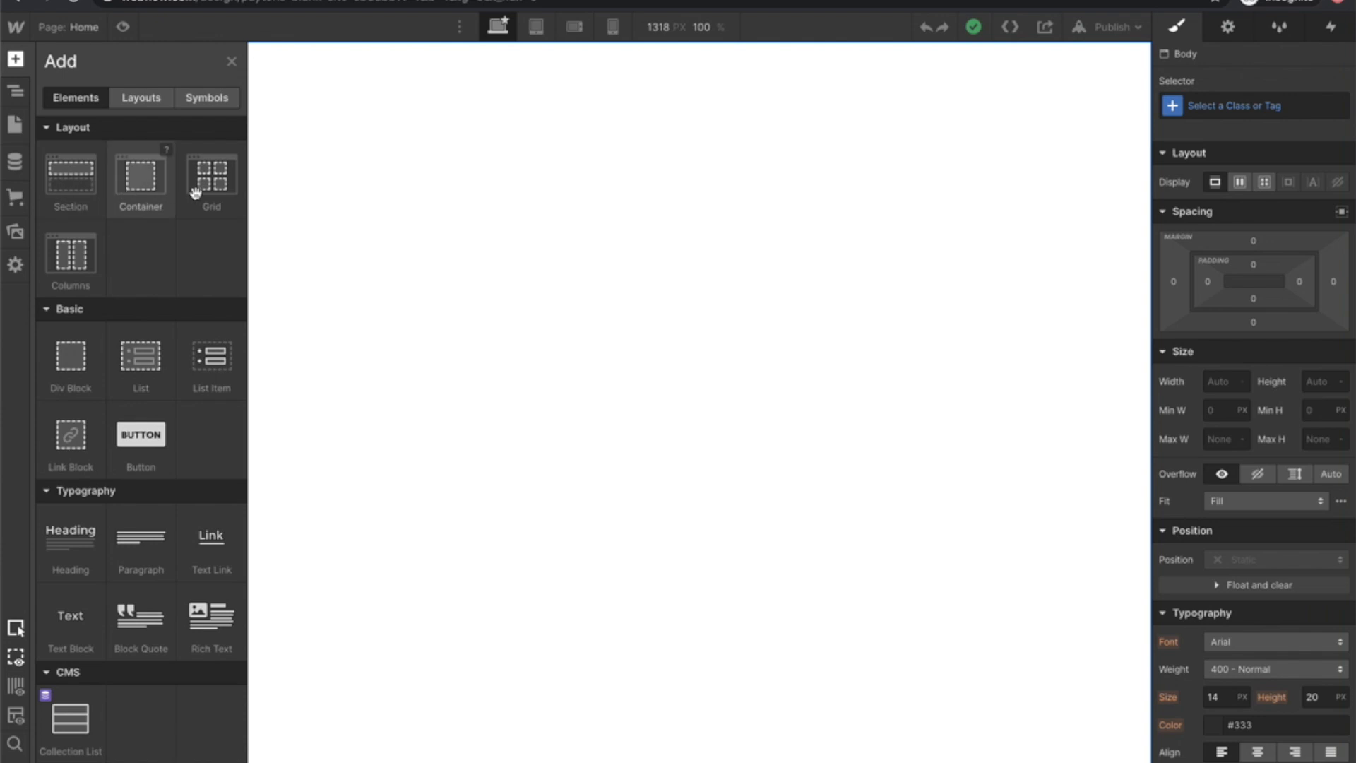
{"action": "scroll", "coordinate": [85, 283], "scroll_direction": "down", "scroll_amount": 3}
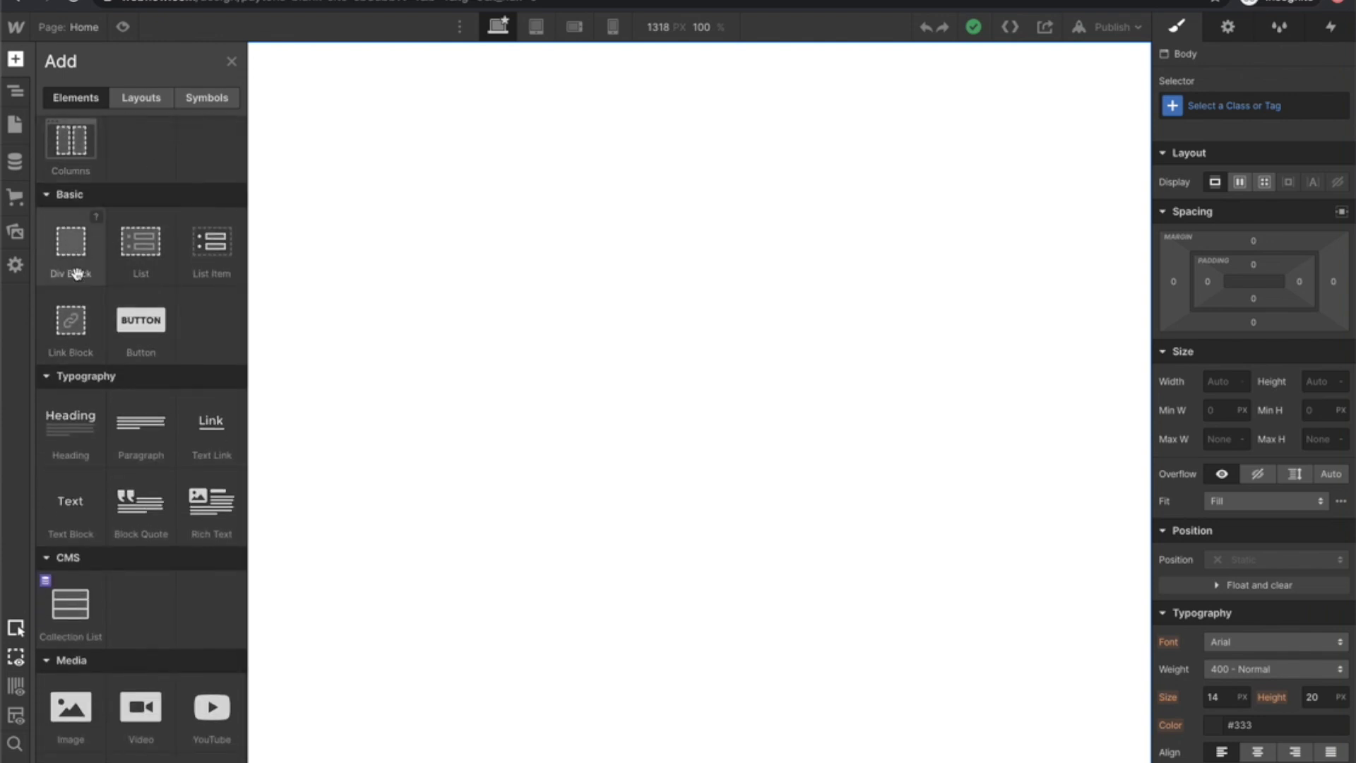
{"action": "scroll", "coordinate": [152, 311], "scroll_direction": "down", "scroll_amount": 4}
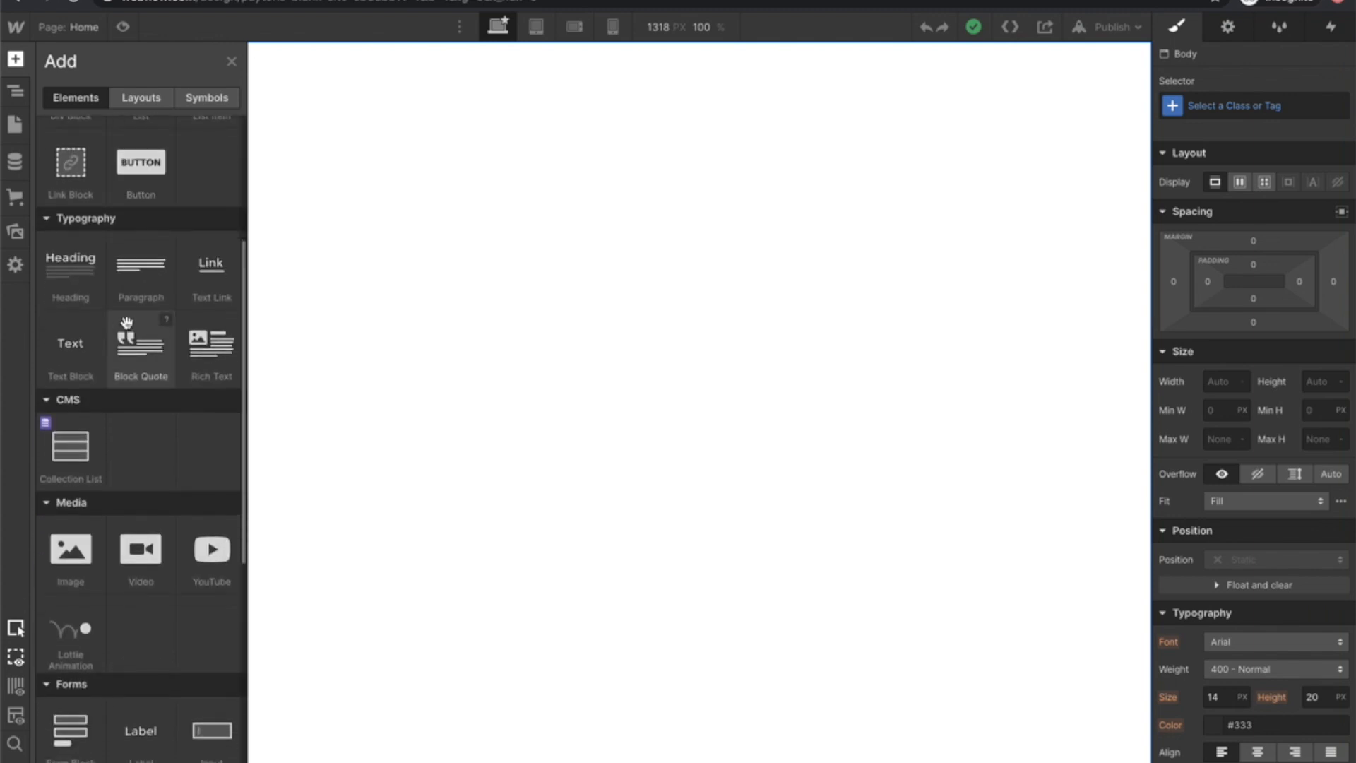
{"action": "scroll", "coordinate": [93, 244], "scroll_direction": "down", "scroll_amount": 3}
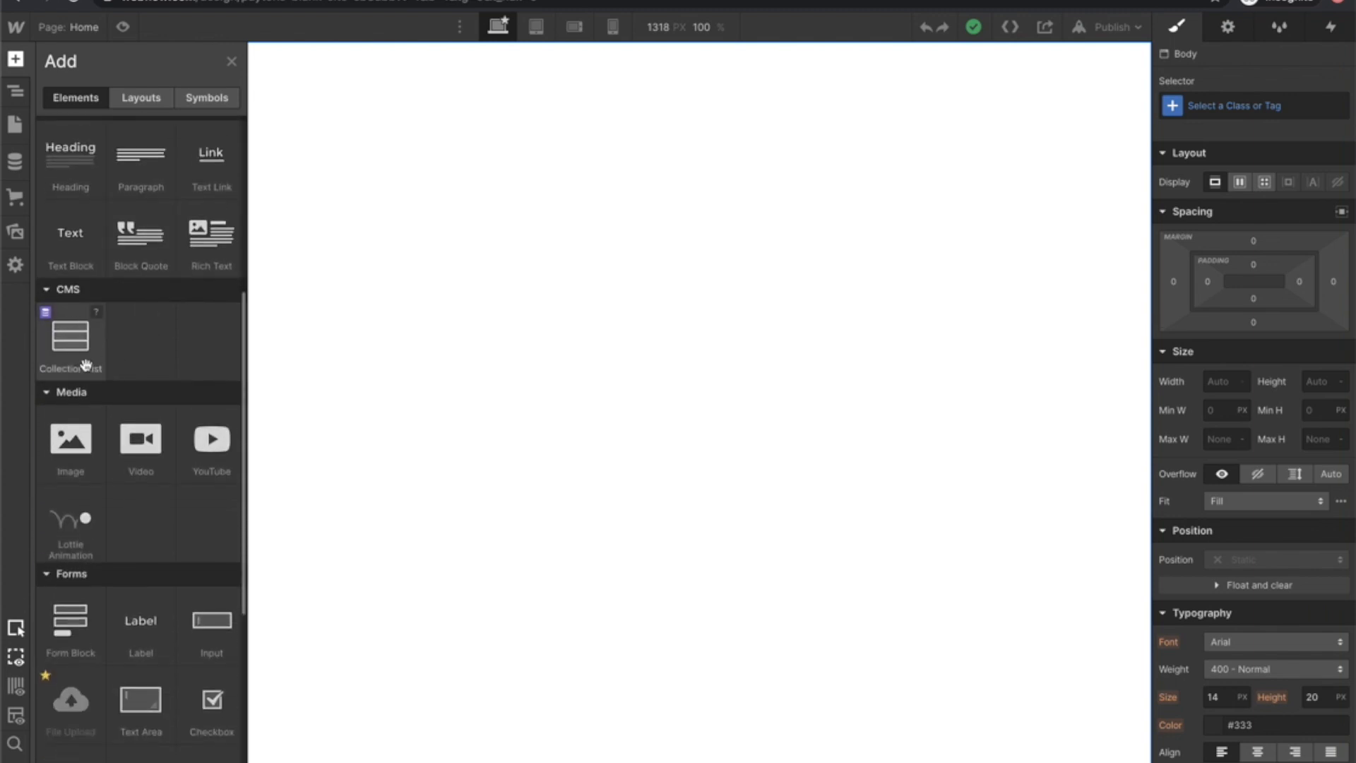
{"action": "scroll", "coordinate": [74, 347], "scroll_direction": "down", "scroll_amount": 2}
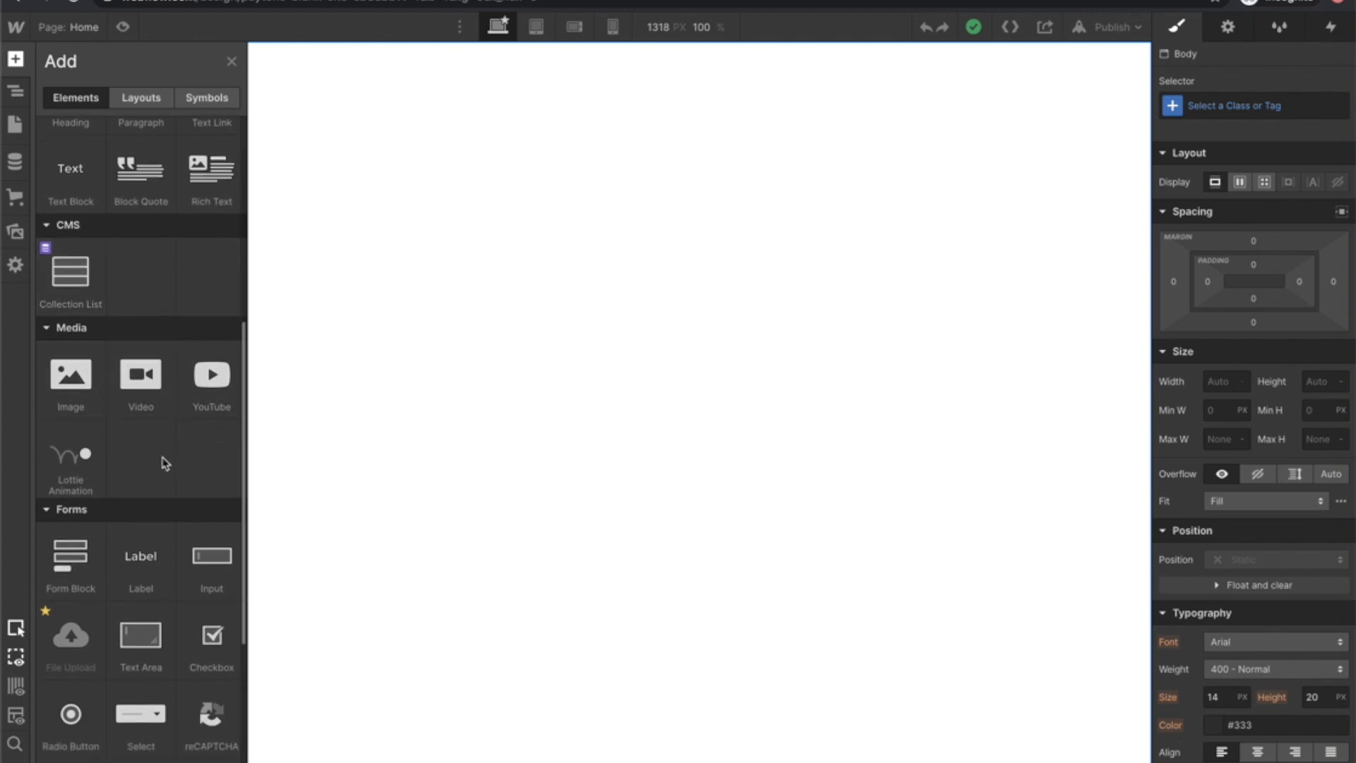
{"action": "scroll", "coordinate": [165, 463], "scroll_direction": "down", "scroll_amount": 4}
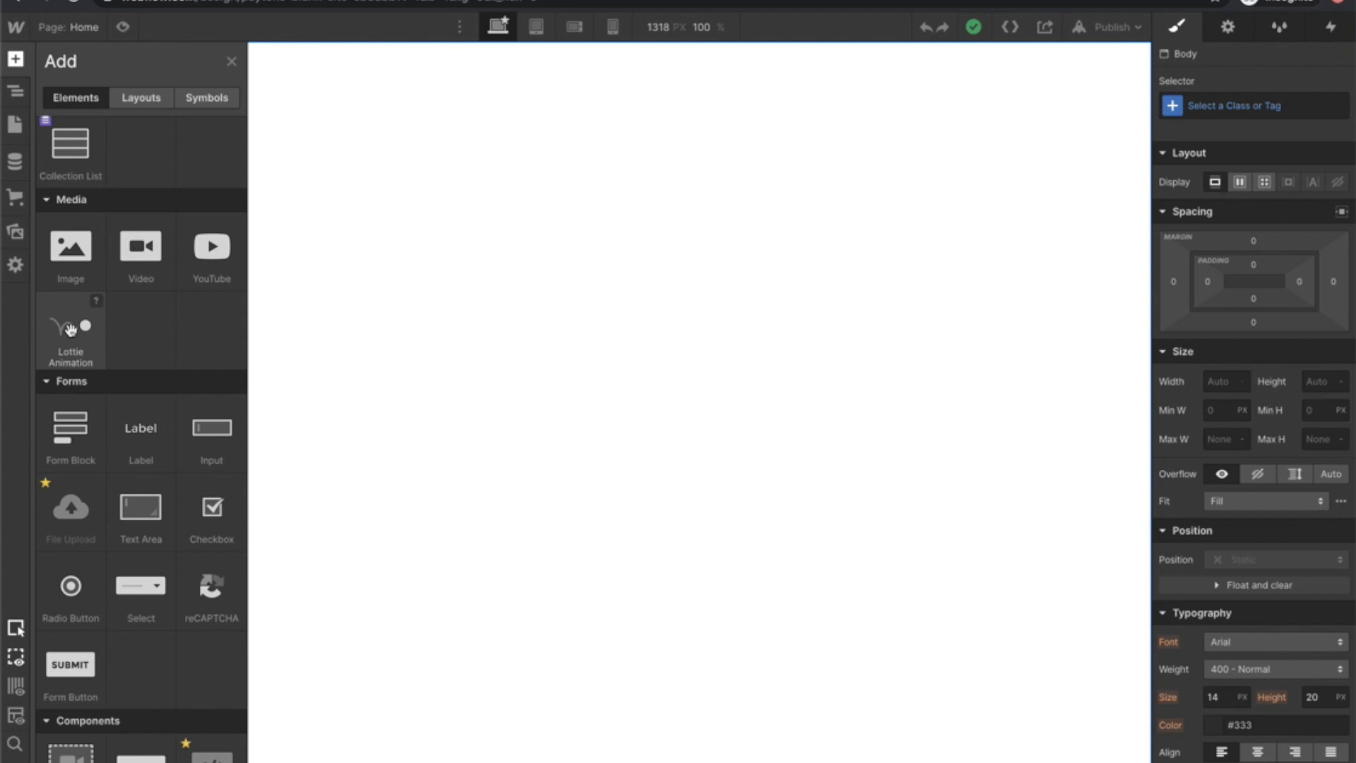
{"action": "scroll", "coordinate": [70, 329], "scroll_direction": "down", "scroll_amount": 5}
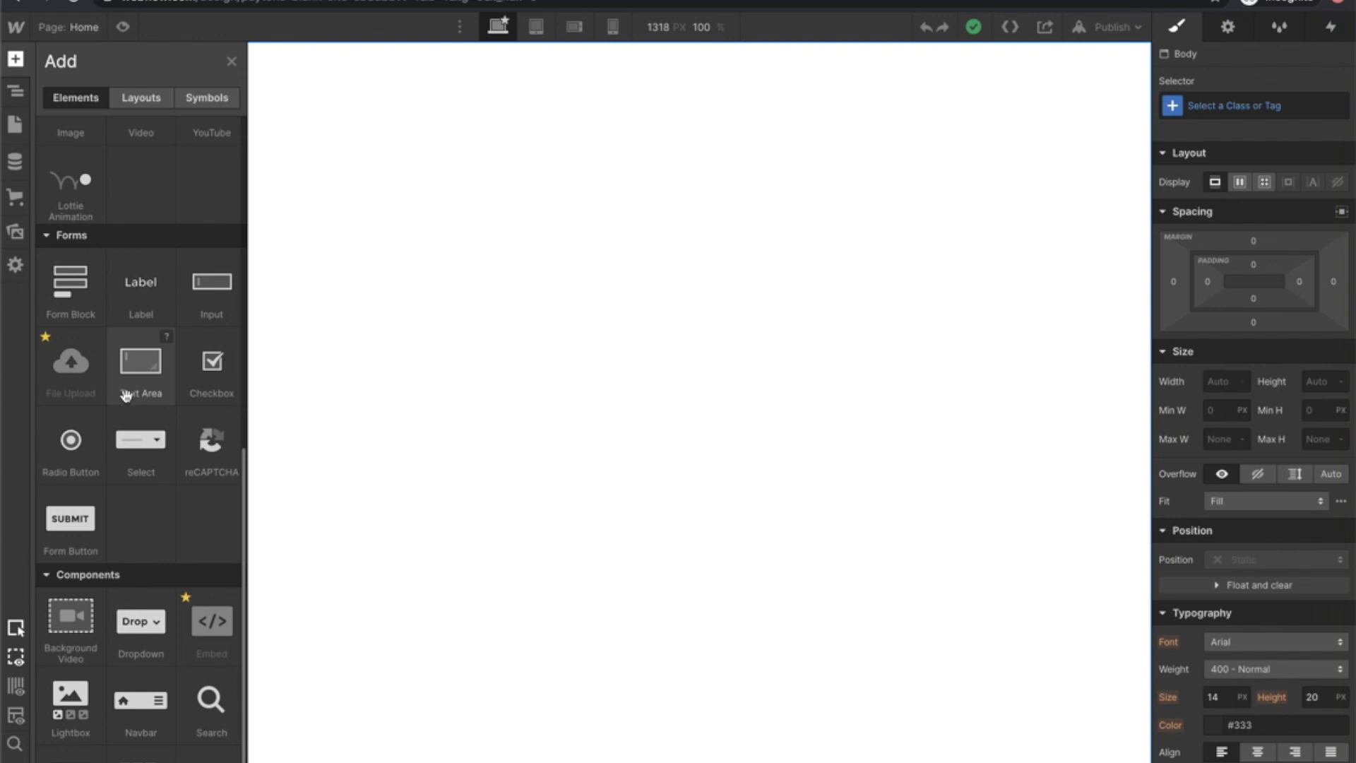
{"action": "scroll", "coordinate": [125, 396], "scroll_direction": "down", "scroll_amount": 3}
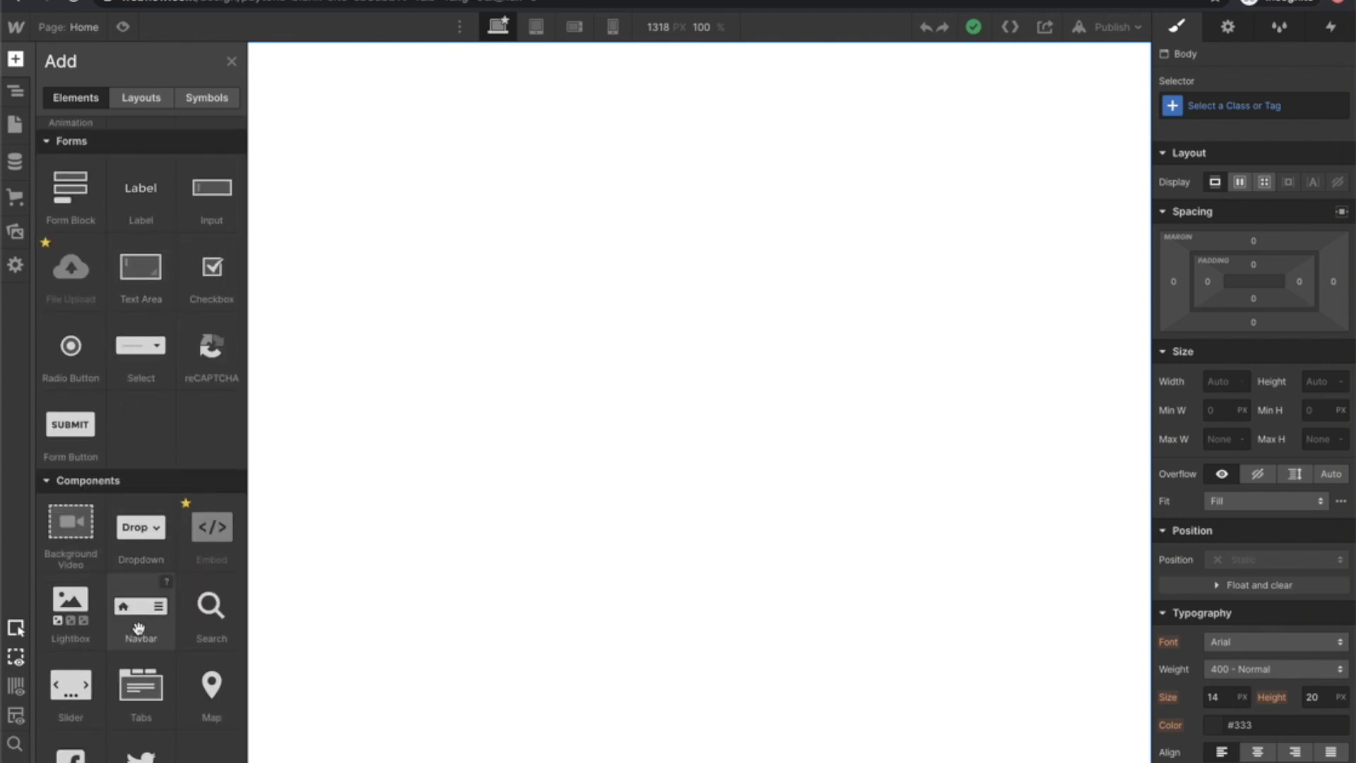
{"action": "scroll", "coordinate": [132, 633], "scroll_direction": "up", "scroll_amount": 20}
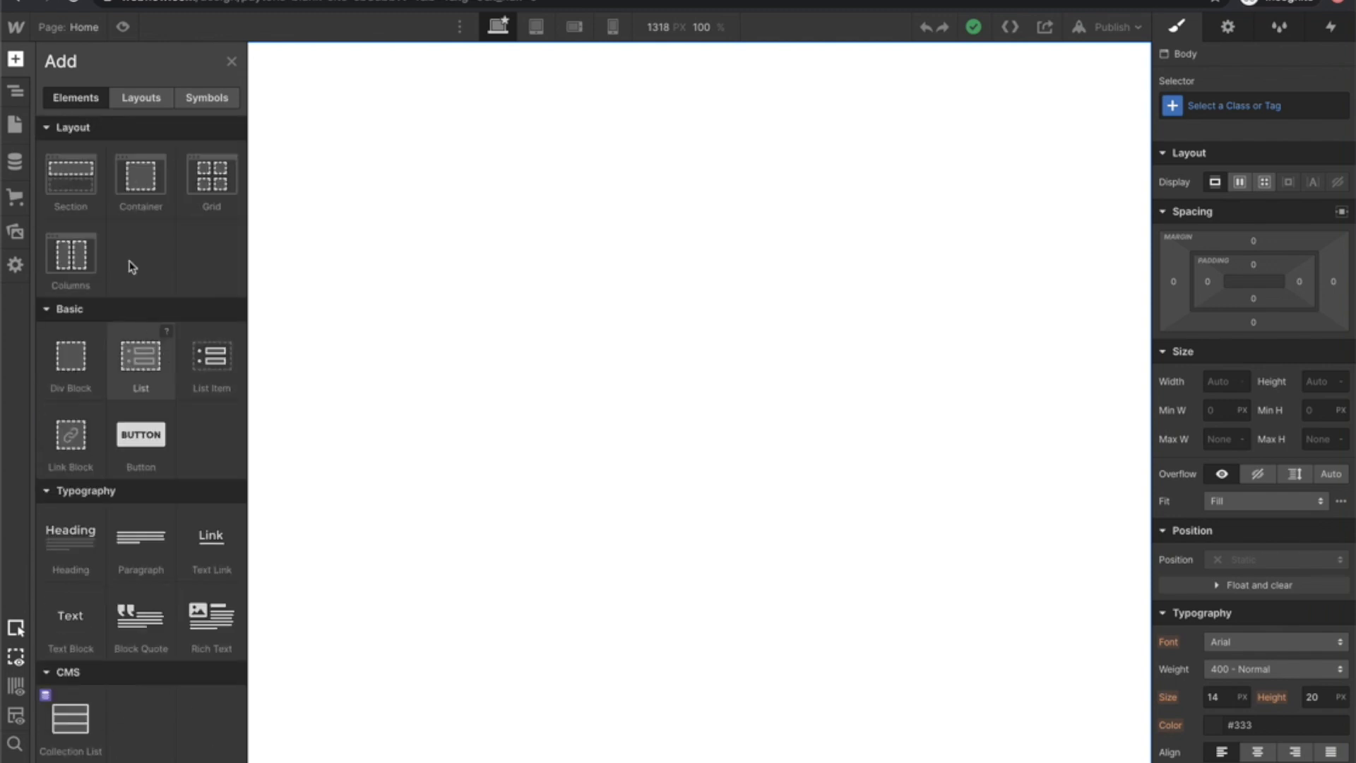
Add a Section to the top of the page body and place an H1 Heading beneath it.
{"action": "left_click_drag", "start_coordinate": [76, 191], "coordinate": [388, 143]}
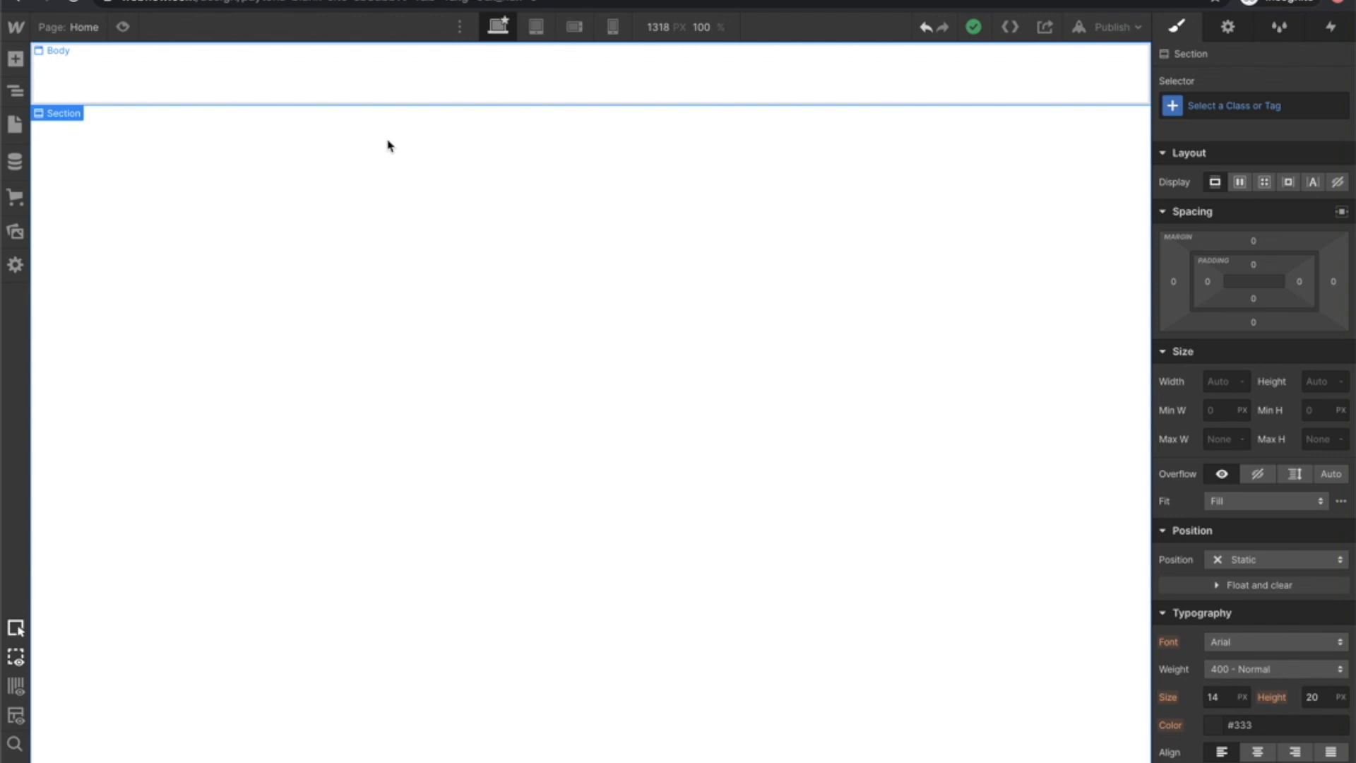
{"action": "left_click", "coordinate": [127, 191]}
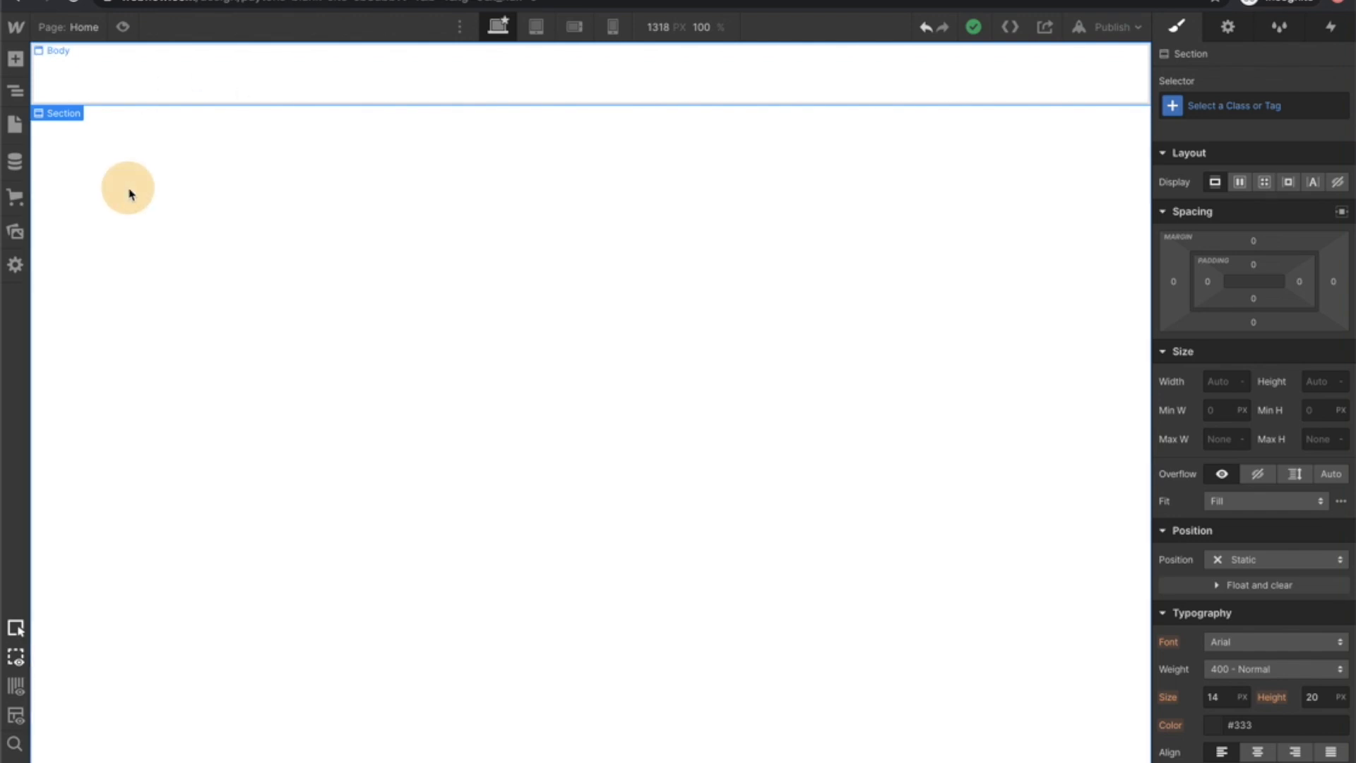
{"action": "left_click", "coordinate": [19, 64]}
{"action": "scroll", "coordinate": [74, 487], "scroll_direction": "down", "scroll_amount": 1}
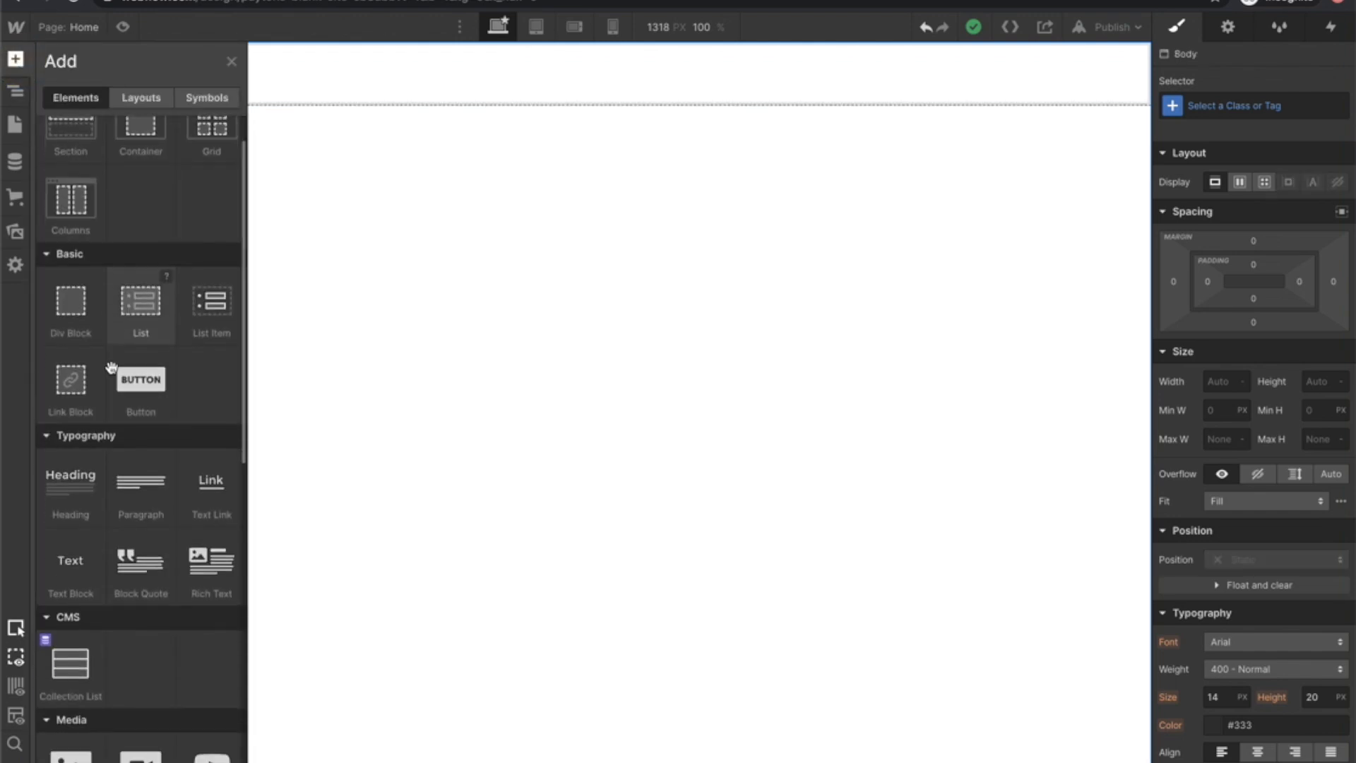
{"action": "left_click_drag", "start_coordinate": [75, 494], "coordinate": [572, 291]}
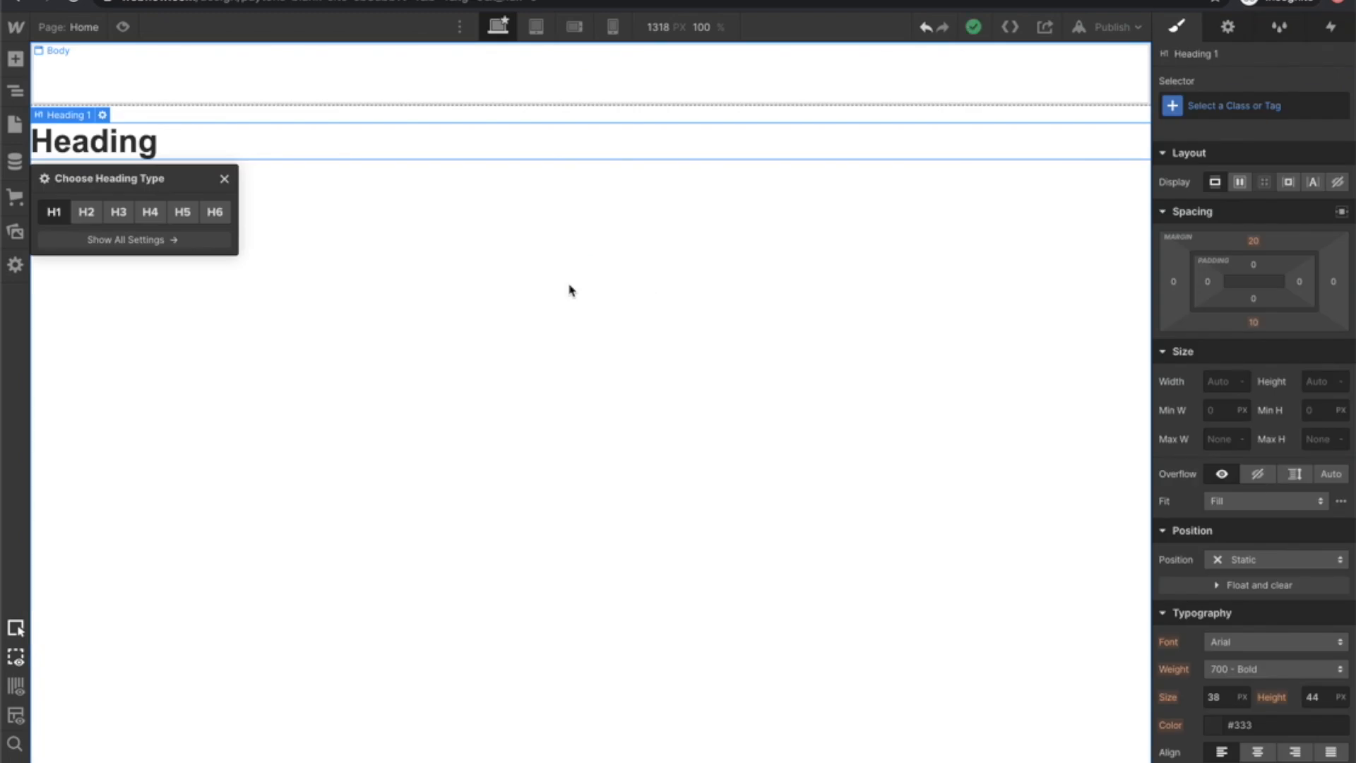
Add a Container inside the section and move the heading into that container.
{"action": "left_click", "coordinate": [432, 84]}
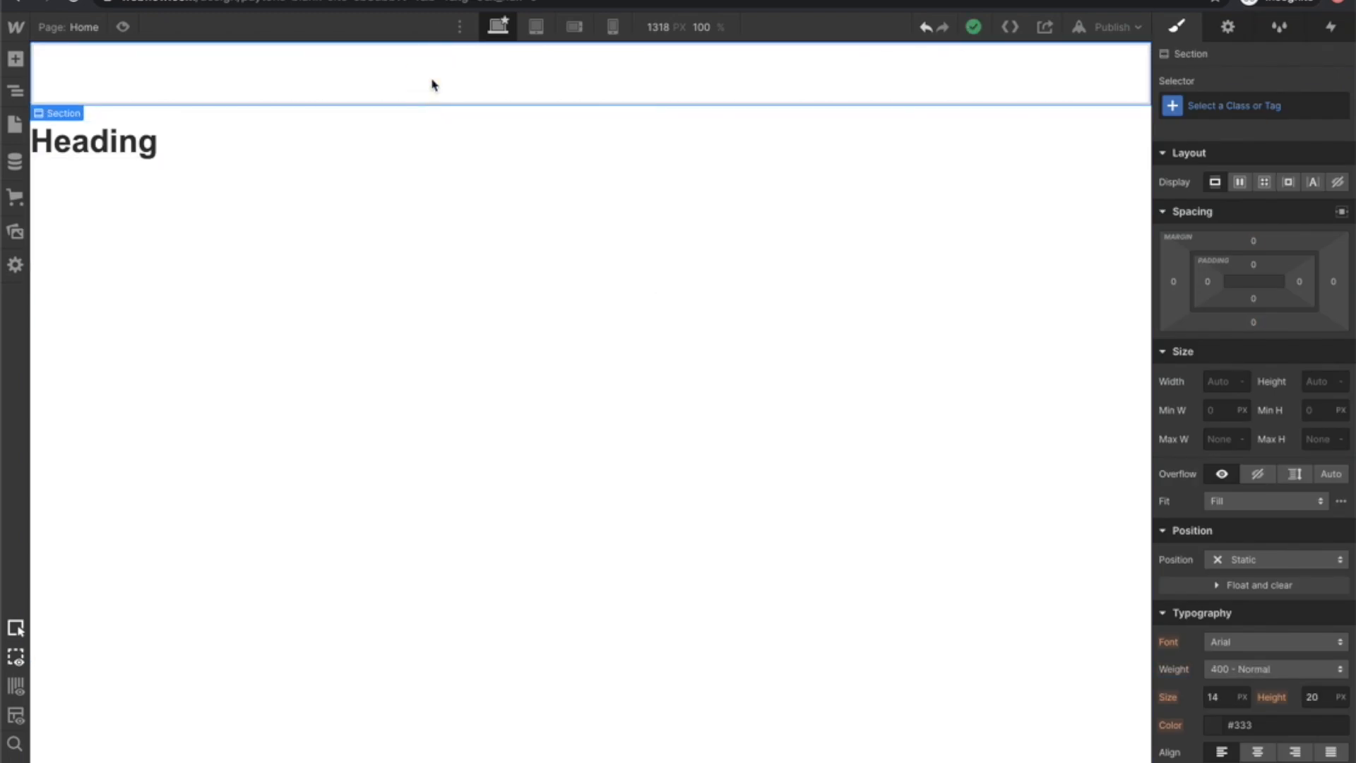
{"action": "left_click", "coordinate": [15, 59]}
{"action": "left_click_drag", "start_coordinate": [141, 182], "coordinate": [424, 82]}
{"action": "left_click_drag", "start_coordinate": [145, 141], "coordinate": [206, 109]}
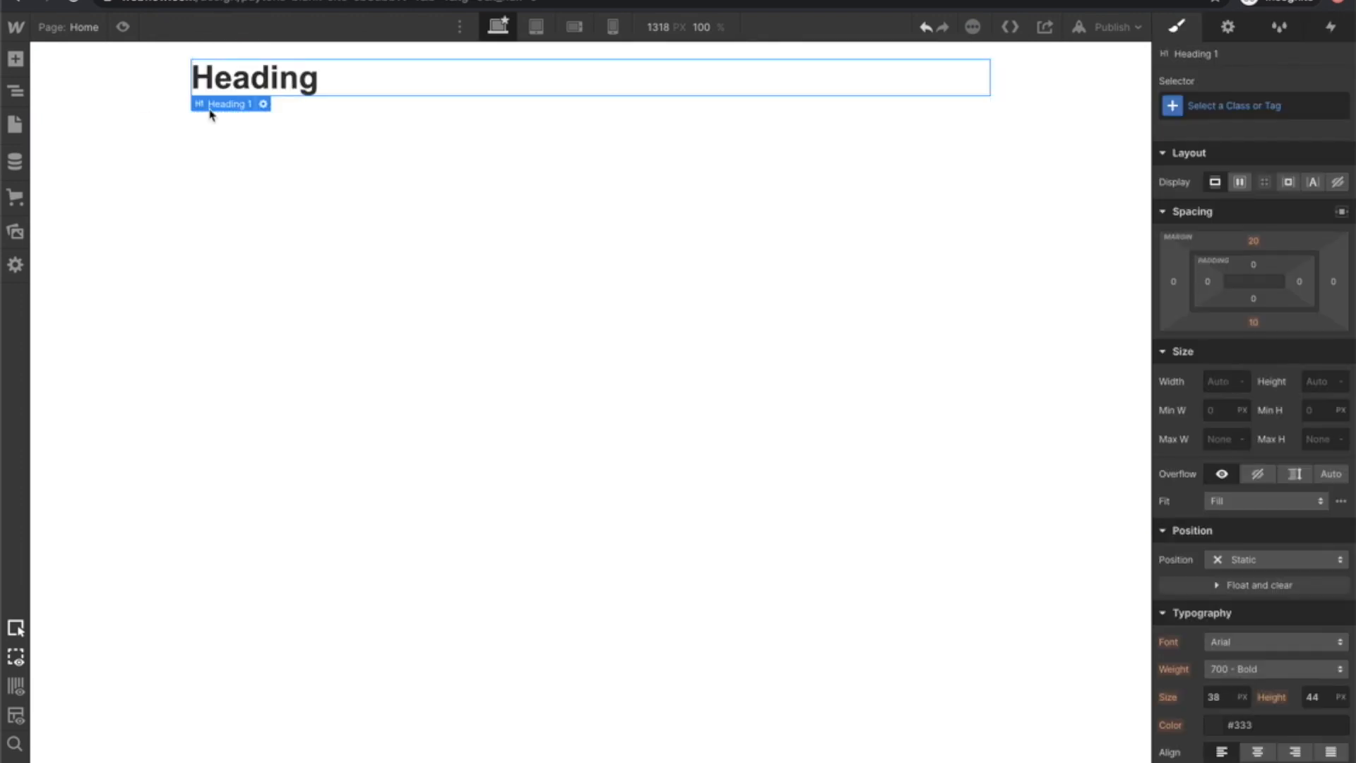
Select the section around the heading and turn on the display of element edges on the canvas.
{"action": "left_click", "coordinate": [141, 93]}
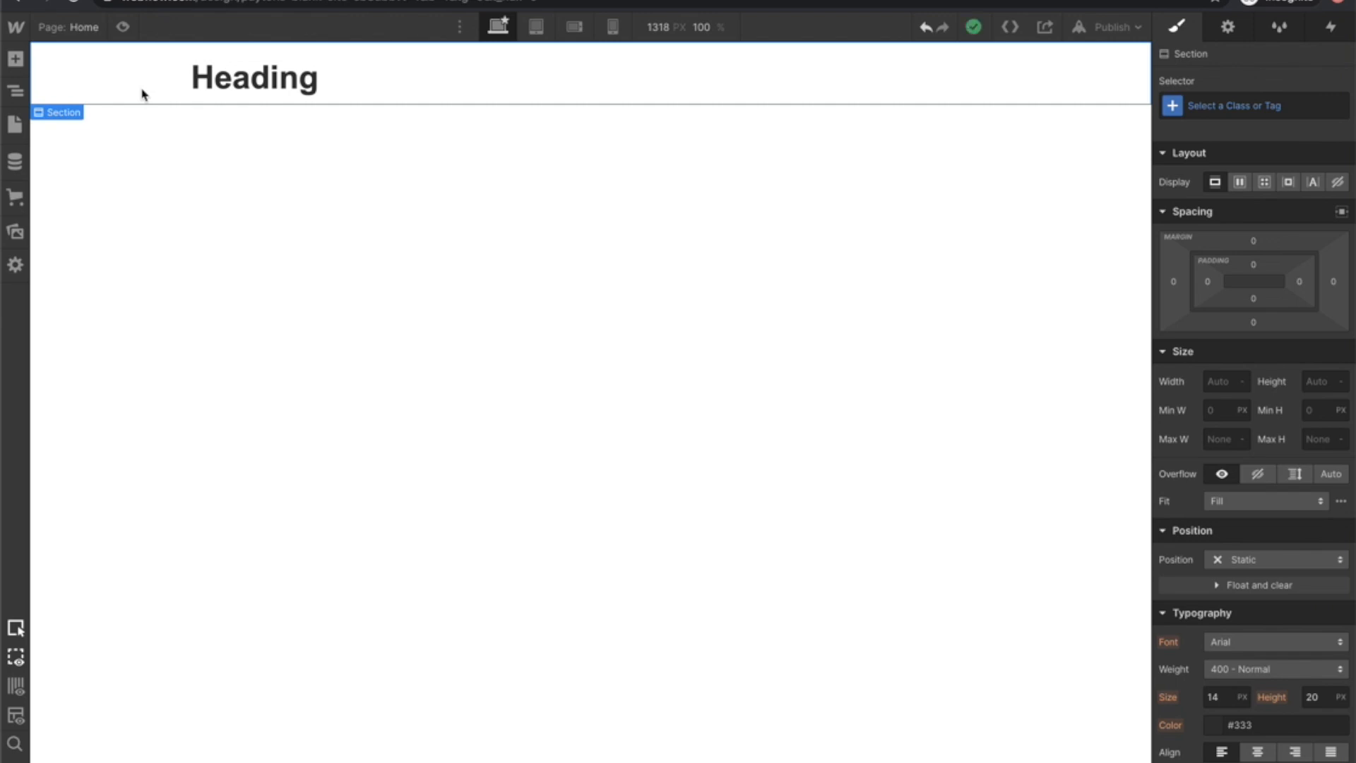
{"action": "left_click", "coordinate": [106, 192]}
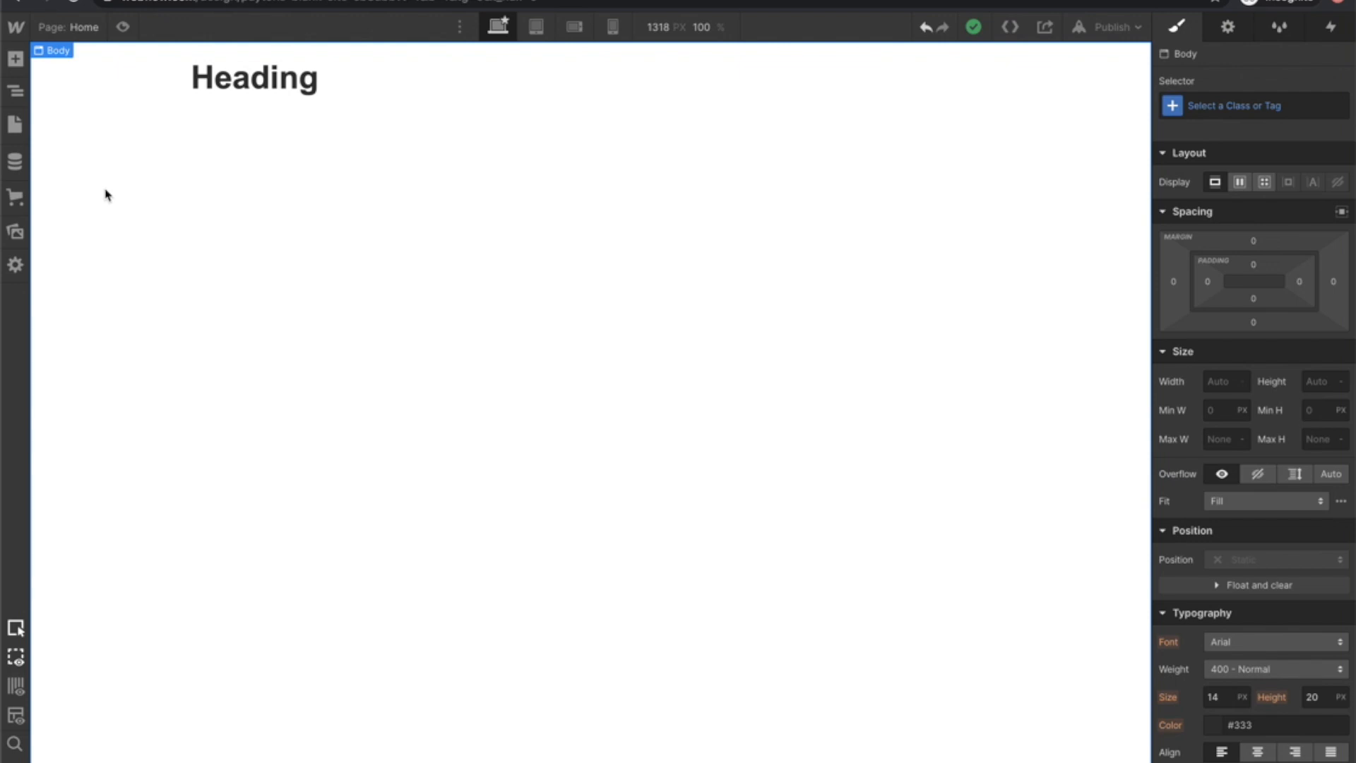
{"action": "left_click", "coordinate": [111, 90]}
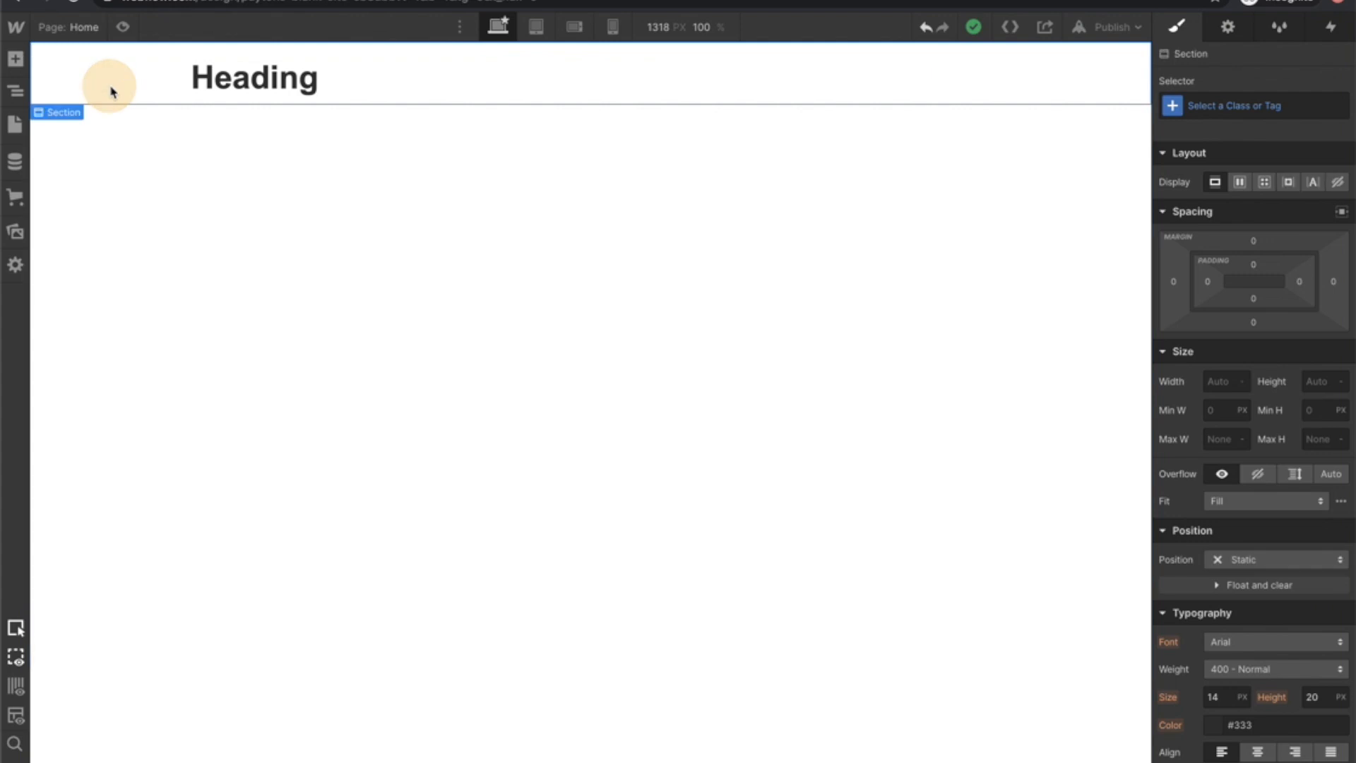
{"action": "left_click", "coordinate": [15, 715]}
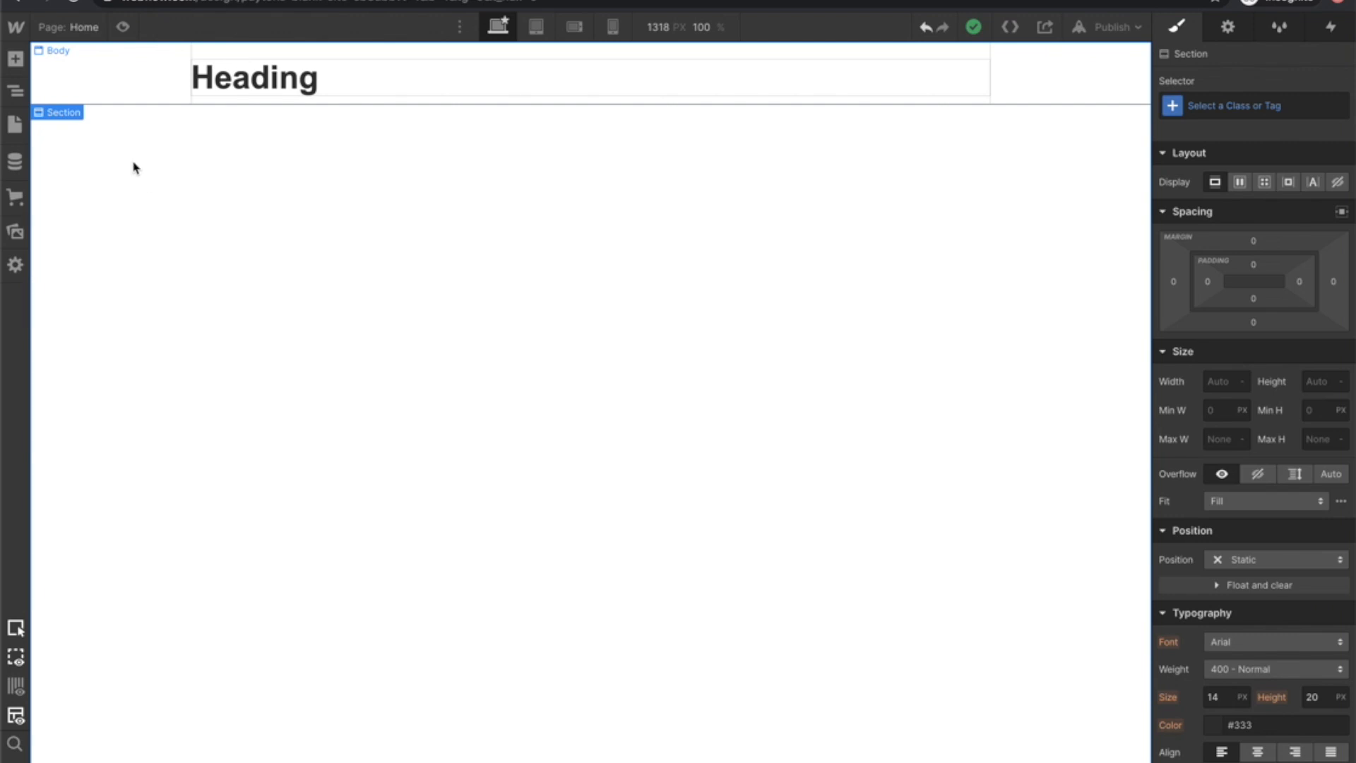
Examine the Home page's element hierarchy in the Navigator and select the Body element.
{"action": "left_click", "coordinate": [14, 126]}
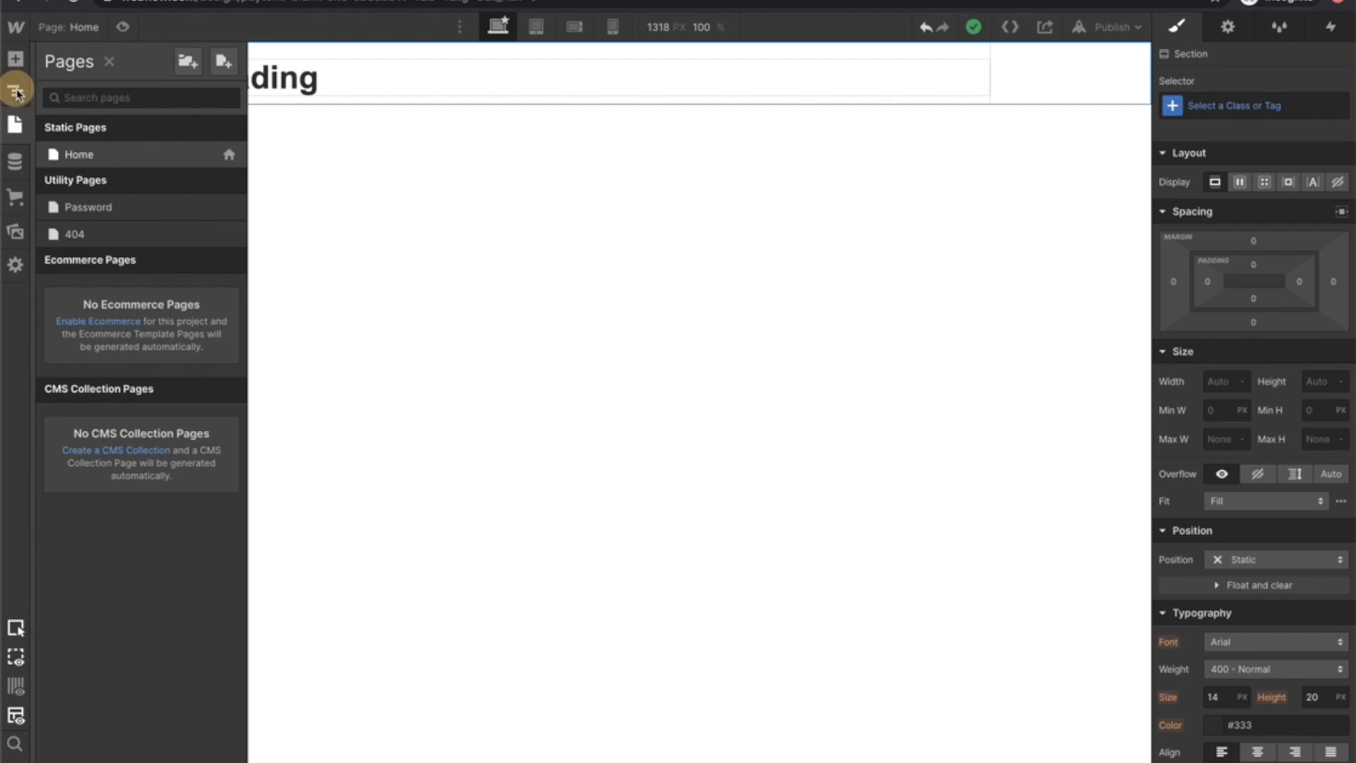
{"action": "left_click", "coordinate": [15, 92]}
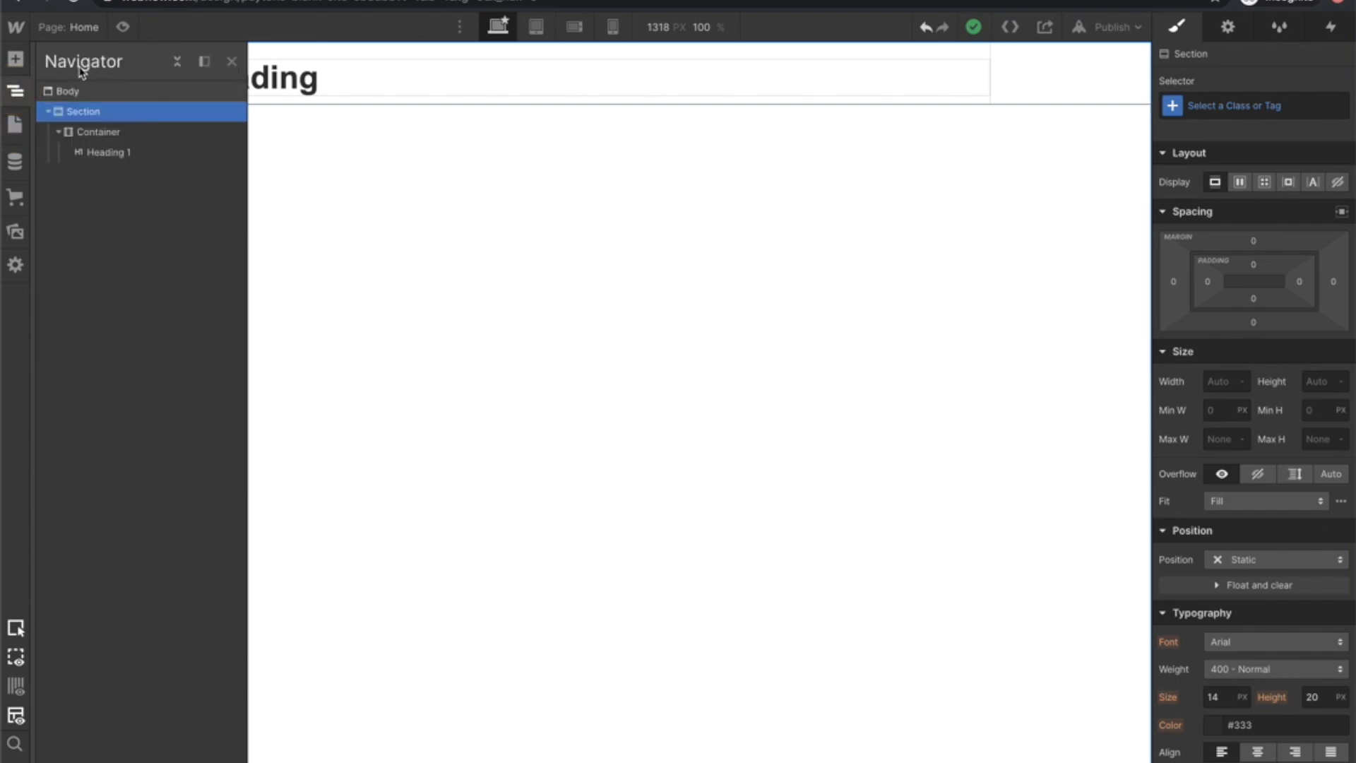
{"action": "left_click", "coordinate": [65, 92]}
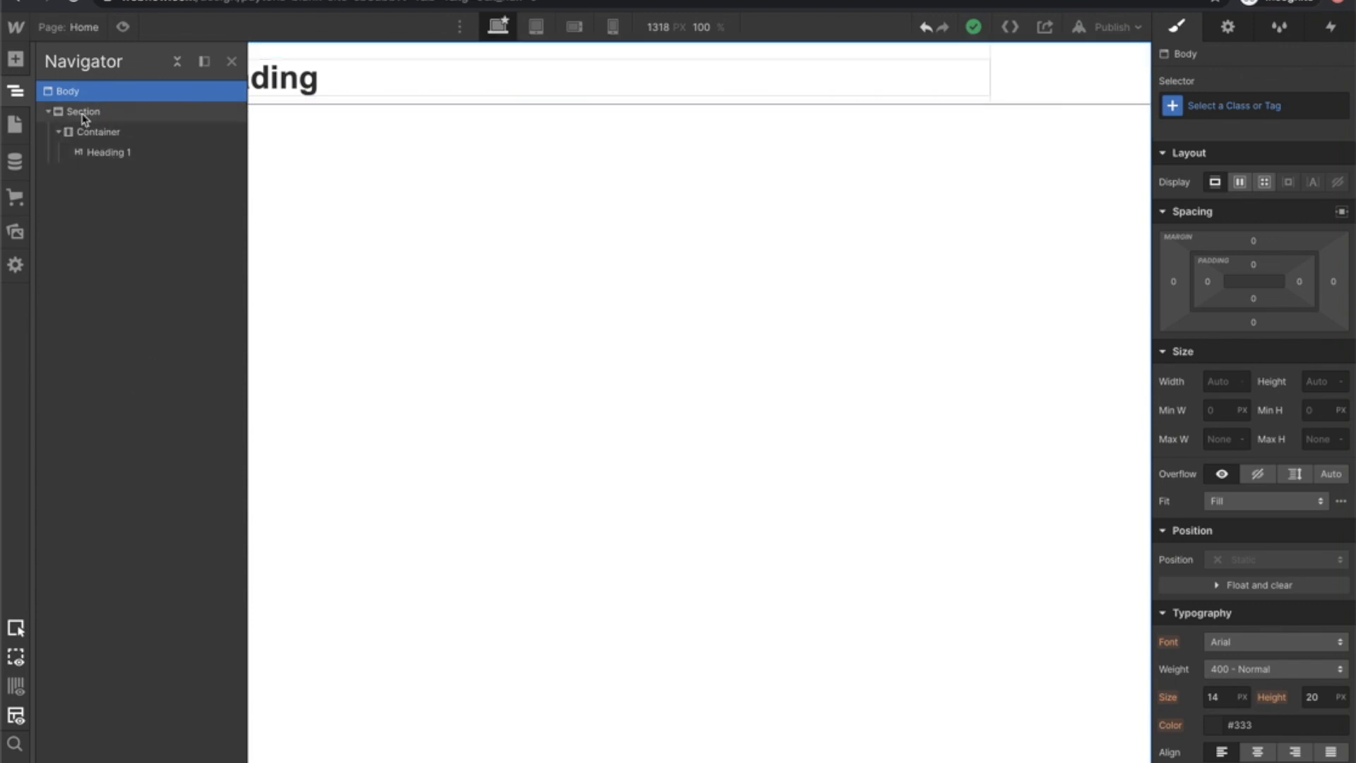
Duplicate the section together with its container and heading.
{"action": "left_click", "coordinate": [406, 108]}
{"action": "left_click", "coordinate": [1045, 91]}
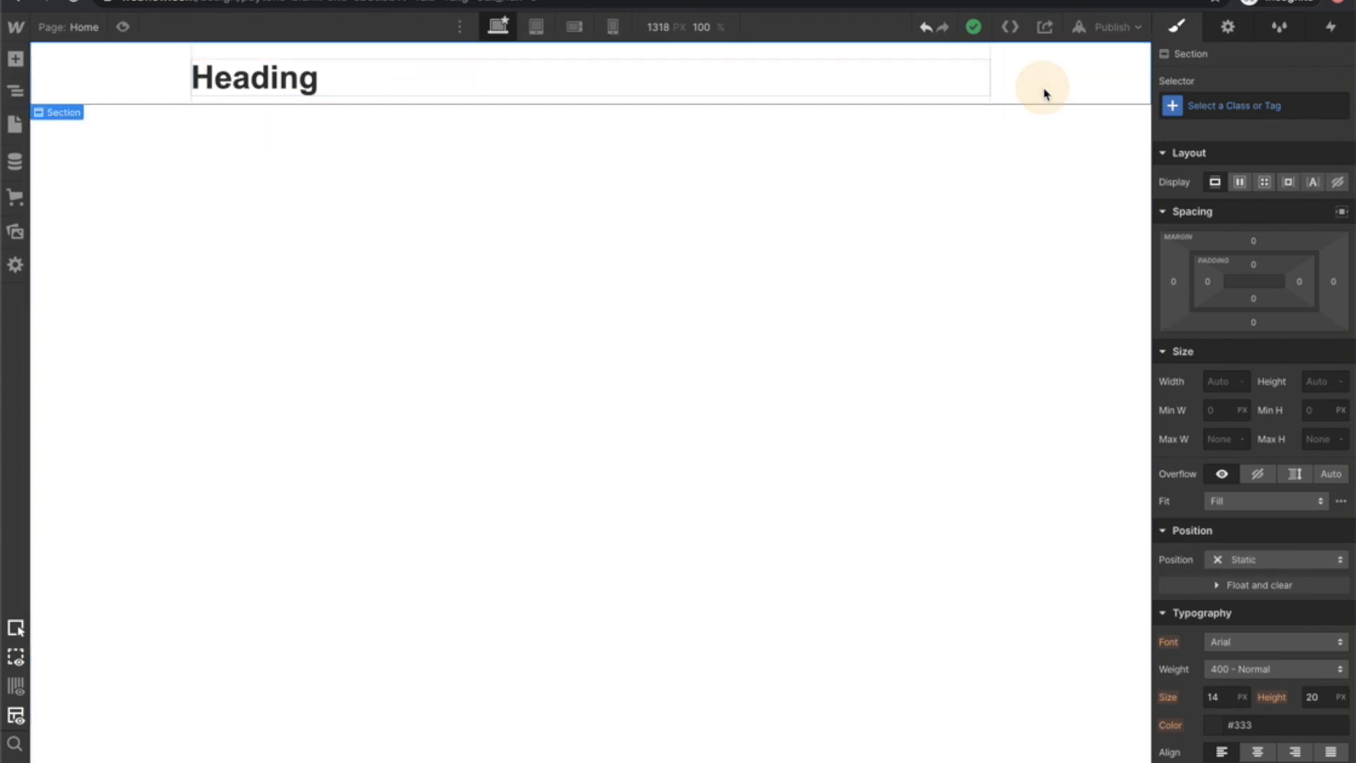
{"action": "key", "text": "ctrl+d"}
Examine the nested container and heading inside both sections in the Navigator.
{"action": "left_click", "coordinate": [16, 90]}
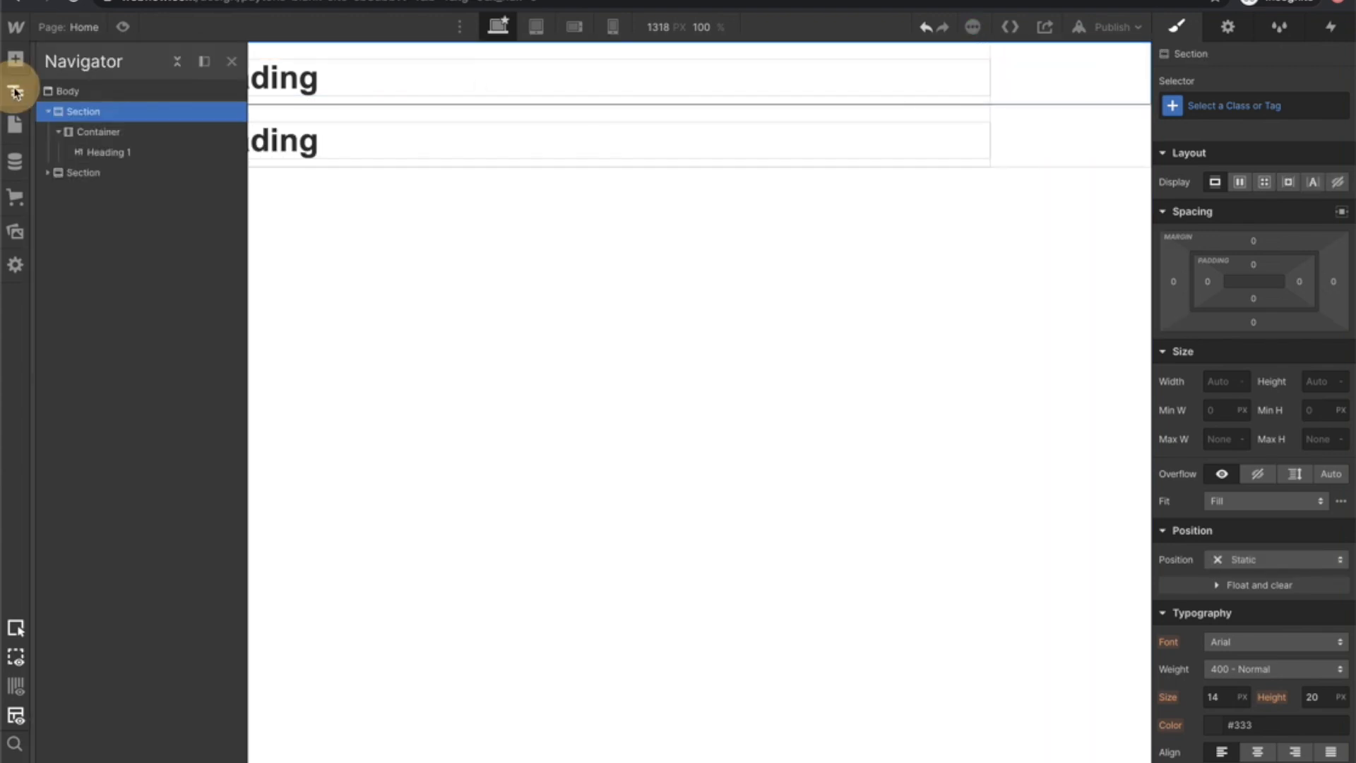
{"action": "left_click", "coordinate": [48, 172]}
{"action": "left_click", "coordinate": [58, 193]}
{"action": "left_click", "coordinate": [47, 172]}
{"action": "left_click", "coordinate": [106, 172]}
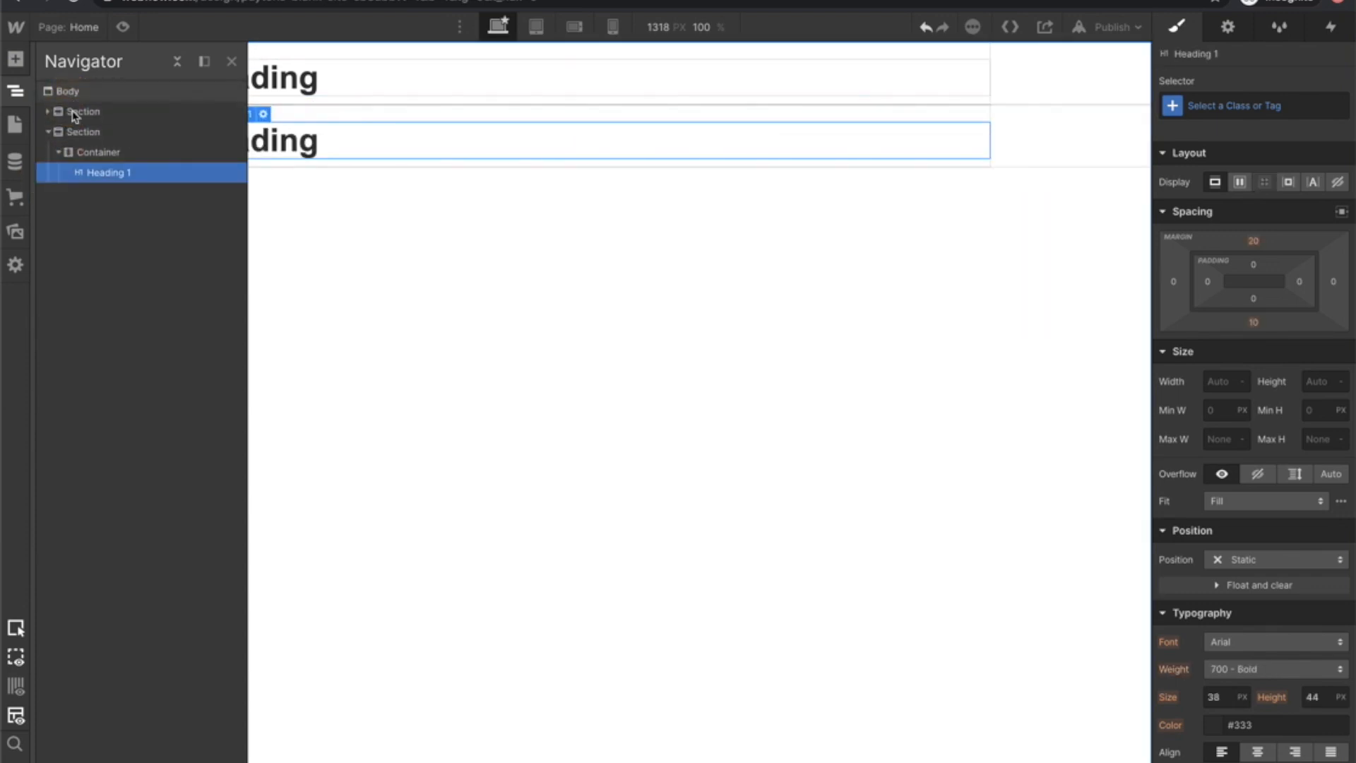
Collapse the second section in the Navigator and delete the duplicate section.
{"action": "left_click", "coordinate": [48, 132]}
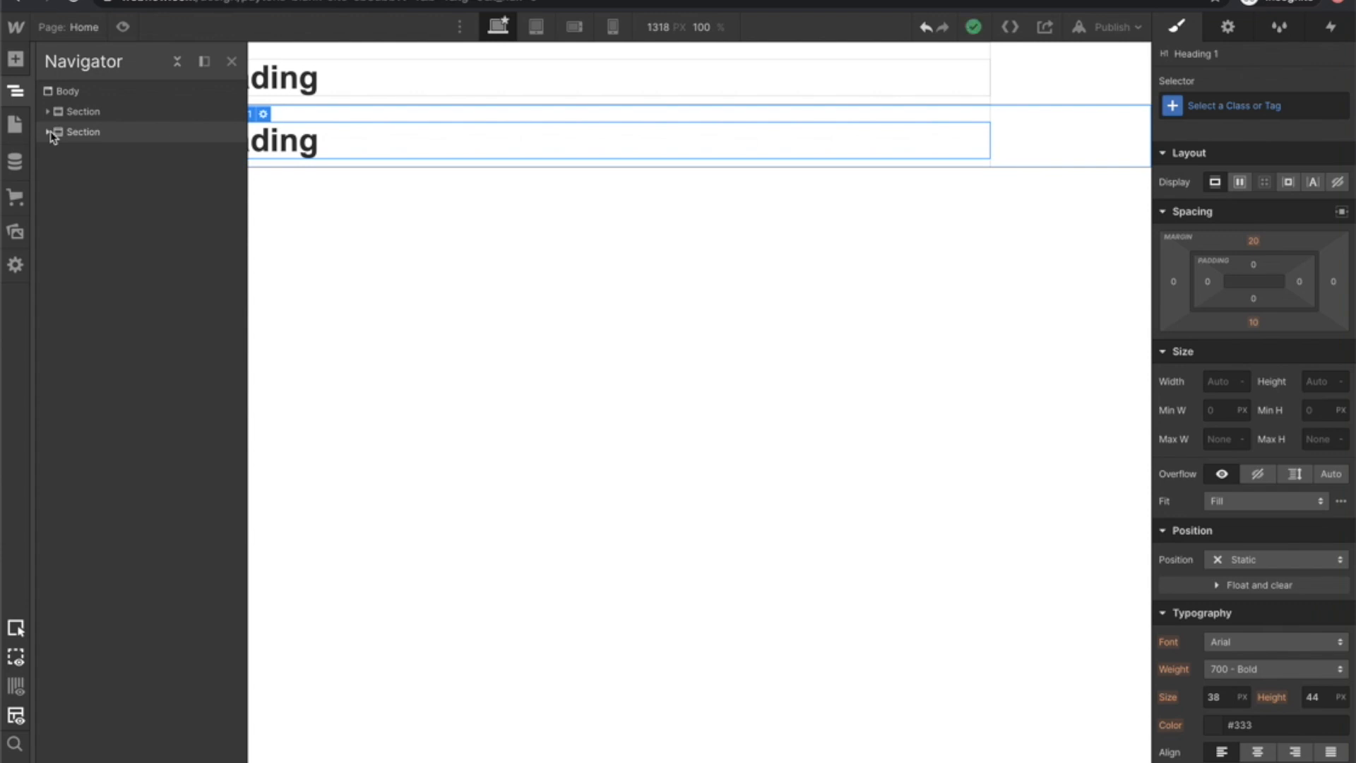
{"action": "left_click", "coordinate": [1081, 142]}
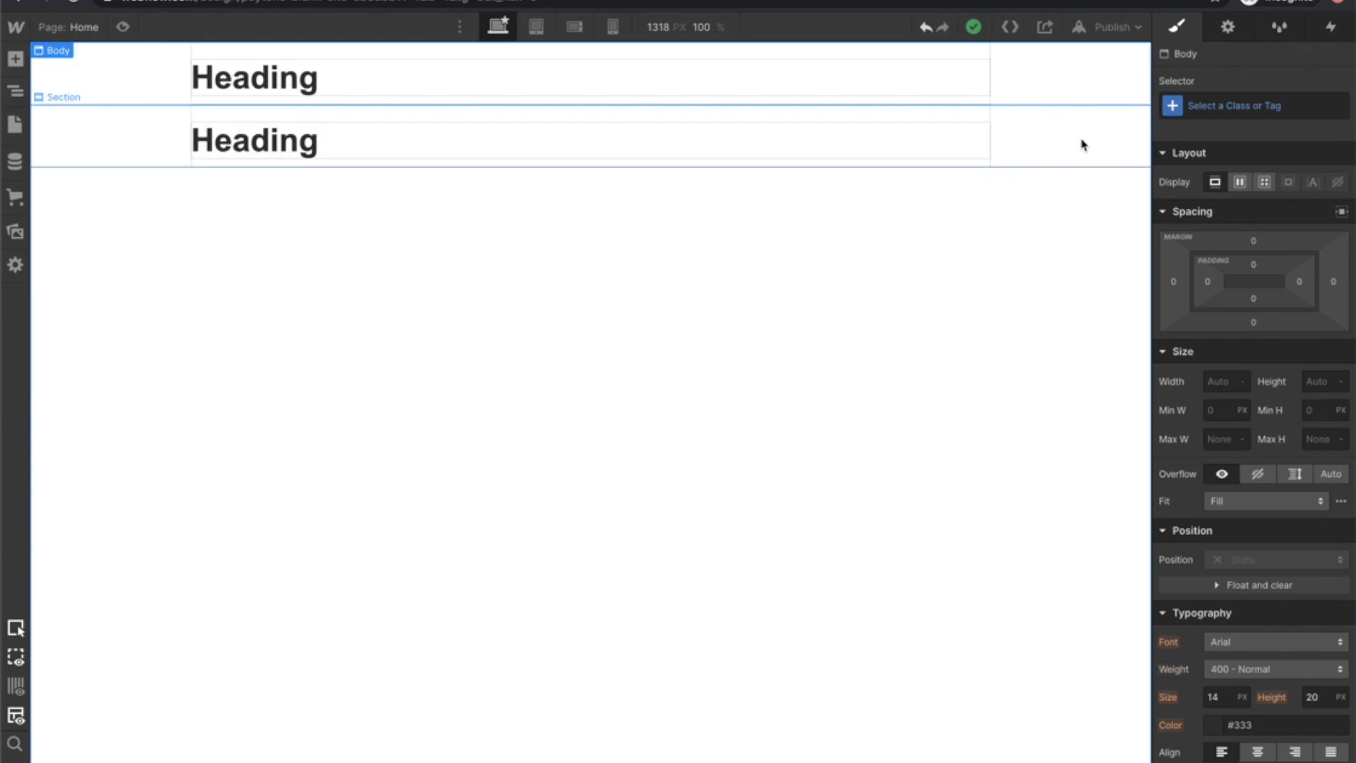
{"action": "key", "text": "Delete"}
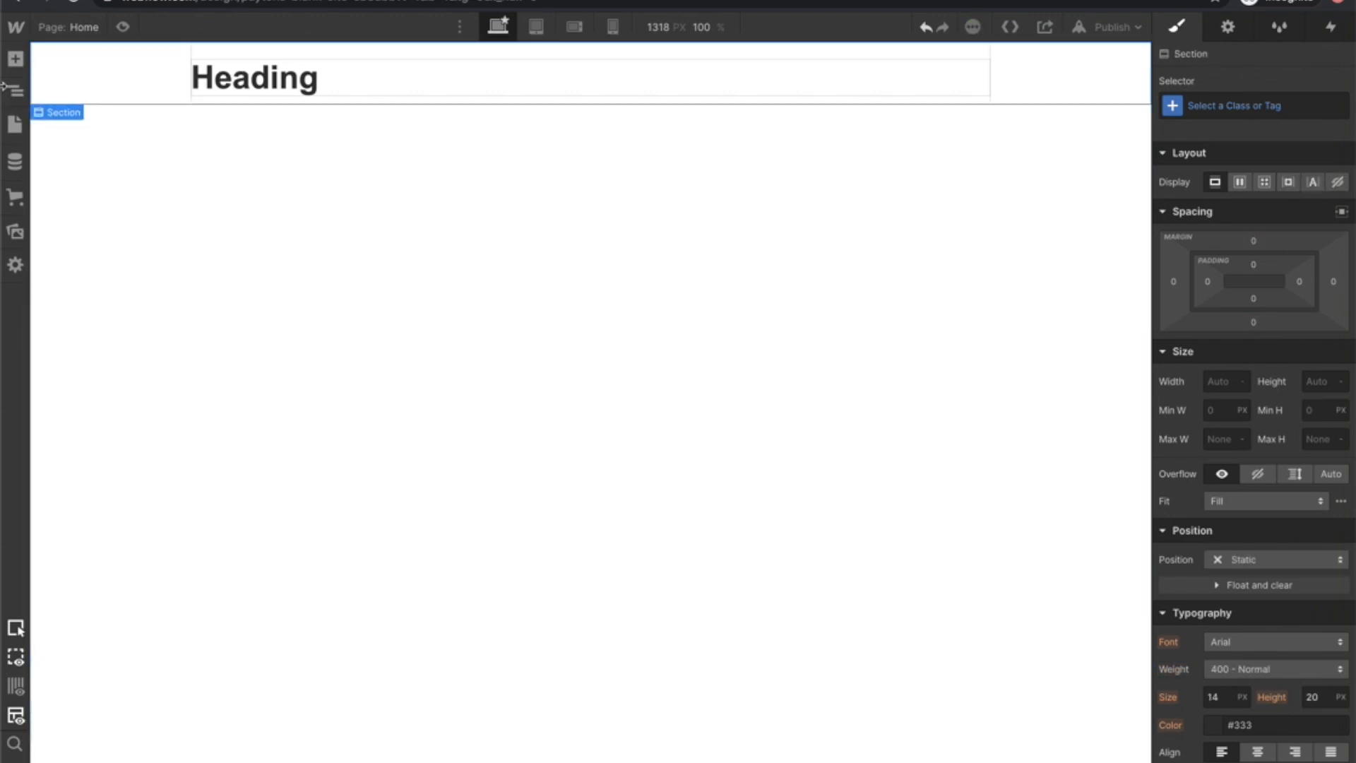
Review the Home page's settings, from the page name through SEO and Open Graph to site search.
{"action": "left_click", "coordinate": [14, 125]}
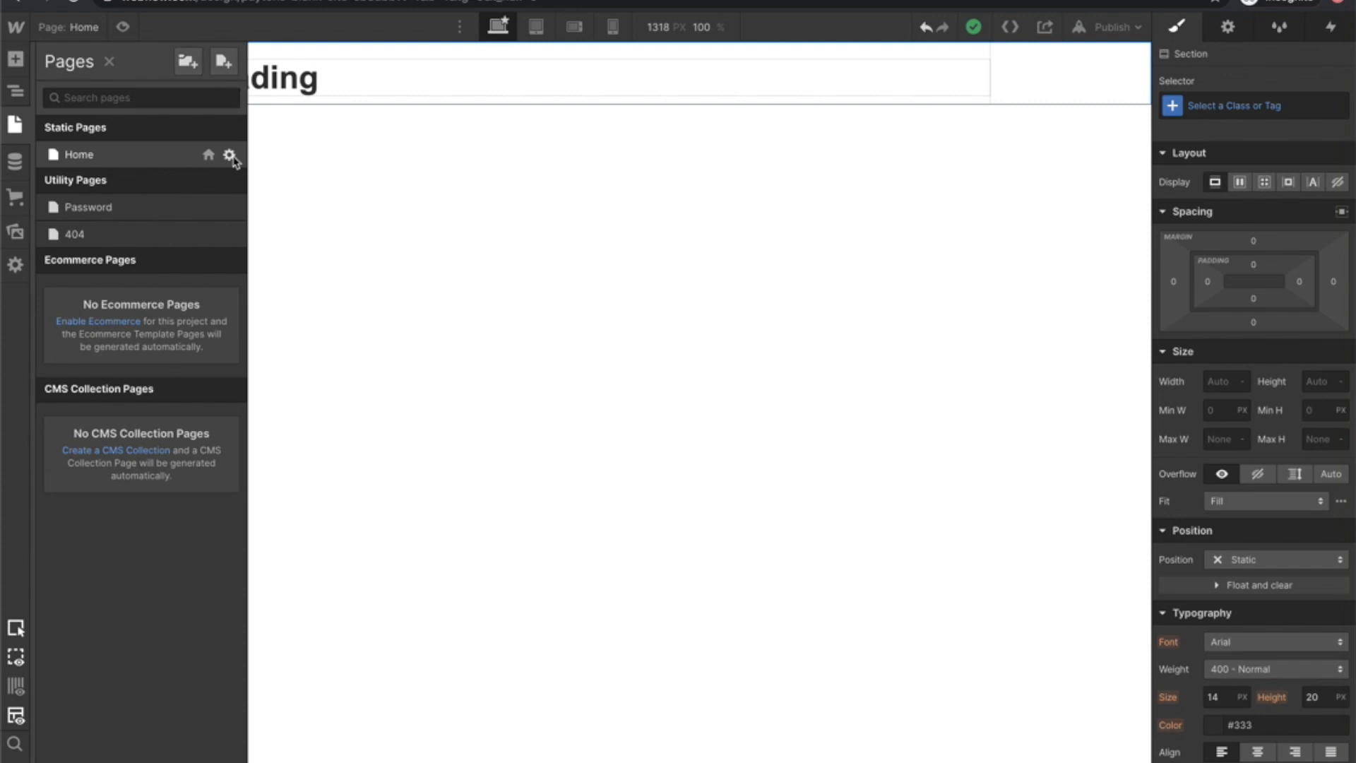
{"action": "left_click", "coordinate": [229, 155]}
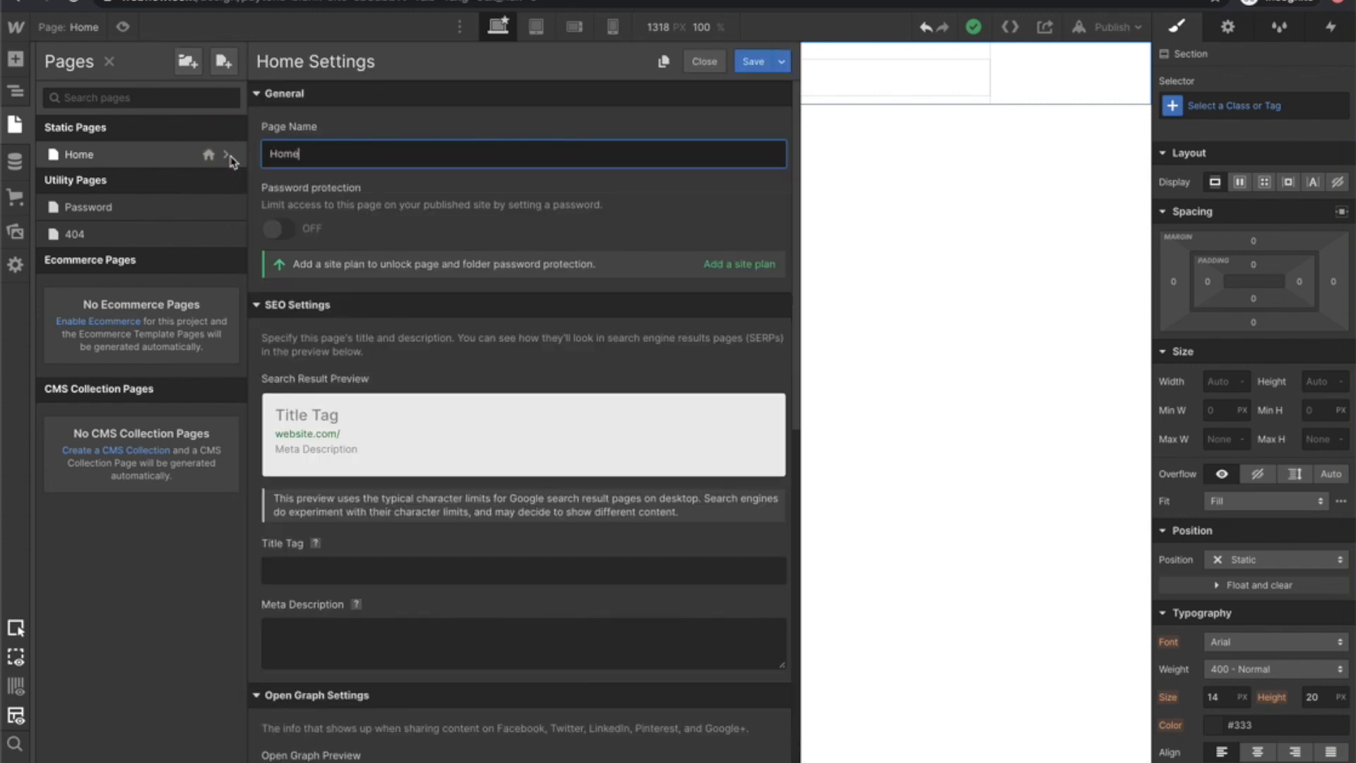
{"action": "scroll", "coordinate": [308, 254], "scroll_direction": "down", "scroll_amount": 2}
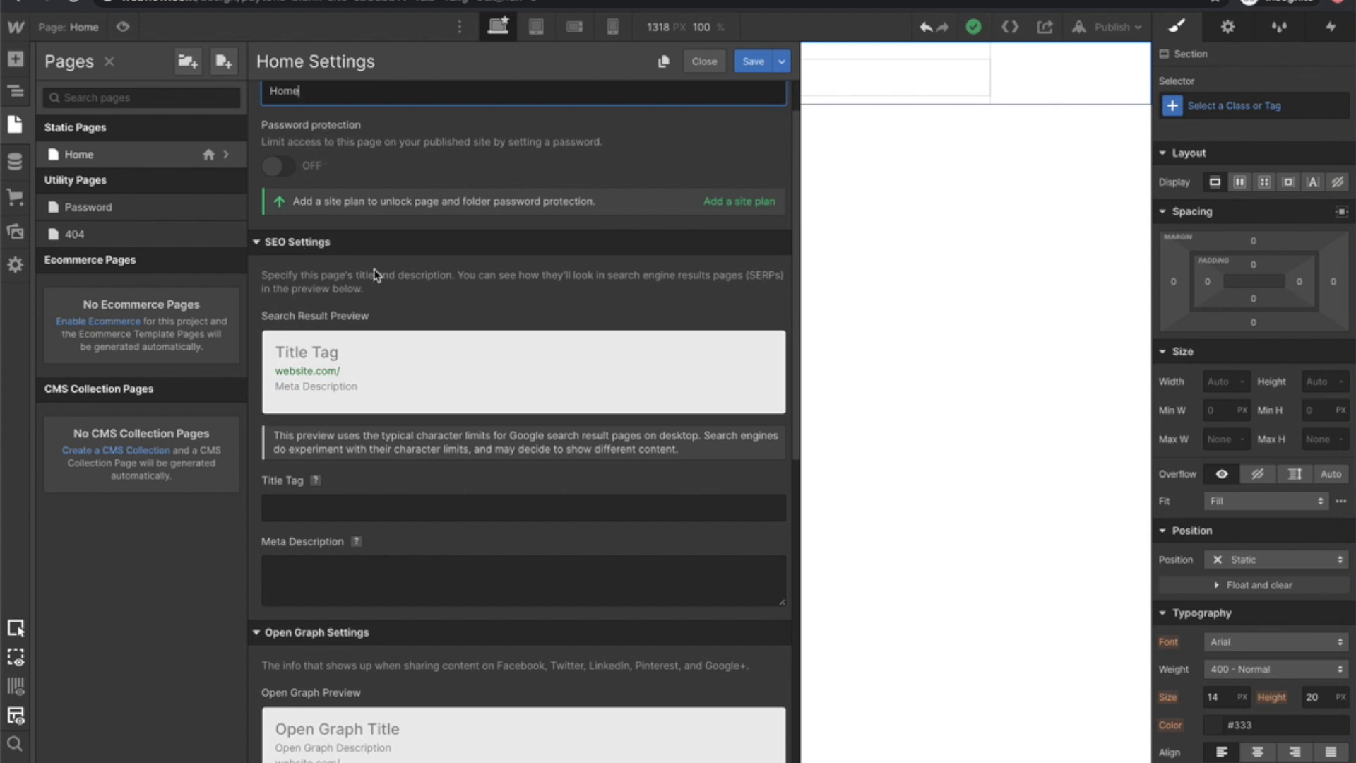
{"action": "scroll", "coordinate": [351, 342], "scroll_direction": "down", "scroll_amount": 3}
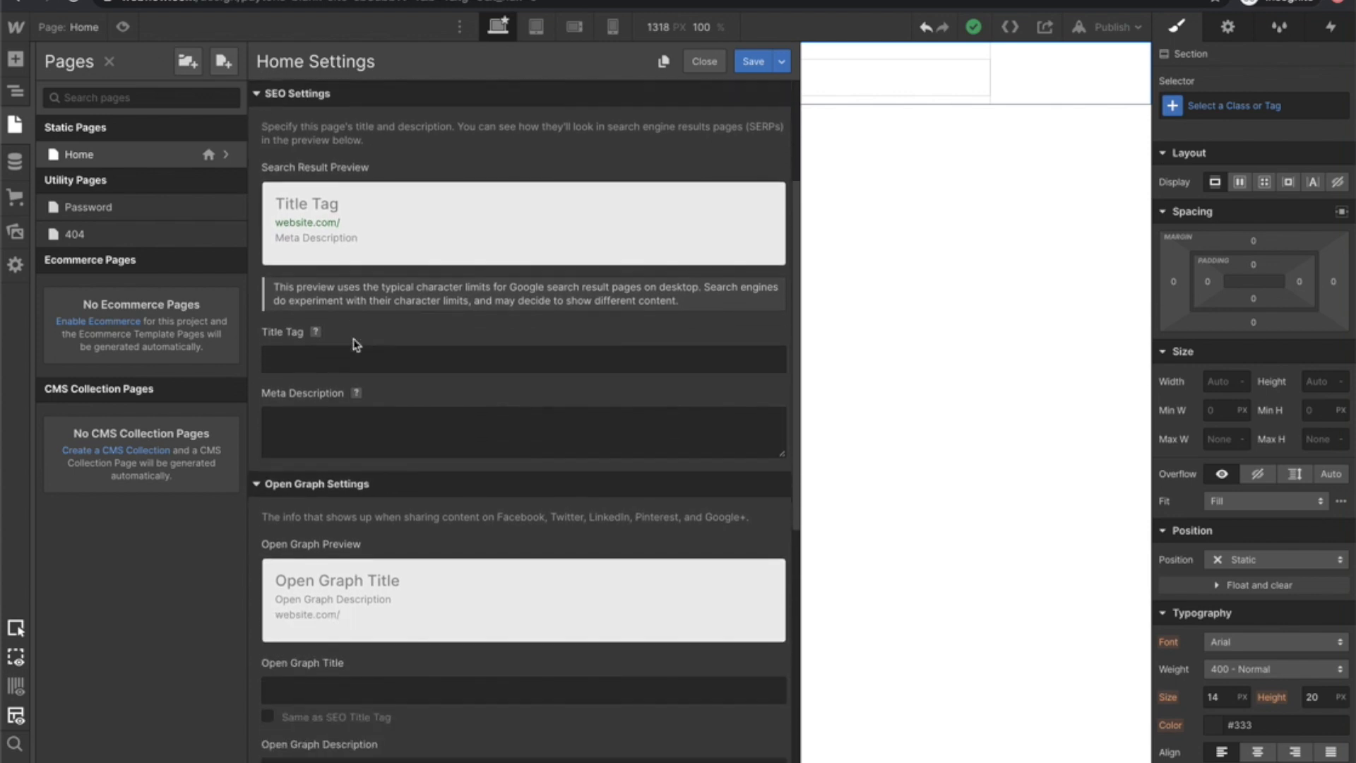
{"action": "left_click", "coordinate": [334, 406]}
{"action": "scroll", "coordinate": [335, 406], "scroll_direction": "down", "scroll_amount": 7}
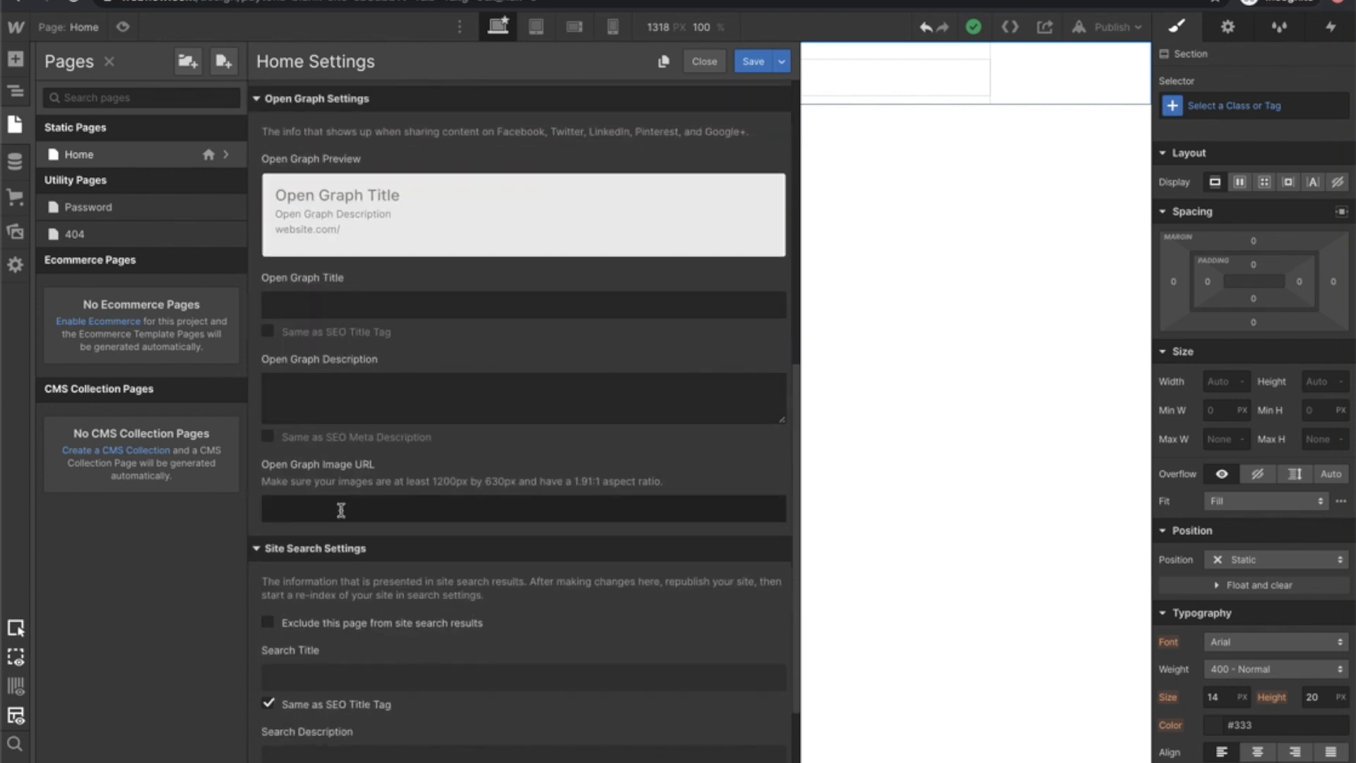
Look through CMS Collections, Assets and the Designer settings, and return to the canvas with the Body selected.
{"action": "left_click", "coordinate": [16, 163]}
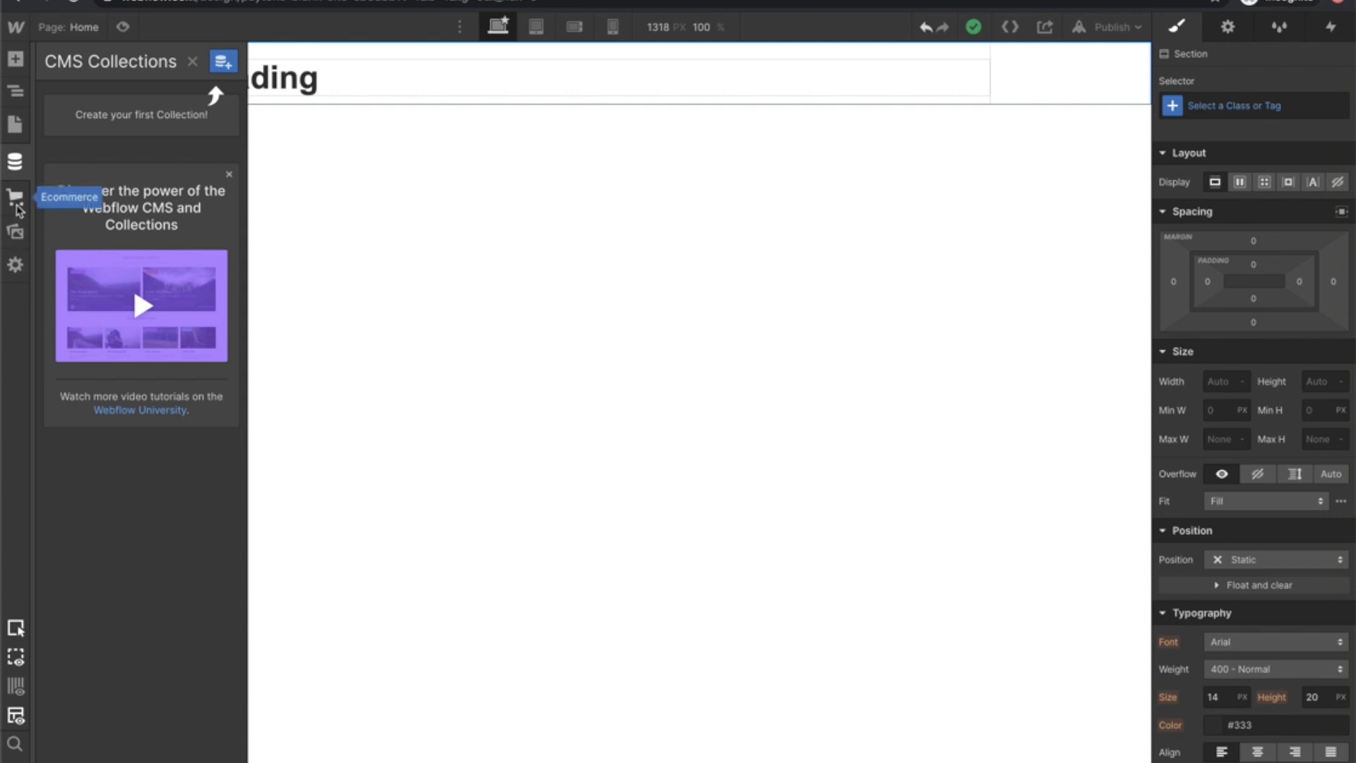
{"action": "left_click", "coordinate": [22, 236]}
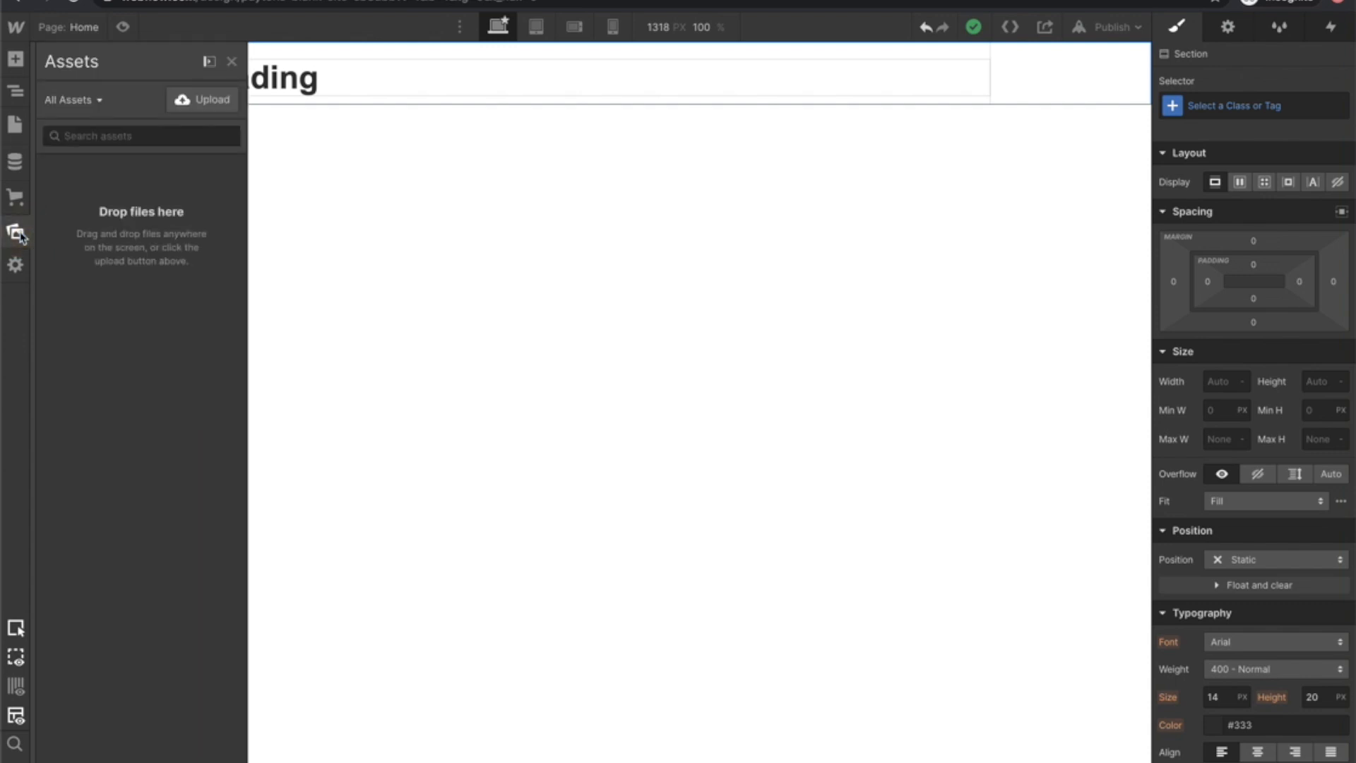
{"action": "left_click", "coordinate": [16, 265]}
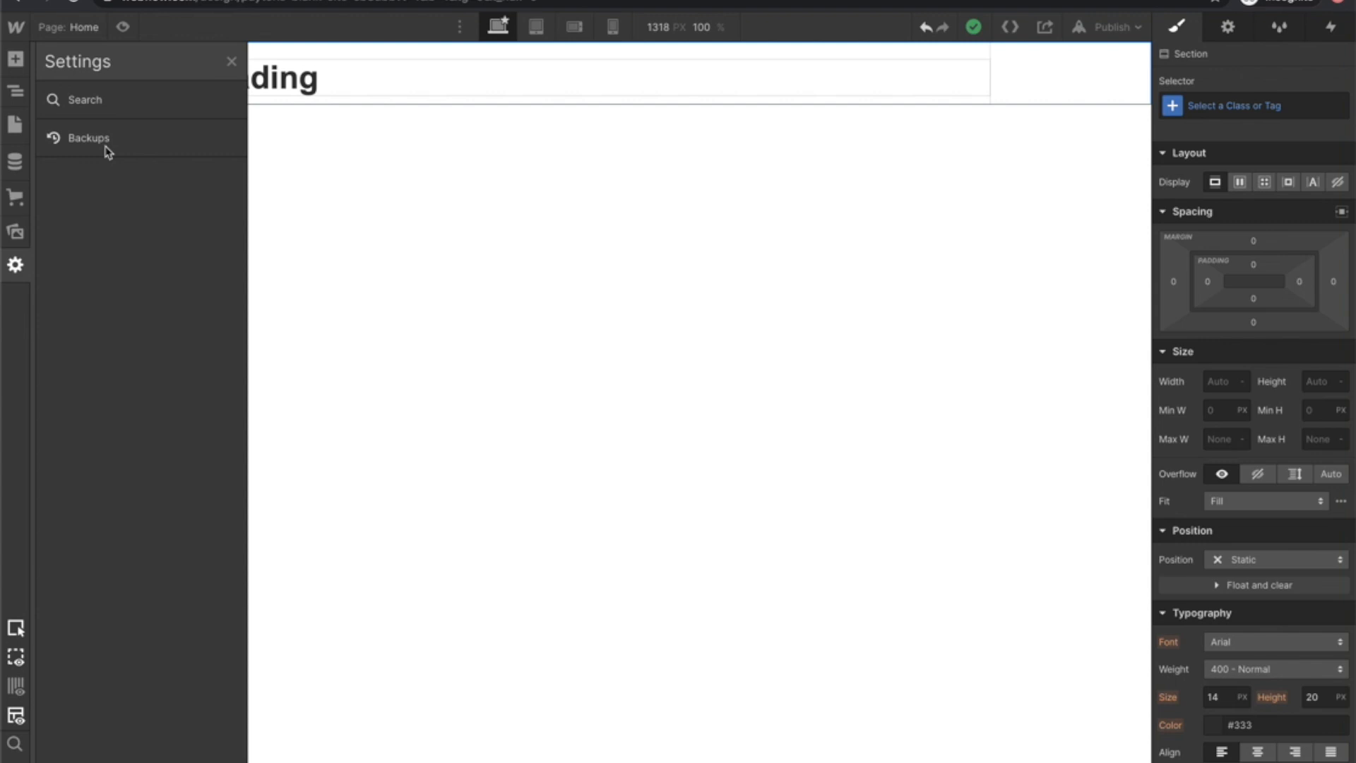
{"action": "left_click", "coordinate": [745, 390]}
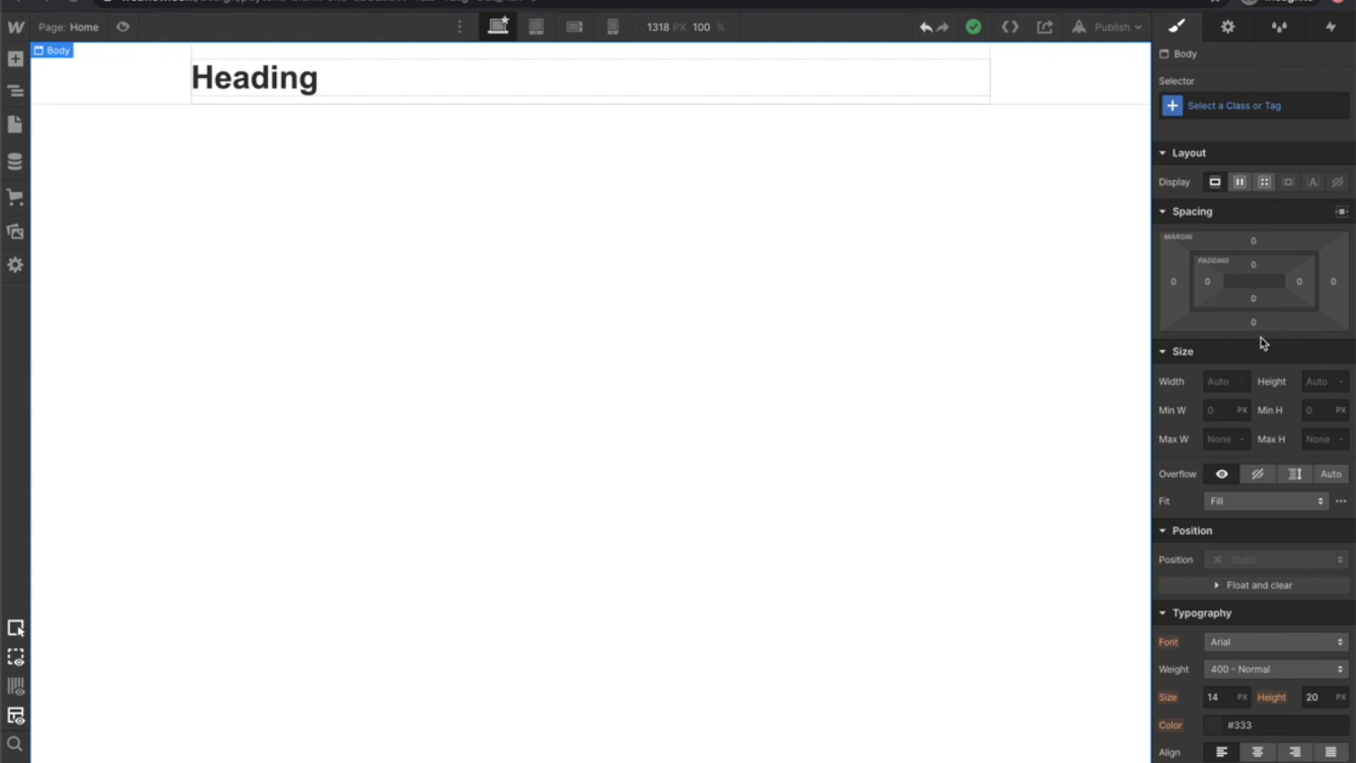
Create a class named "Home Page Heading" on the H1 heading.
{"action": "left_click", "coordinate": [1190, 84]}
{"action": "left_click", "coordinate": [316, 86]}
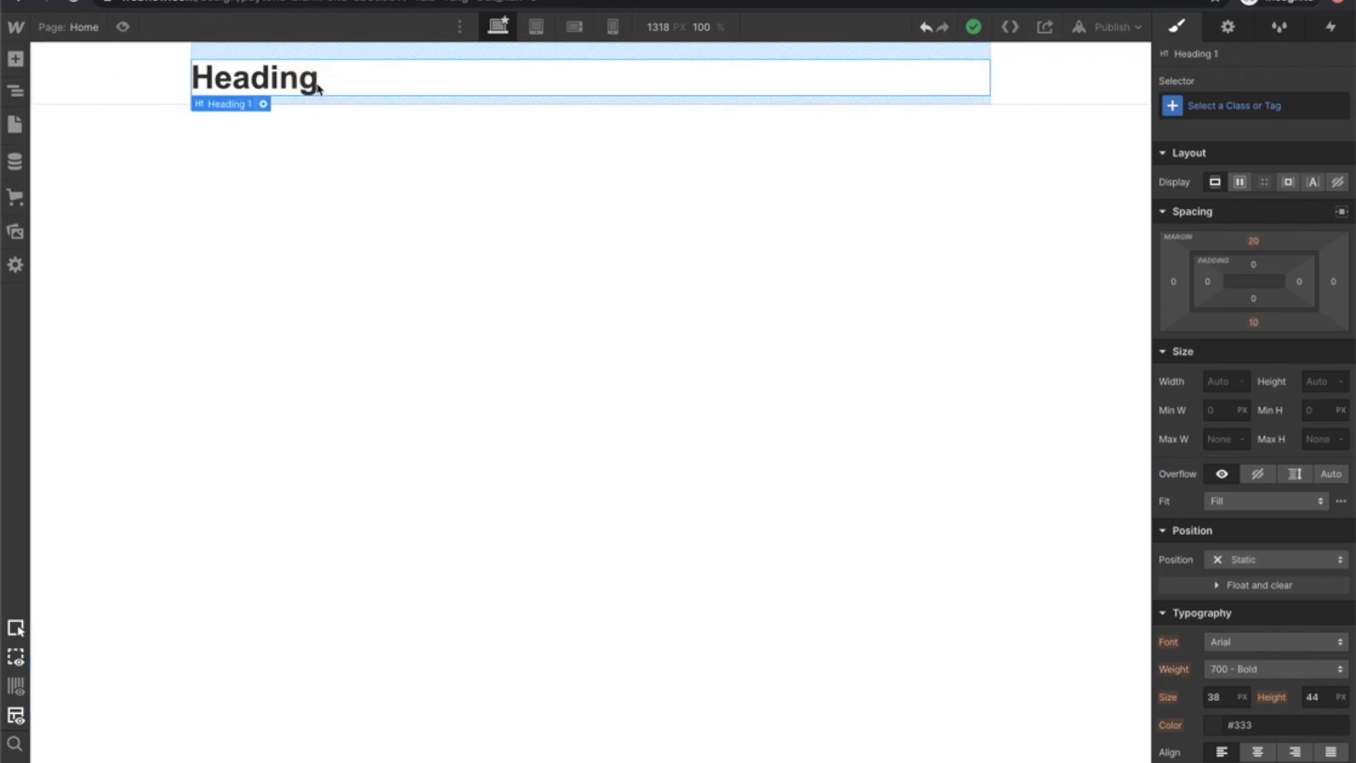
{"action": "left_click", "coordinate": [1204, 108]}
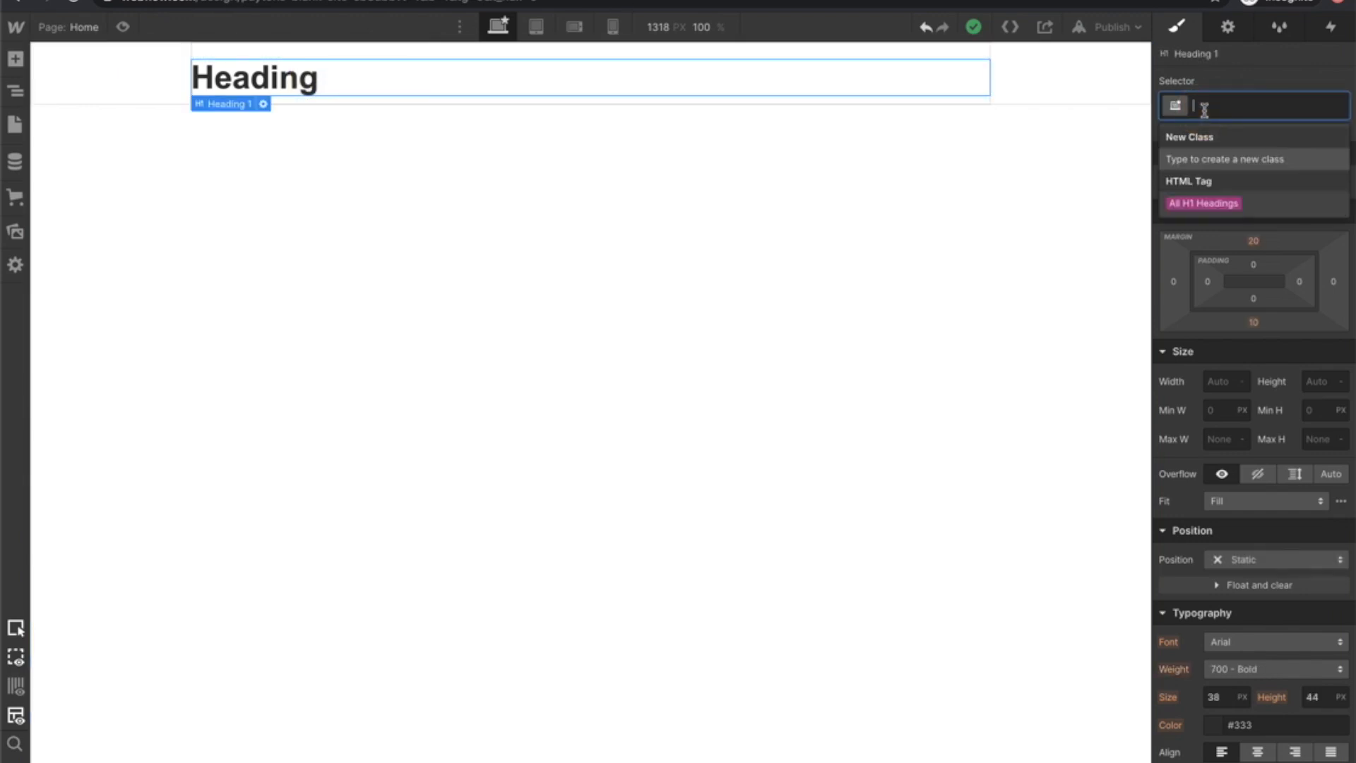
{"action": "type", "text": "Home"}
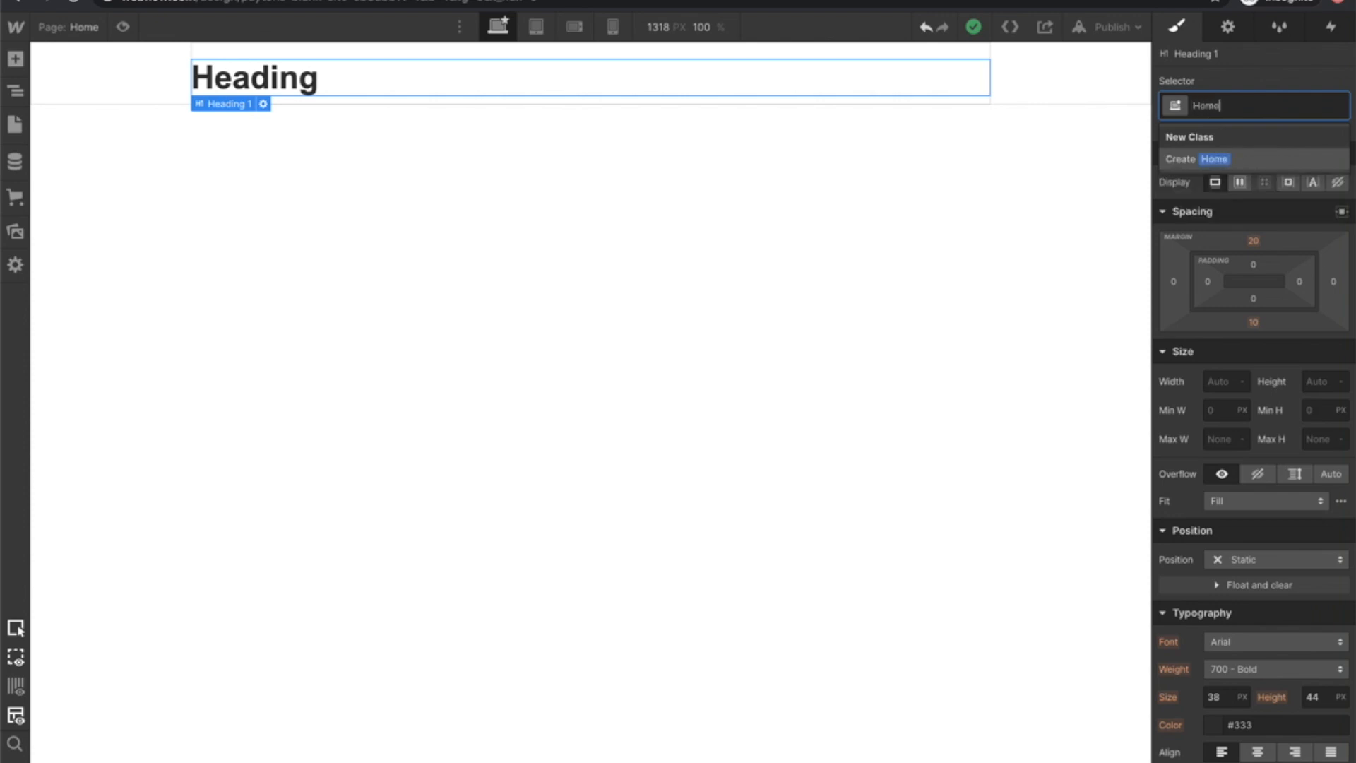
{"action": "type", "text": " Page Heading"}
{"action": "key", "text": "Return"}
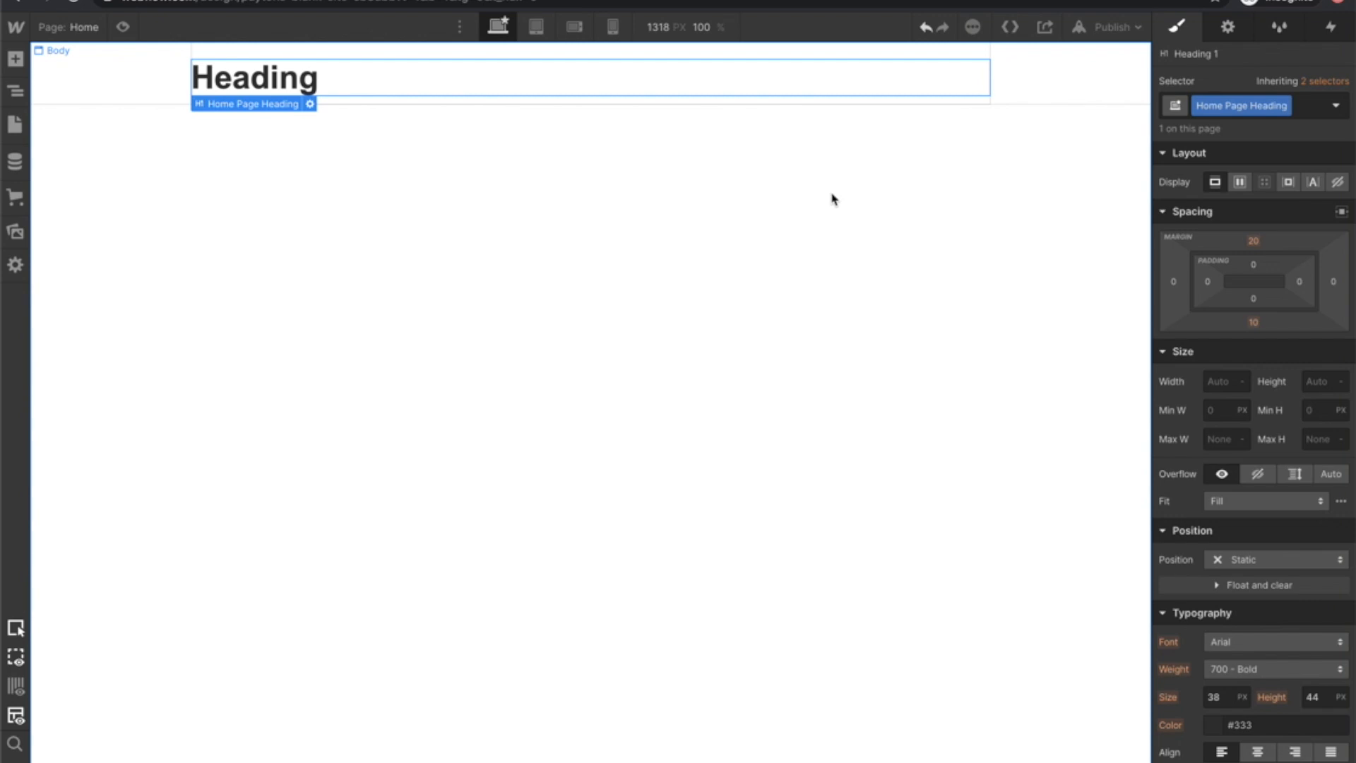
{"action": "double_click", "coordinate": [1226, 106]}
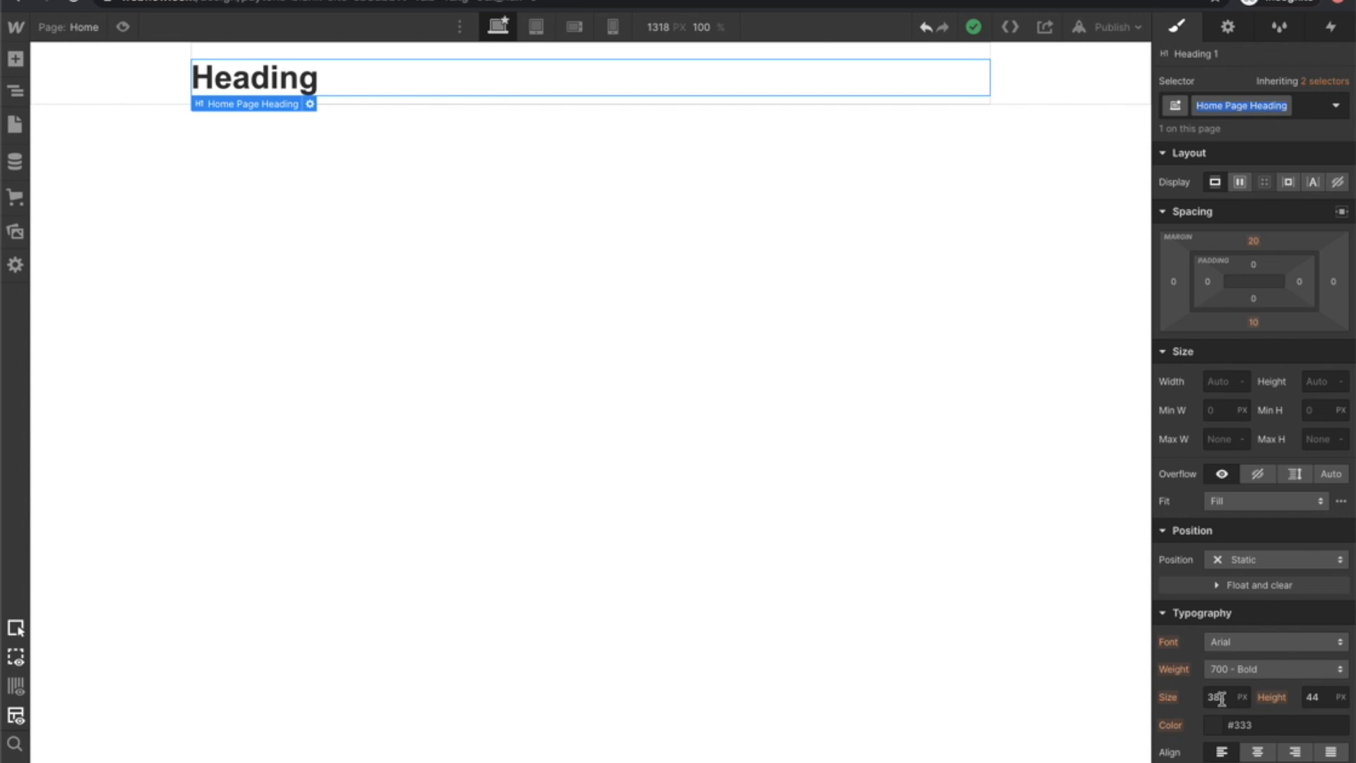
{"action": "left_click", "coordinate": [1255, 106]}
{"action": "left_click", "coordinate": [923, 181]}
Duplicate the H1 heading that carries the Home Page Heading class.
{"action": "left_click", "coordinate": [393, 76]}
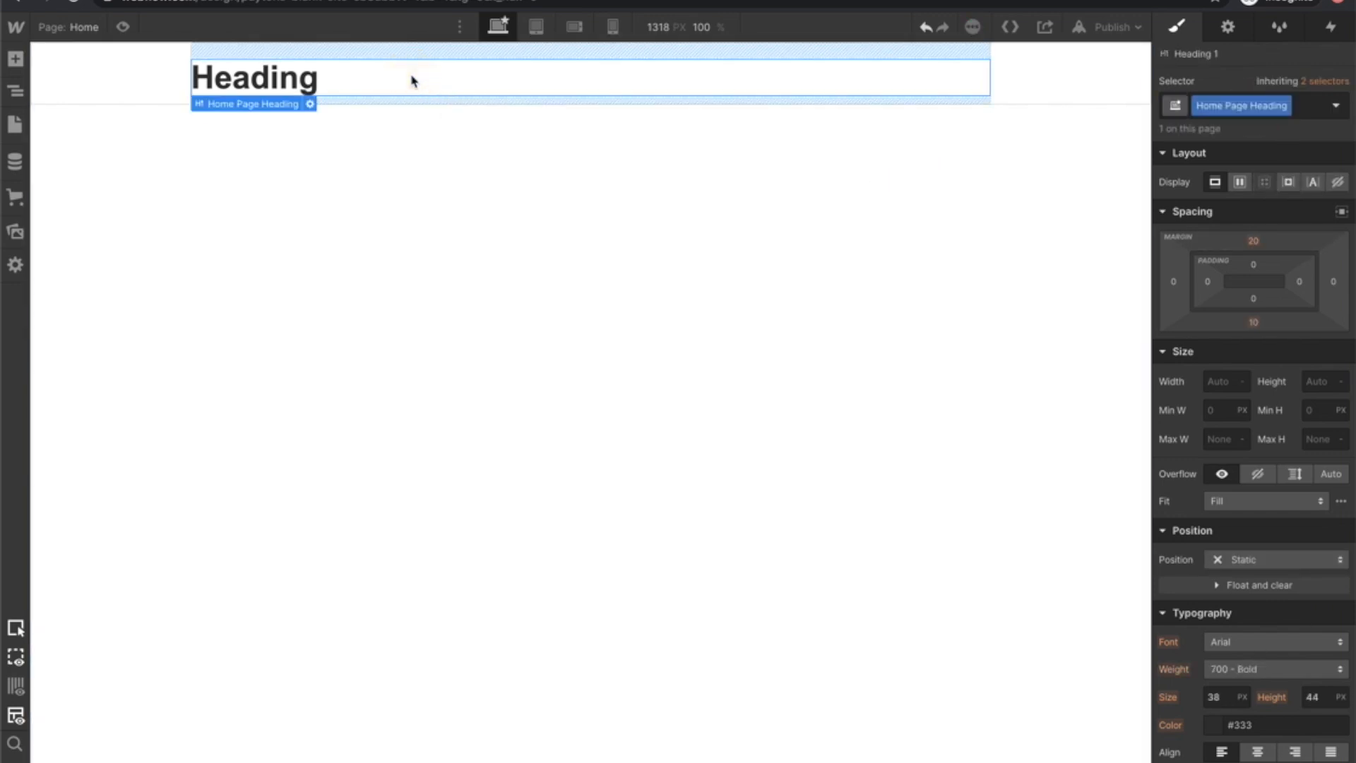
{"action": "key", "text": "ctrl+d"}
{"action": "left_click", "coordinate": [324, 131]}
Set the Home Page Heading class to a 70 px font size and a 60 px line height, using the first heading.
{"action": "left_click", "coordinate": [349, 82]}
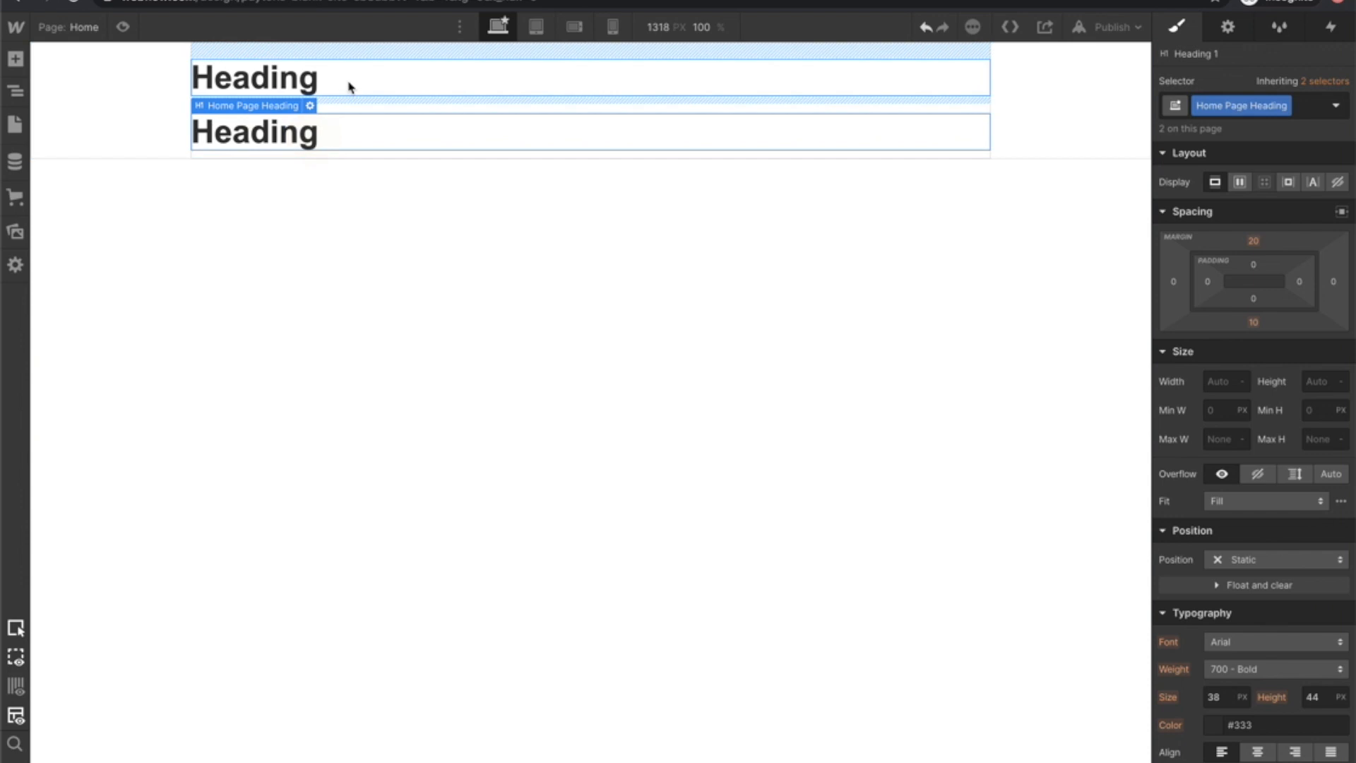
{"action": "left_click", "coordinate": [1213, 696]}
{"action": "type", "text": "70"}
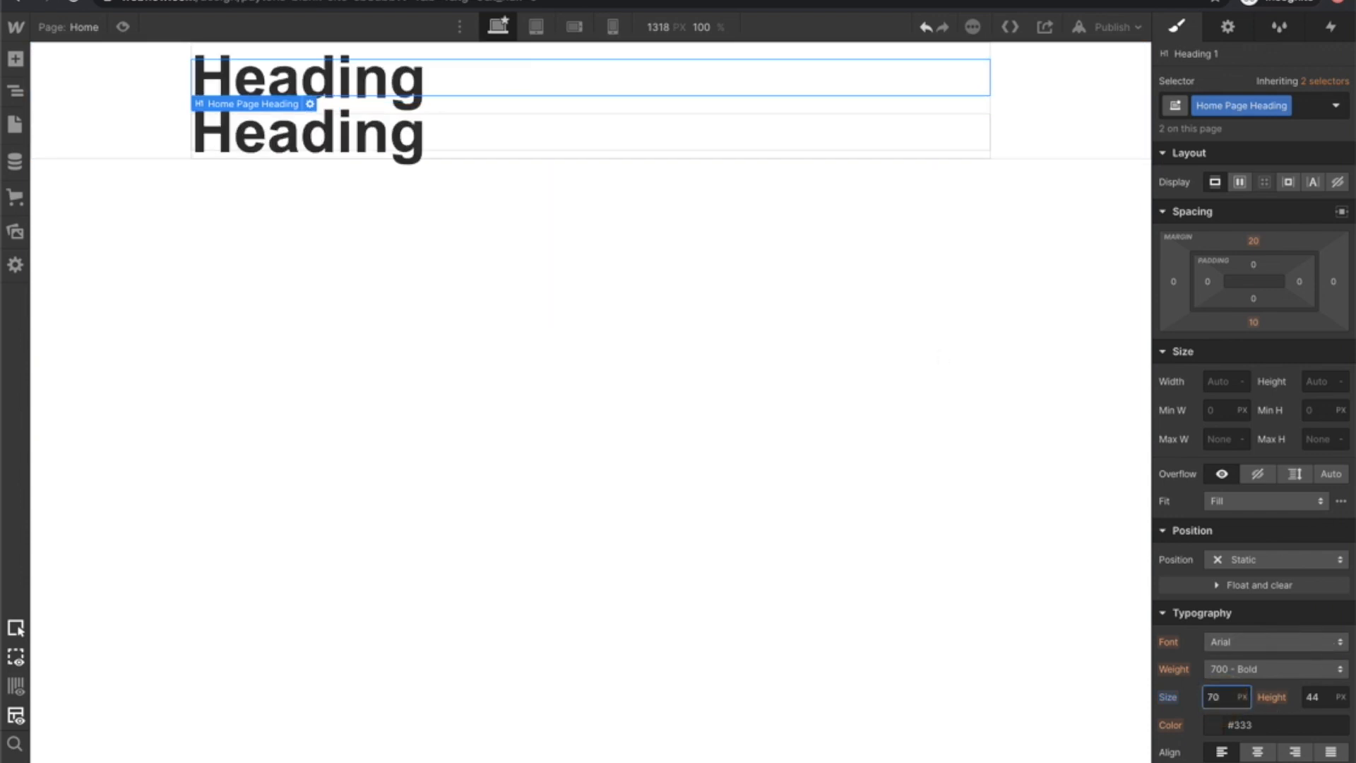
{"action": "left_click", "coordinate": [1310, 696]}
{"action": "type", "text": "60"}
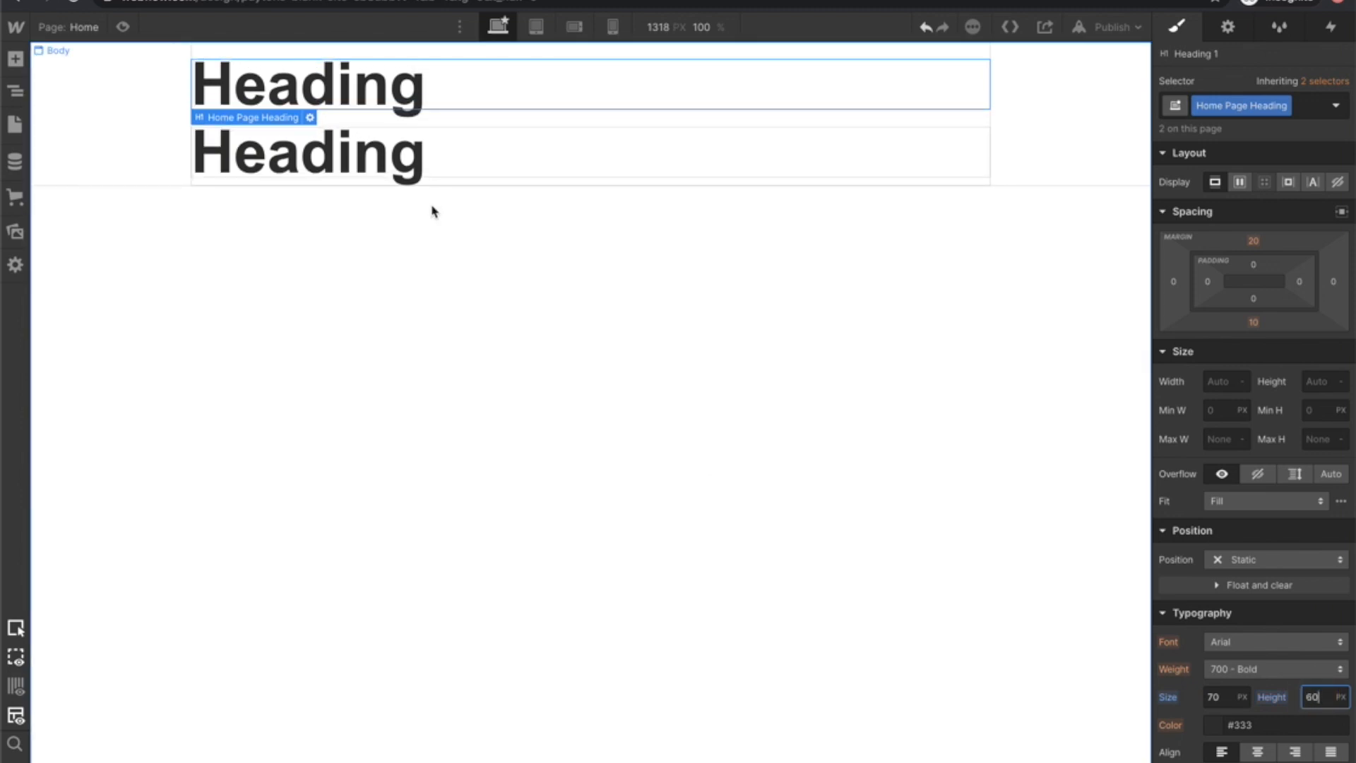
Change the Home Page Heading class's text color to bright blue #0d00ff.
{"action": "left_click", "coordinate": [1213, 724]}
{"action": "left_click", "coordinate": [1298, 590]}
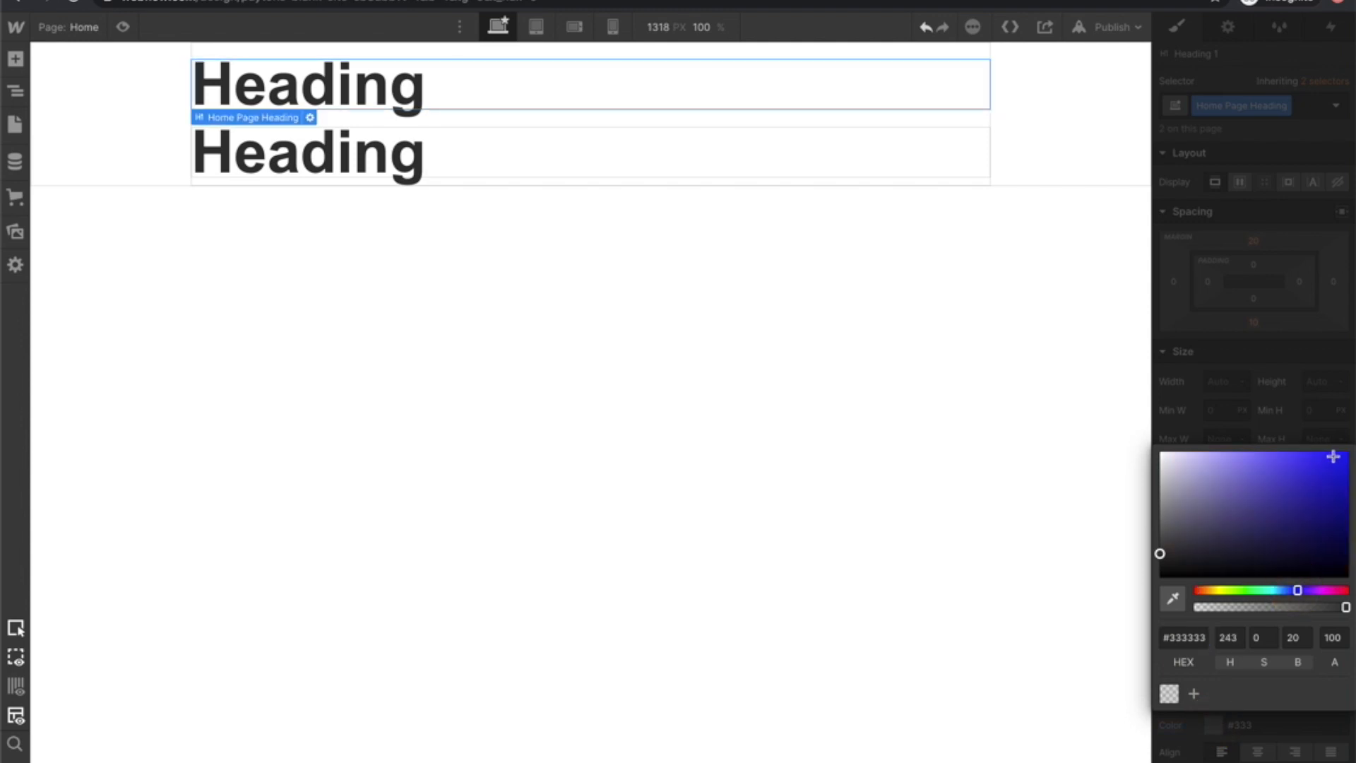
{"action": "left_click_drag", "start_coordinate": [1332, 454], "coordinate": [1351, 422]}
{"action": "left_click", "coordinate": [1256, 381]}
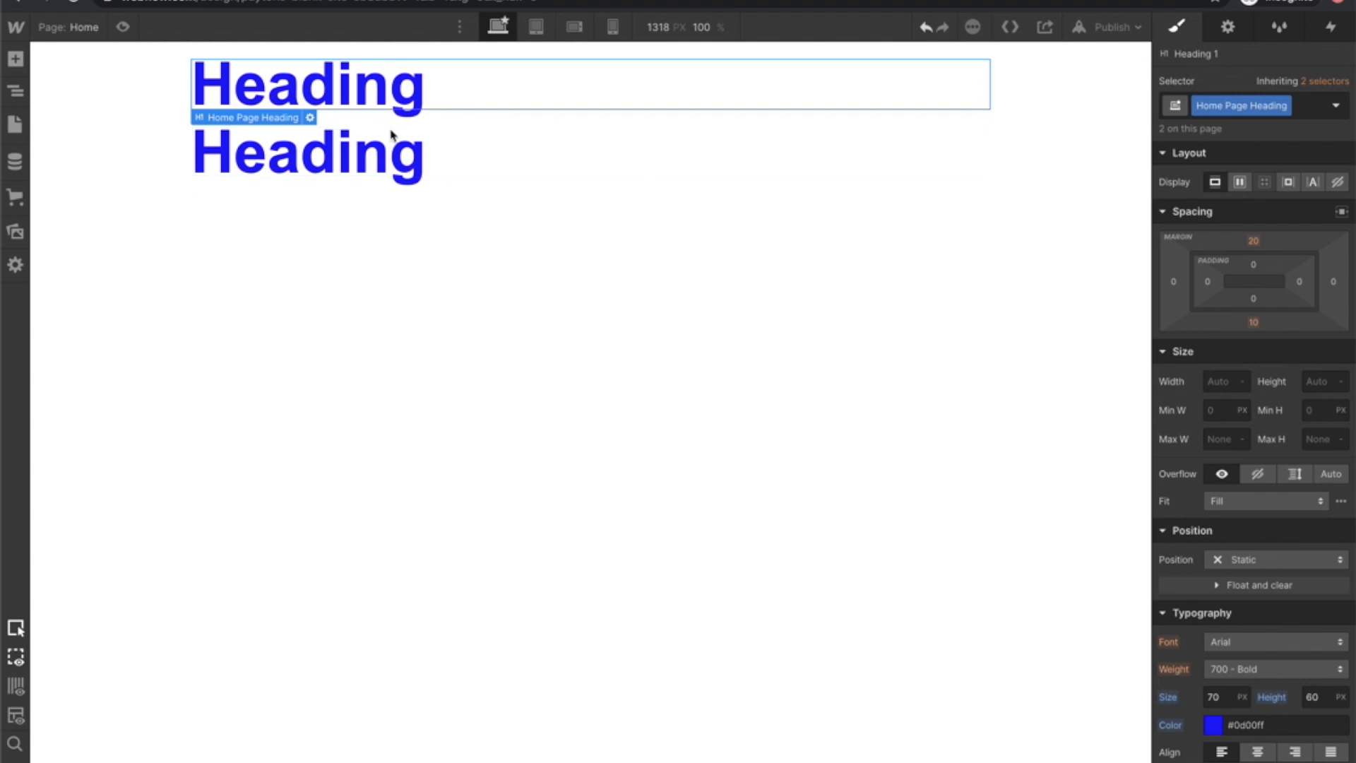
Add a combo class named "smaller tiny" to the second heading.
{"action": "left_click", "coordinate": [398, 158]}
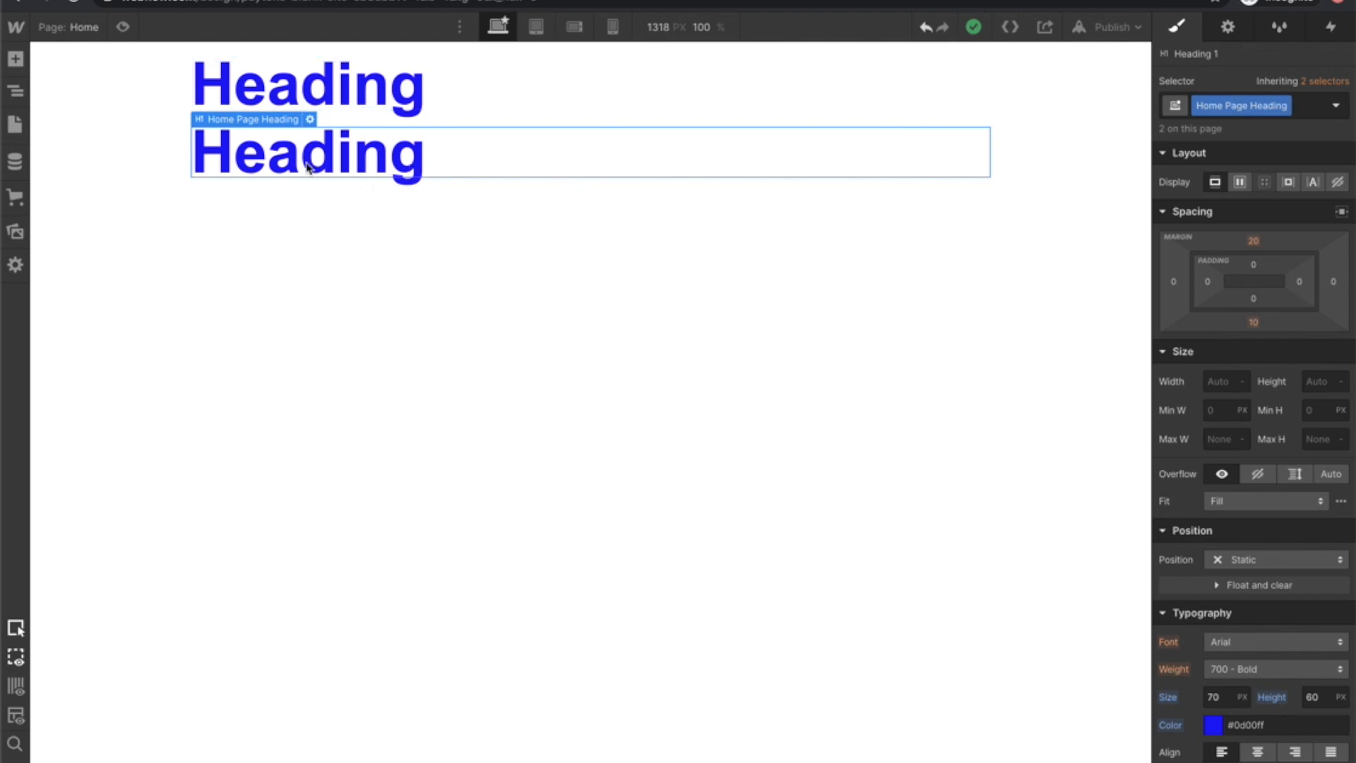
{"action": "left_click", "coordinate": [358, 90]}
{"action": "left_click", "coordinate": [369, 150]}
{"action": "left_click", "coordinate": [1305, 113]}
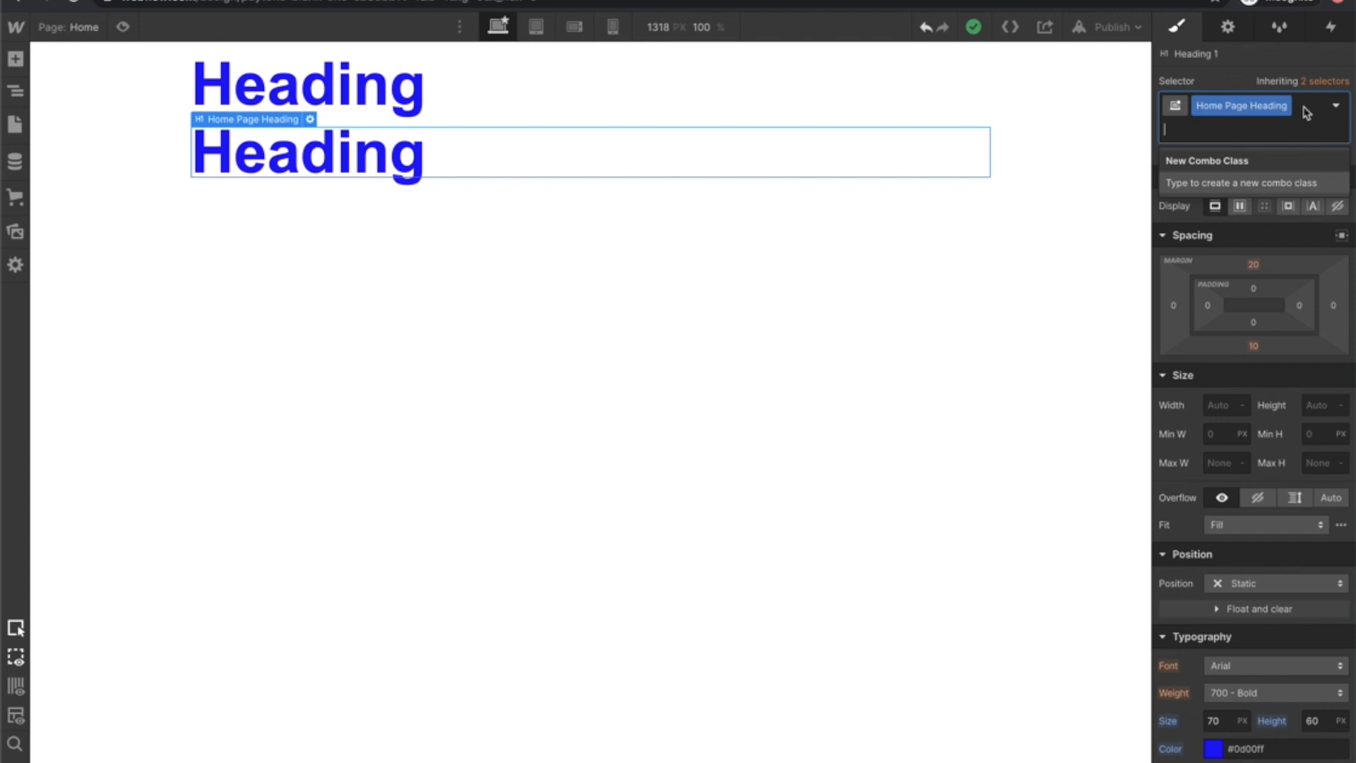
{"action": "type", "text": "smaller ti"}
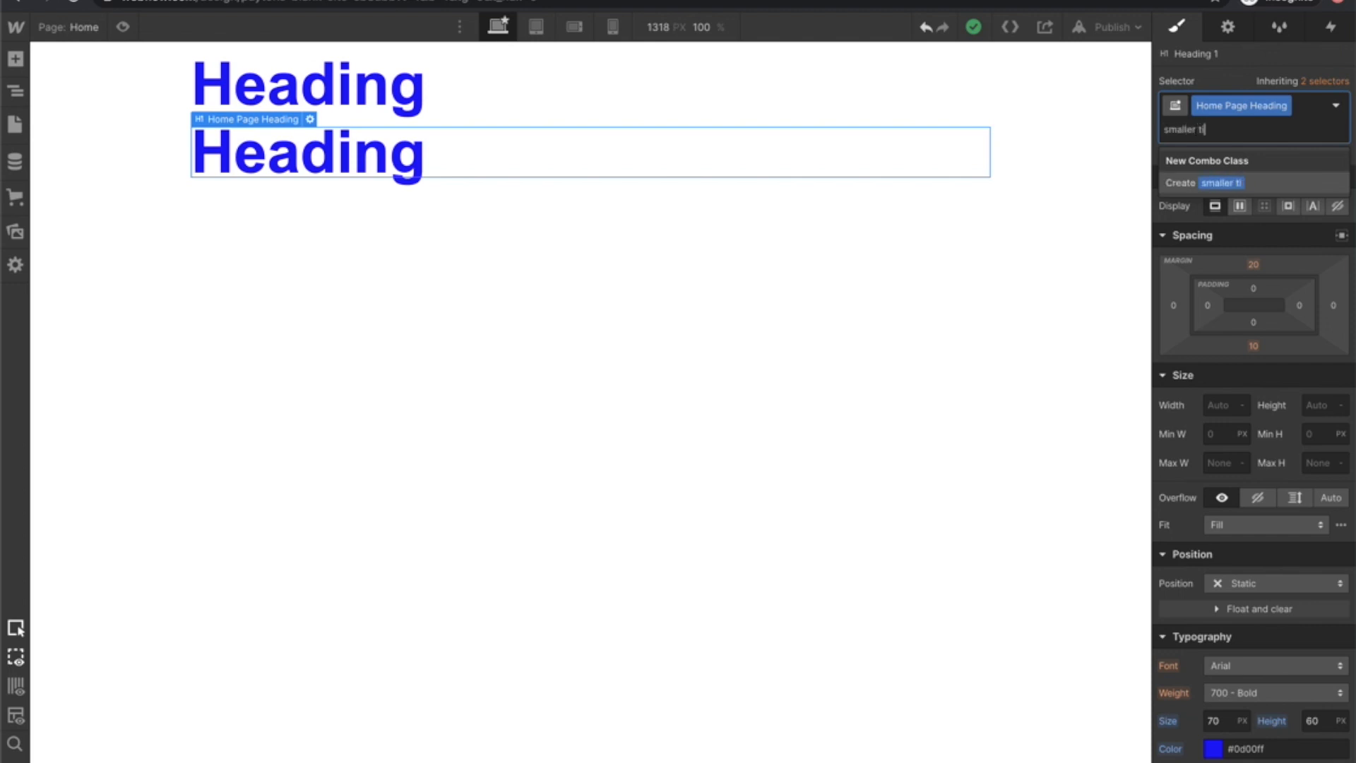
{"action": "type", "text": "ny"}
{"action": "key", "text": "Return"}
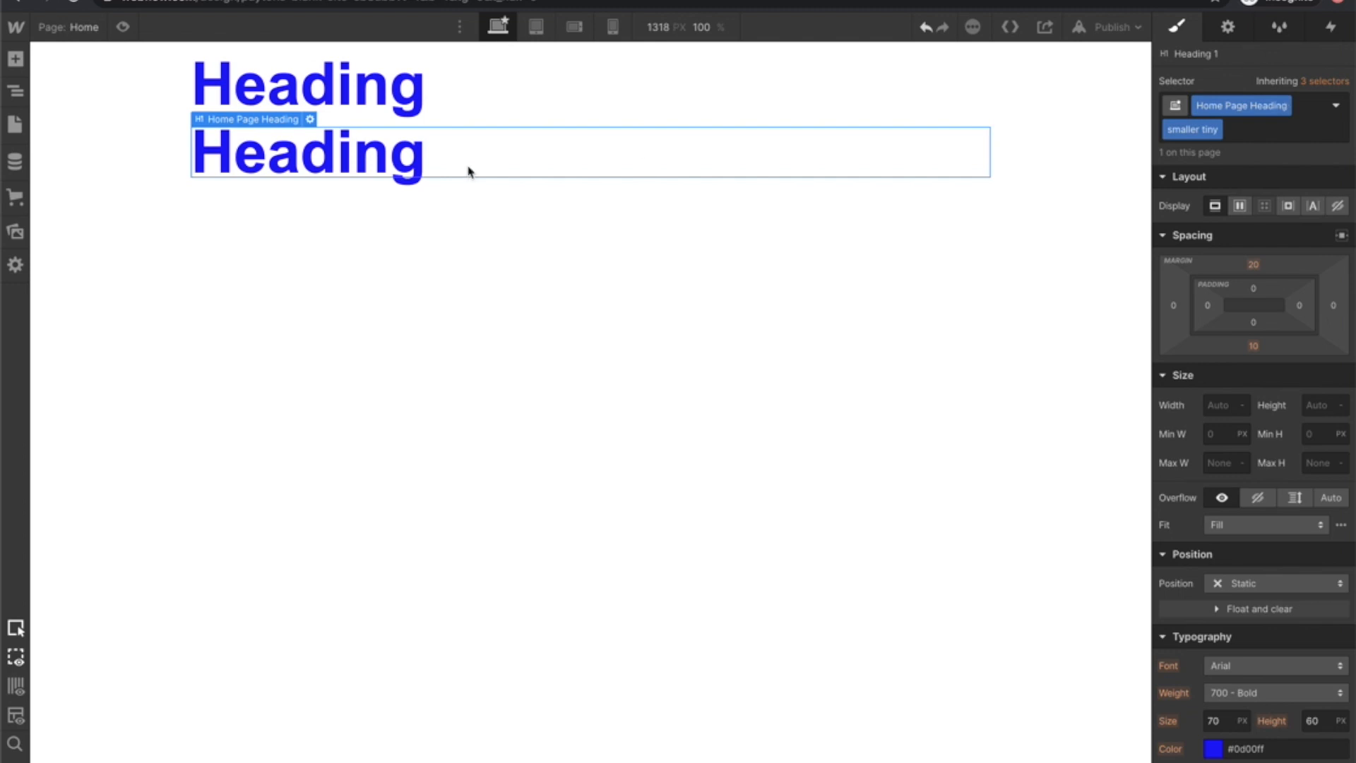
Set the first heading's font size to 80 px on the Home Page Heading class.
{"action": "left_click", "coordinate": [448, 97]}
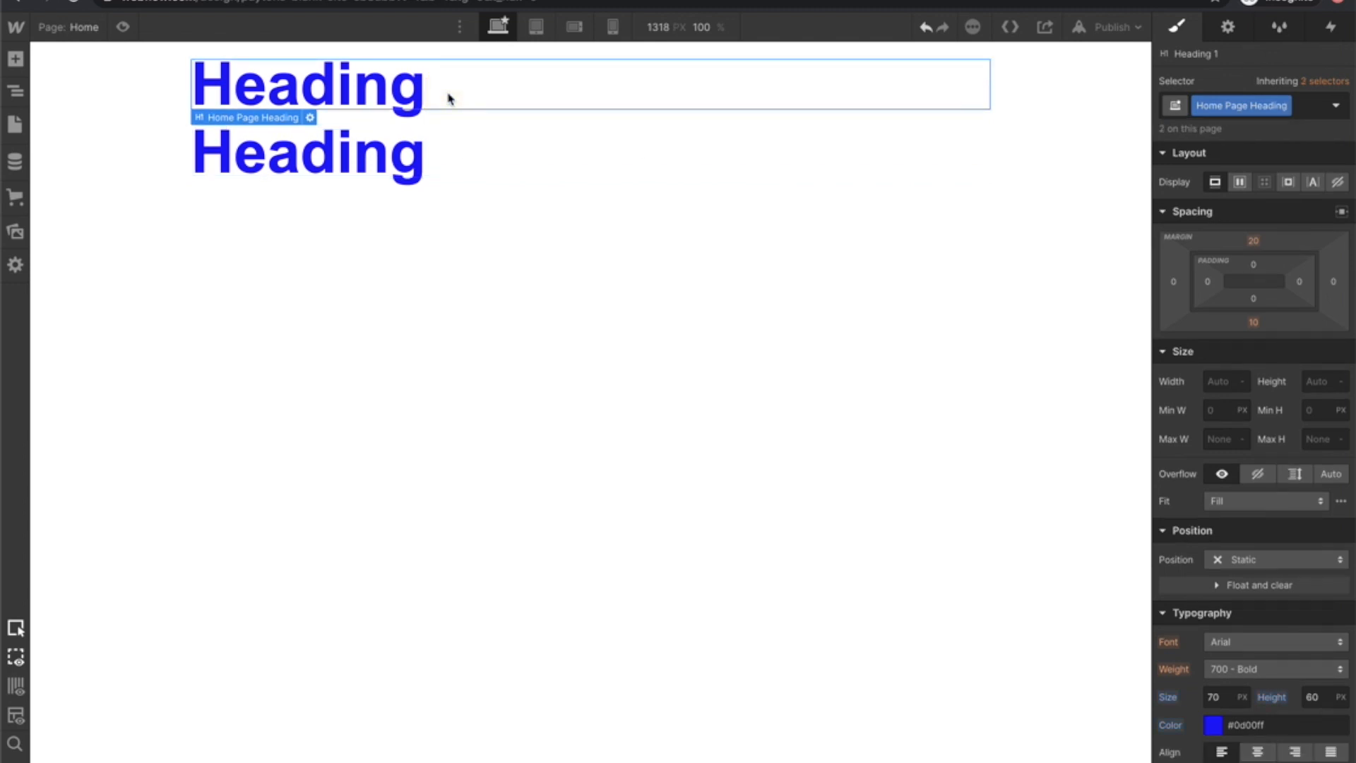
{"action": "left_click", "coordinate": [1215, 696]}
{"action": "type", "text": "80"}
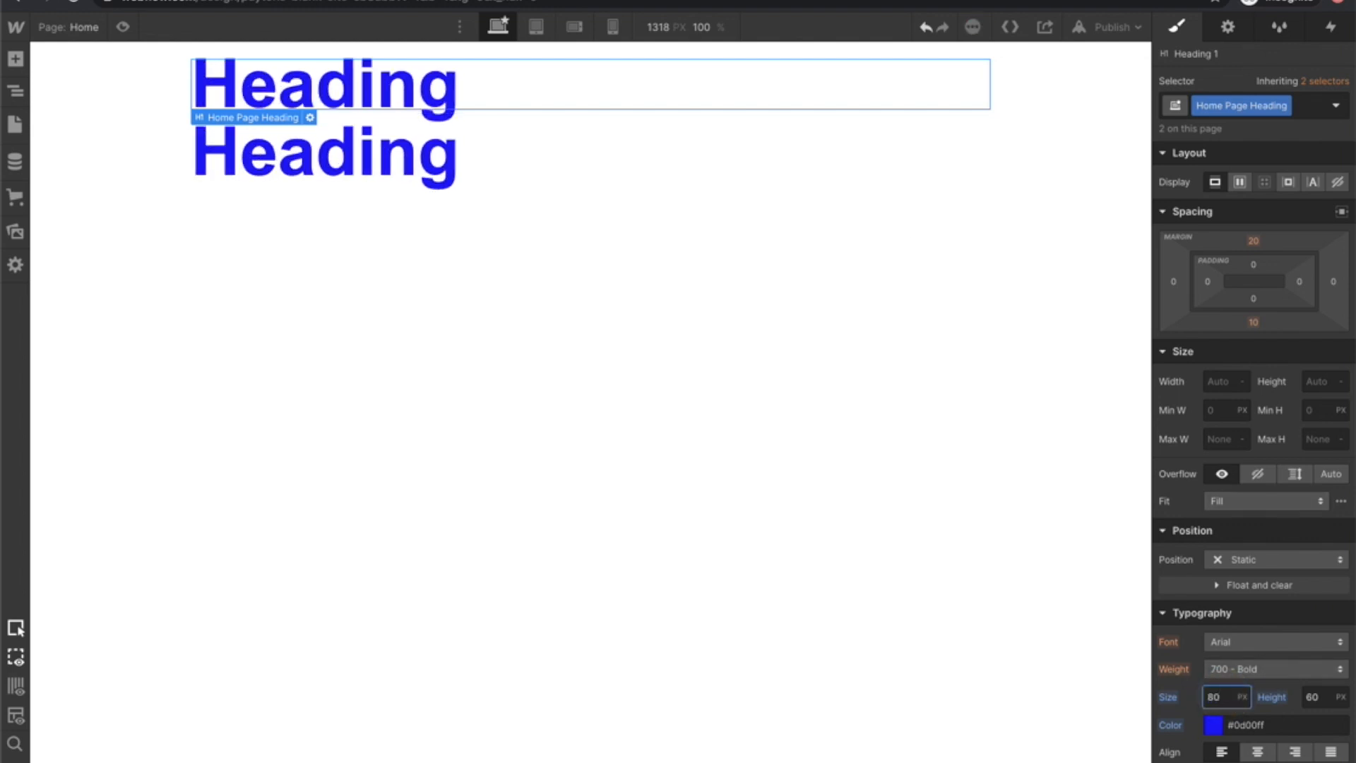
Set the second heading's font size to 50 px and line height to 40 px on its "smaller tiny" combo class.
{"action": "left_click", "coordinate": [394, 170]}
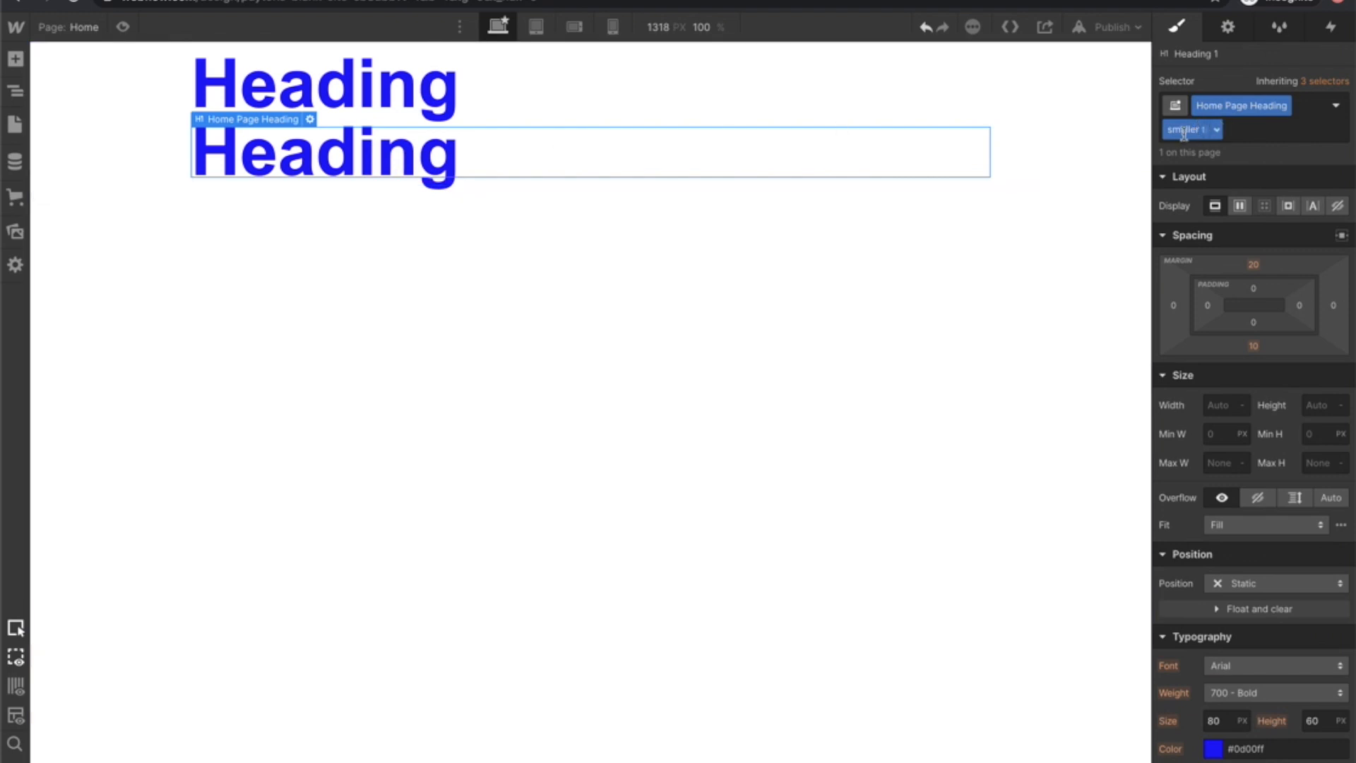
{"action": "left_click", "coordinate": [1222, 718]}
{"action": "type", "text": "70"}
{"action": "key", "text": "shift+Down"}
{"action": "key", "text": "shift+Down"}
{"action": "left_click", "coordinate": [1314, 721]}
{"action": "key", "text": "shift+Down"}
{"action": "key", "text": "shift+Down"}
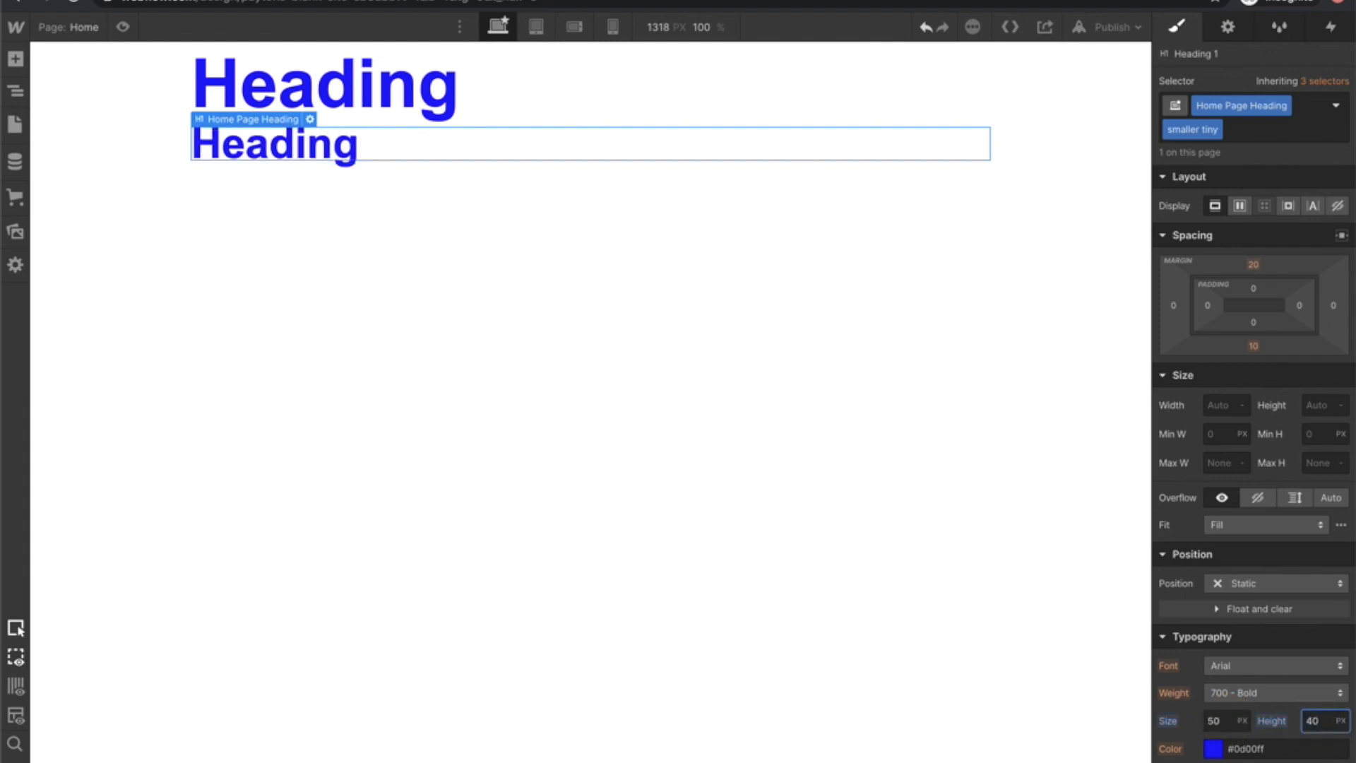
{"action": "left_click", "coordinate": [289, 247]}
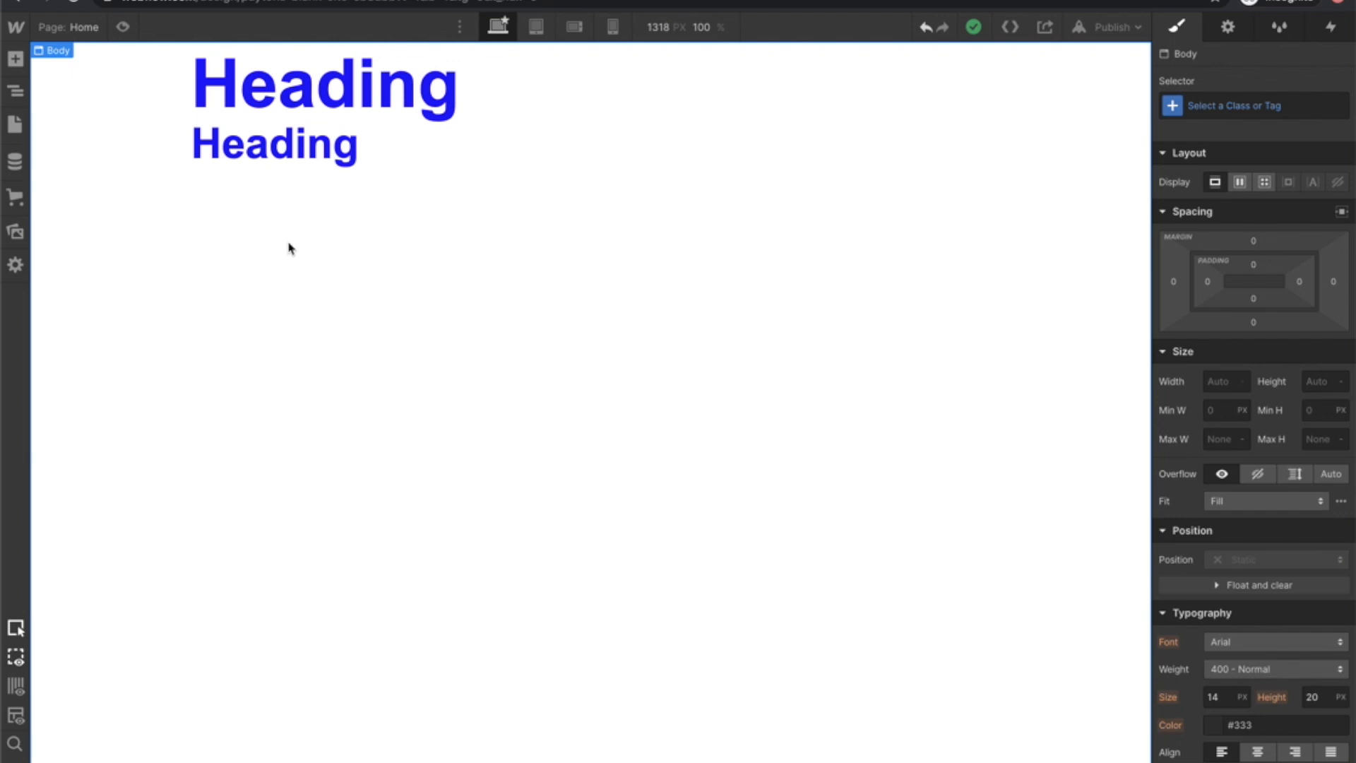
Set the first heading's capitalization to all caps on the Home Page Heading class.
{"action": "left_click", "coordinate": [322, 106]}
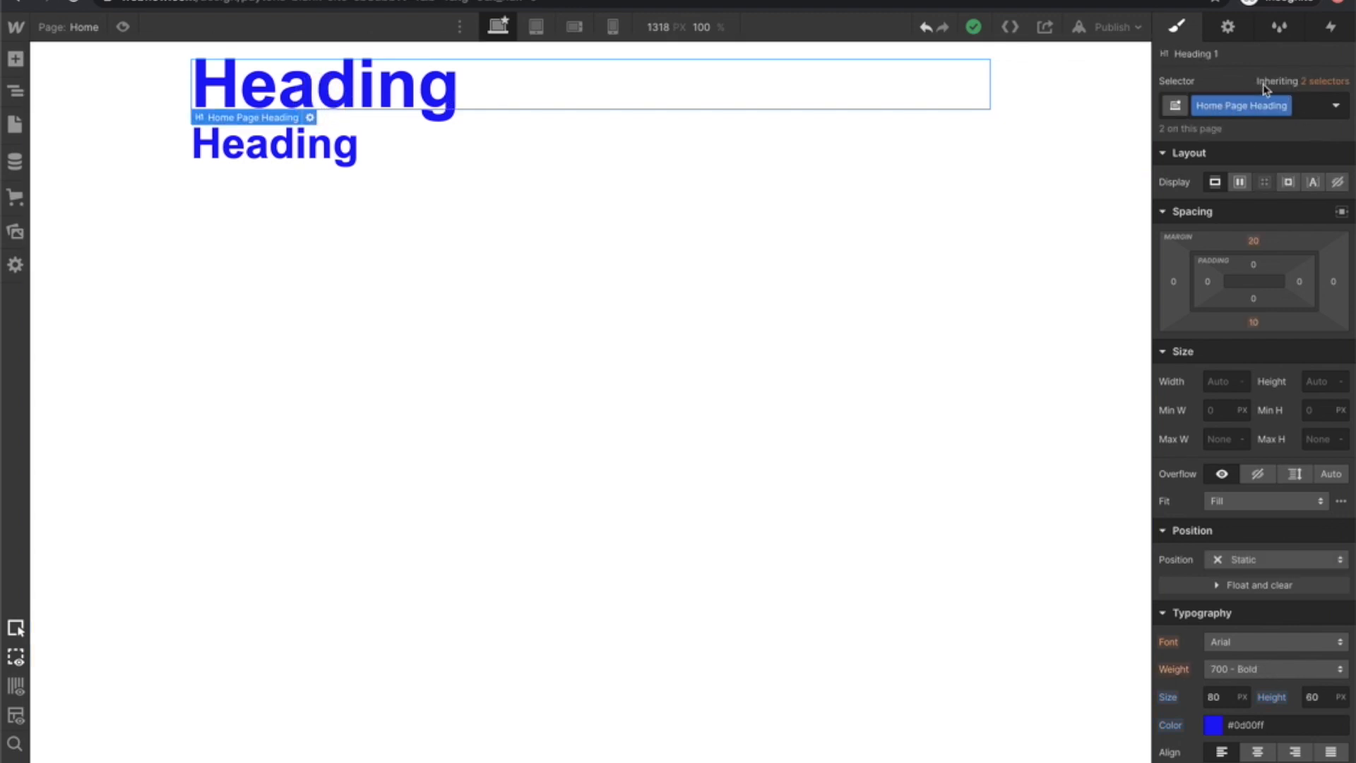
{"action": "scroll", "coordinate": [1209, 481], "scroll_direction": "down", "scroll_amount": 2}
{"action": "scroll", "coordinate": [1208, 482], "scroll_direction": "down", "scroll_amount": 5}
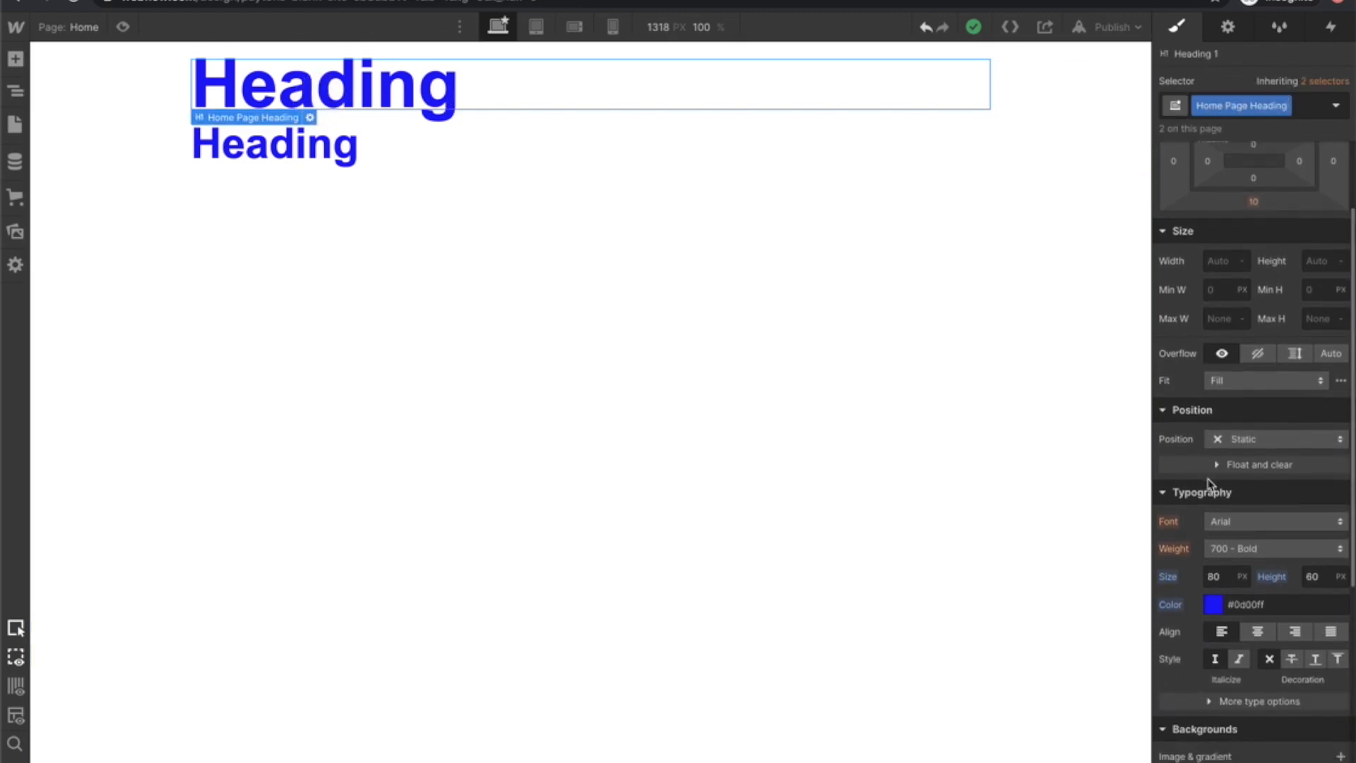
{"action": "left_click", "coordinate": [1212, 619]}
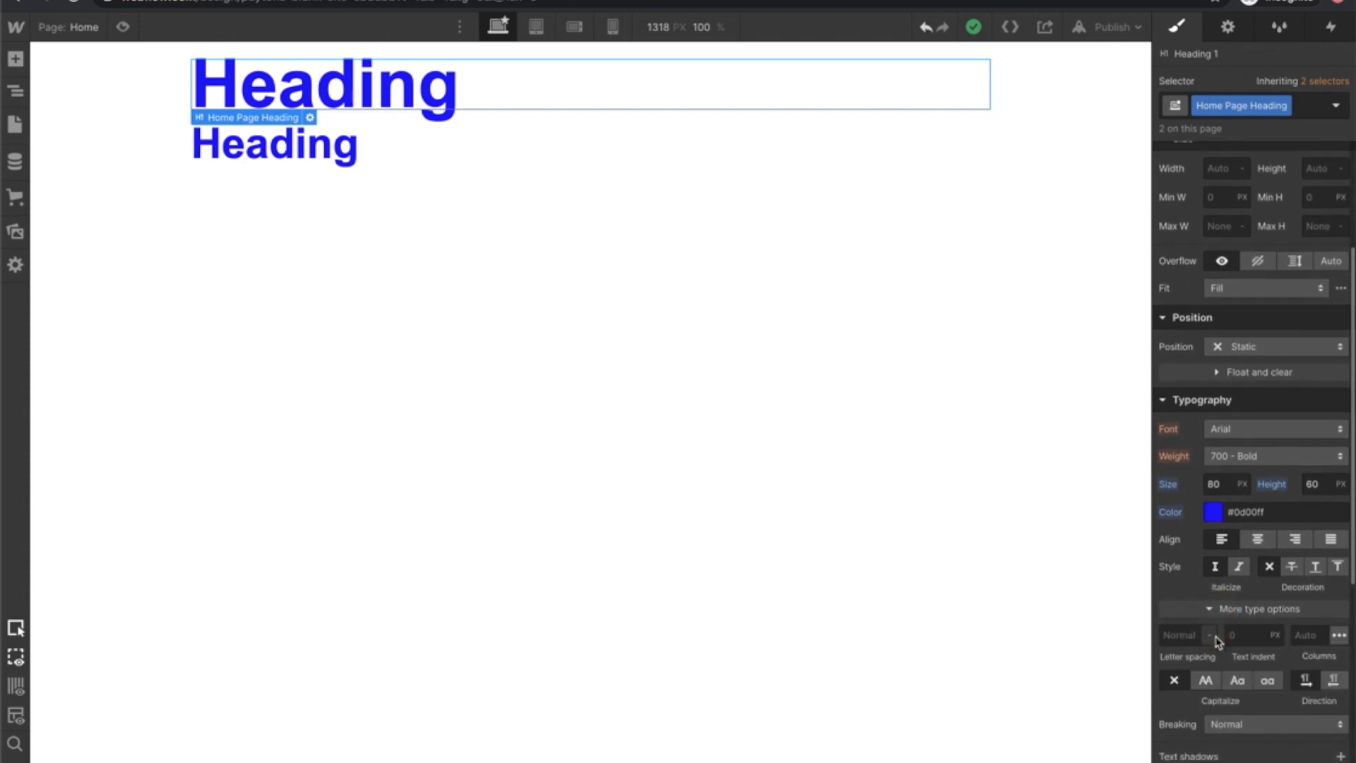
{"action": "scroll", "coordinate": [1212, 629], "scroll_direction": "down", "scroll_amount": 1}
{"action": "left_click", "coordinate": [1207, 657]}
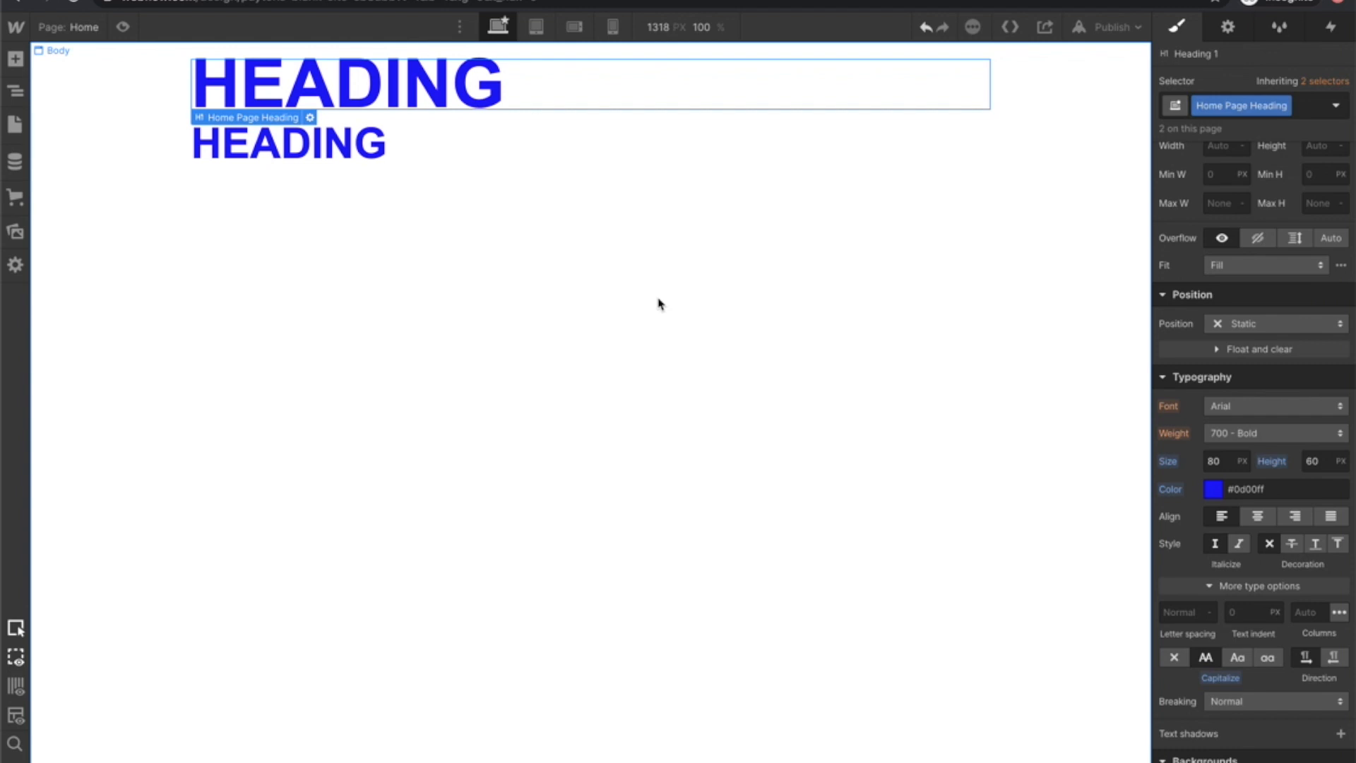
Set the second heading's capitalization to none on its "smaller tiny" combo class.
{"action": "left_click", "coordinate": [357, 142]}
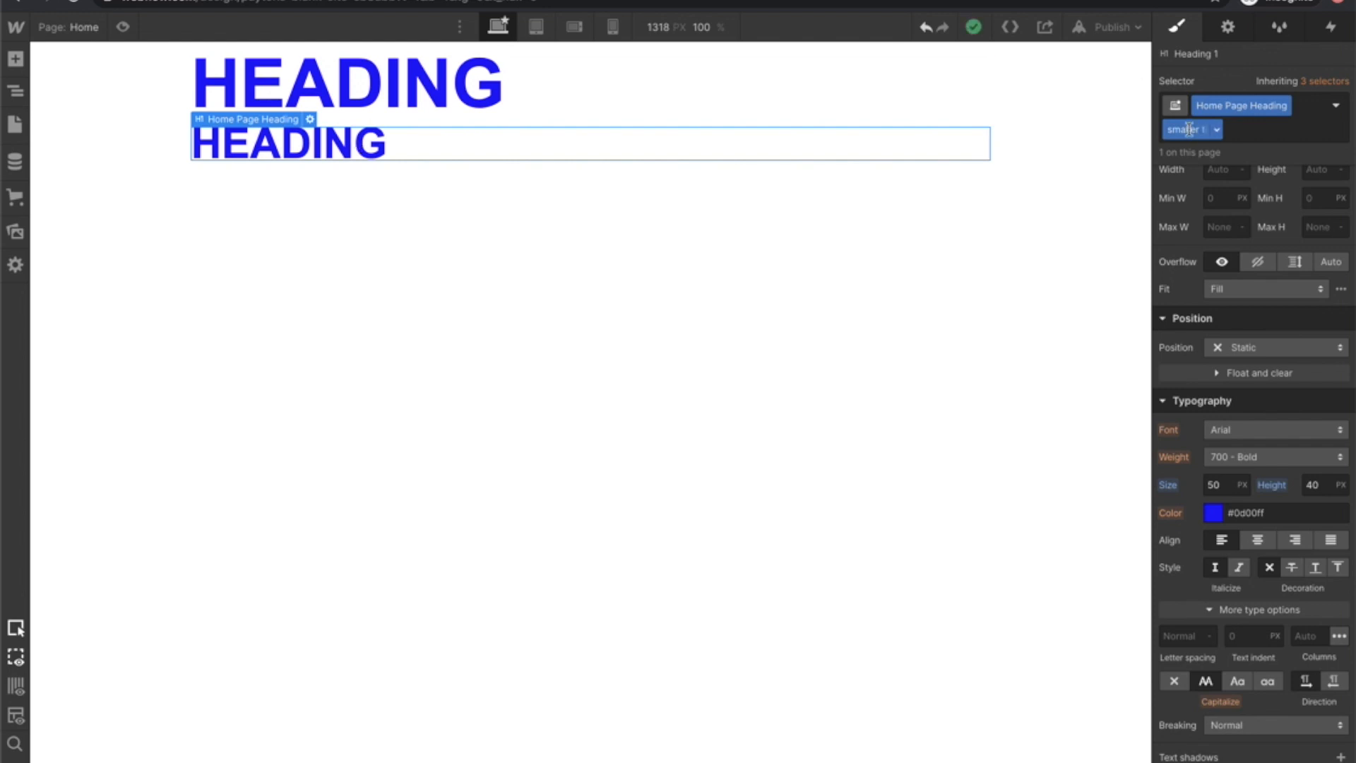
{"action": "left_click", "coordinate": [1174, 681]}
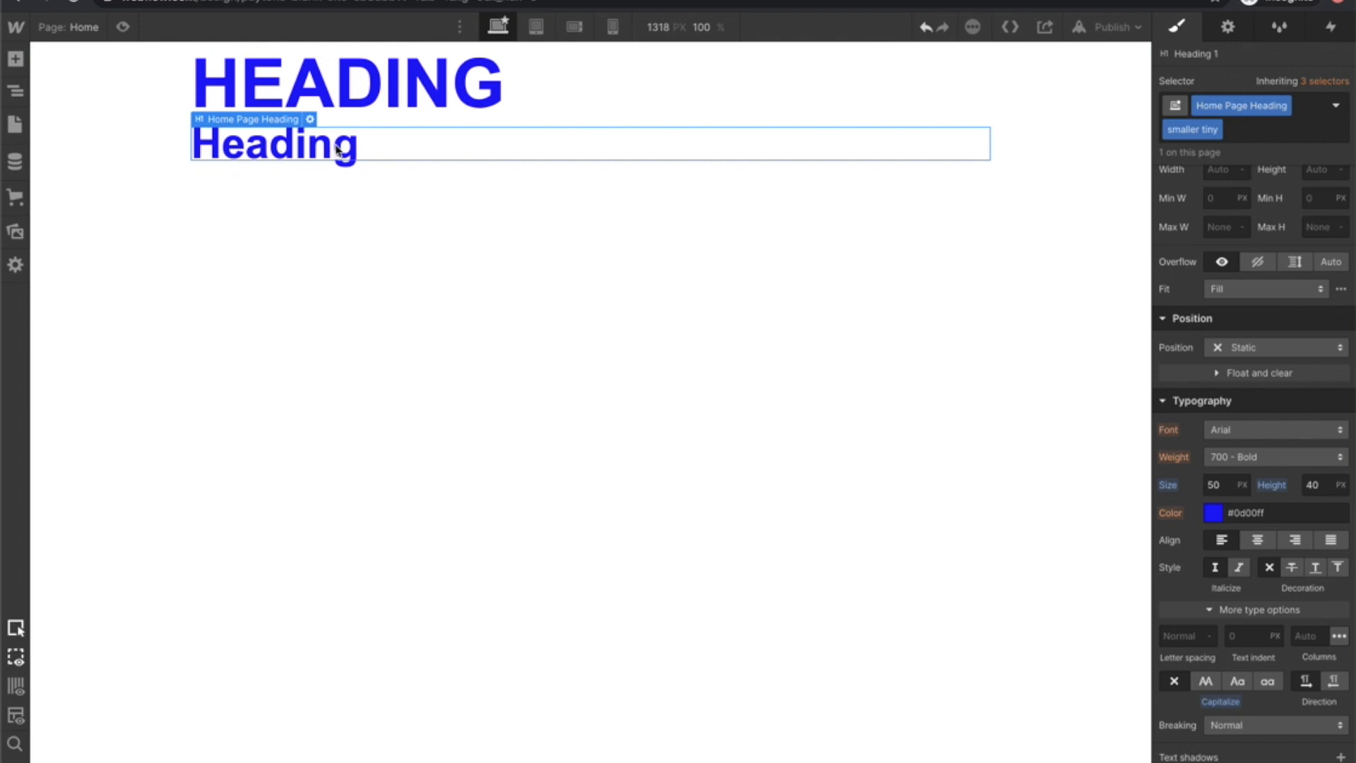
{"action": "scroll", "coordinate": [1222, 254], "scroll_direction": "up", "scroll_amount": 4}
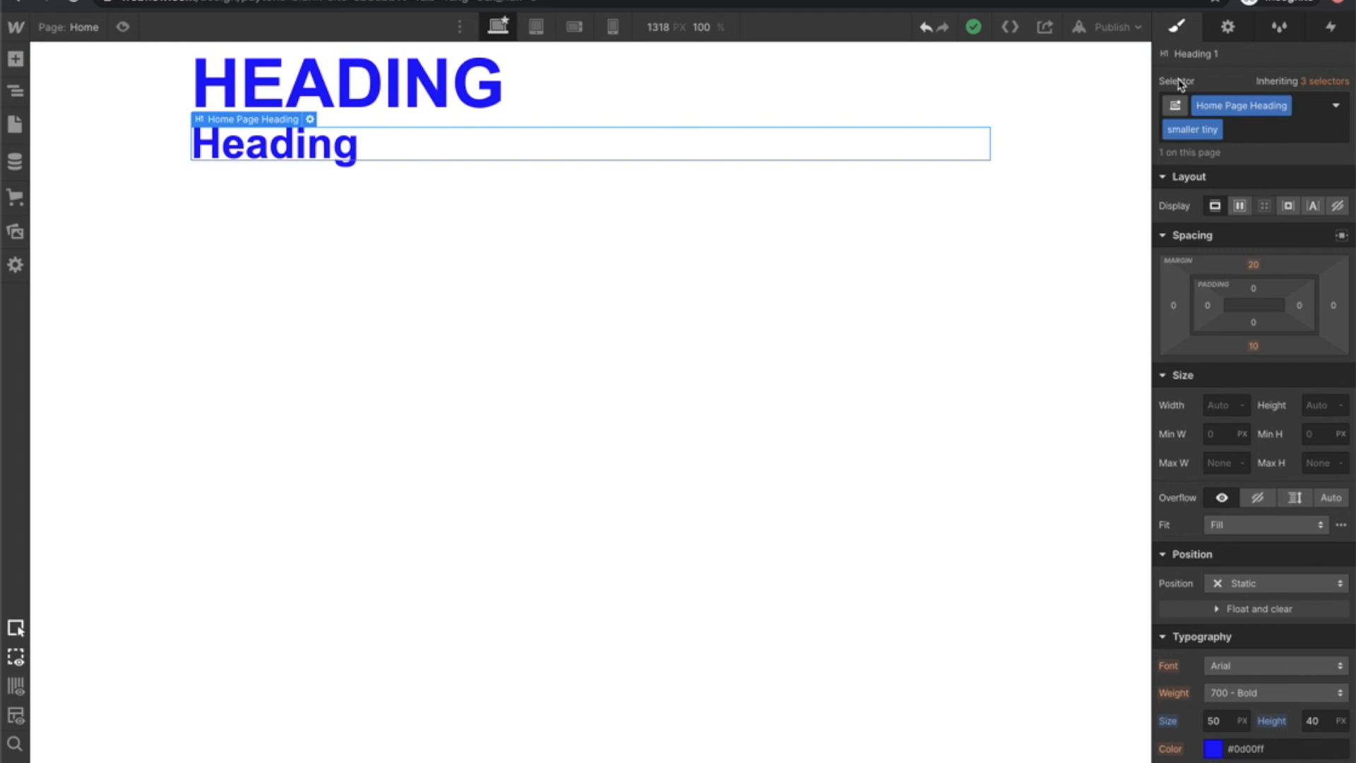
{"action": "left_click", "coordinate": [16, 59]}
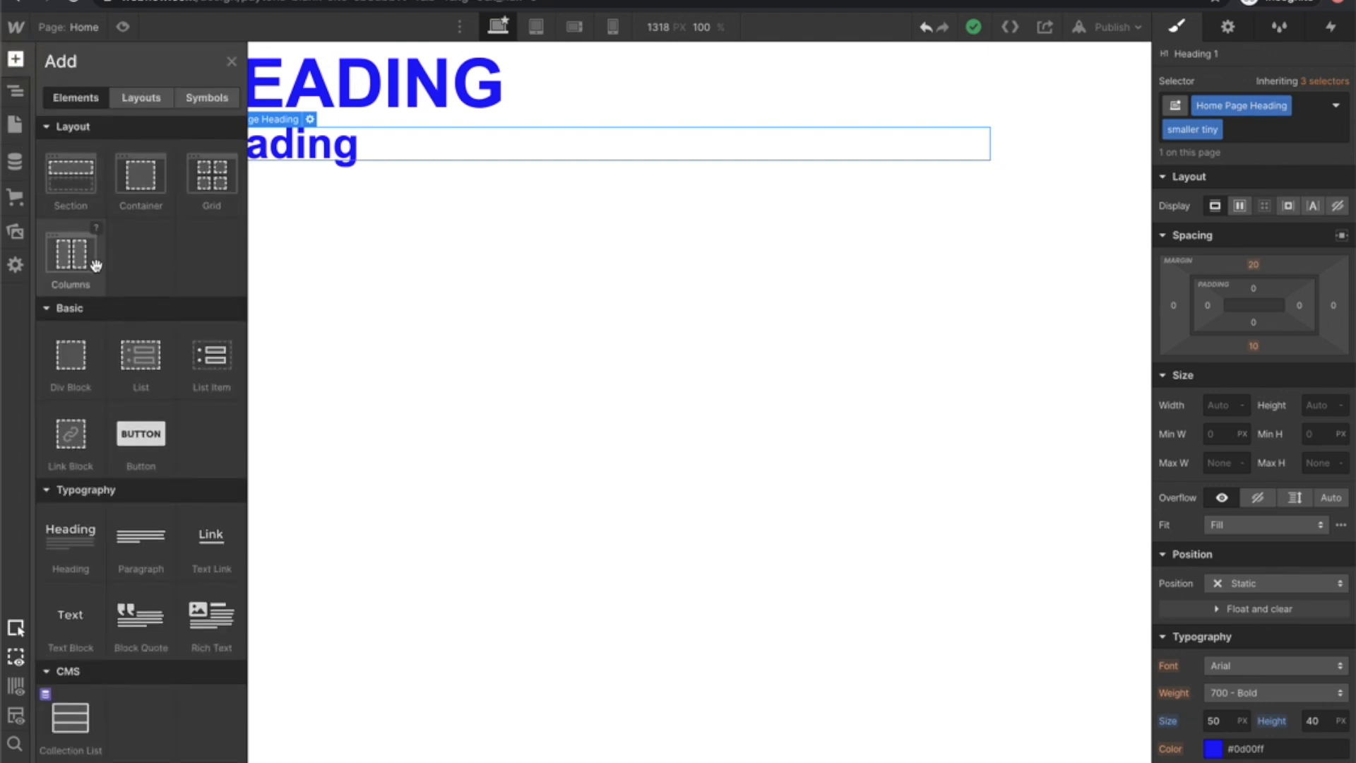
{"action": "scroll", "coordinate": [92, 260], "scroll_direction": "down", "scroll_amount": 1}
{"action": "scroll", "coordinate": [85, 344], "scroll_direction": "down", "scroll_amount": 3}
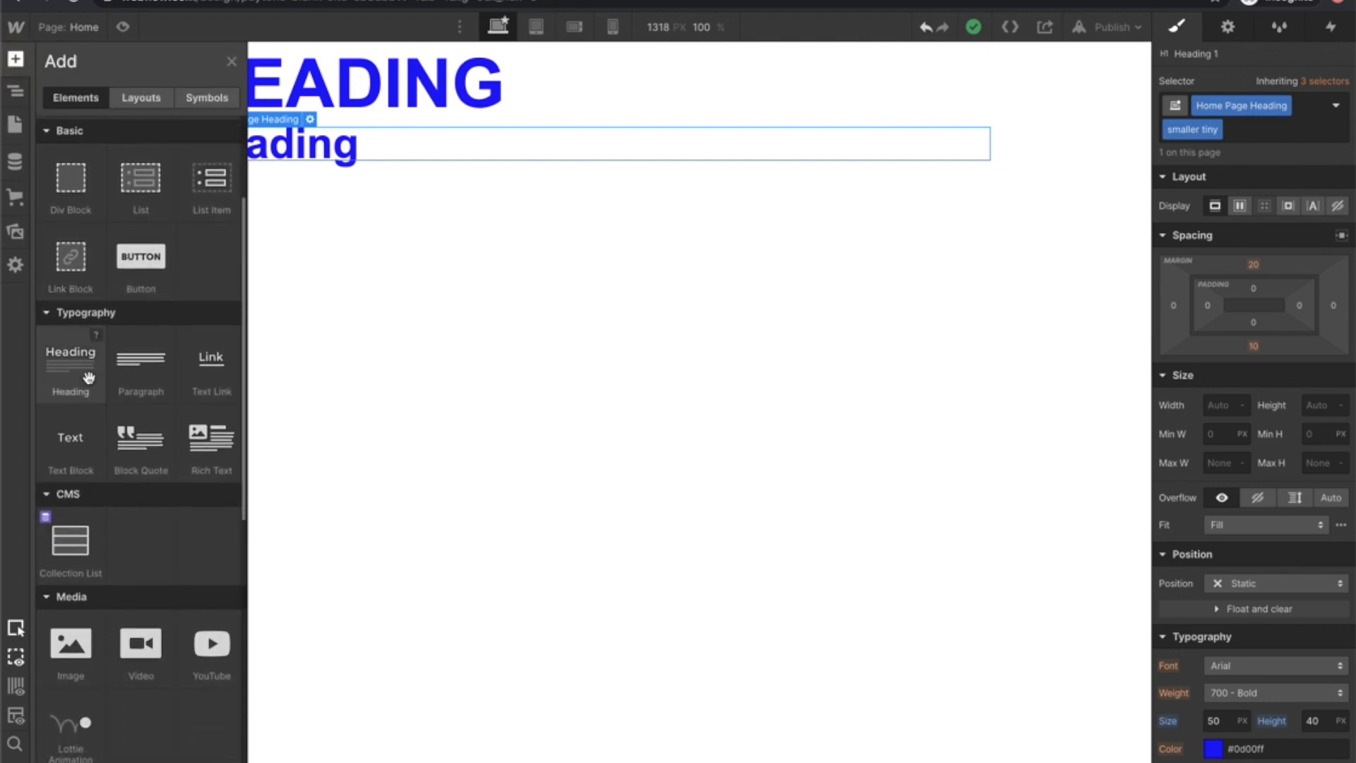
{"action": "scroll", "coordinate": [84, 525], "scroll_direction": "down", "scroll_amount": 2}
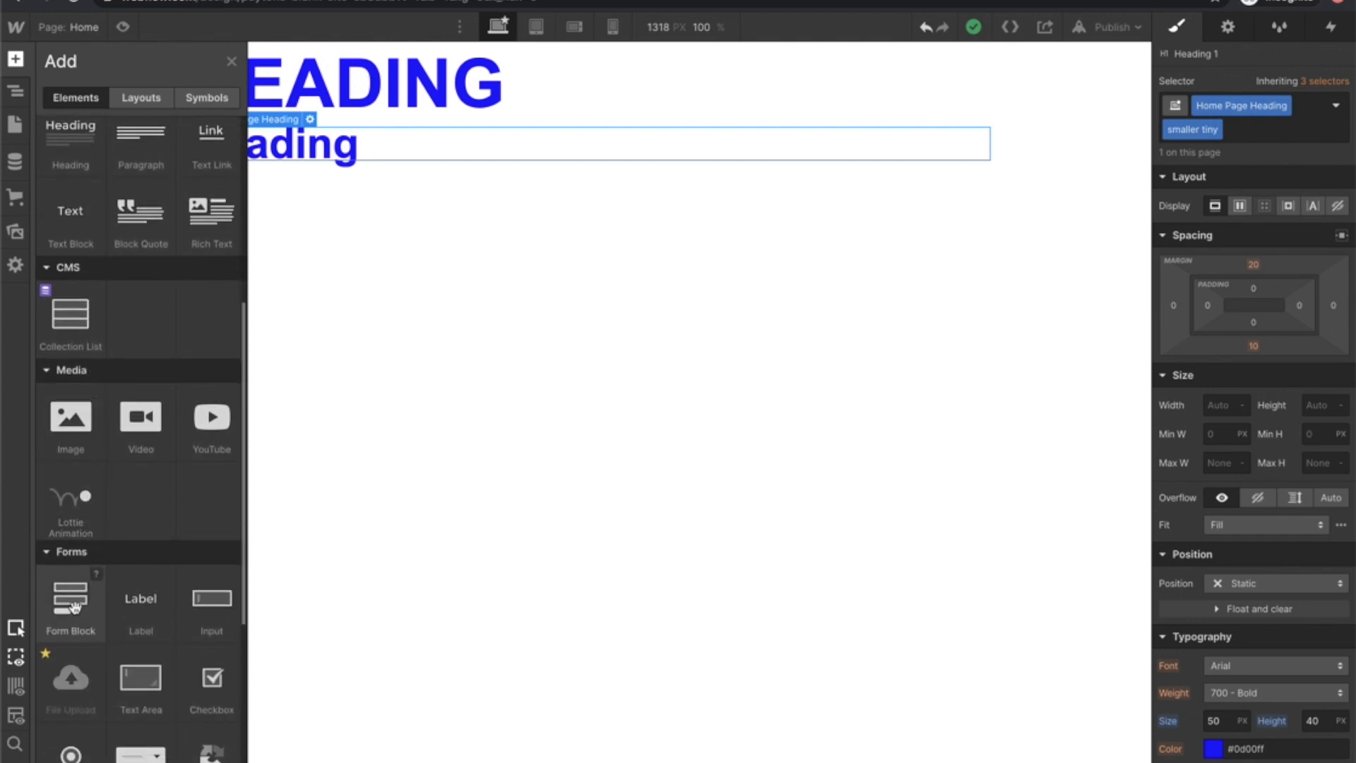
{"action": "left_click", "coordinate": [534, 361]}
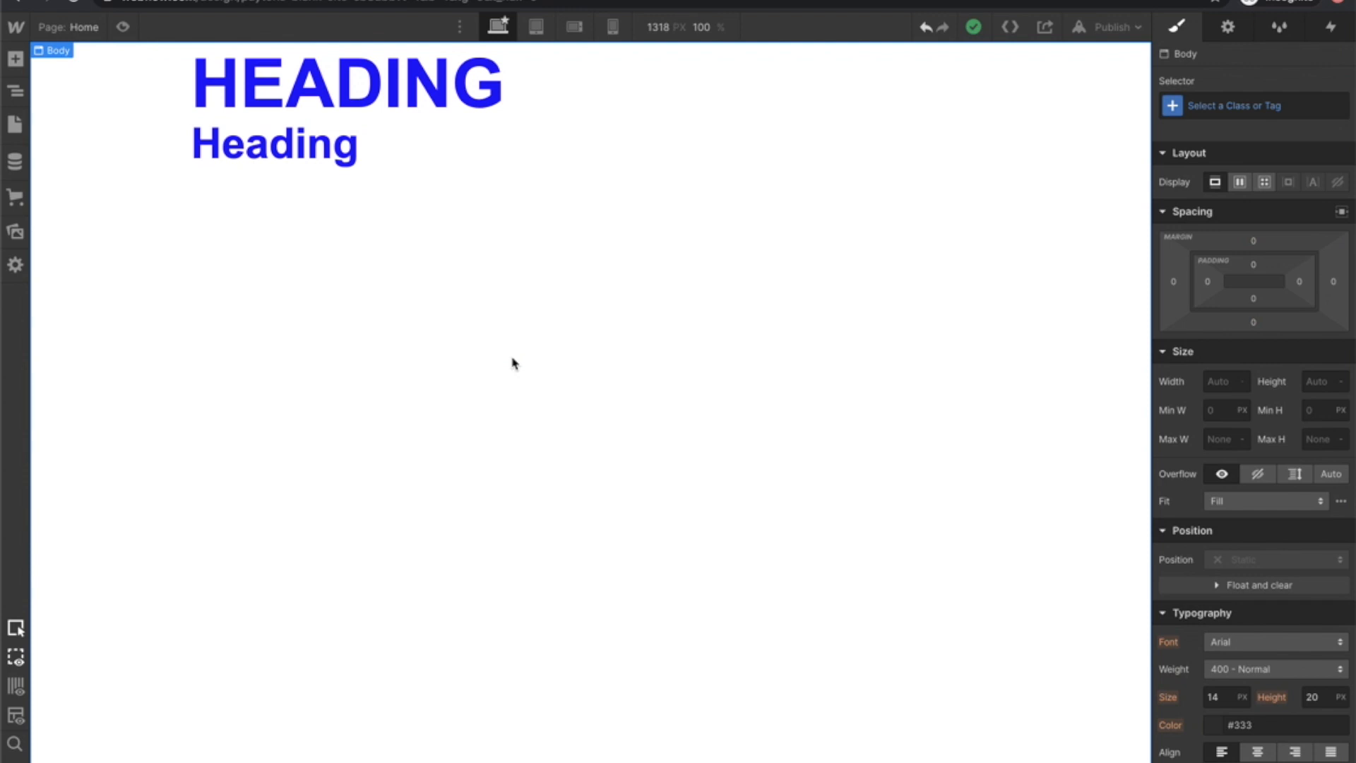
Give the section 140 px of padding above and below its content.
{"action": "left_click", "coordinate": [1015, 112]}
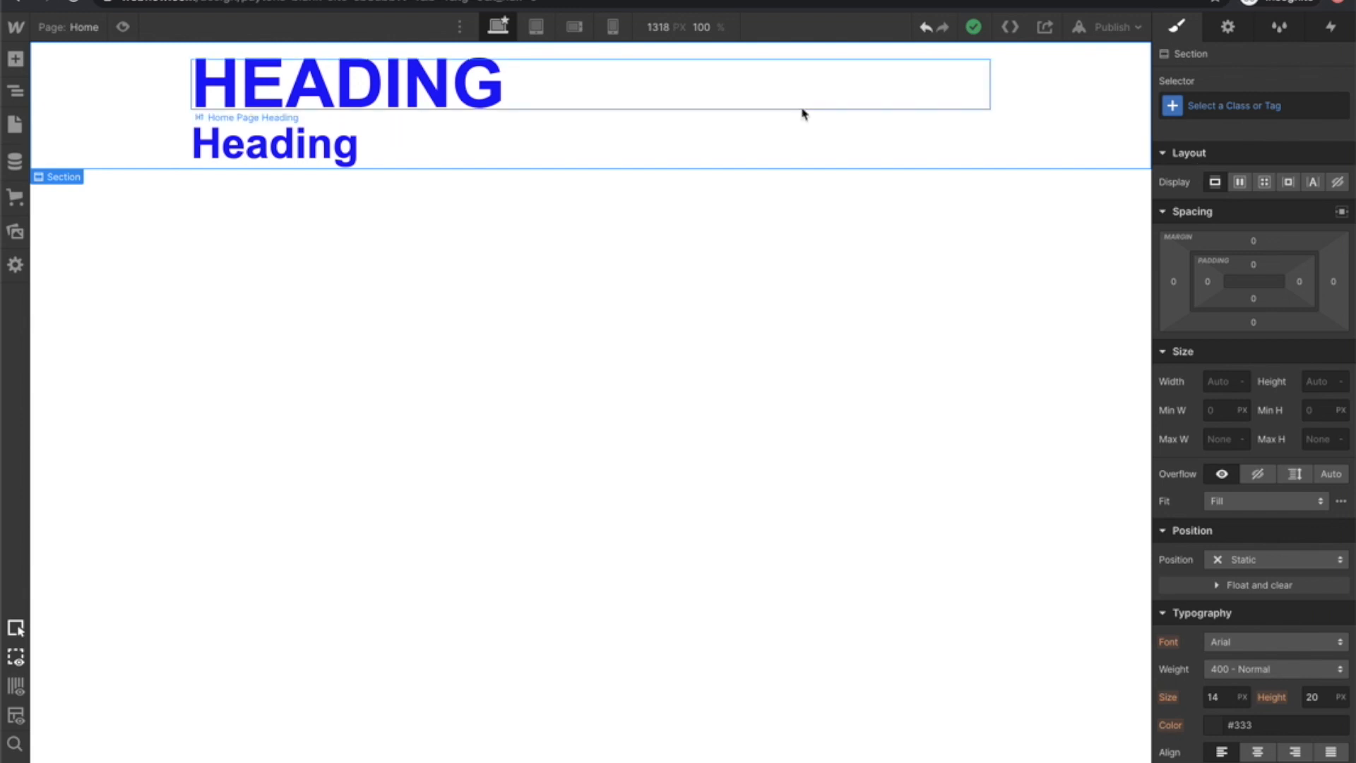
{"action": "left_click_drag", "start_coordinate": [1262, 265], "coordinate": [1265, 379]}
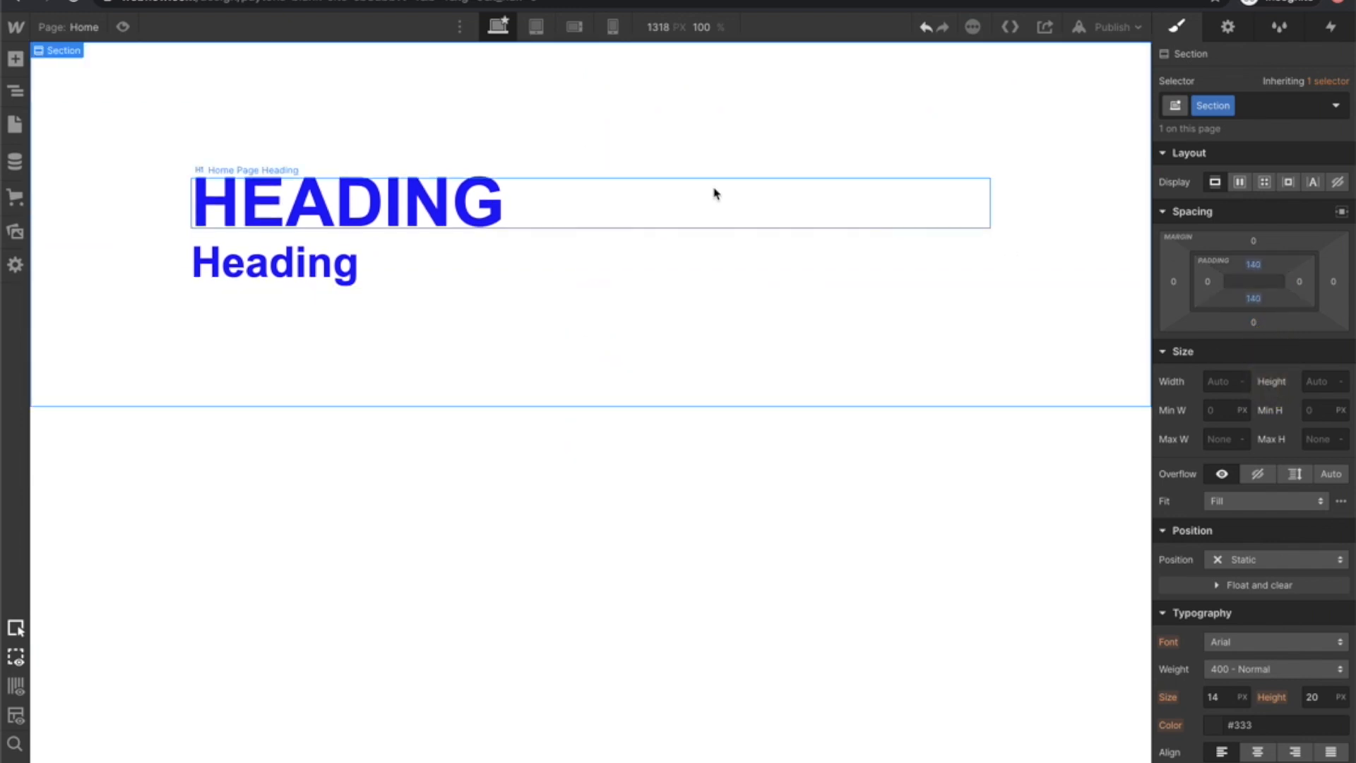
Add a div block inside the container and delete both headings.
{"action": "left_click", "coordinate": [16, 59]}
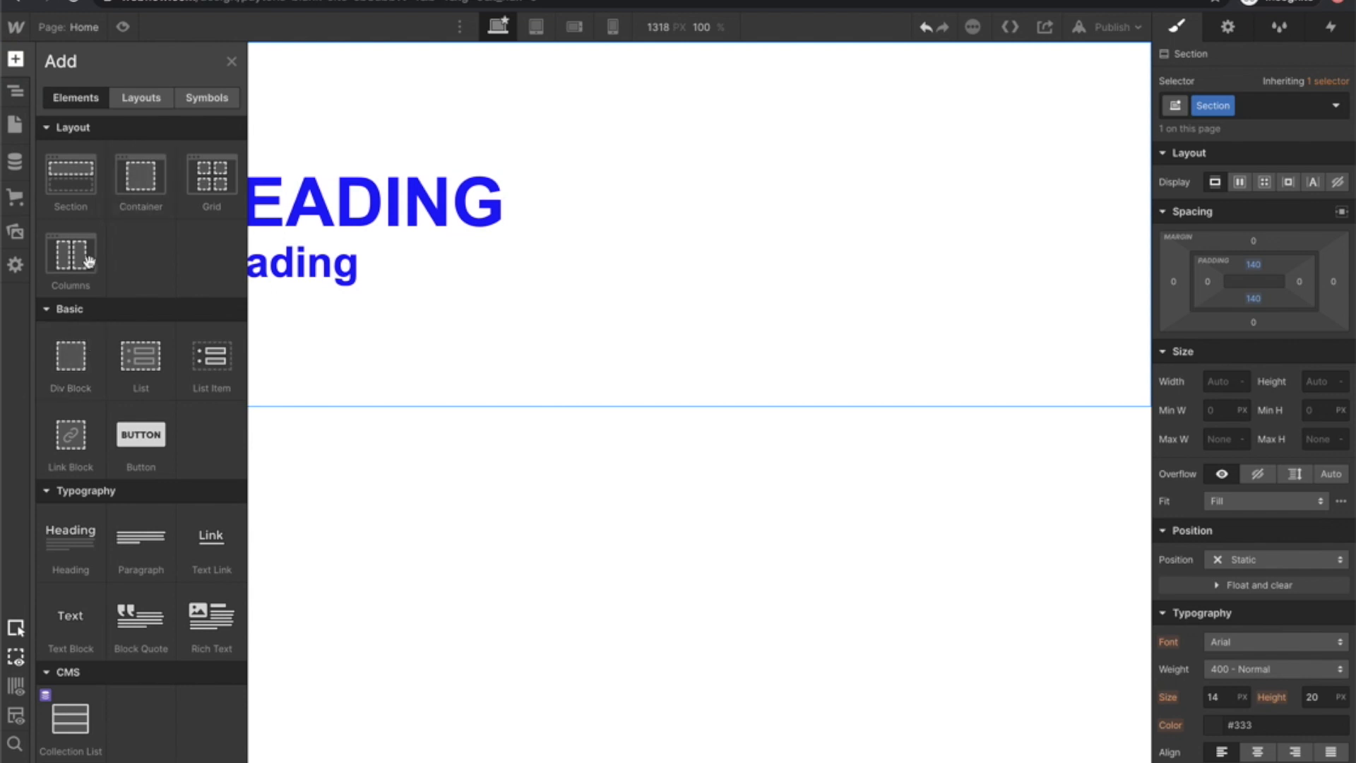
{"action": "left_click_drag", "start_coordinate": [70, 356], "coordinate": [321, 212]}
{"action": "left_click", "coordinate": [384, 277]}
{"action": "key", "text": "Delete"}
{"action": "key", "text": "Delete"}
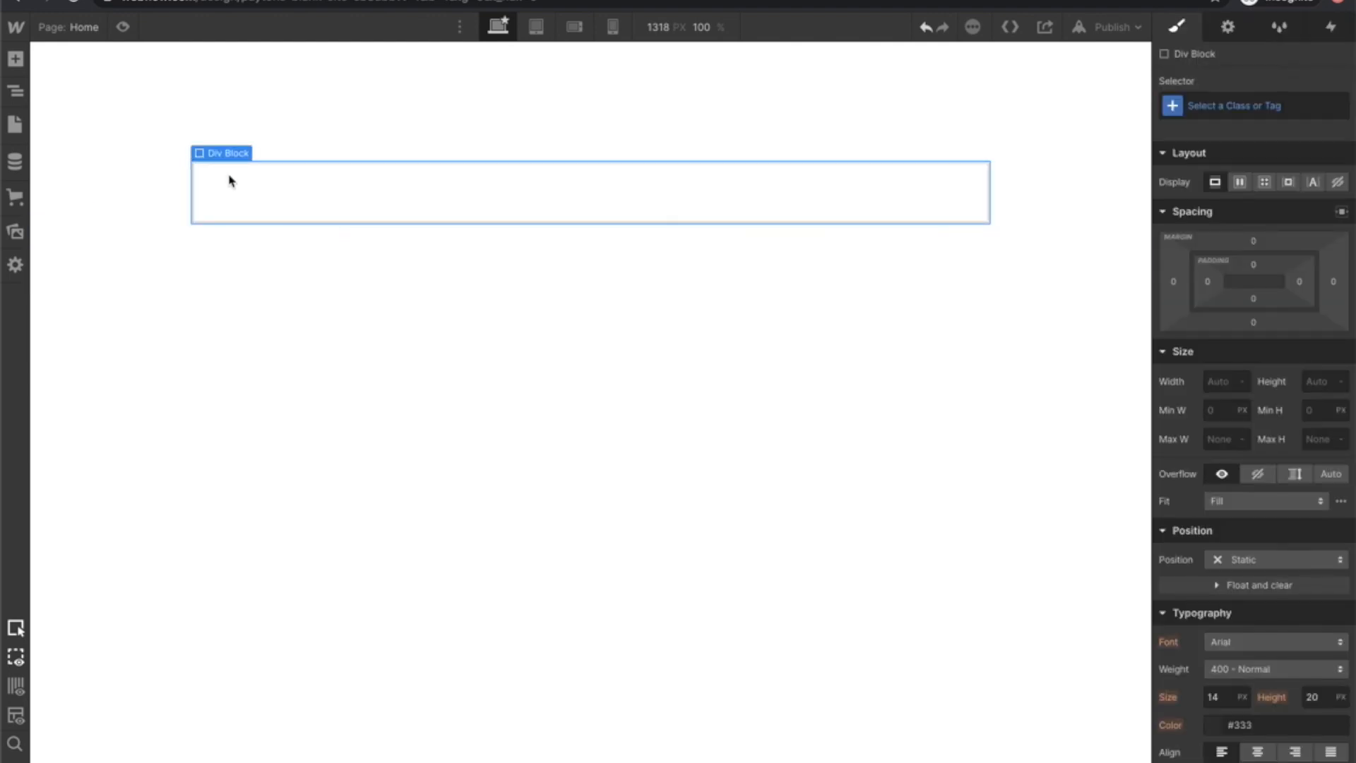
Show element outlines on the canvas and set the div block's width and height to 100 px.
{"action": "mouse_move", "coordinate": [218, 143]}
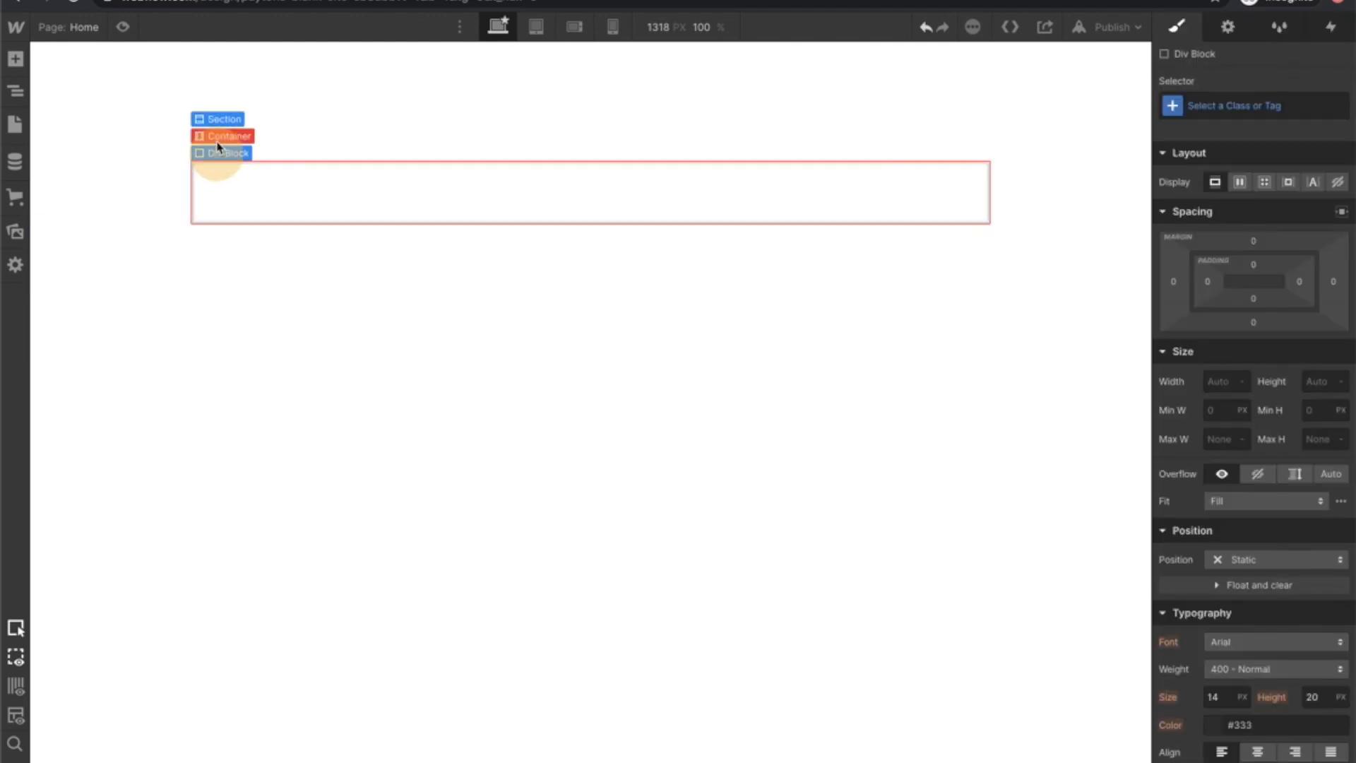
{"action": "left_click", "coordinate": [19, 720]}
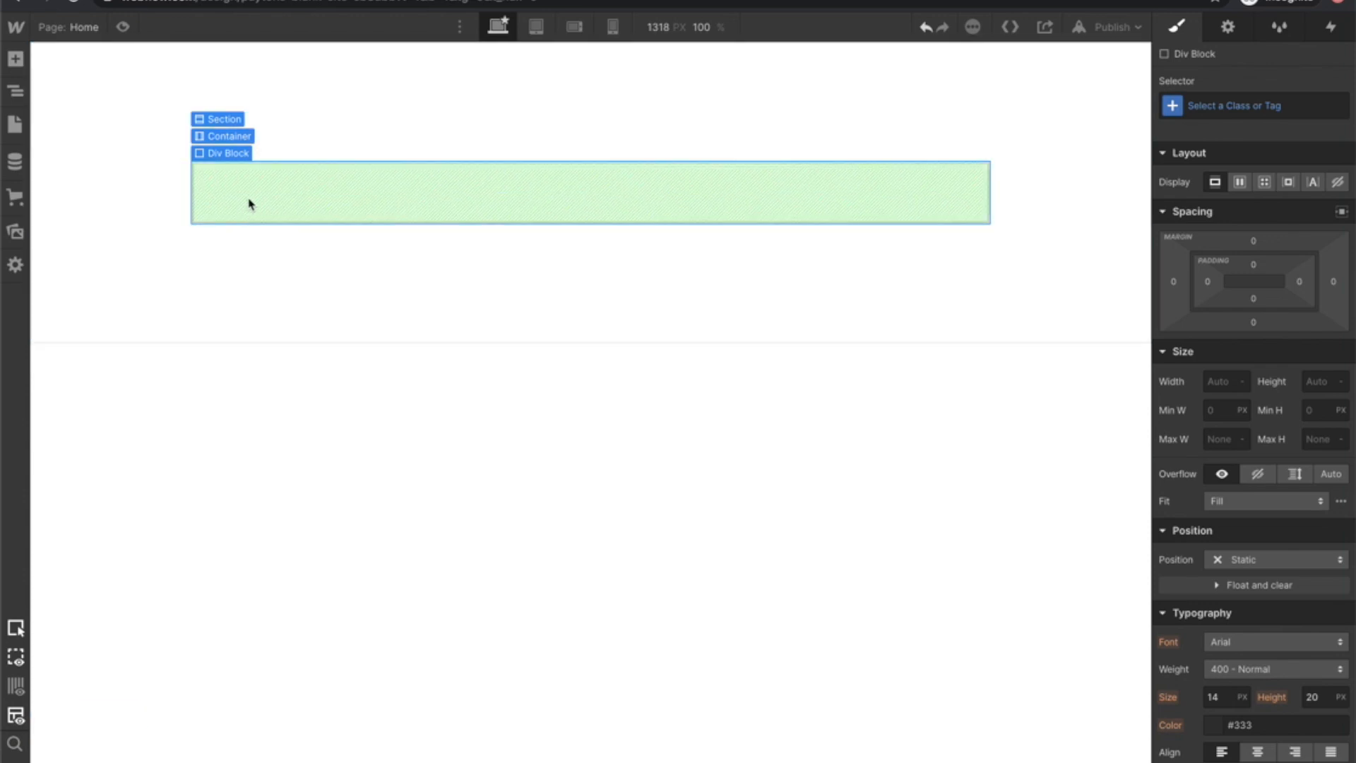
{"action": "left_click", "coordinate": [1222, 382]}
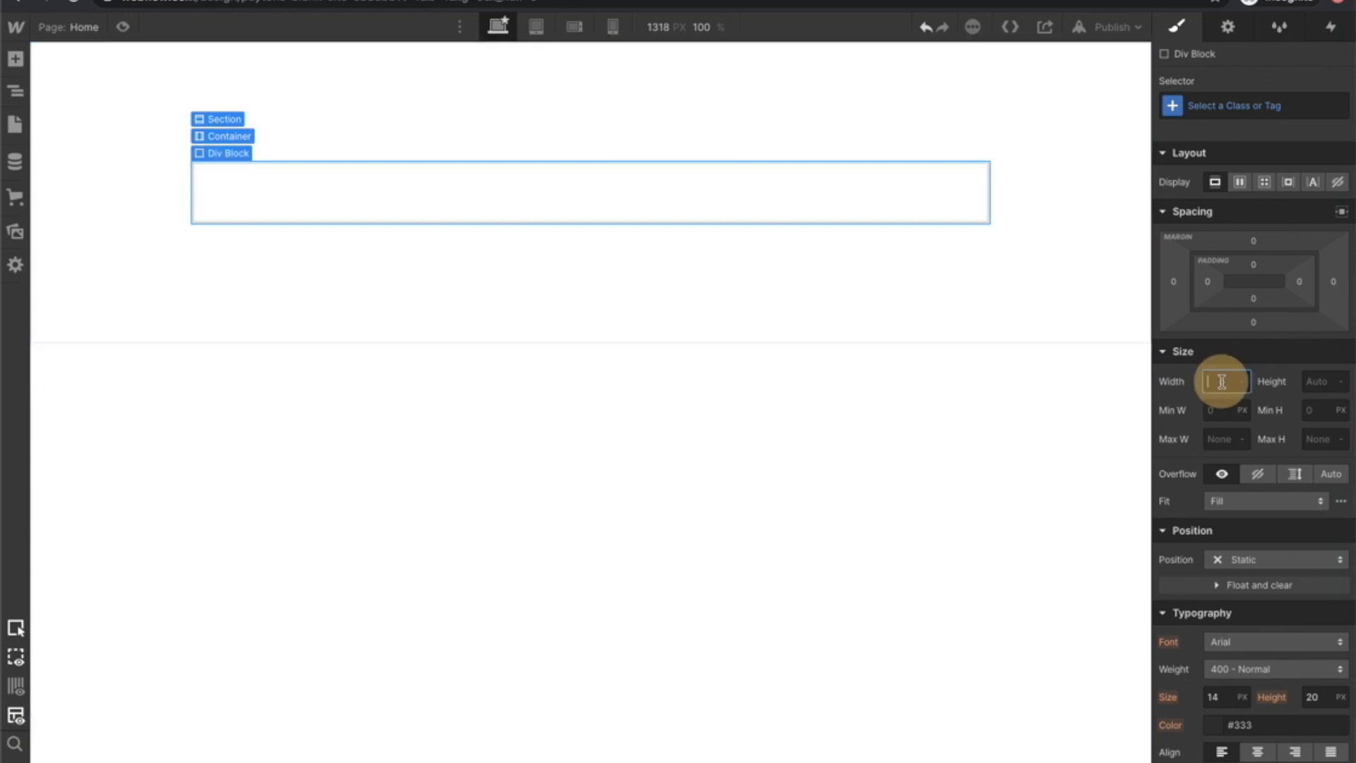
{"action": "type", "text": "100"}
{"action": "key", "text": "Return"}
{"action": "left_click", "coordinate": [1325, 382]}
{"action": "type", "text": "100"}
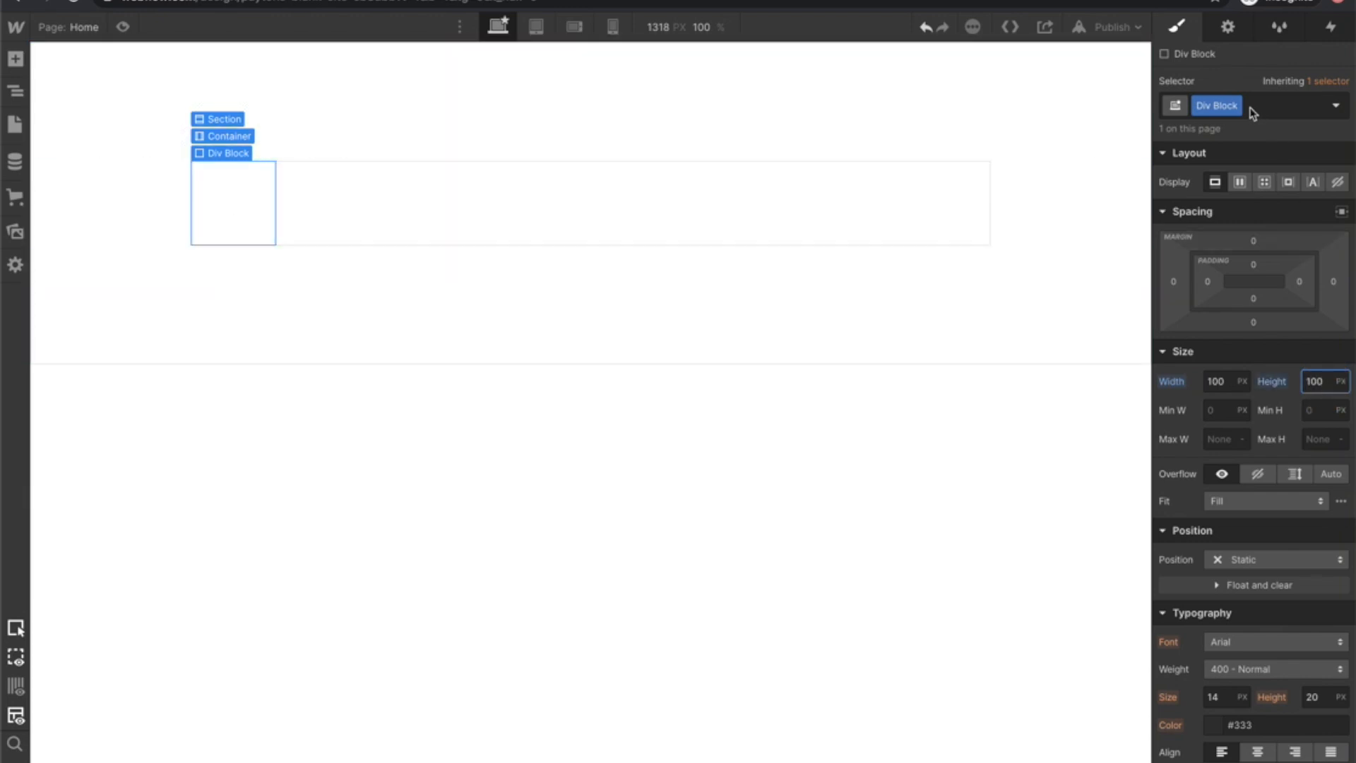
Set the div block's background color to blue-violet #4800ff.
{"action": "double_click", "coordinate": [1213, 106]}
{"action": "left_click", "coordinate": [1276, 103]}
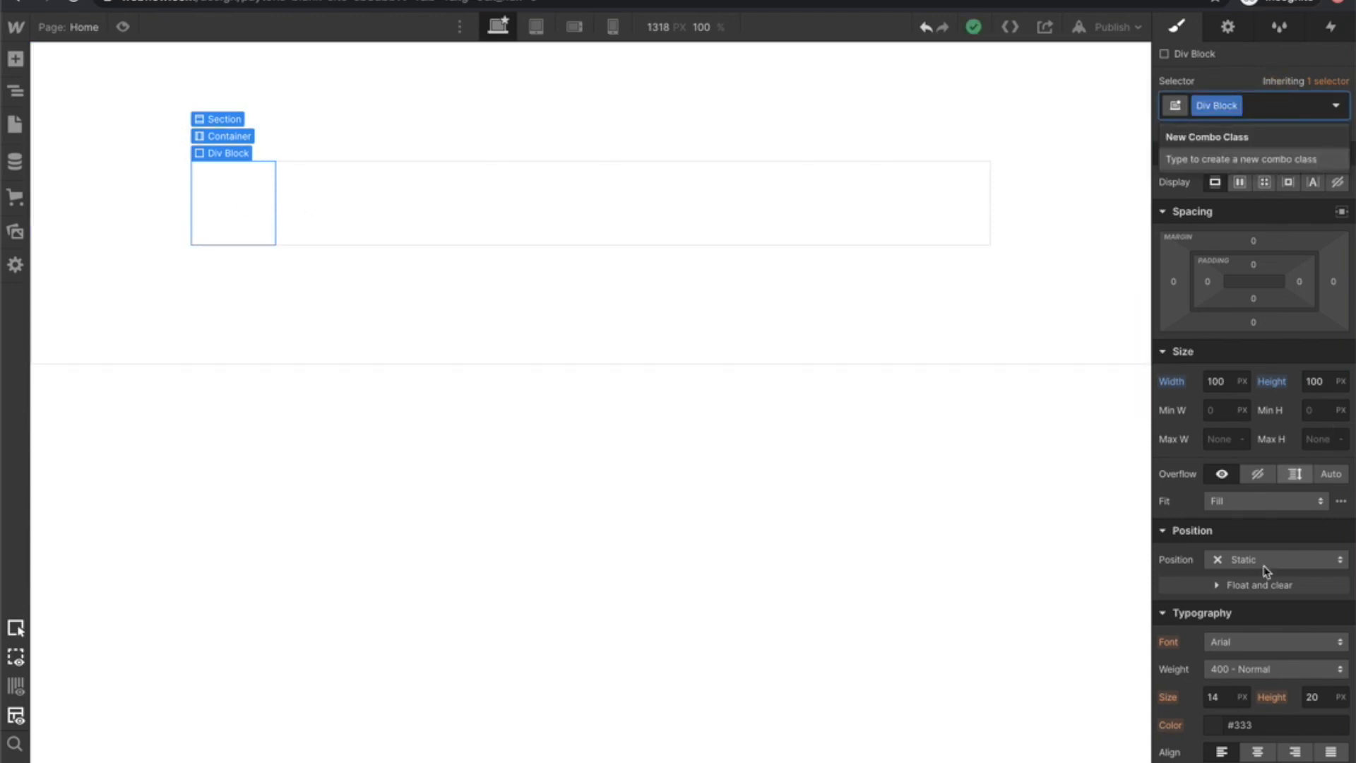
{"action": "scroll", "coordinate": [1263, 565], "scroll_direction": "down", "scroll_amount": 4}
{"action": "left_click", "coordinate": [1212, 753]}
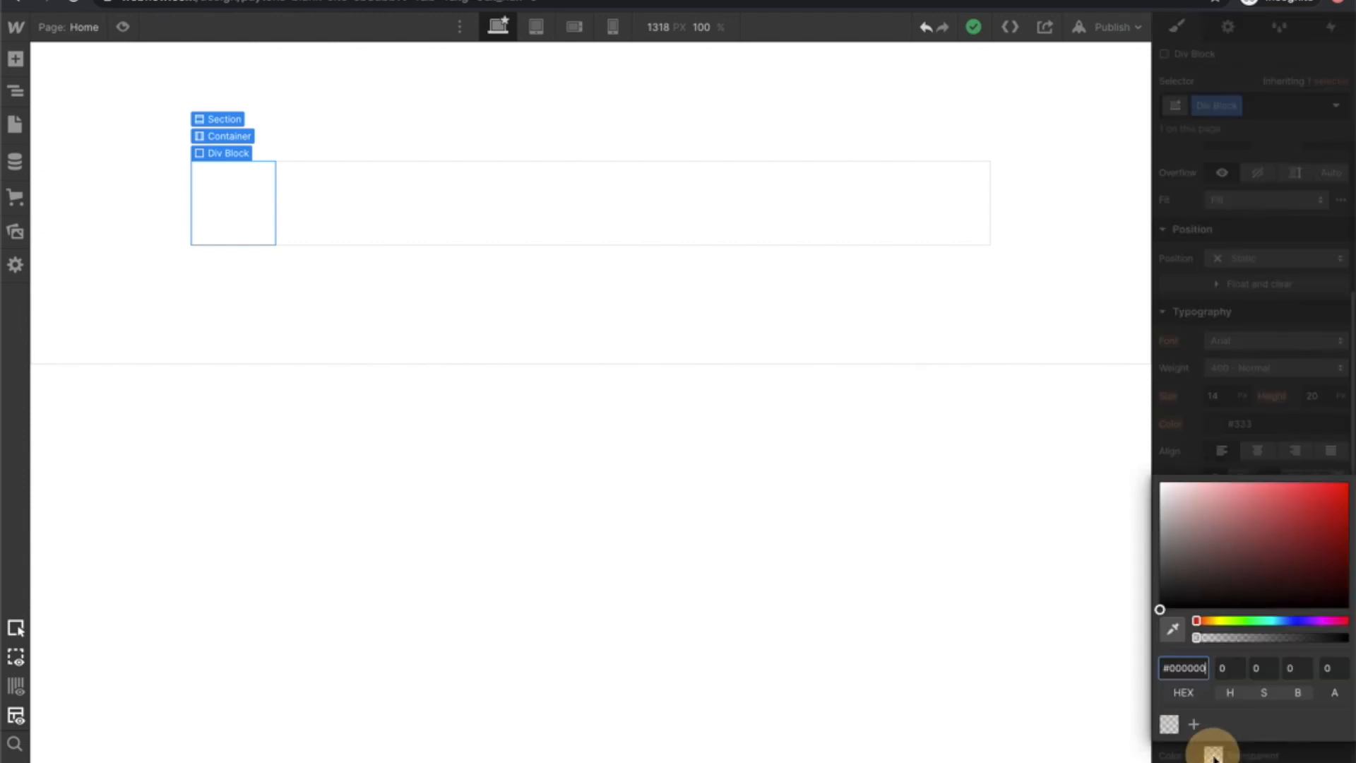
{"action": "left_click_drag", "start_coordinate": [1285, 624], "coordinate": [1301, 621]}
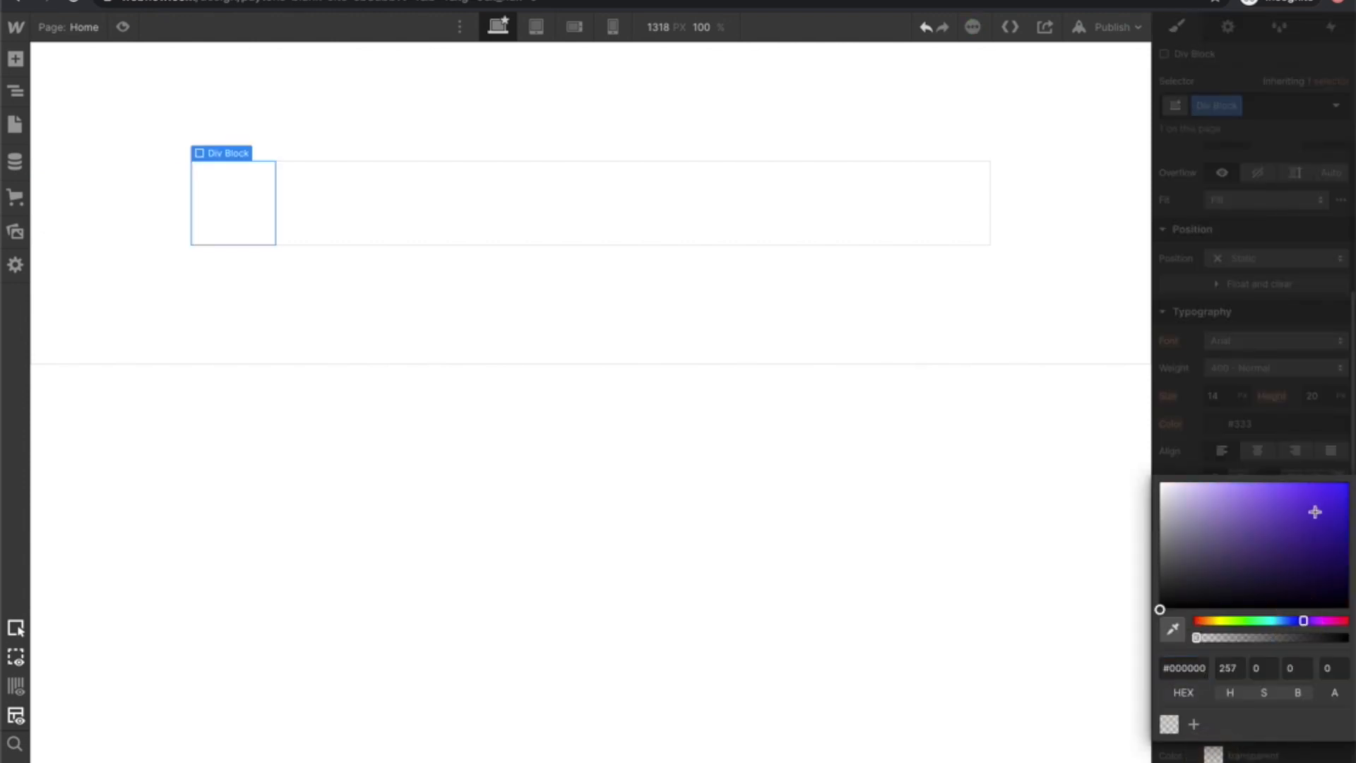
Duplicate the div block and add a combo class named "red" to the lower copy.
{"action": "left_click", "coordinate": [247, 222]}
{"action": "key", "text": "ctrl+d"}
{"action": "left_click", "coordinate": [249, 293]}
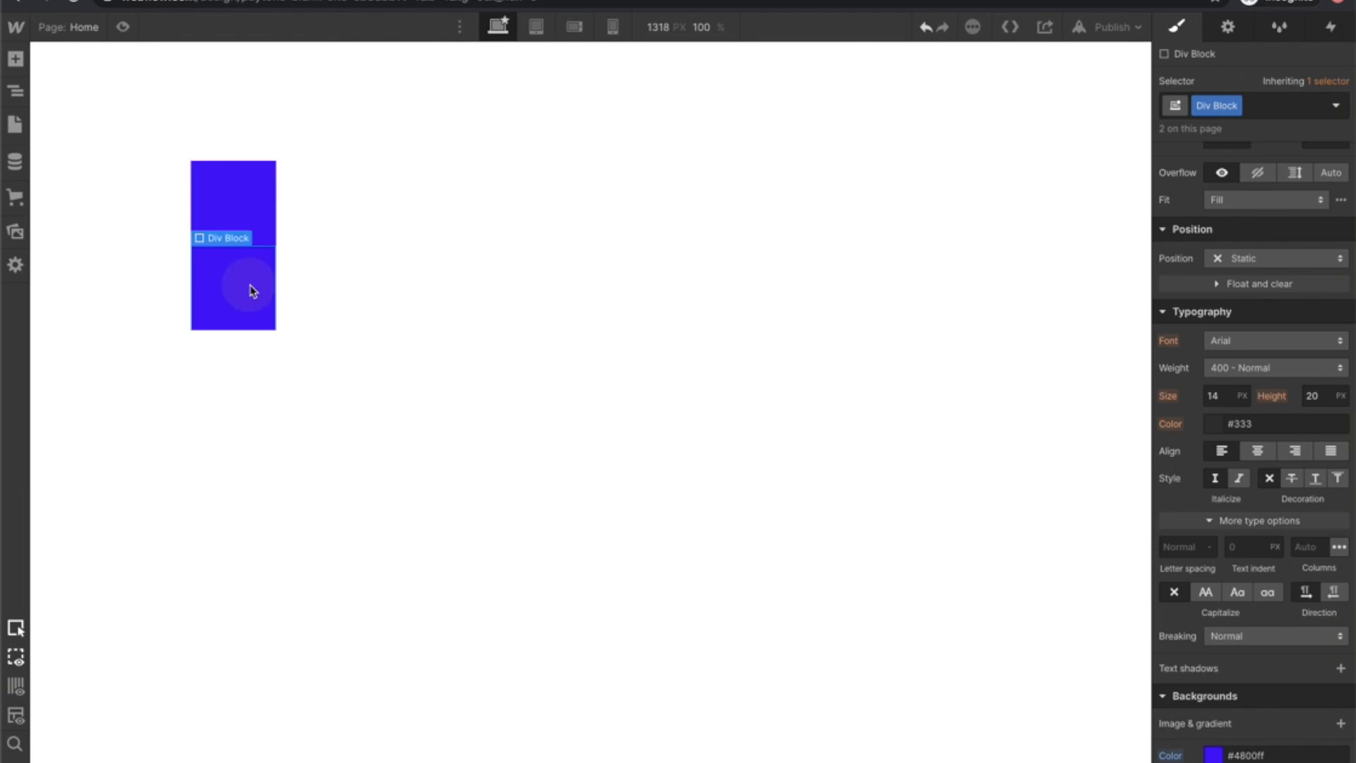
{"action": "left_click", "coordinate": [1260, 106]}
{"action": "type", "text": "red"}
{"action": "key", "text": "Return"}
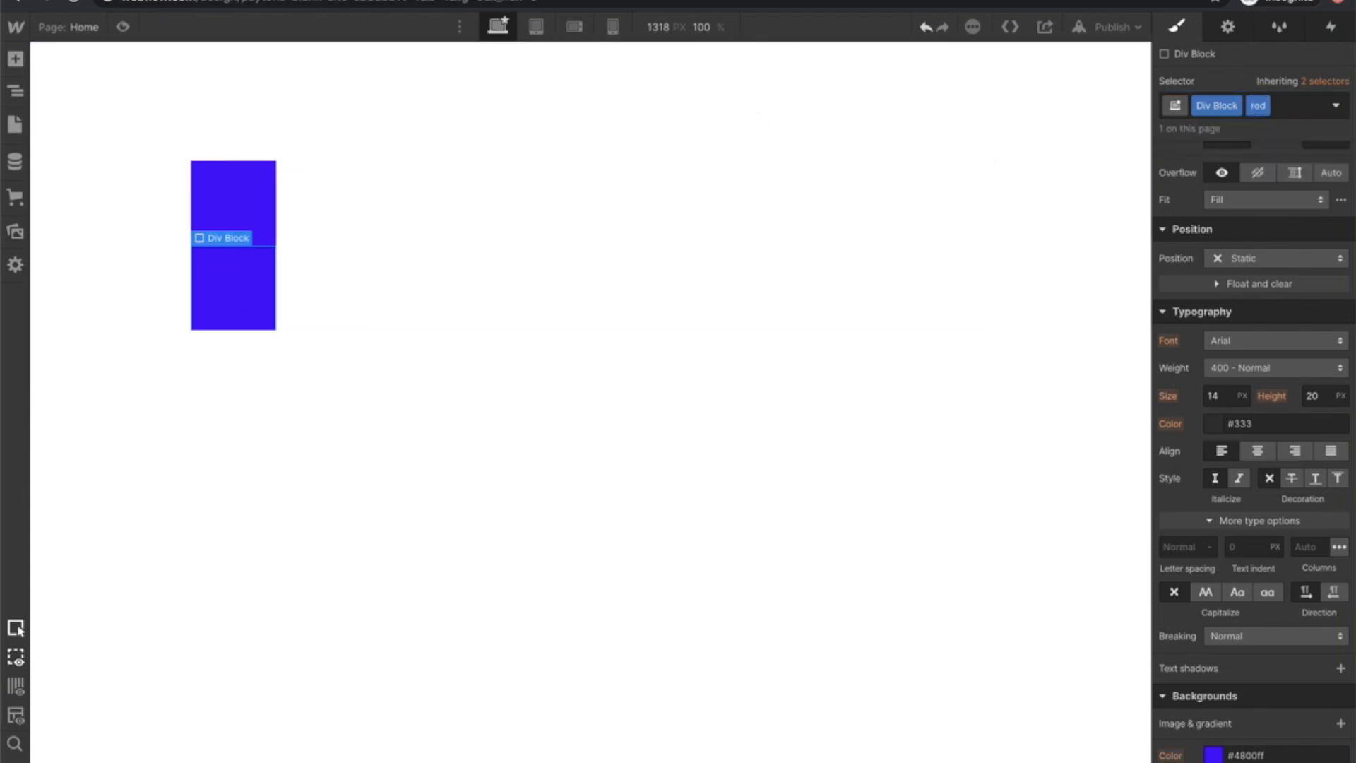
Set the lower div block's background color to red #ff0004 on the "red" combo class.
{"action": "left_click", "coordinate": [1210, 755]}
{"action": "left_click", "coordinate": [1345, 620]}
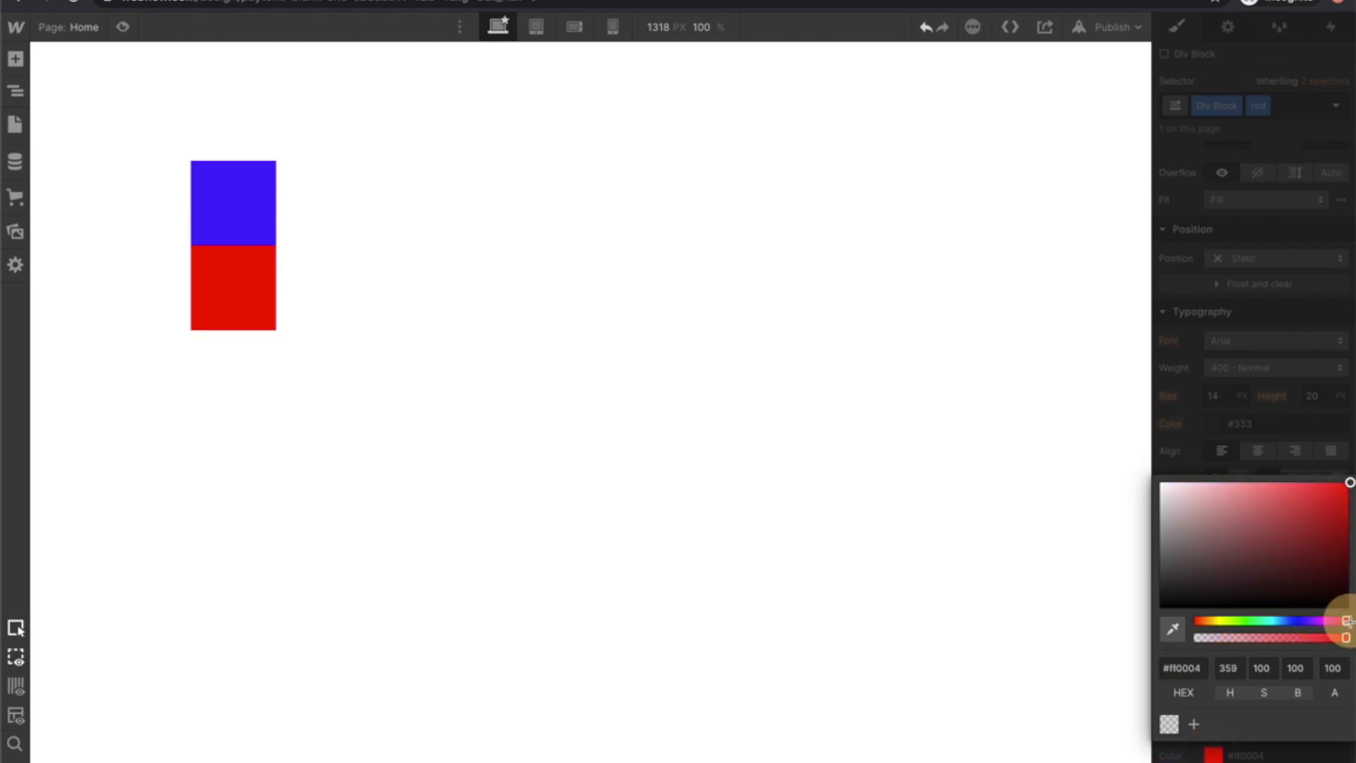
{"action": "left_click", "coordinate": [383, 266]}
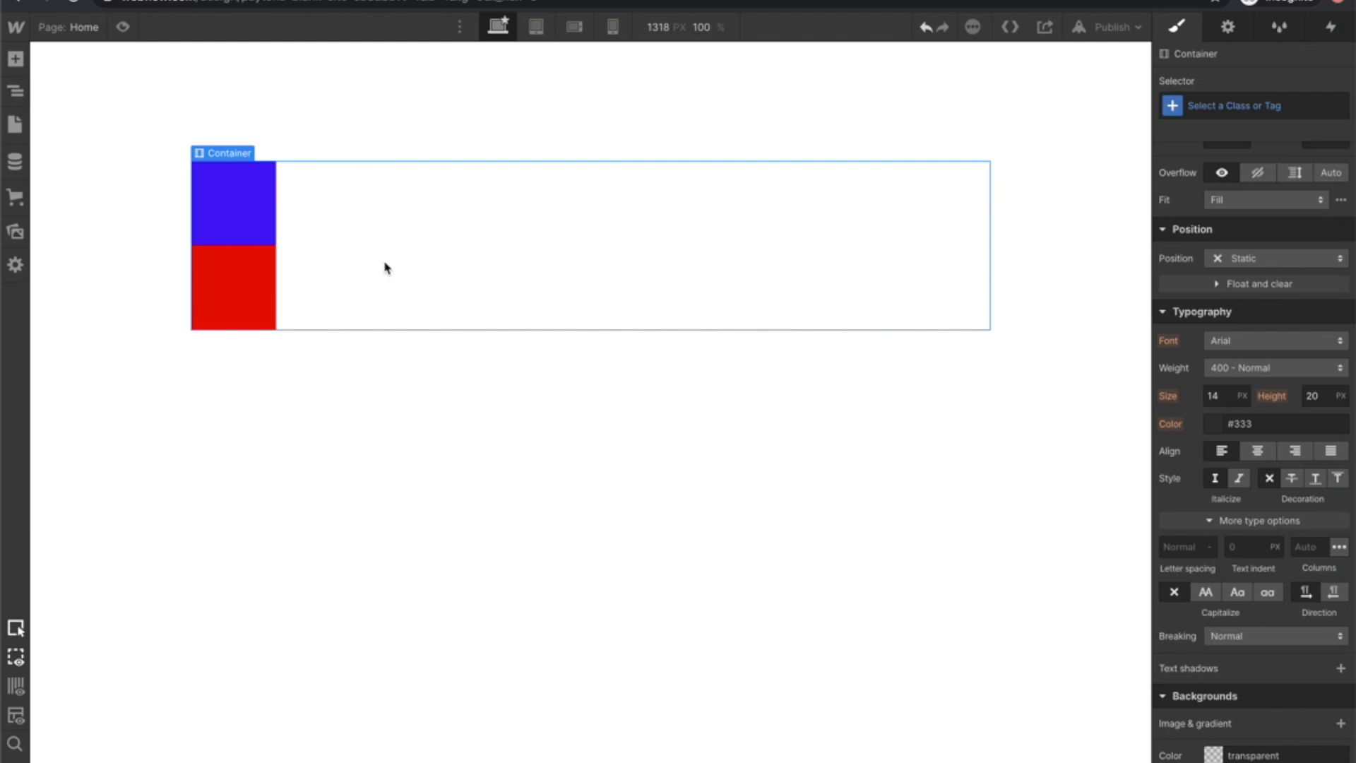
Switch the container to a Flex layout with vertical direction and center alignment for its two div blocks.
{"action": "left_click", "coordinate": [384, 266]}
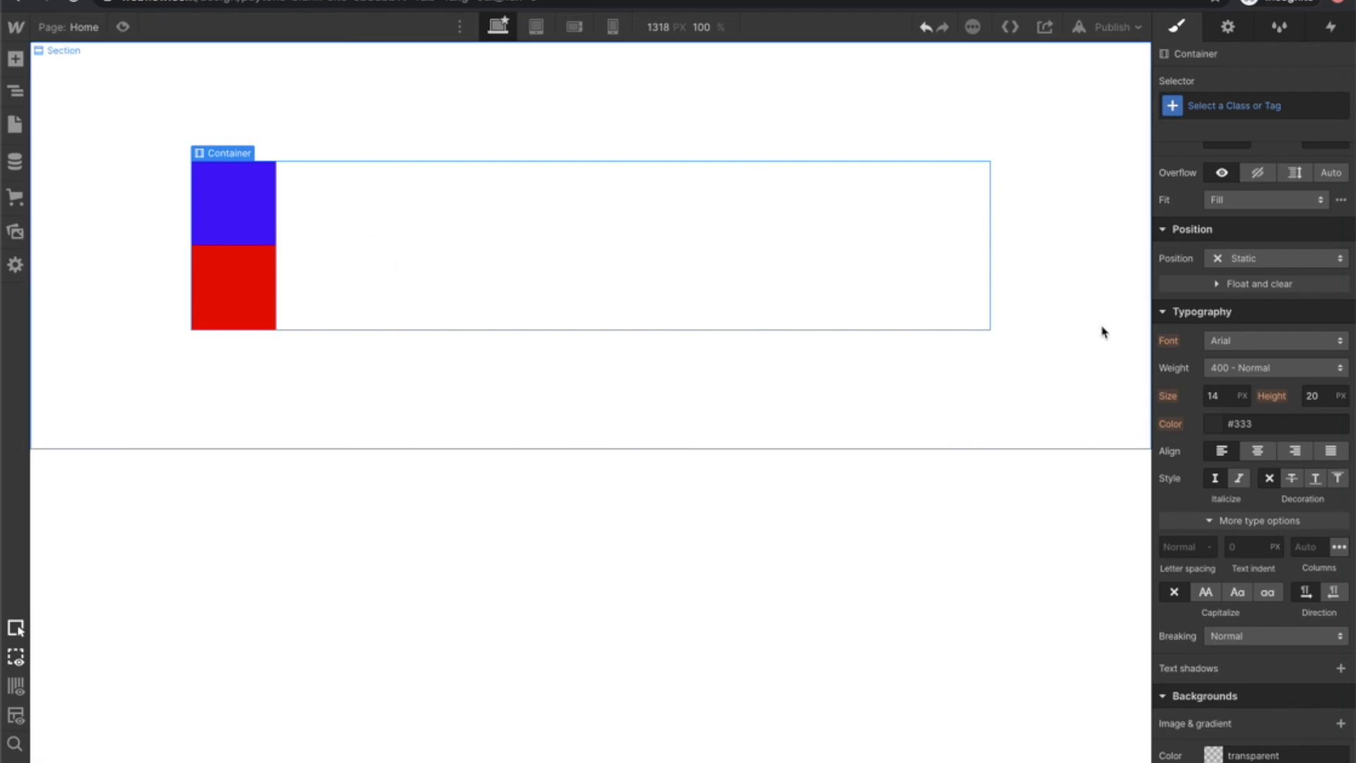
{"action": "scroll", "coordinate": [1203, 324], "scroll_direction": "up", "scroll_amount": 1}
{"action": "scroll", "coordinate": [1204, 324], "scroll_direction": "up", "scroll_amount": 5}
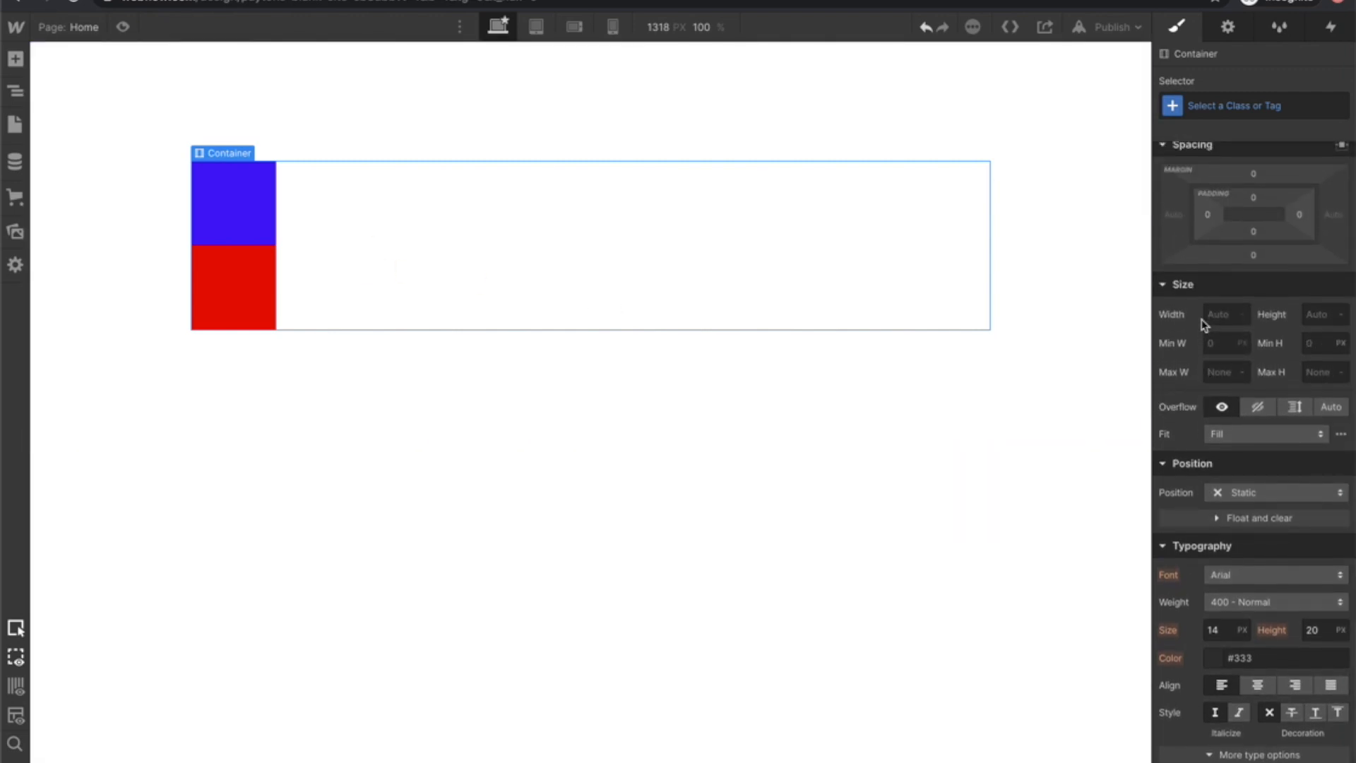
{"action": "scroll", "coordinate": [1214, 323], "scroll_direction": "up", "scroll_amount": 2}
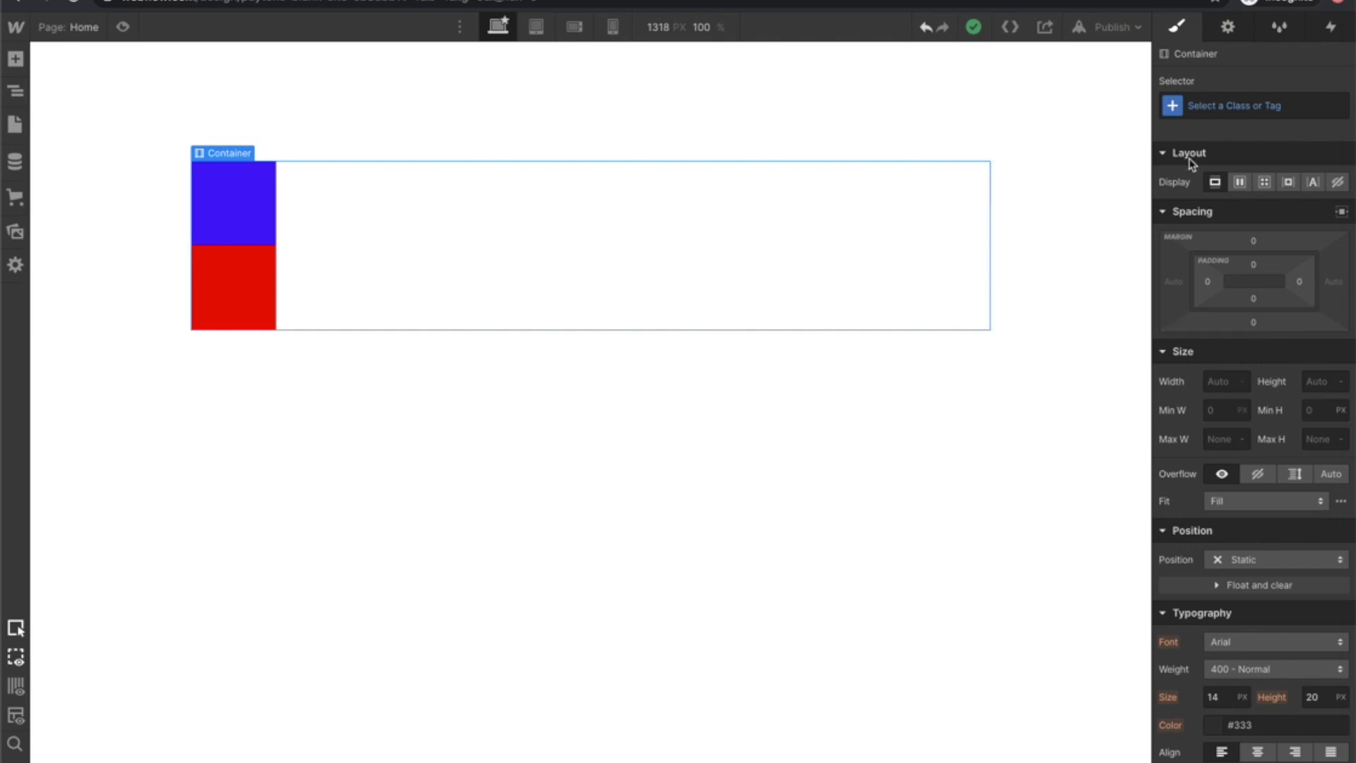
{"action": "left_click", "coordinate": [1240, 185]}
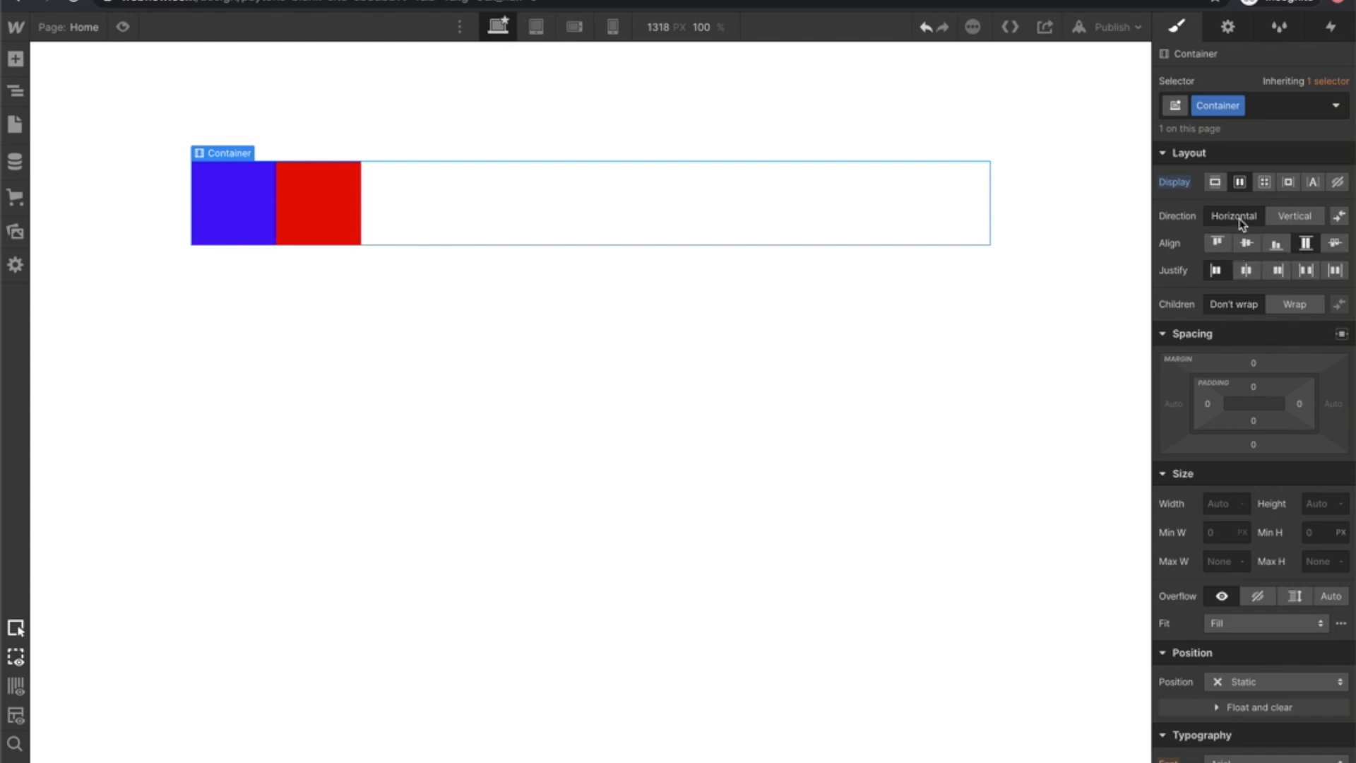
{"action": "left_click", "coordinate": [1294, 222]}
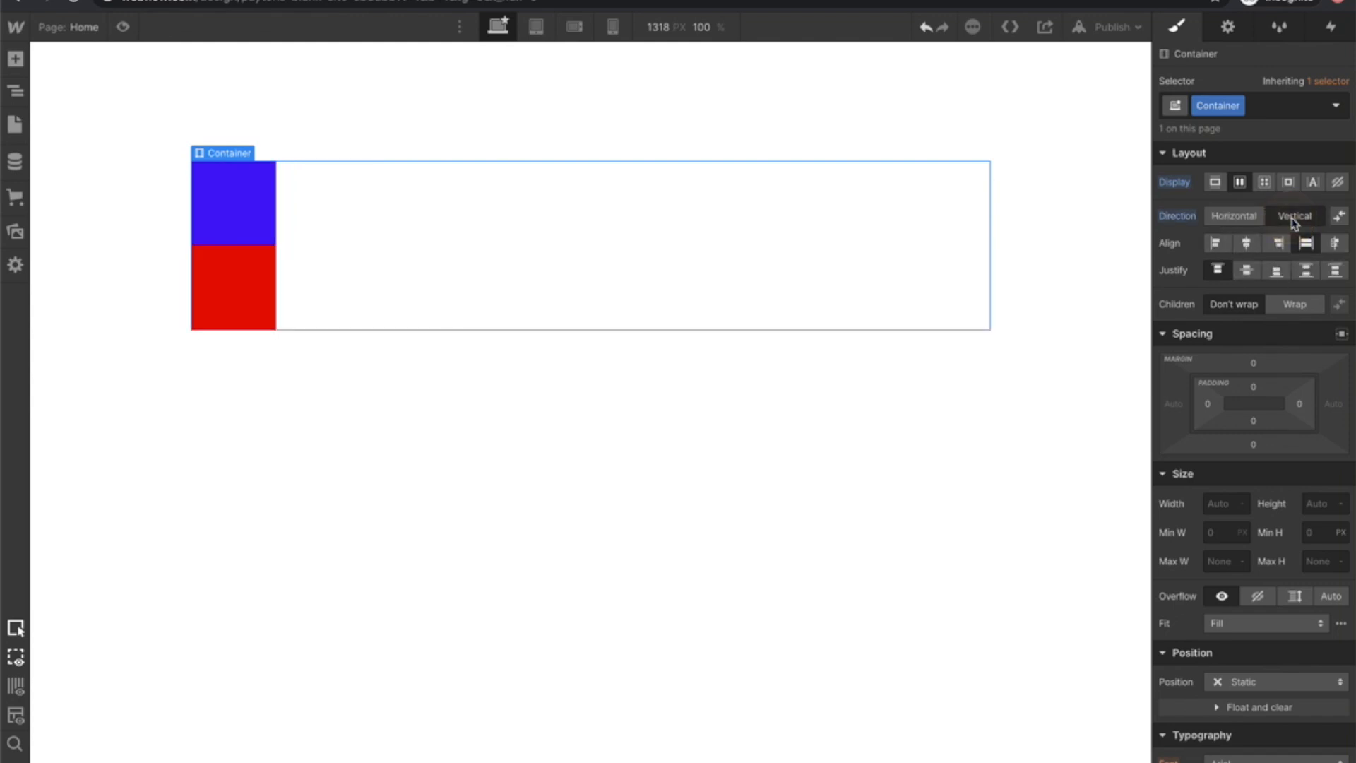
{"action": "left_click", "coordinate": [1247, 249]}
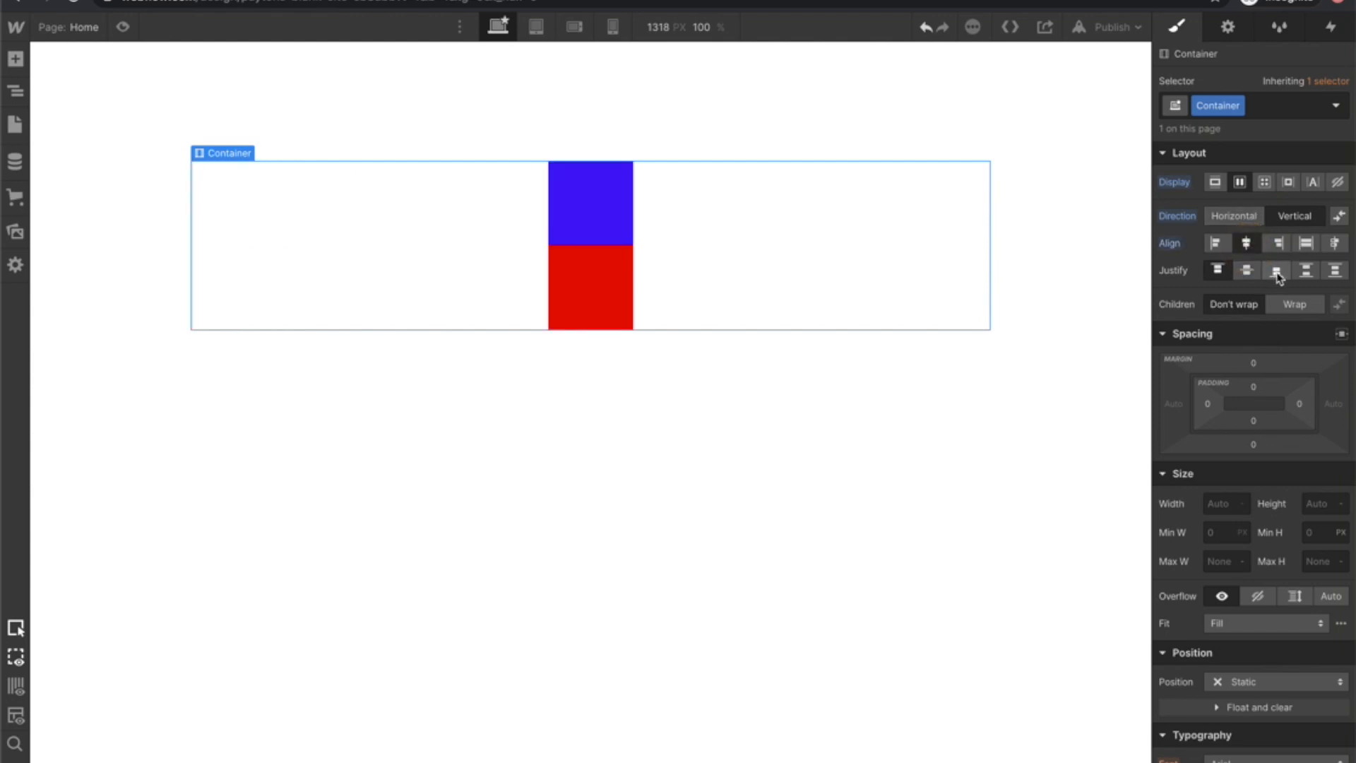
Set the container's height to 500 px and justify its children with Space Between.
{"action": "left_click", "coordinate": [964, 210]}
{"action": "left_click", "coordinate": [1321, 505]}
{"action": "type", "text": "500px"}
{"action": "key", "text": "Return"}
{"action": "left_click", "coordinate": [815, 253]}
{"action": "left_click", "coordinate": [1304, 274]}
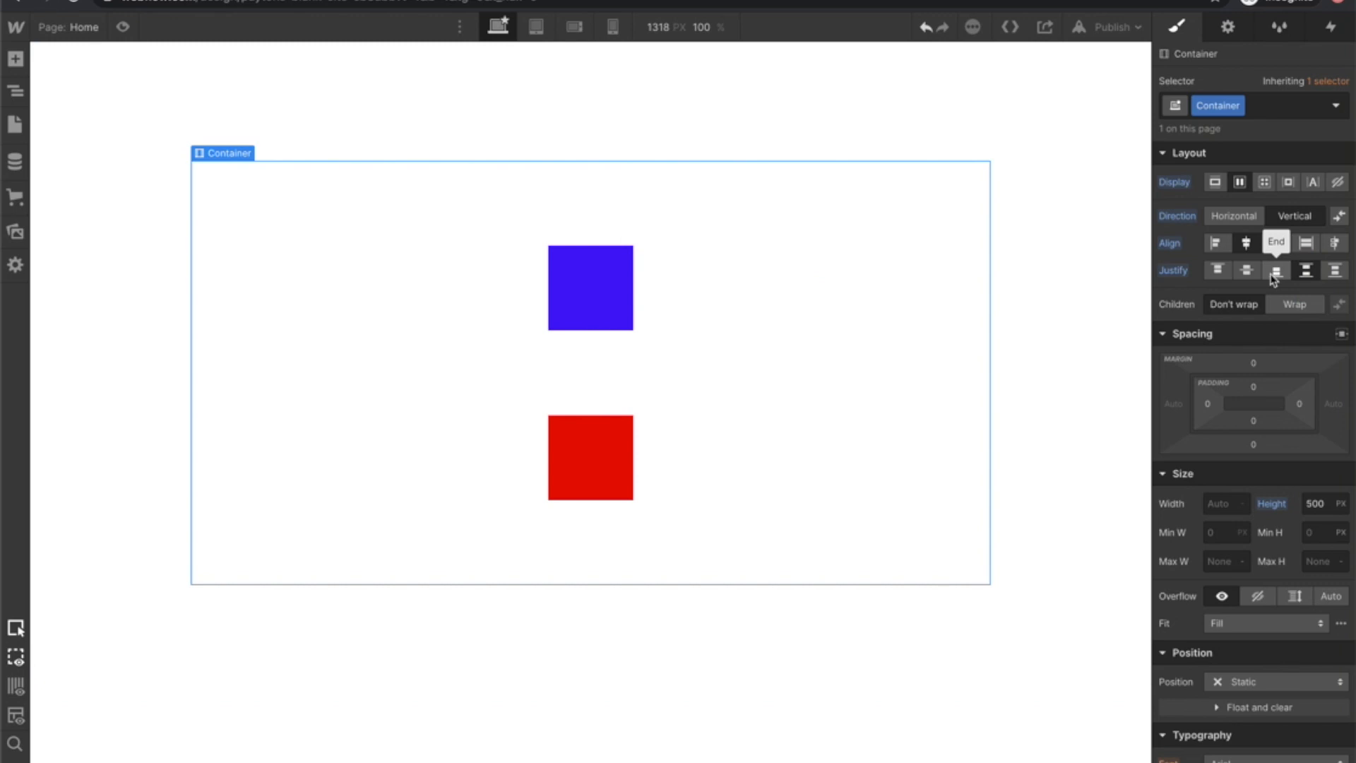
Try the End, Start and Center justification options on the container's vertical Flex layout.
{"action": "left_click", "coordinate": [1275, 274]}
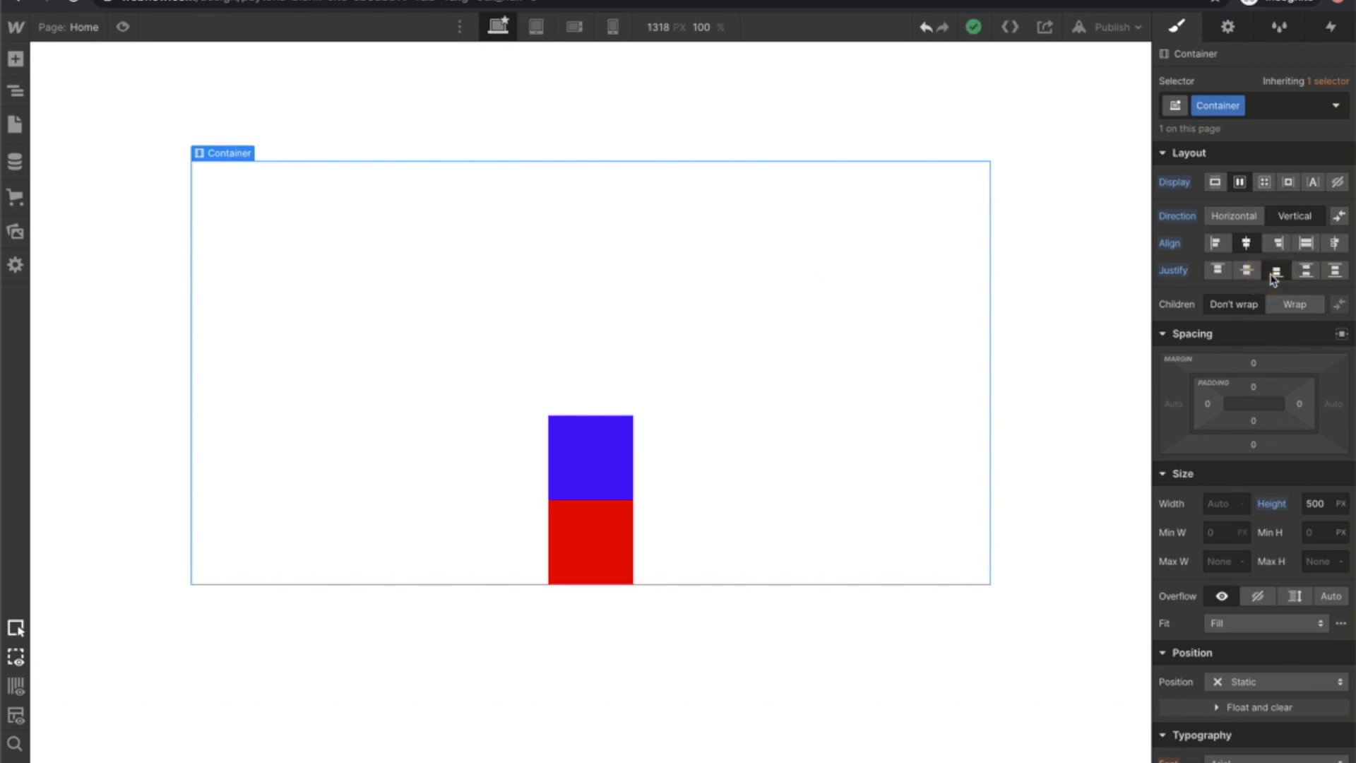
{"action": "left_click", "coordinate": [1219, 271]}
{"action": "left_click", "coordinate": [1246, 272]}
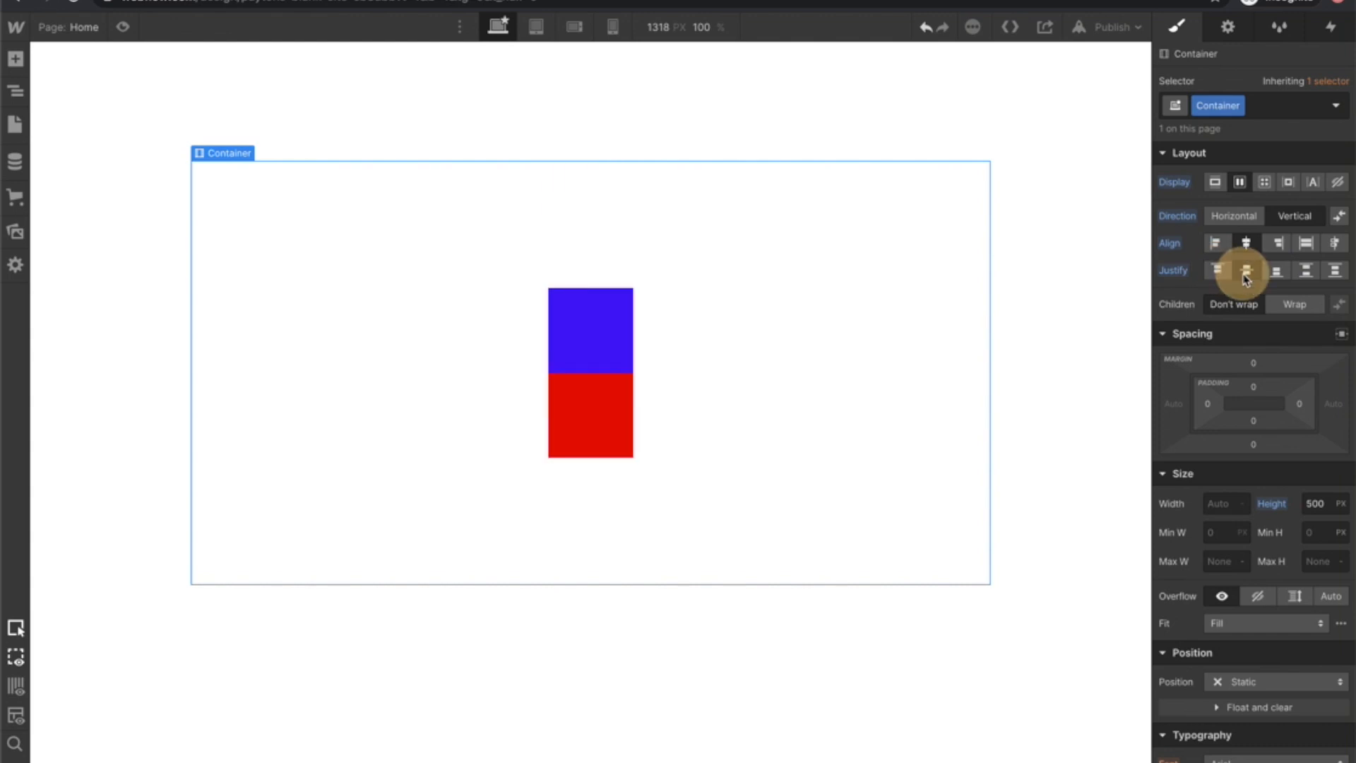
Align the container's children to the start, switch the Flex direction to horizontal and justify them with Space Between.
{"action": "left_click", "coordinate": [1217, 245]}
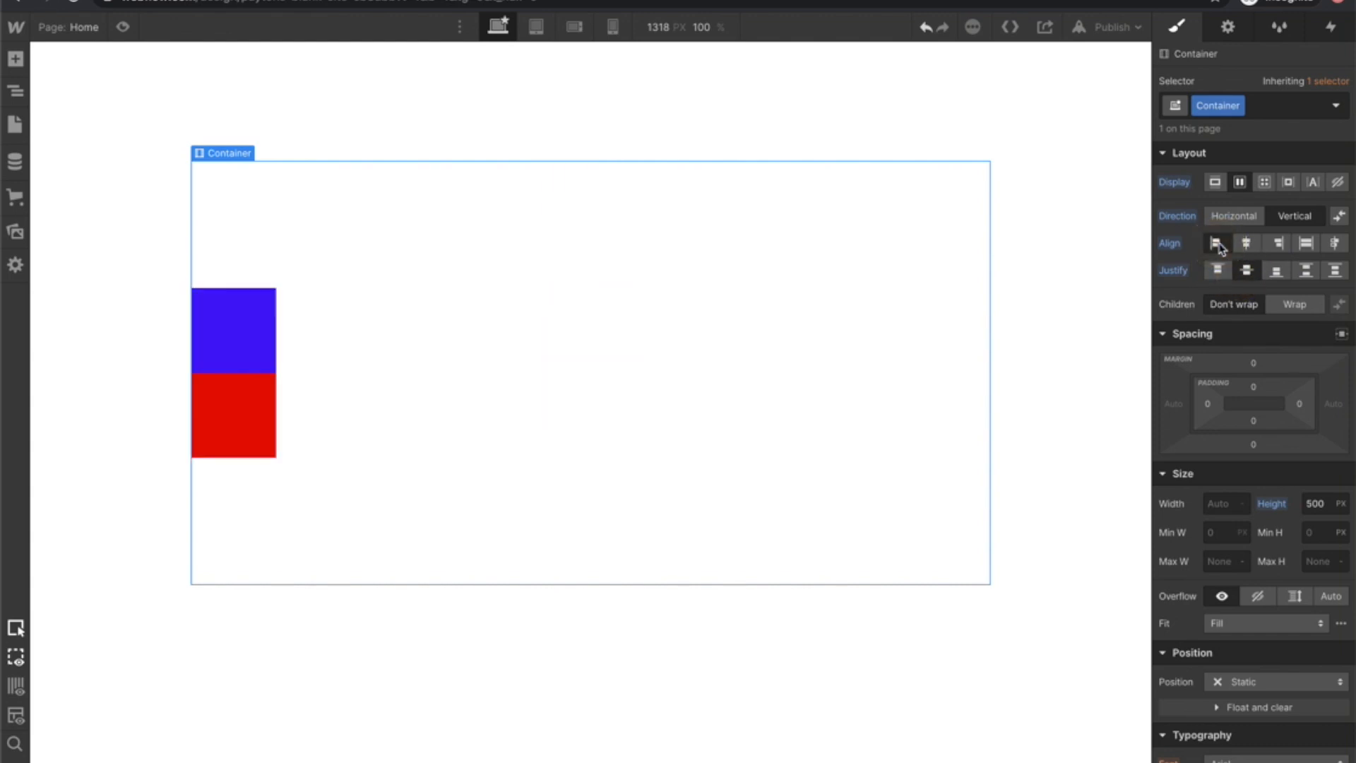
{"action": "left_click", "coordinate": [1229, 215]}
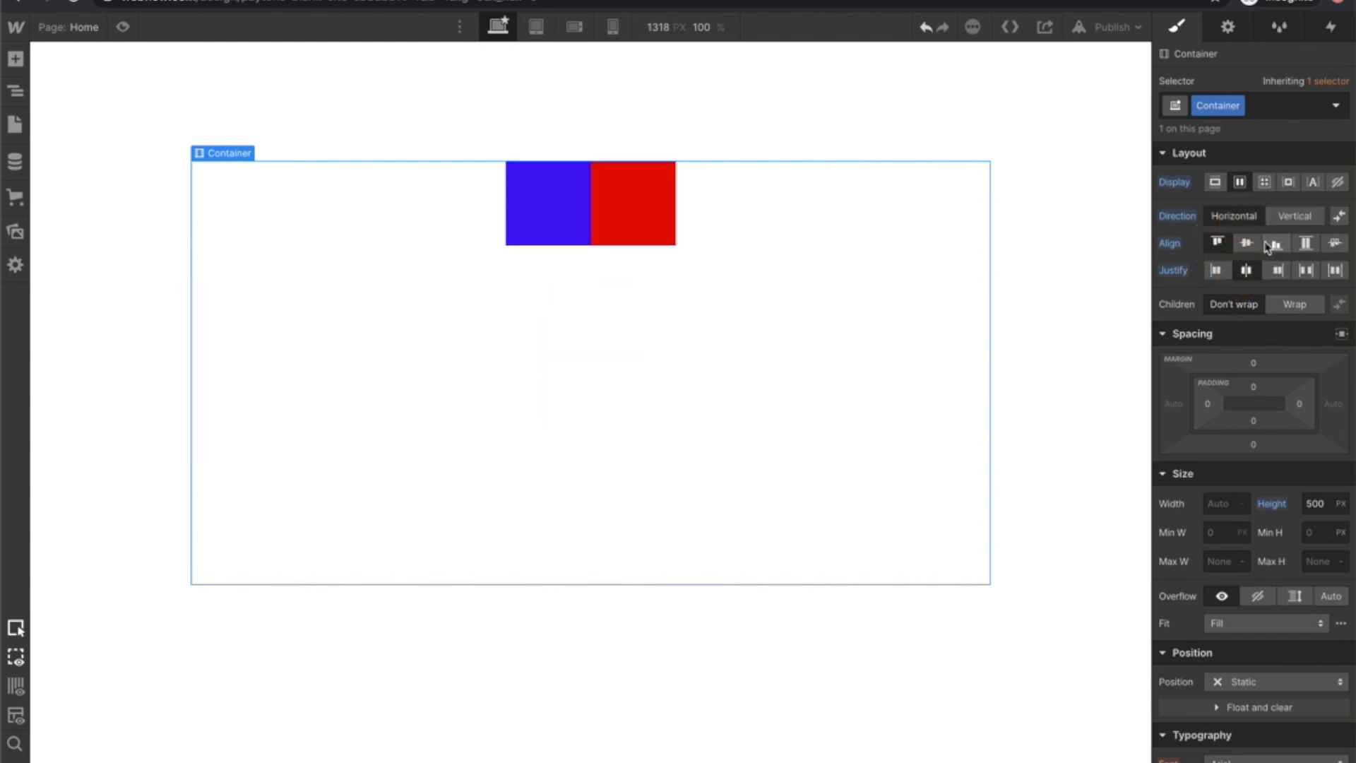
{"action": "left_click", "coordinate": [1306, 270]}
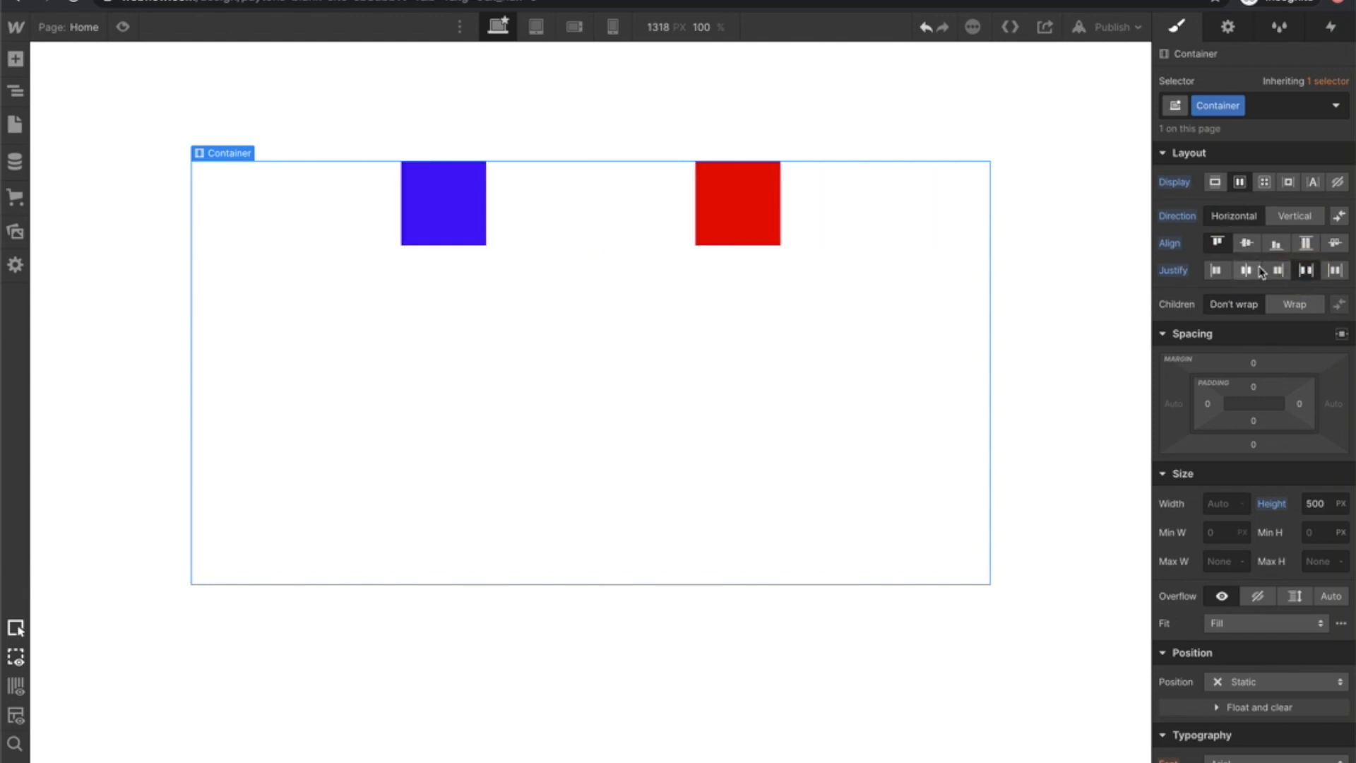
Try the Grid layout on the container and undo it.
{"action": "left_click", "coordinate": [1264, 185]}
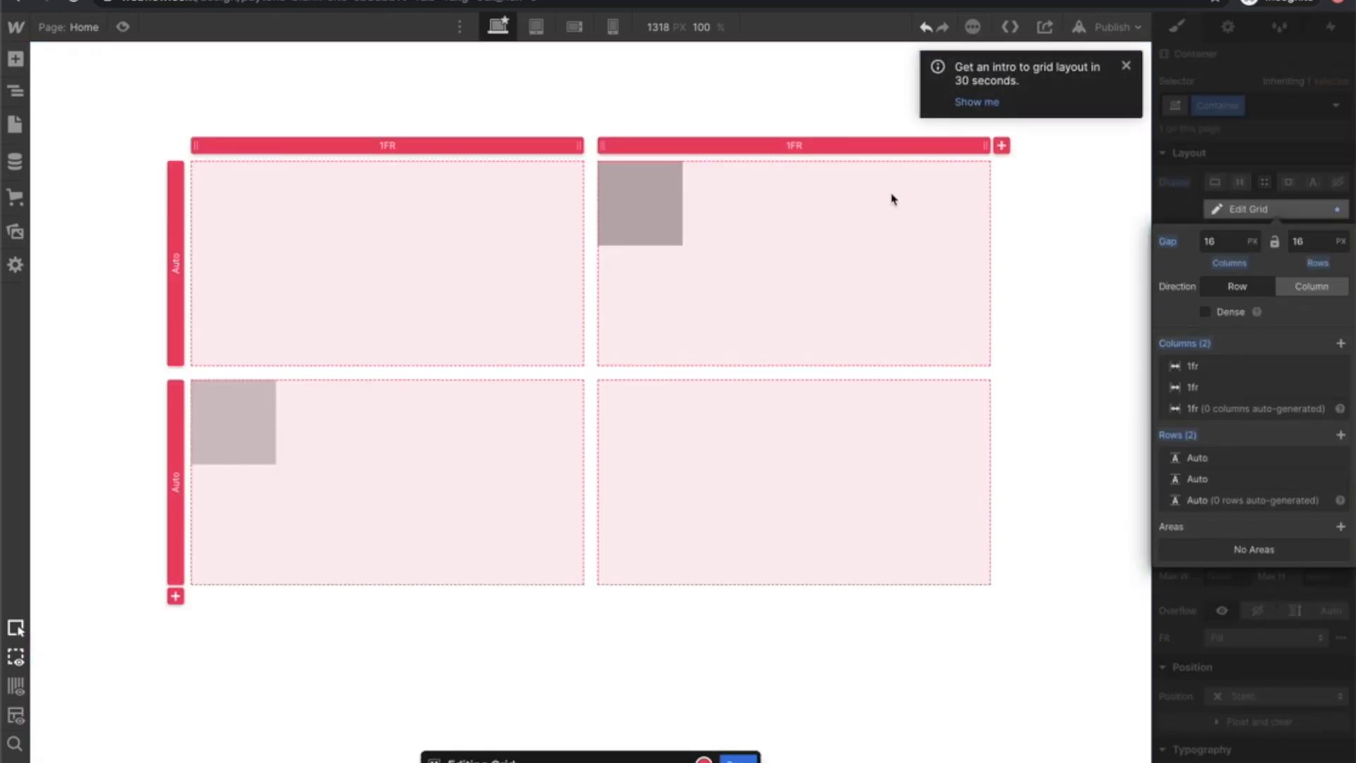
{"action": "key", "text": "ctrl+z"}
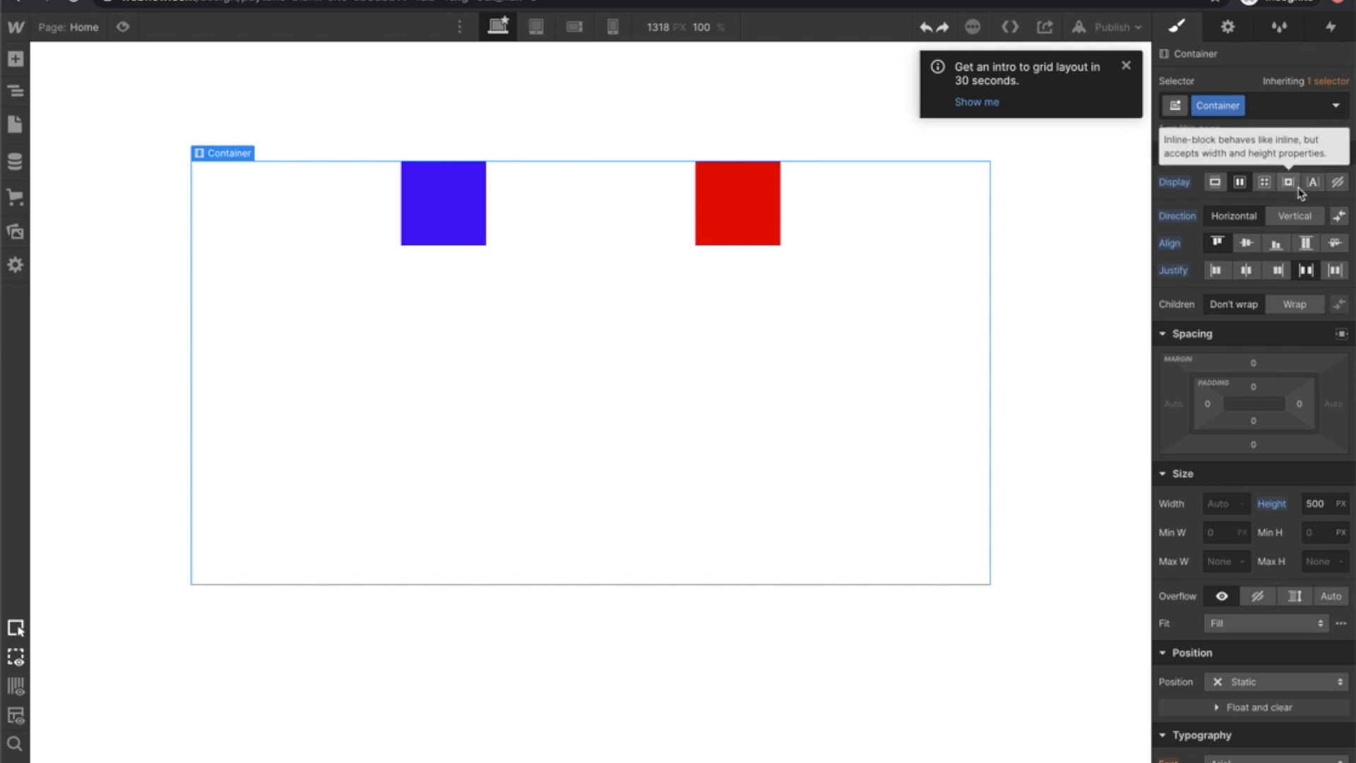
{"action": "left_click", "coordinate": [880, 325]}
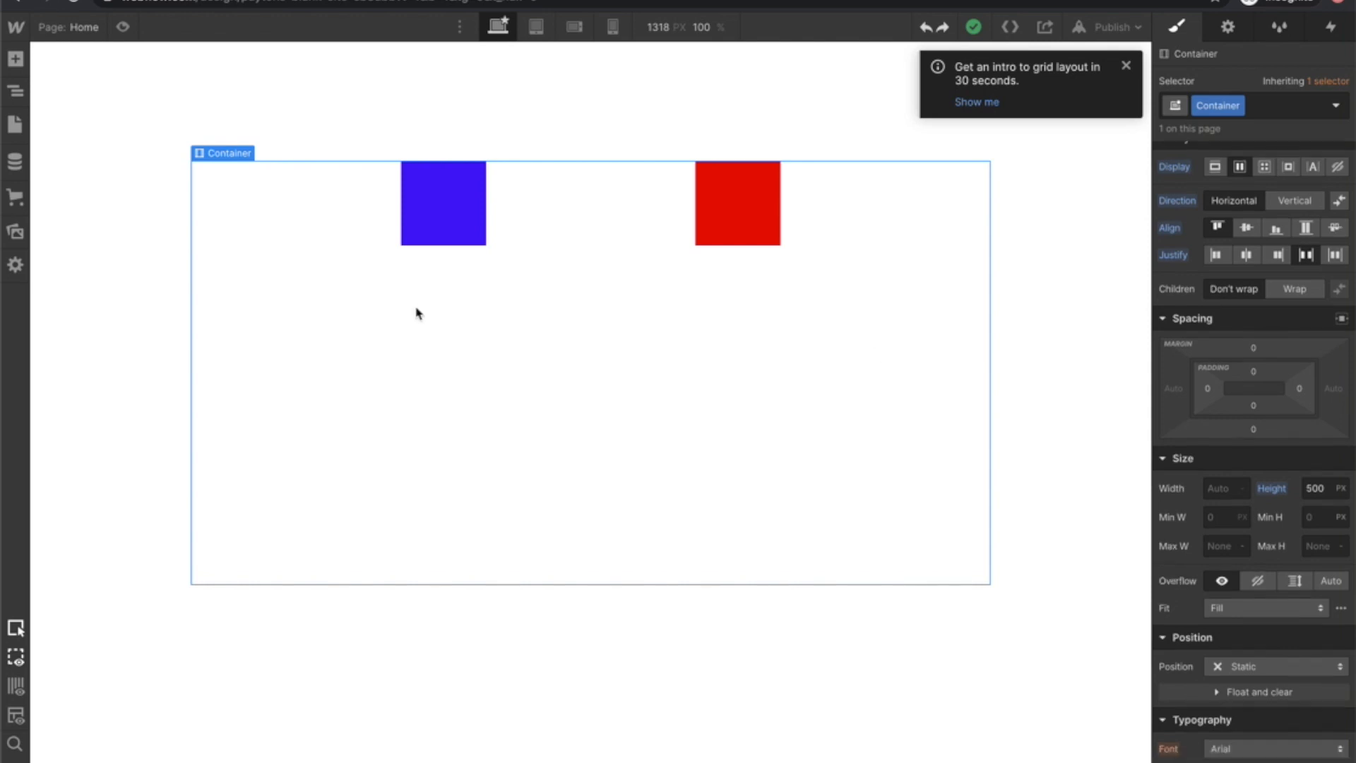
Add an H1 heading between the blue and red div blocks in the container.
{"action": "left_click", "coordinate": [454, 211]}
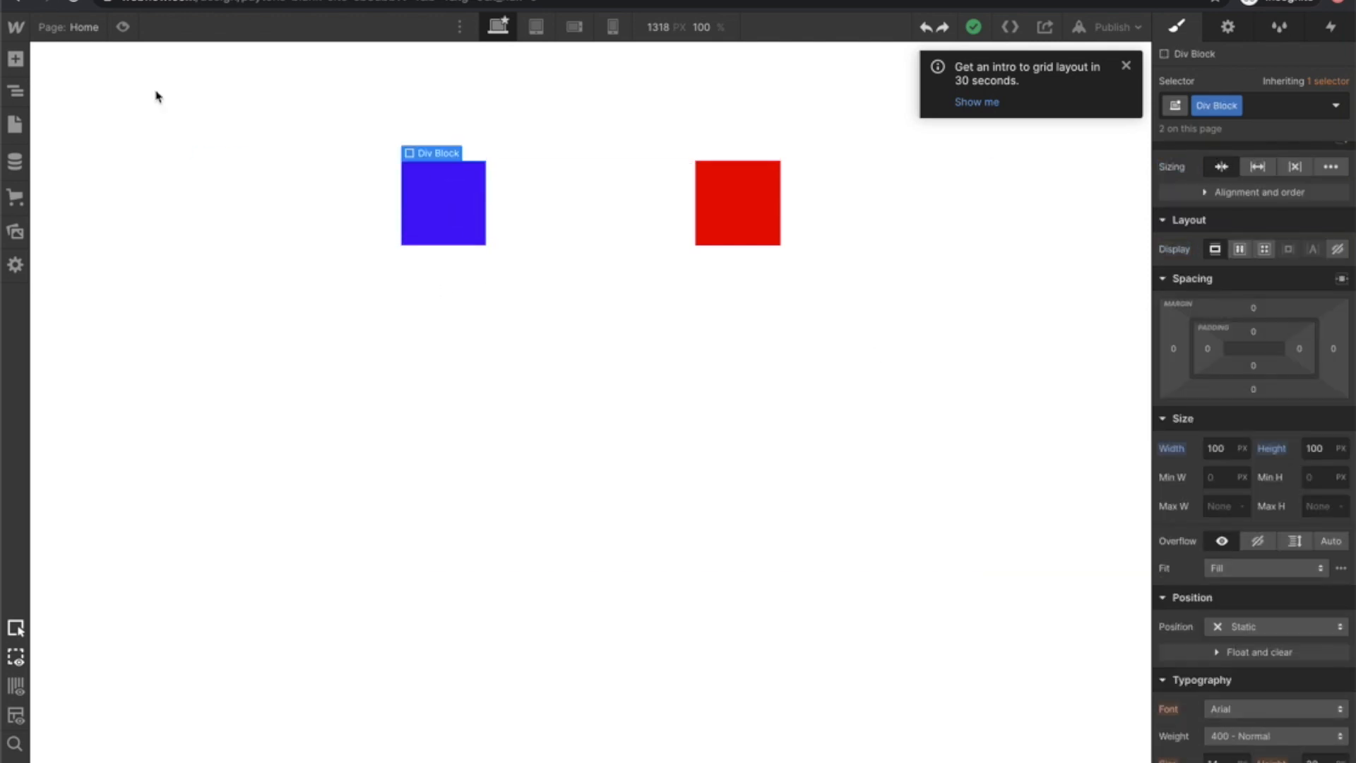
{"action": "left_click", "coordinate": [16, 59]}
{"action": "scroll", "coordinate": [88, 537], "scroll_direction": "down", "scroll_amount": 1}
{"action": "left_click_drag", "start_coordinate": [88, 536], "coordinate": [517, 175]}
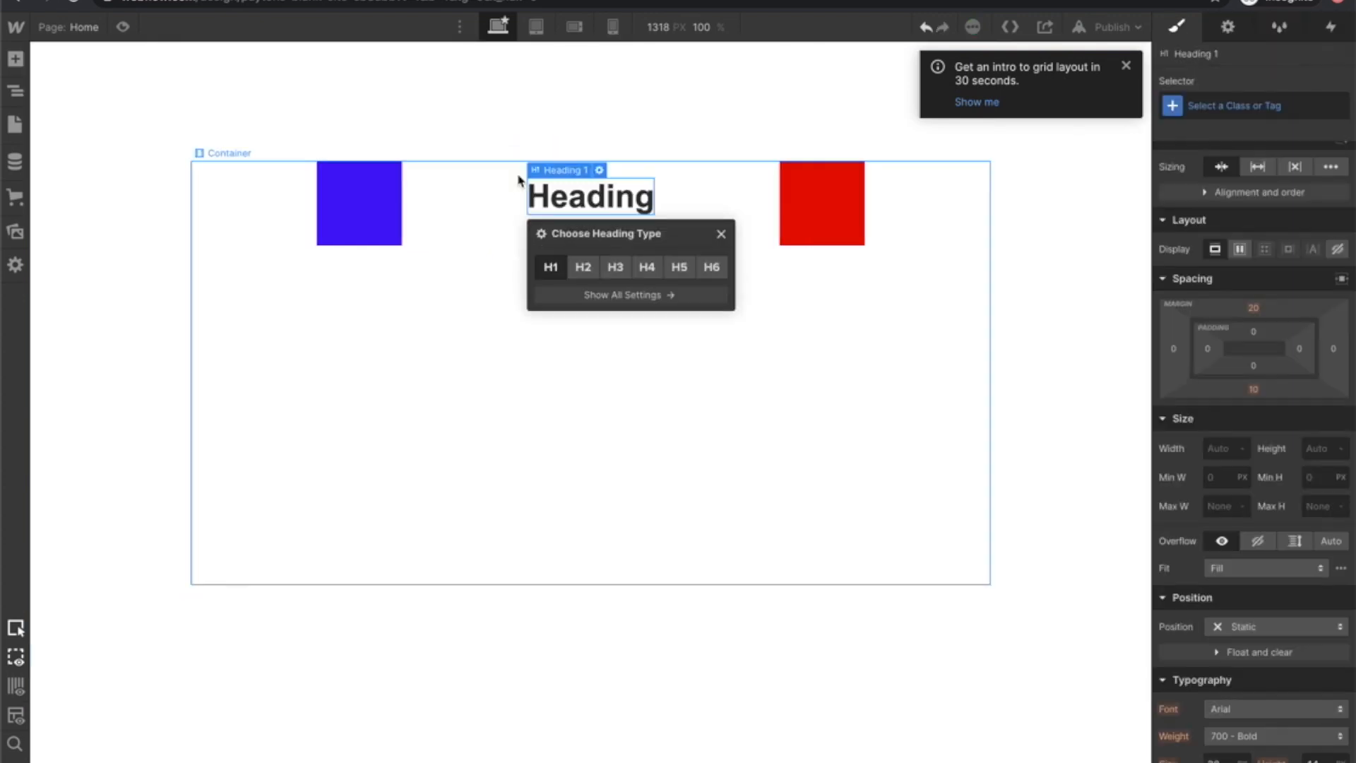
Switch the container's Flex direction to vertical and move the heading above the blue div block.
{"action": "left_click", "coordinate": [461, 247]}
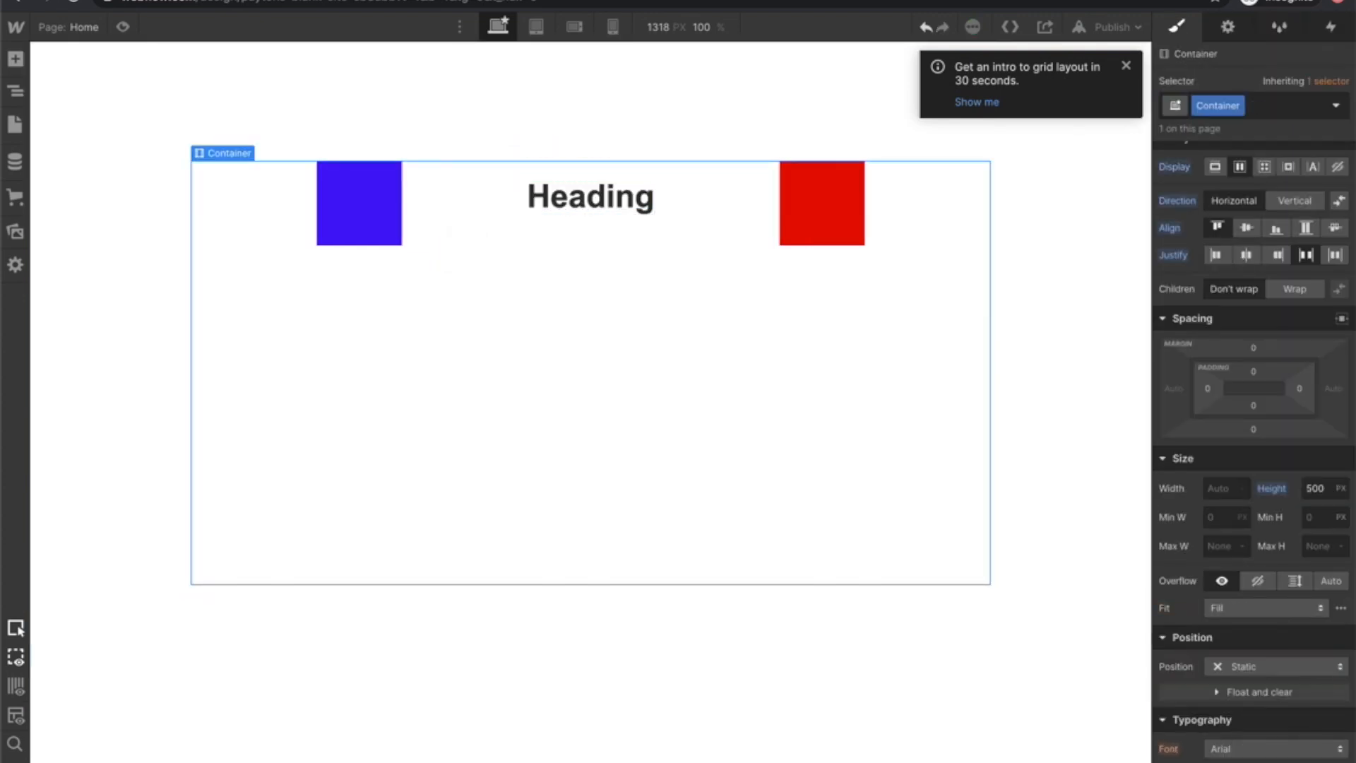
{"action": "left_click", "coordinate": [1294, 201]}
{"action": "left_click_drag", "start_coordinate": [290, 383], "coordinate": [271, 205]}
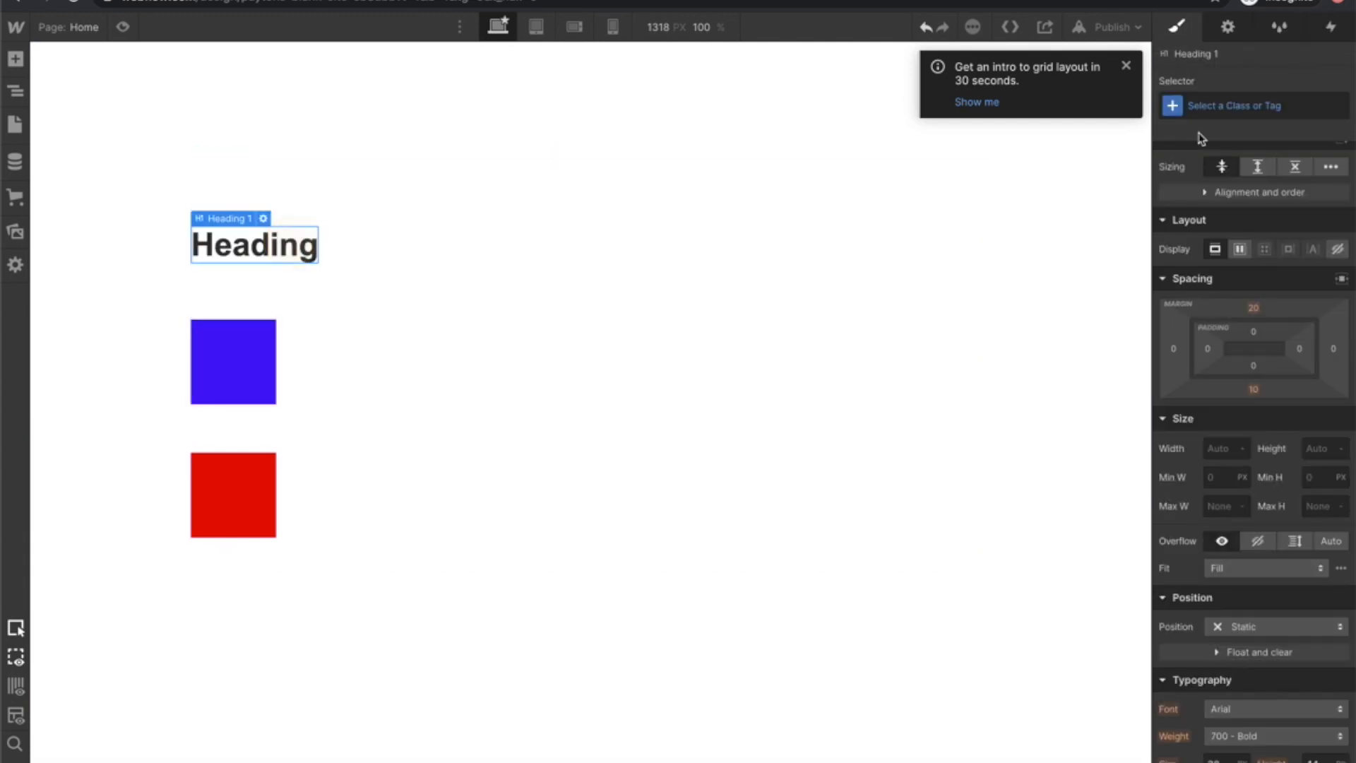
Set the heading's font size to 100 px and its line height to 80 px.
{"action": "scroll", "coordinate": [1245, 451], "scroll_direction": "down", "scroll_amount": 2}
{"action": "left_click", "coordinate": [1221, 624]}
{"action": "type", "text": "90"}
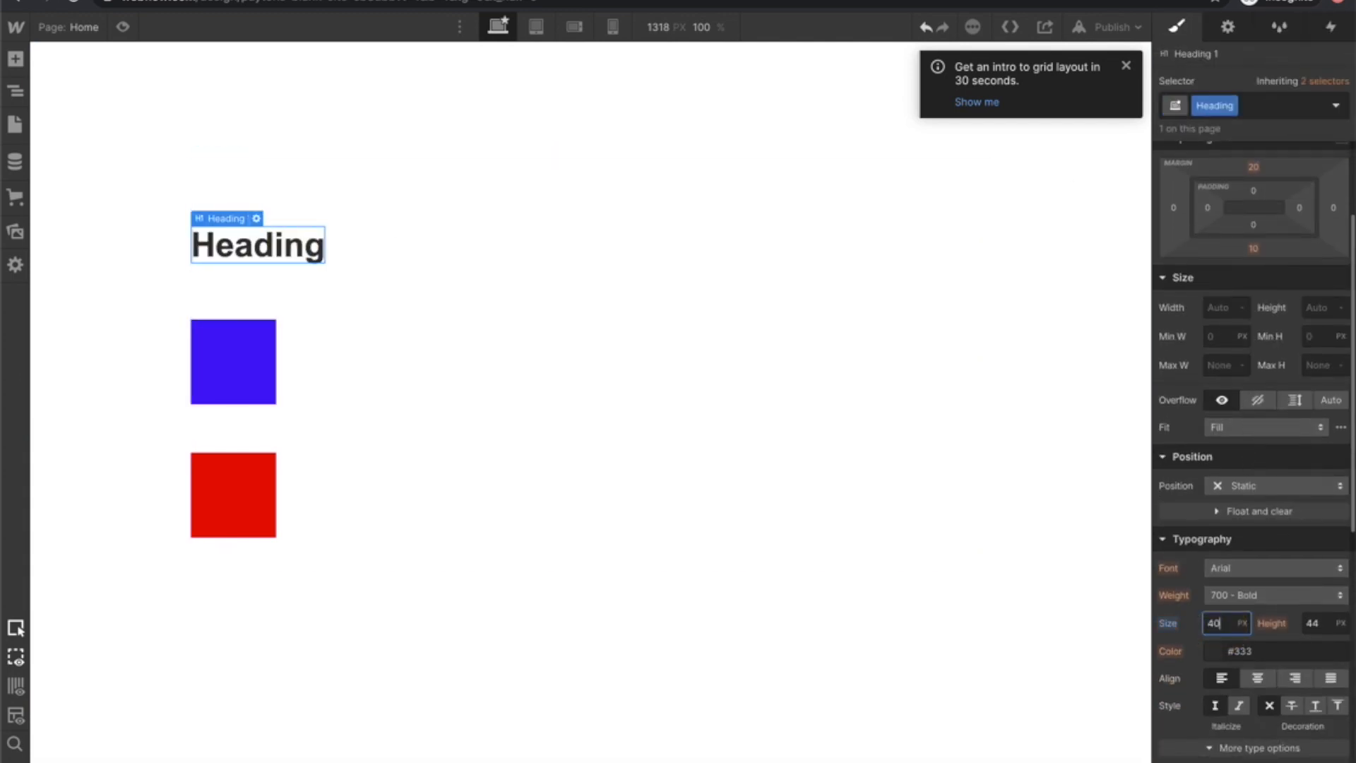
{"action": "left_click", "coordinate": [1327, 623]}
{"action": "type", "text": "80"}
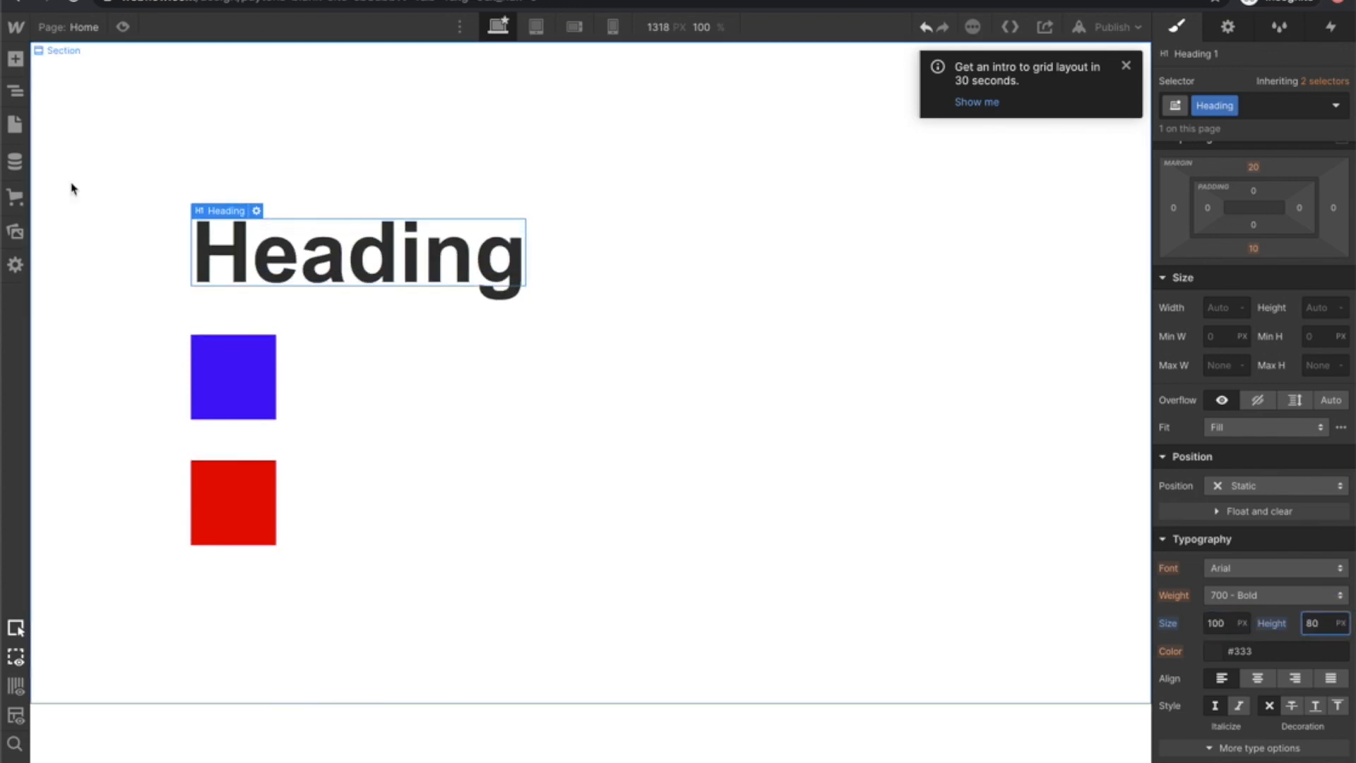
Add a paragraph element between the heading and the blue div block.
{"action": "left_click", "coordinate": [15, 59]}
{"action": "scroll", "coordinate": [134, 502], "scroll_direction": "down", "scroll_amount": 3}
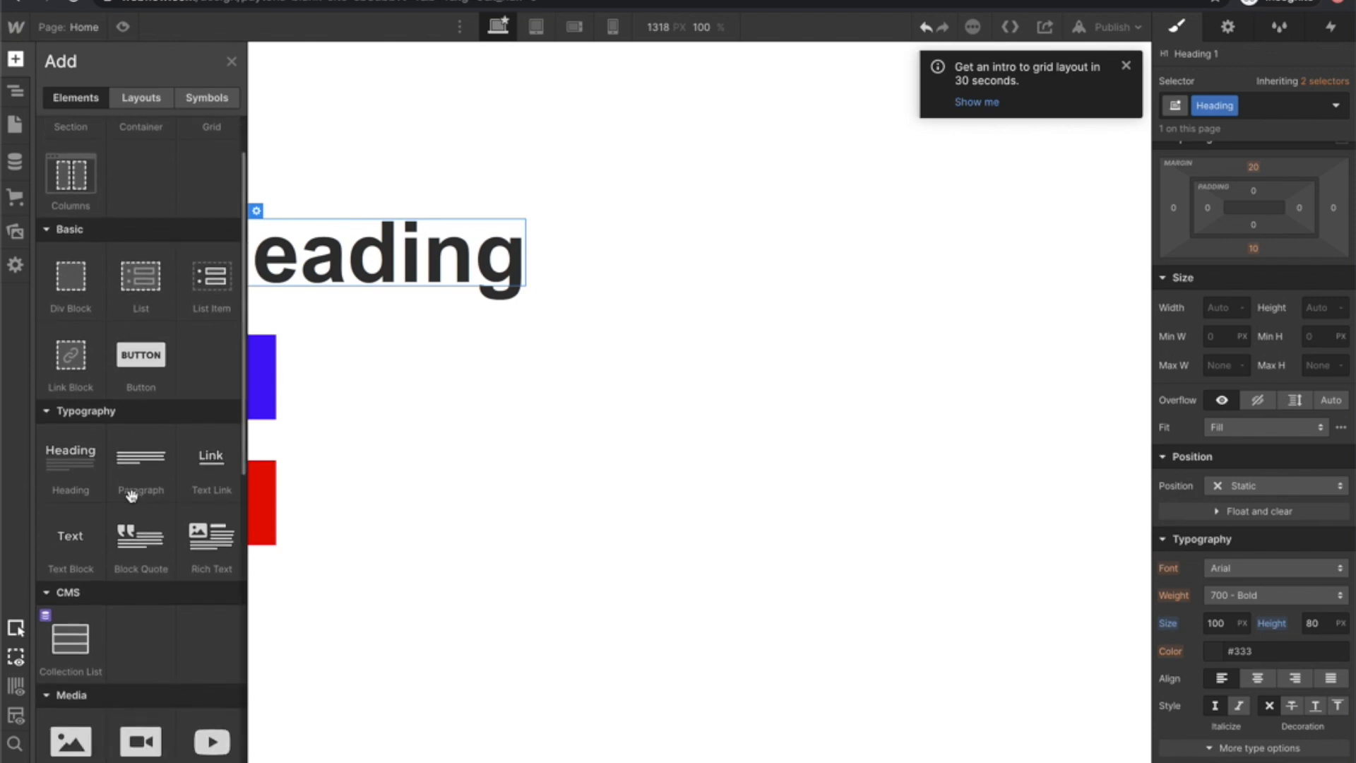
{"action": "left_click_drag", "start_coordinate": [130, 471], "coordinate": [329, 311]}
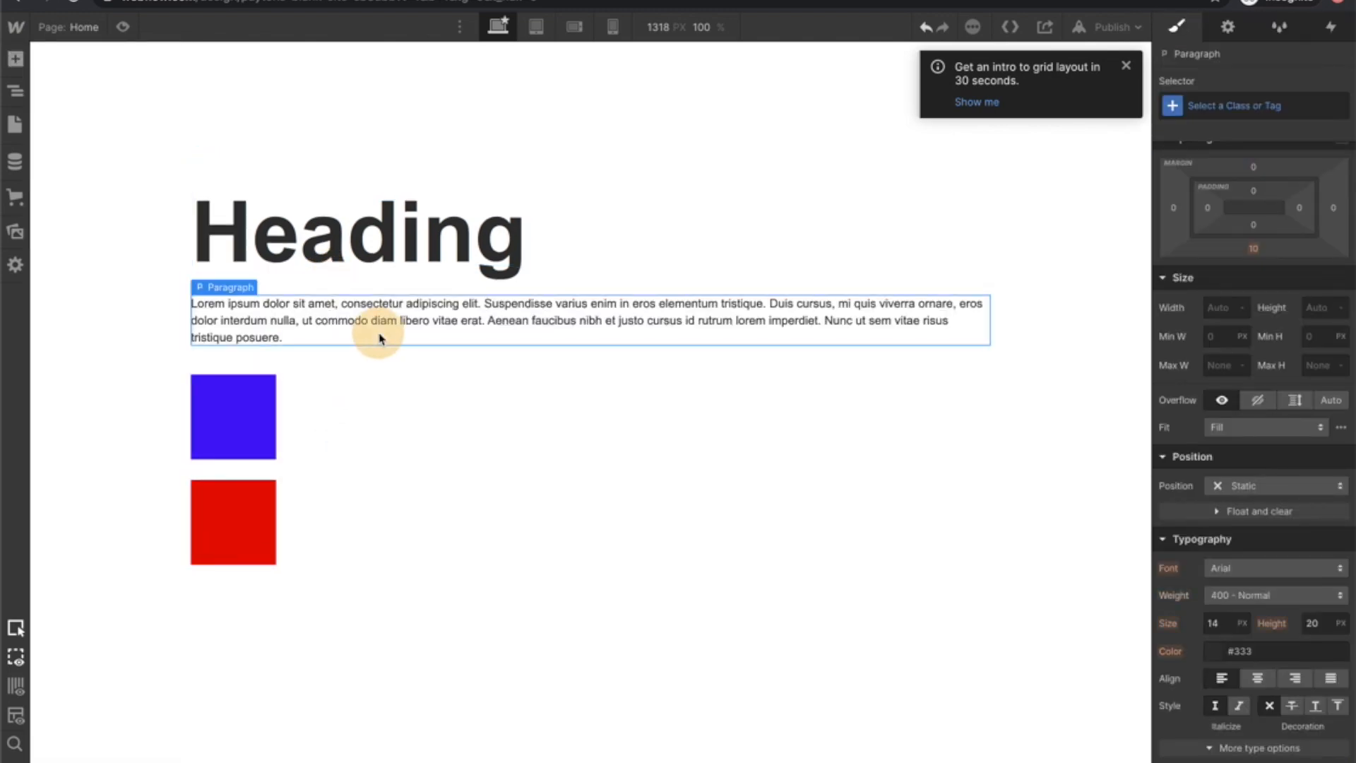
Shorten the paragraph by deleting the text from "Duis cursus" through "tristique posuere.".
{"action": "double_click", "coordinate": [552, 324]}
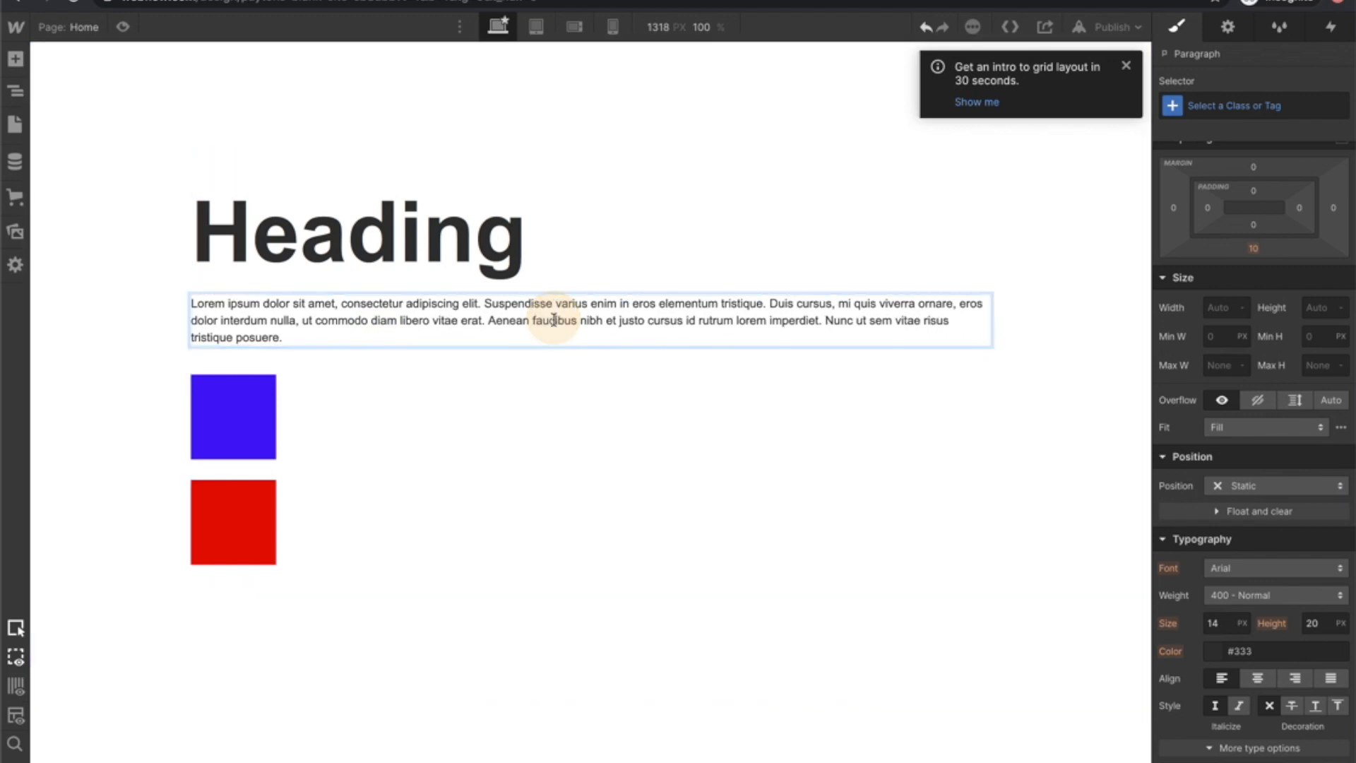
{"action": "left_click_drag", "start_coordinate": [767, 304], "coordinate": [793, 331]}
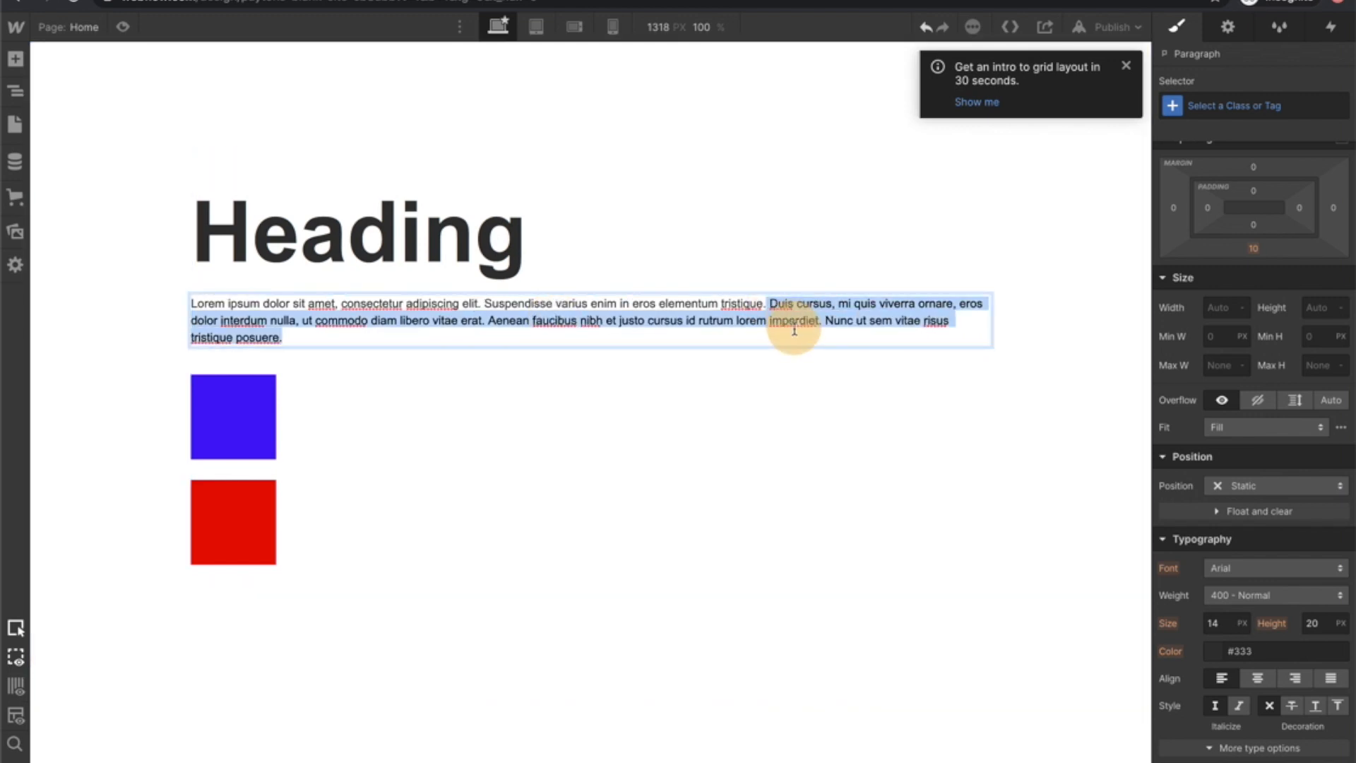
{"action": "key", "text": "BackSpace"}
{"action": "left_click", "coordinate": [760, 225]}
{"action": "left_click", "coordinate": [691, 319]}
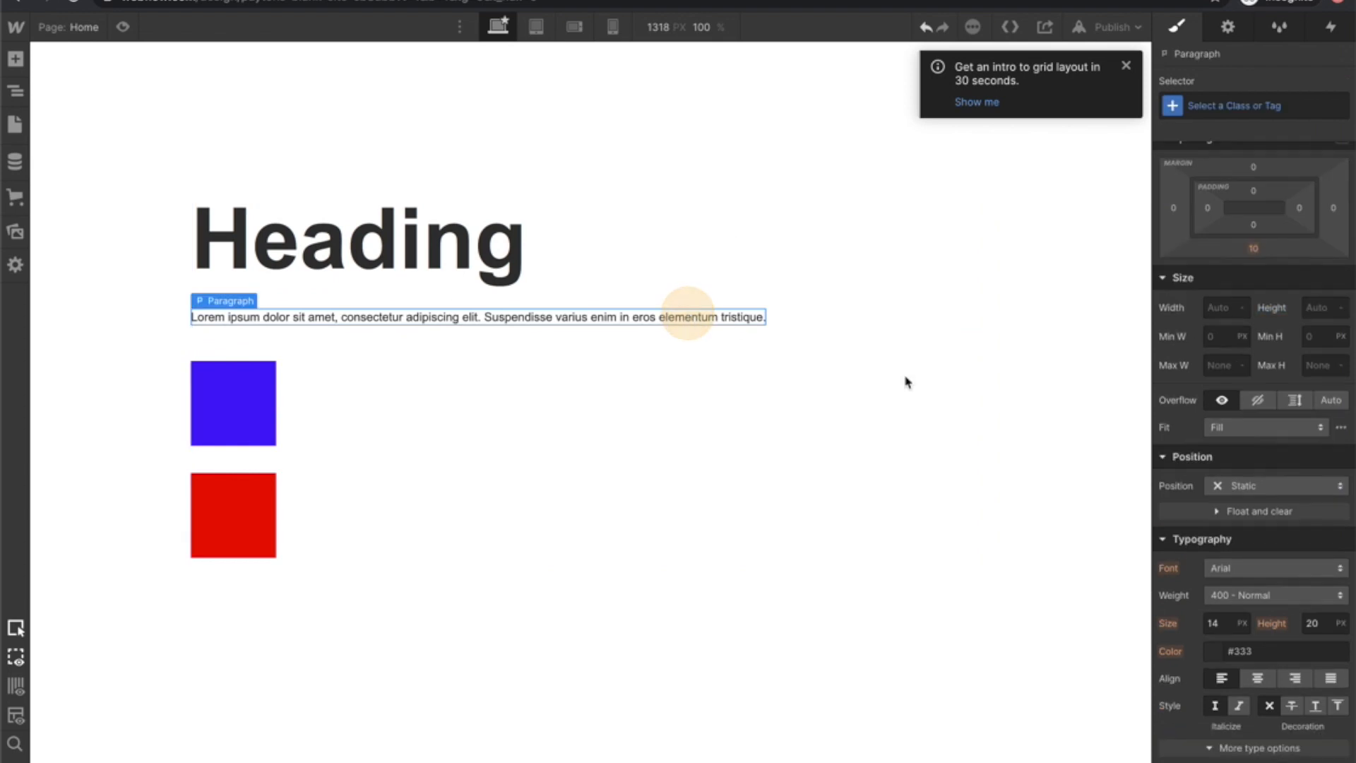
Set the paragraph's font size to 25 px.
{"action": "left_click", "coordinate": [1216, 623]}
{"action": "type", "text": "20"}
{"action": "key", "text": "Up"}
{"action": "key", "text": "Up"}
{"action": "key", "text": "Up"}
{"action": "key", "text": "Up"}
{"action": "key", "text": "Up"}
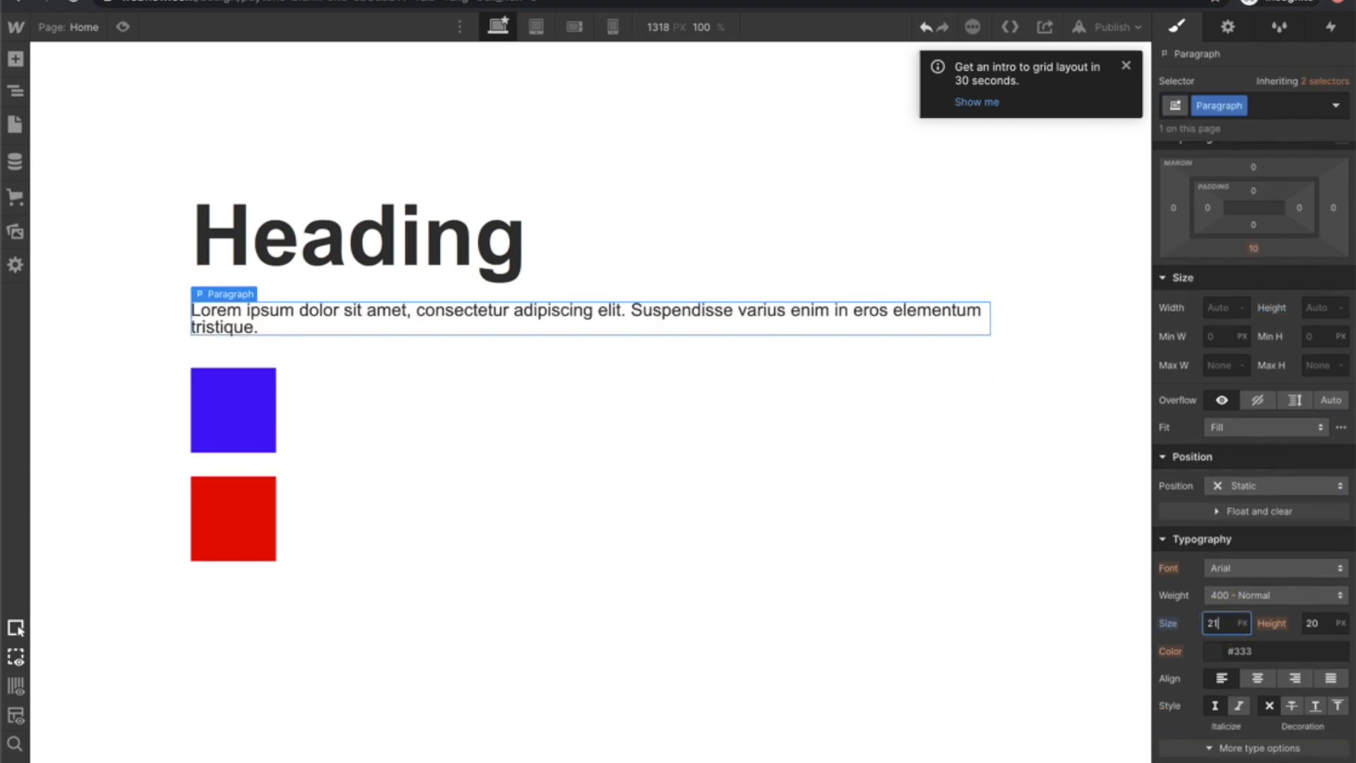
Increase the paragraph's line height to 35 px.
{"action": "left_click", "coordinate": [1331, 614]}
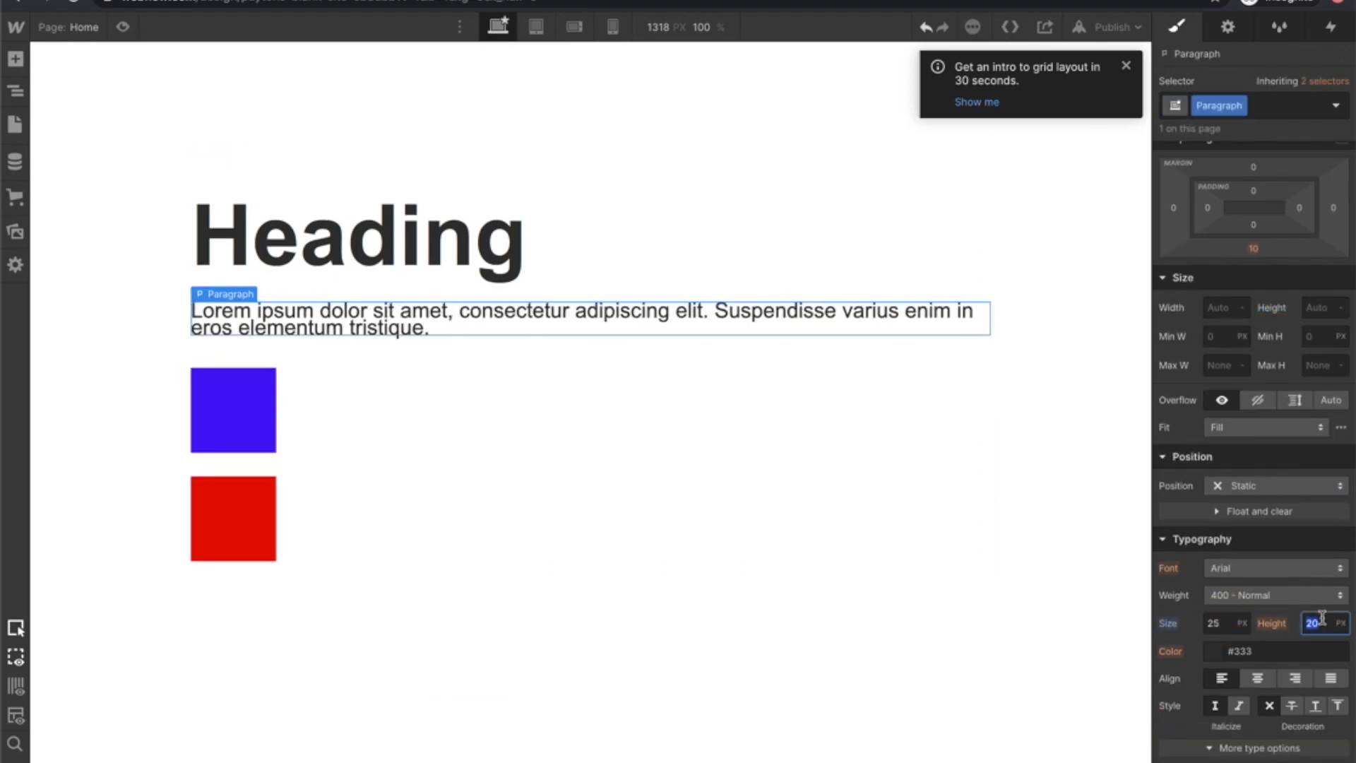
{"action": "key", "text": "Up"}
{"action": "key", "text": "Up"}
{"action": "key", "text": "Up"}
{"action": "key", "text": "Up"}
{"action": "key", "text": "Up"}
{"action": "key", "text": "Up"}
{"action": "key", "text": "Up"}
{"action": "key", "text": "Up"}
{"action": "key", "text": "Up"}
{"action": "key", "text": "Up"}
{"action": "key", "text": "Up"}
{"action": "key", "text": "Up"}
{"action": "key", "text": "Up"}
{"action": "key", "text": "Up"}
{"action": "key", "text": "Up"}
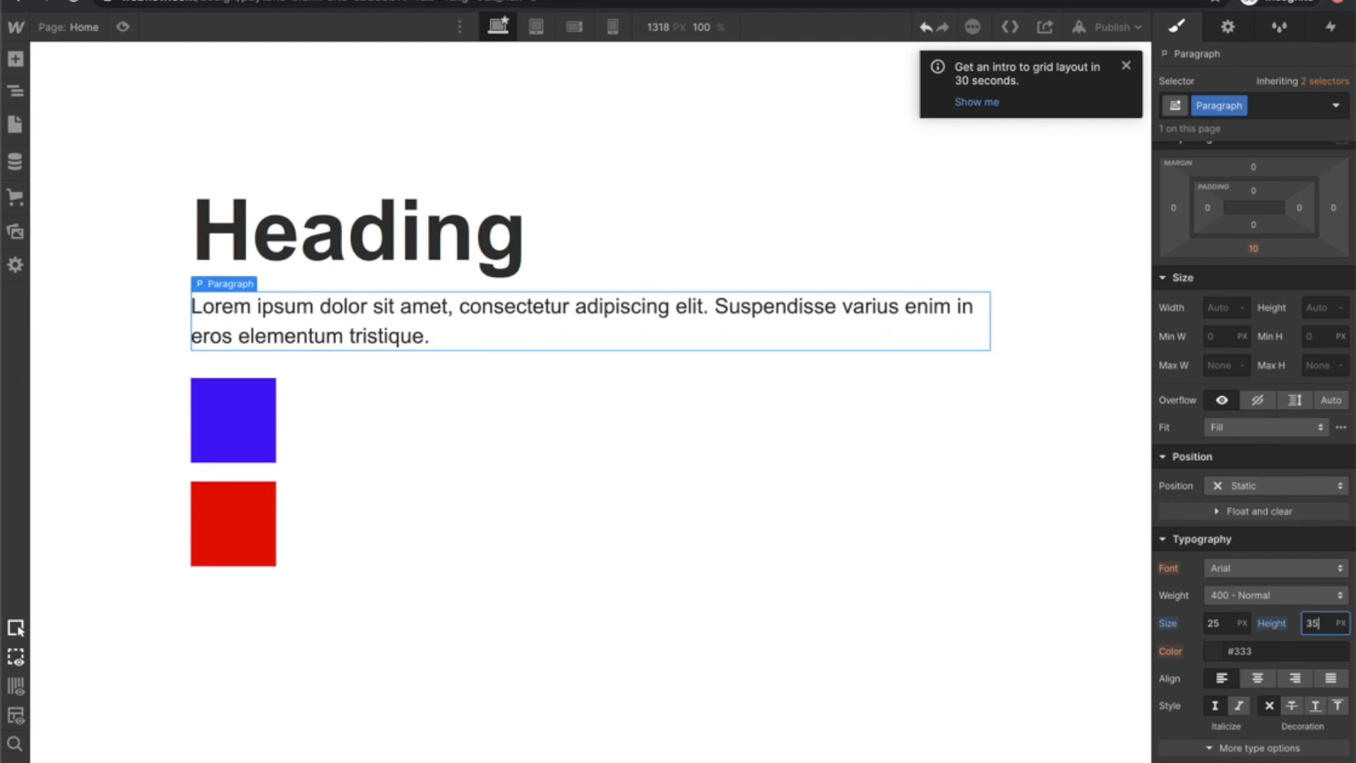
{"action": "left_click", "coordinate": [426, 503]}
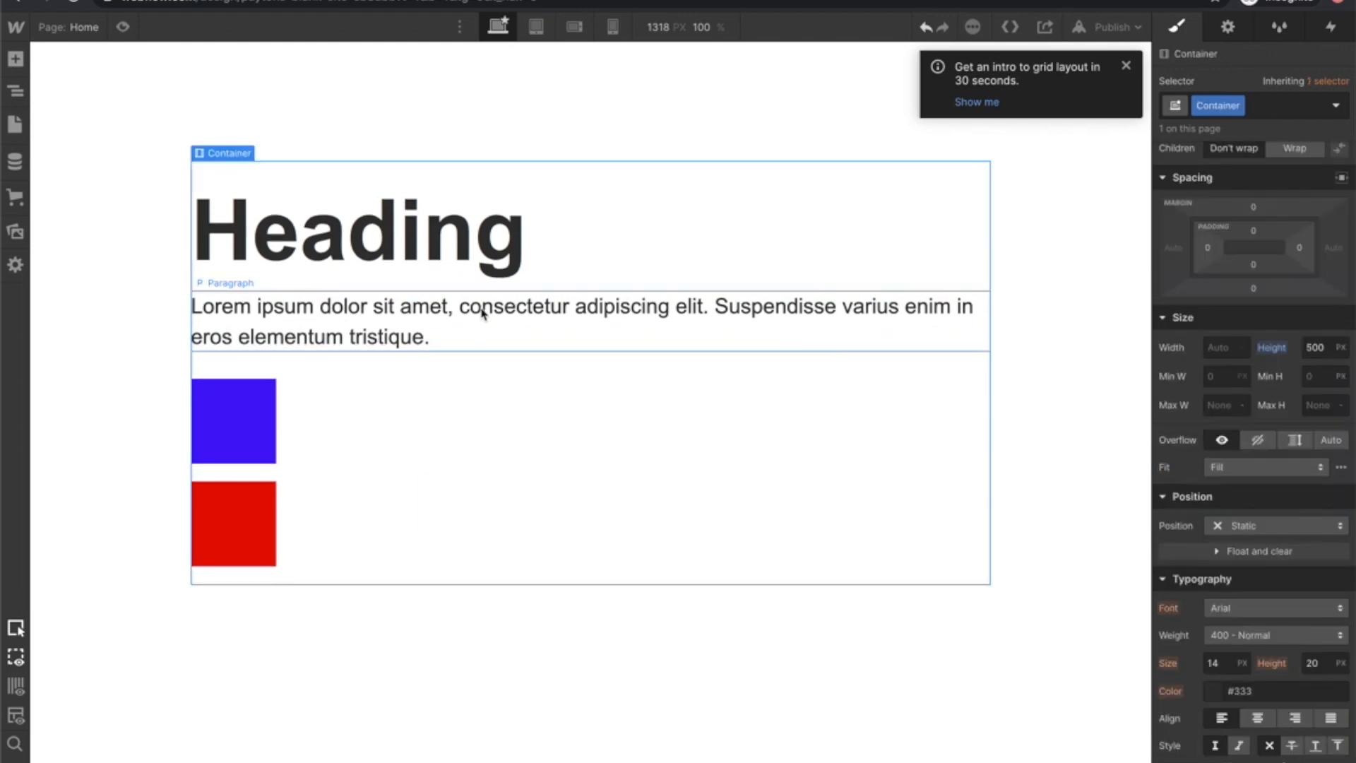
Set the heading's bottom margin to 39 px and its padding to 0 on all four sides.
{"action": "left_click", "coordinate": [448, 239]}
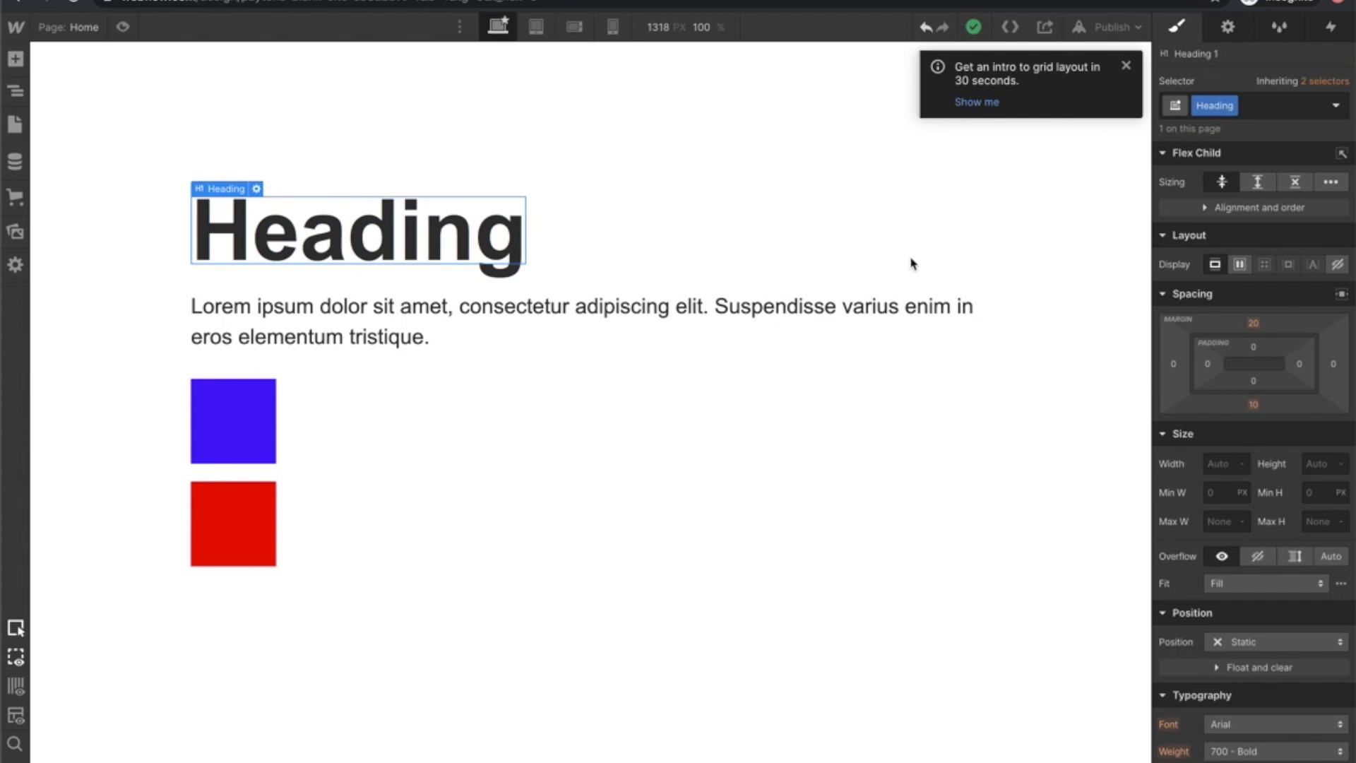
{"action": "left_click_drag", "start_coordinate": [1253, 324], "coordinate": [1260, 332]}
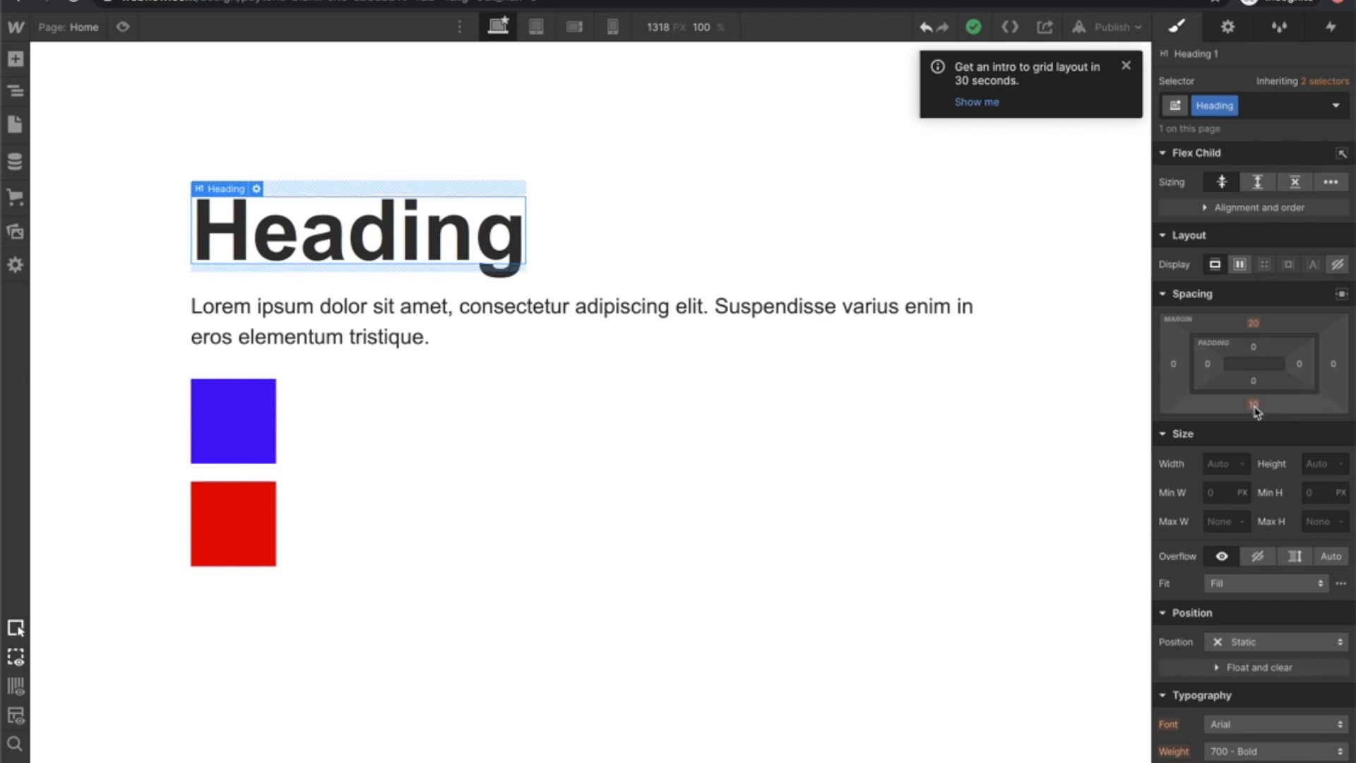
{"action": "left_click_drag", "start_coordinate": [1253, 407], "coordinate": [1266, 433]}
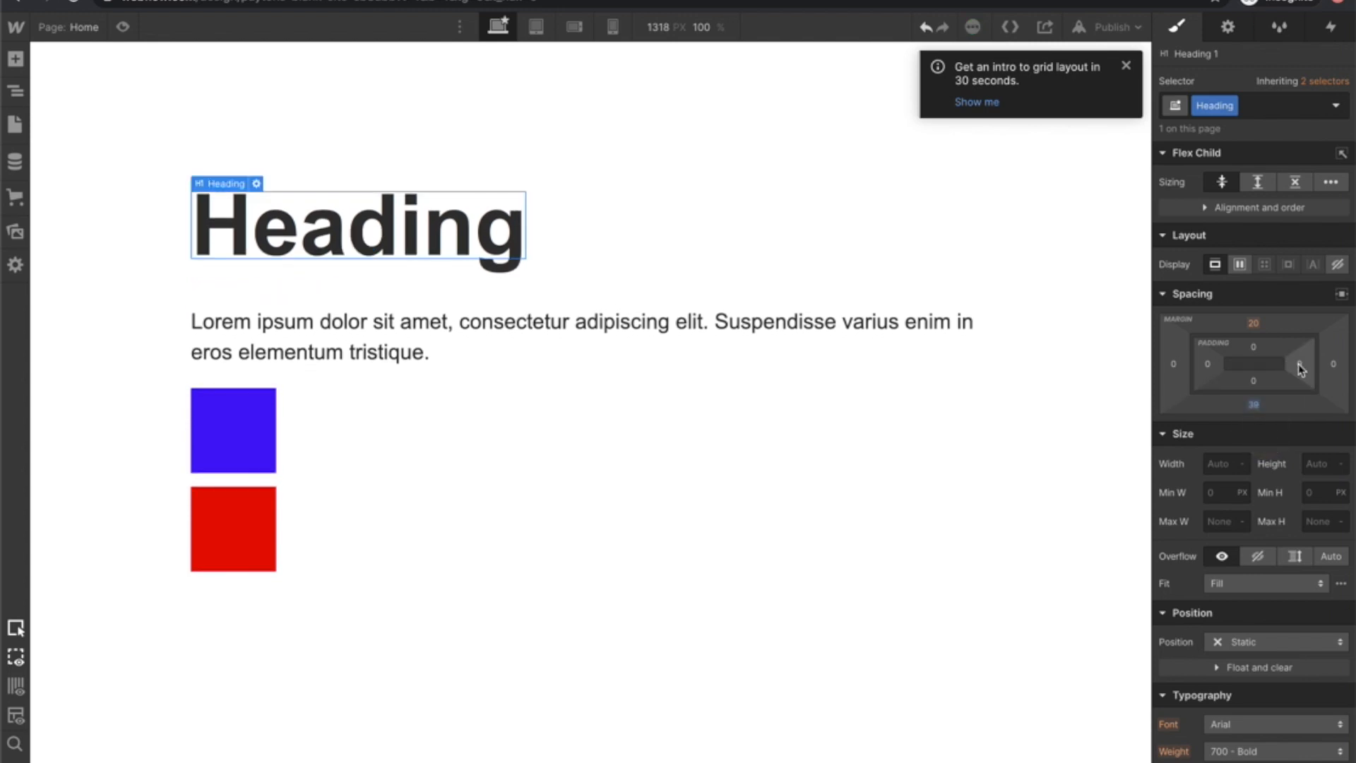
{"action": "left_click_drag", "start_coordinate": [1303, 374], "coordinate": [1180, 370]}
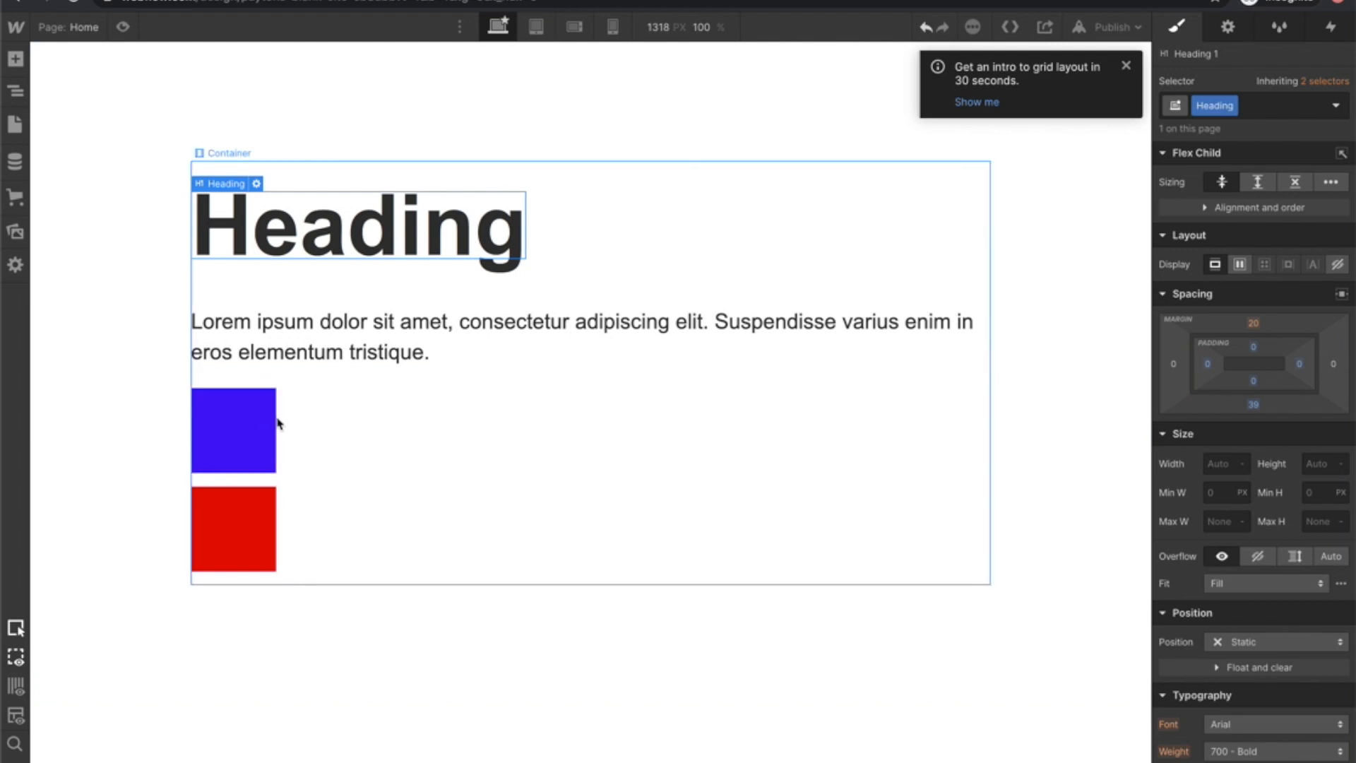
Move the heading into the red div block and set that block's width and height to Auto.
{"action": "left_click_drag", "start_coordinate": [366, 223], "coordinate": [253, 546]}
{"action": "left_click", "coordinate": [266, 459]}
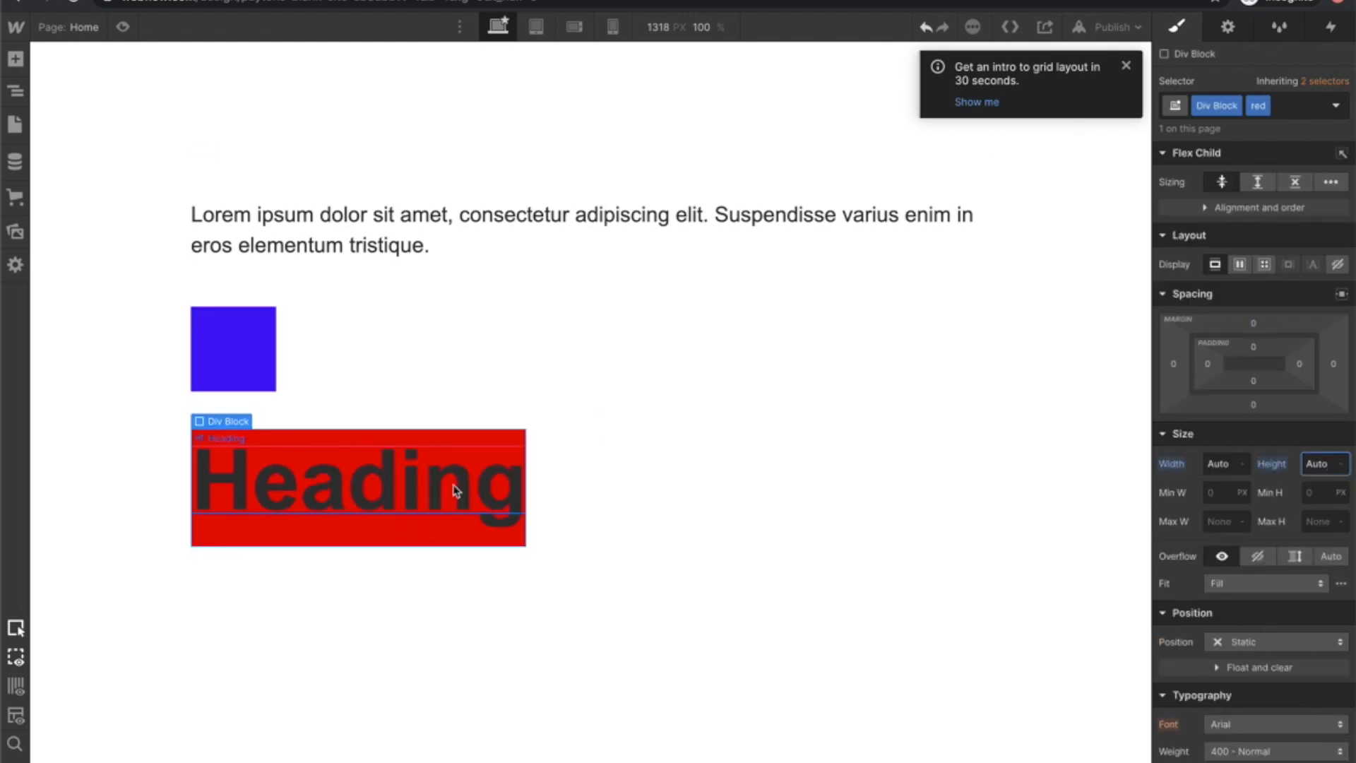
{"action": "left_click", "coordinate": [393, 536]}
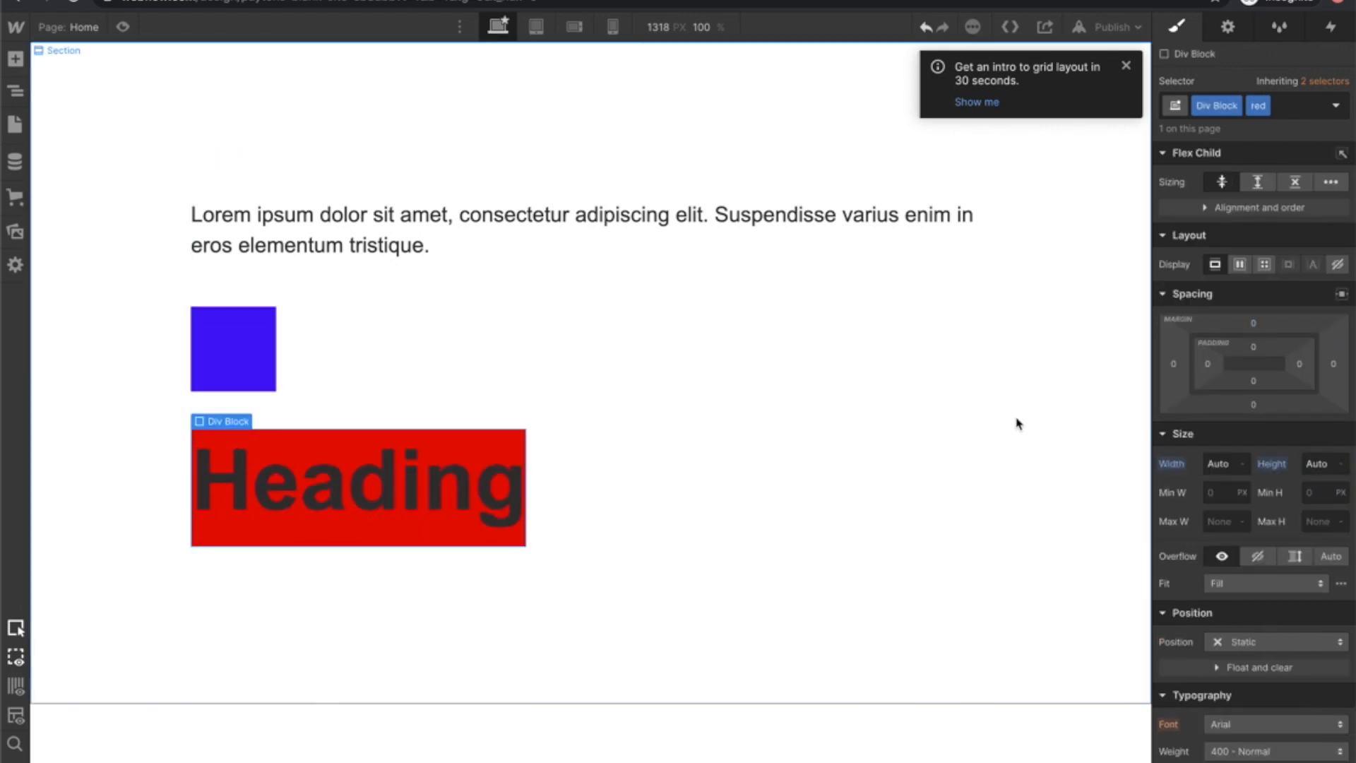
Set the red div block's padding to 84 px on all four sides.
{"action": "left_click_drag", "start_coordinate": [1302, 368], "coordinate": [1235, 356]}
{"action": "left_click", "coordinate": [521, 454]}
{"action": "left_click", "coordinate": [645, 391]}
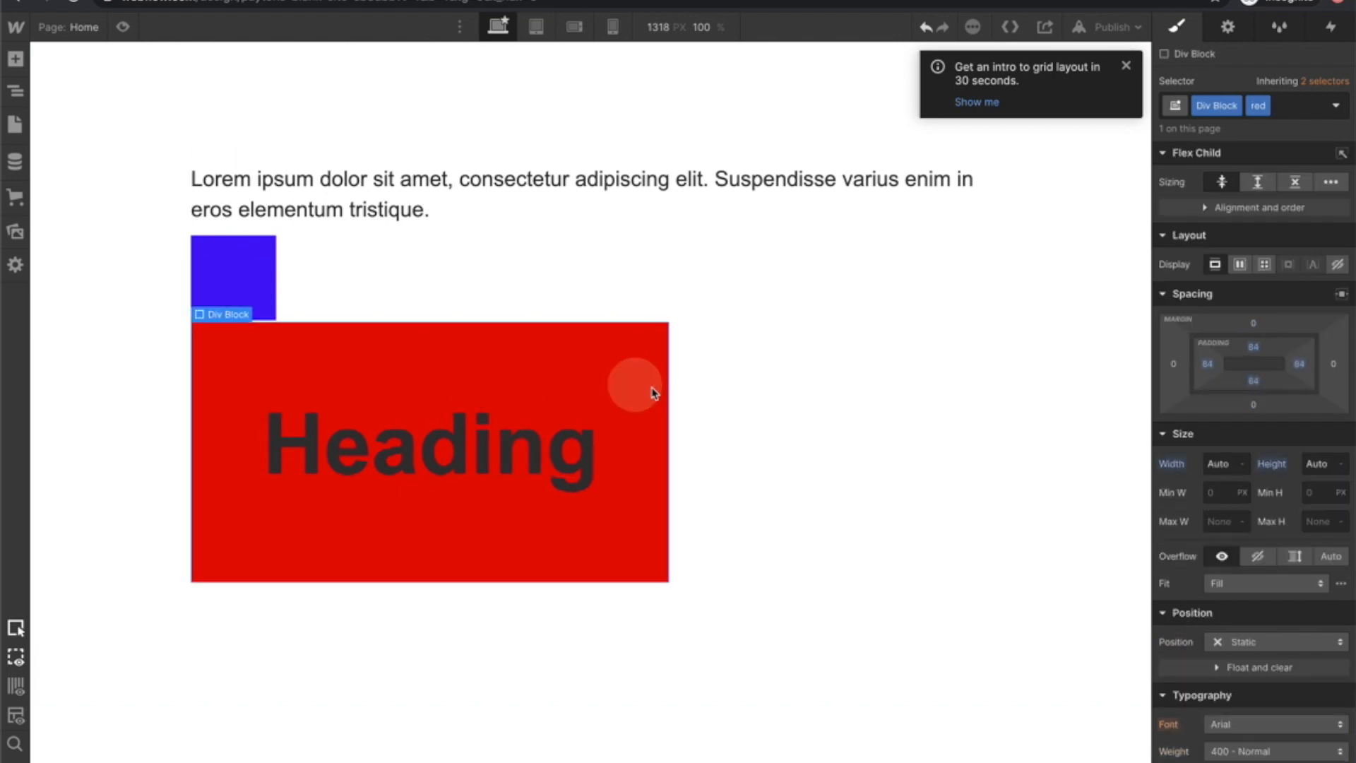
Move the heading out of the red div block and back above the paragraph.
{"action": "left_click", "coordinate": [469, 460]}
{"action": "left_click_drag", "start_coordinate": [353, 254], "coordinate": [332, 176]}
{"action": "key", "text": "d"}
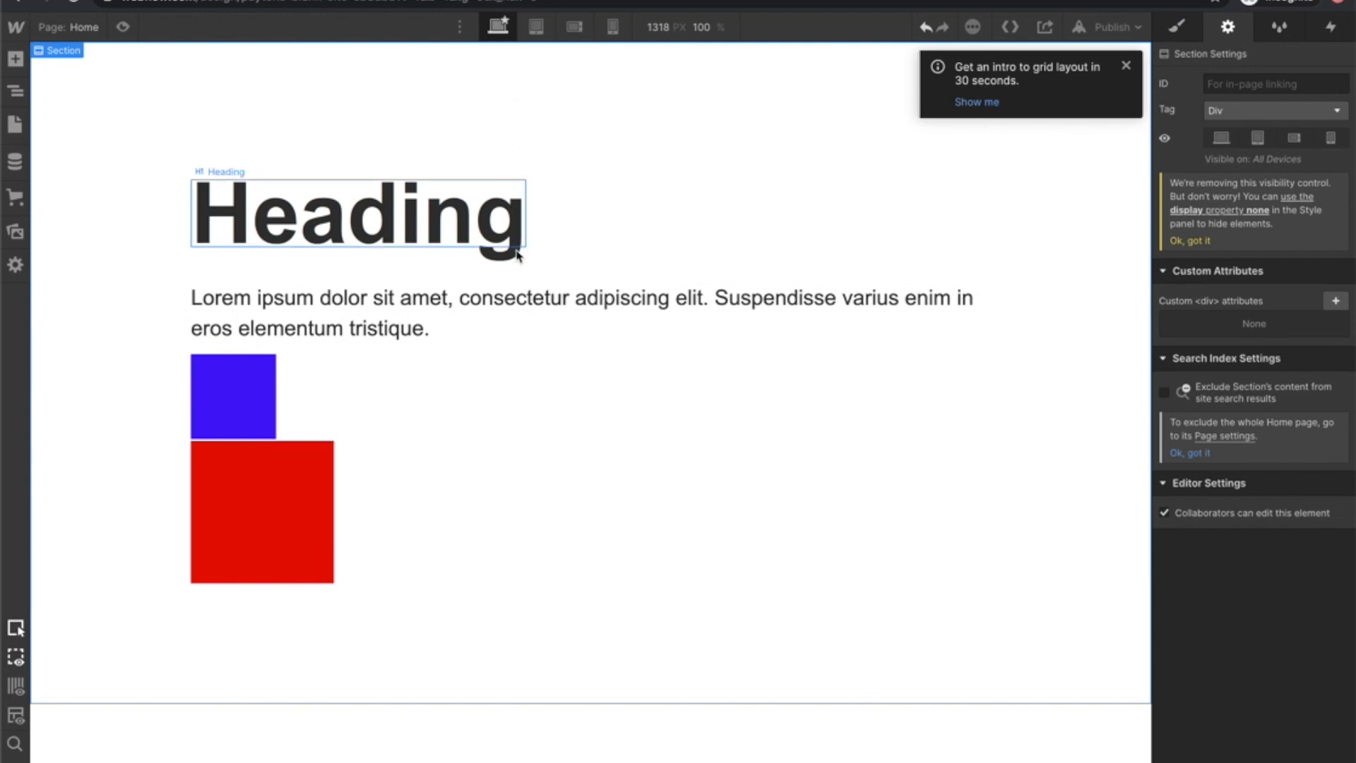
Examine the heading's style options, from spacing and size through position and typography to backgrounds and borders.
{"action": "left_click", "coordinate": [1177, 27]}
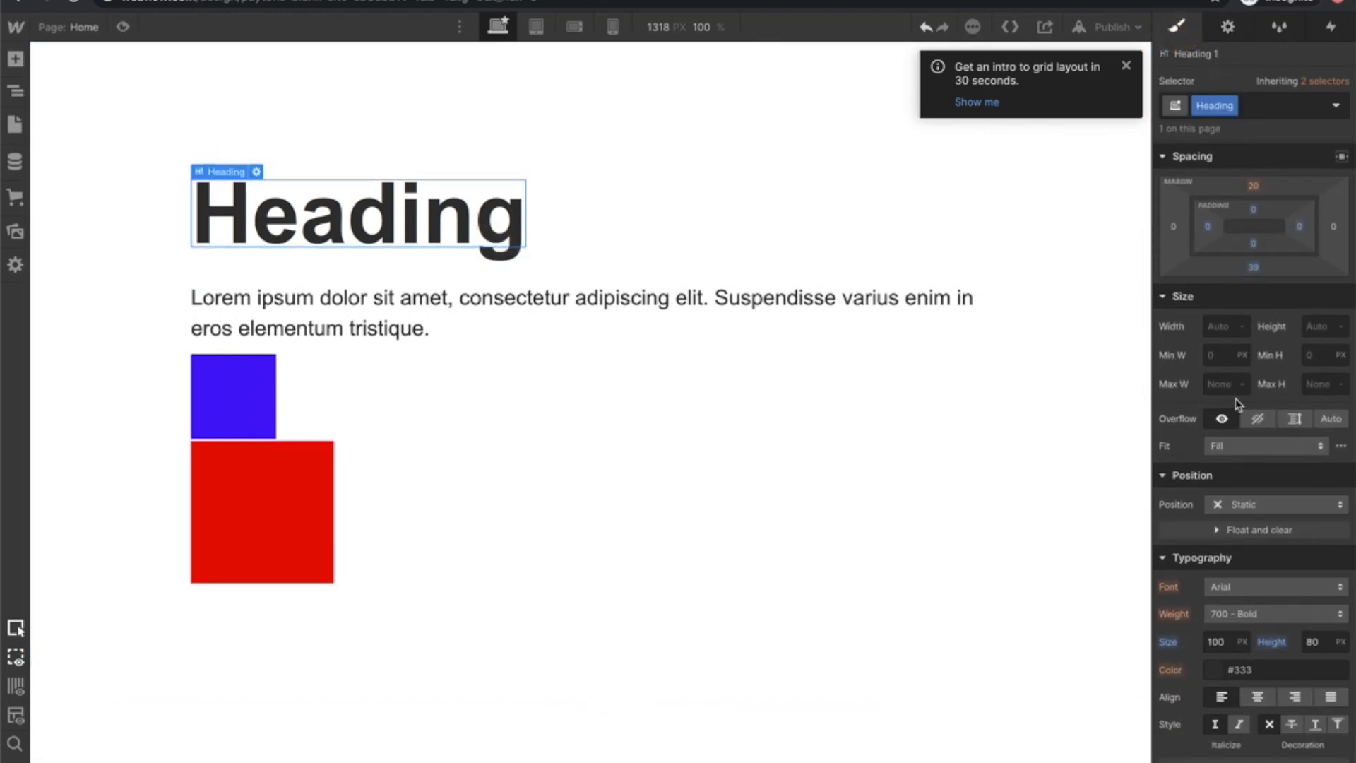
{"action": "scroll", "coordinate": [1237, 404], "scroll_direction": "down", "scroll_amount": 1}
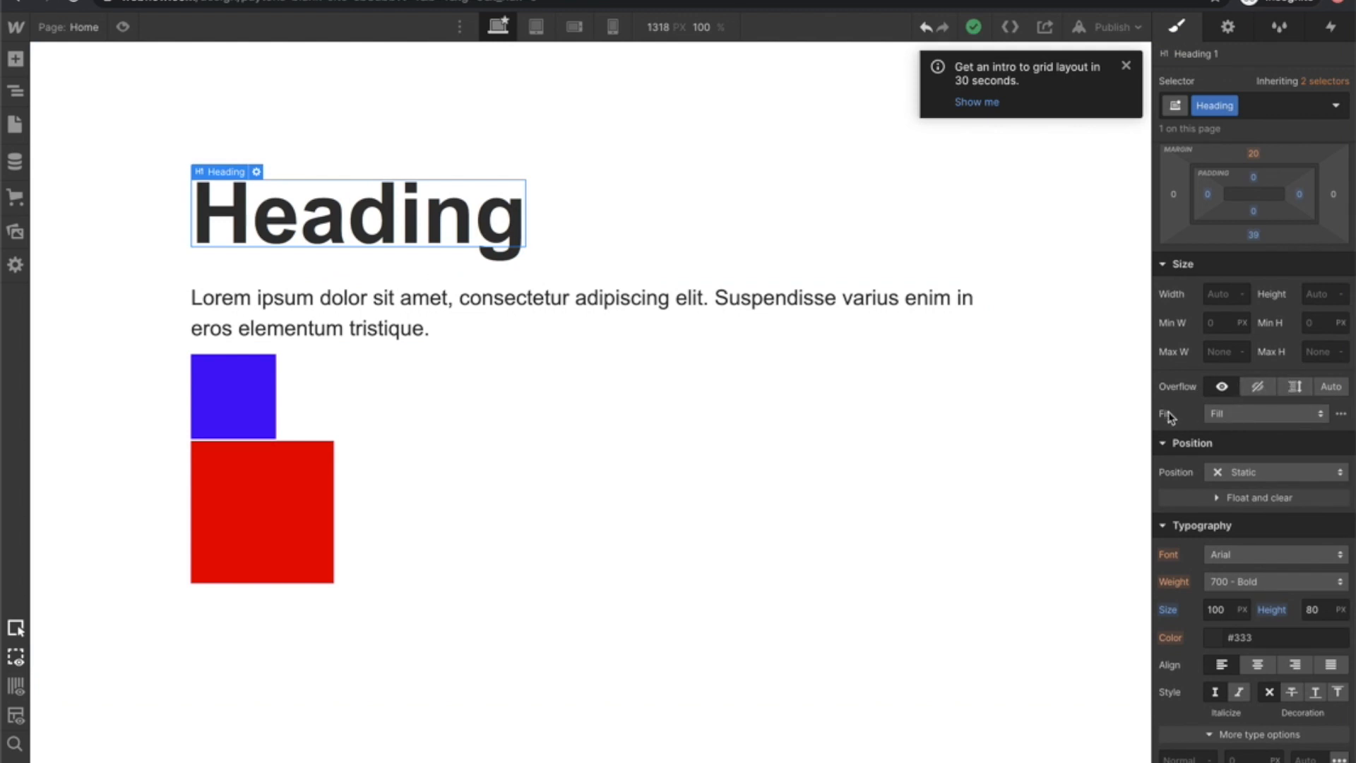
{"action": "scroll", "coordinate": [1191, 512], "scroll_direction": "down", "scroll_amount": 1}
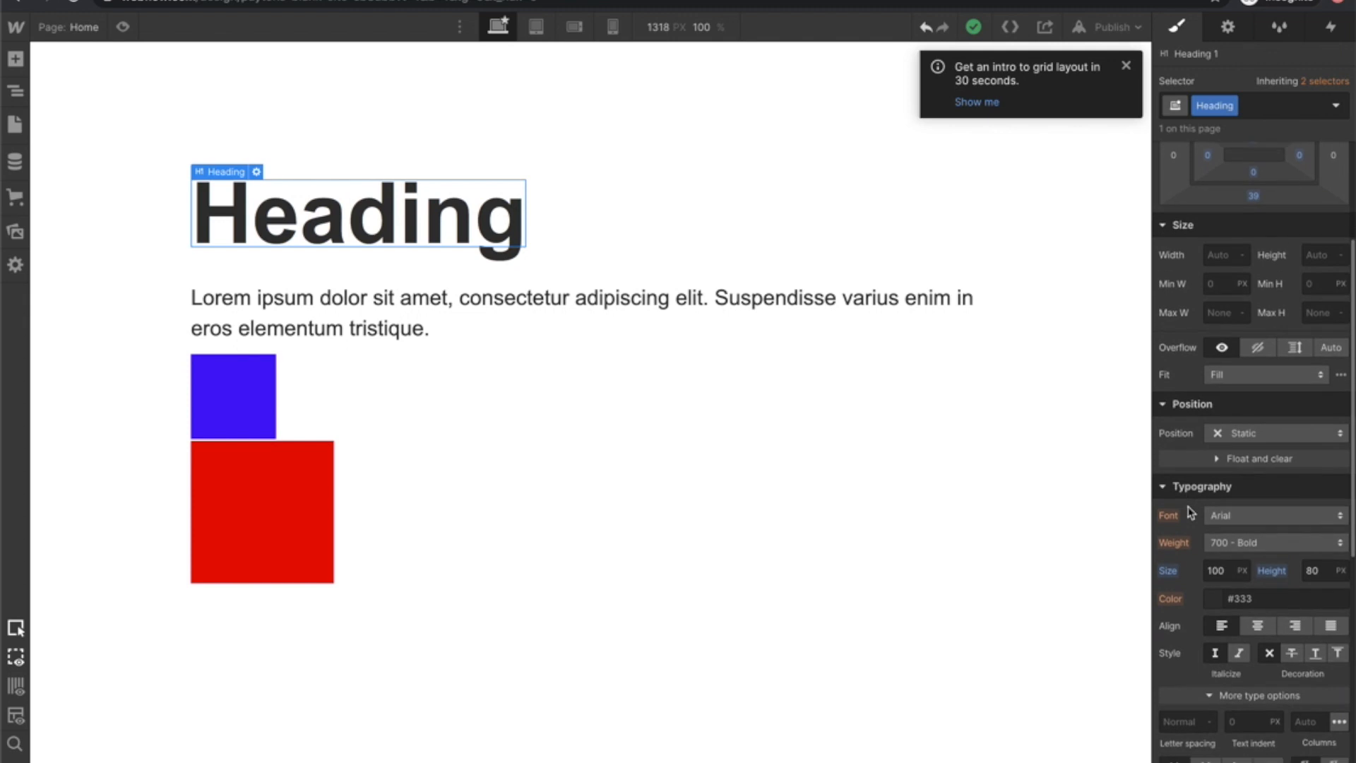
{"action": "scroll", "coordinate": [1190, 512], "scroll_direction": "down", "scroll_amount": 2}
{"action": "scroll", "coordinate": [1191, 438], "scroll_direction": "down", "scroll_amount": 2}
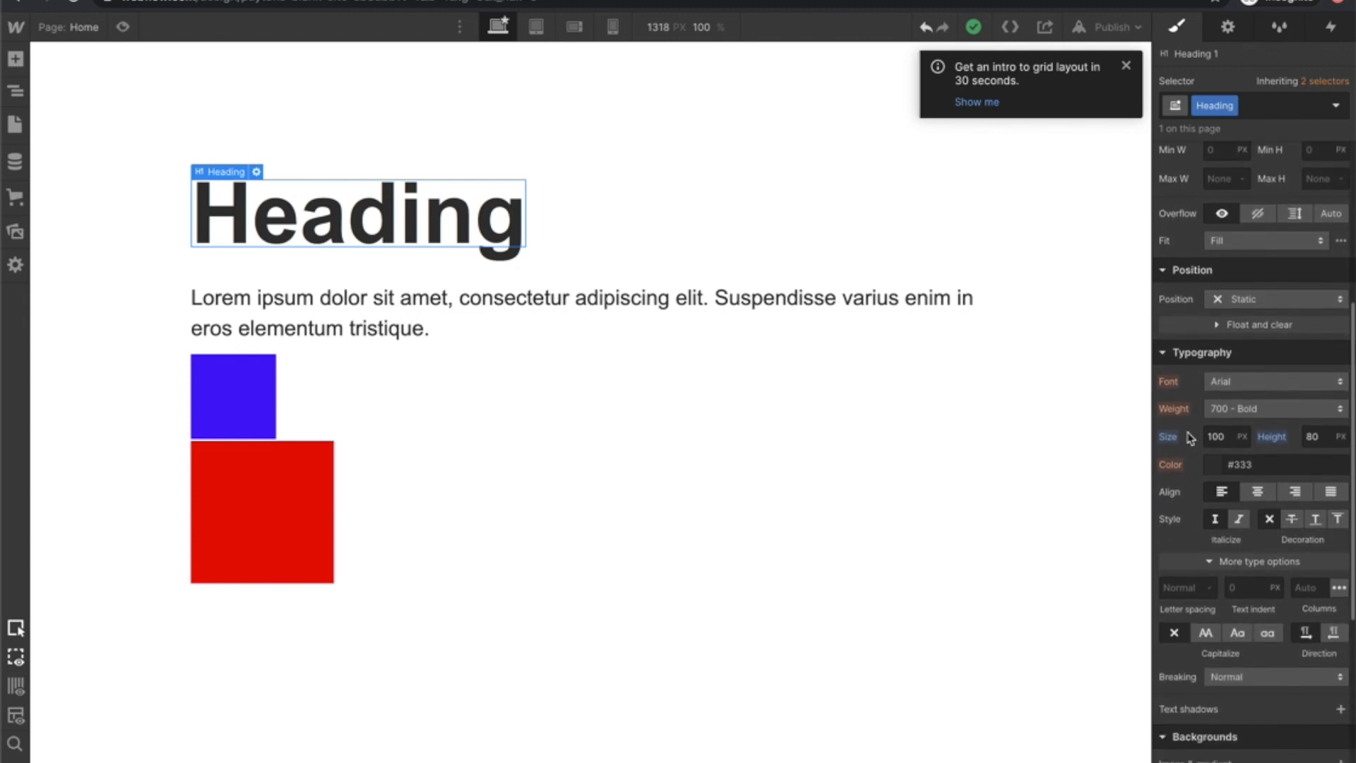
{"action": "scroll", "coordinate": [1234, 519], "scroll_direction": "down", "scroll_amount": 1}
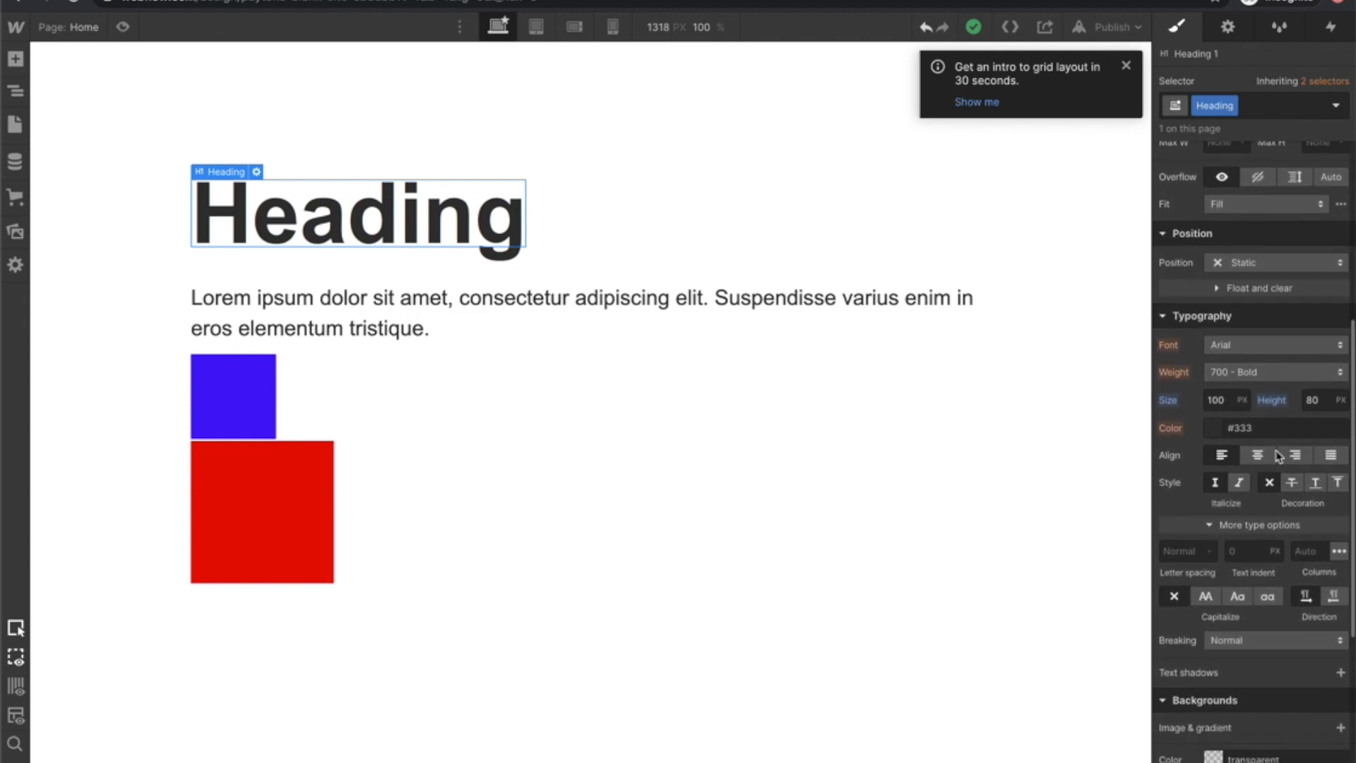
{"action": "scroll", "coordinate": [1234, 502], "scroll_direction": "down", "scroll_amount": 5}
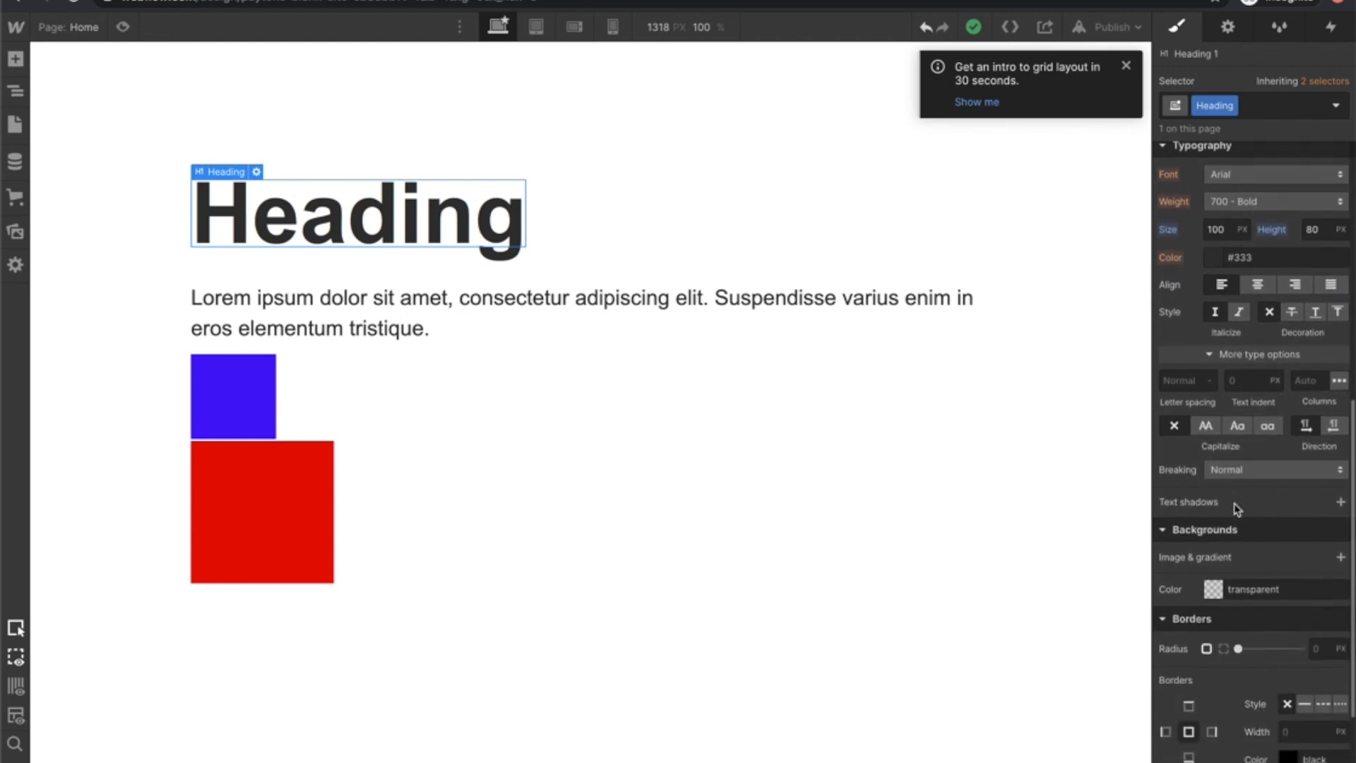
{"action": "scroll", "coordinate": [1234, 503], "scroll_direction": "down", "scroll_amount": 2}
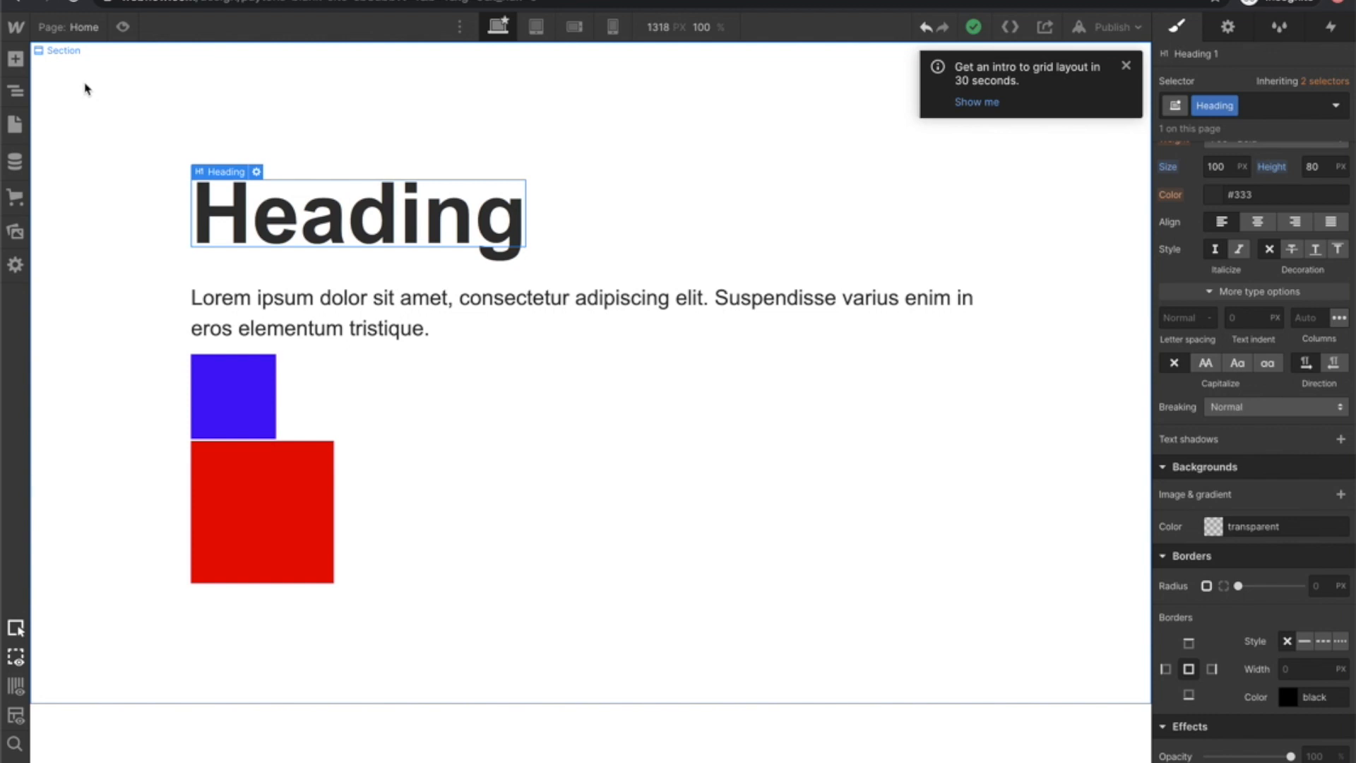
Add an Image element below the paragraph, at the blue div block's place in the container.
{"action": "left_click", "coordinate": [288, 486]}
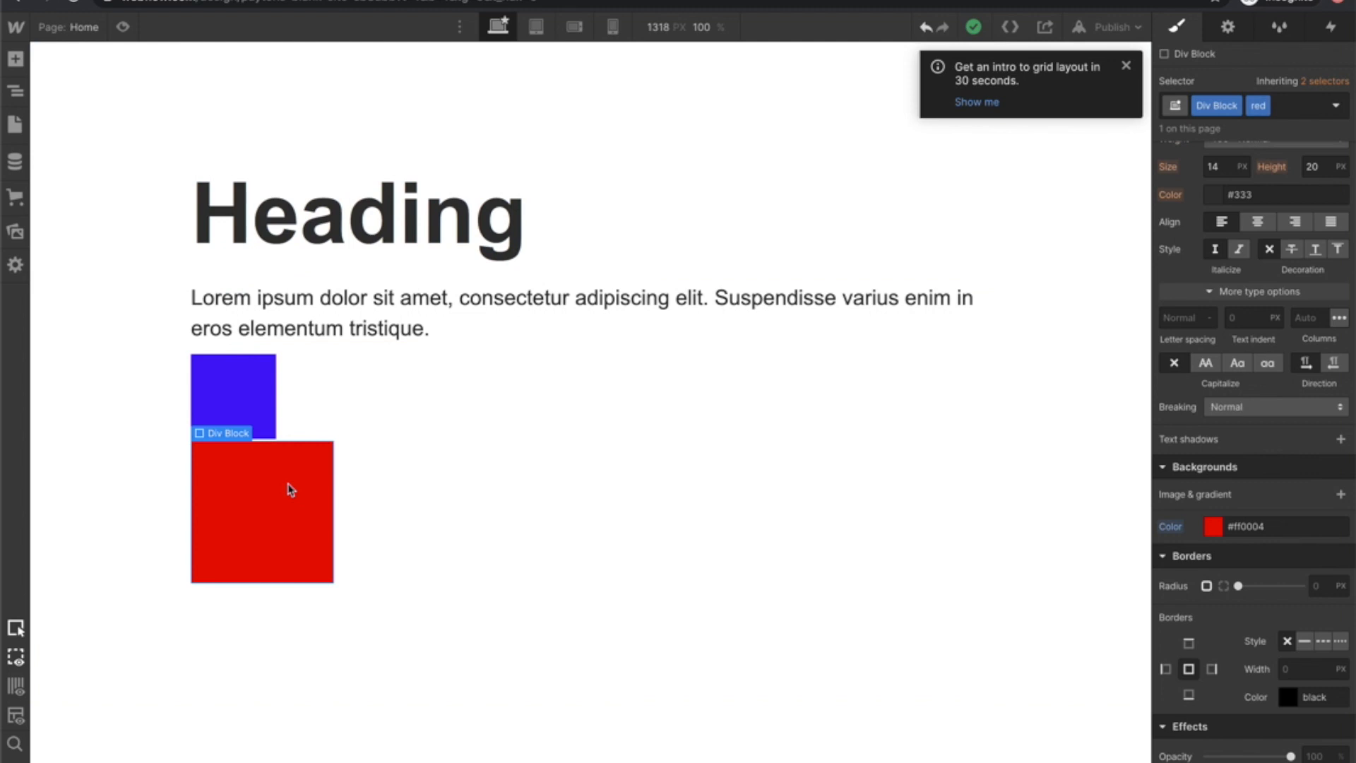
{"action": "left_click", "coordinate": [15, 58]}
{"action": "scroll", "coordinate": [71, 494], "scroll_direction": "down", "scroll_amount": 5}
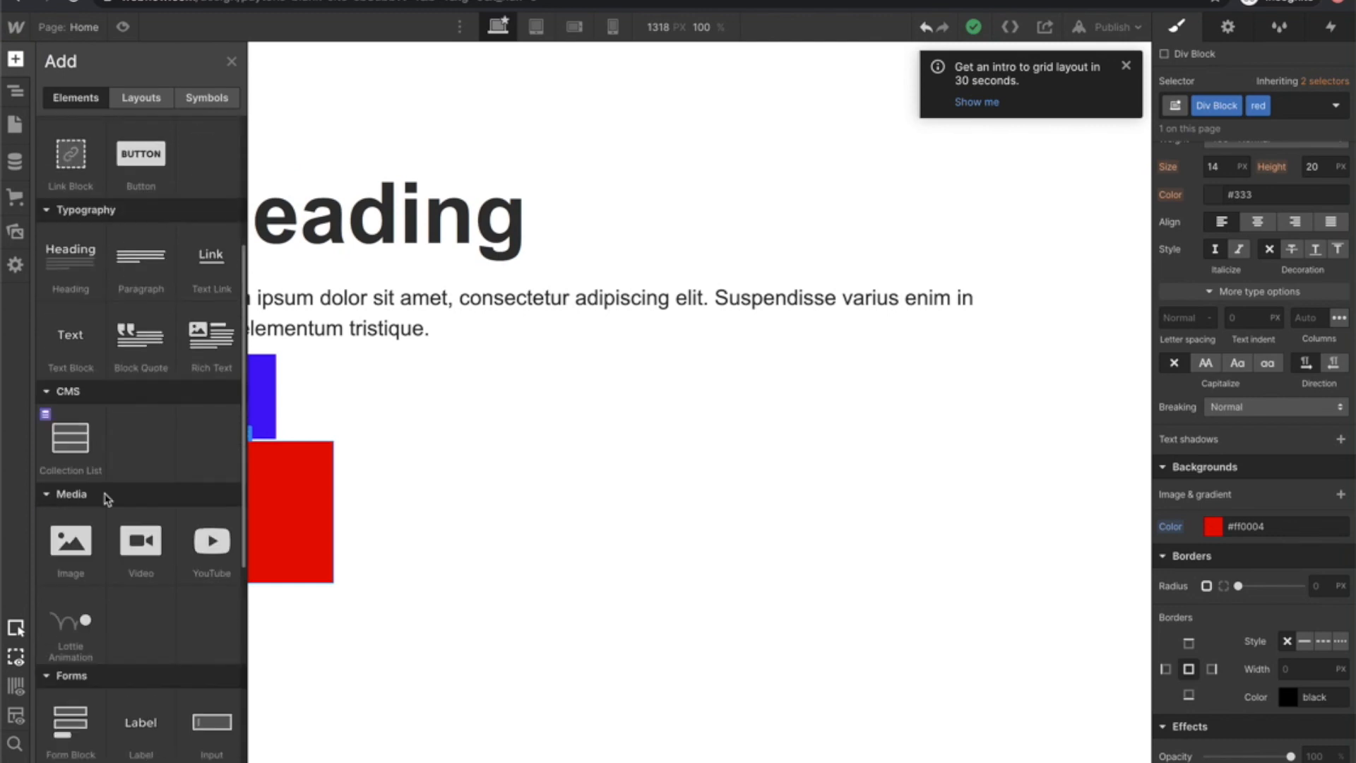
{"action": "left_click_drag", "start_coordinate": [74, 504], "coordinate": [422, 411]}
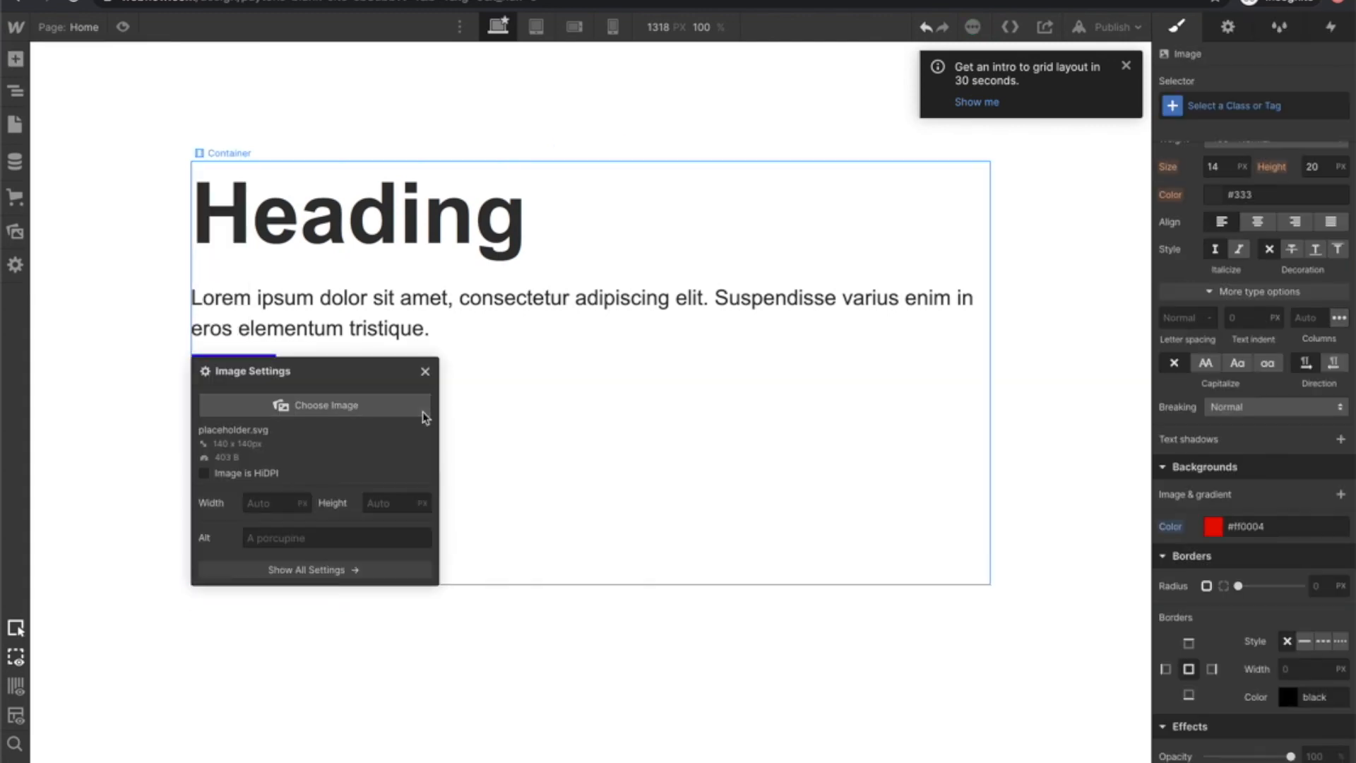
Upload mountain.jpg to the site's assets, use it as the new image's picture and close the image settings.
{"action": "left_click", "coordinate": [320, 412]}
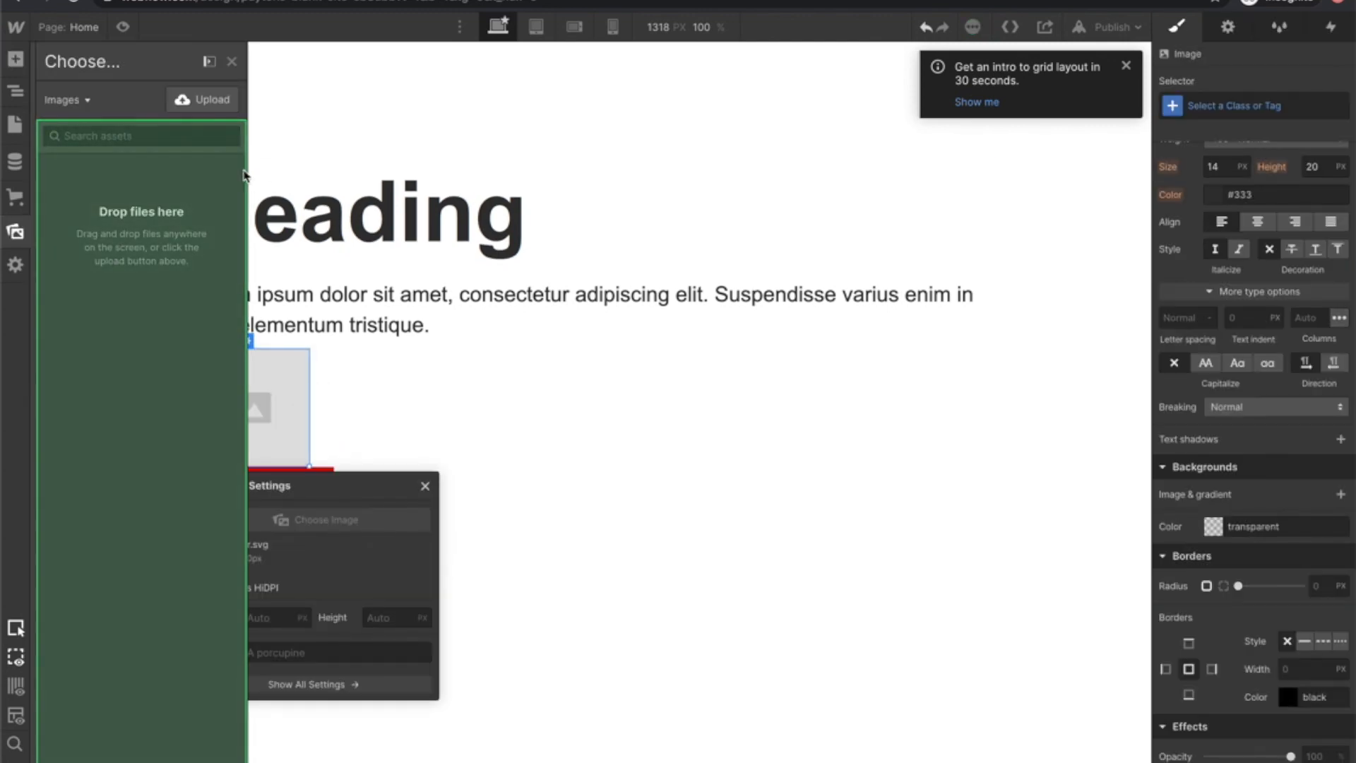
{"action": "left_click", "coordinate": [209, 104]}
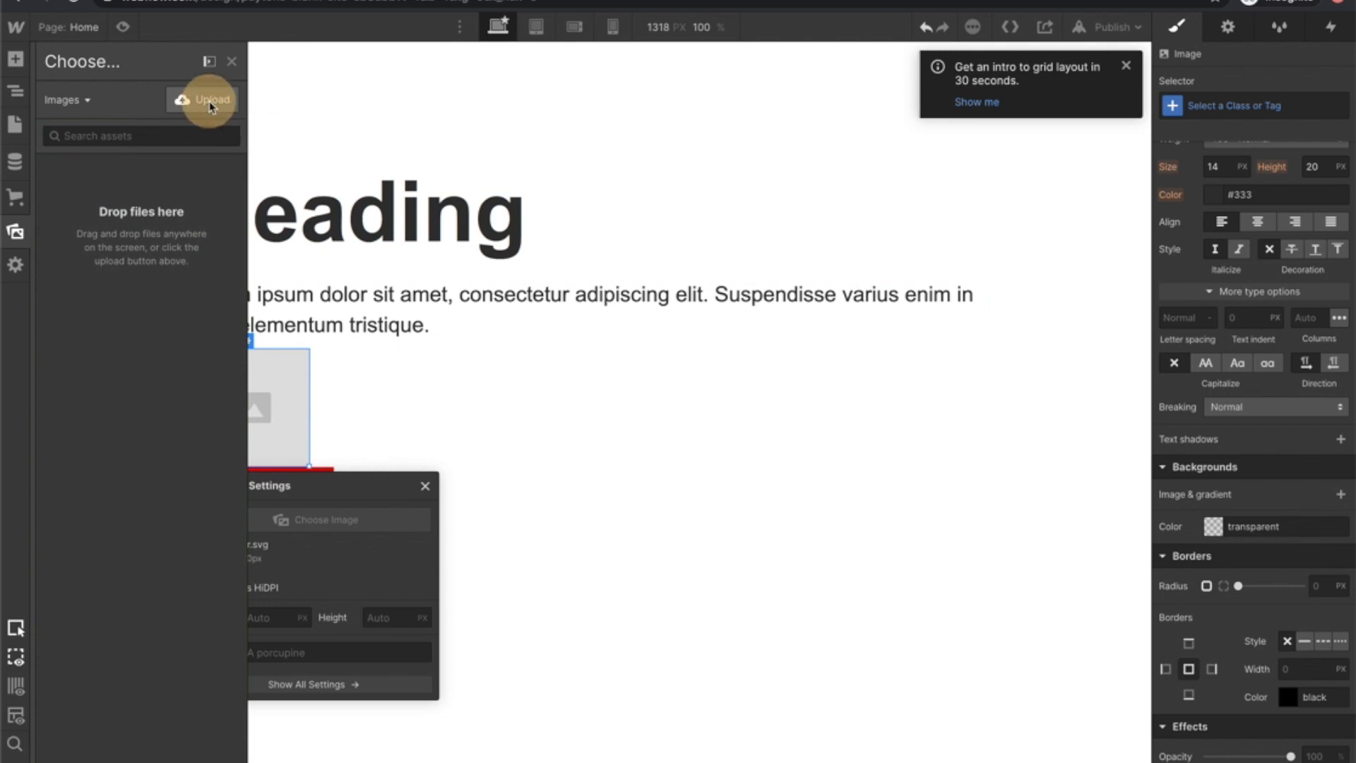
{"action": "left_click", "coordinate": [404, 77]}
{"action": "double_click", "coordinate": [404, 76]}
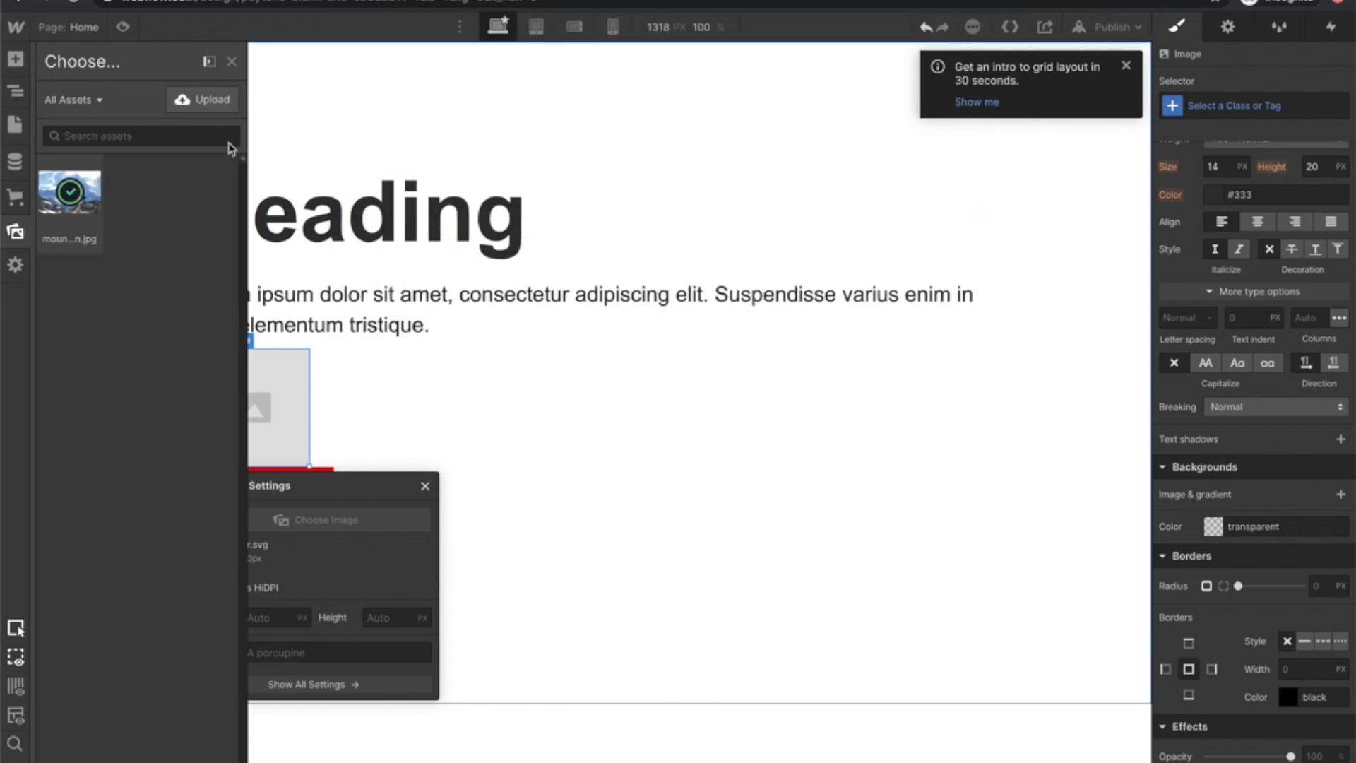
{"action": "left_click", "coordinate": [69, 192]}
{"action": "scroll", "coordinate": [584, 333], "scroll_direction": "down", "scroll_amount": 2}
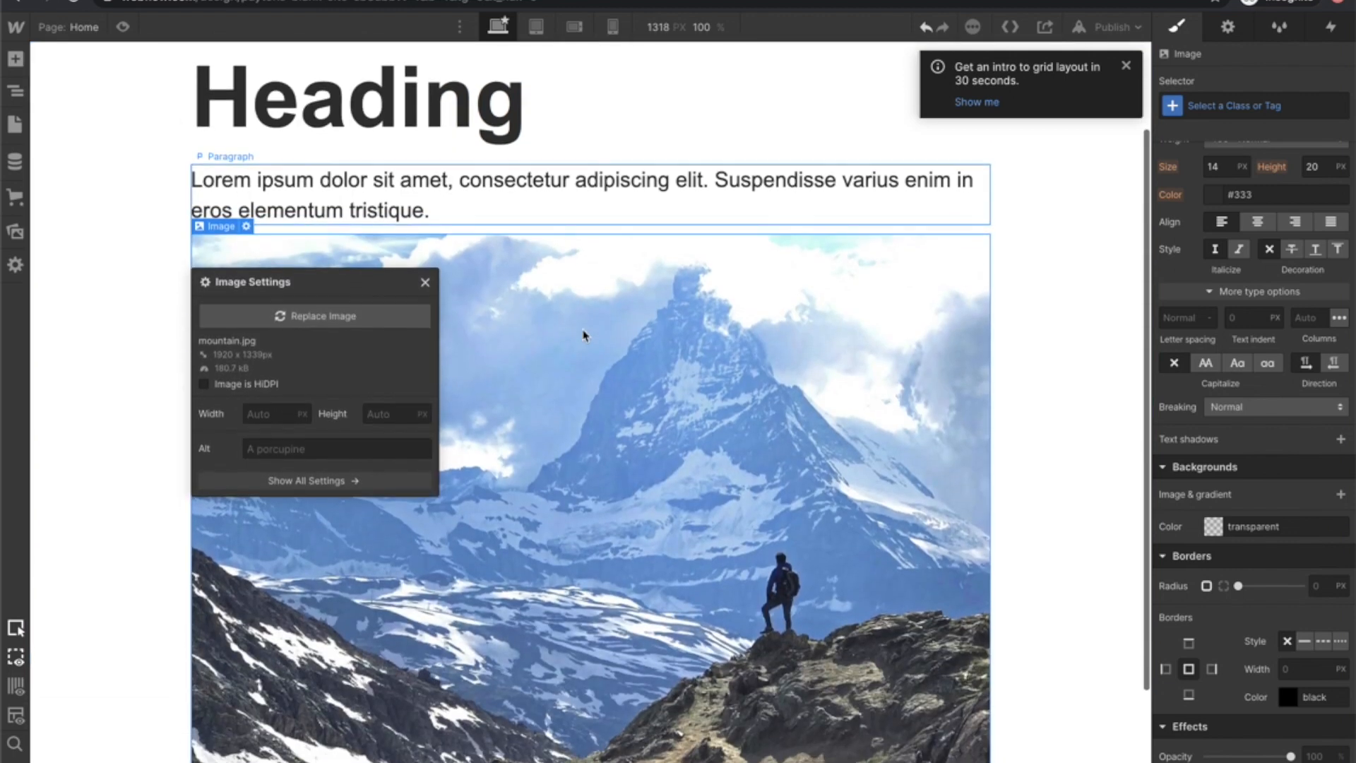
{"action": "left_click", "coordinate": [1075, 291]}
{"action": "scroll", "coordinate": [810, 355], "scroll_direction": "down", "scroll_amount": 1}
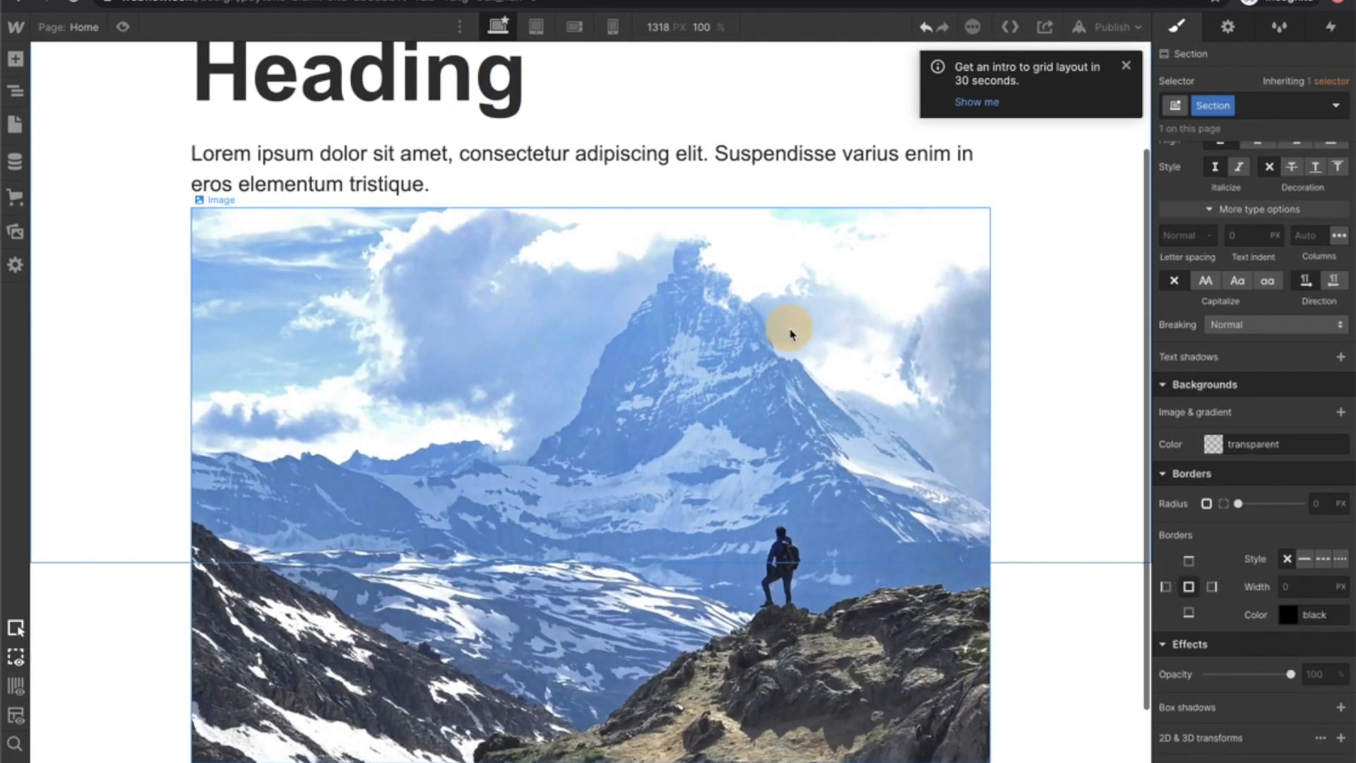
Shrink the mountain image proportionally from its corner to about half the container's width.
{"action": "left_click", "coordinate": [790, 334]}
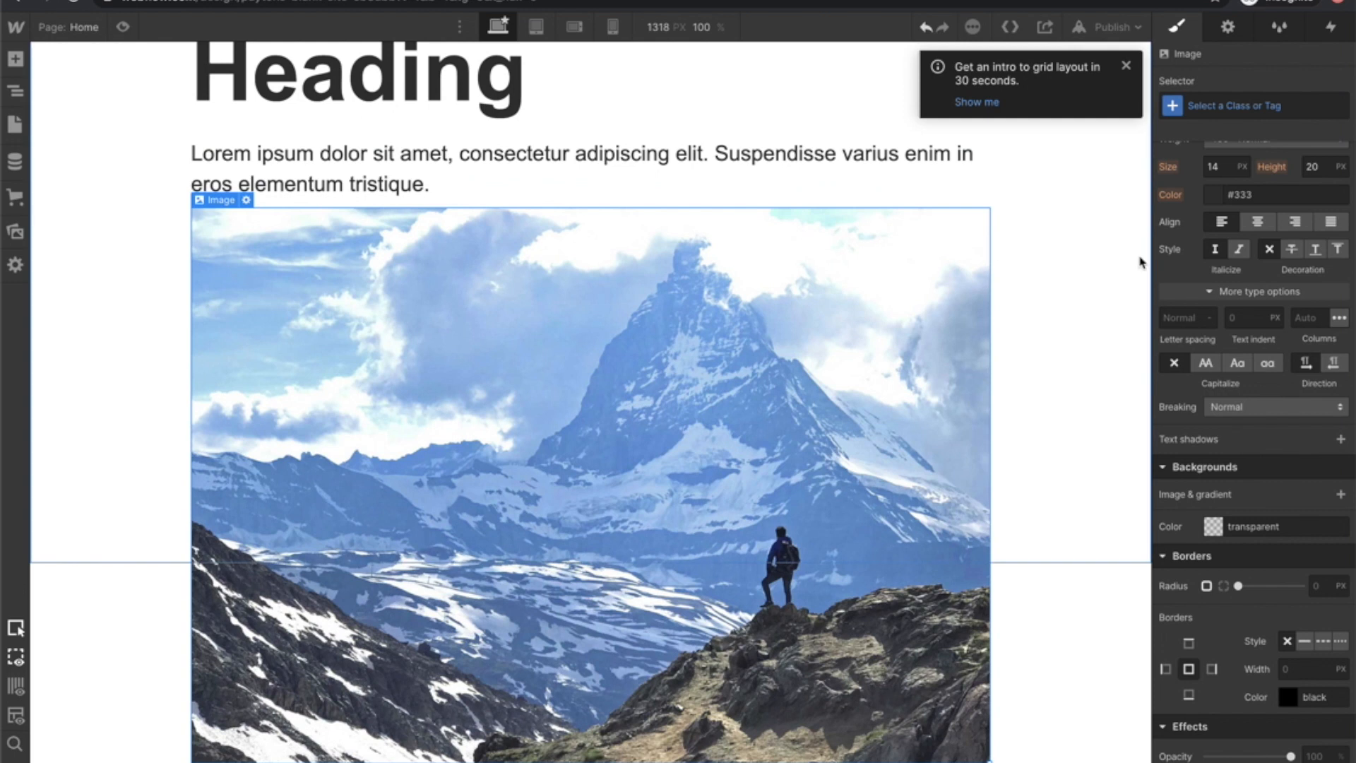
{"action": "scroll", "coordinate": [1003, 593], "scroll_direction": "down", "scroll_amount": 1}
{"action": "left_click_drag", "start_coordinate": [989, 712], "coordinate": [586, 462]}
{"action": "scroll", "coordinate": [1312, 257], "scroll_direction": "up", "scroll_amount": 6}
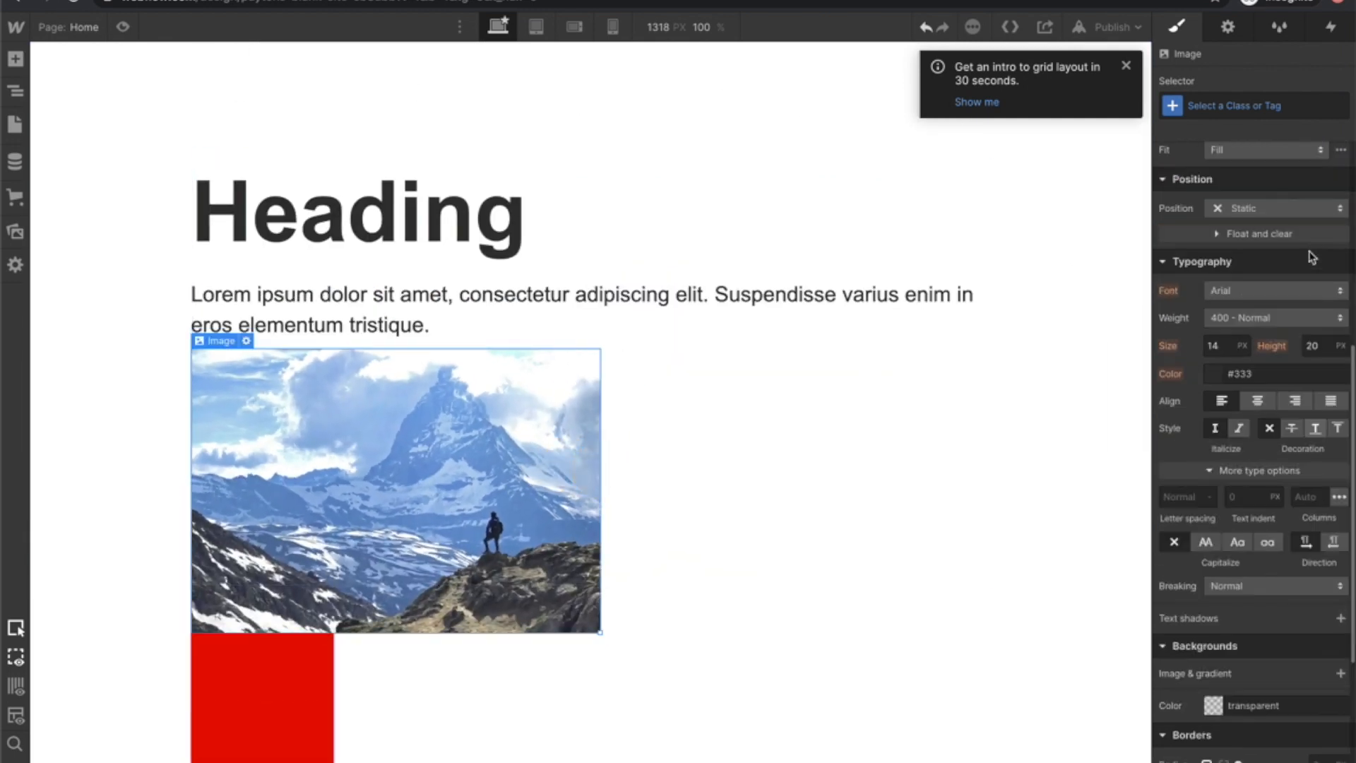
Set the mountain image's width to 400 px.
{"action": "scroll", "coordinate": [1222, 306], "scroll_direction": "up", "scroll_amount": 1}
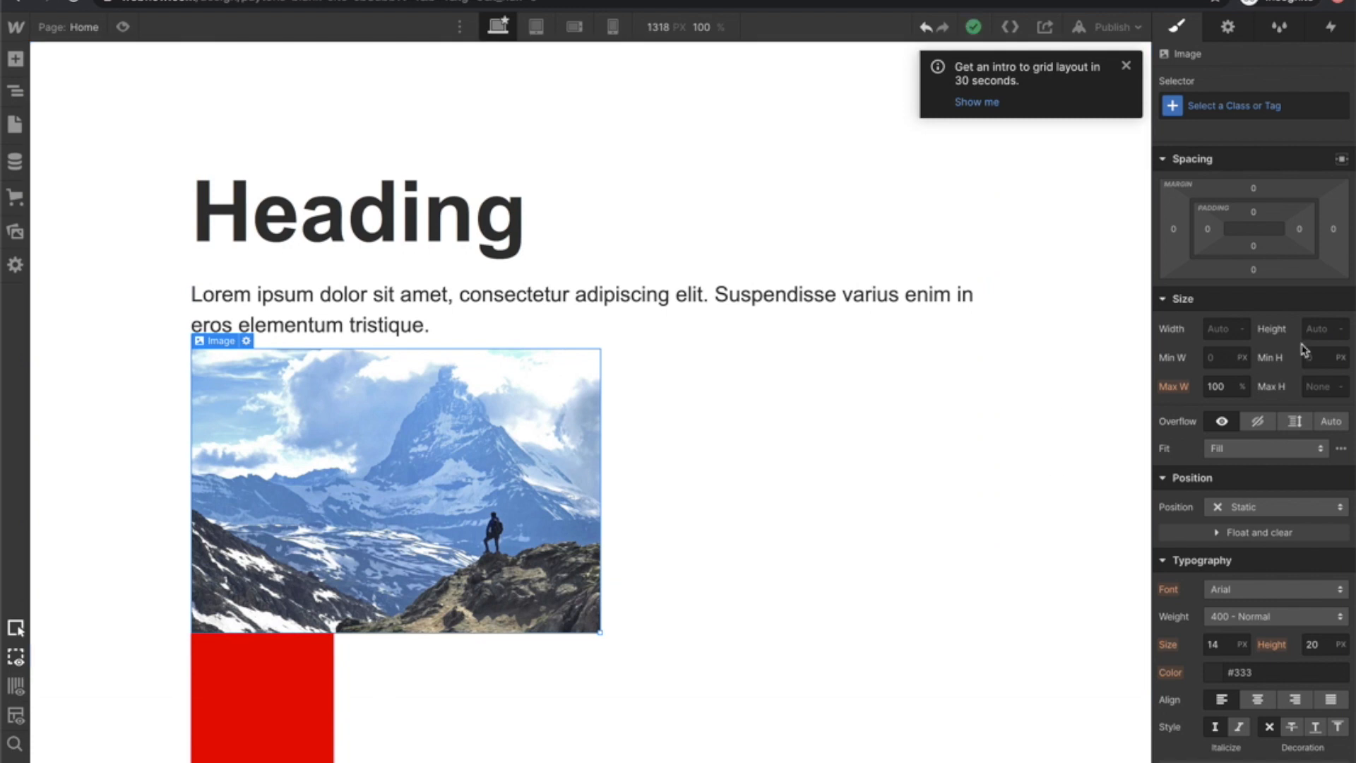
{"action": "left_click", "coordinate": [1223, 330]}
{"action": "type", "text": "400px"}
{"action": "key", "text": "Return"}
Stretch the container's items with the Align setting and set its flex direction to Horizontal.
{"action": "left_click", "coordinate": [591, 449]}
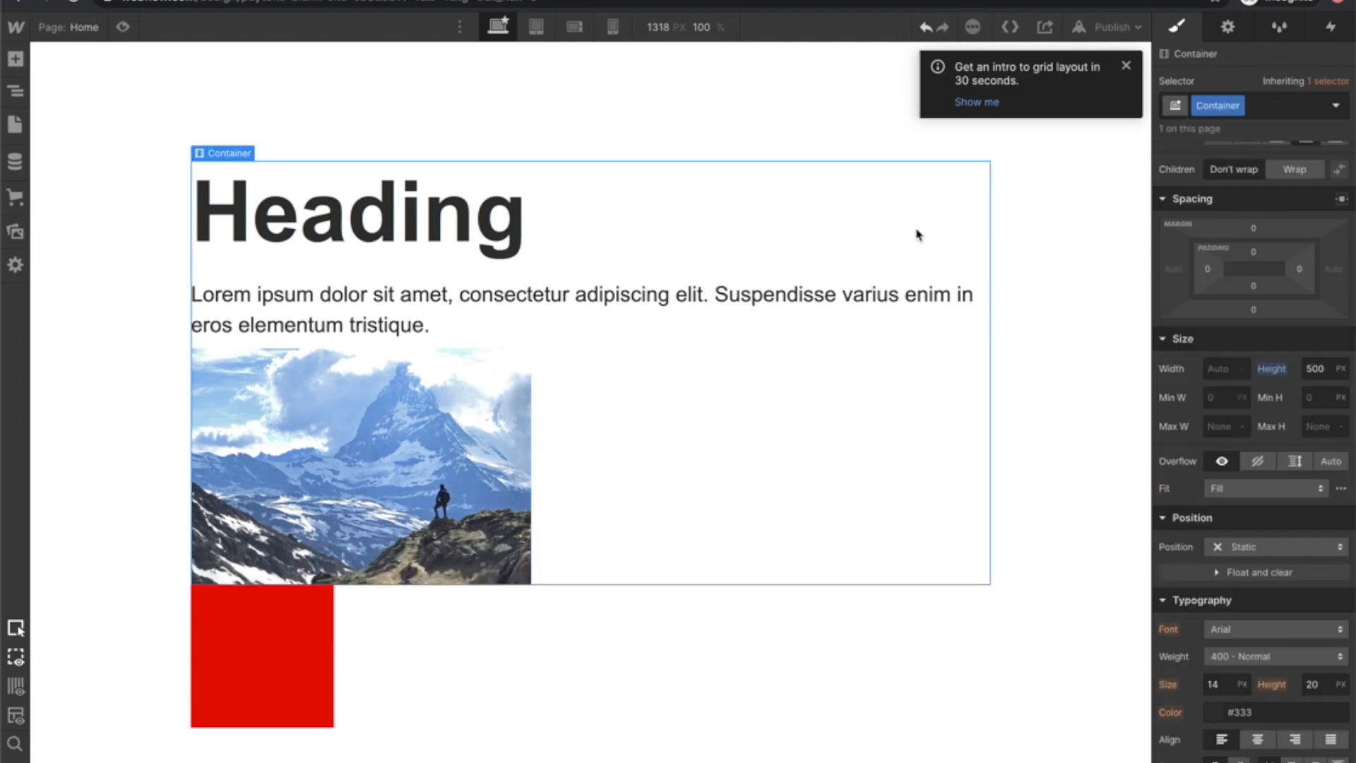
{"action": "left_click", "coordinate": [1271, 212]}
{"action": "left_click", "coordinate": [1305, 243]}
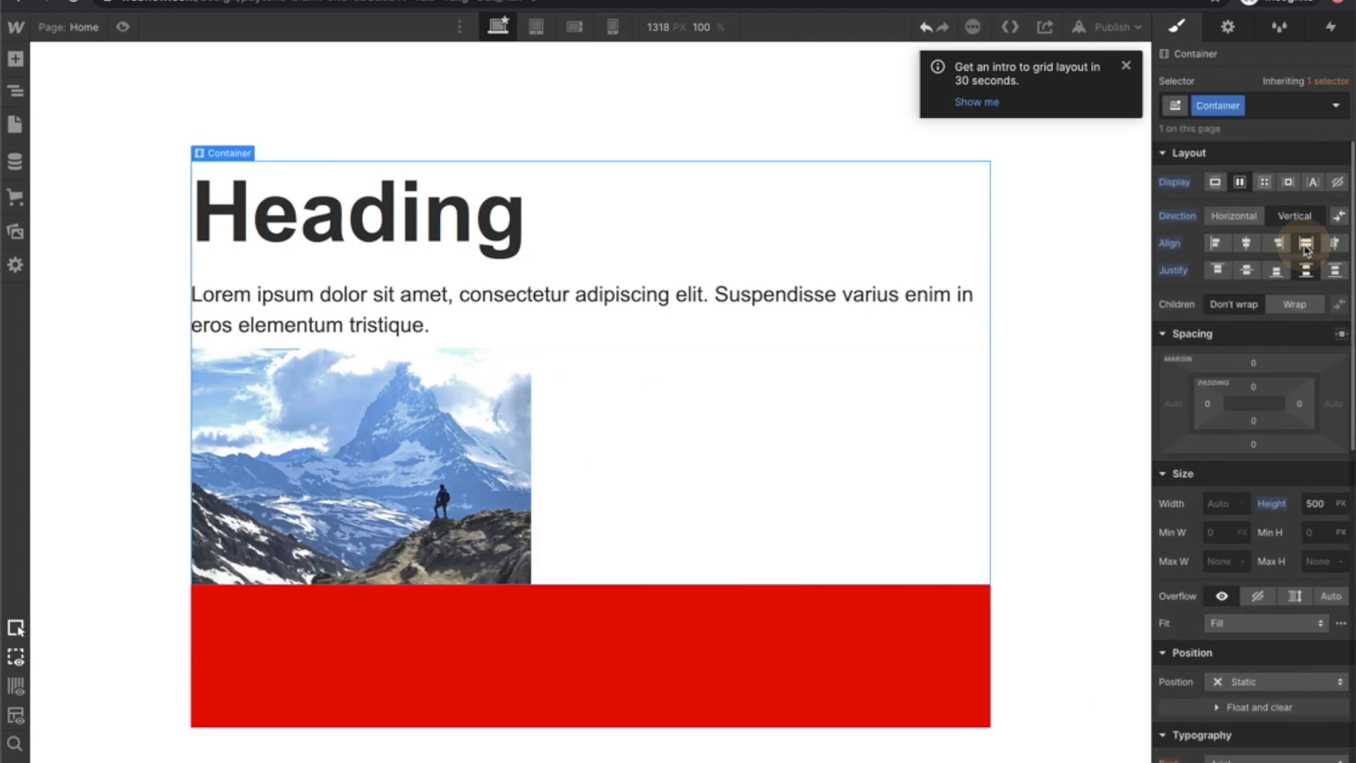
{"action": "left_click", "coordinate": [1240, 216]}
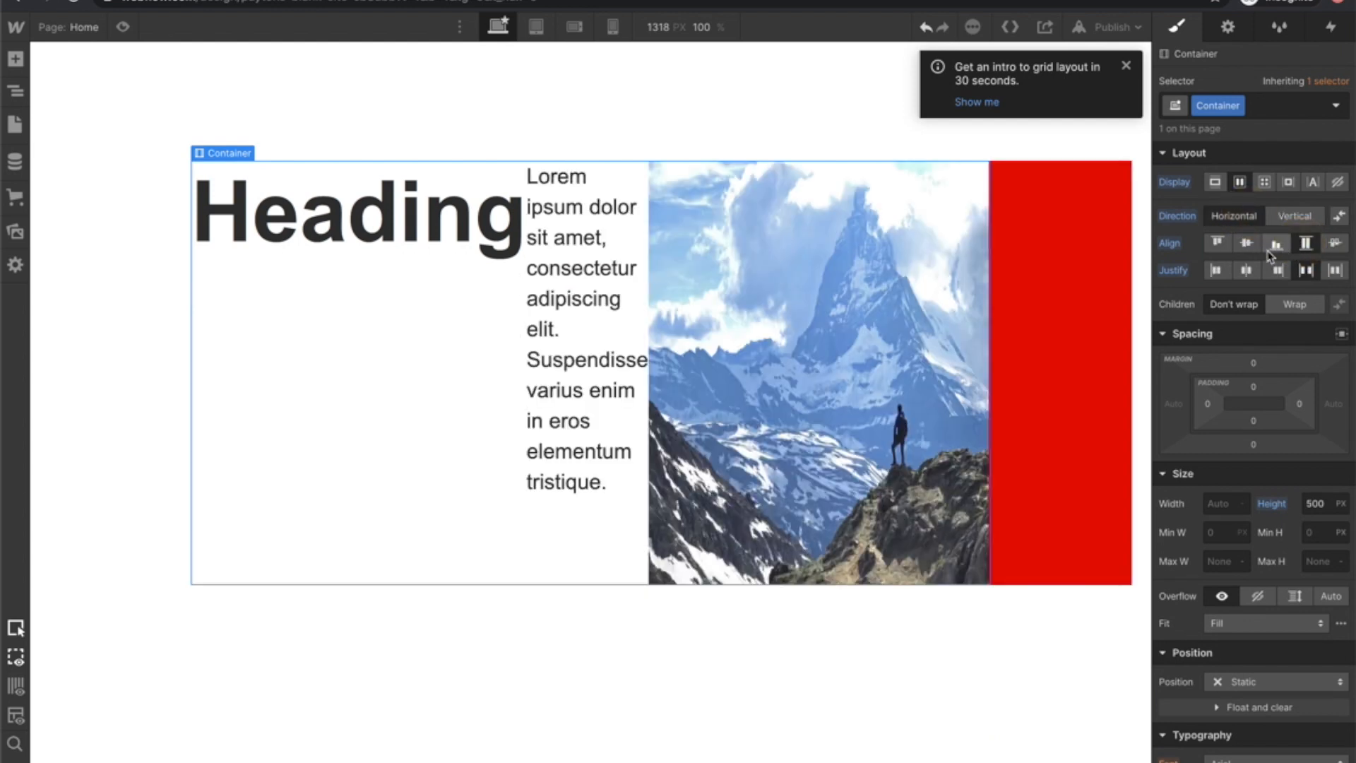
Try fixed heights of 250 px and 270 px on the mountain image and reset its height to Auto.
{"action": "left_click", "coordinate": [734, 284]}
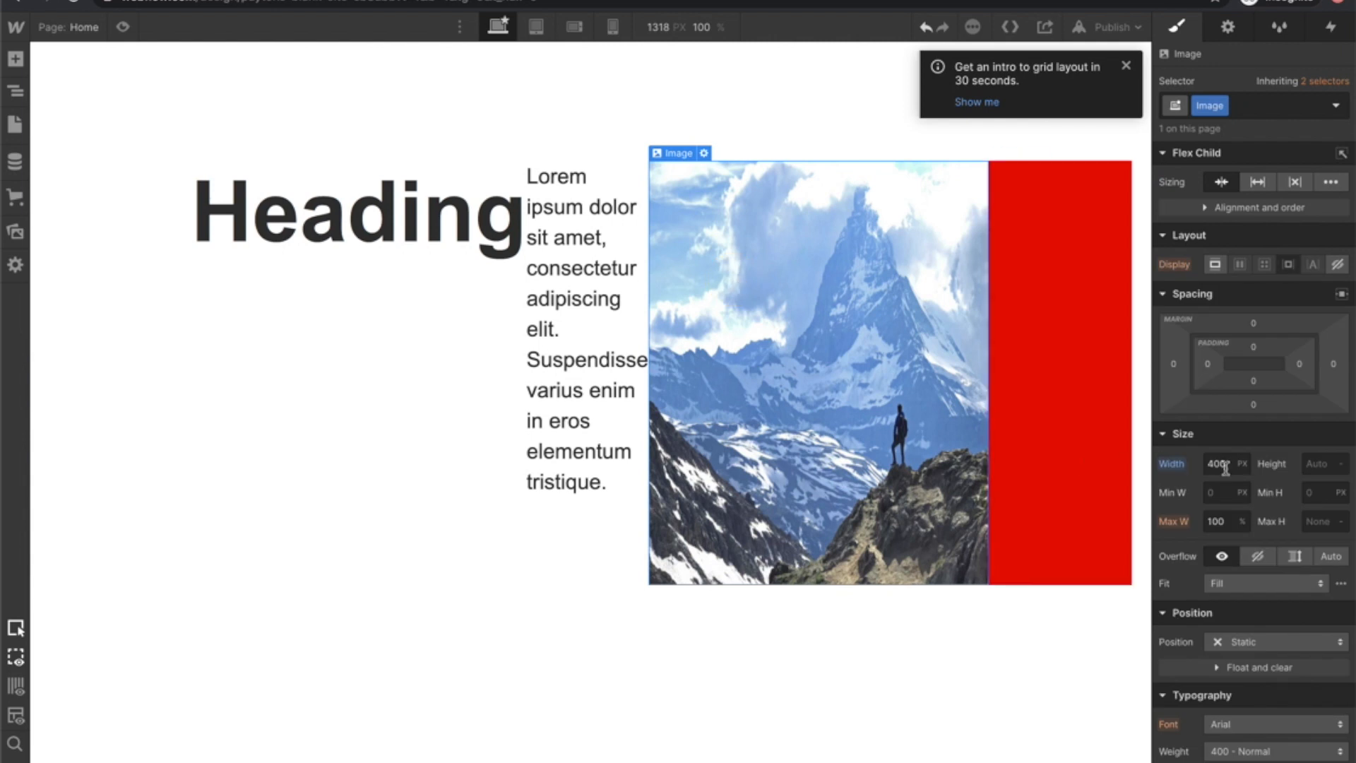
{"action": "left_click", "coordinate": [469, 549]}
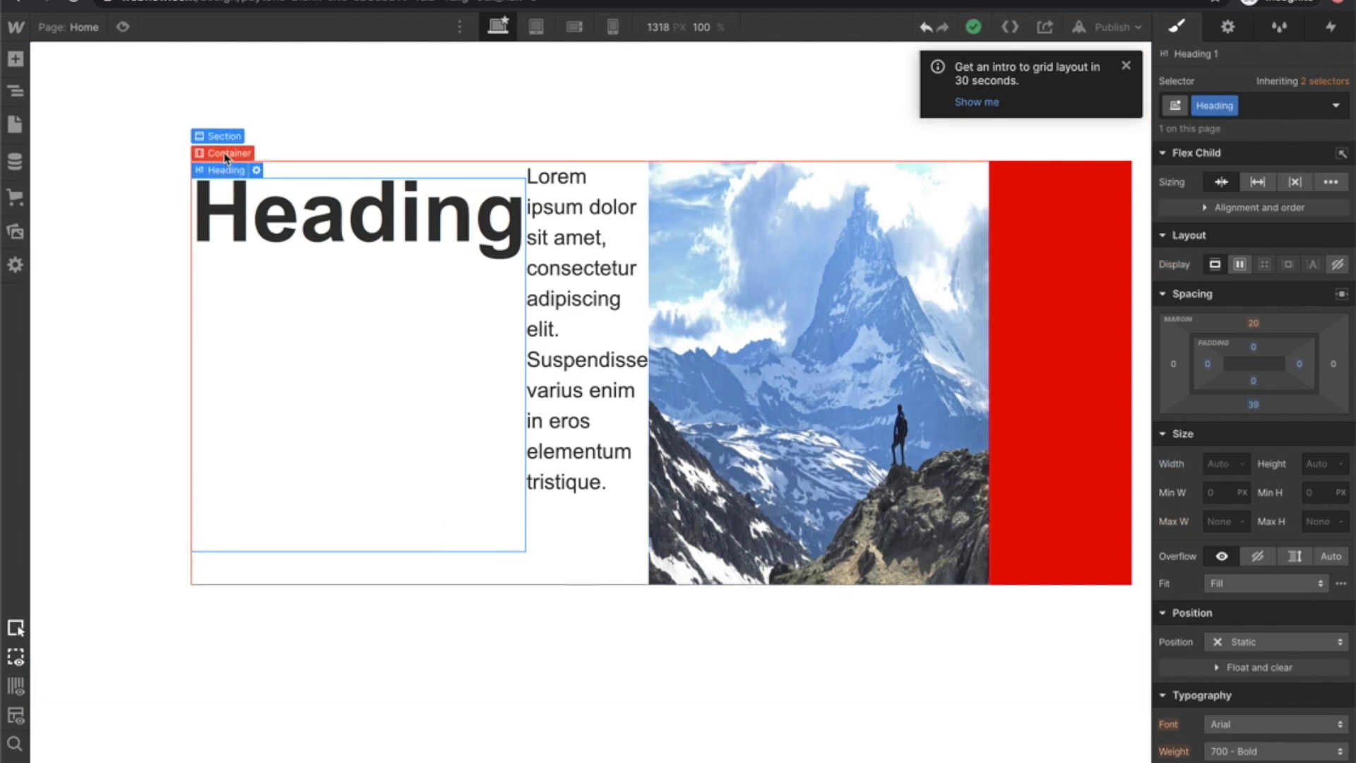
{"action": "left_click", "coordinate": [225, 157]}
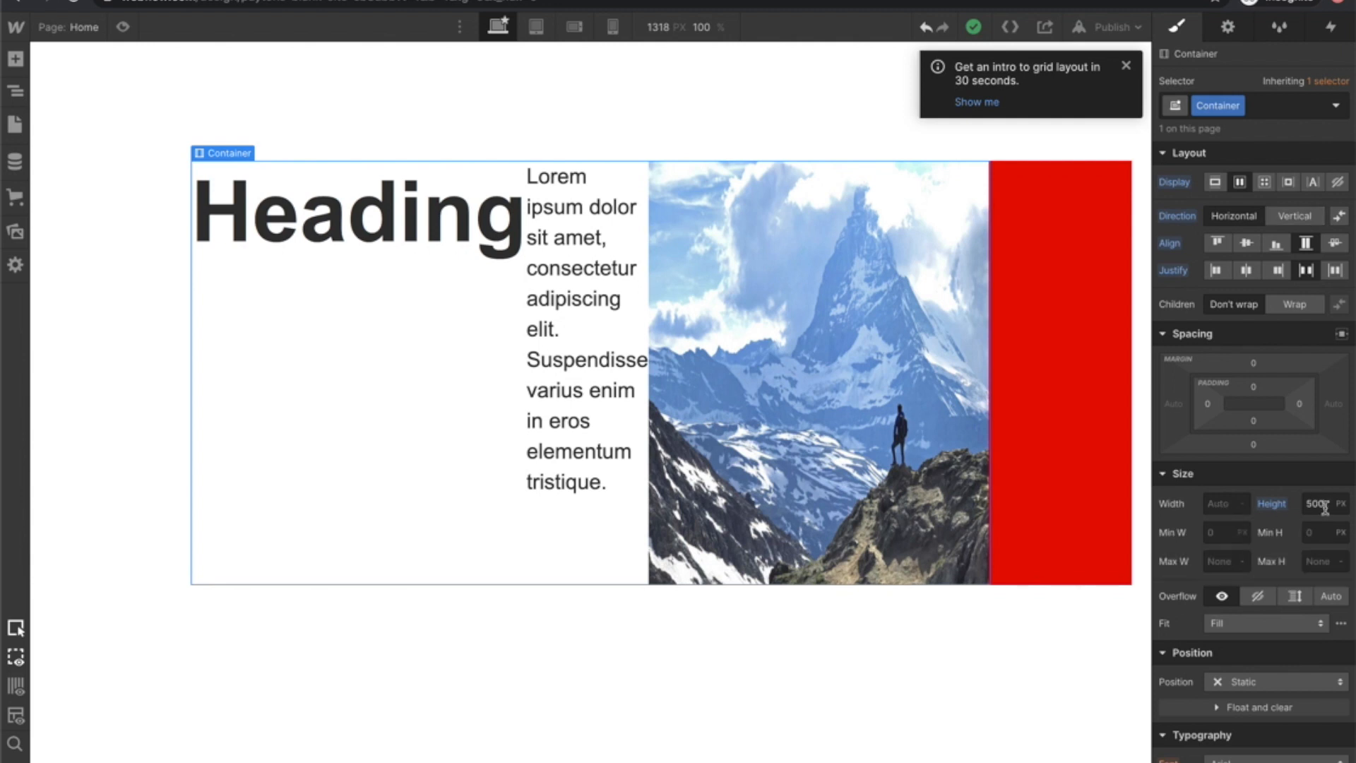
{"action": "left_click", "coordinate": [869, 332]}
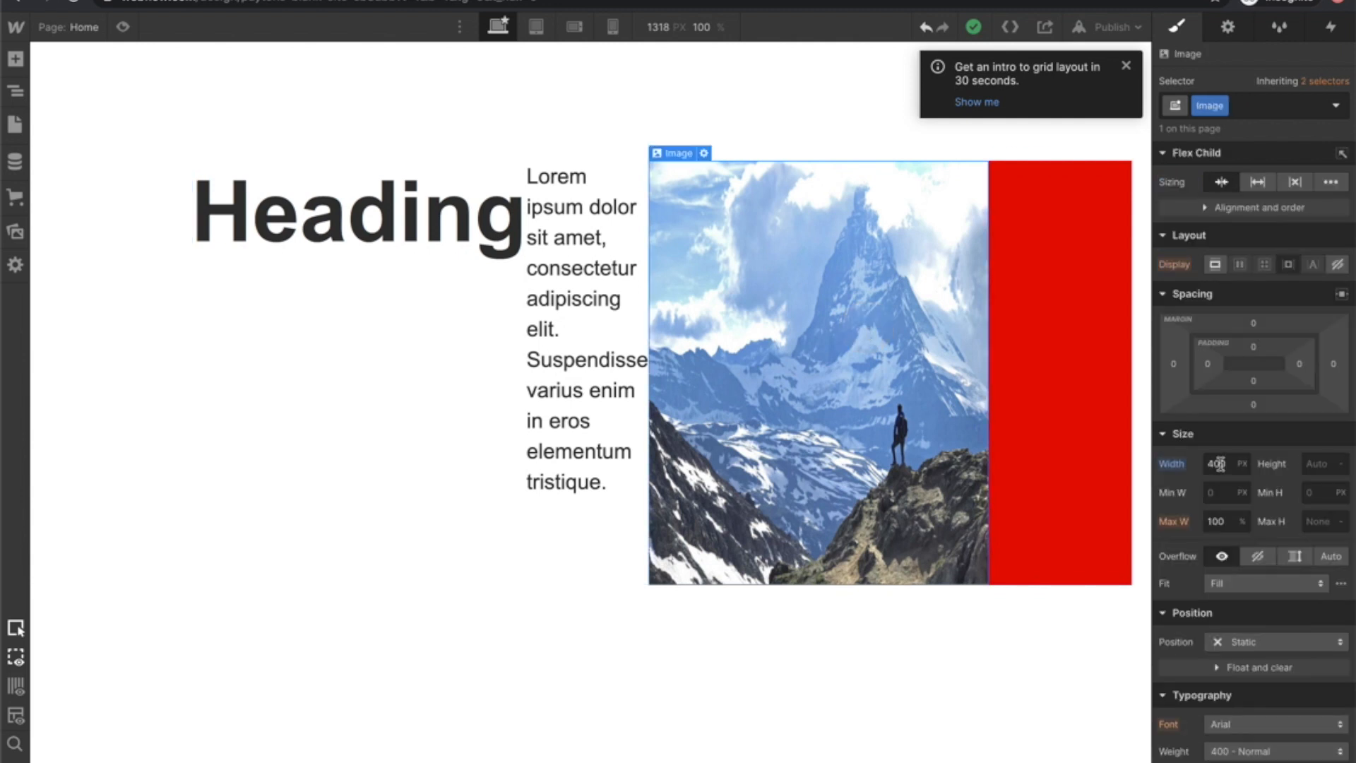
{"action": "left_click", "coordinate": [1312, 464]}
{"action": "key", "text": "Return"}
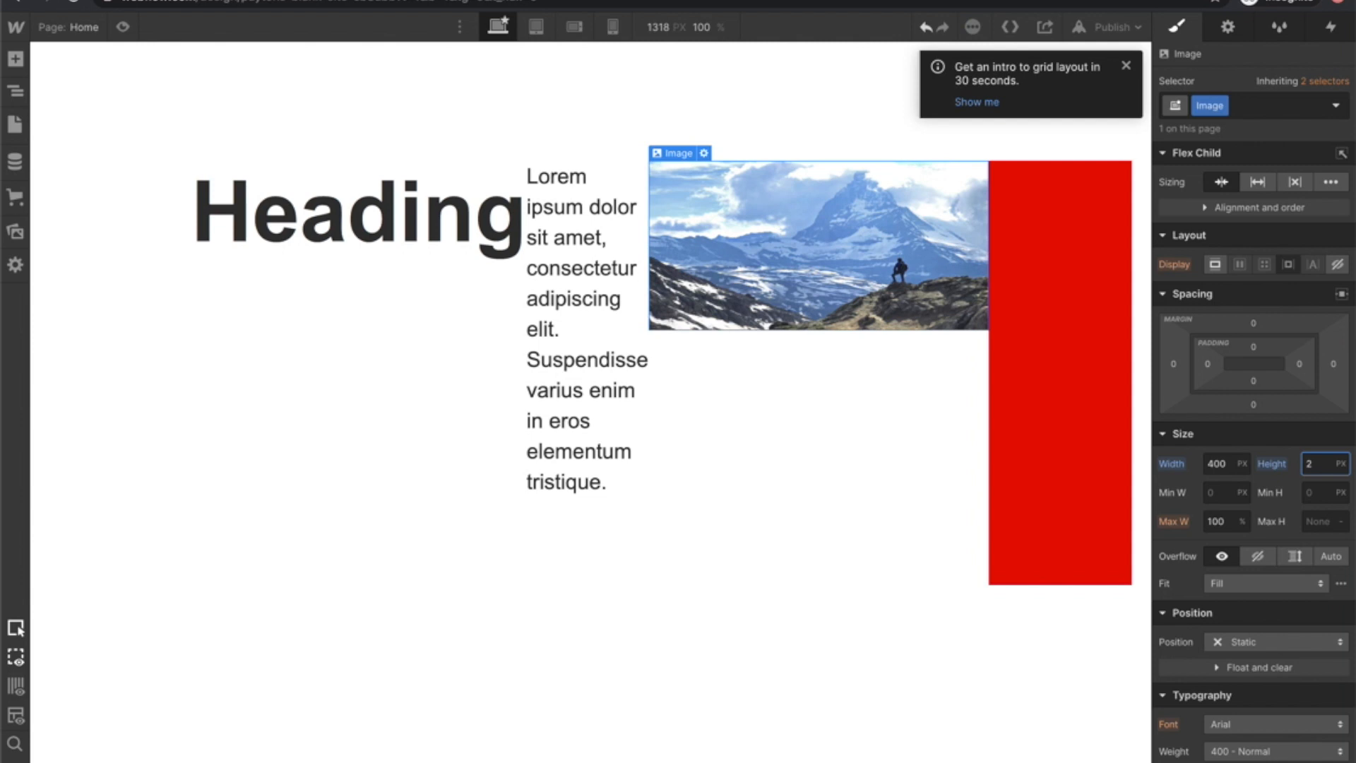
{"action": "type", "text": "50"}
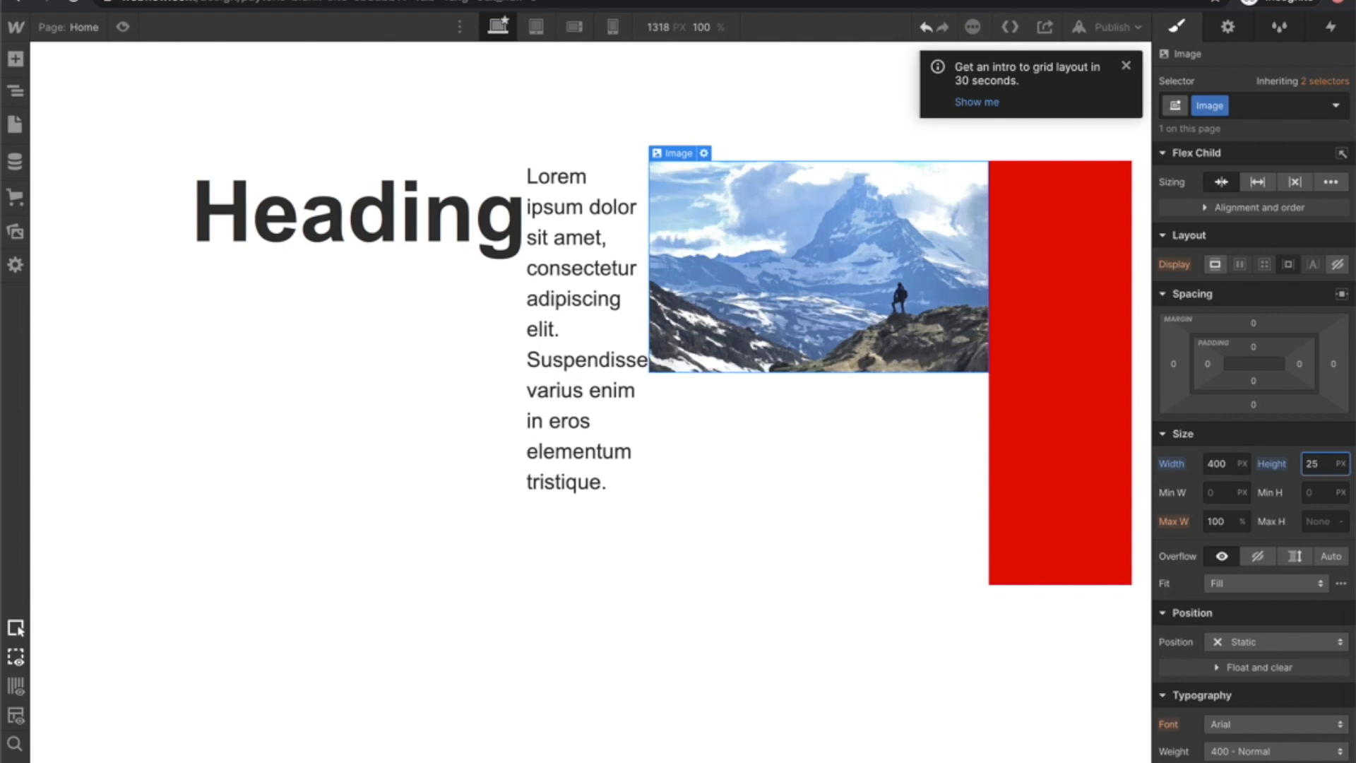
{"action": "type", "text": "0"}
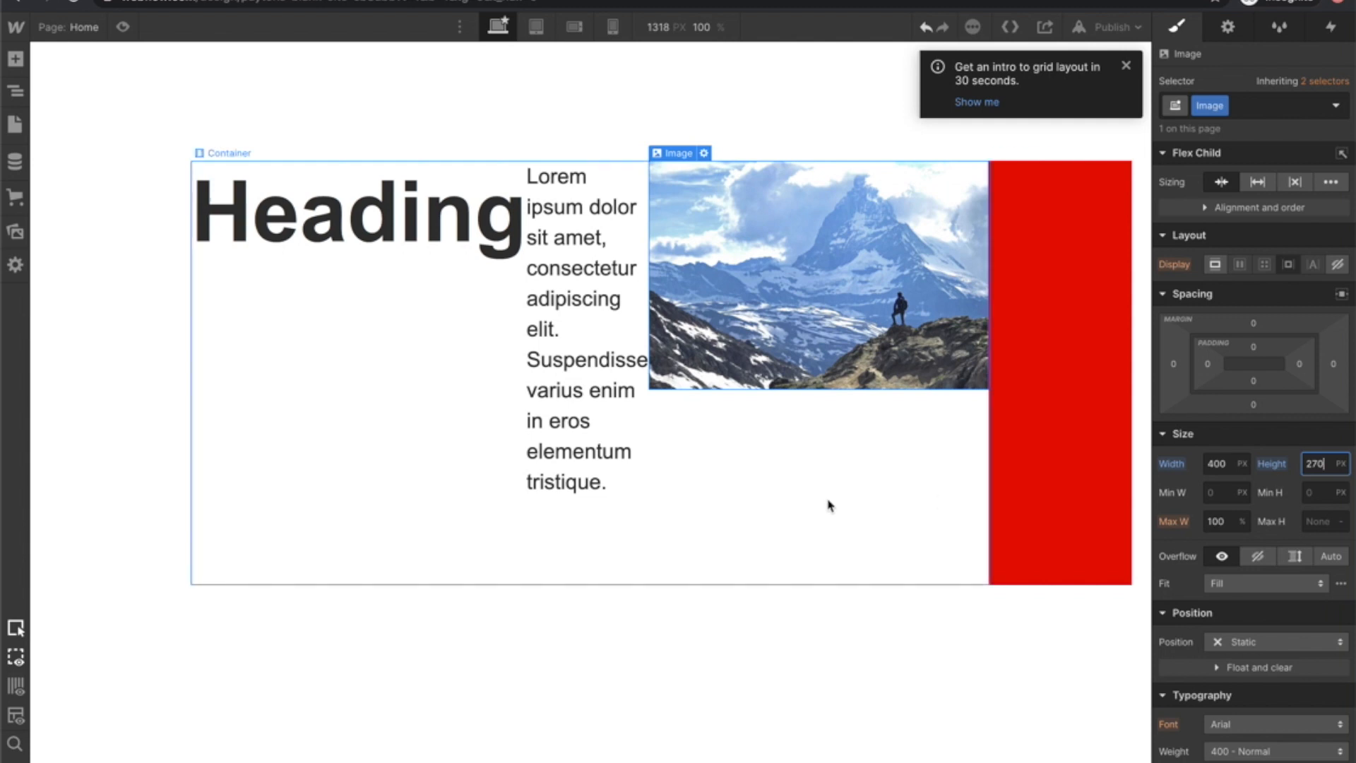
{"action": "left_click", "coordinate": [407, 429]}
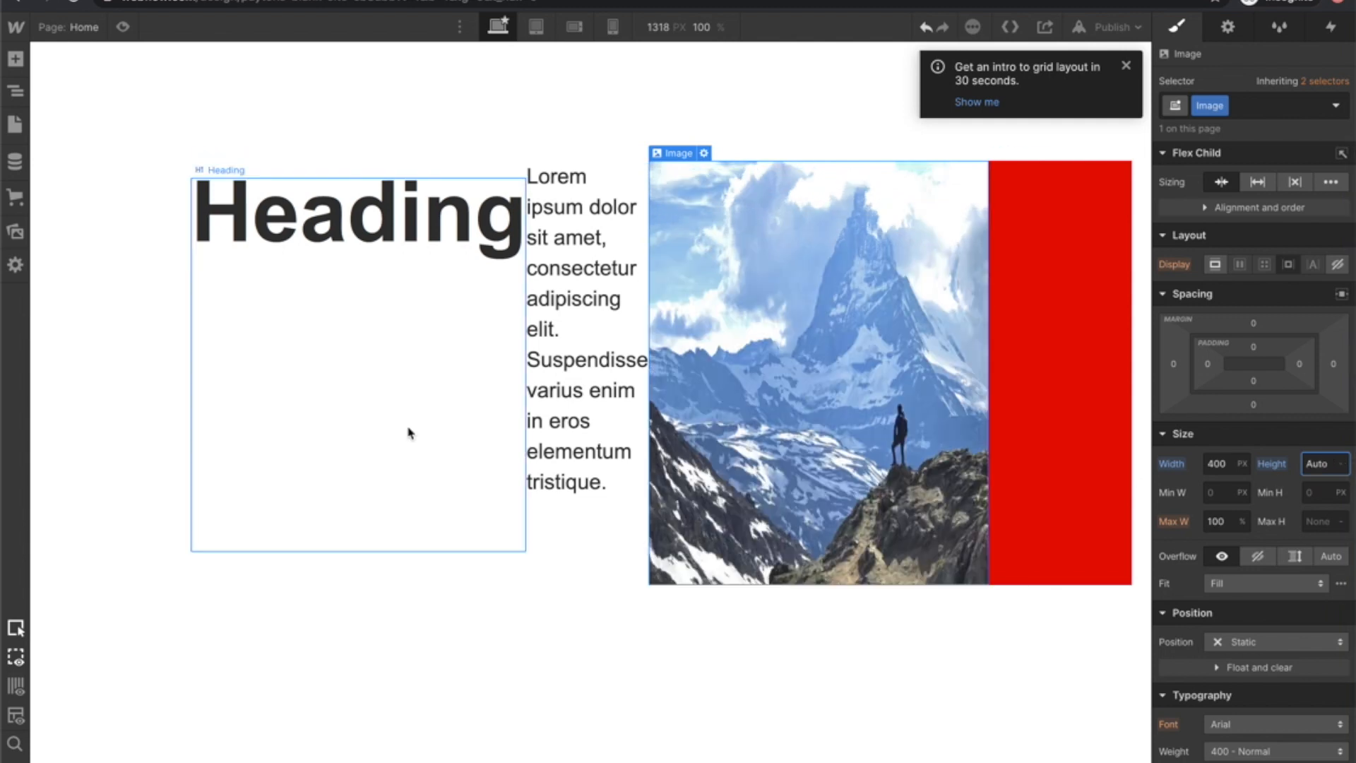
Set the container's Align option to Start and its flex direction to Vertical.
{"action": "left_click", "coordinate": [510, 570]}
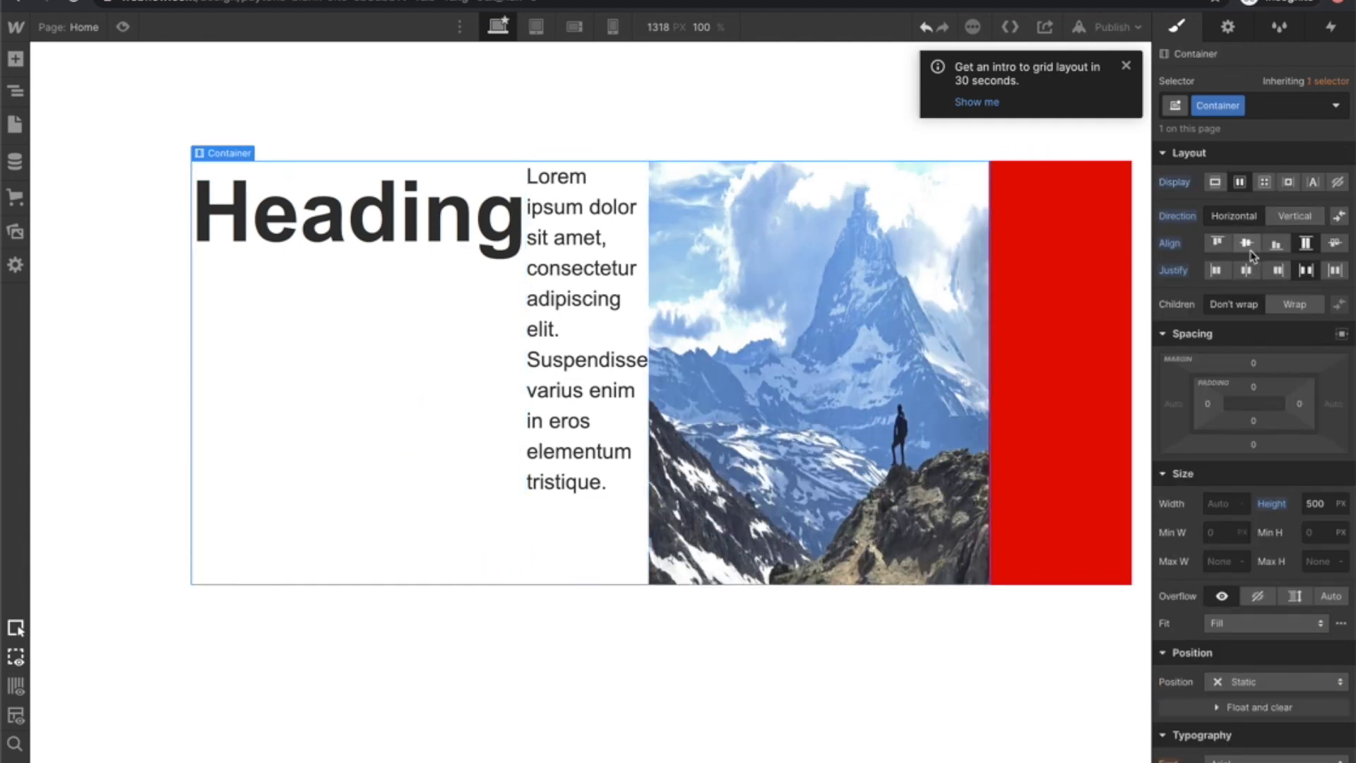
{"action": "left_click", "coordinate": [1219, 244]}
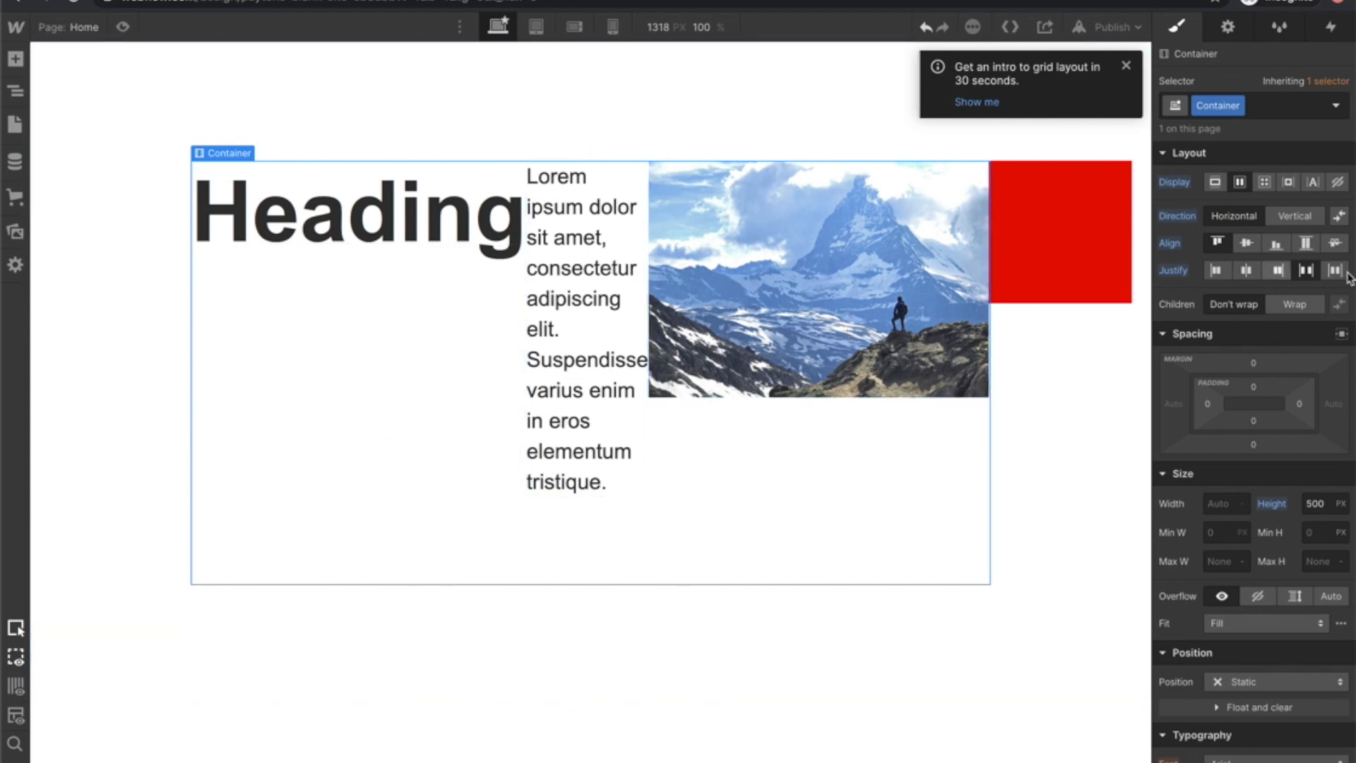
{"action": "left_click", "coordinate": [1294, 215]}
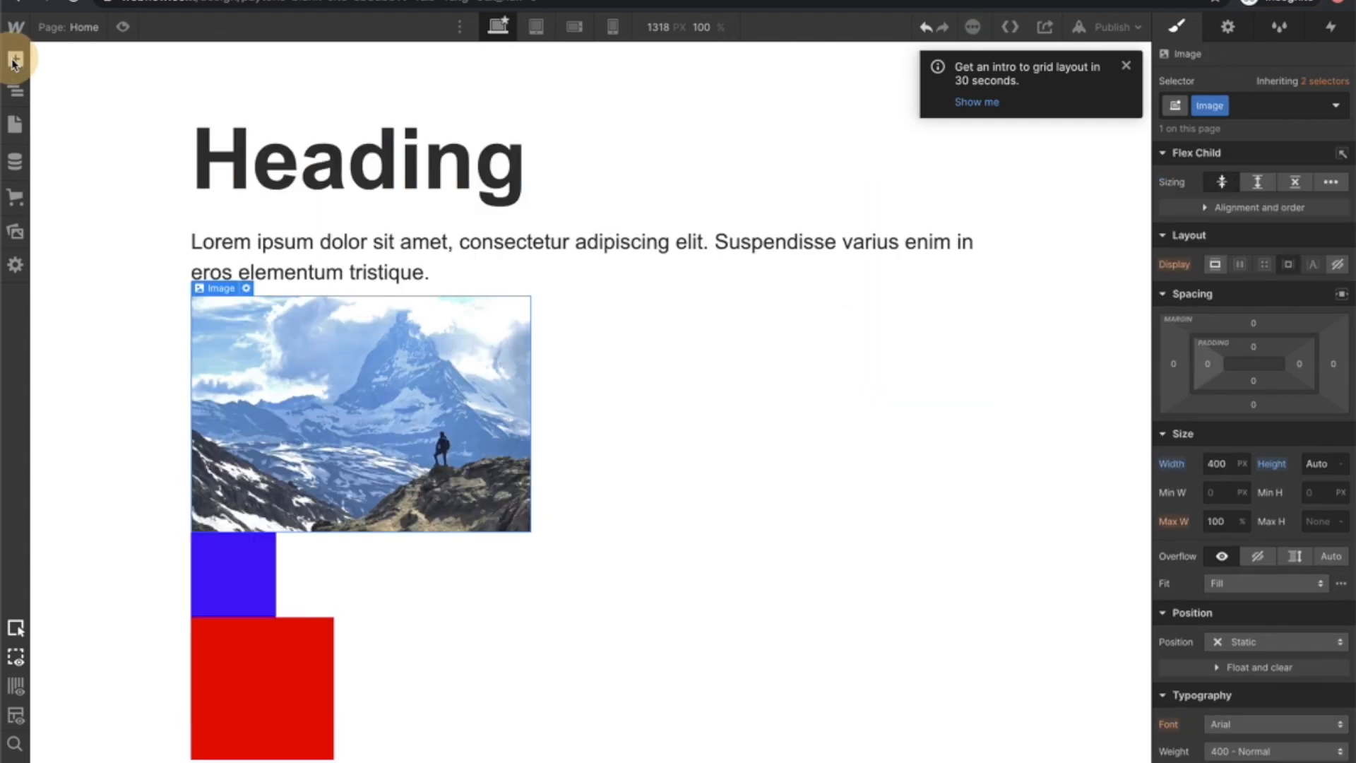
Add a div block between the paragraph and the image, 400 px wide and 300 px high.
{"action": "left_click", "coordinate": [14, 62]}
{"action": "left_click_drag", "start_coordinate": [83, 358], "coordinate": [430, 281]}
{"action": "left_click", "coordinate": [1221, 463]}
{"action": "type", "text": "400"}
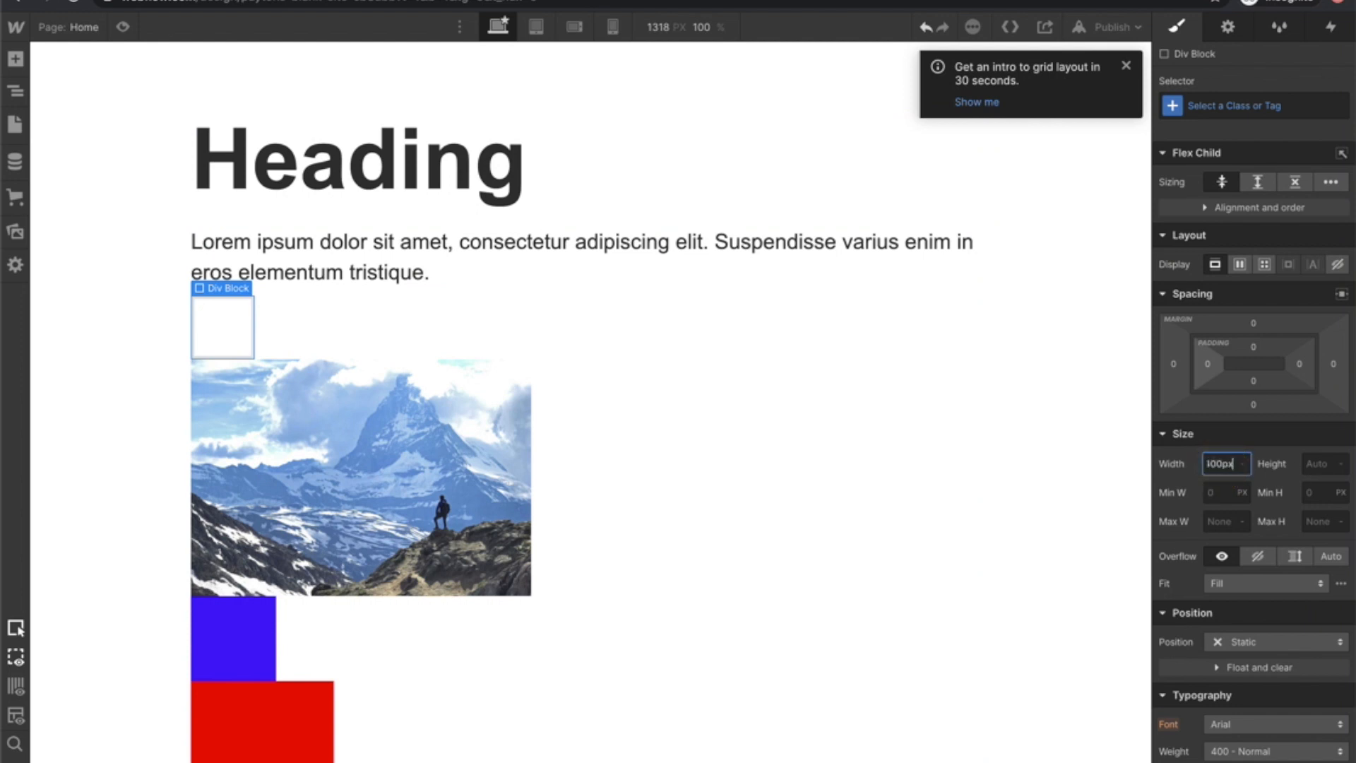
{"action": "key", "text": "Return"}
{"action": "left_click", "coordinate": [1316, 463]}
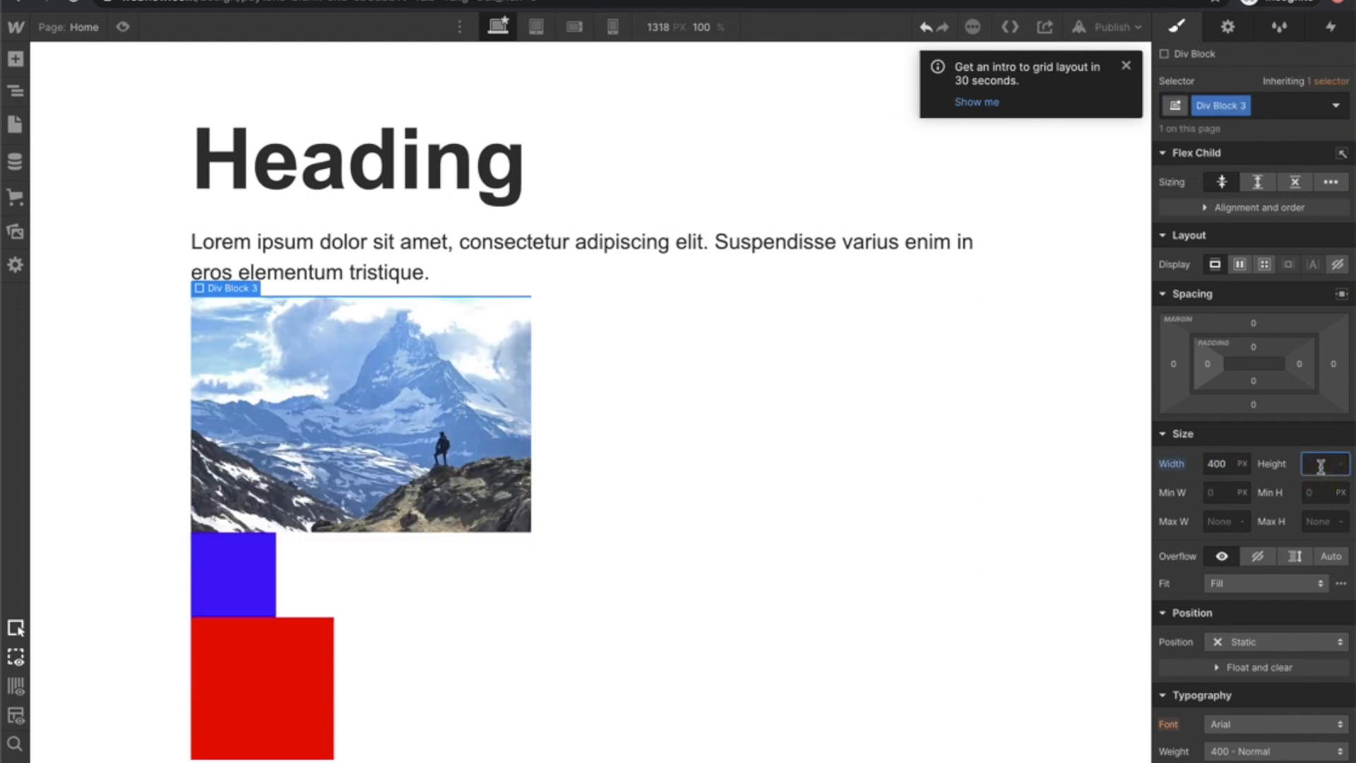
{"action": "type", "text": "300px"}
{"action": "key", "text": "Return"}
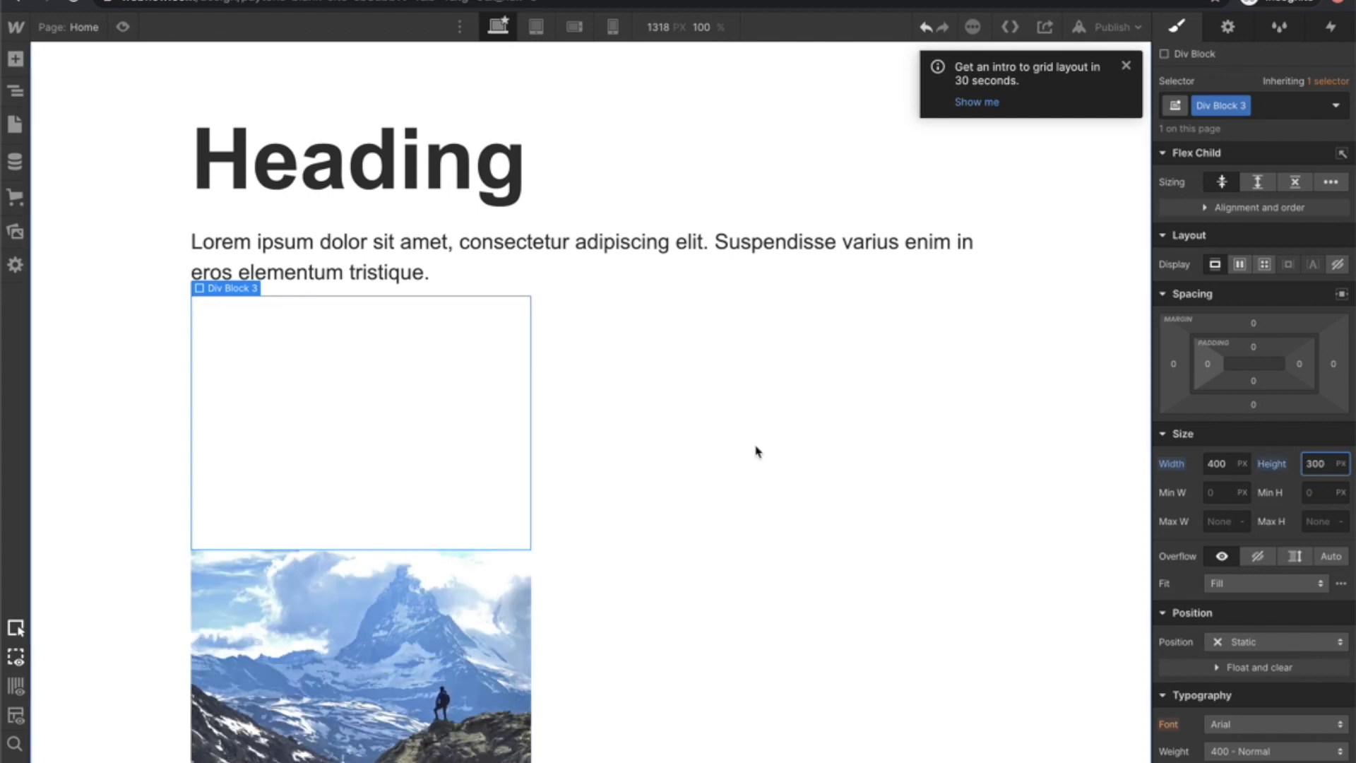
Give the selected div block a mountain.jpg background image with its size set to Cover.
{"action": "scroll", "coordinate": [1334, 558], "scroll_direction": "down", "scroll_amount": 10}
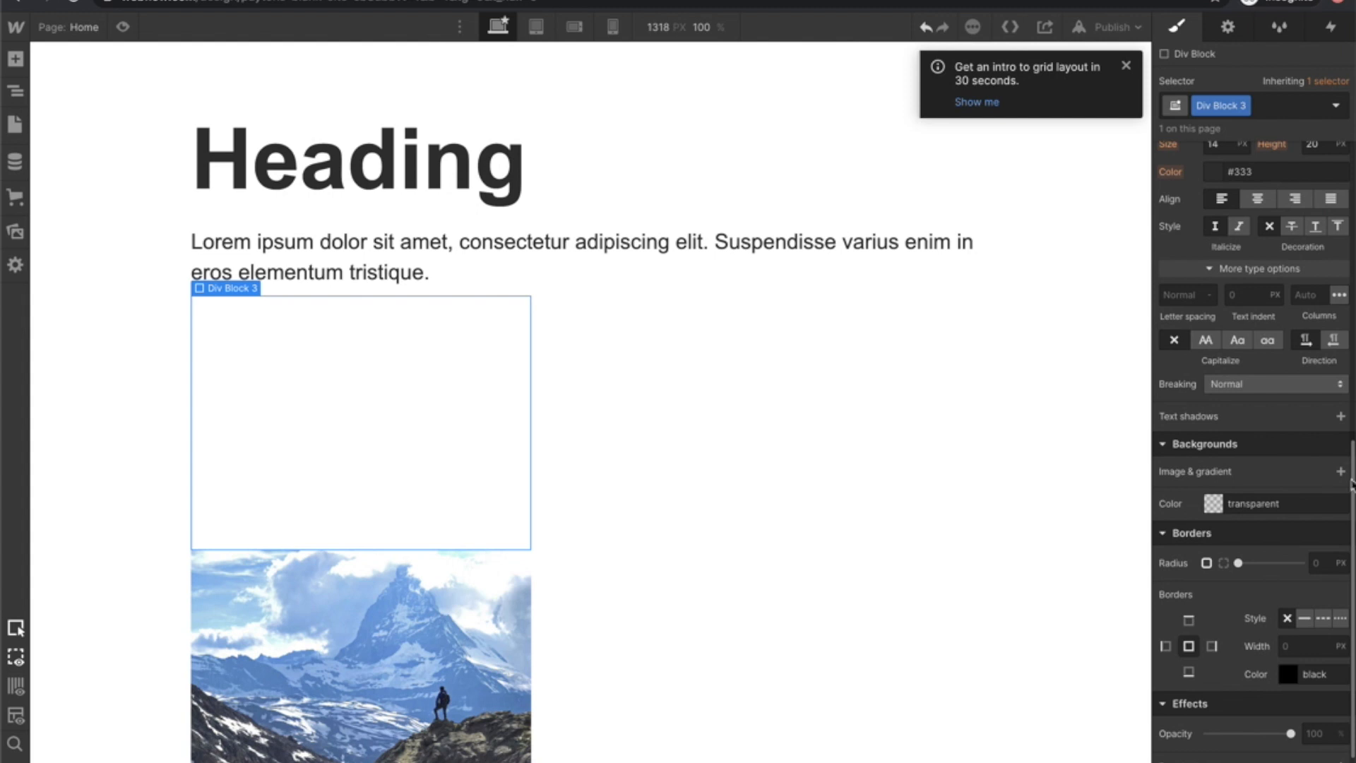
{"action": "left_click", "coordinate": [1341, 475]}
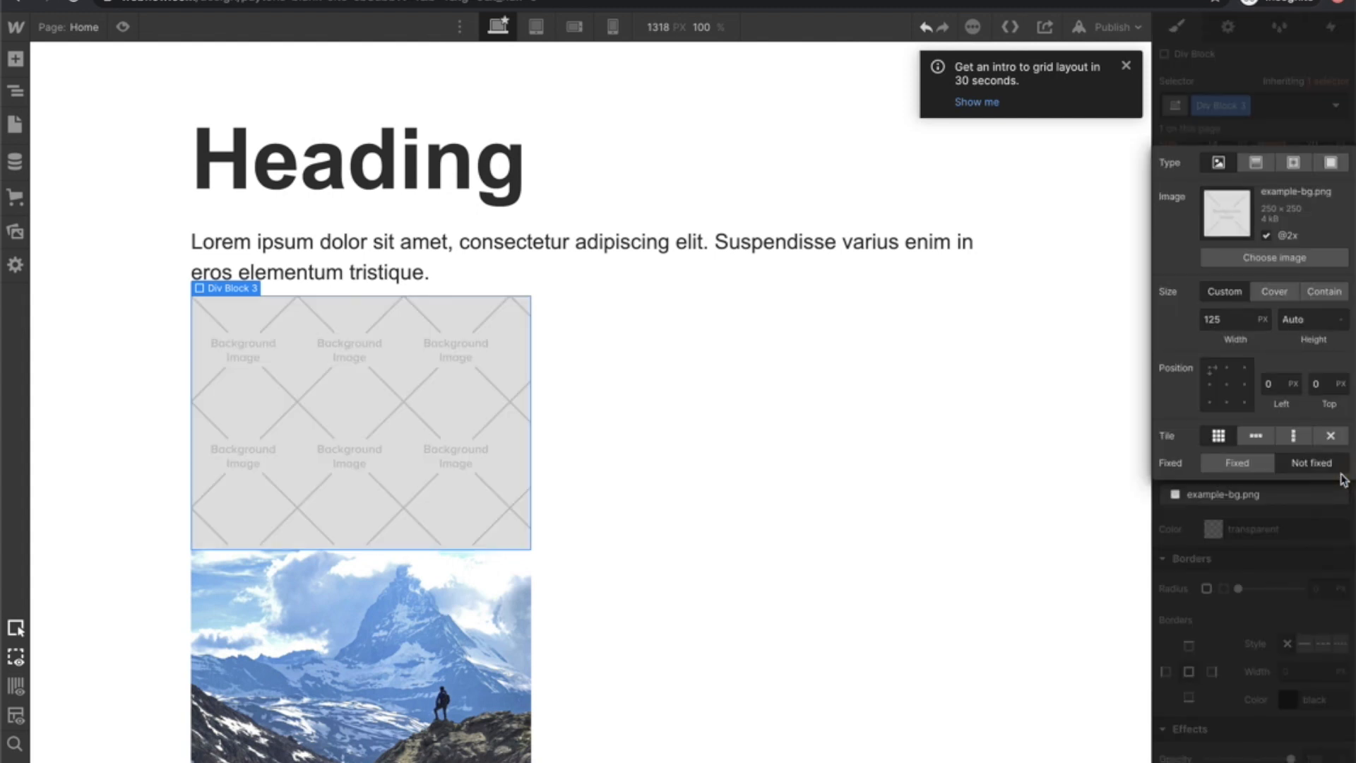
{"action": "left_click", "coordinate": [1266, 260]}
{"action": "left_click", "coordinate": [70, 201]}
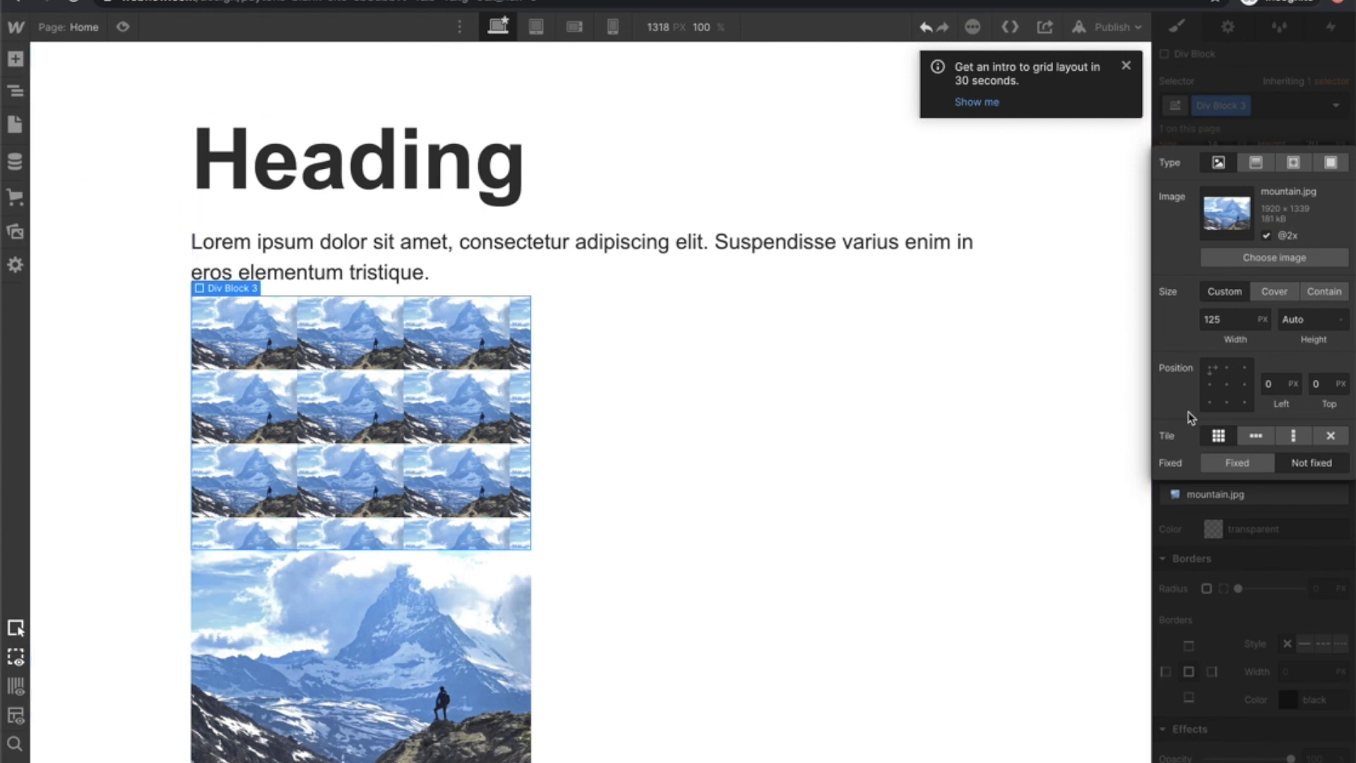
{"action": "left_click", "coordinate": [1278, 295]}
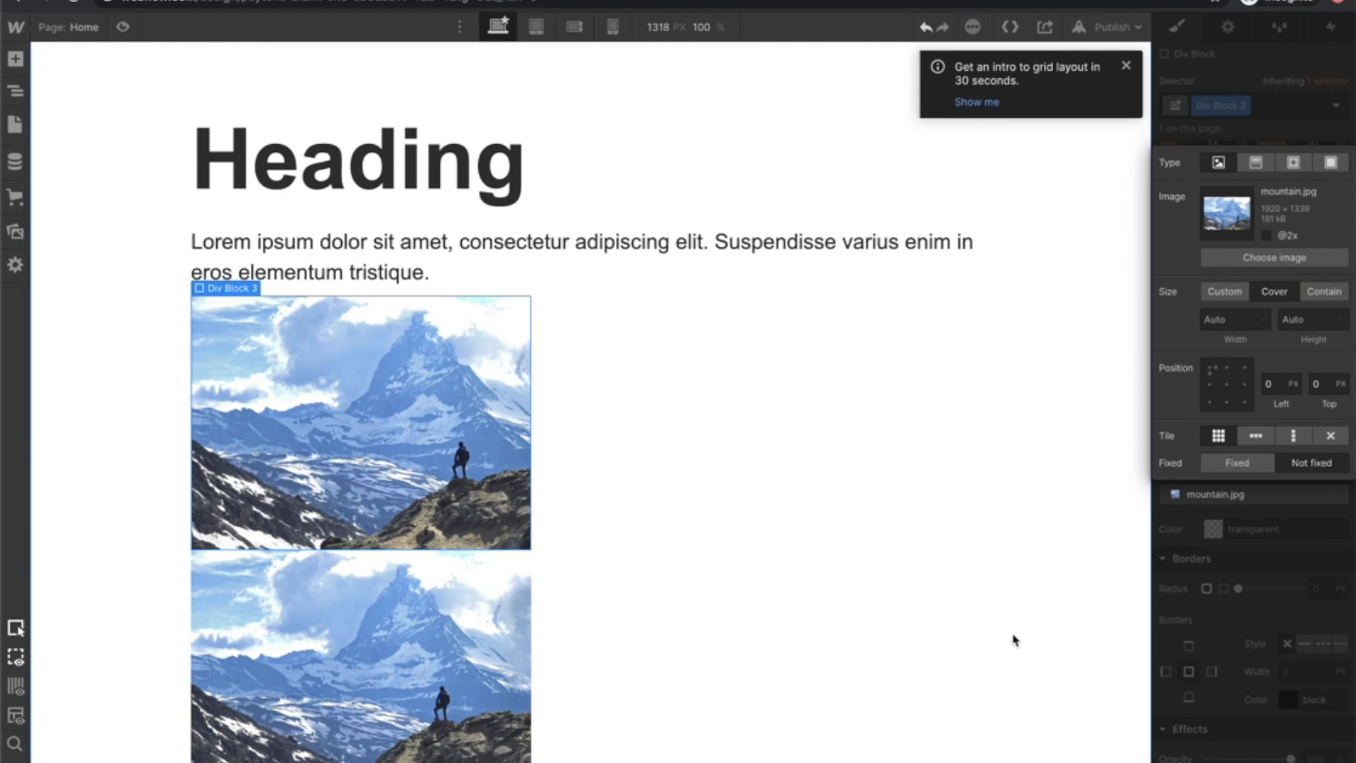
{"action": "left_click", "coordinate": [1214, 571]}
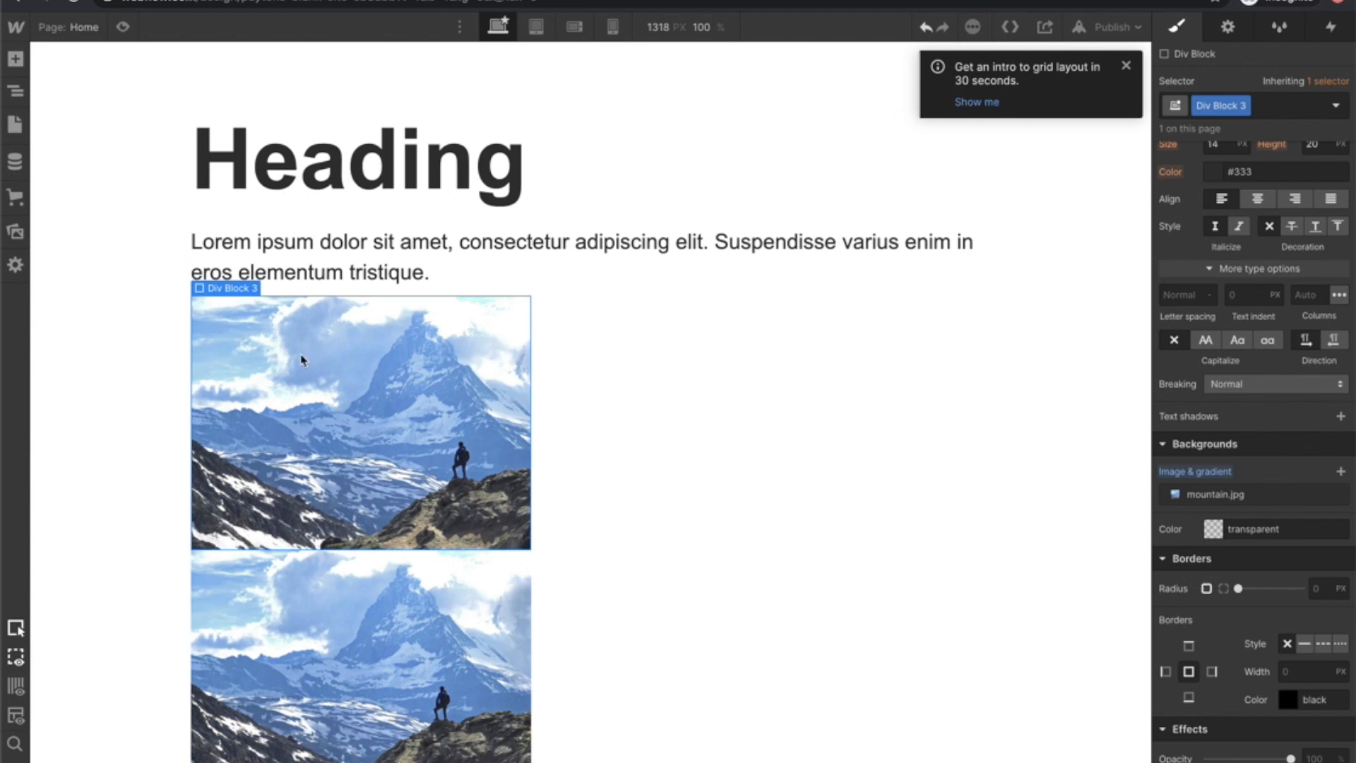
Round the corners of the div block with a border radius of 100 px.
{"action": "left_click_drag", "start_coordinate": [1241, 588], "coordinate": [1331, 588]}
{"action": "left_click", "coordinate": [1331, 588]}
{"action": "type", "text": "100"}
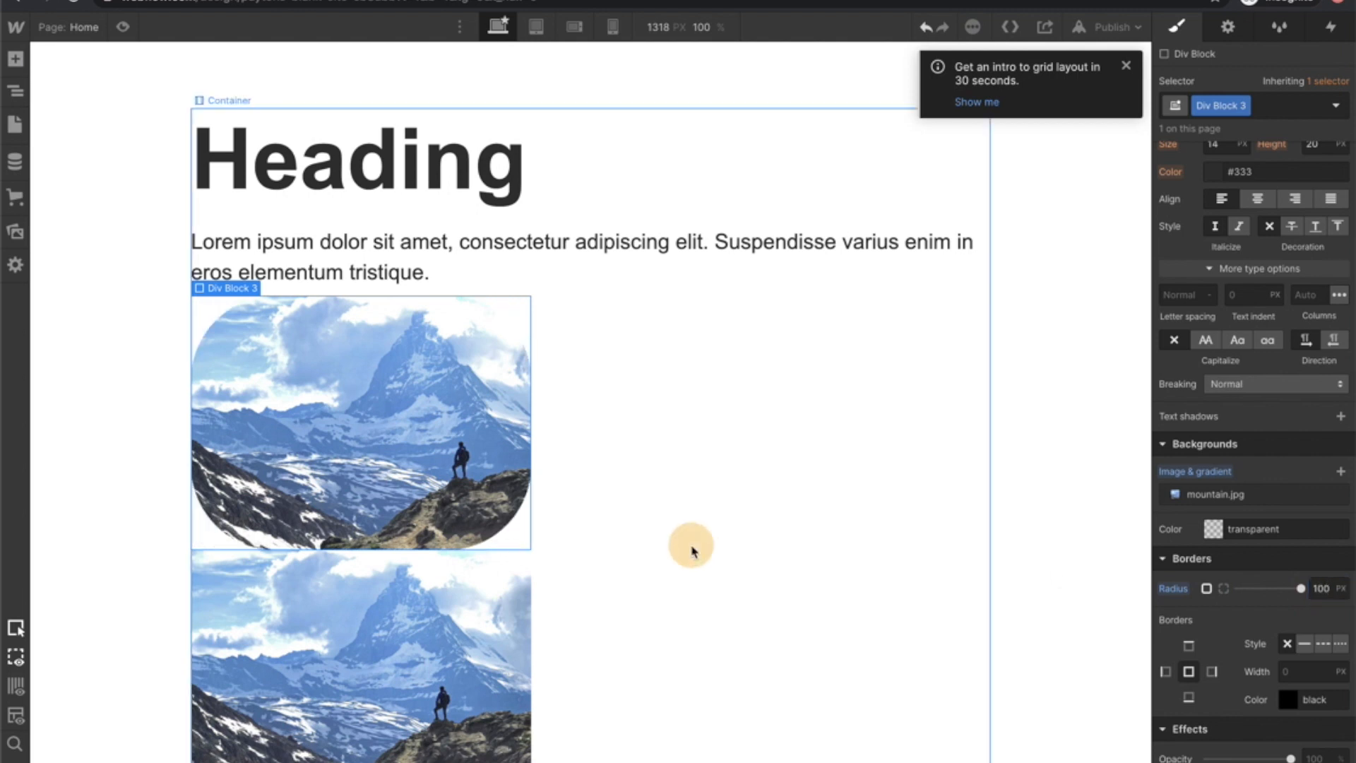
{"action": "left_click", "coordinate": [690, 544]}
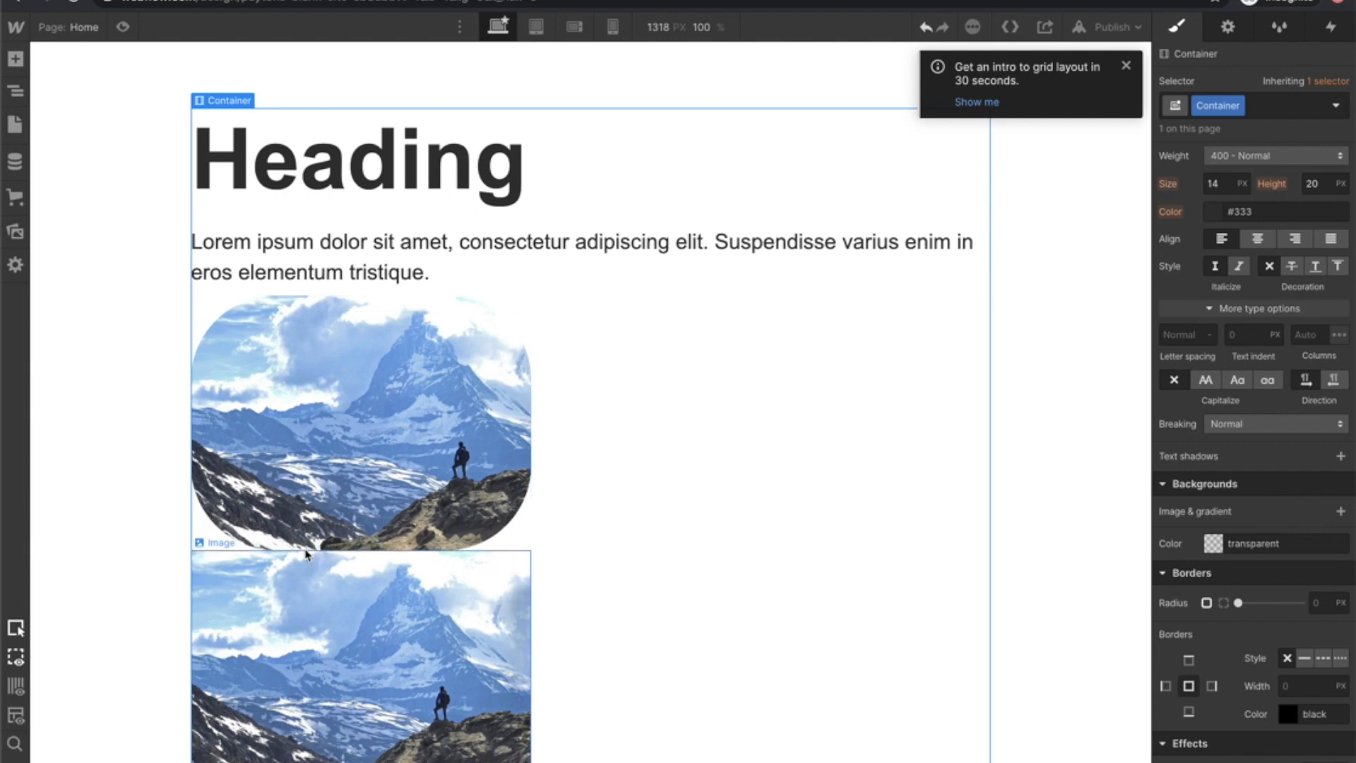
Try a width of 500 px on the rounded div block and delete the block from the container.
{"action": "left_click", "coordinate": [469, 454]}
{"action": "scroll", "coordinate": [1305, 315], "scroll_direction": "up", "scroll_amount": 2}
{"action": "scroll", "coordinate": [1305, 316], "scroll_direction": "up", "scroll_amount": 5}
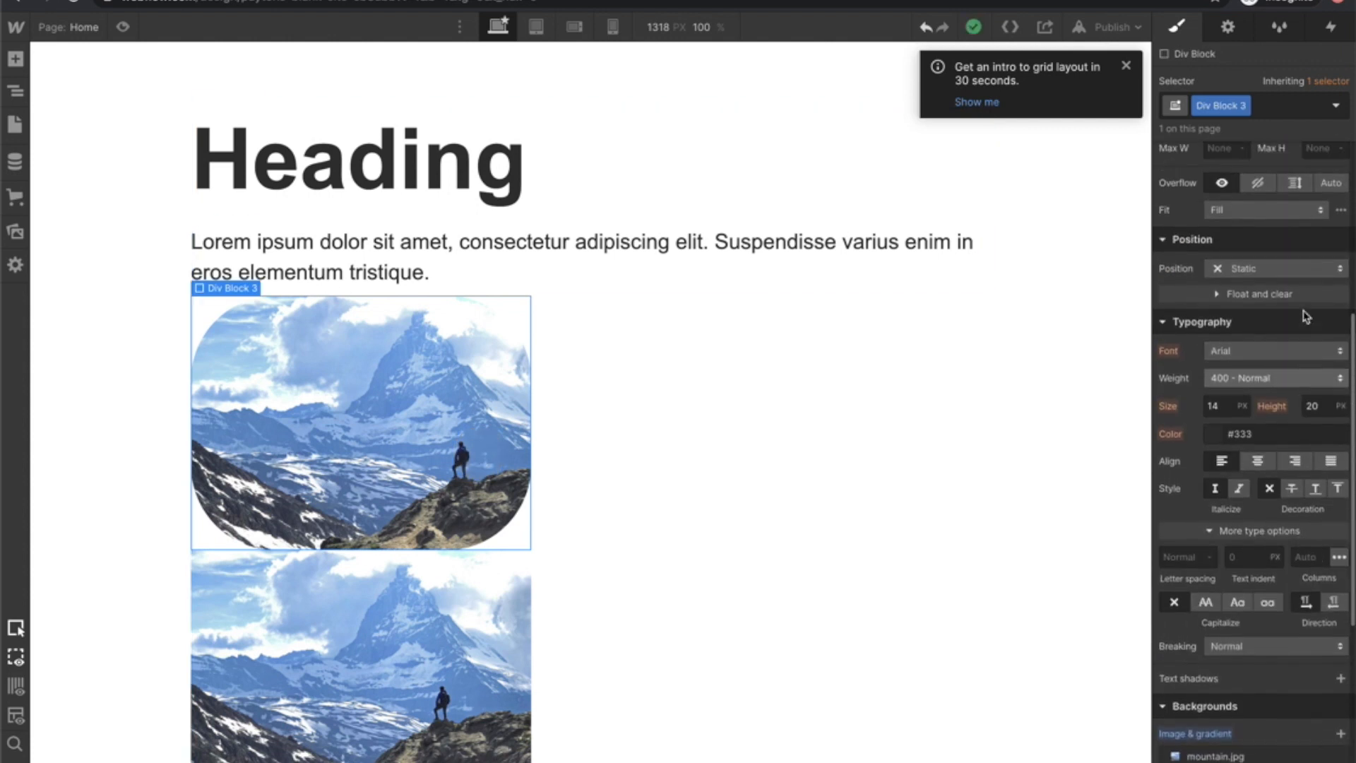
{"action": "left_click", "coordinate": [1224, 332]}
{"action": "type", "text": "500"}
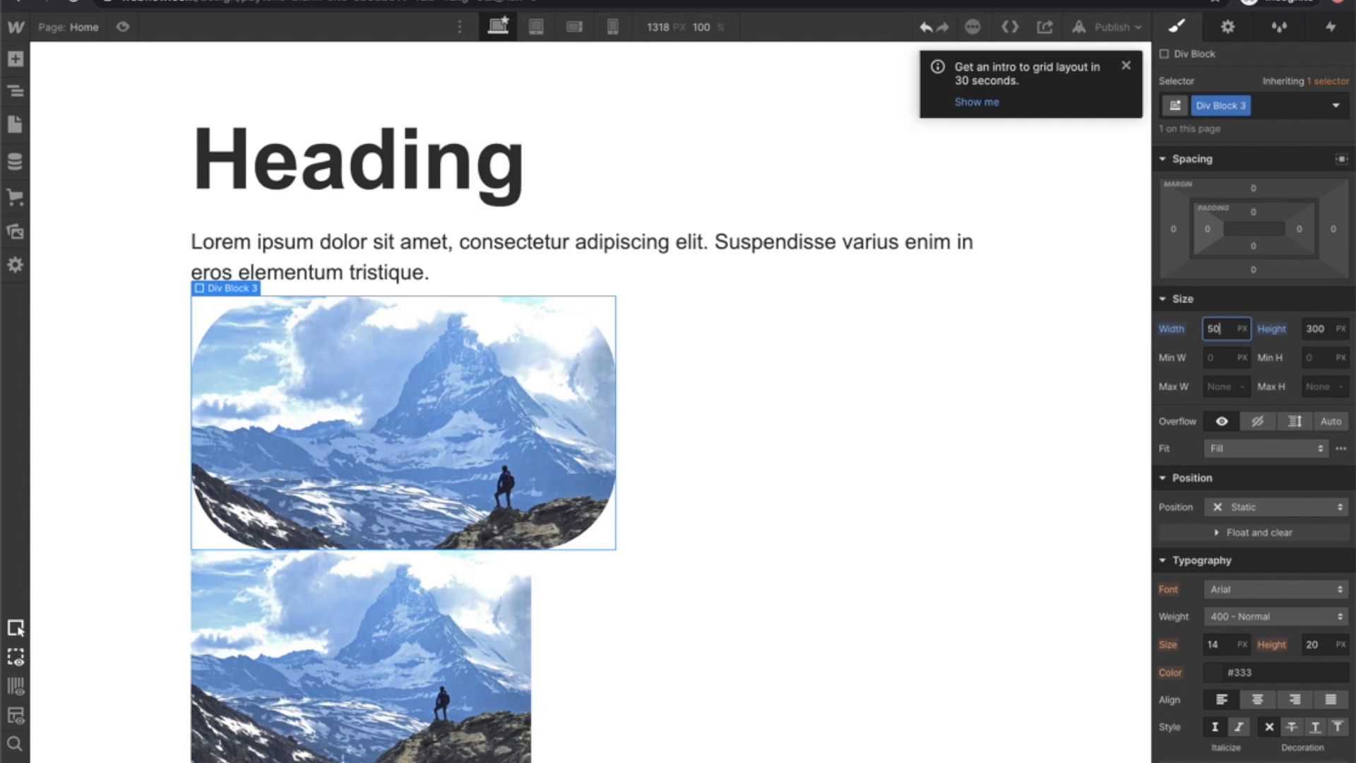
{"action": "key", "text": "Return"}
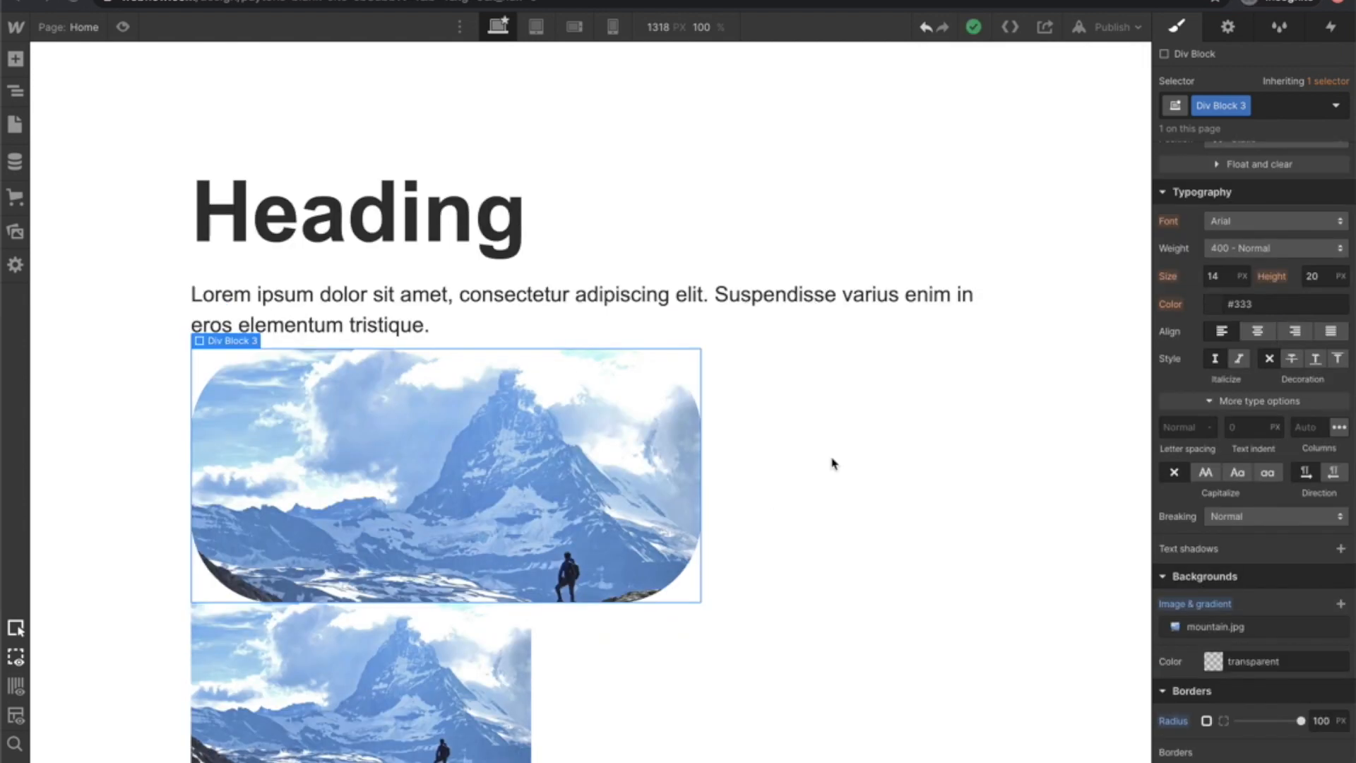
{"action": "key", "text": "Delete"}
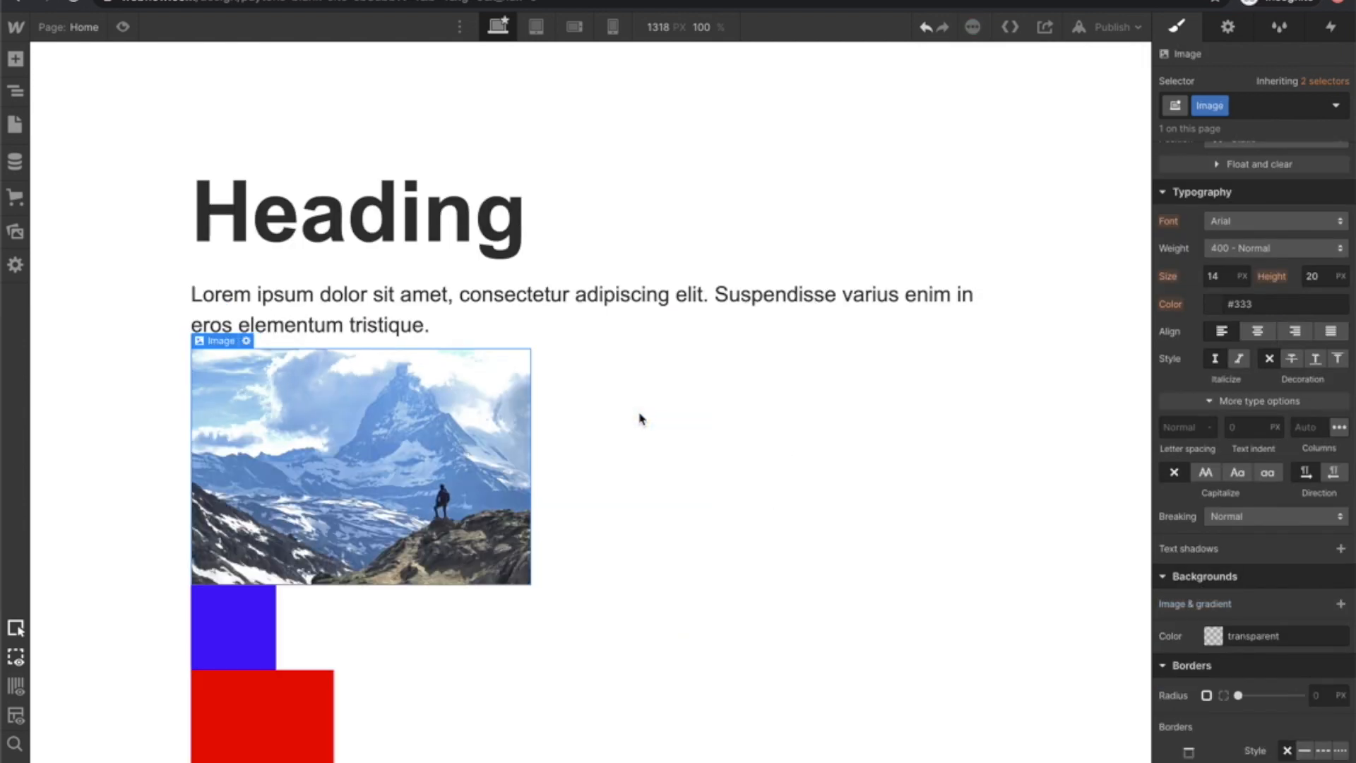
Give the section a mountain.jpg background image sized to Cover and positioned at the center, 50% left and 50% top.
{"action": "left_click", "coordinate": [1031, 121]}
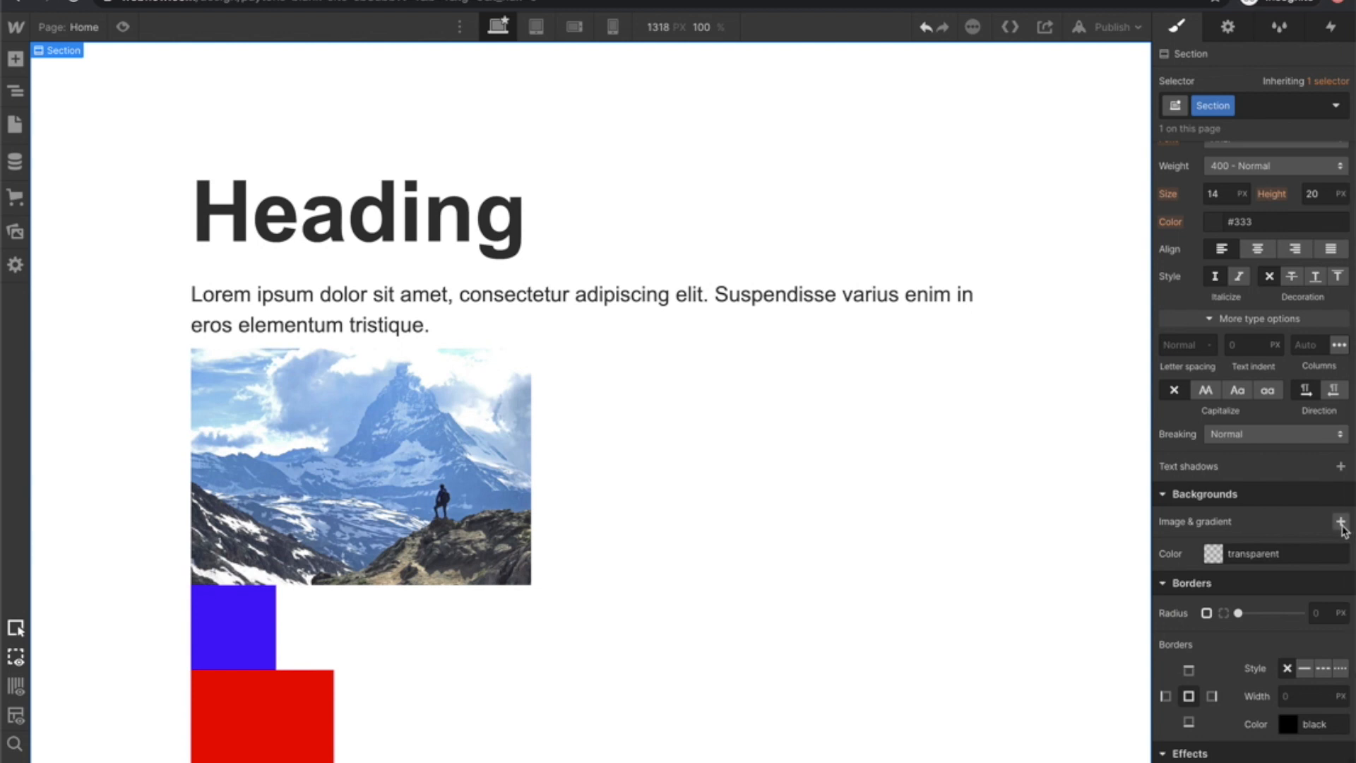
{"action": "left_click", "coordinate": [899, 112]}
{"action": "left_click", "coordinate": [1340, 521]}
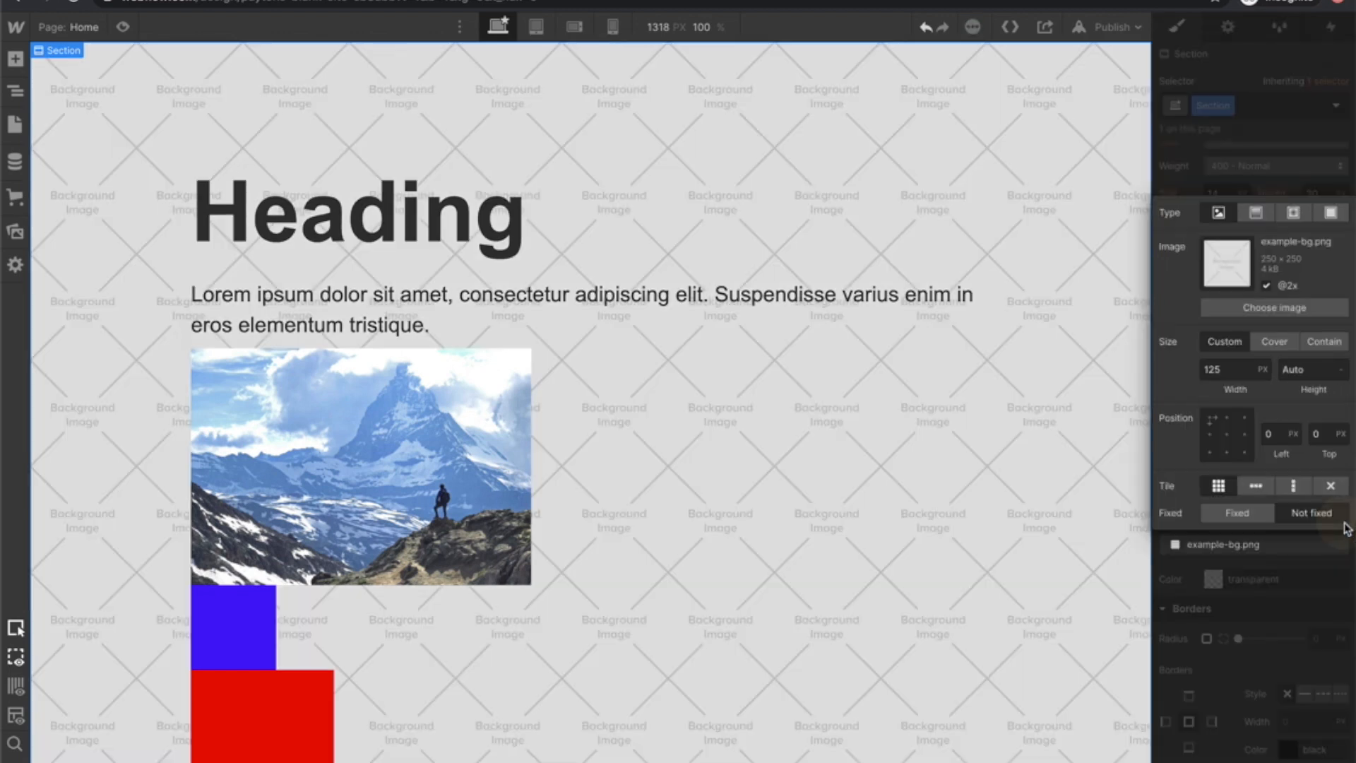
{"action": "left_click", "coordinate": [1262, 308]}
{"action": "left_click", "coordinate": [66, 212]}
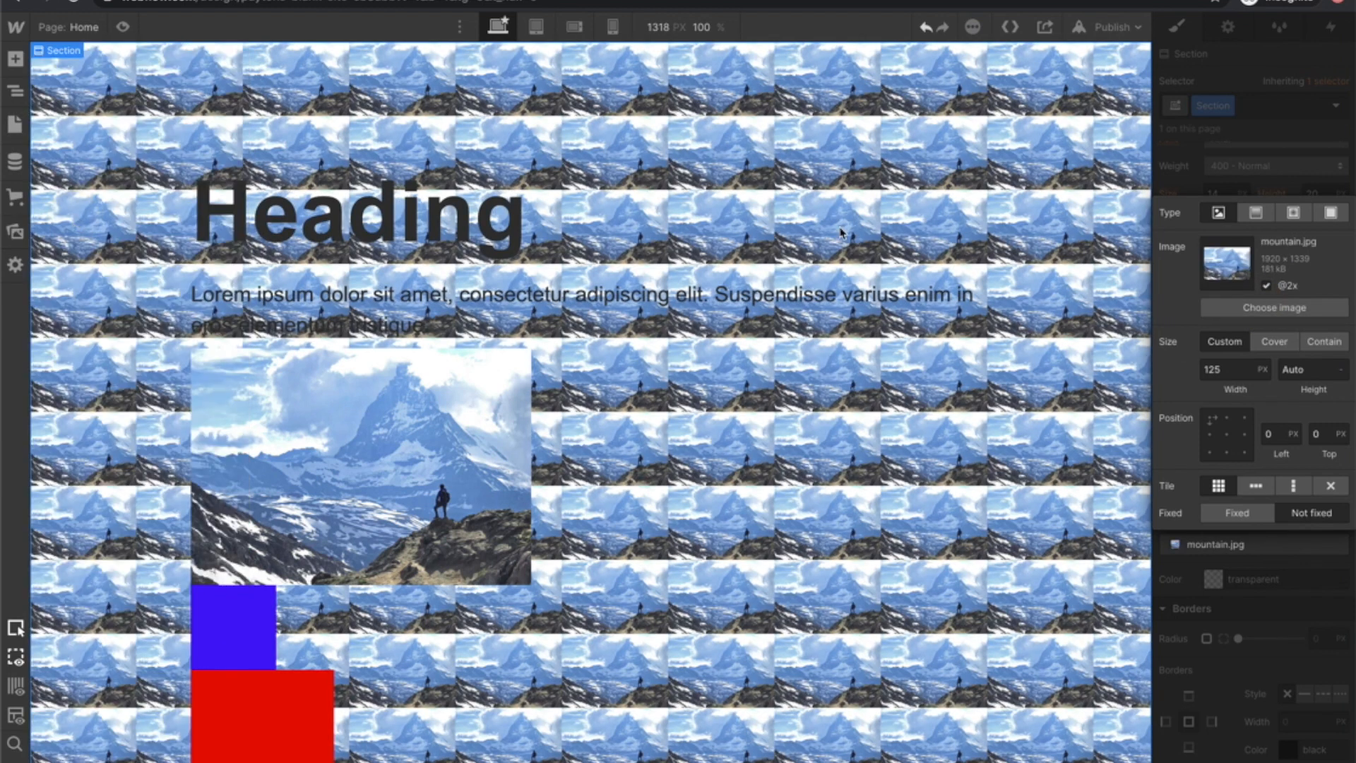
{"action": "left_click", "coordinate": [1271, 348]}
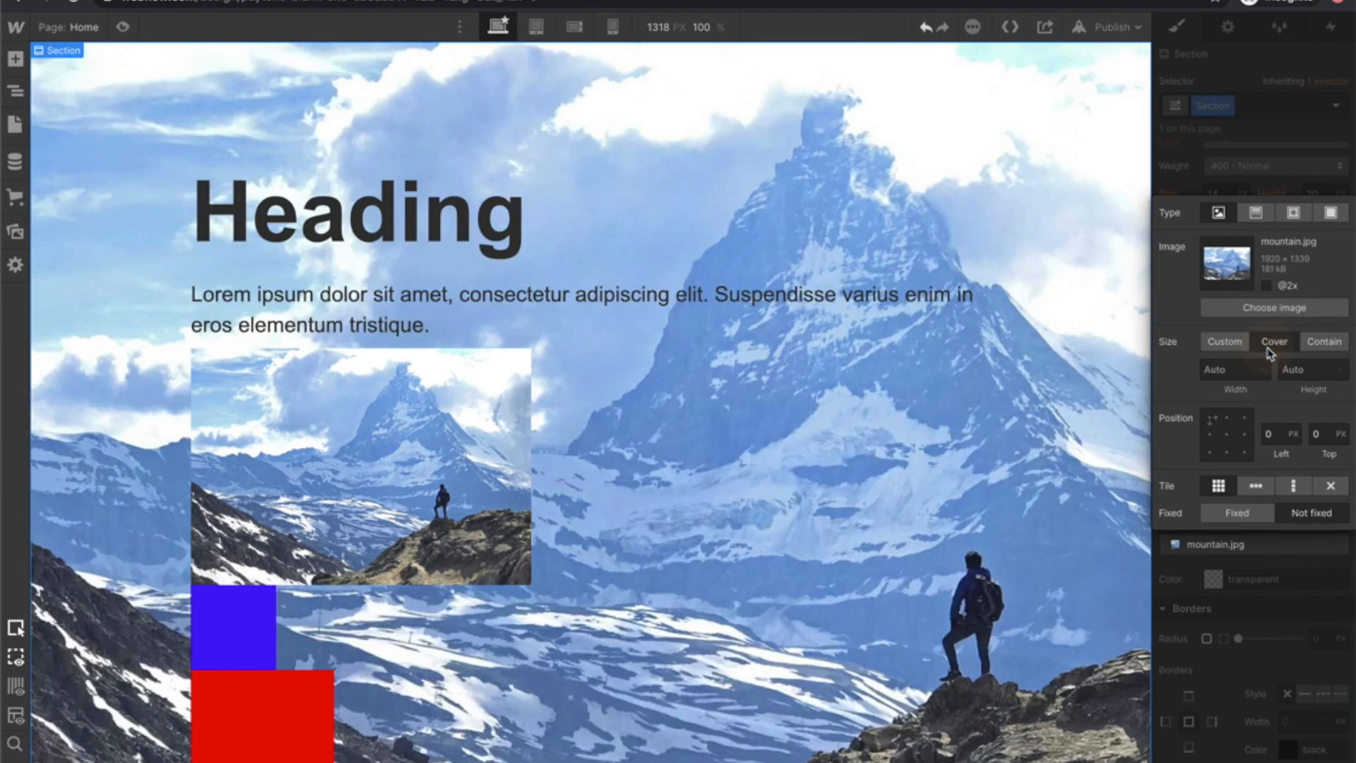
{"action": "left_click", "coordinate": [1228, 436]}
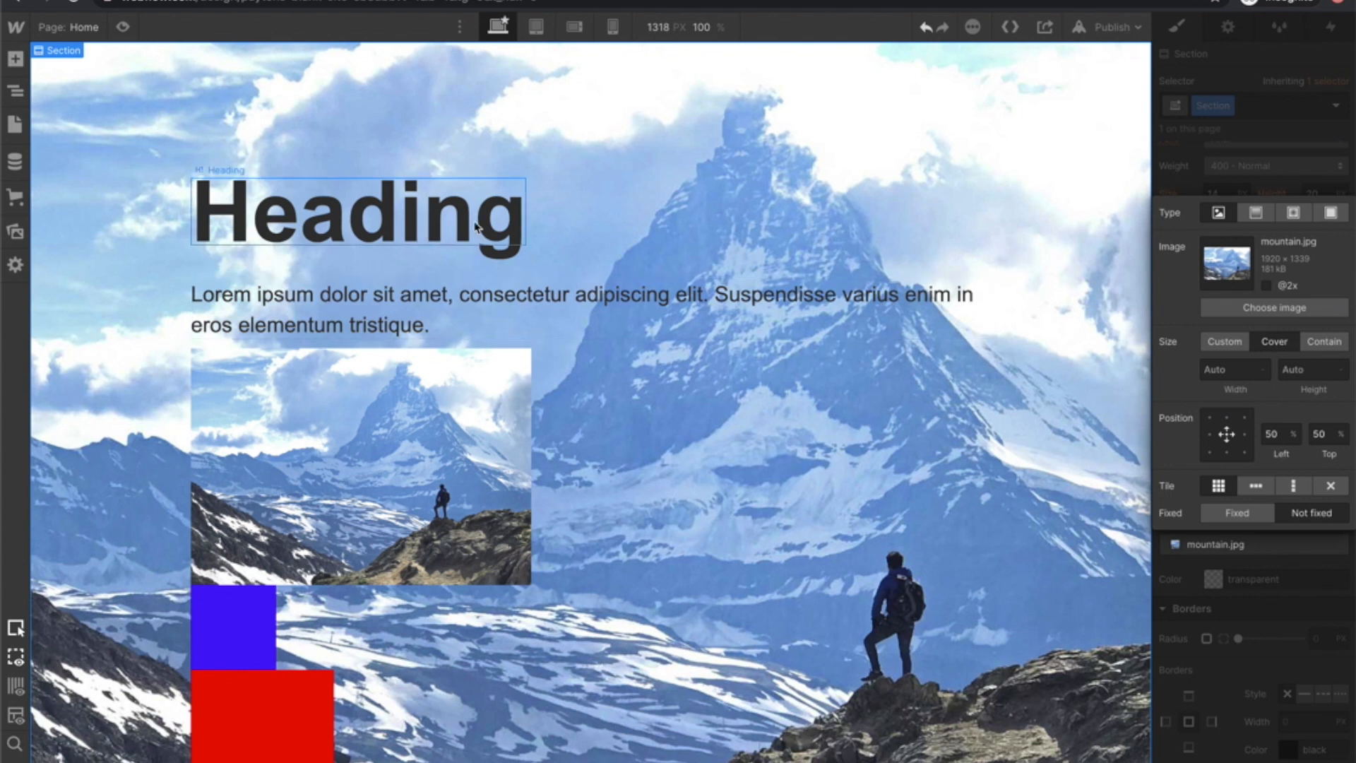
{"action": "left_click", "coordinate": [1038, 112]}
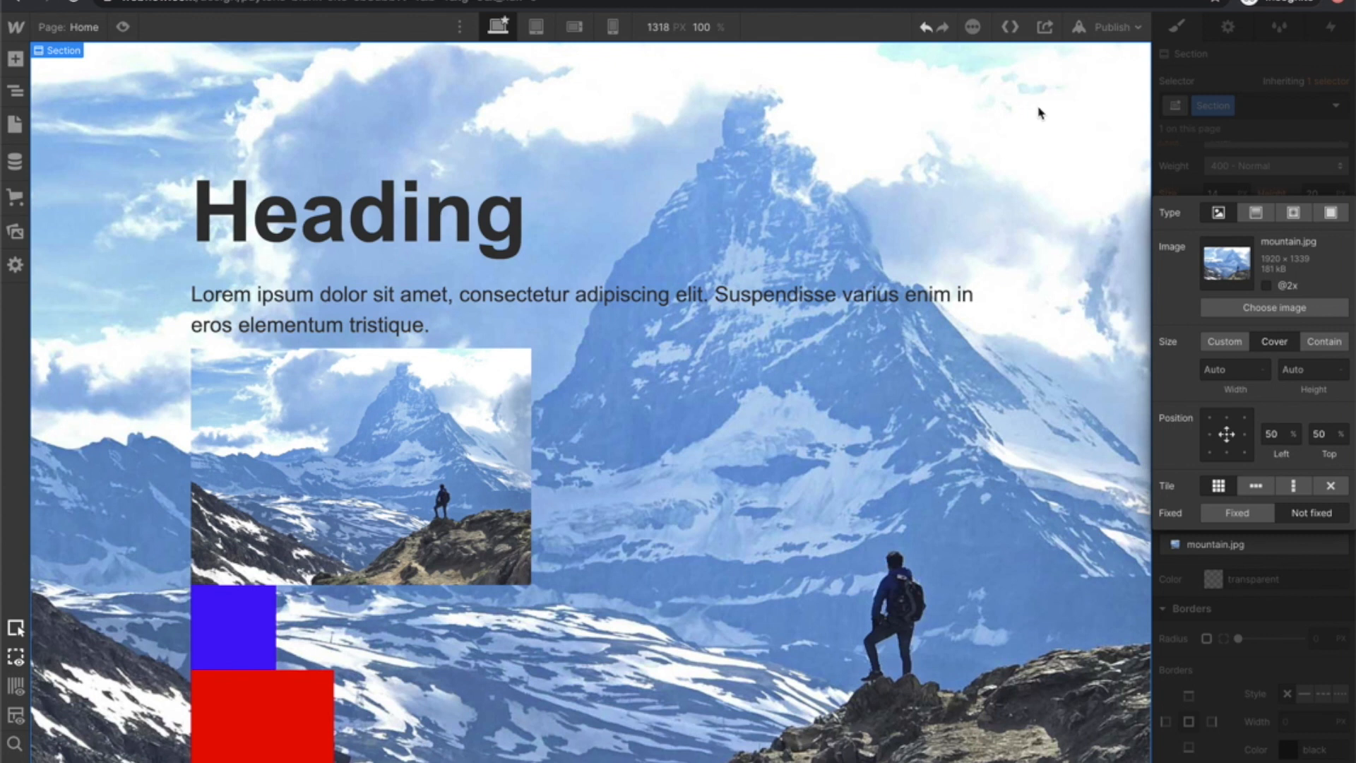
{"action": "left_click", "coordinate": [1250, 159]}
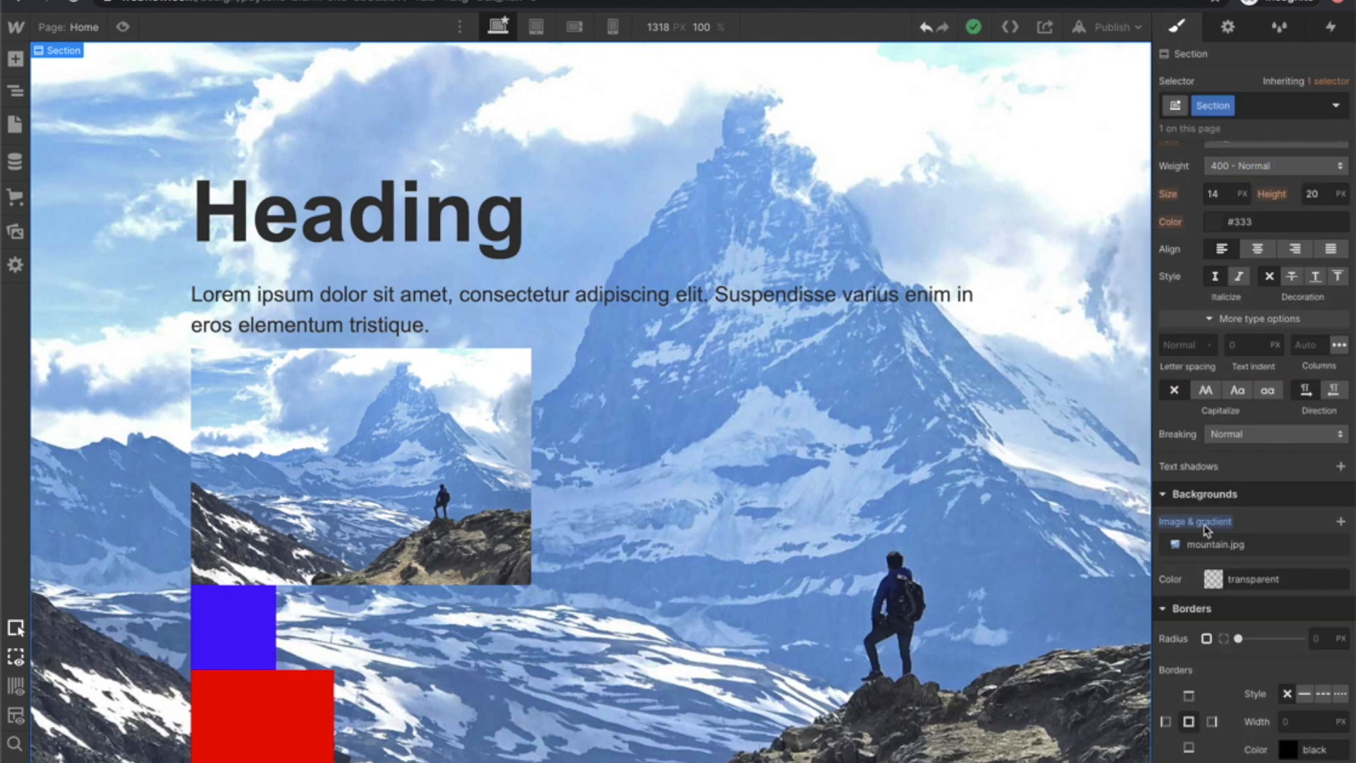
Add a black color overlay with 65% opacity above the section's background image.
{"action": "left_click", "coordinate": [1339, 524]}
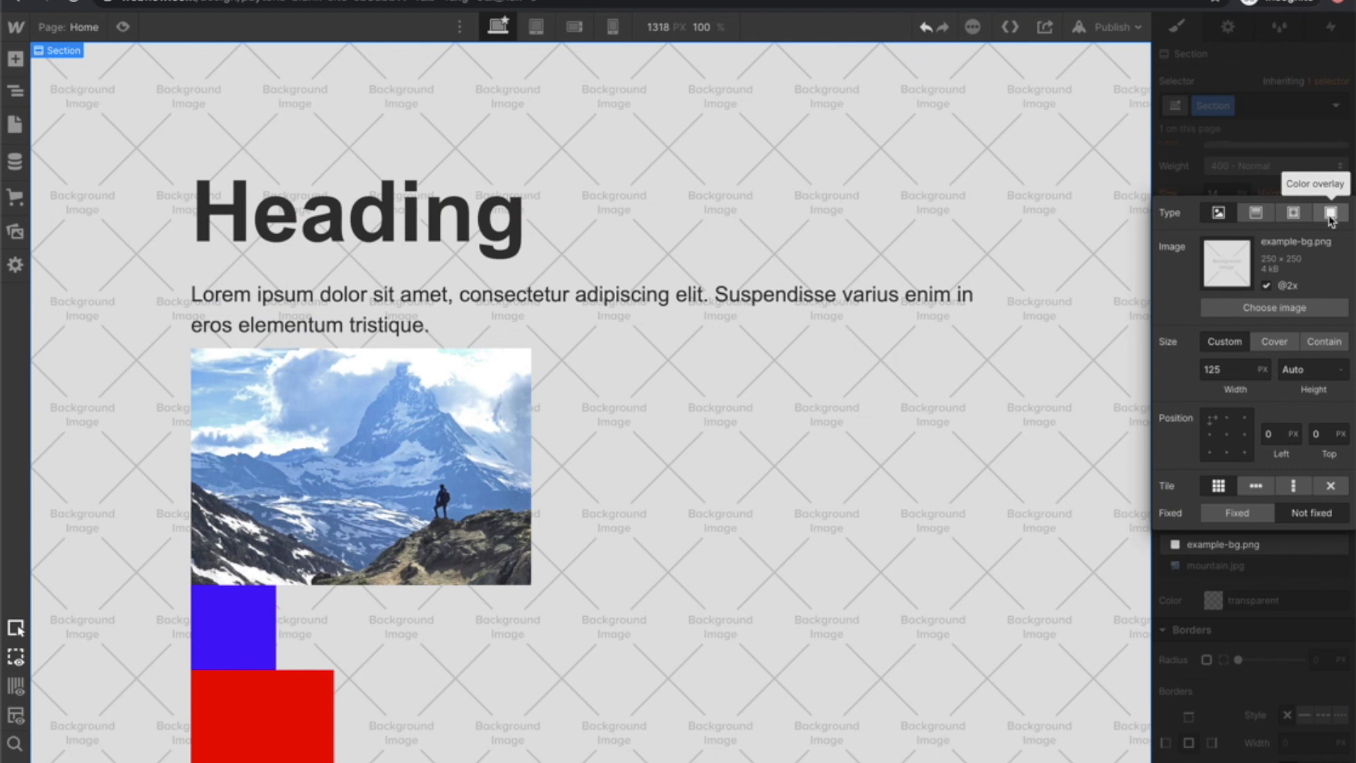
{"action": "left_click", "coordinate": [1331, 216]}
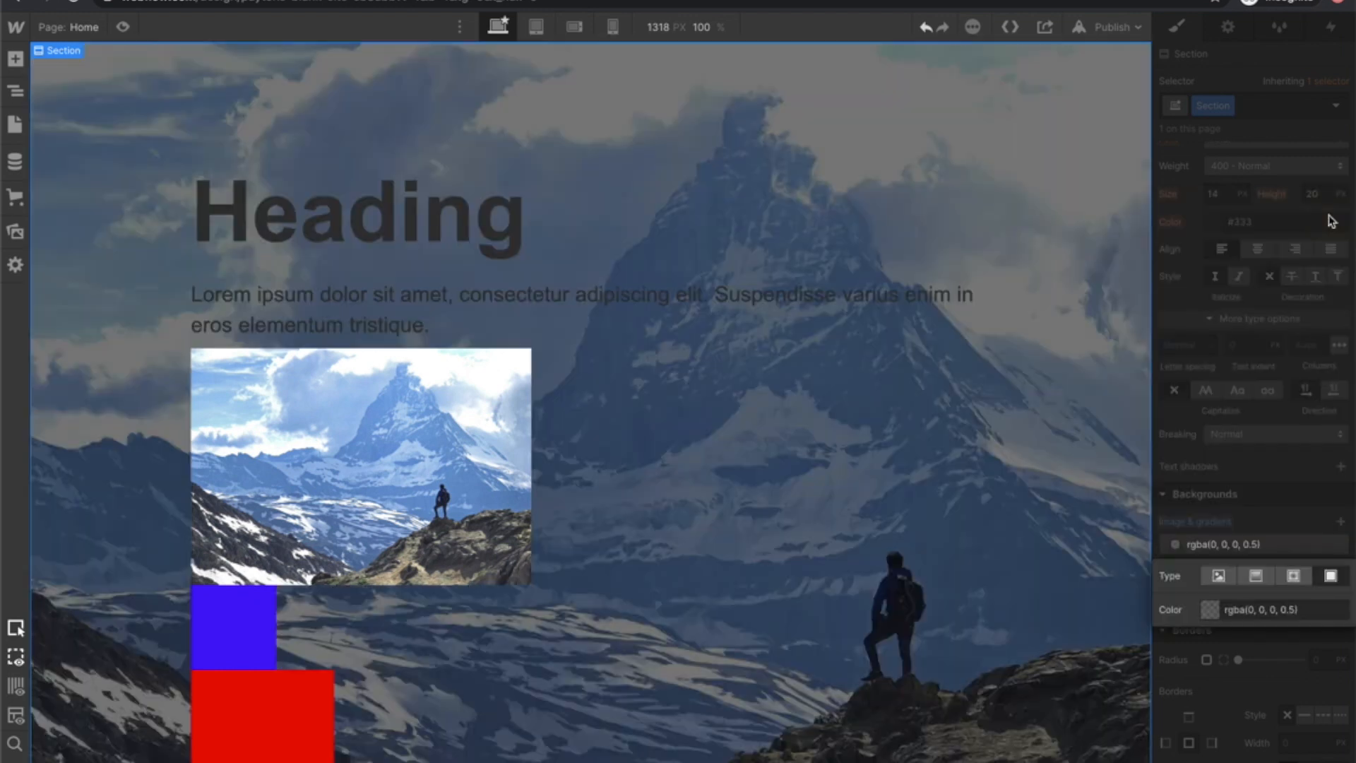
{"action": "left_click", "coordinate": [1207, 612]}
{"action": "left_click", "coordinate": [1286, 491]}
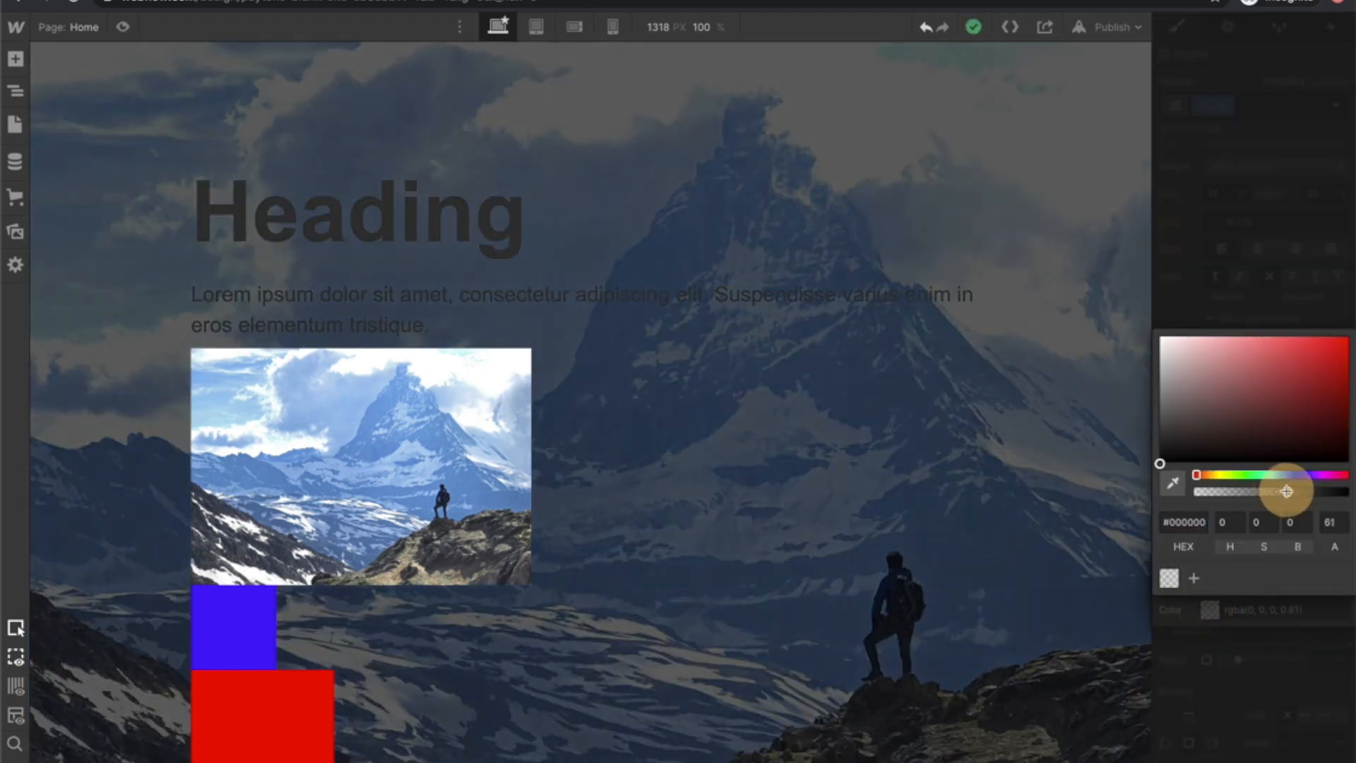
{"action": "left_click_drag", "start_coordinate": [1286, 490], "coordinate": [1291, 490]}
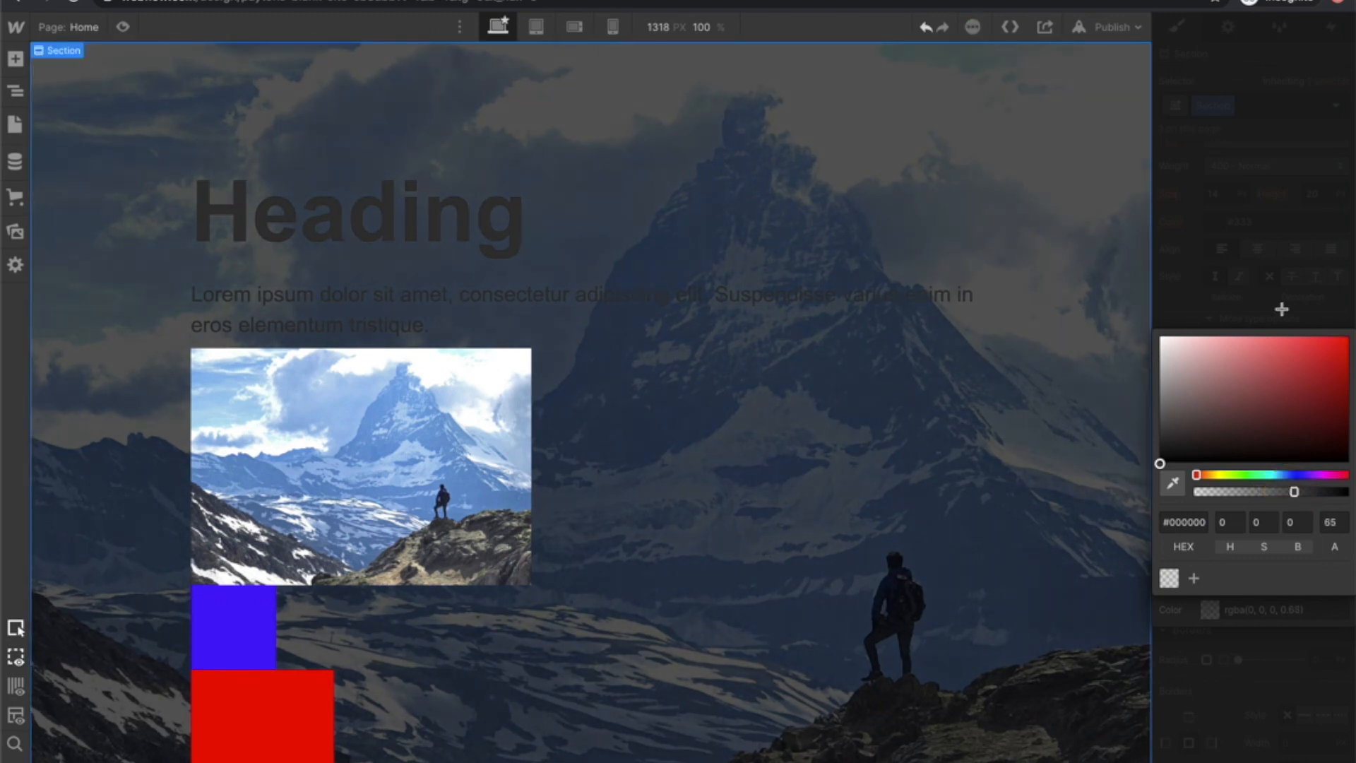
{"action": "left_click", "coordinate": [1269, 224]}
Set the text color of the heading and of the paragraph to white.
{"action": "left_click", "coordinate": [424, 206]}
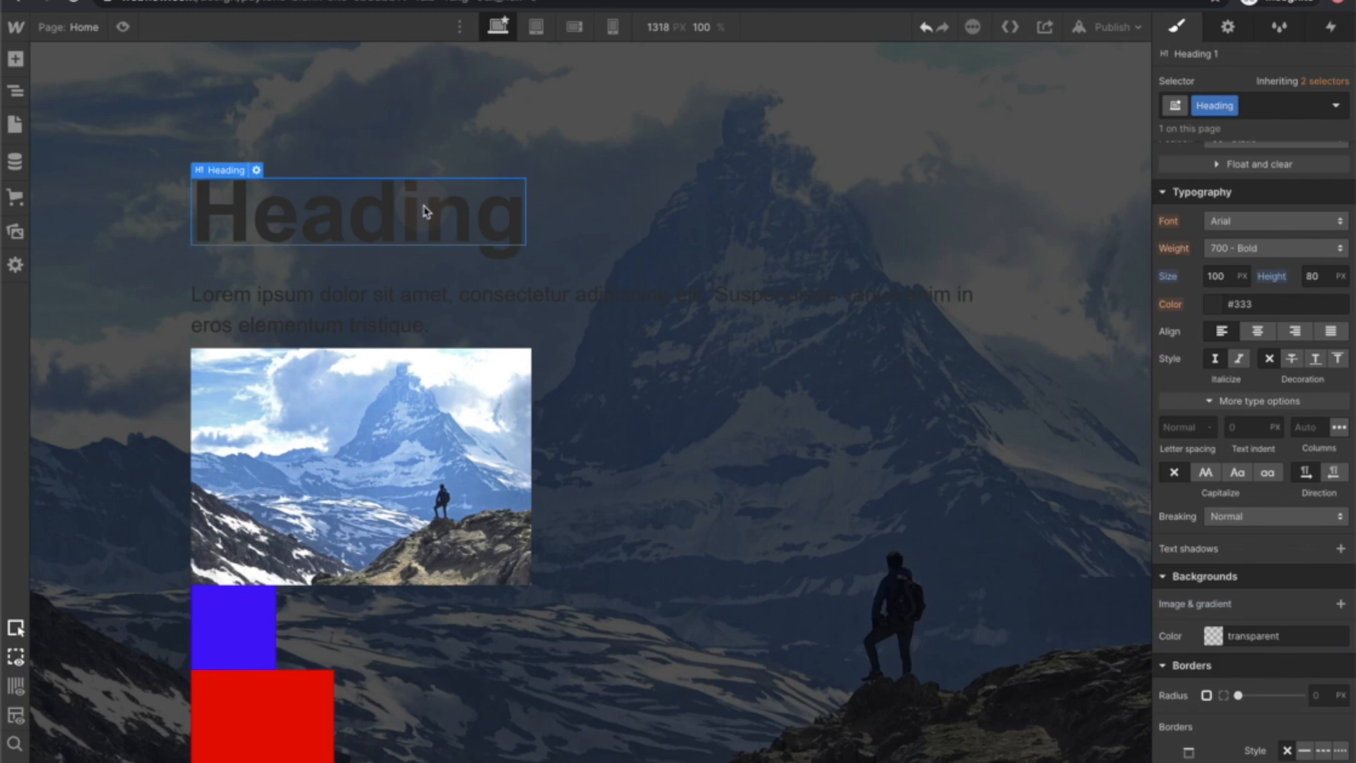
{"action": "left_click", "coordinate": [1222, 304]}
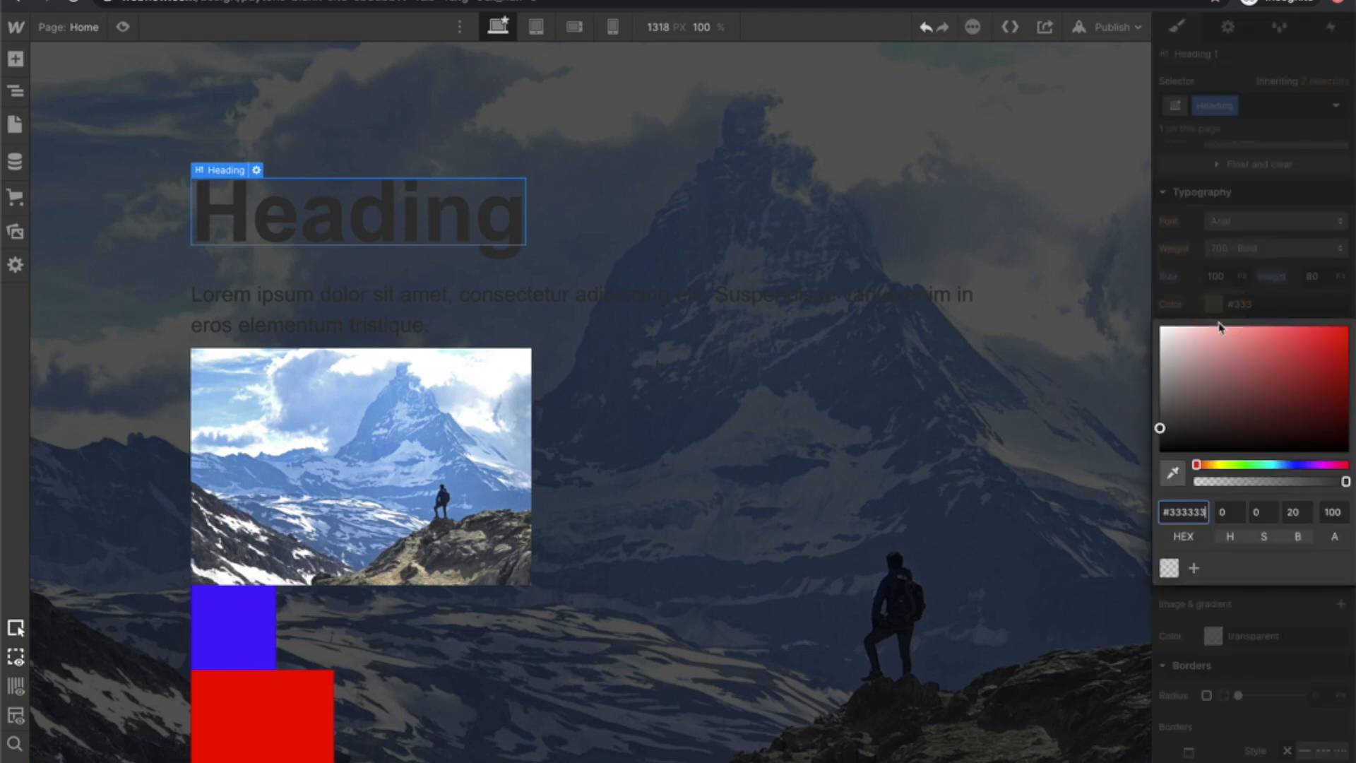
{"action": "left_click_drag", "start_coordinate": [1172, 335], "coordinate": [1088, 295]}
{"action": "left_click", "coordinate": [835, 290]}
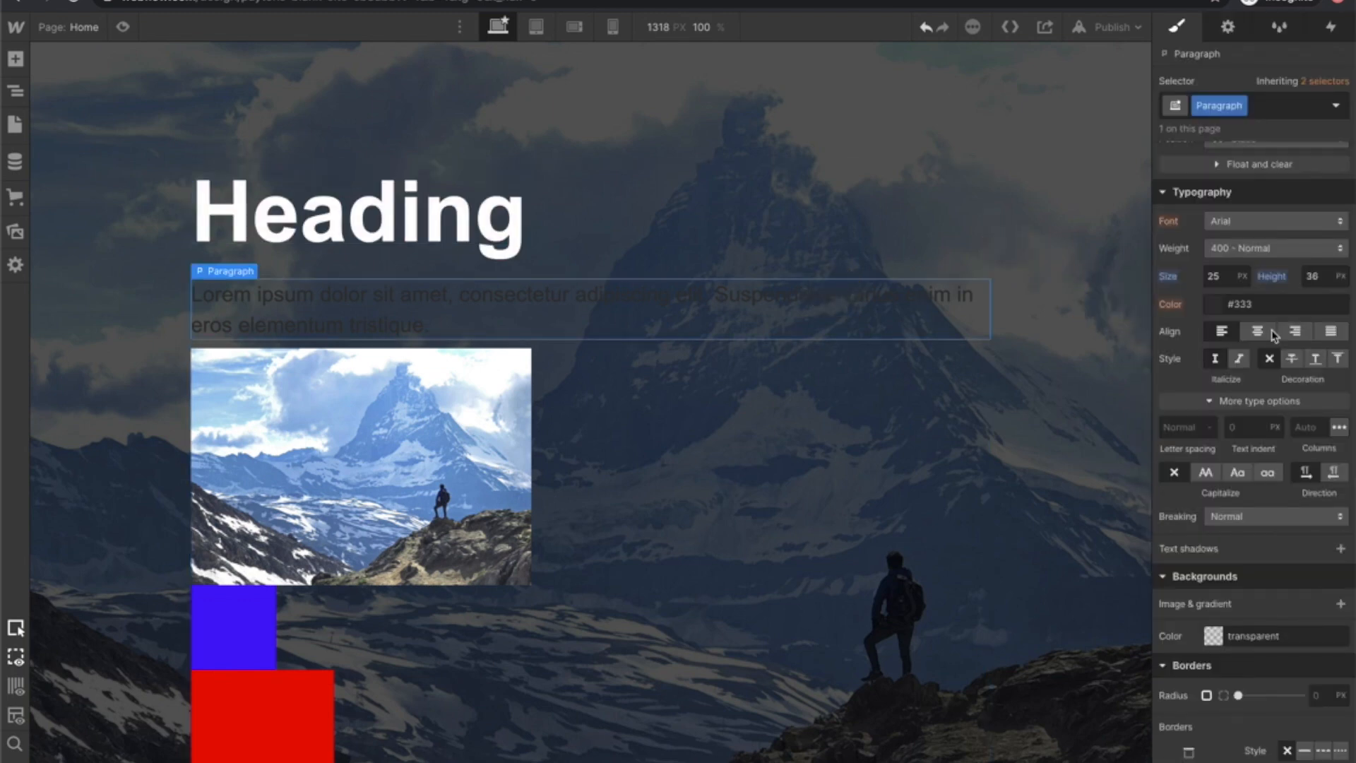
{"action": "left_click", "coordinate": [1217, 305]}
{"action": "left_click_drag", "start_coordinate": [1172, 339], "coordinate": [999, 230]}
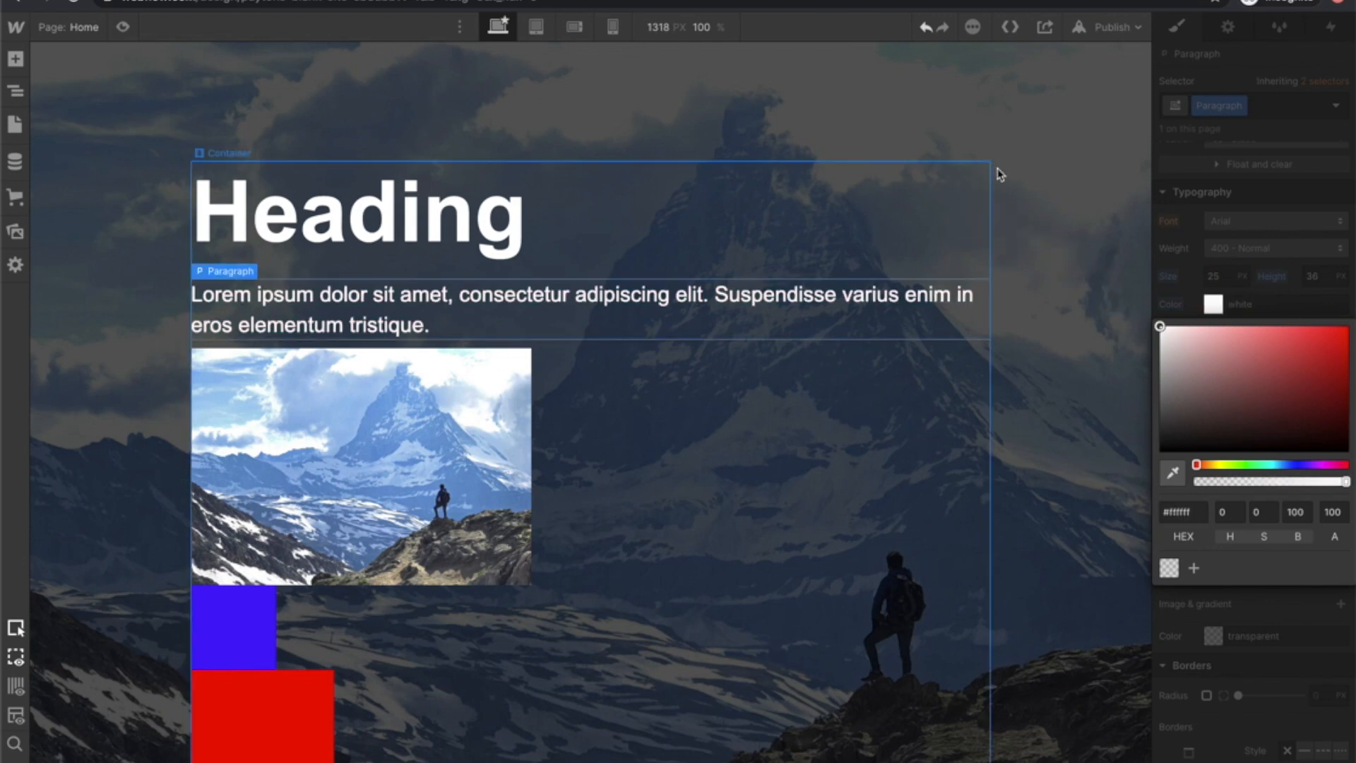
Remove the color overlay and the mountain.jpg image from the section's background.
{"action": "left_click", "coordinate": [1076, 106]}
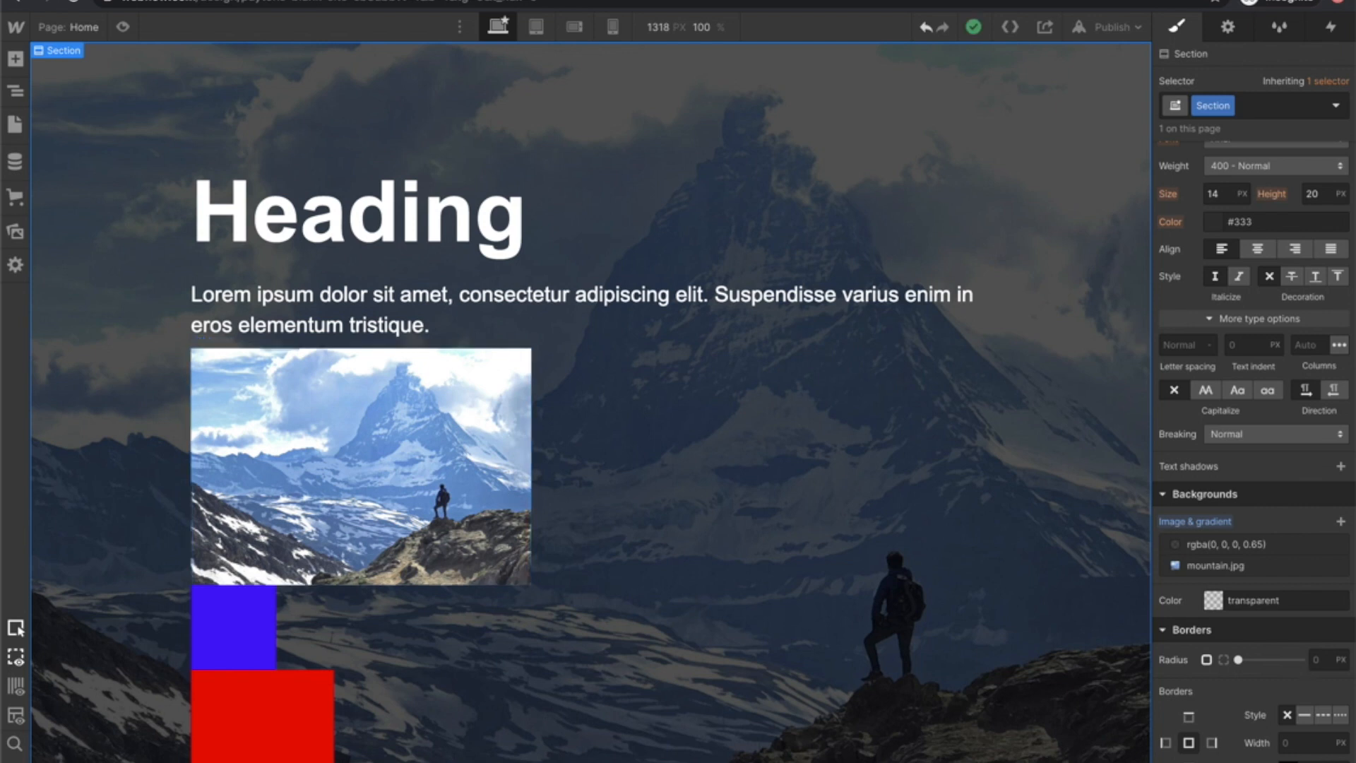
{"action": "left_click", "coordinate": [1339, 546]}
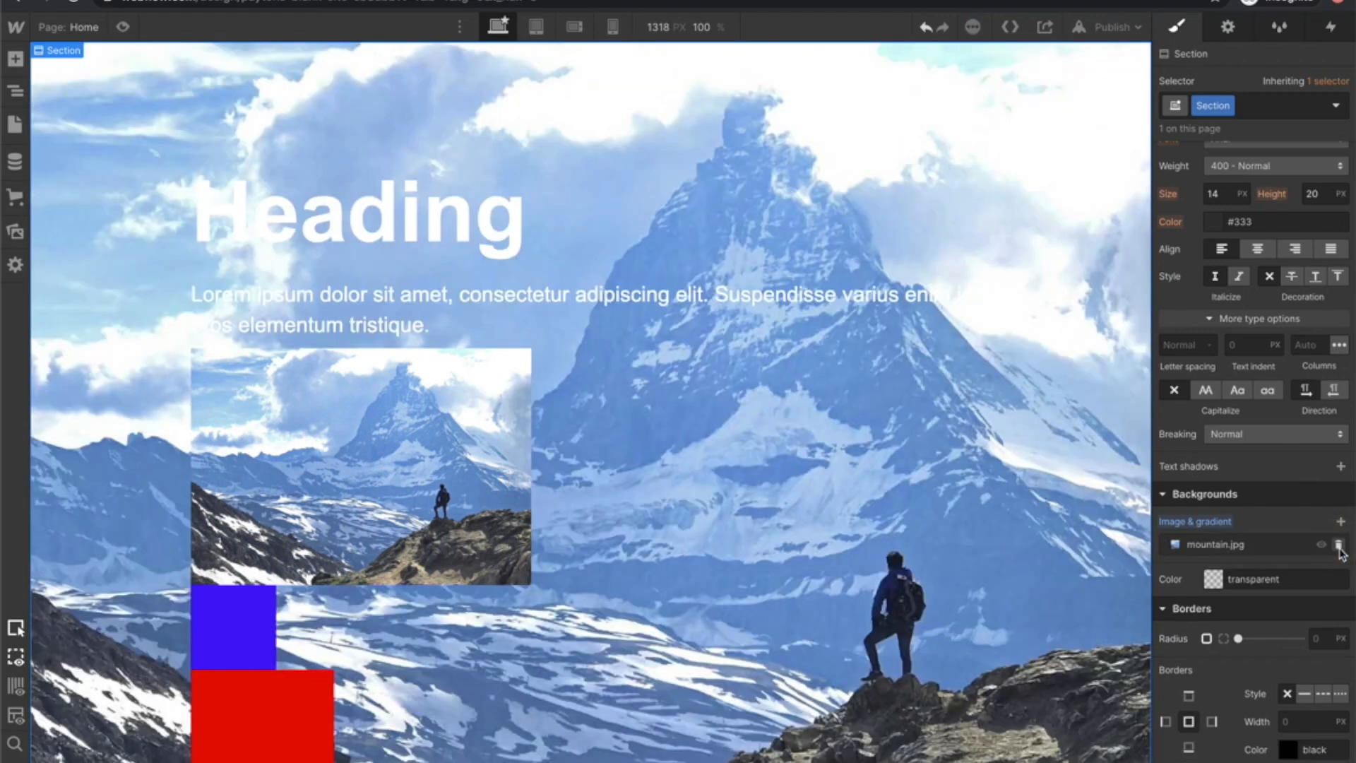
{"action": "left_click", "coordinate": [1340, 545]}
Add a linear gradient background to the section and set its end stop to light blue #00aaff.
{"action": "left_click", "coordinate": [1340, 521]}
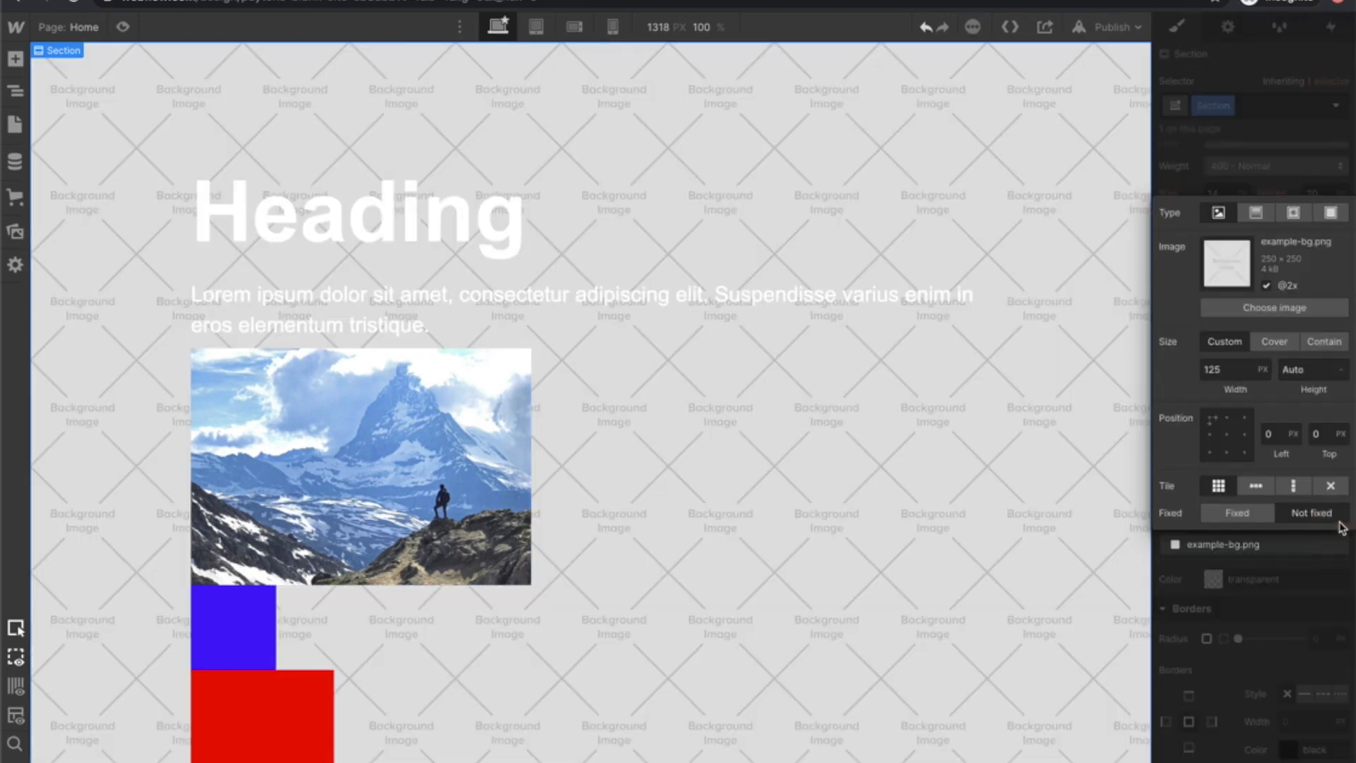
{"action": "left_click", "coordinate": [1257, 214]}
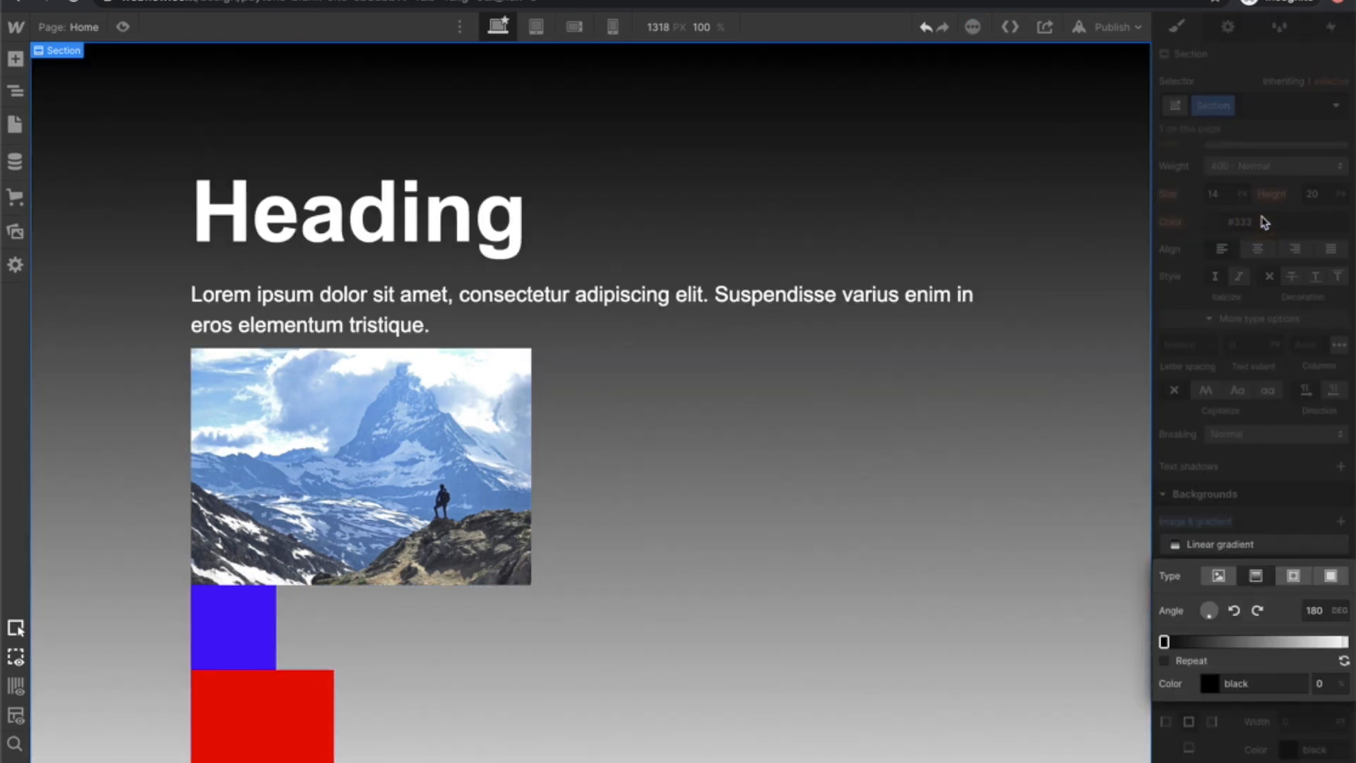
{"action": "left_click", "coordinate": [1344, 641]}
{"action": "left_click", "coordinate": [1278, 511]}
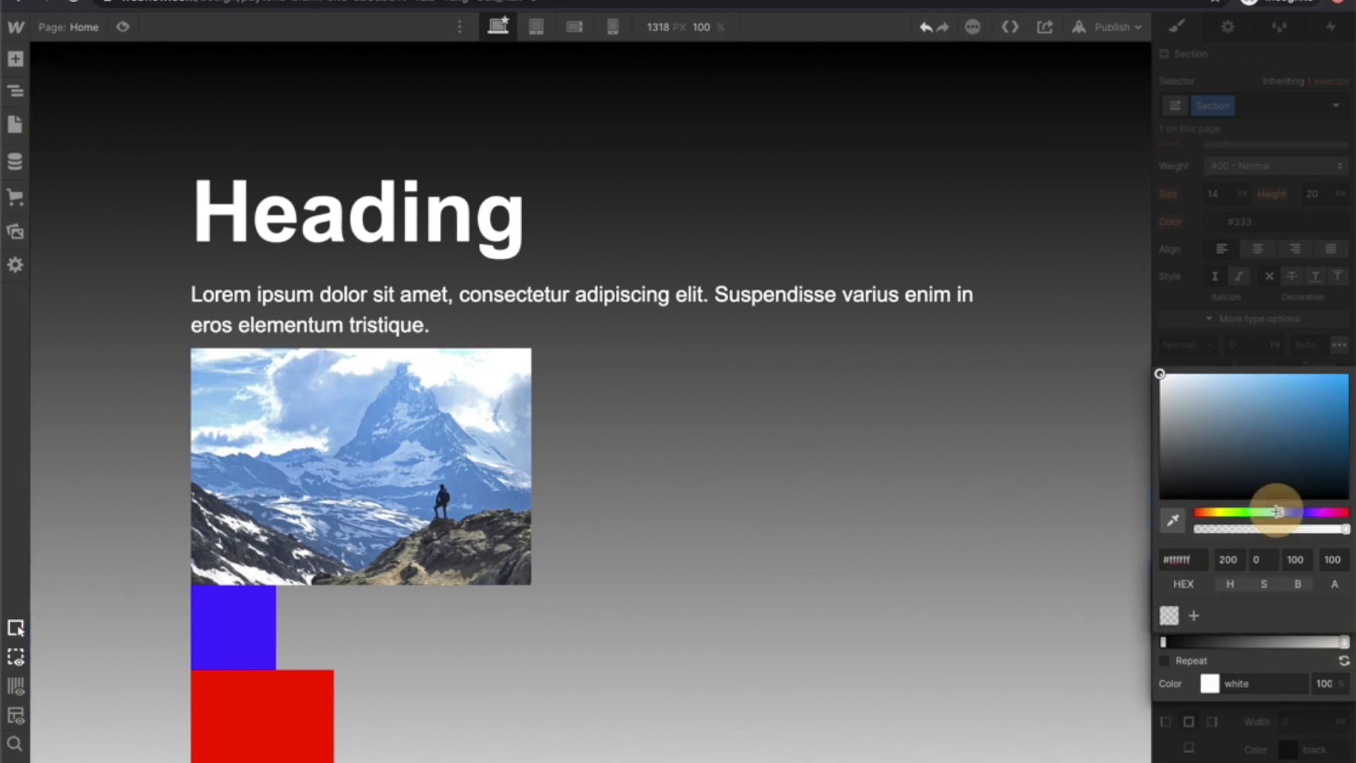
{"action": "left_click", "coordinate": [1306, 426]}
{"action": "left_click_drag", "start_coordinate": [1307, 427], "coordinate": [1347, 375]}
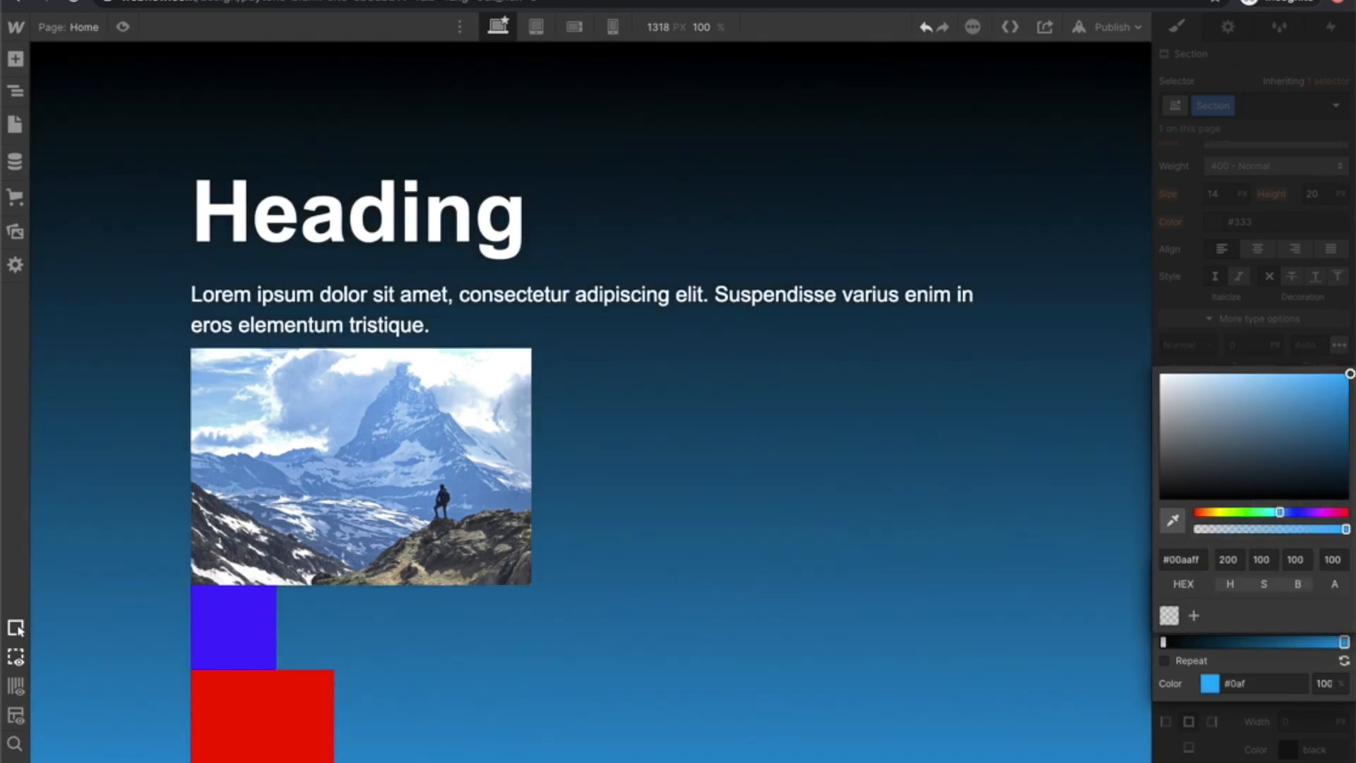
Set the start stop of the section's linear gradient to the blue #1e00ff.
{"action": "left_click", "coordinate": [1163, 642]}
{"action": "left_click", "coordinate": [1164, 643]}
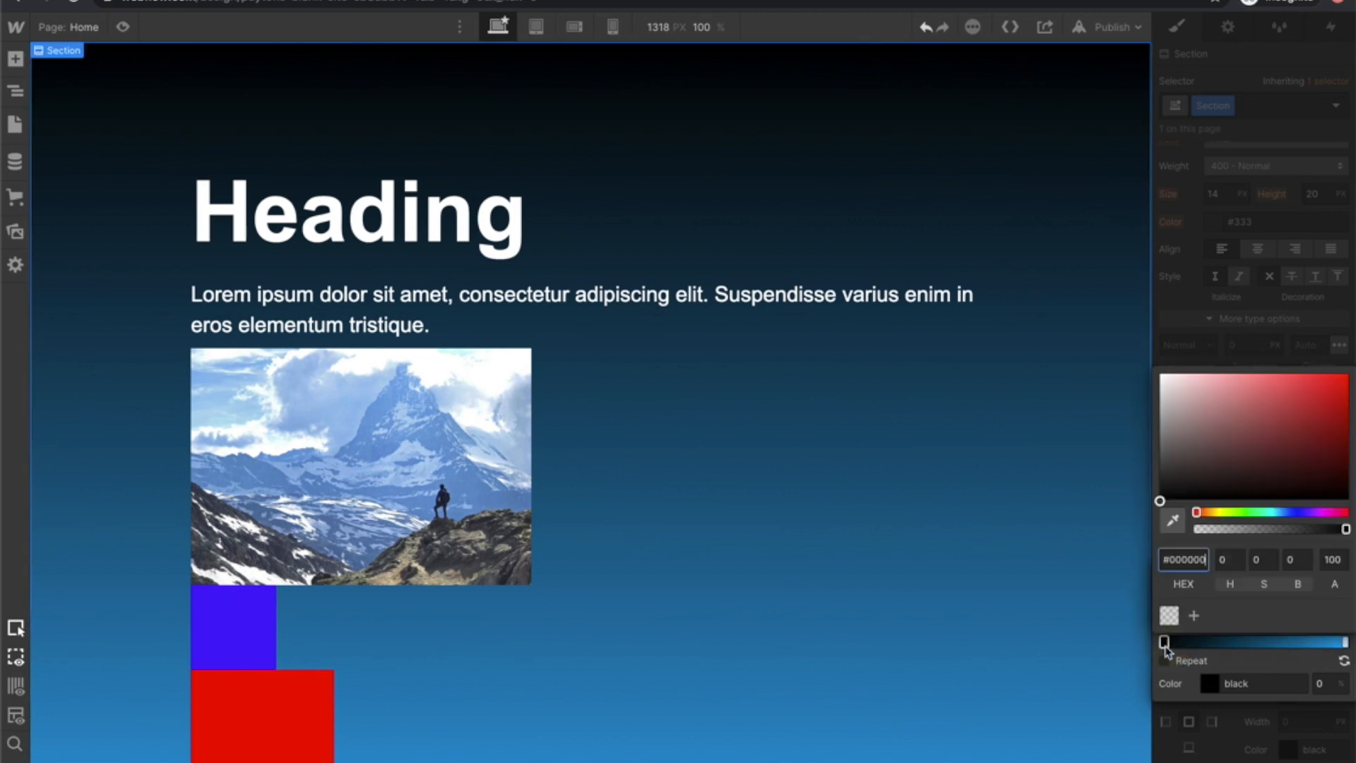
{"action": "left_click", "coordinate": [1297, 512]}
{"action": "left_click", "coordinate": [1346, 374]}
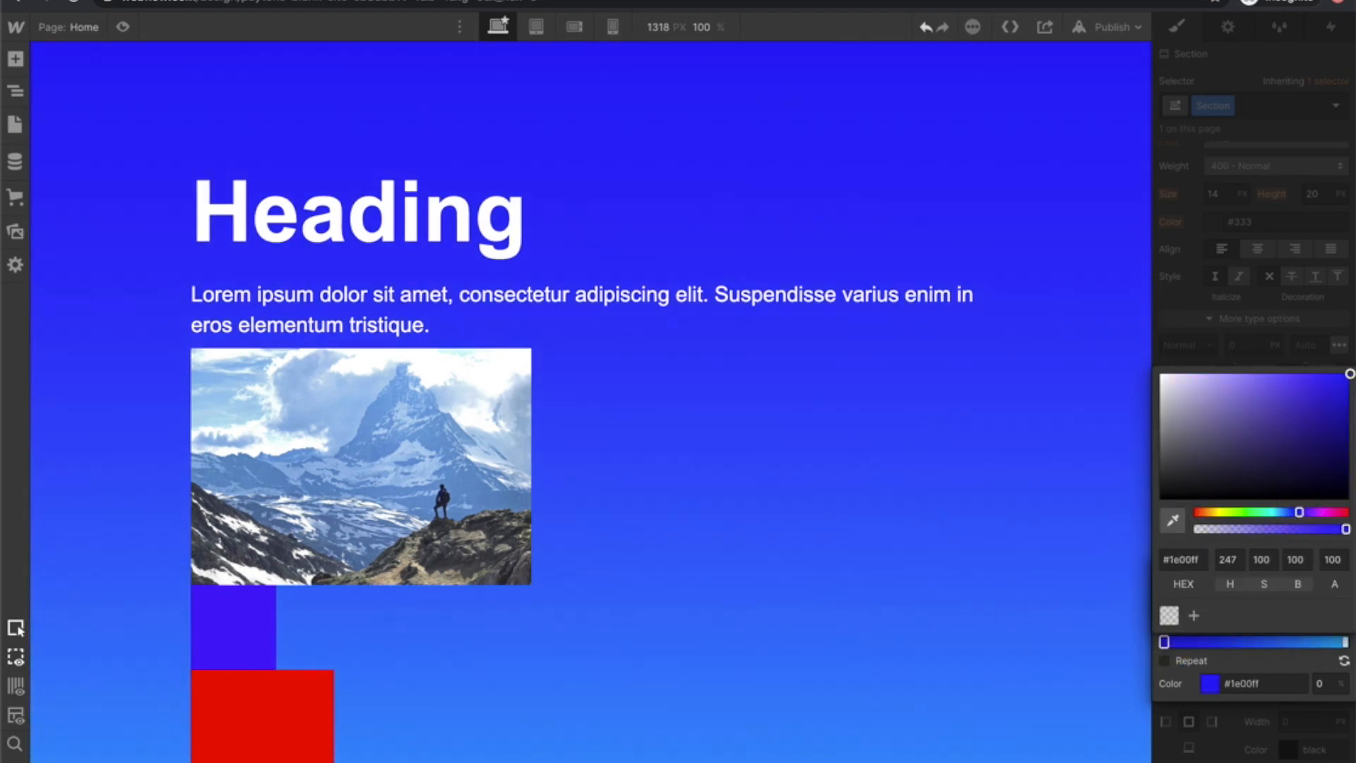
{"action": "scroll", "coordinate": [1253, 510], "scroll_direction": "down", "scroll_amount": 1}
{"action": "scroll", "coordinate": [1254, 510], "scroll_direction": "down", "scroll_amount": 3}
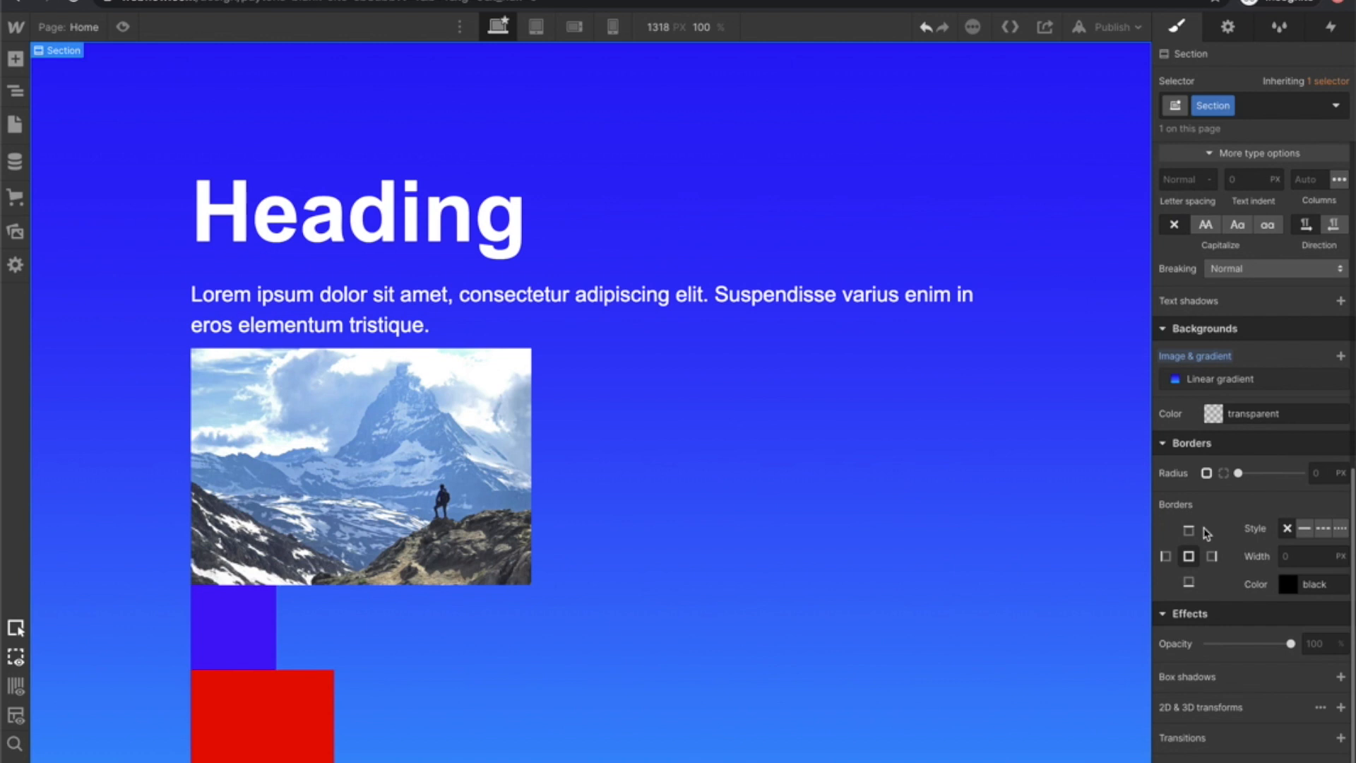
{"action": "scroll", "coordinate": [1187, 502], "scroll_direction": "down", "scroll_amount": 1}
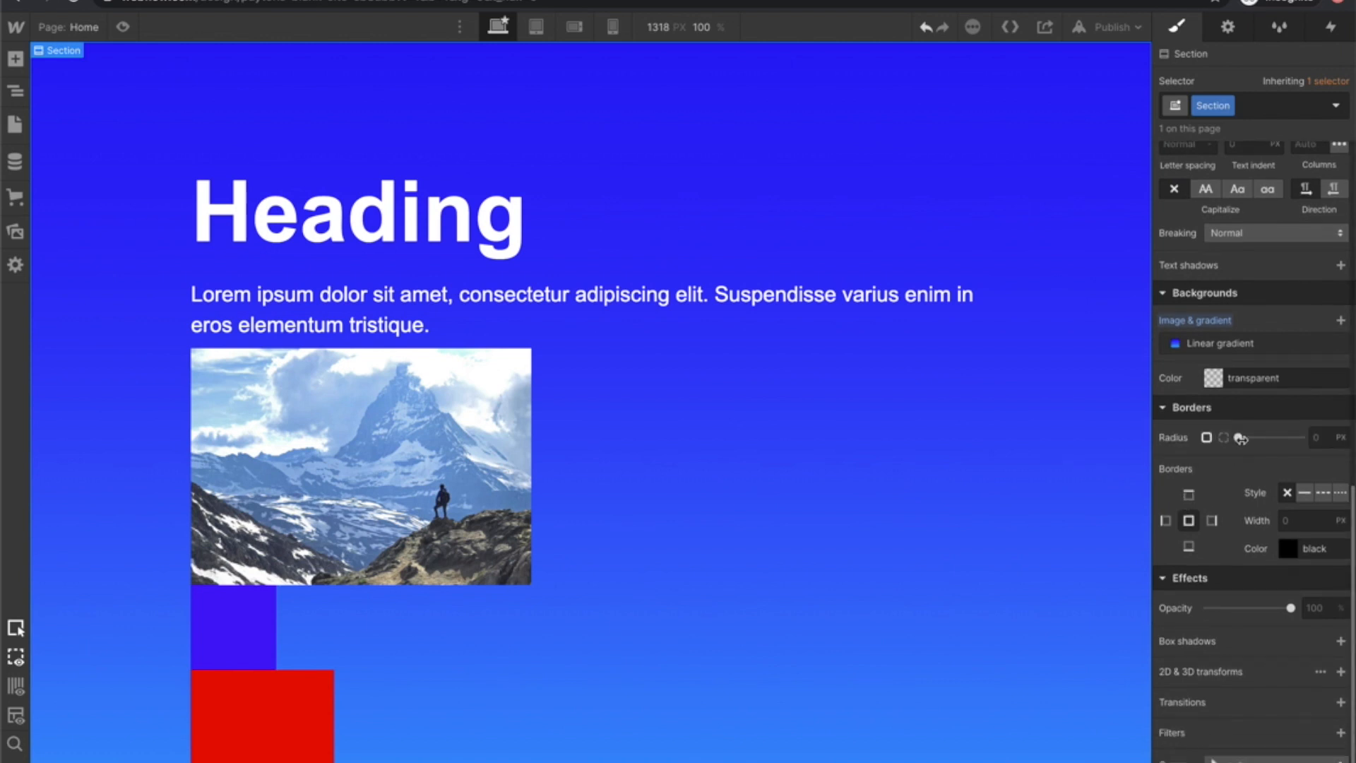
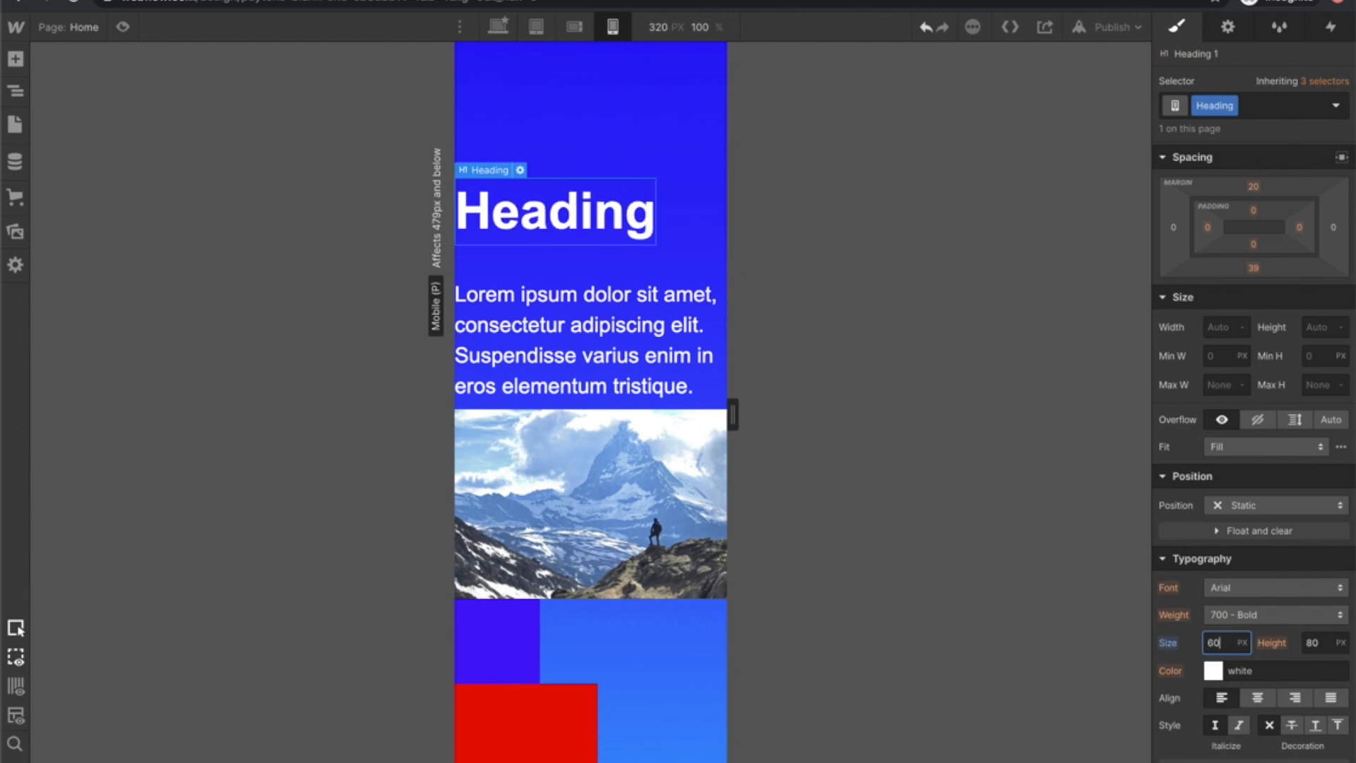
Set the heading's font size to 50 px and its line height to 40 px on the mobile portrait breakpoint.
{"action": "left_click", "coordinate": [1322, 659]}
{"action": "left_click", "coordinate": [1317, 644]}
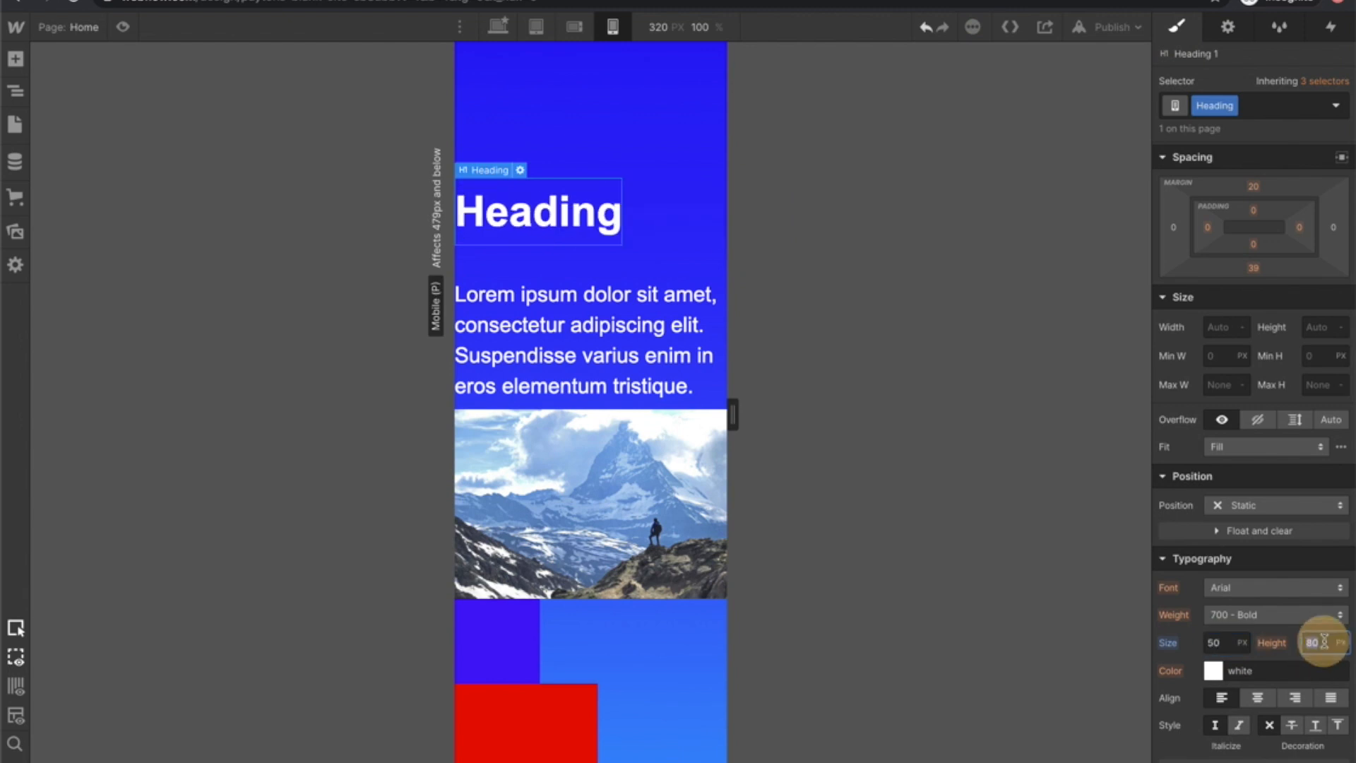
{"action": "type", "text": "40"}
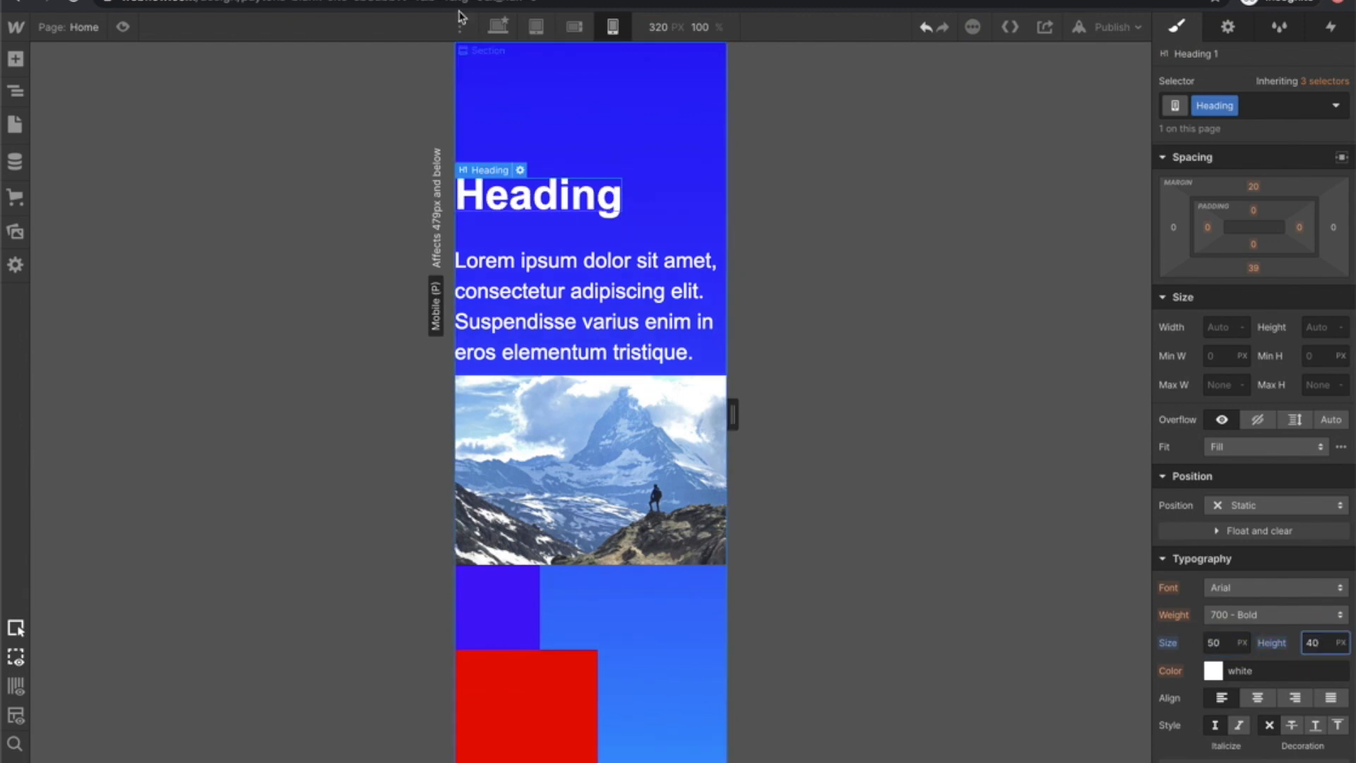
Compare the page at the desktop and mobile portrait breakpoints and check the available publish destinations.
{"action": "left_click", "coordinate": [498, 28]}
{"action": "left_click", "coordinate": [612, 29]}
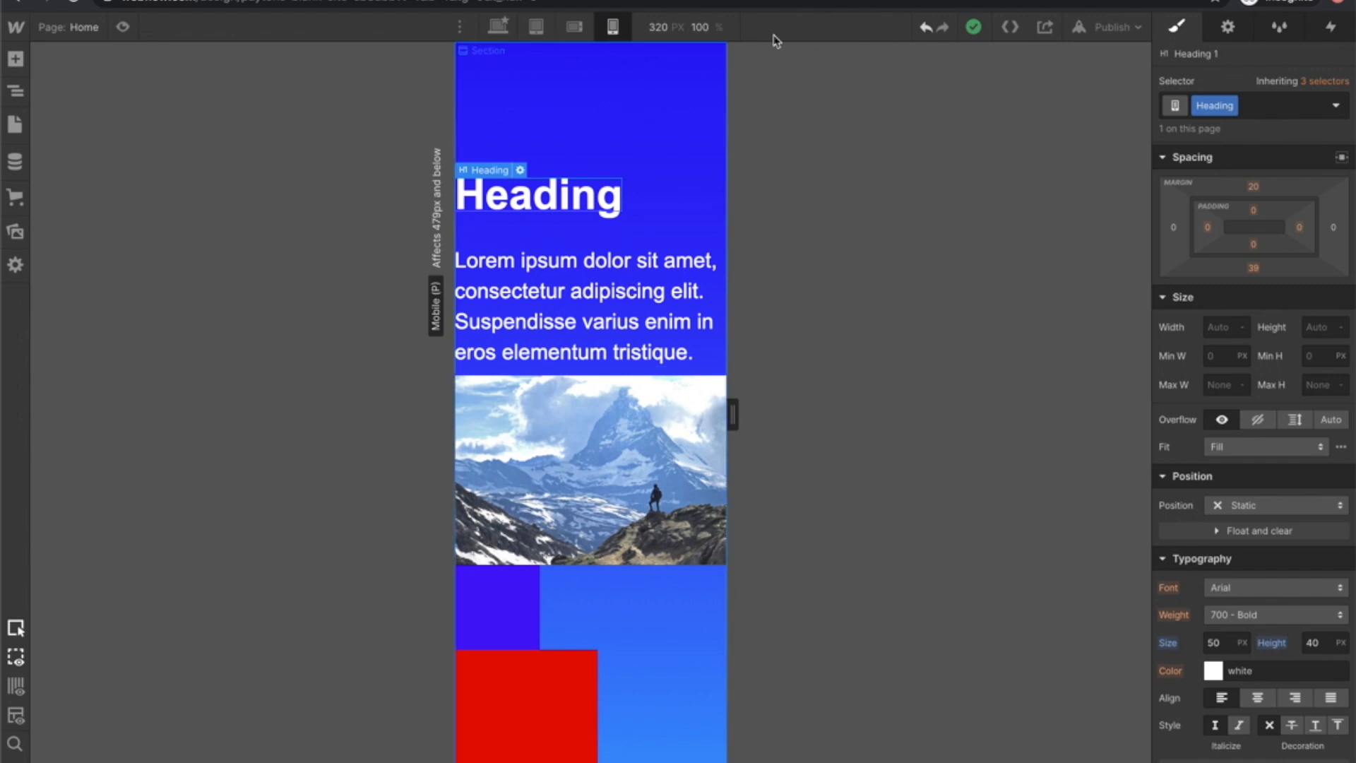
{"action": "left_click", "coordinate": [1114, 28]}
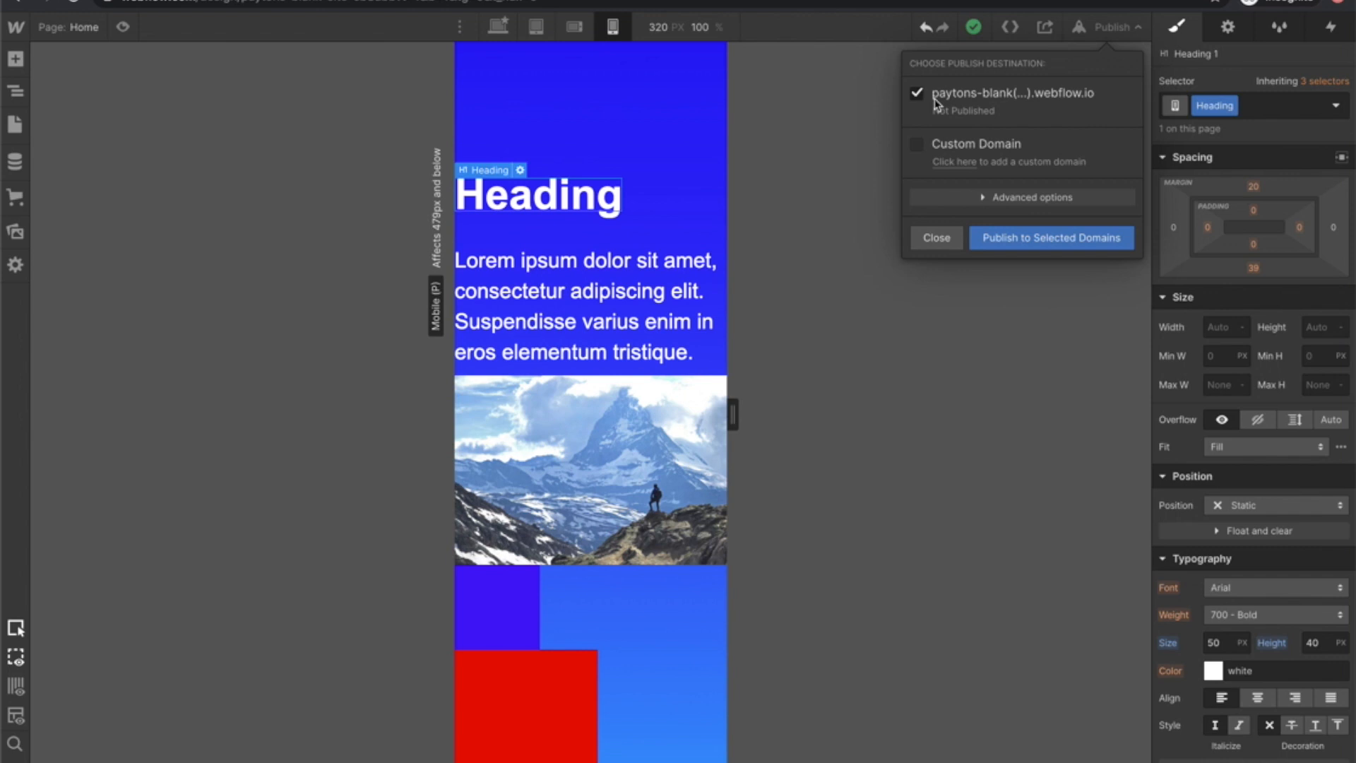
{"action": "left_click", "coordinate": [498, 27]}
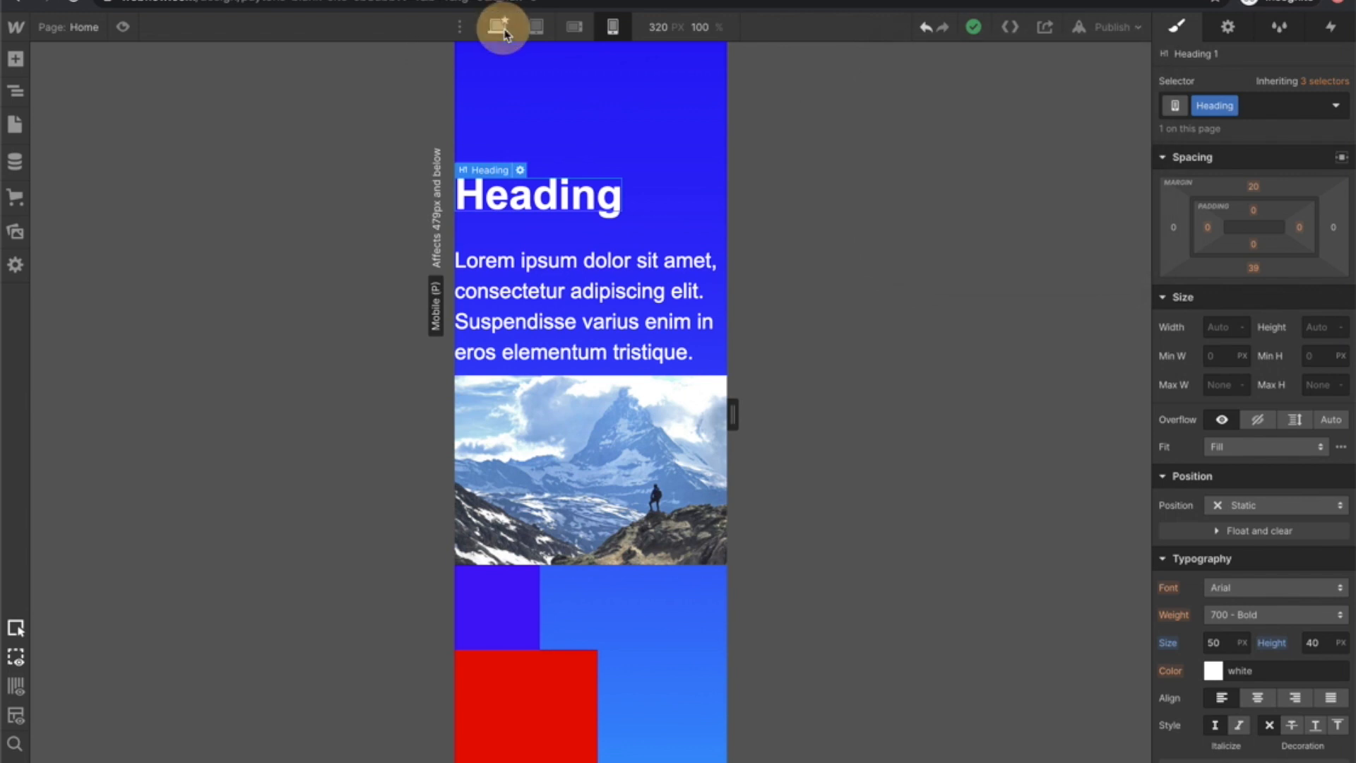
Preview the page at desktop size, inspect its heading and paragraph text, and return to editing.
{"action": "left_click", "coordinate": [123, 29]}
{"action": "scroll", "coordinate": [445, 299], "scroll_direction": "down", "scroll_amount": 3}
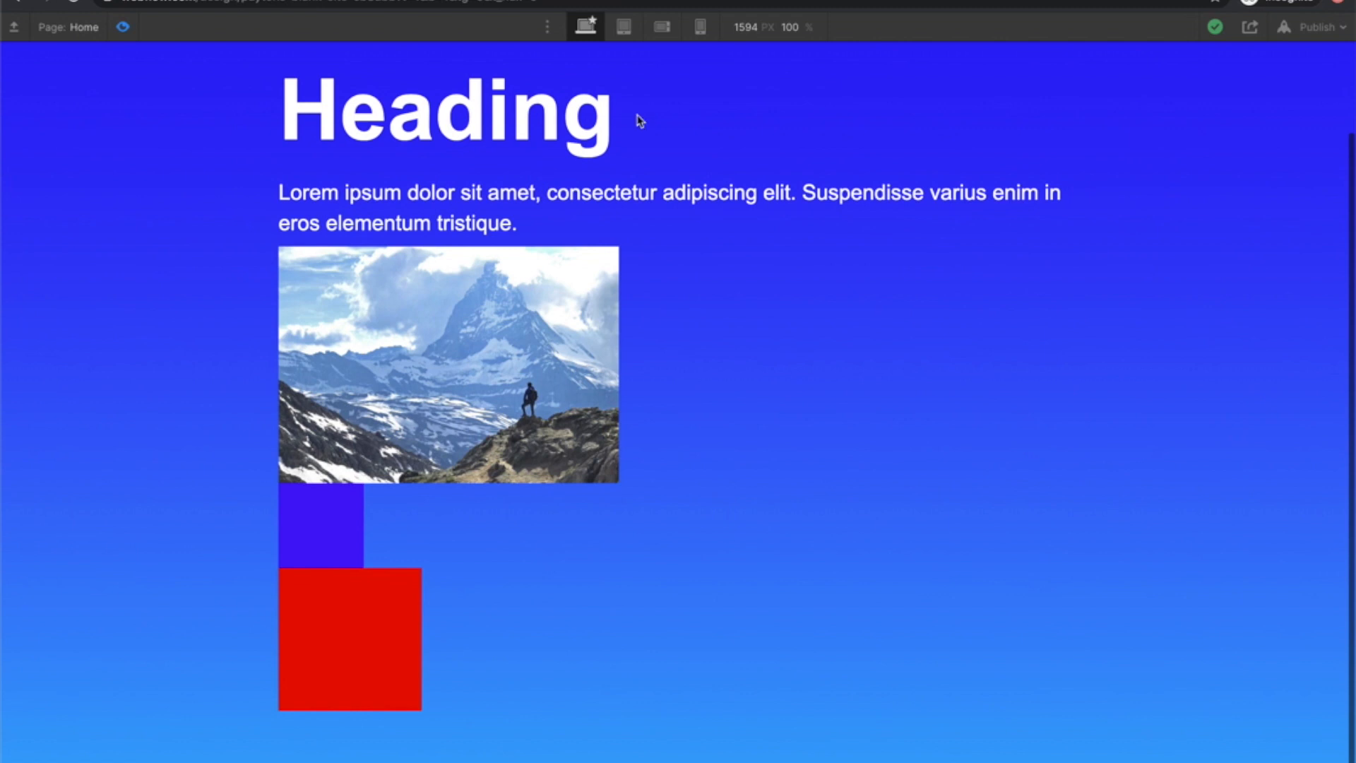
{"action": "left_click_drag", "start_coordinate": [639, 120], "coordinate": [353, 99]}
{"action": "left_click_drag", "start_coordinate": [407, 193], "coordinate": [513, 225]}
{"action": "scroll", "coordinate": [677, 261], "scroll_direction": "up", "scroll_amount": 1}
{"action": "scroll", "coordinate": [678, 261], "scroll_direction": "up", "scroll_amount": 2}
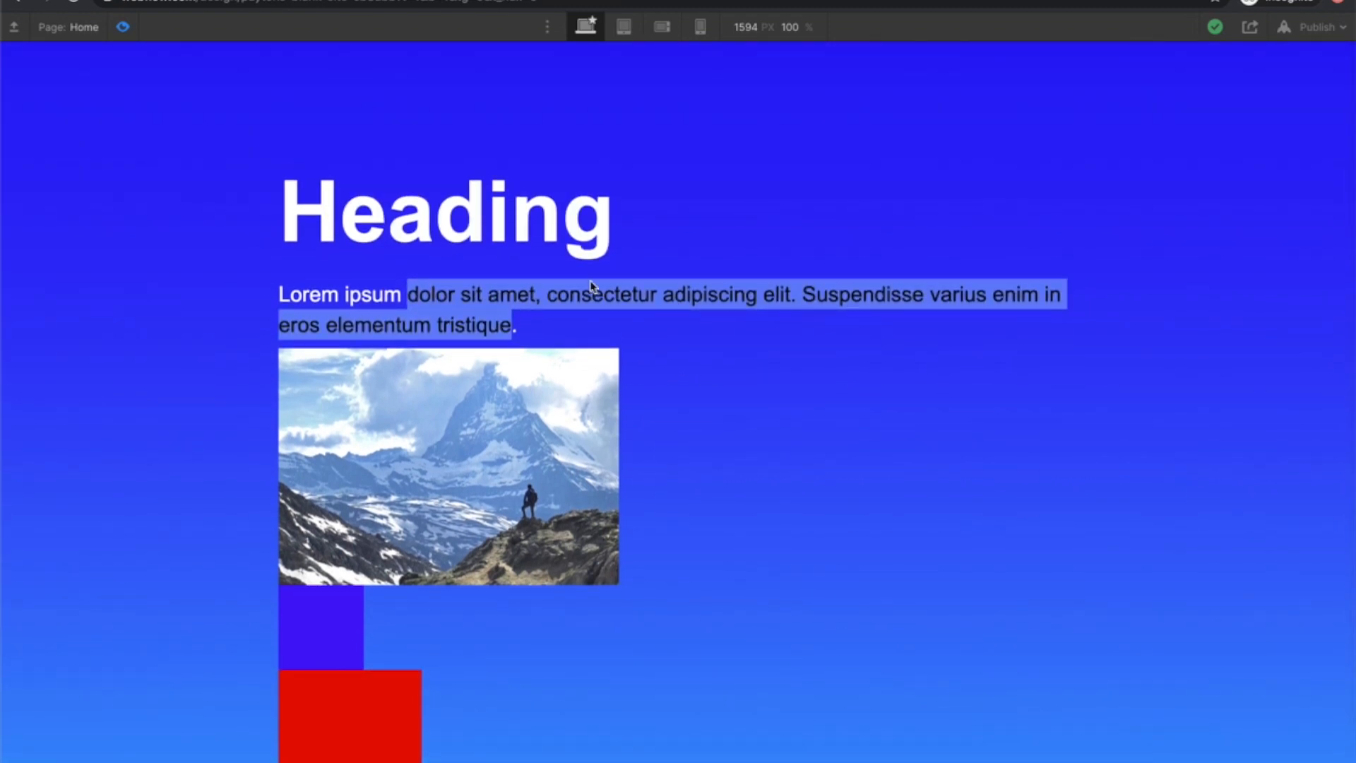
{"action": "left_click", "coordinate": [123, 29]}
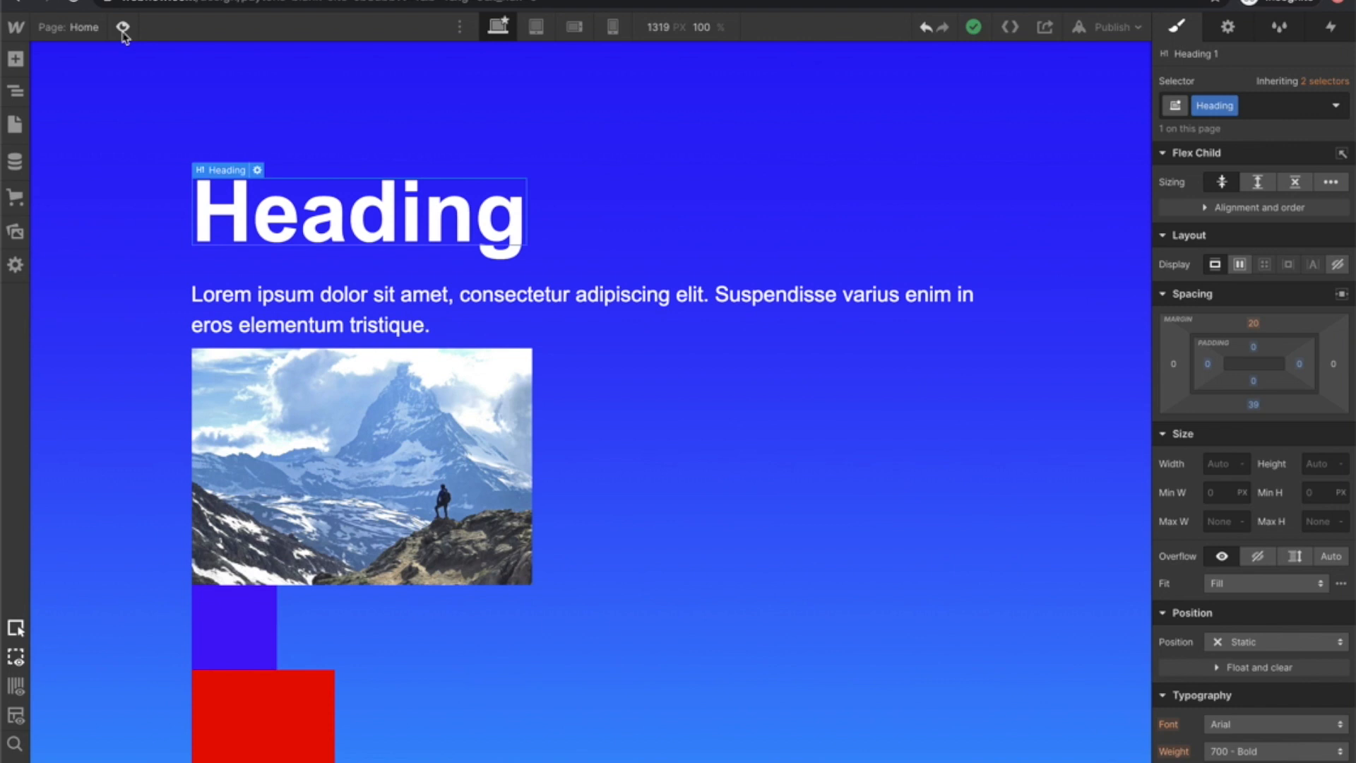
Open the project settings and examine the general settings, from name, subdomain and icons through to site statistics and activity.
{"action": "left_click", "coordinate": [15, 27]}
{"action": "left_click", "coordinate": [59, 73]}
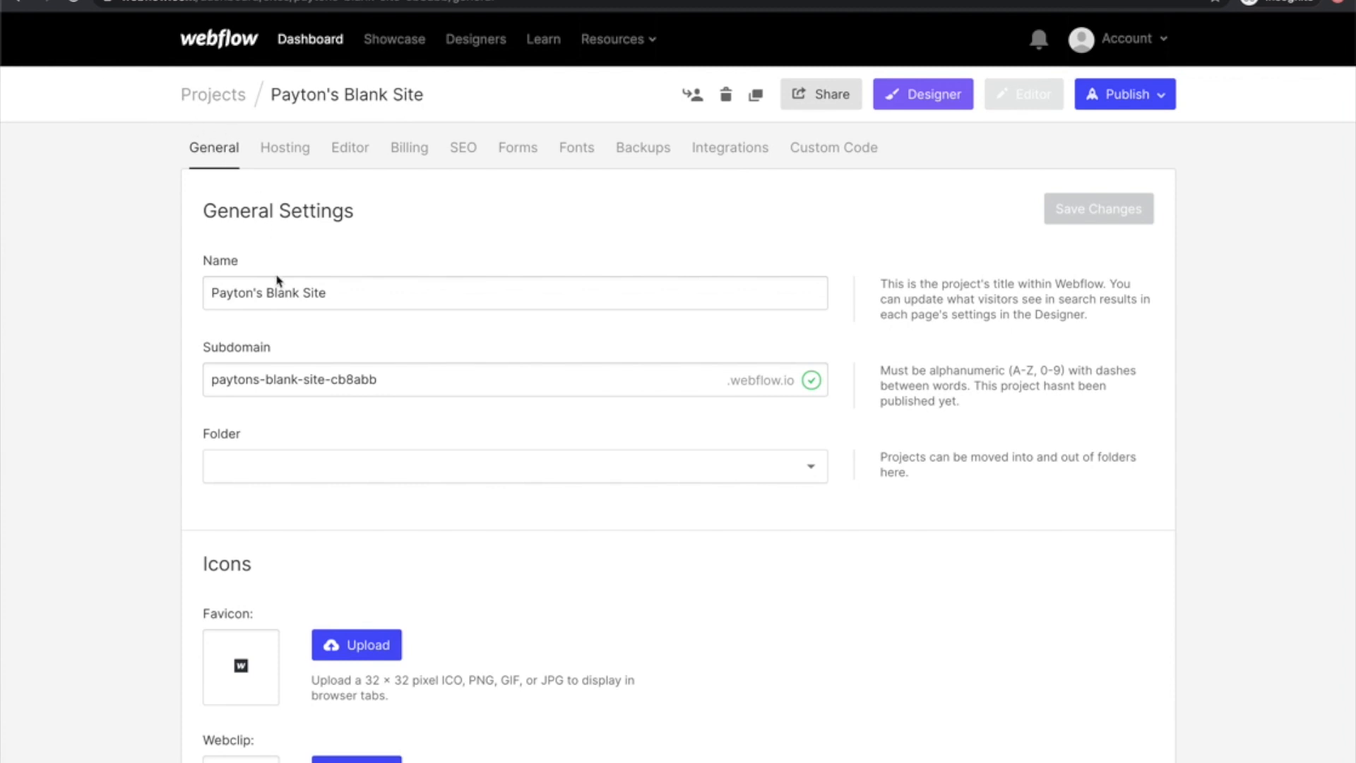
{"action": "scroll", "coordinate": [278, 283], "scroll_direction": "down", "scroll_amount": 1}
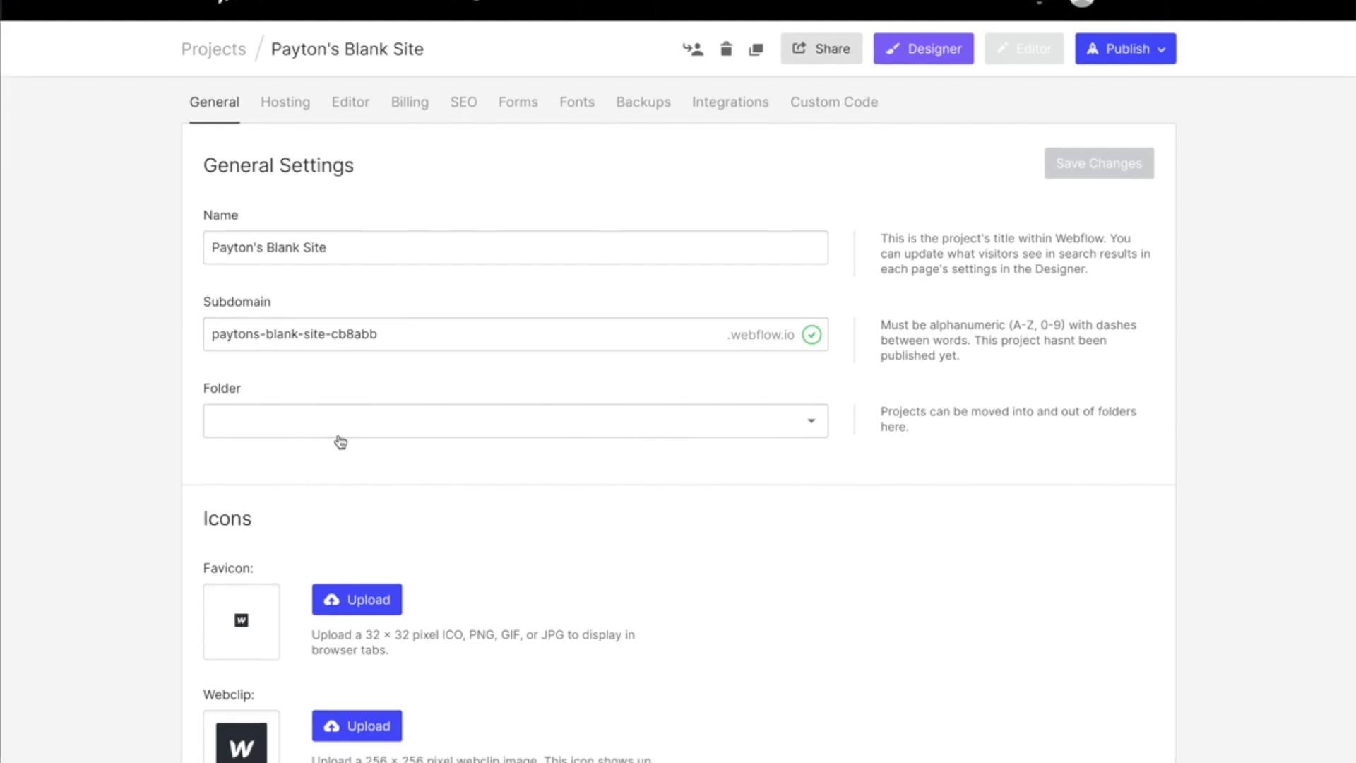
{"action": "scroll", "coordinate": [339, 442], "scroll_direction": "down", "scroll_amount": 3}
{"action": "scroll", "coordinate": [265, 481], "scroll_direction": "down", "scroll_amount": 1}
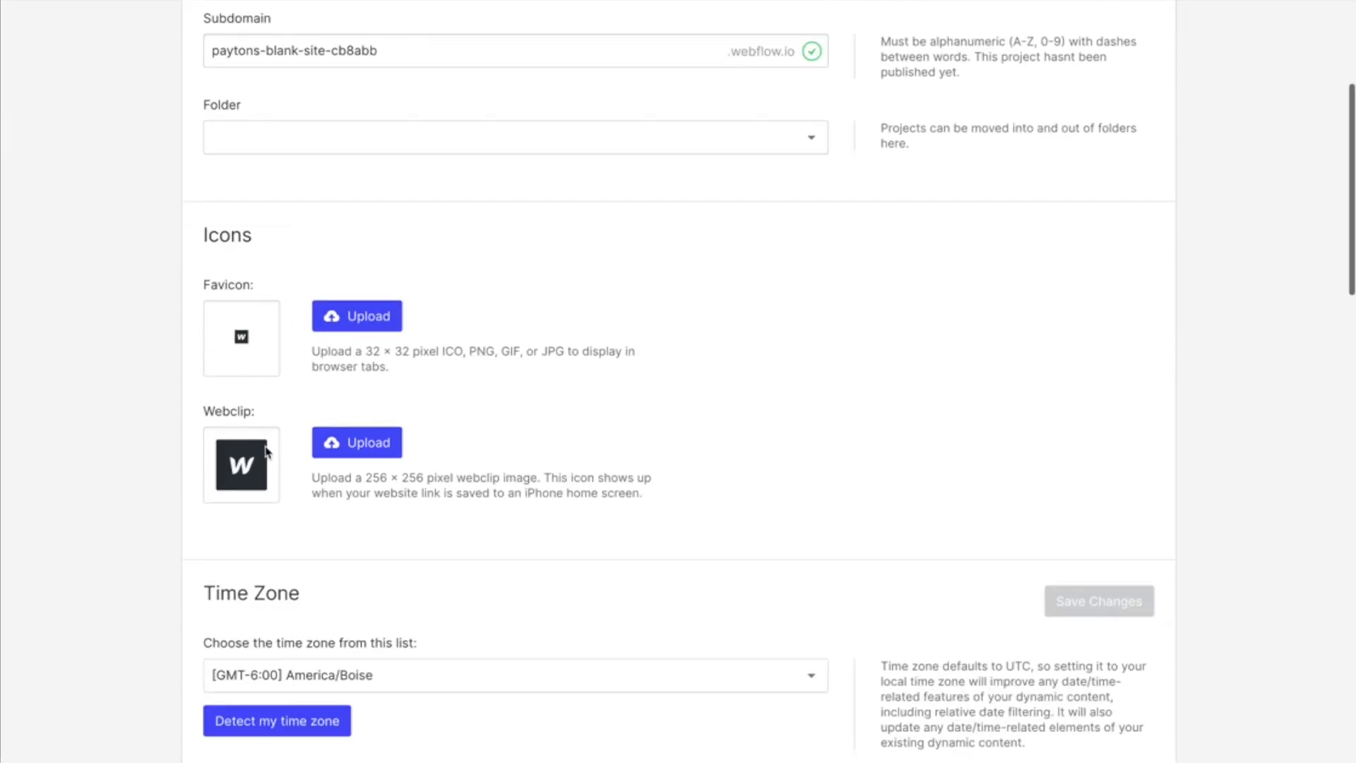
{"action": "scroll", "coordinate": [371, 341], "scroll_direction": "down", "scroll_amount": 1}
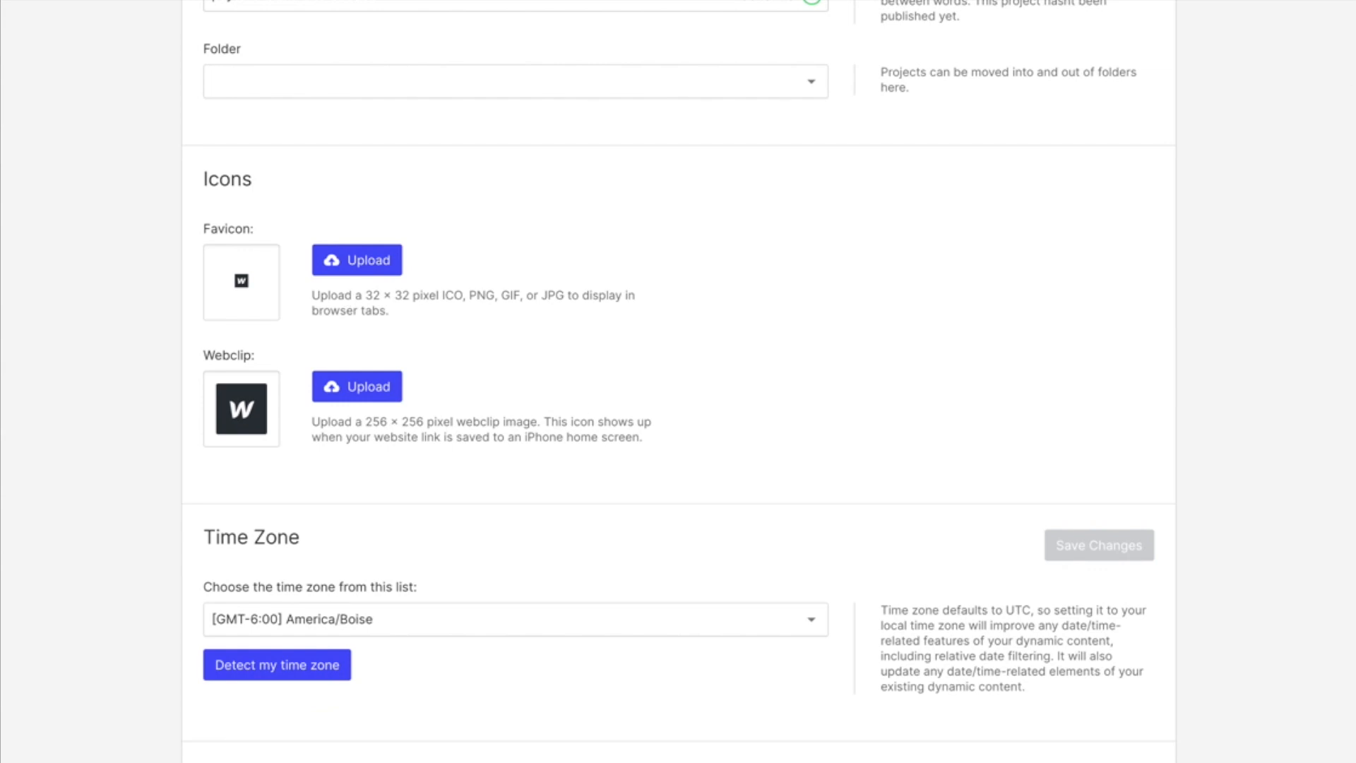
{"action": "scroll", "coordinate": [290, 351], "scroll_direction": "down", "scroll_amount": 6}
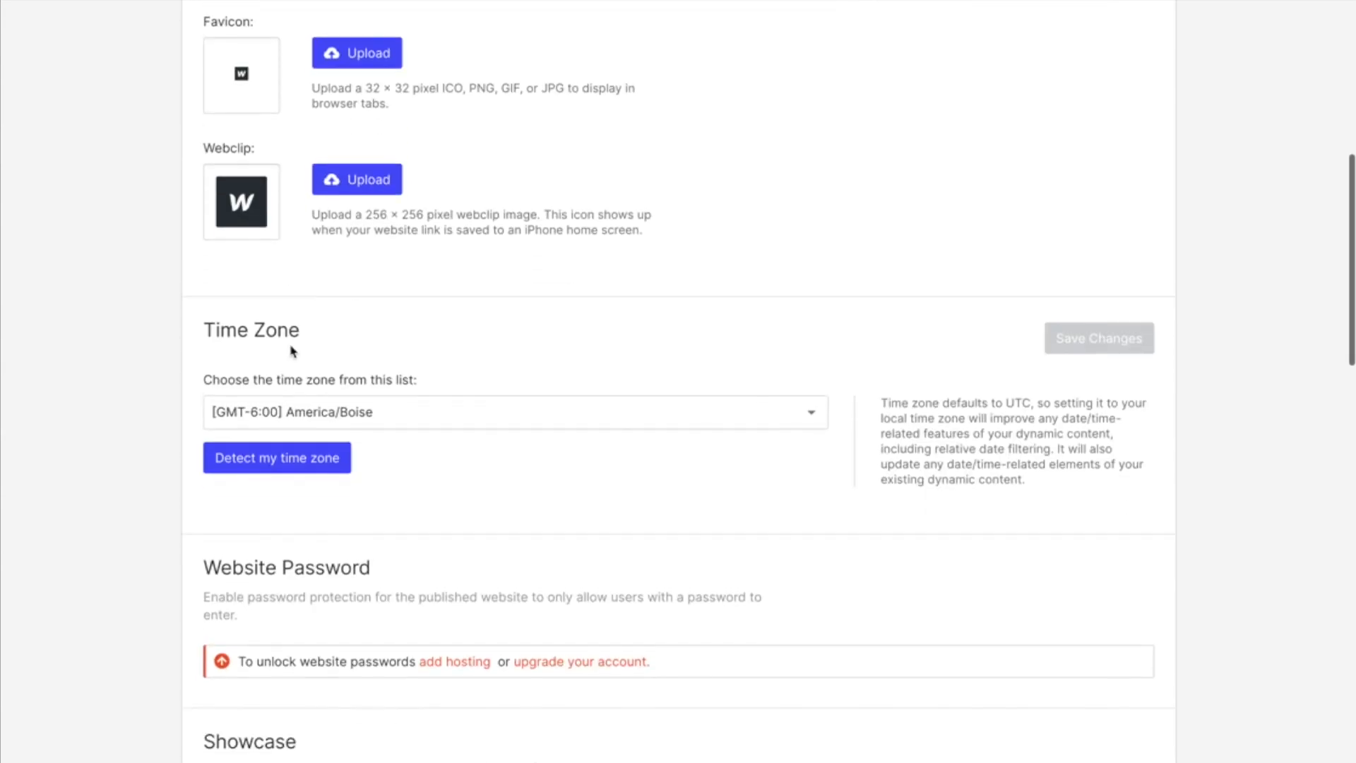
{"action": "scroll", "coordinate": [290, 351], "scroll_direction": "down", "scroll_amount": 7}
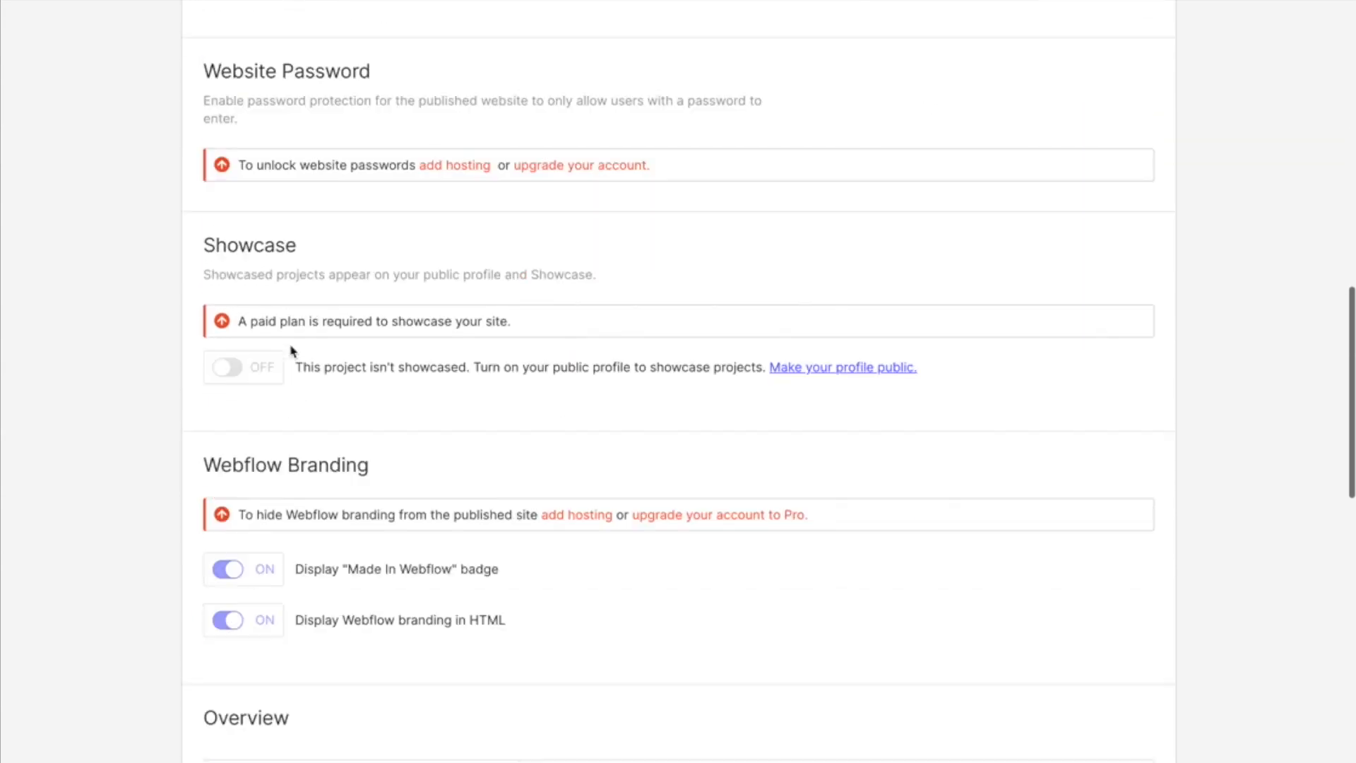
{"action": "scroll", "coordinate": [290, 351], "scroll_direction": "down", "scroll_amount": 6}
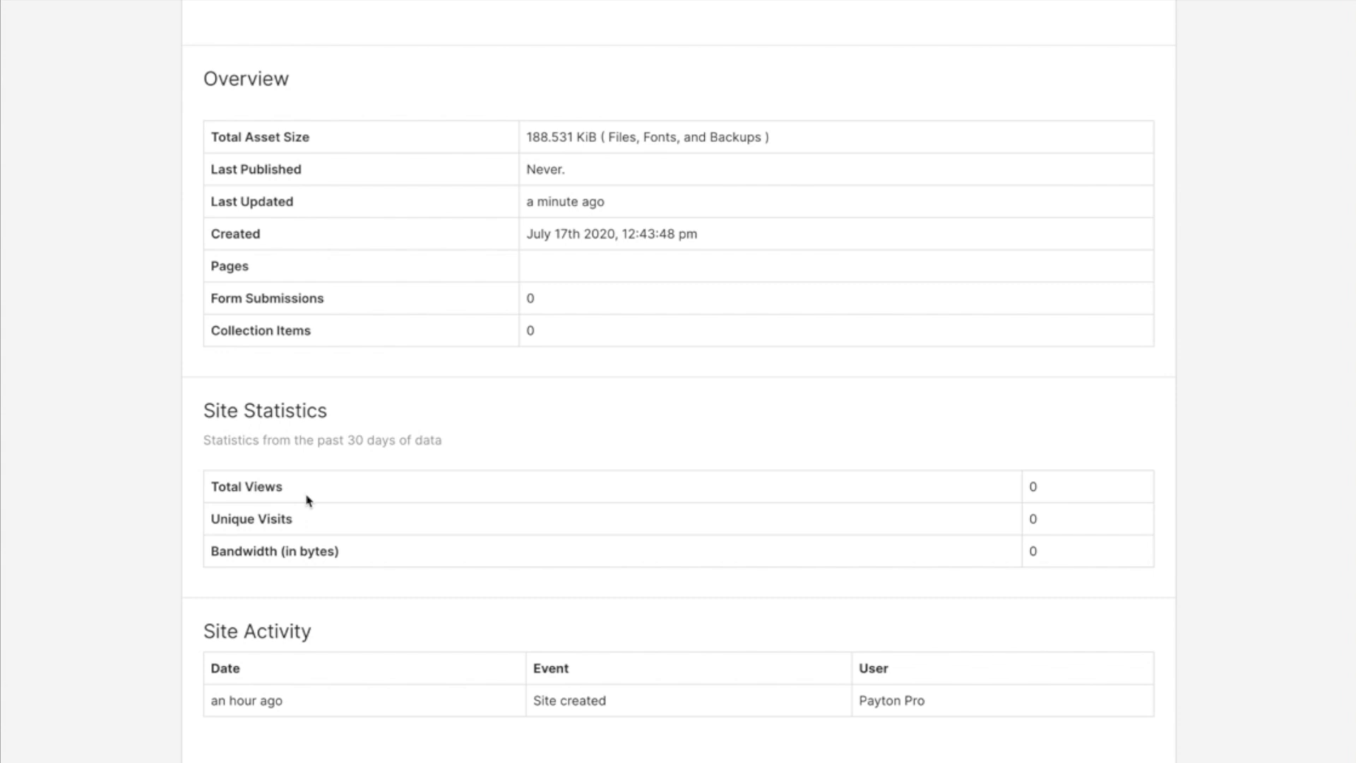
{"action": "scroll", "coordinate": [387, 388], "scroll_direction": "up", "scroll_amount": 20}
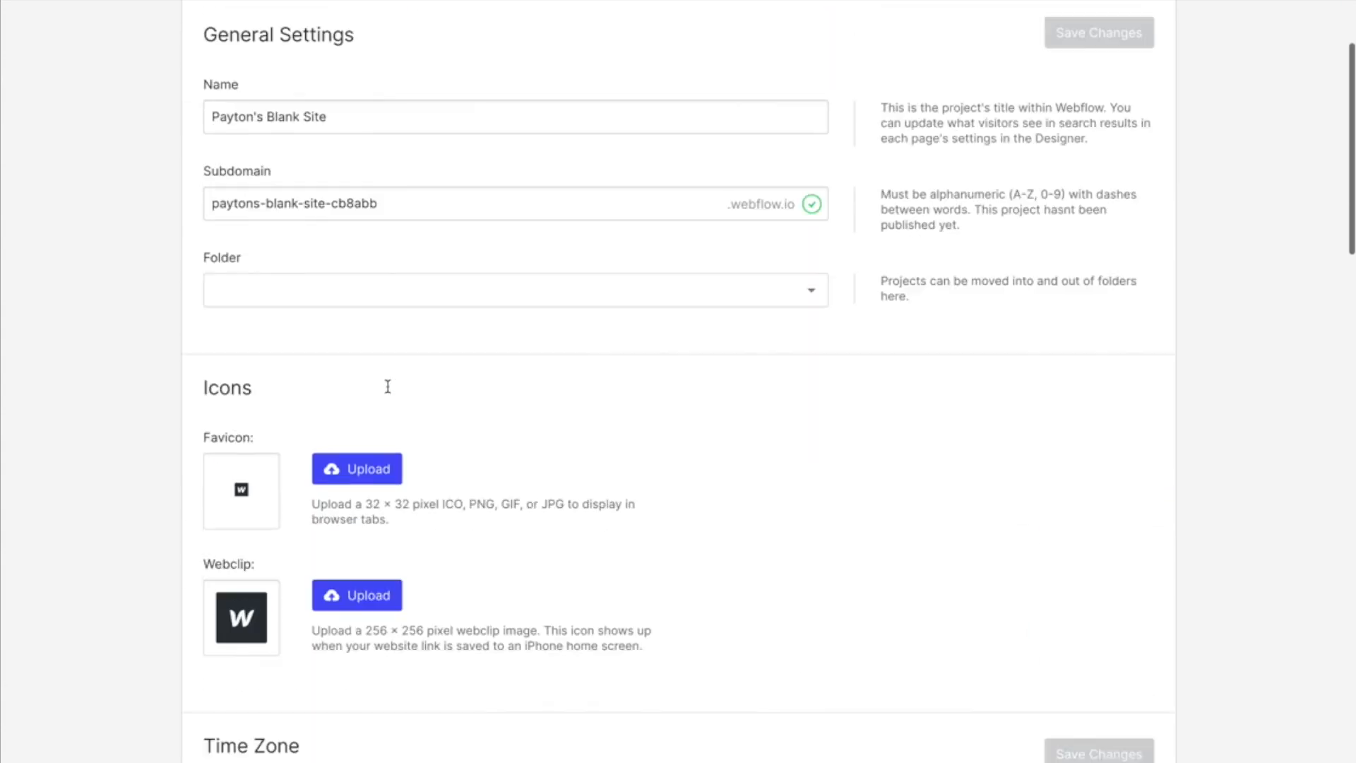
Open the hosting settings and examine the annually billed website plans, especially the CMS and Basic plans.
{"action": "left_click", "coordinate": [291, 142]}
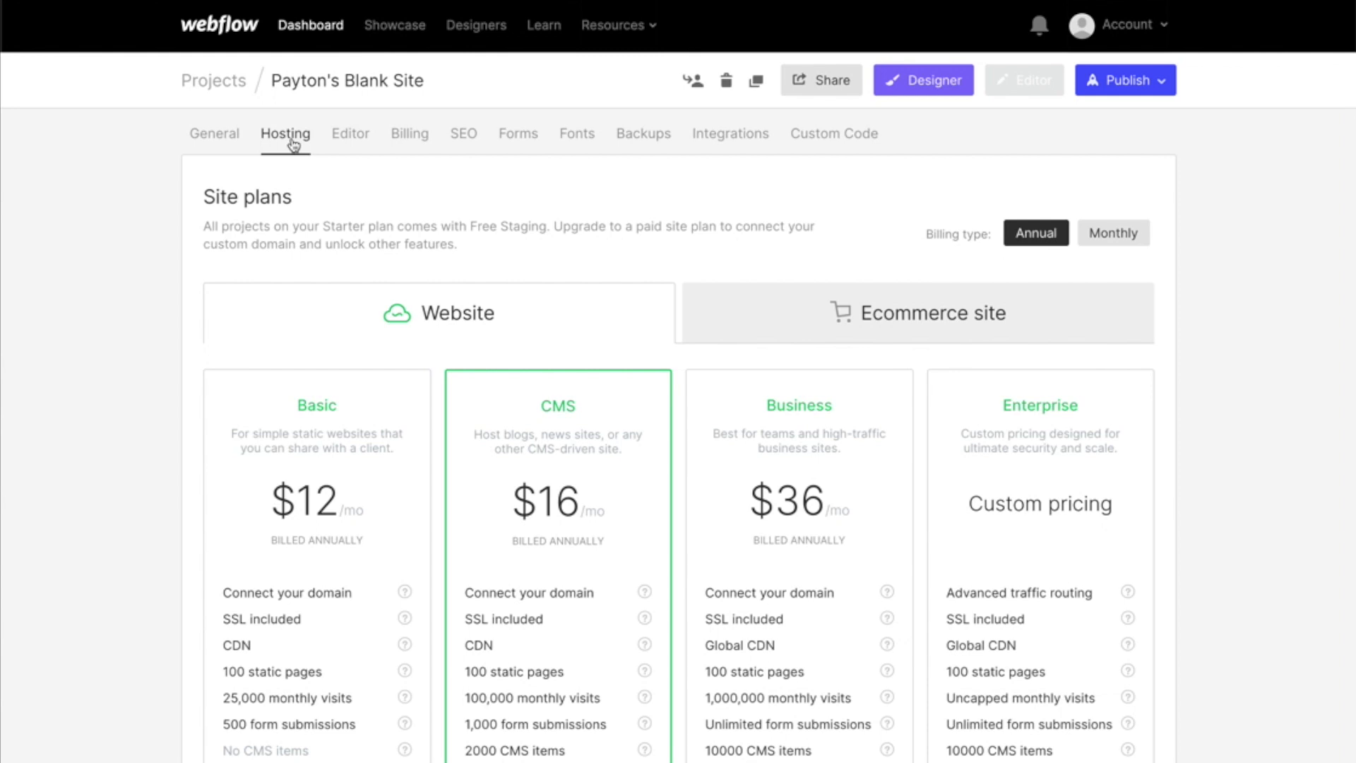
{"action": "scroll", "coordinate": [353, 218], "scroll_direction": "down", "scroll_amount": 4}
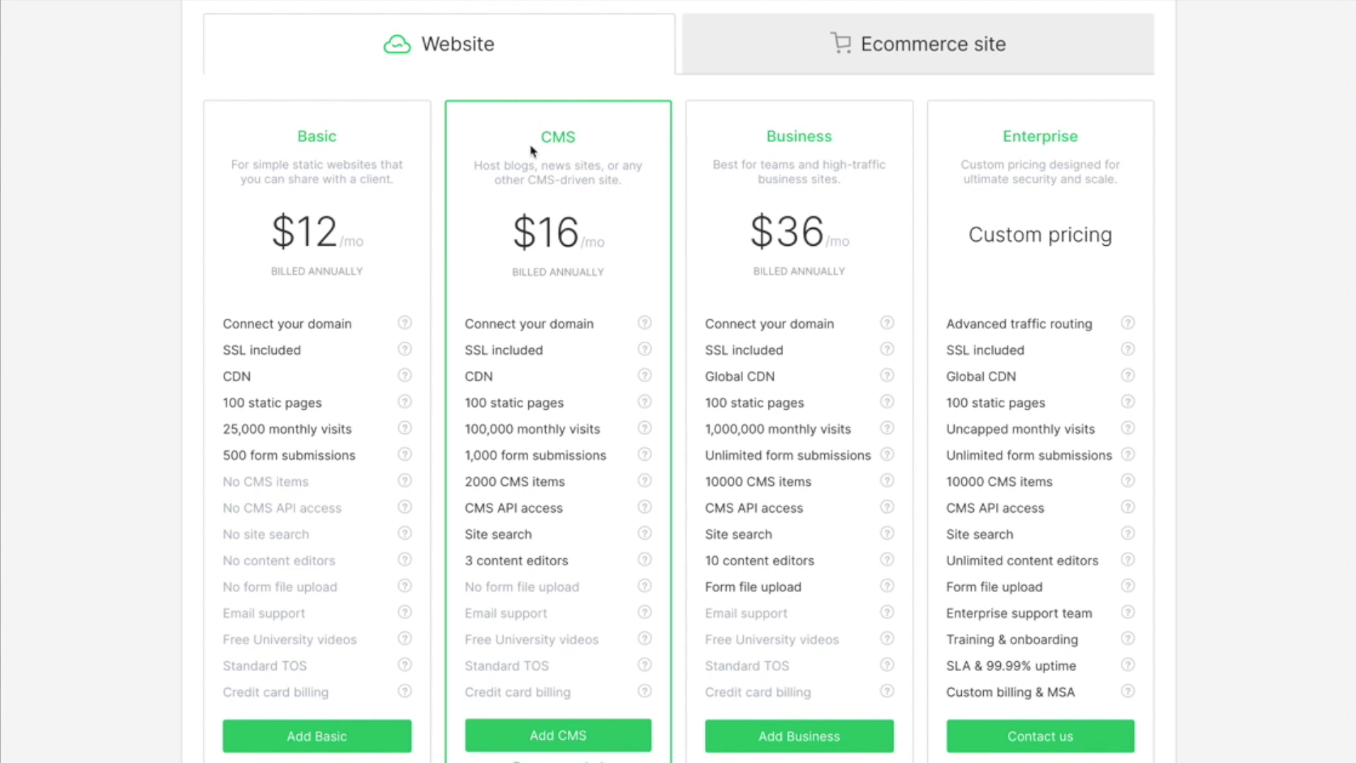
{"action": "double_click", "coordinate": [560, 137]}
{"action": "left_click", "coordinate": [490, 136]}
{"action": "left_click_drag", "start_coordinate": [568, 560], "coordinate": [465, 571]}
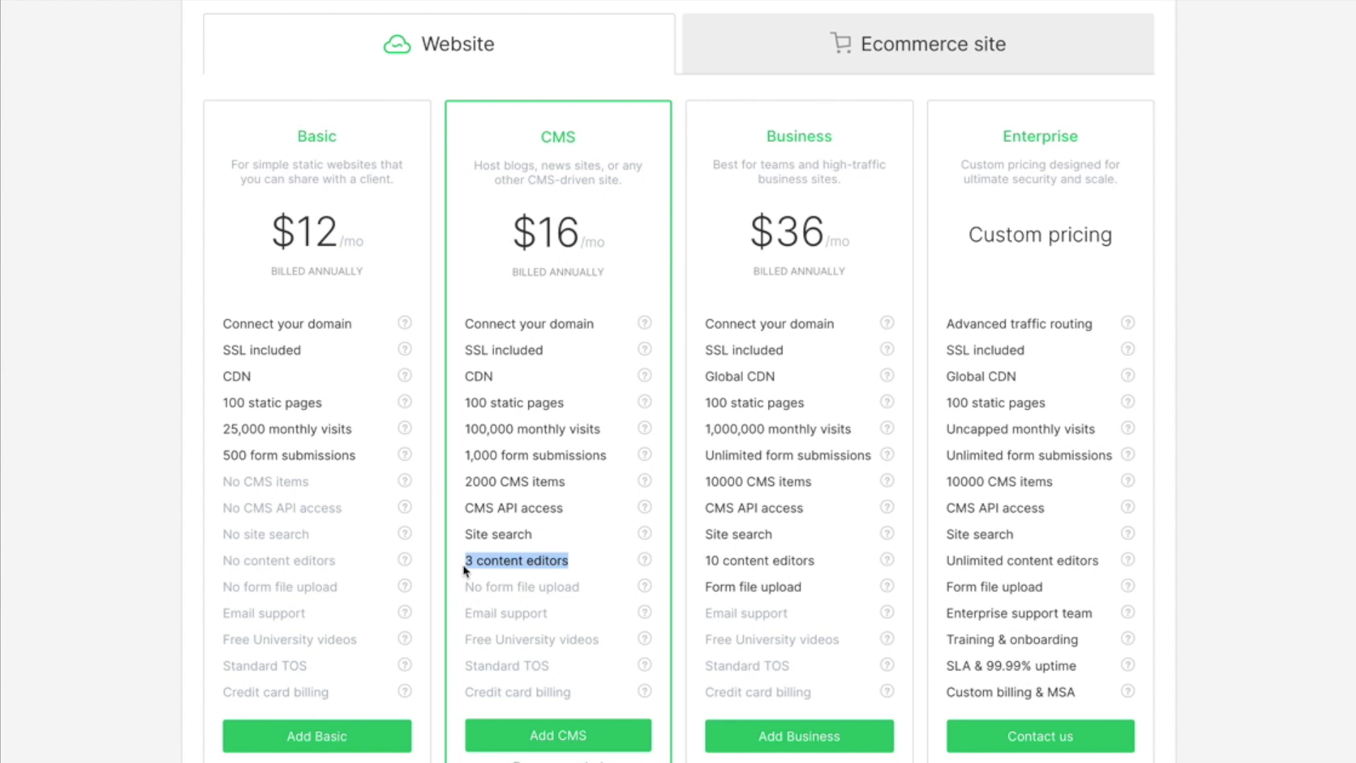
{"action": "left_click_drag", "start_coordinate": [344, 139], "coordinate": [294, 145]}
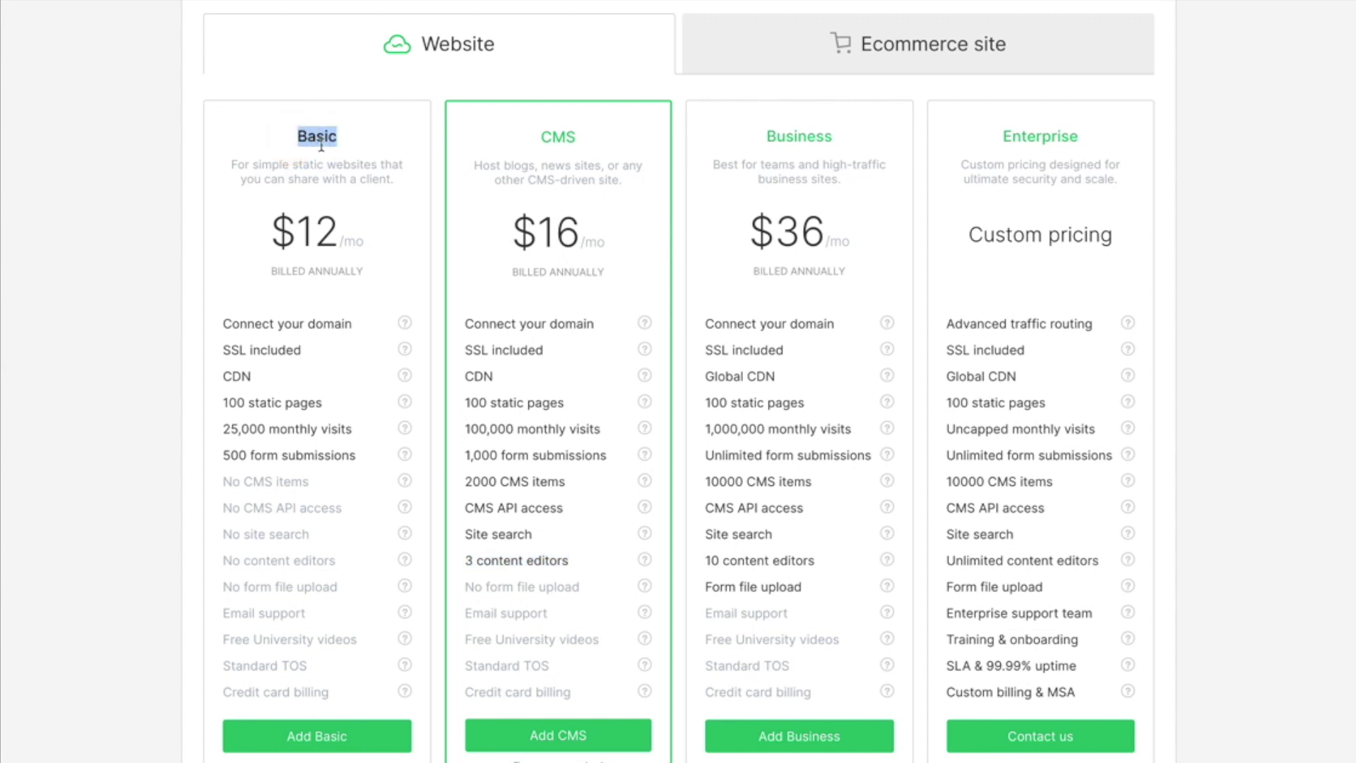
{"action": "scroll", "coordinate": [321, 144], "scroll_direction": "up", "scroll_amount": 3}
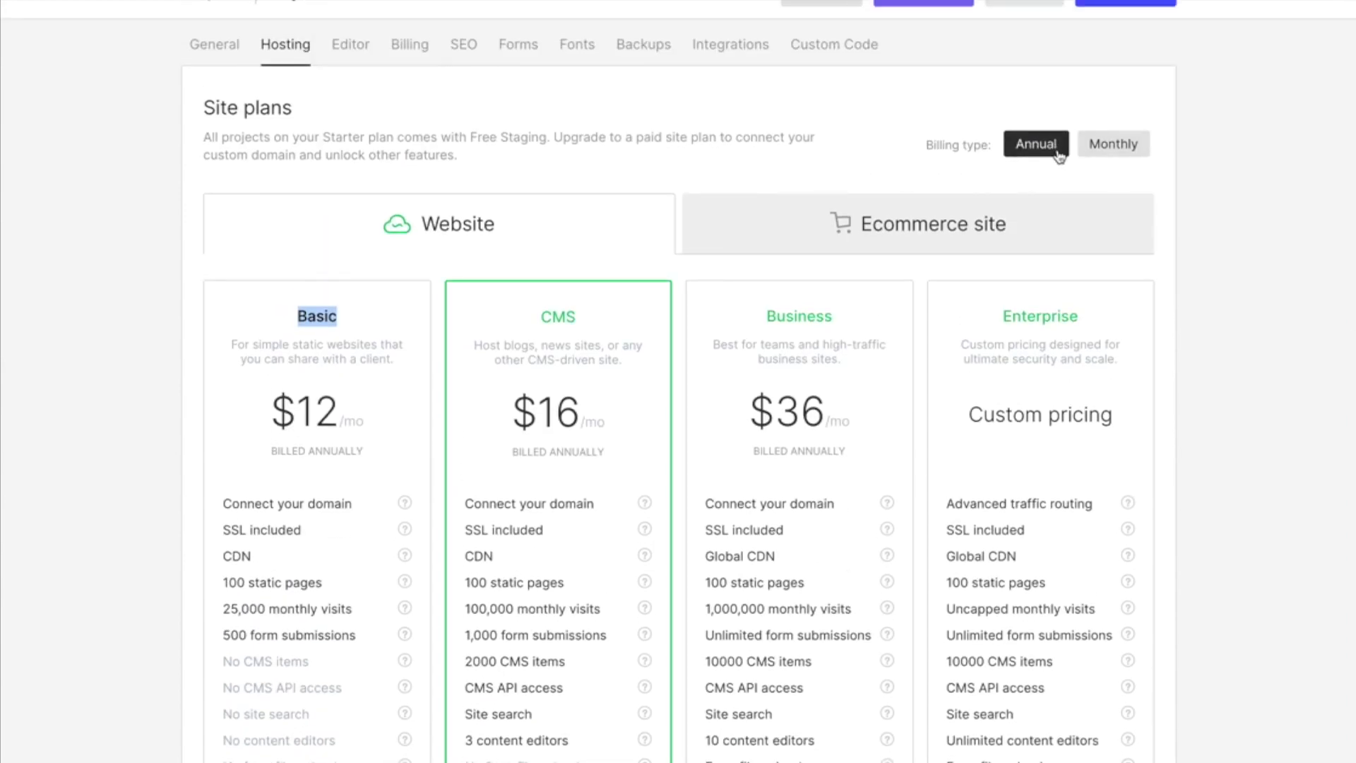
Show the site plans with monthly billing and examine the CMS plan, custom domains and 301 redirects.
{"action": "left_click", "coordinate": [1113, 152]}
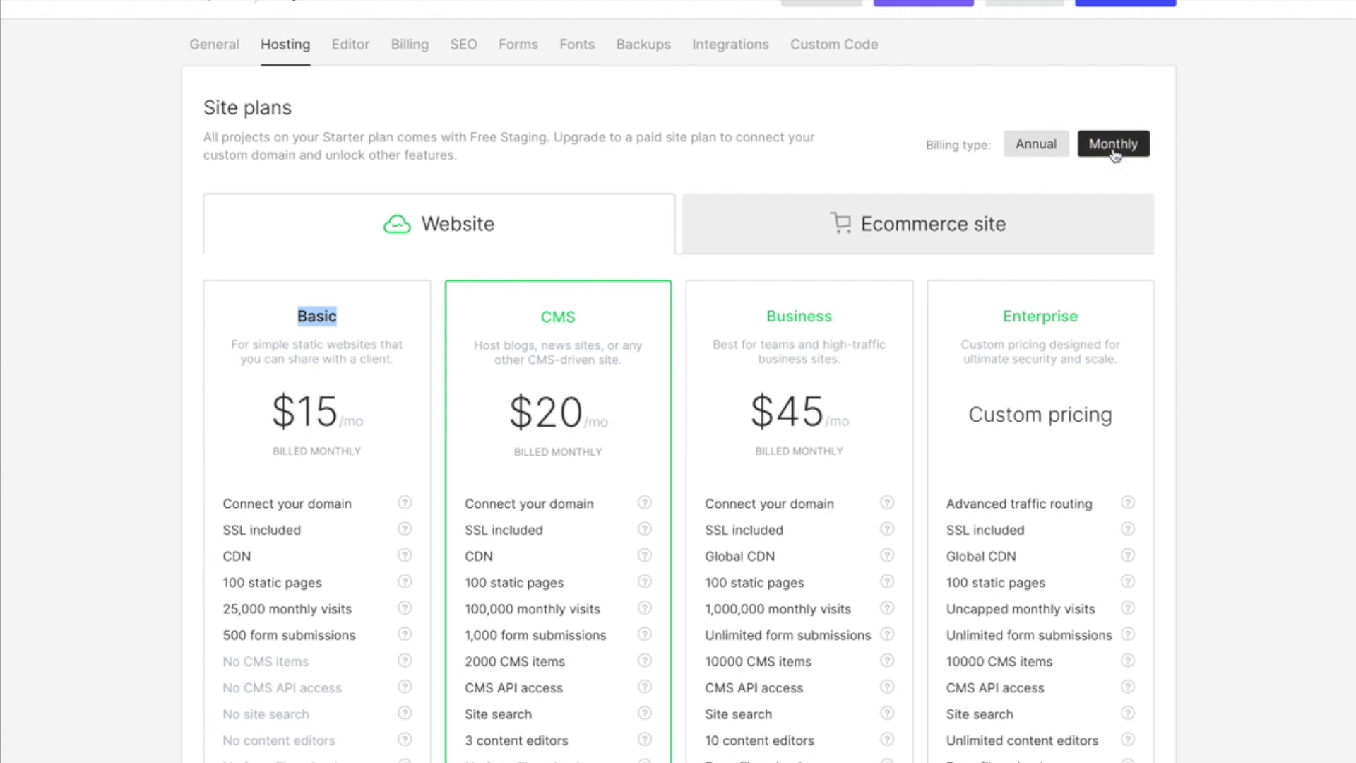
{"action": "scroll", "coordinate": [1115, 157], "scroll_direction": "down", "scroll_amount": 2}
{"action": "scroll", "coordinate": [798, 276], "scroll_direction": "down", "scroll_amount": 2}
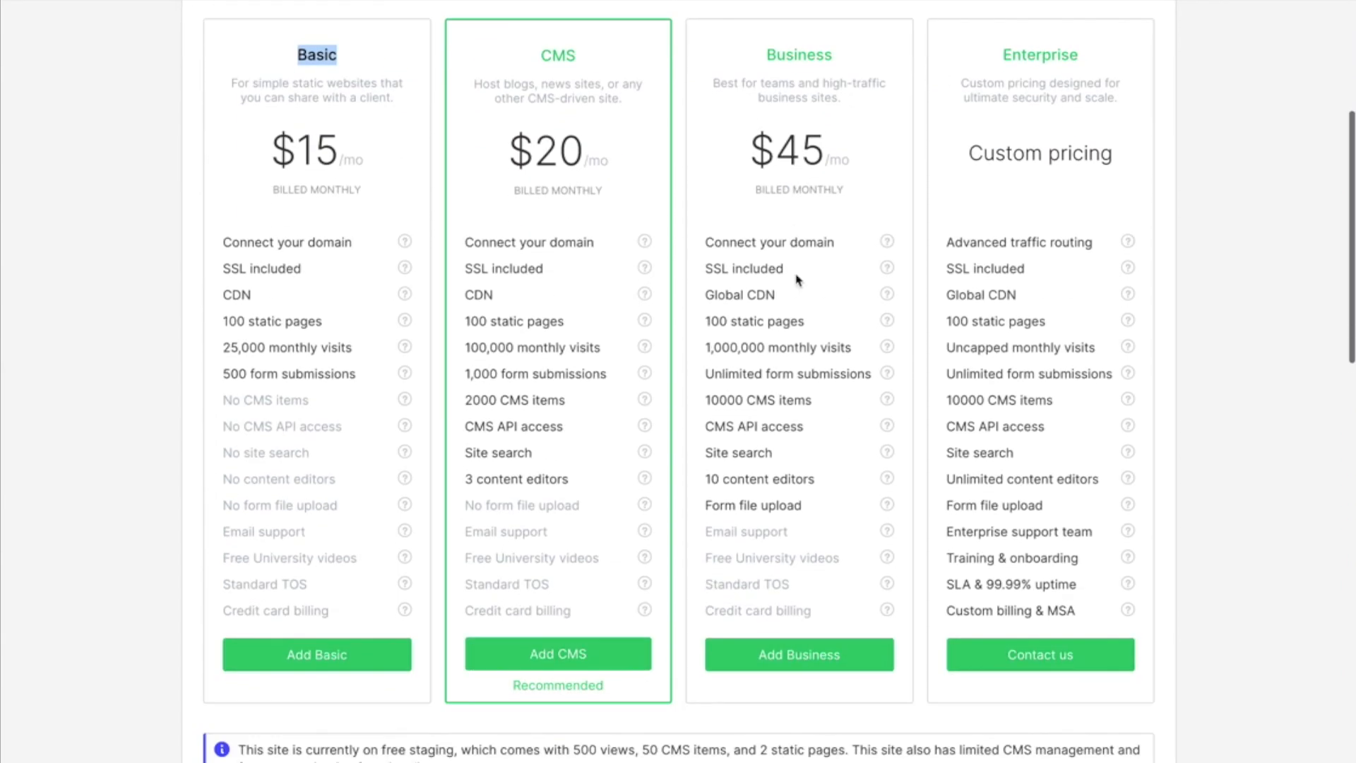
{"action": "left_click", "coordinate": [592, 58]}
{"action": "left_click_drag", "start_coordinate": [575, 57], "coordinate": [542, 57]}
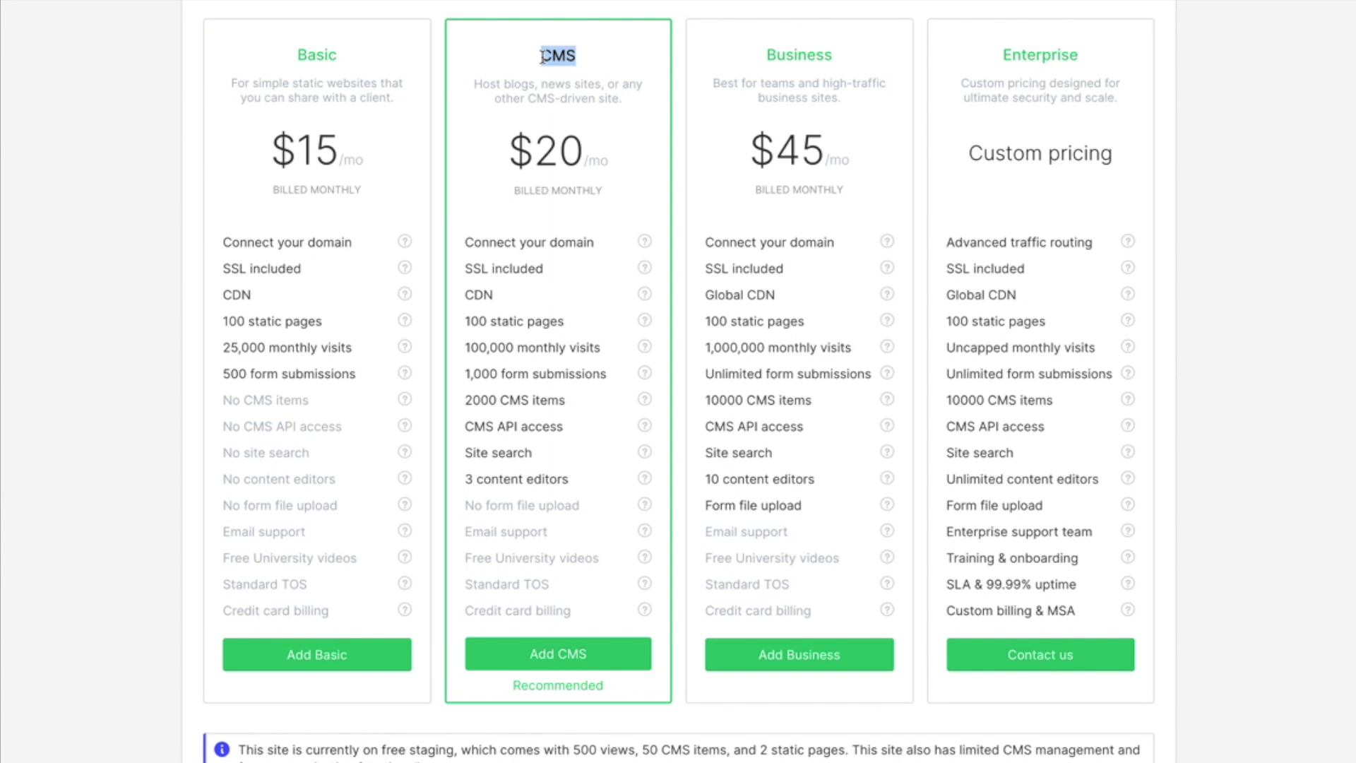
{"action": "scroll", "coordinate": [579, 346], "scroll_direction": "down", "scroll_amount": 8}
{"action": "scroll", "coordinate": [580, 348], "scroll_direction": "down", "scroll_amount": 2}
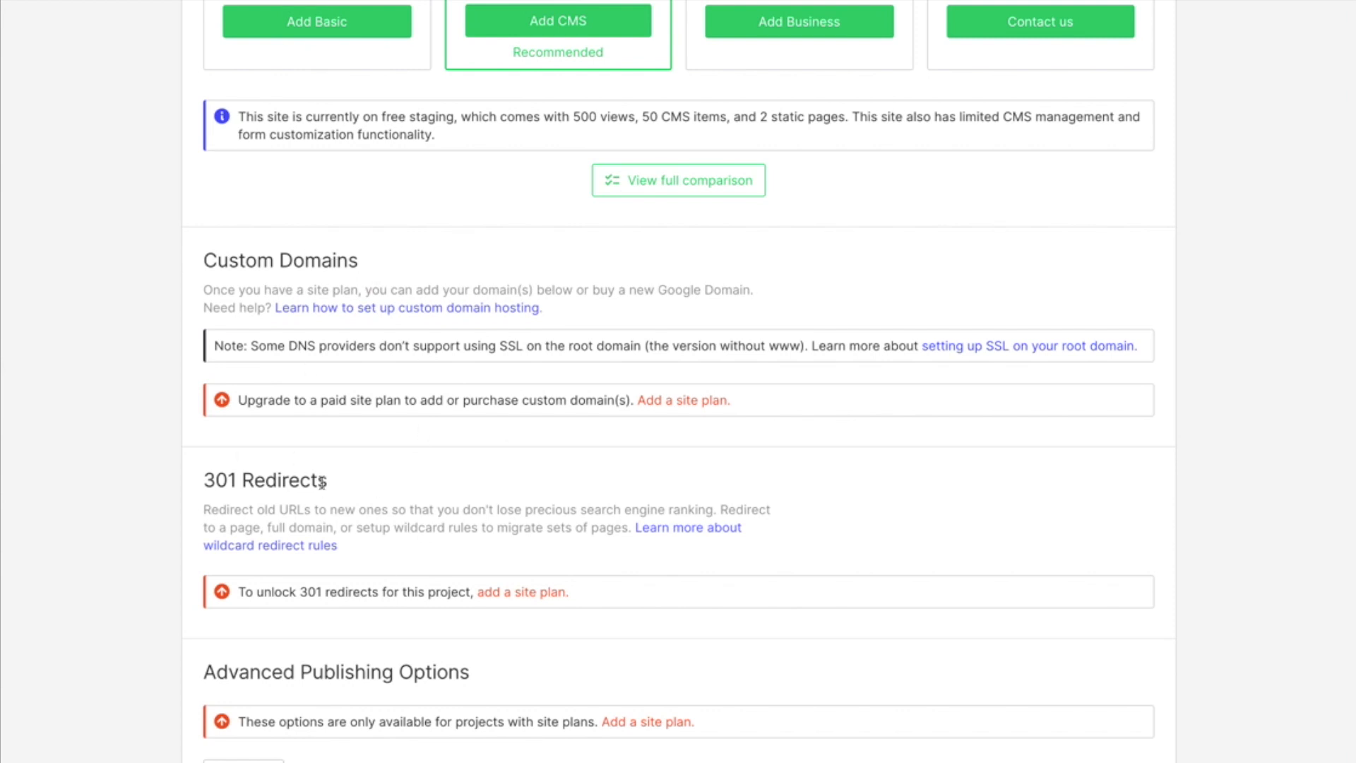
{"action": "scroll", "coordinate": [432, 430], "scroll_direction": "up", "scroll_amount": 13}
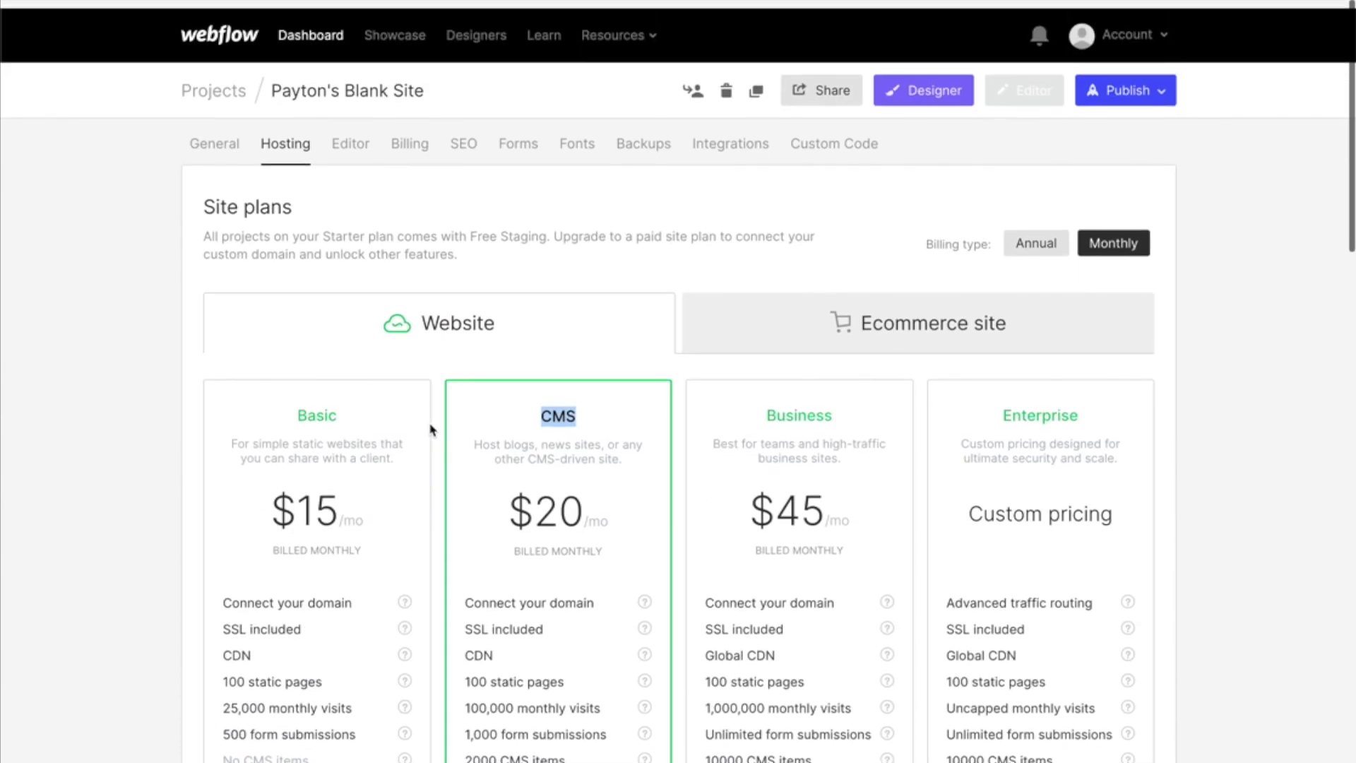
Examine the project's billing settings, including Client Billing, and its SEO settings.
{"action": "left_click", "coordinate": [409, 136]}
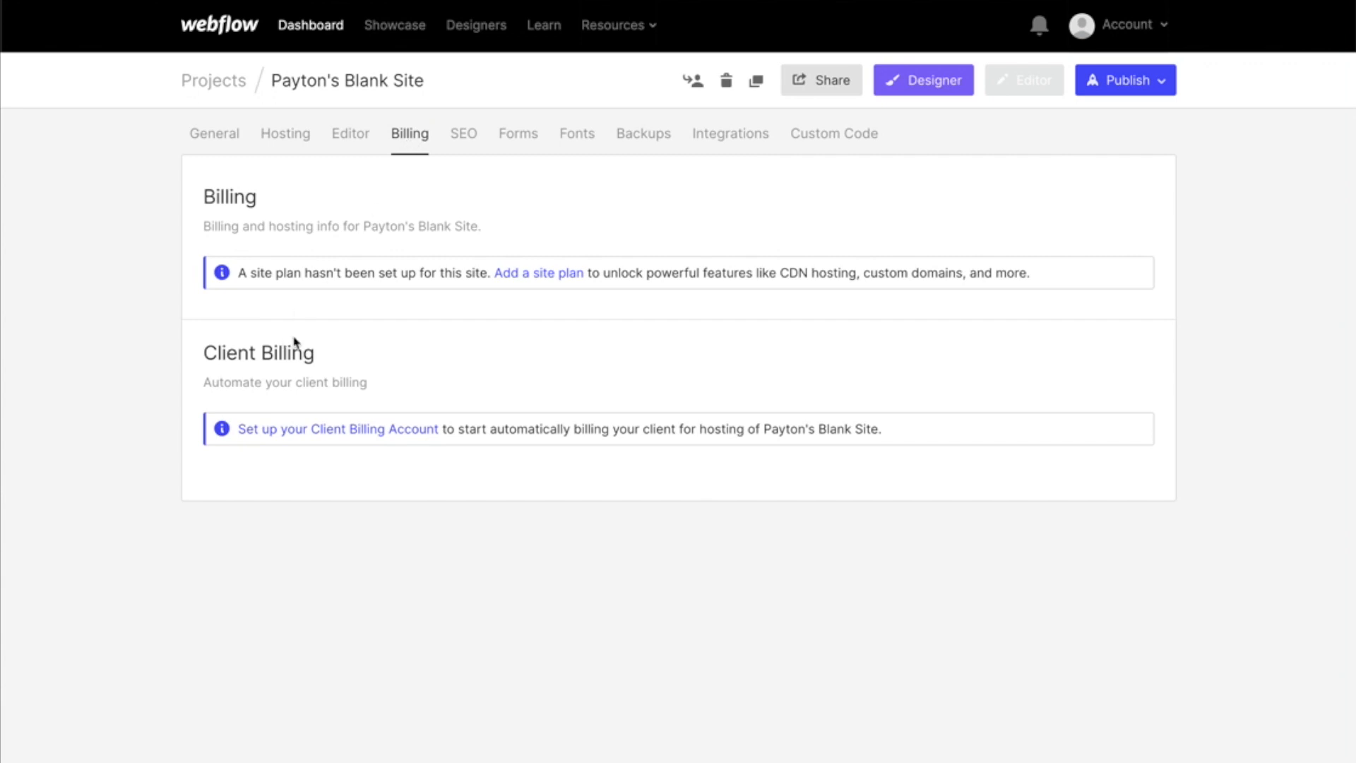
{"action": "left_click_drag", "start_coordinate": [317, 354], "coordinate": [206, 353]}
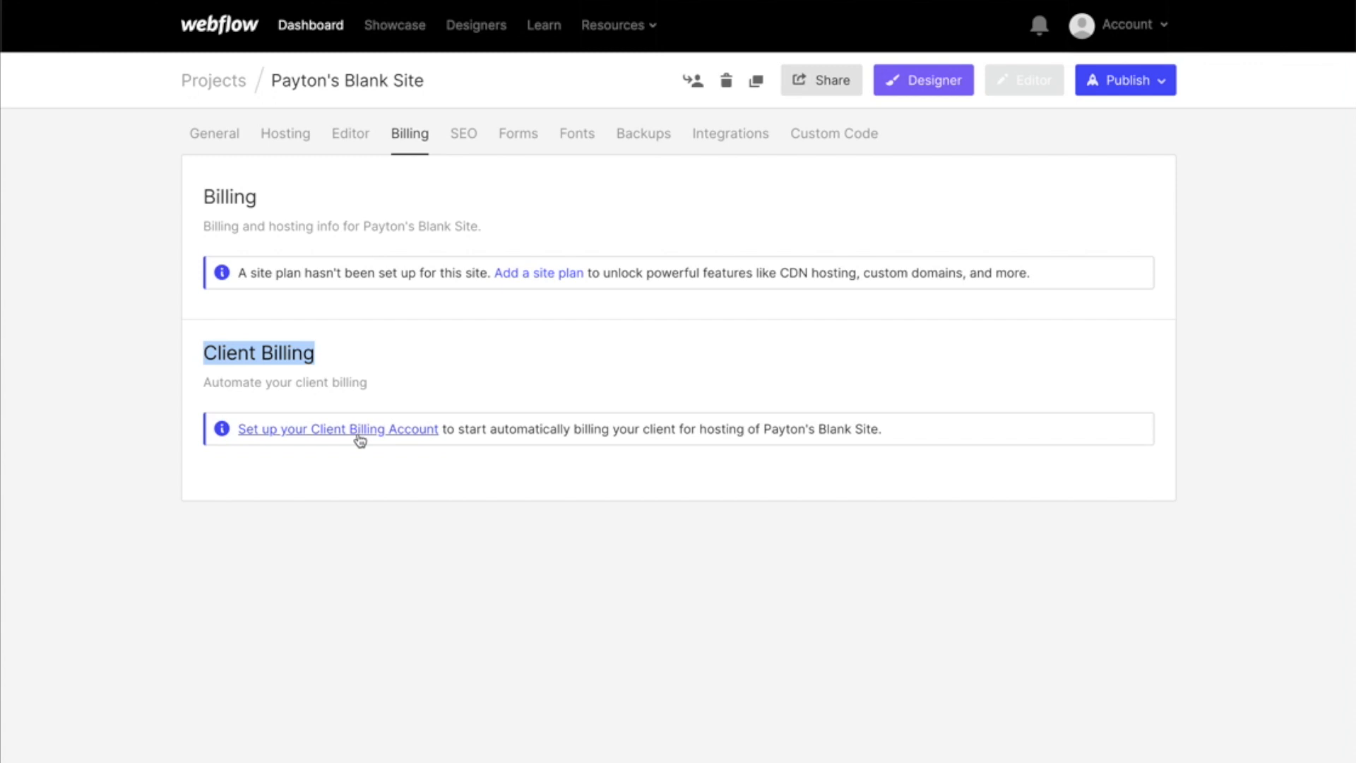
{"action": "left_click", "coordinate": [468, 137]}
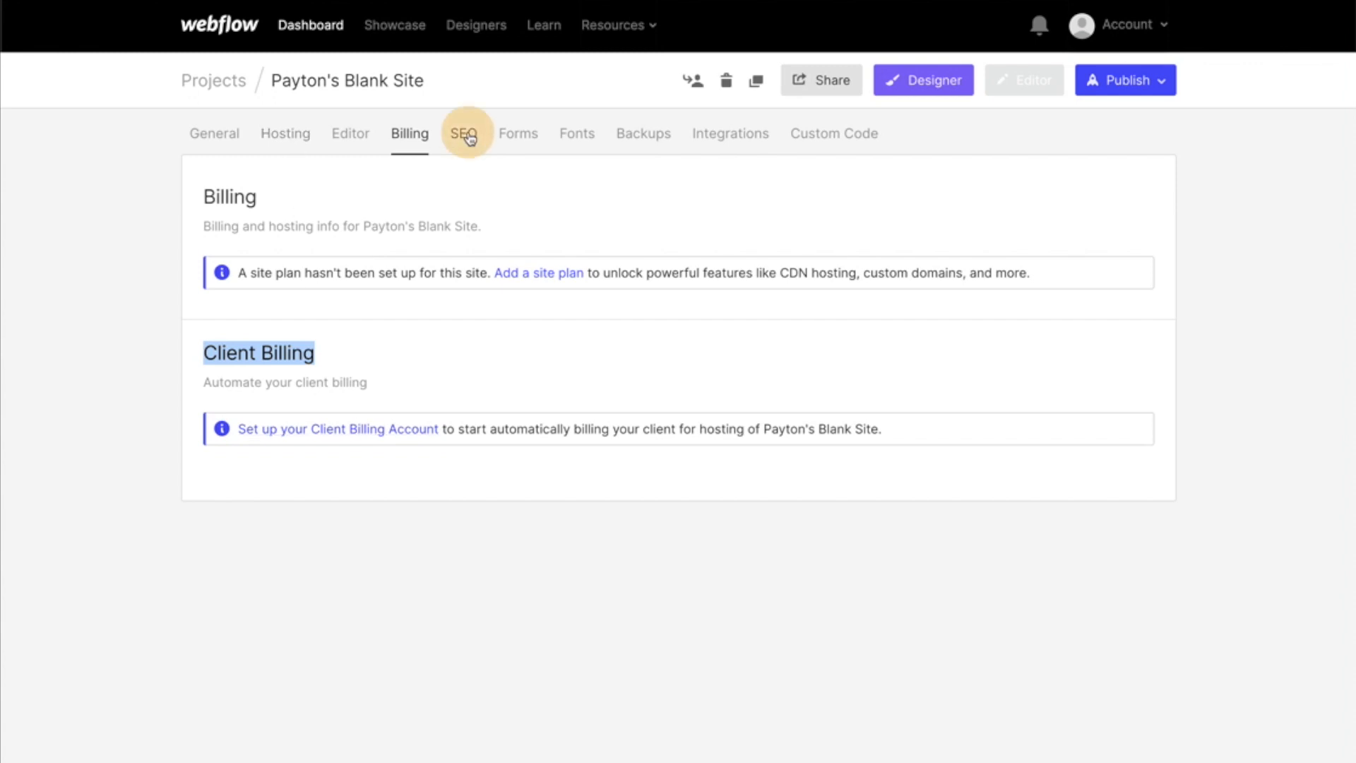
{"action": "scroll", "coordinate": [469, 239], "scroll_direction": "down", "scroll_amount": 1}
{"action": "scroll", "coordinate": [469, 240], "scroll_direction": "up", "scroll_amount": 1}
Examine the project's font, backup and custom code settings and return to the Designer.
{"action": "left_click", "coordinate": [577, 147]}
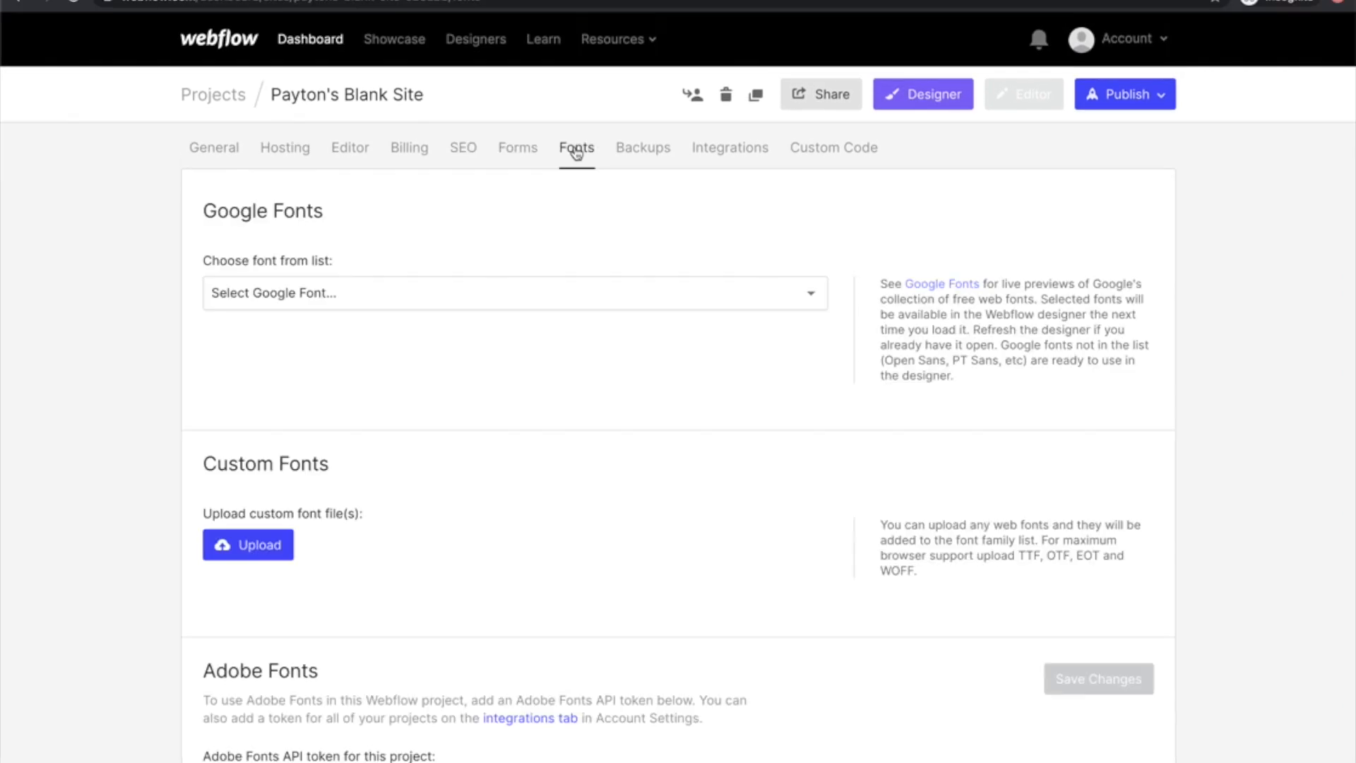
{"action": "left_click", "coordinate": [649, 155]}
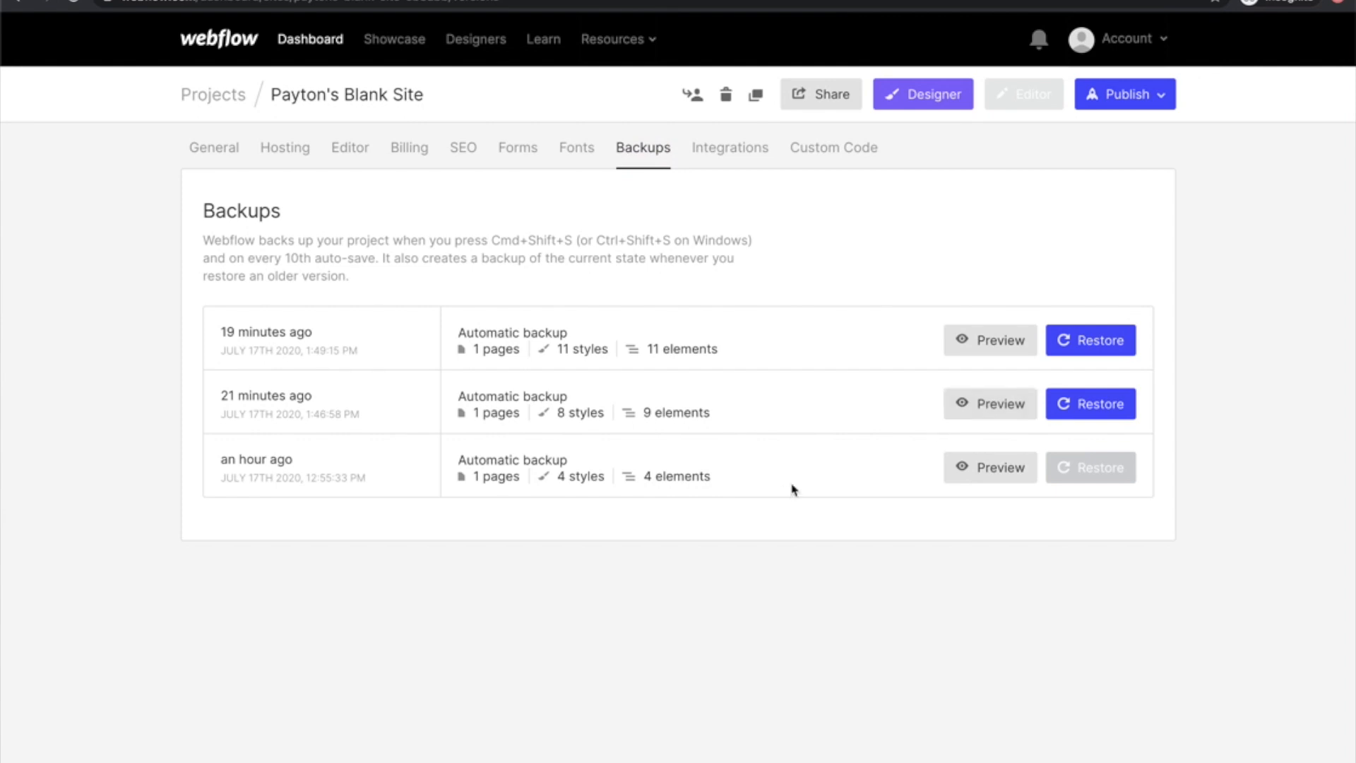
{"action": "left_click", "coordinate": [806, 149]}
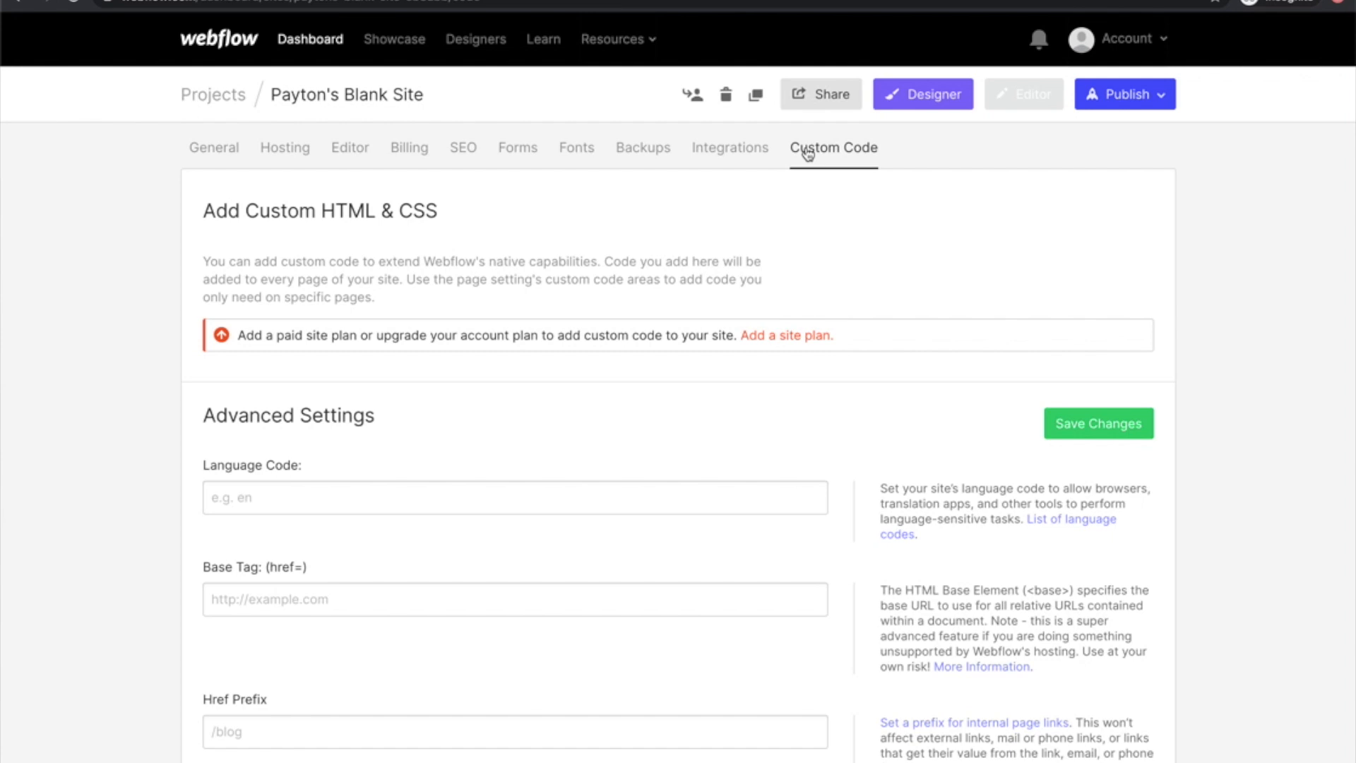
{"action": "left_click", "coordinate": [925, 99]}
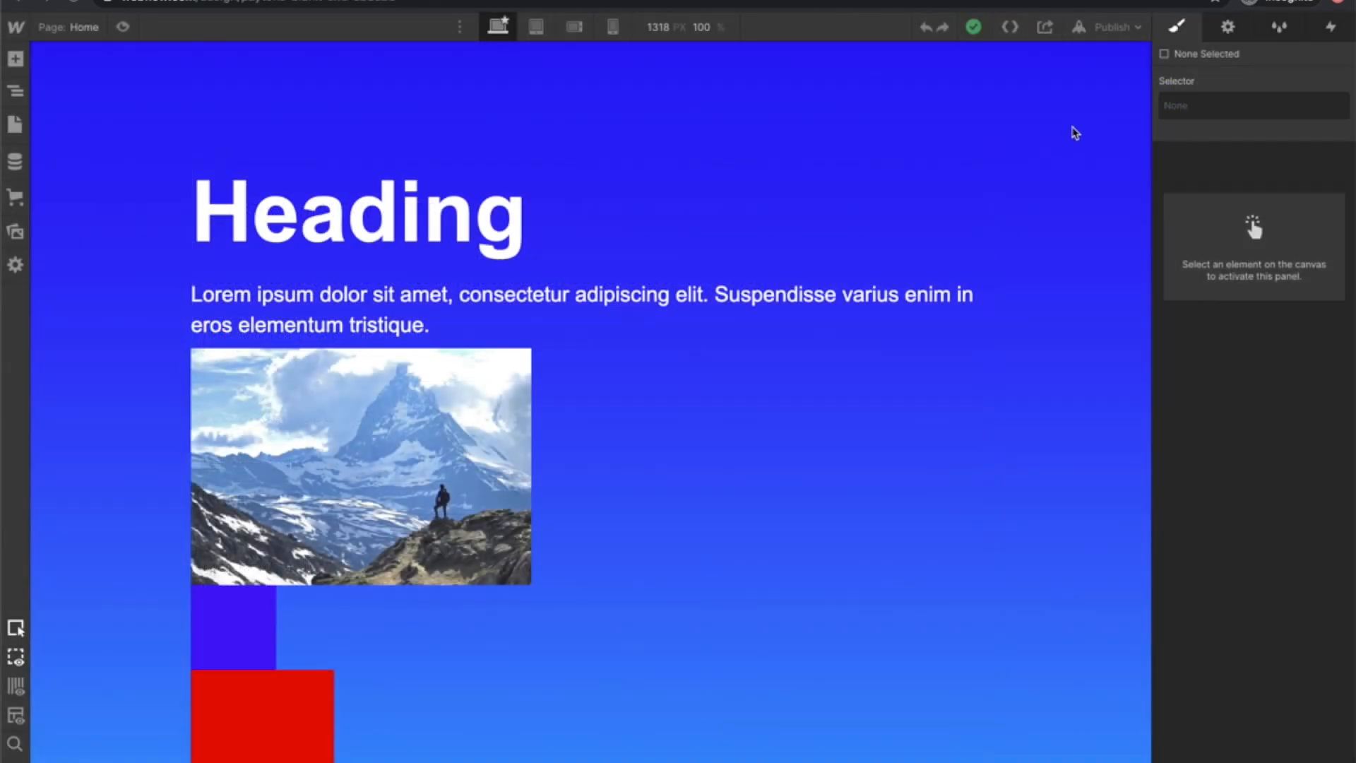
Delete the existing gradient section with its heading, paragraph, image and coloured blocks from the Home page.
{"action": "left_click", "coordinate": [1077, 126]}
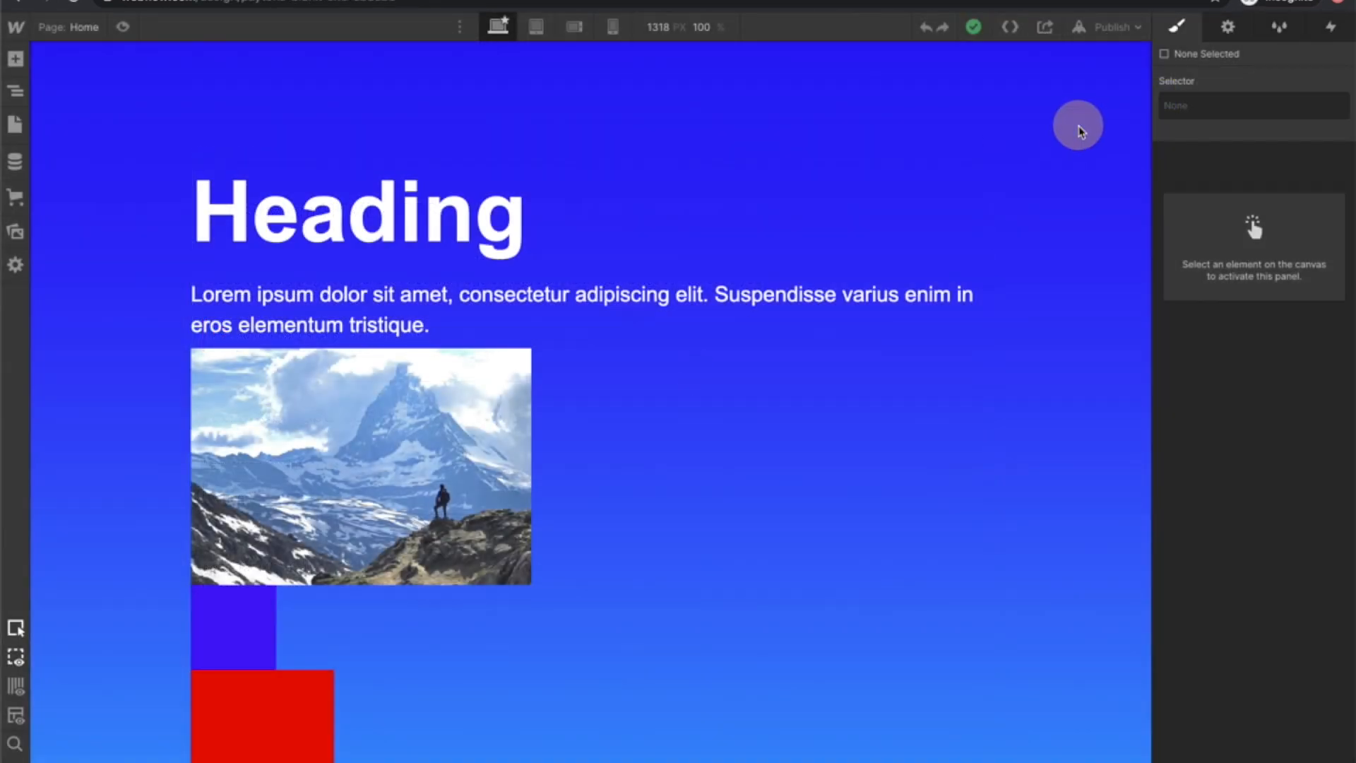
{"action": "left_click", "coordinate": [1076, 141]}
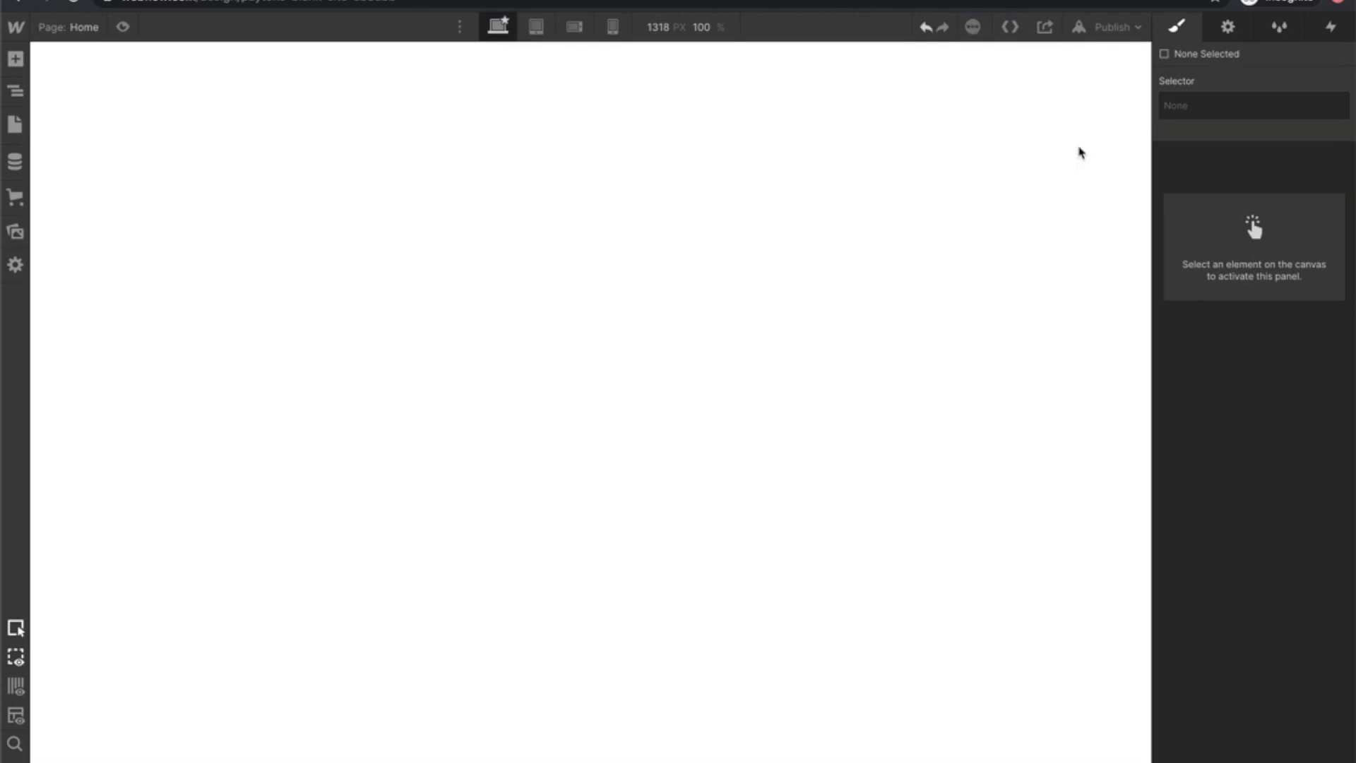
{"action": "left_click", "coordinate": [1001, 164]}
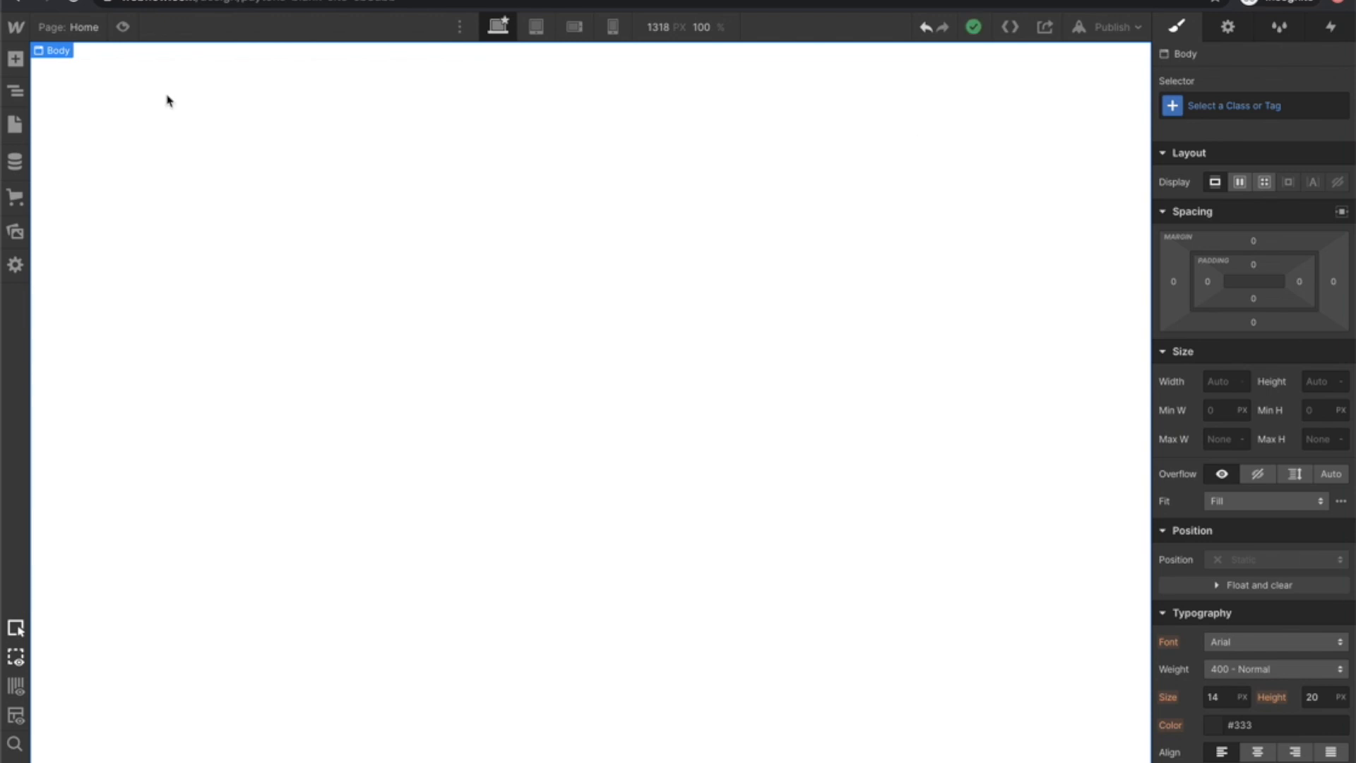
Add a new Section element to the empty page body and set its height to 100 VH.
{"action": "left_click", "coordinate": [16, 59]}
{"action": "left_click_drag", "start_coordinate": [72, 181], "coordinate": [441, 177]}
{"action": "left_click", "coordinate": [1322, 383]}
{"action": "type", "text": "100vh"}
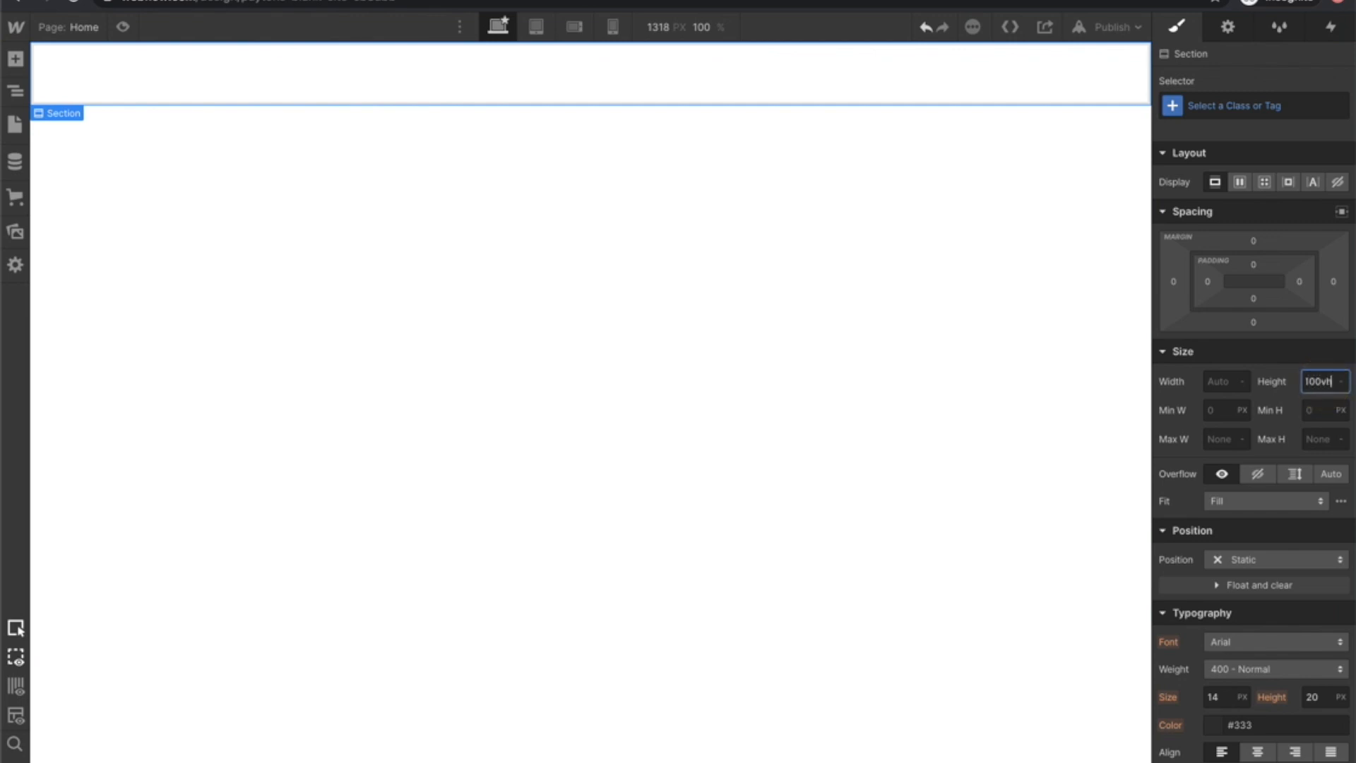
{"action": "key", "text": "Return"}
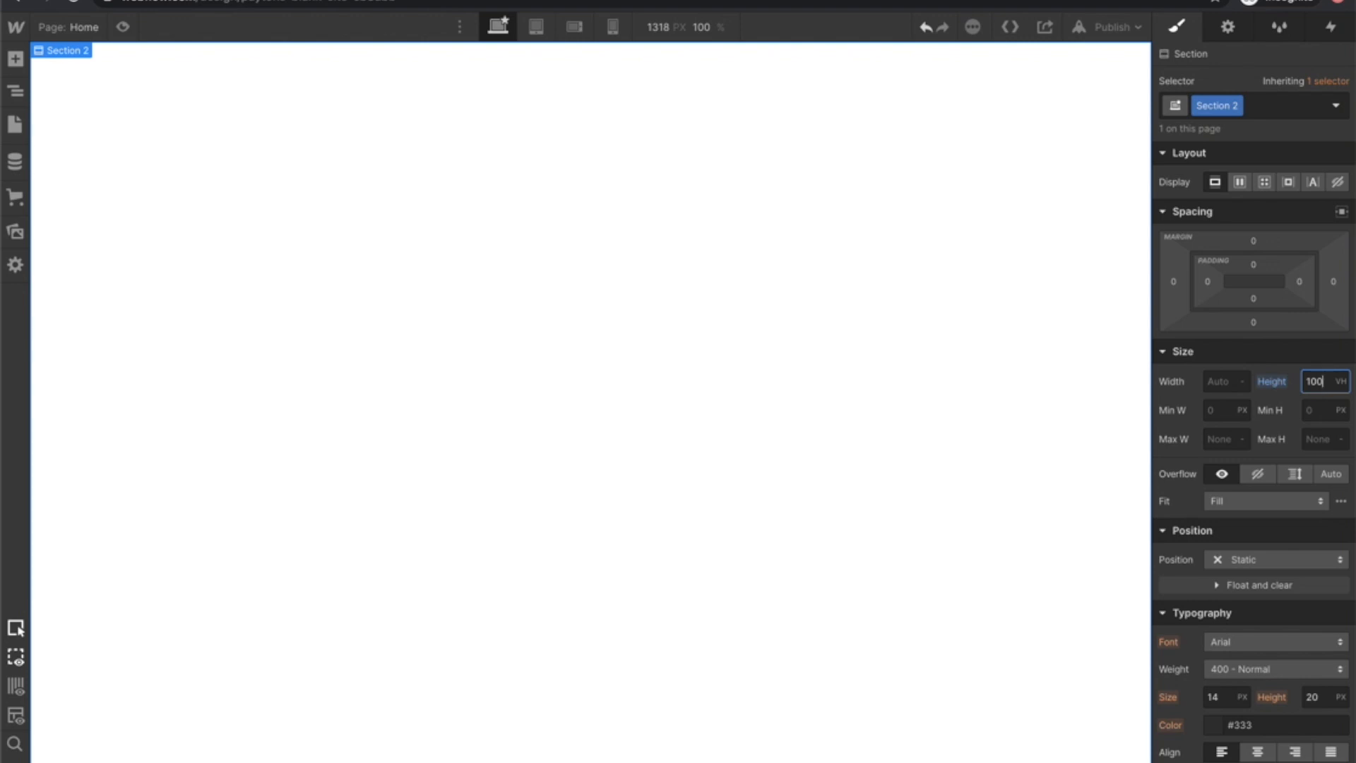
Give the new section a linear gradient background and set its starting colour stop to blue #1e00ff.
{"action": "scroll", "coordinate": [1269, 543], "scroll_direction": "down", "scroll_amount": 4}
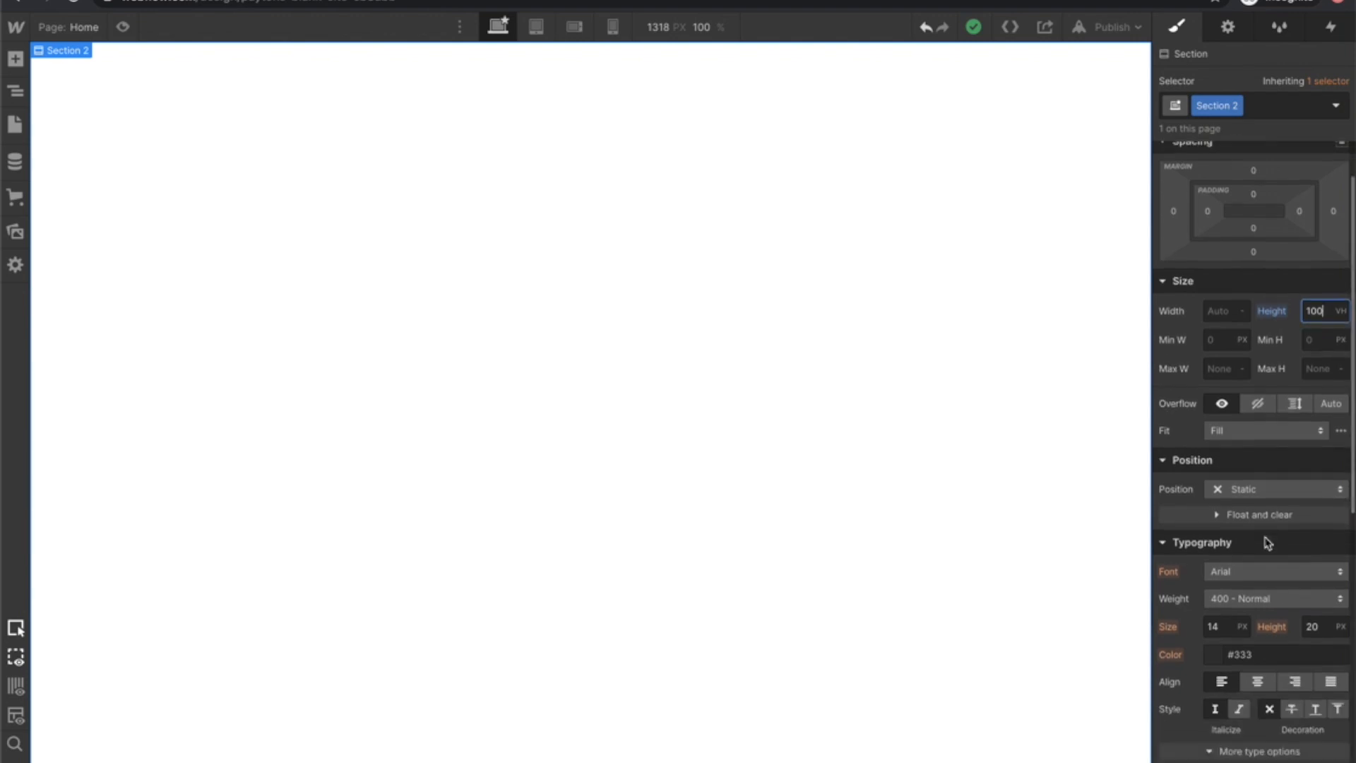
{"action": "scroll", "coordinate": [1254, 558], "scroll_direction": "down", "scroll_amount": 2}
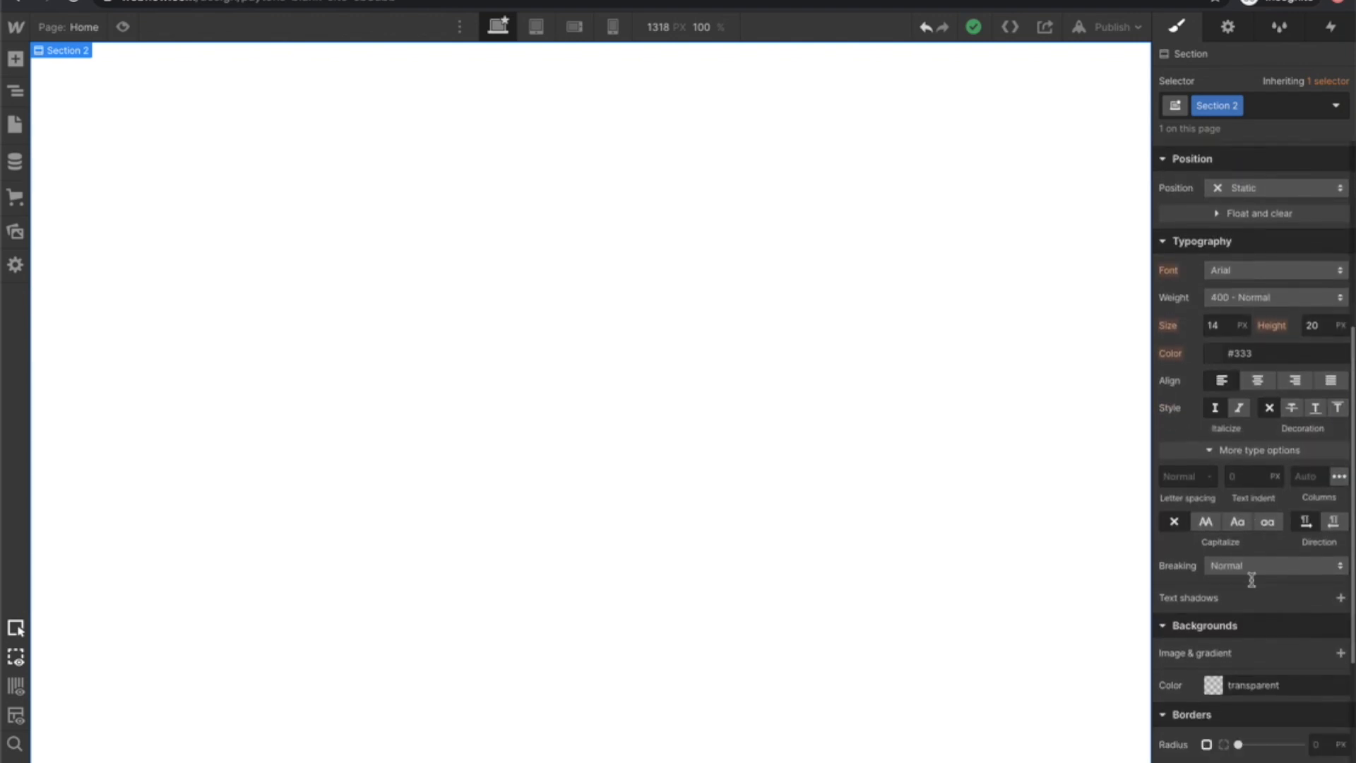
{"action": "left_click", "coordinate": [1340, 648]}
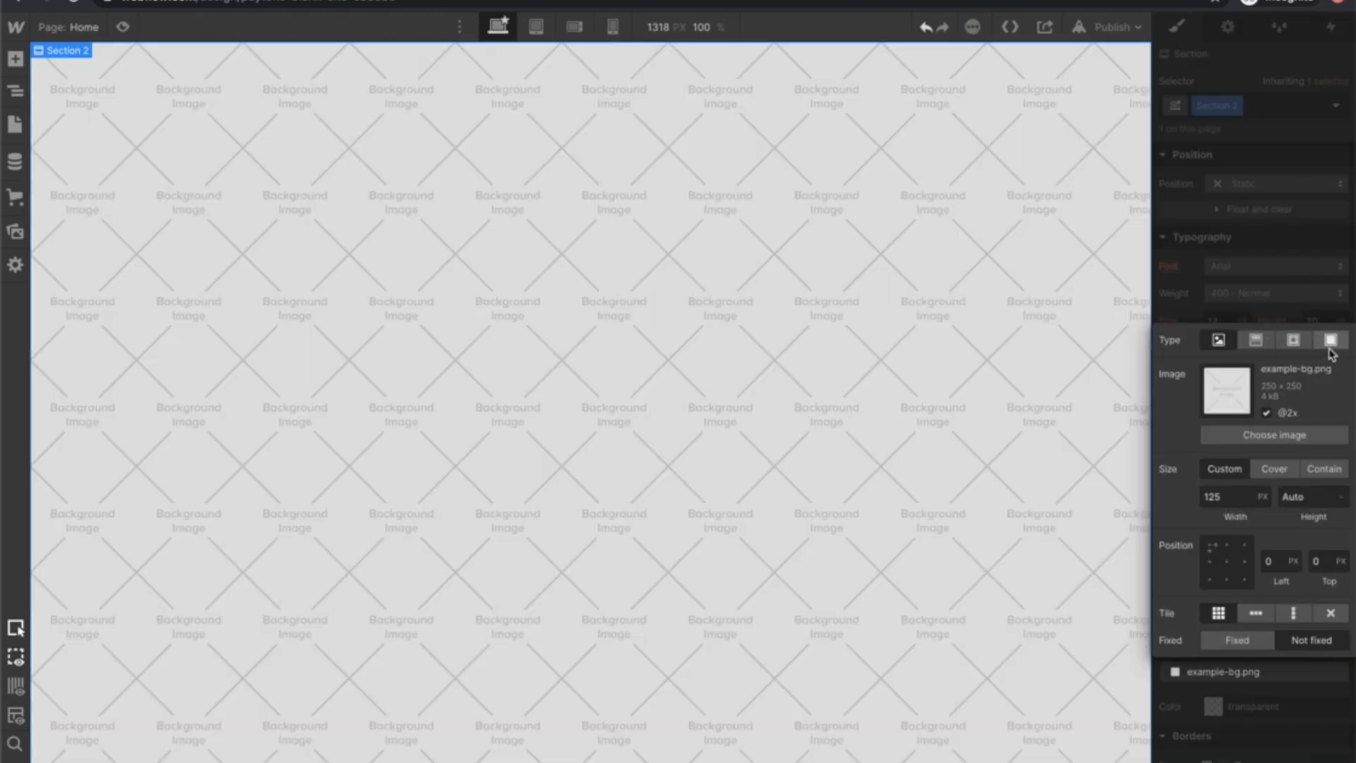
{"action": "left_click", "coordinate": [1256, 340]}
{"action": "left_click", "coordinate": [1164, 598]}
{"action": "left_click", "coordinate": [1298, 468]}
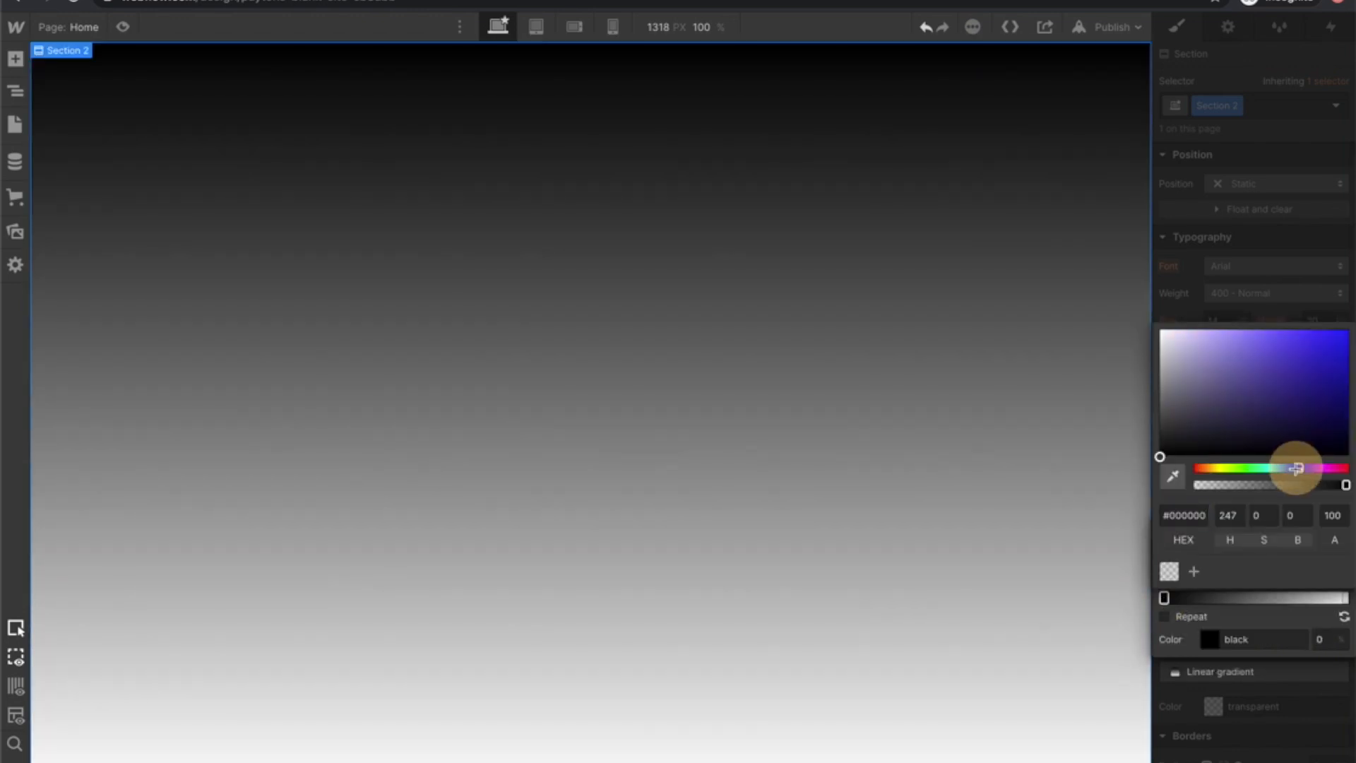
{"action": "left_click", "coordinate": [1324, 366]}
{"action": "left_click", "coordinate": [1348, 330]}
Change the hue of the gradient's white end colour stop to 206.
{"action": "left_click", "coordinate": [1342, 598]}
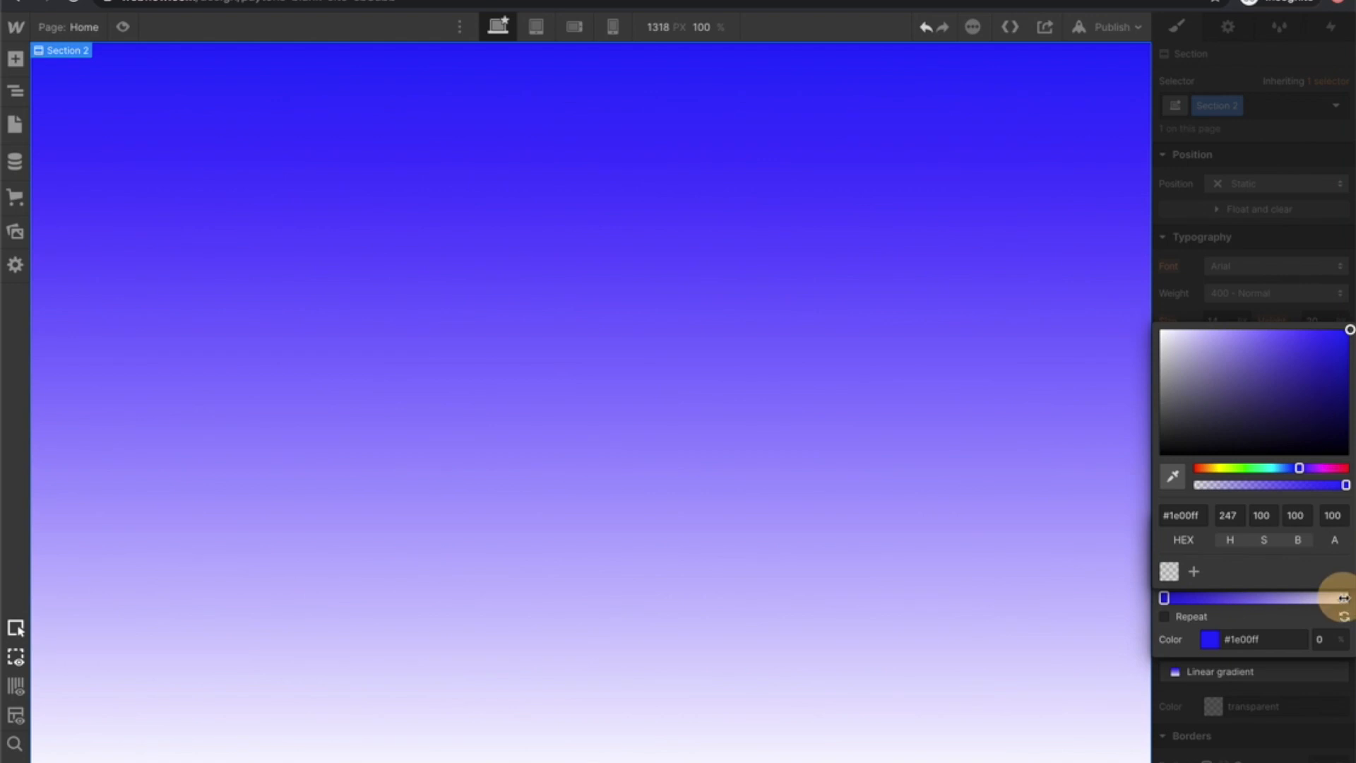
{"action": "left_click", "coordinate": [1277, 468]}
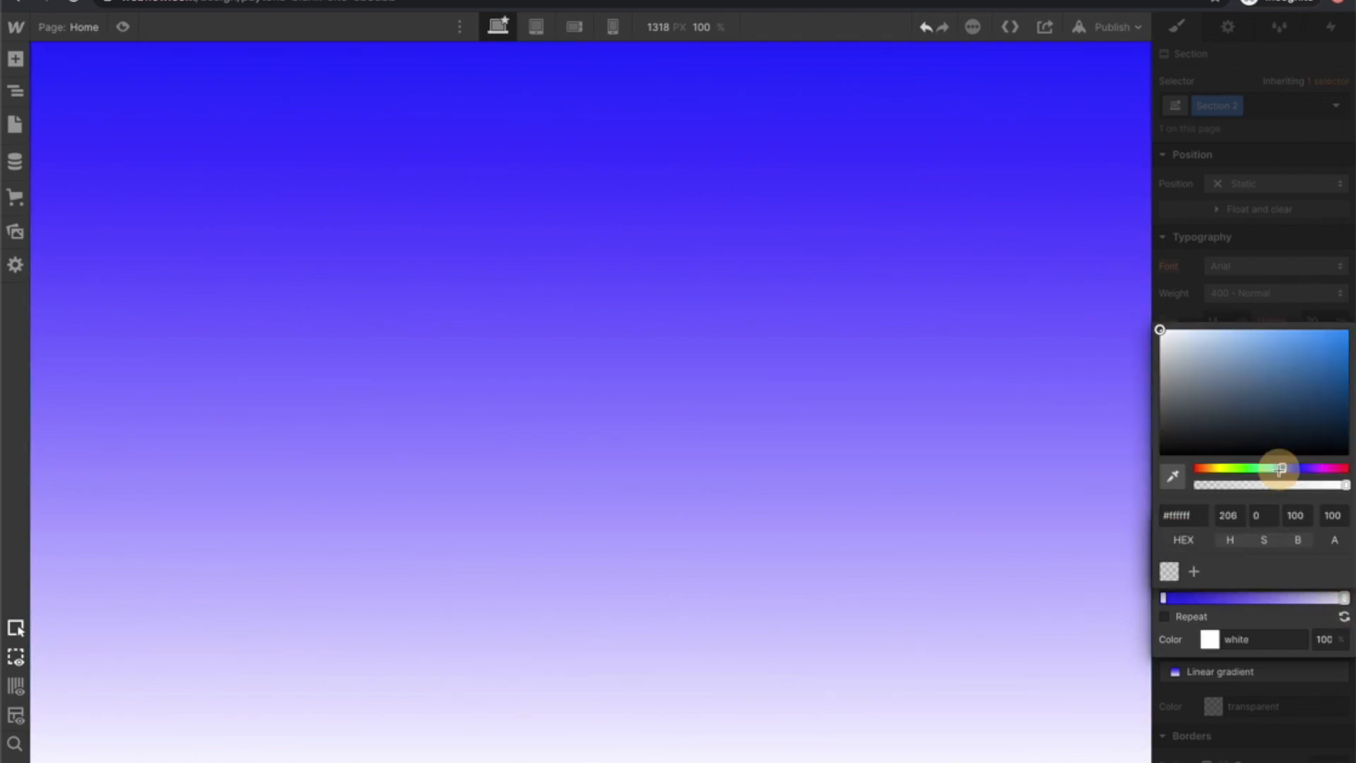
Set the end colour of the section's linear gradient to #00bbff and its angle to 133 degrees.
{"action": "left_click", "coordinate": [1348, 330]}
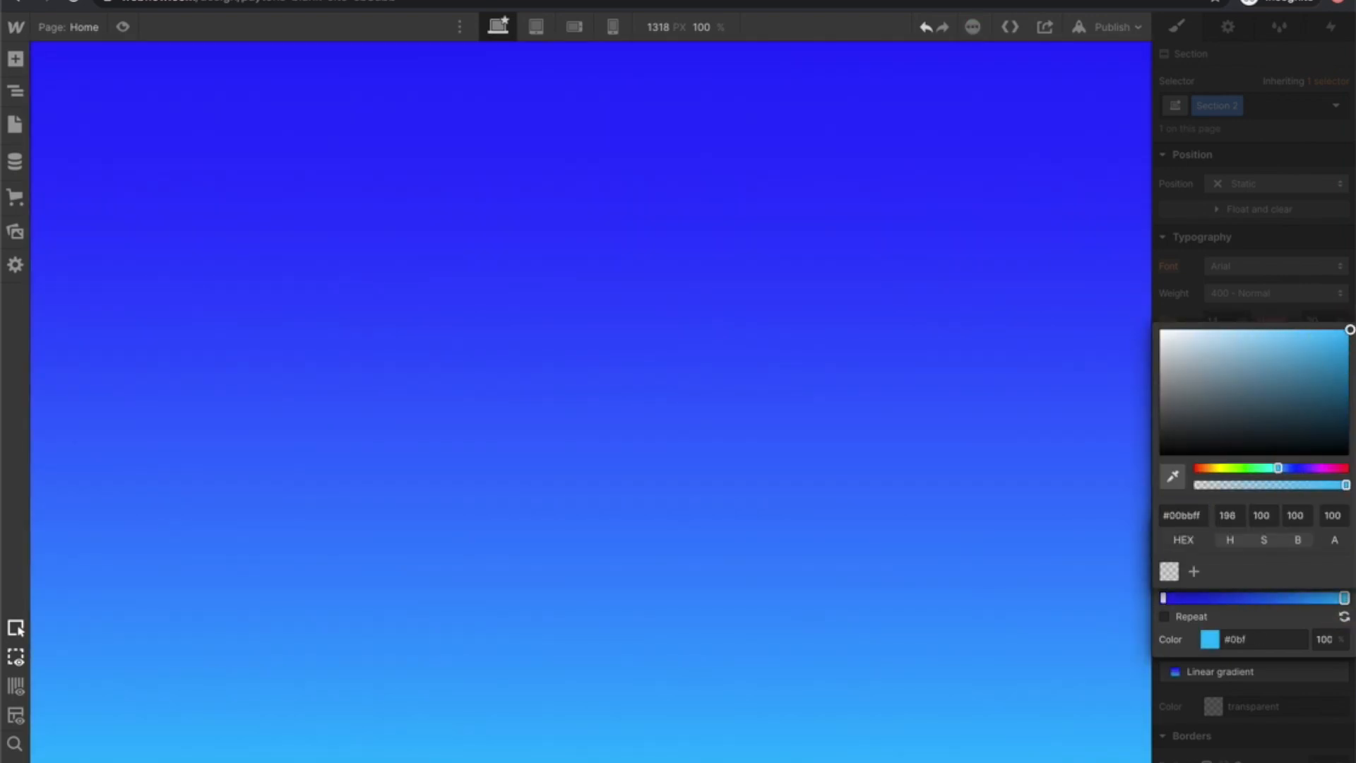
{"action": "left_click", "coordinate": [1254, 607]}
{"action": "left_click", "coordinate": [1220, 573]}
{"action": "left_click_drag", "start_coordinate": [1220, 570], "coordinate": [1221, 580]}
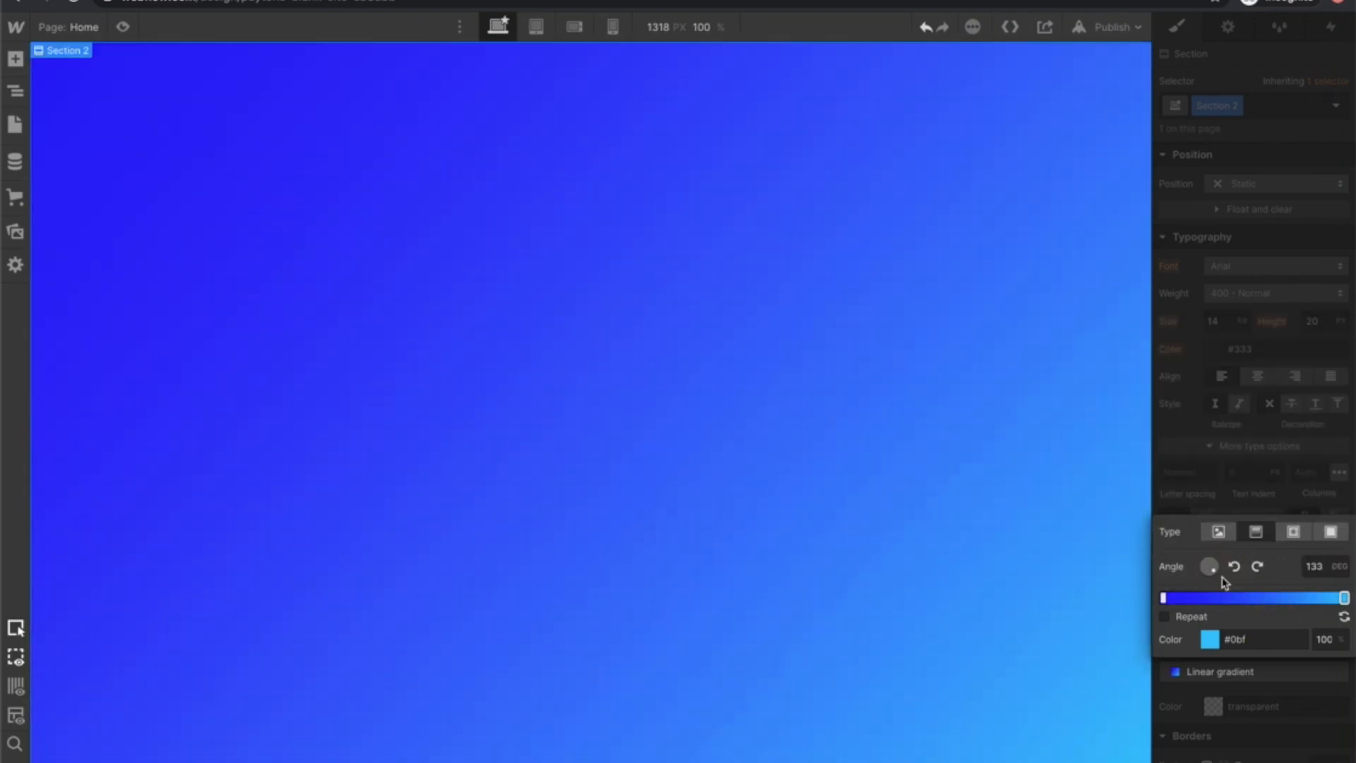
{"action": "left_click", "coordinate": [1222, 463]}
{"action": "left_click", "coordinate": [857, 353]}
Rename the section's class to Hero Section.
{"action": "double_click", "coordinate": [1214, 106]}
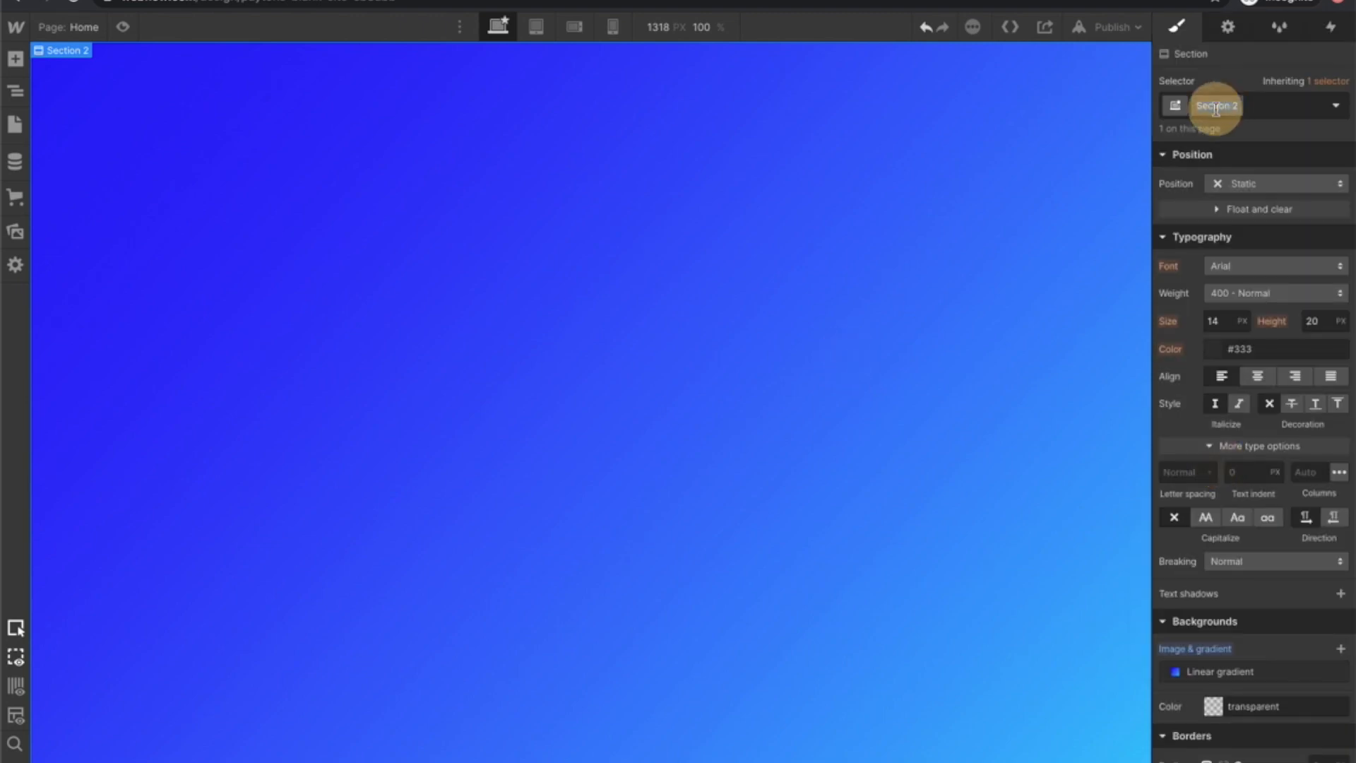
{"action": "type", "text": "Hero Section"}
{"action": "left_click", "coordinate": [1229, 67]}
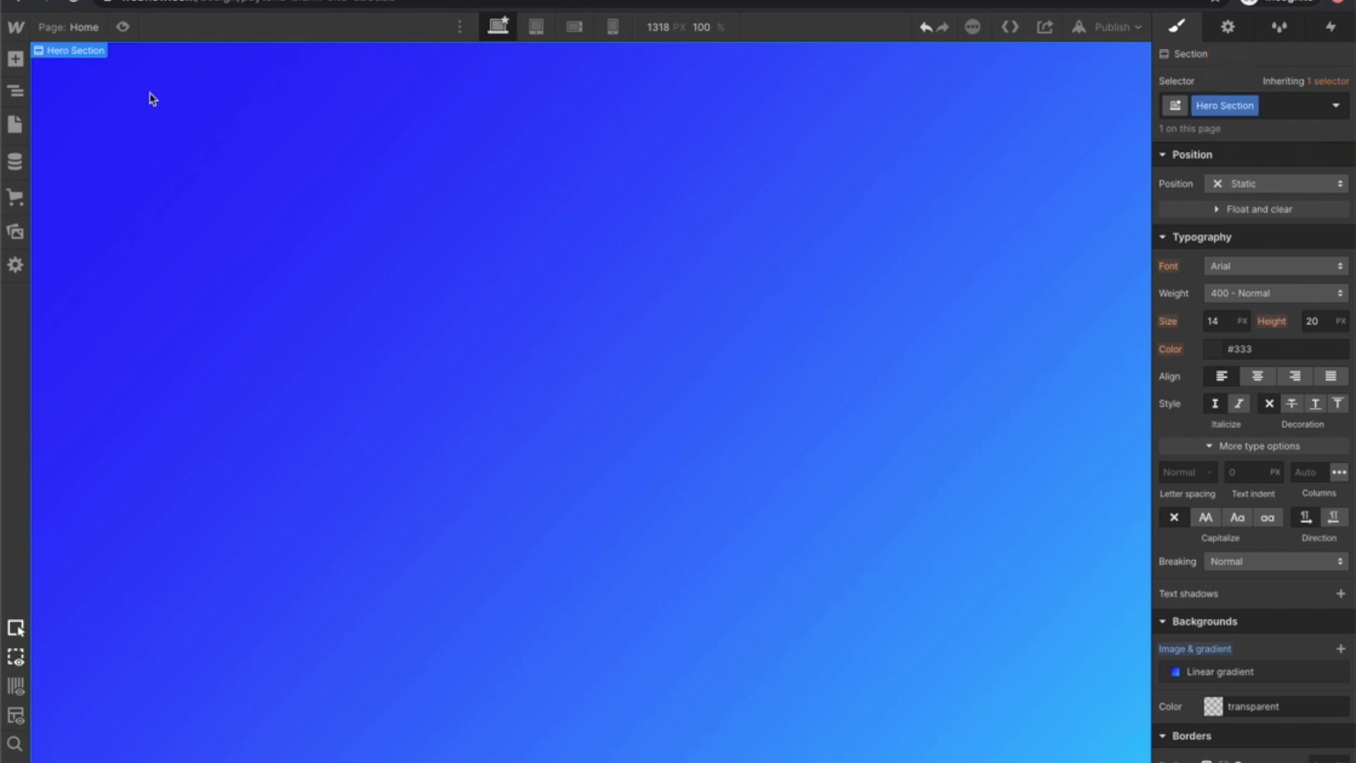
Add a container to the hero section and give the section a vertical flex layout with centred alignment and justification.
{"action": "left_click", "coordinate": [15, 59]}
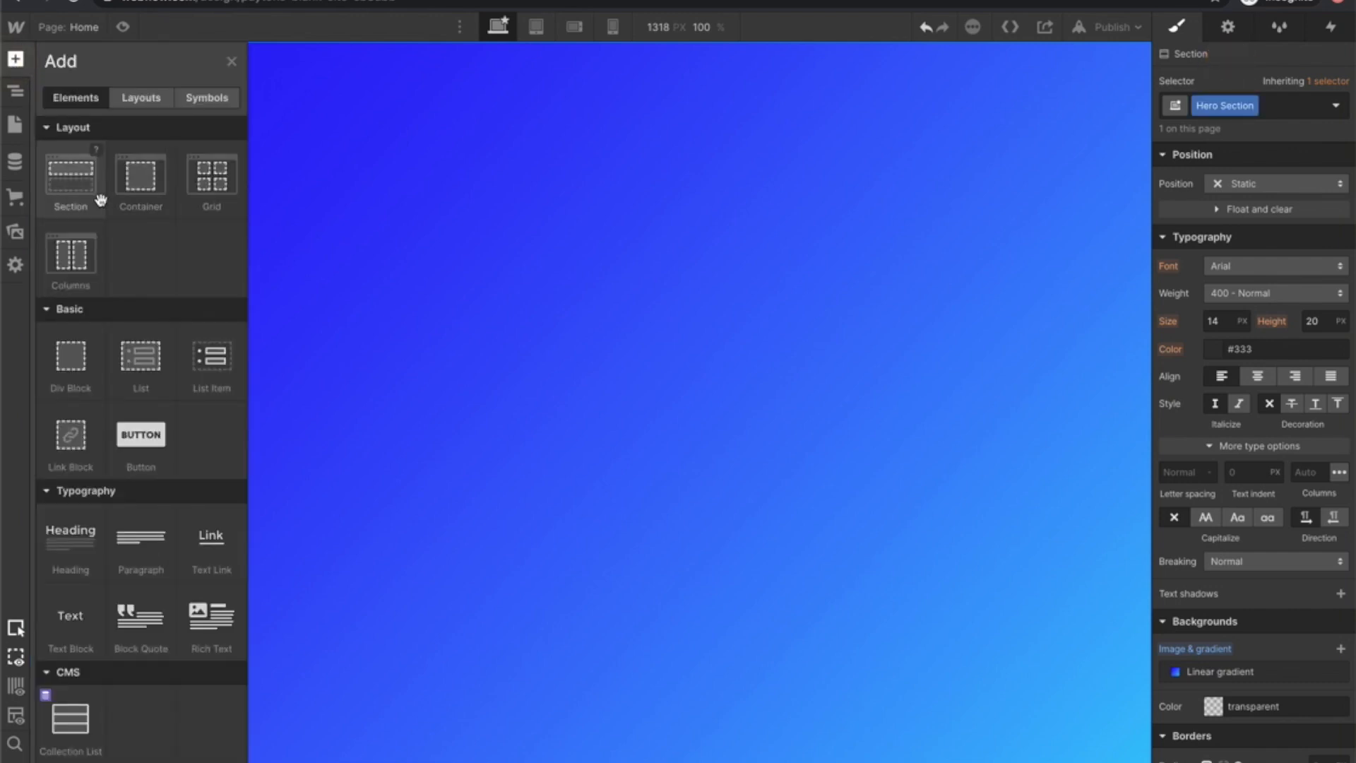
{"action": "left_click_drag", "start_coordinate": [133, 191], "coordinate": [459, 234]}
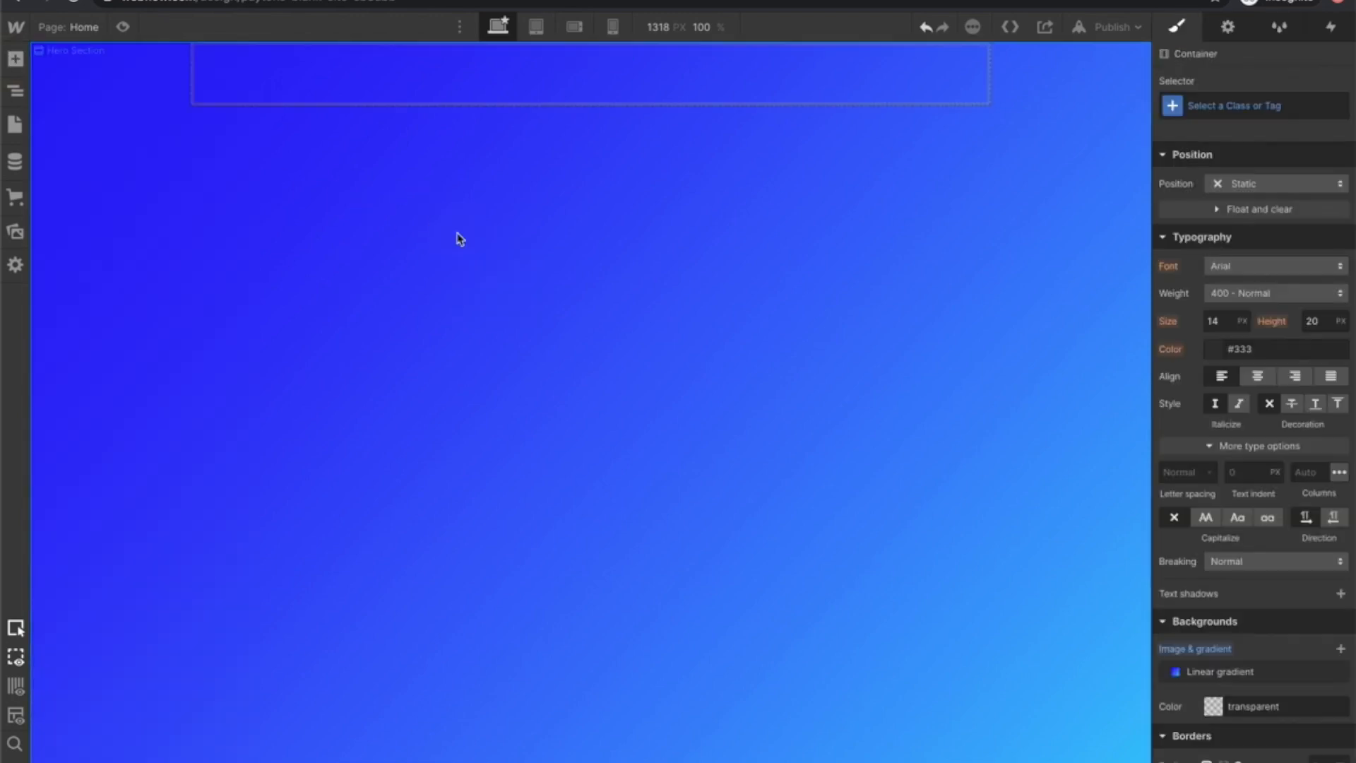
{"action": "left_click", "coordinate": [593, 241]}
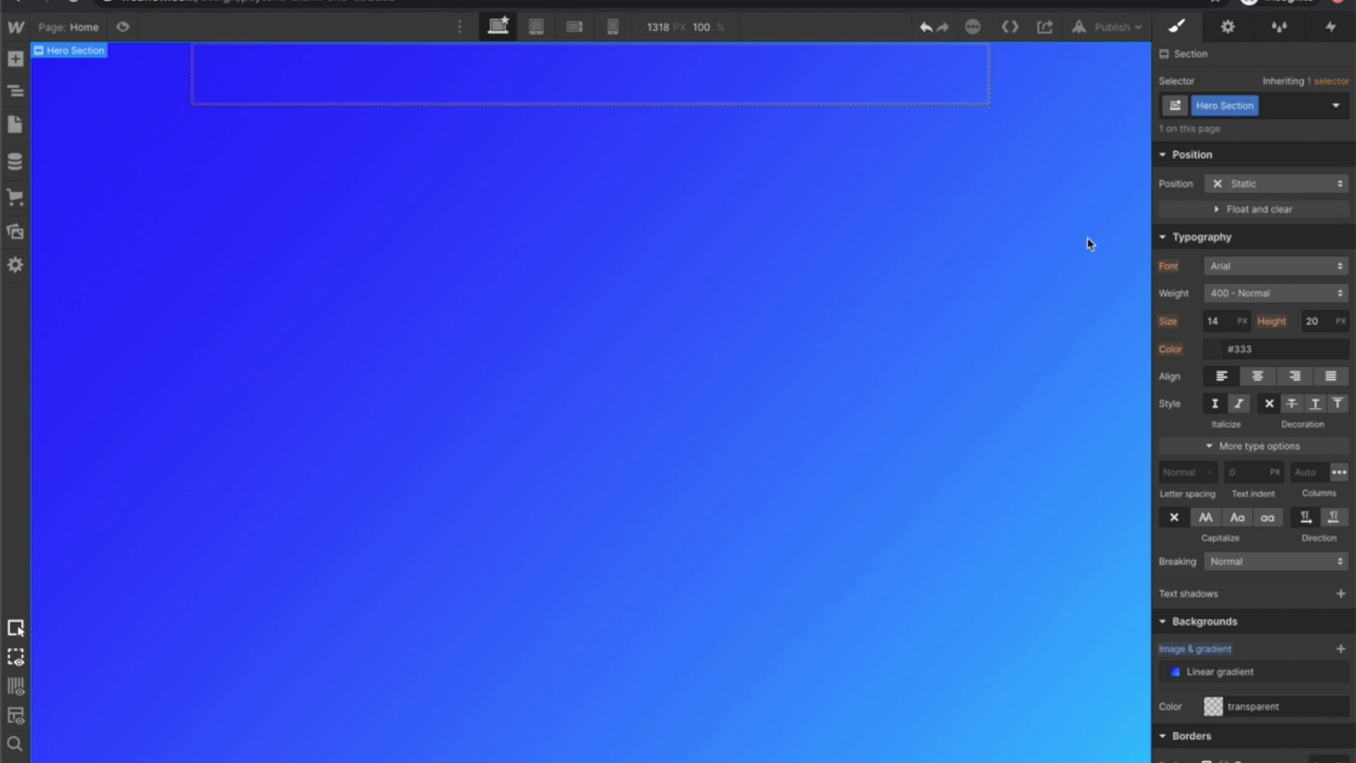
{"action": "scroll", "coordinate": [1332, 351], "scroll_direction": "up", "scroll_amount": 5}
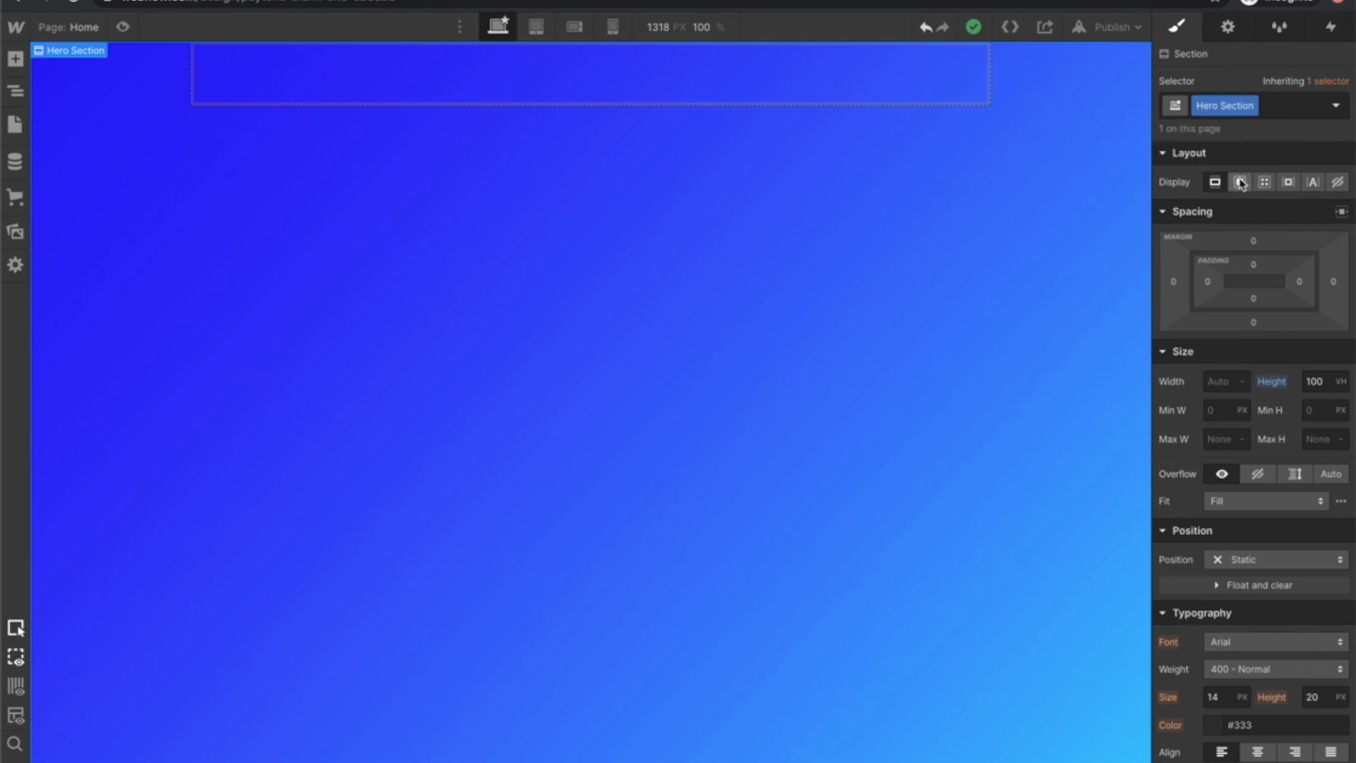
{"action": "left_click", "coordinate": [1240, 182]}
{"action": "left_click", "coordinate": [1283, 215]}
{"action": "left_click", "coordinate": [1248, 244]}
{"action": "left_click", "coordinate": [1246, 270]}
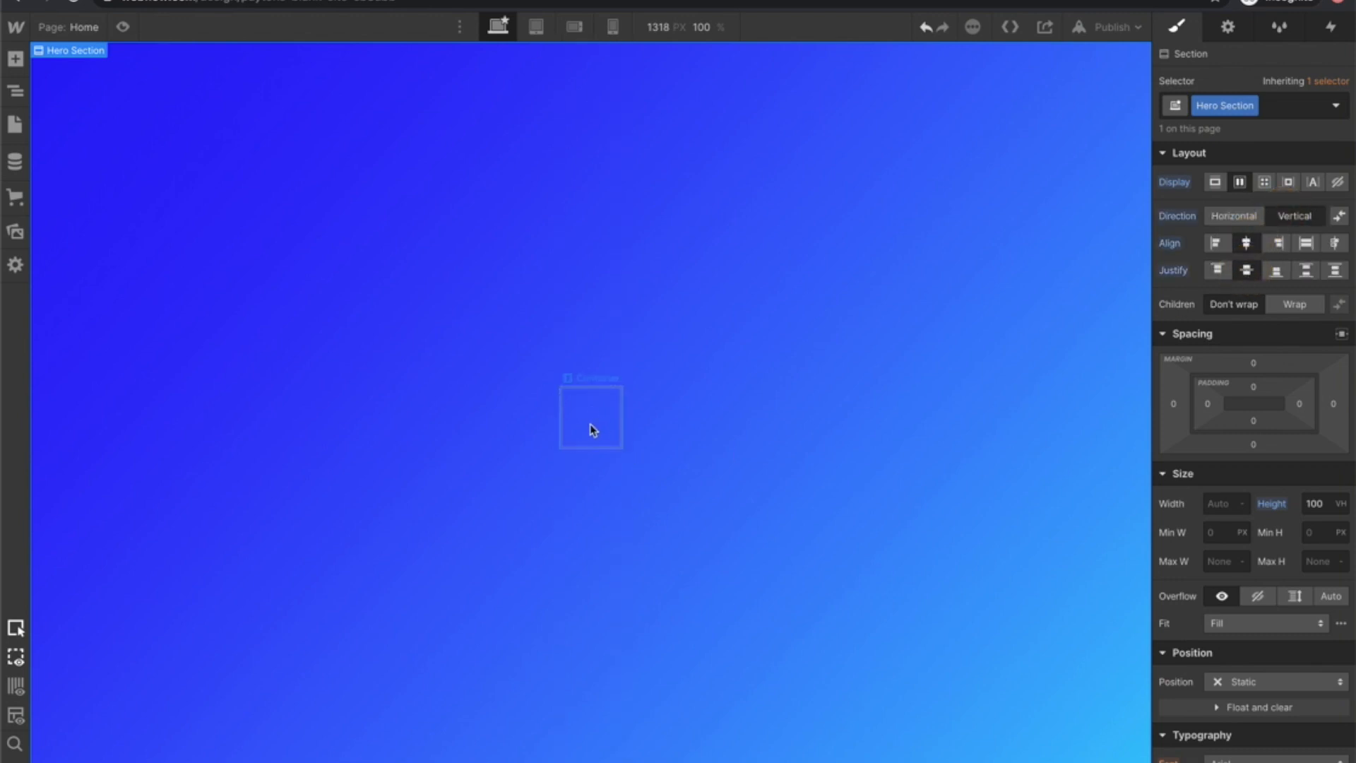
Insert an H1 heading inside the container in the hero section.
{"action": "left_click", "coordinate": [16, 59]}
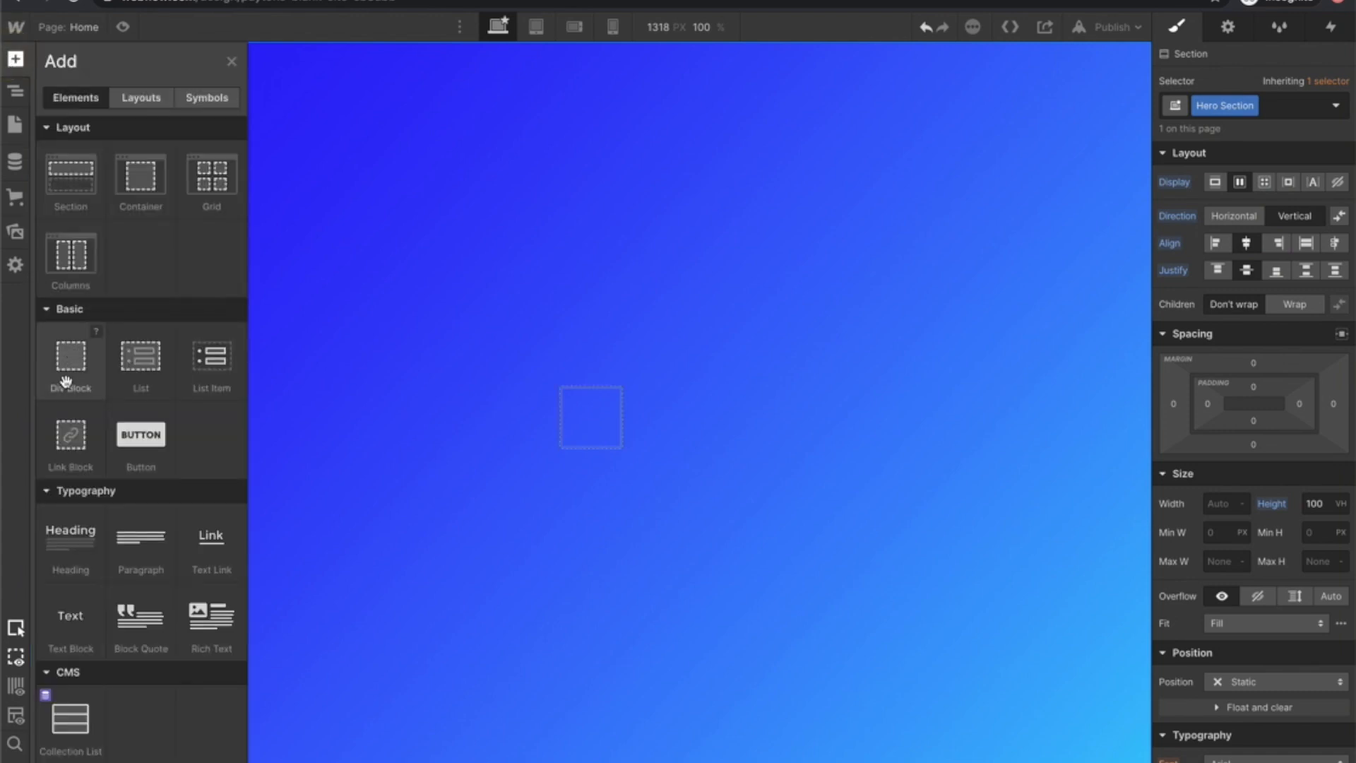
{"action": "left_click_drag", "start_coordinate": [58, 545], "coordinate": [605, 428]}
{"action": "left_click", "coordinate": [19, 92]}
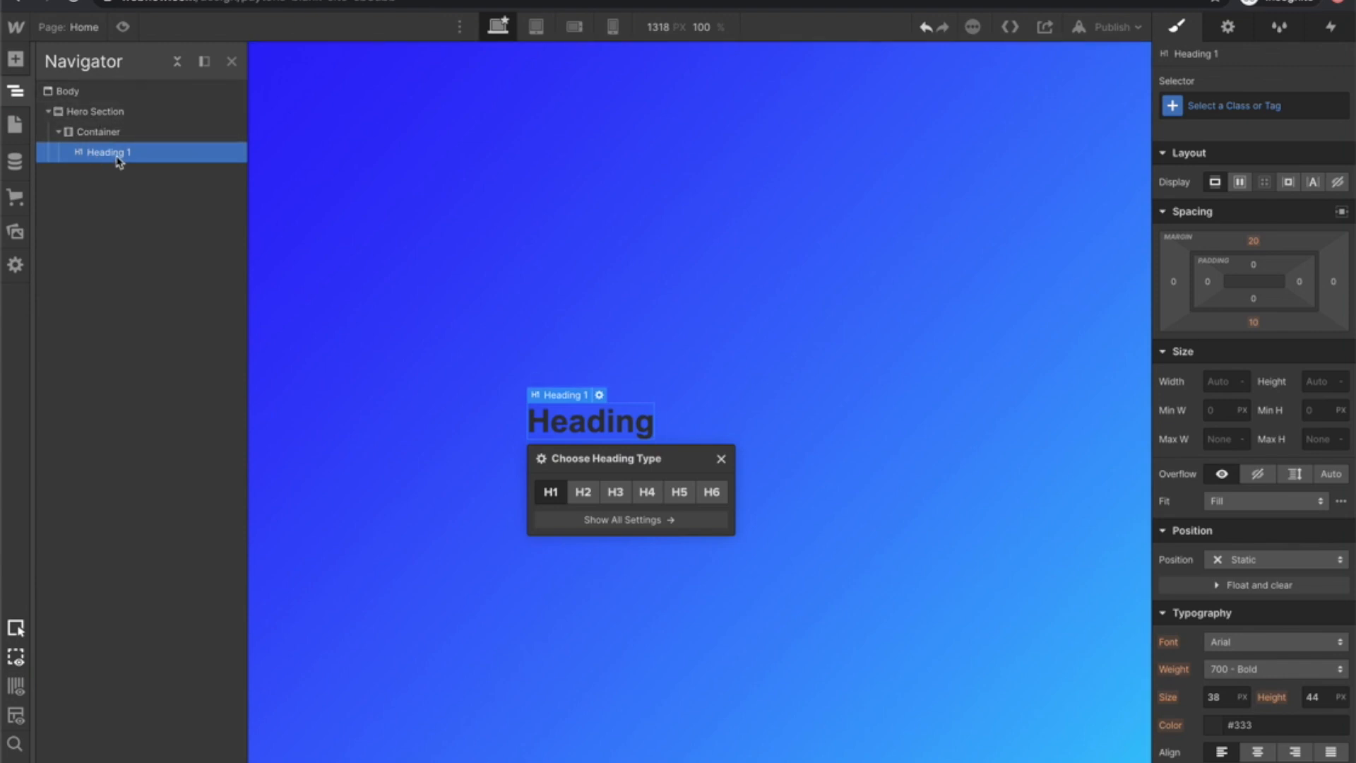
{"action": "left_click", "coordinate": [563, 364]}
Change the heading's text colour to white.
{"action": "left_click", "coordinate": [574, 417]}
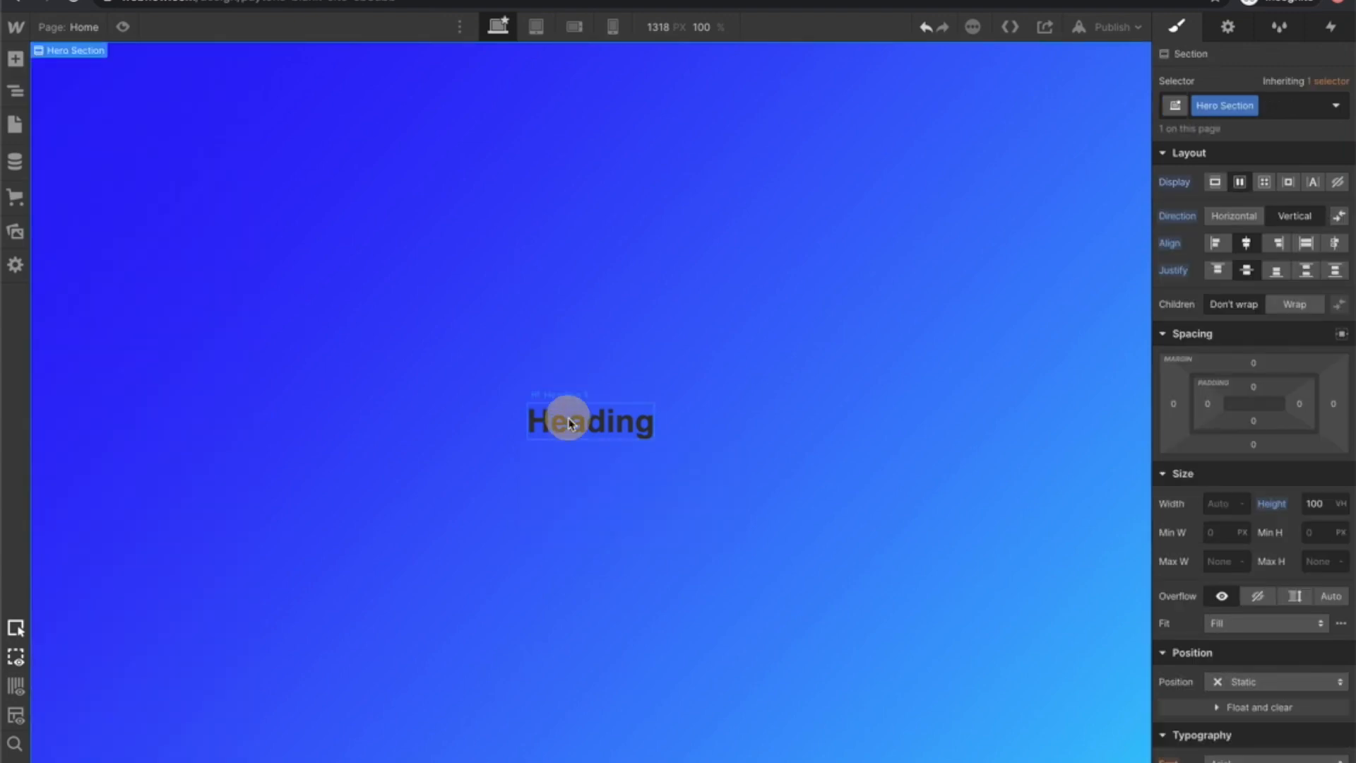
{"action": "scroll", "coordinate": [1215, 563], "scroll_direction": "down", "scroll_amount": 2}
{"action": "scroll", "coordinate": [1214, 562], "scroll_direction": "down", "scroll_amount": 1}
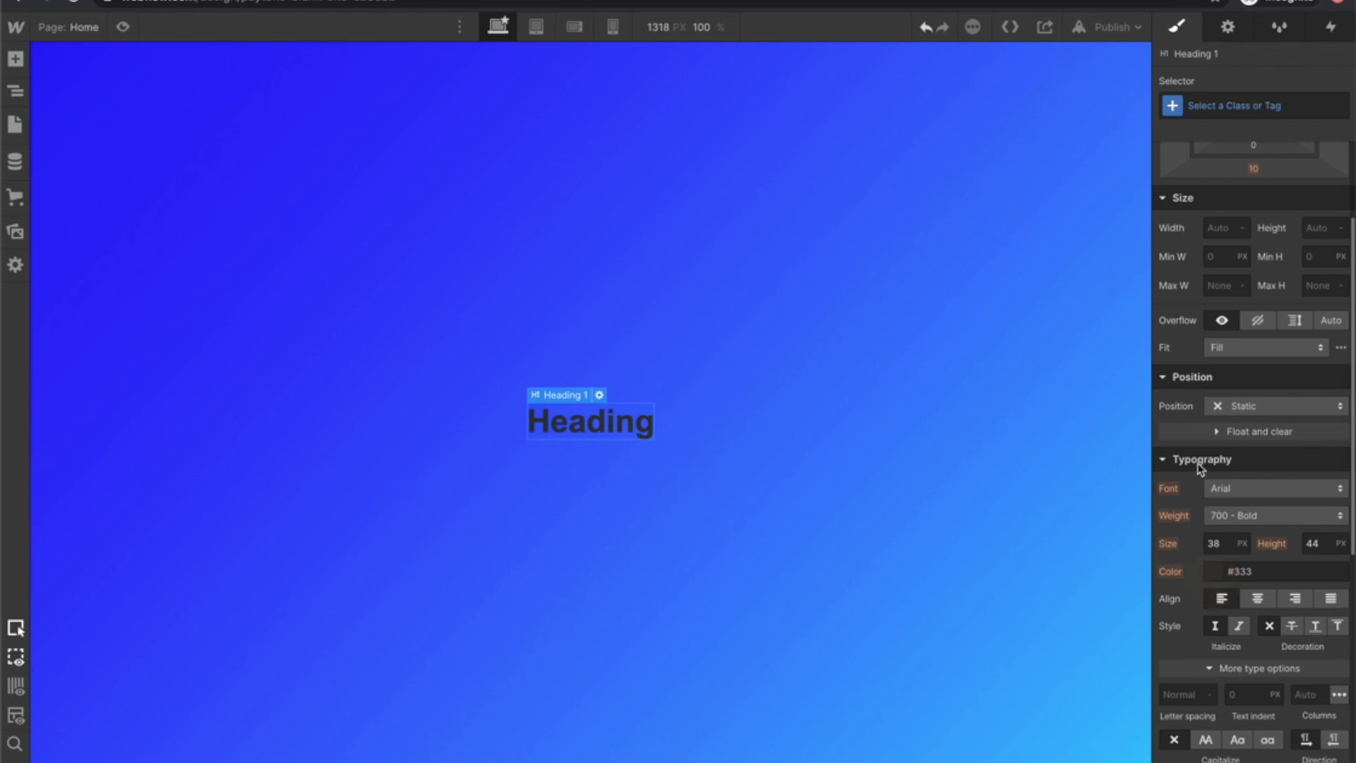
{"action": "left_click", "coordinate": [1218, 571]}
{"action": "left_click_drag", "start_coordinate": [1162, 392], "coordinate": [1066, 227]}
{"action": "left_click", "coordinate": [1227, 250]}
Set the heading's font size to 90 px and its line height to 62 px.
{"action": "left_click", "coordinate": [1220, 543]}
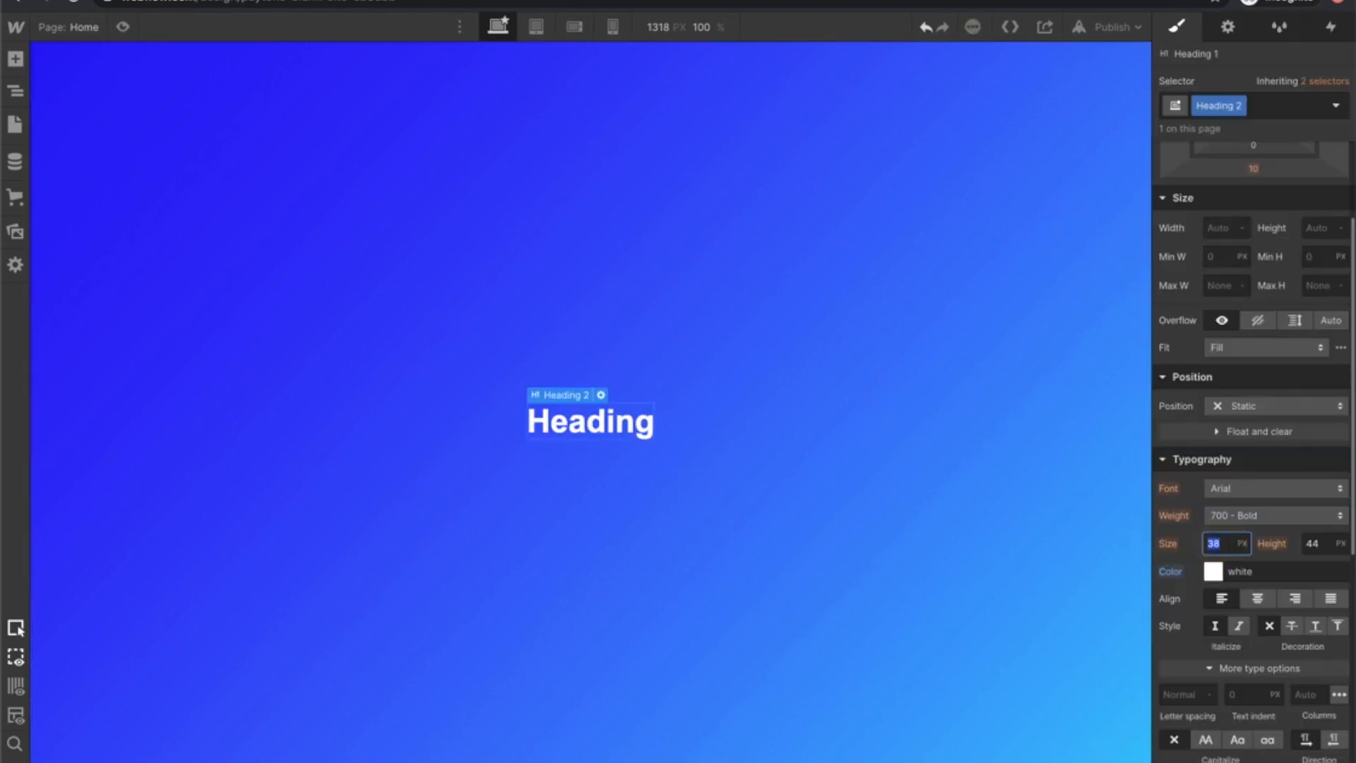
{"action": "type", "text": "60"}
{"action": "key", "text": "shift+Up"}
{"action": "key", "text": "shift+Up"}
{"action": "key", "text": "shift+Up"}
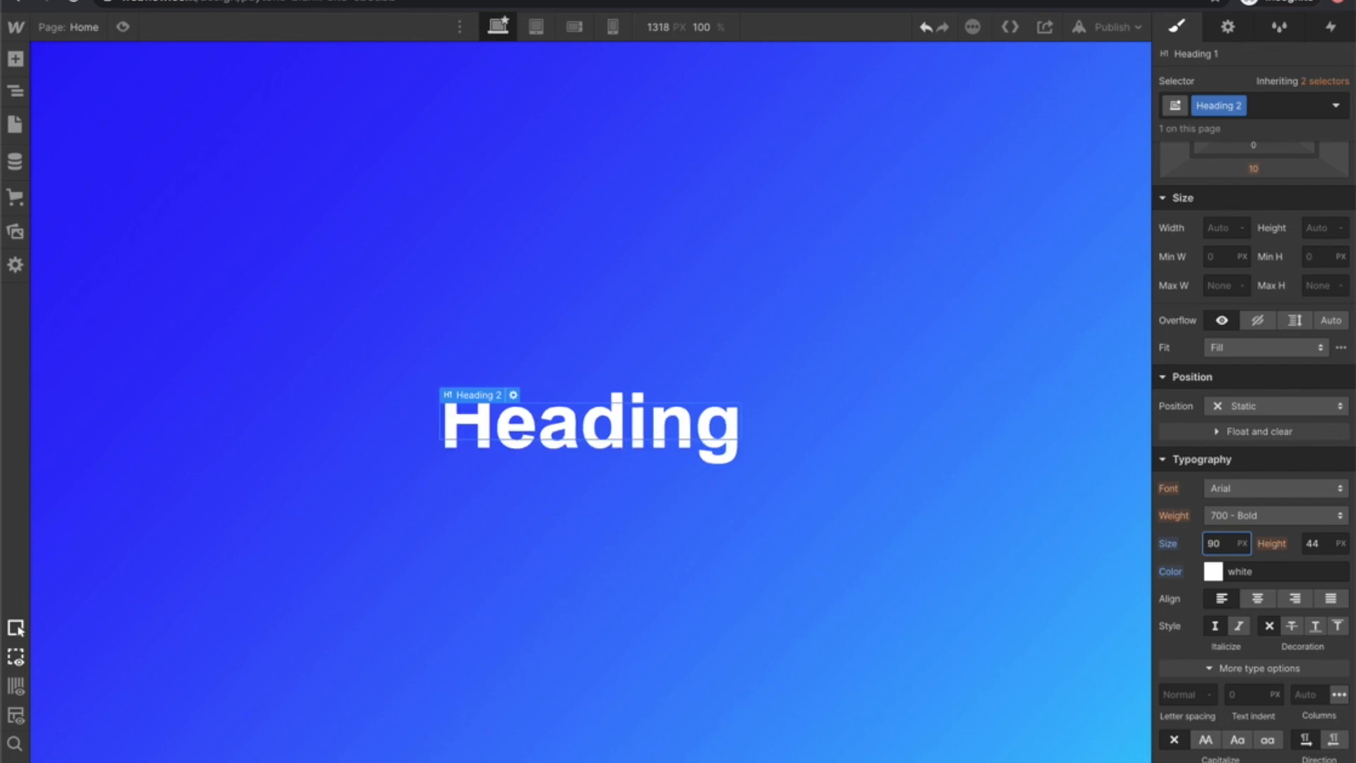
{"action": "left_click", "coordinate": [1323, 544]}
{"action": "type", "text": "60"}
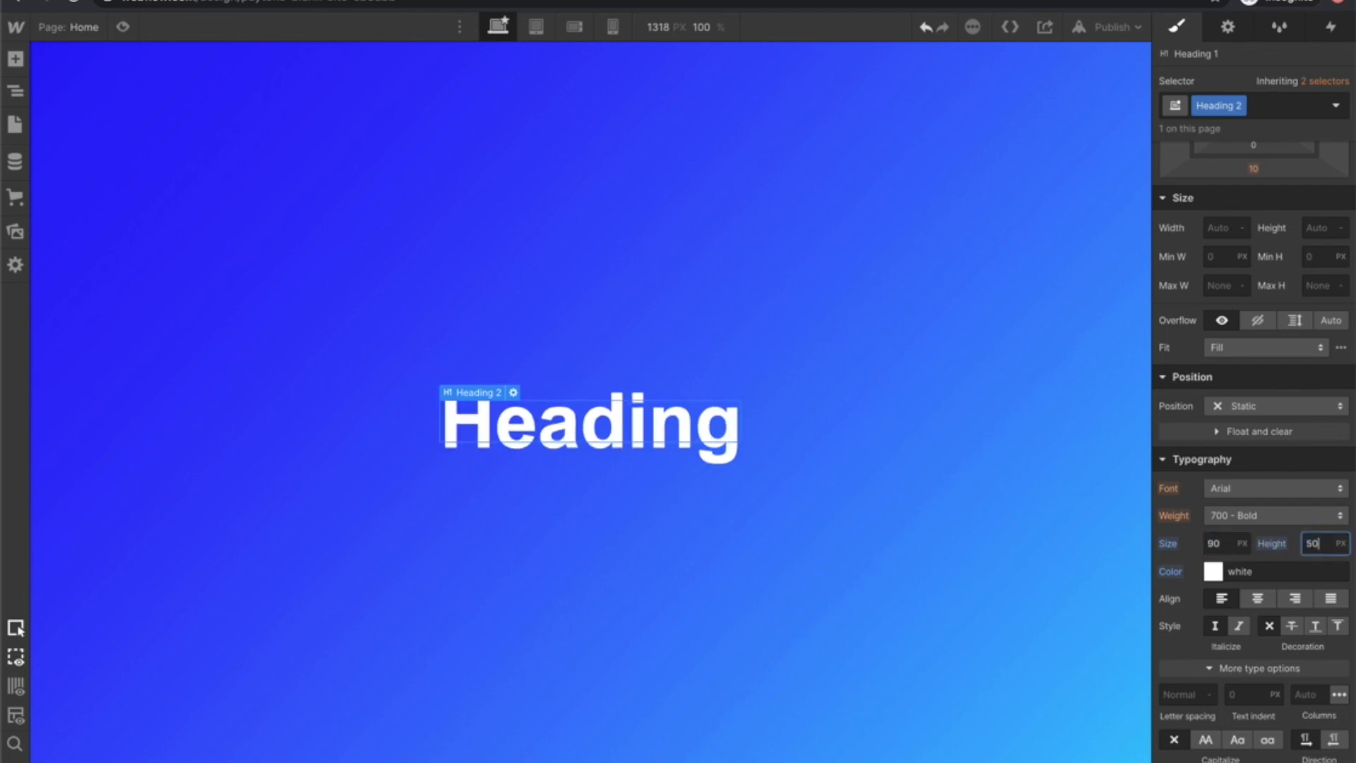
{"action": "key", "text": "Up"}
{"action": "key", "text": "Up"}
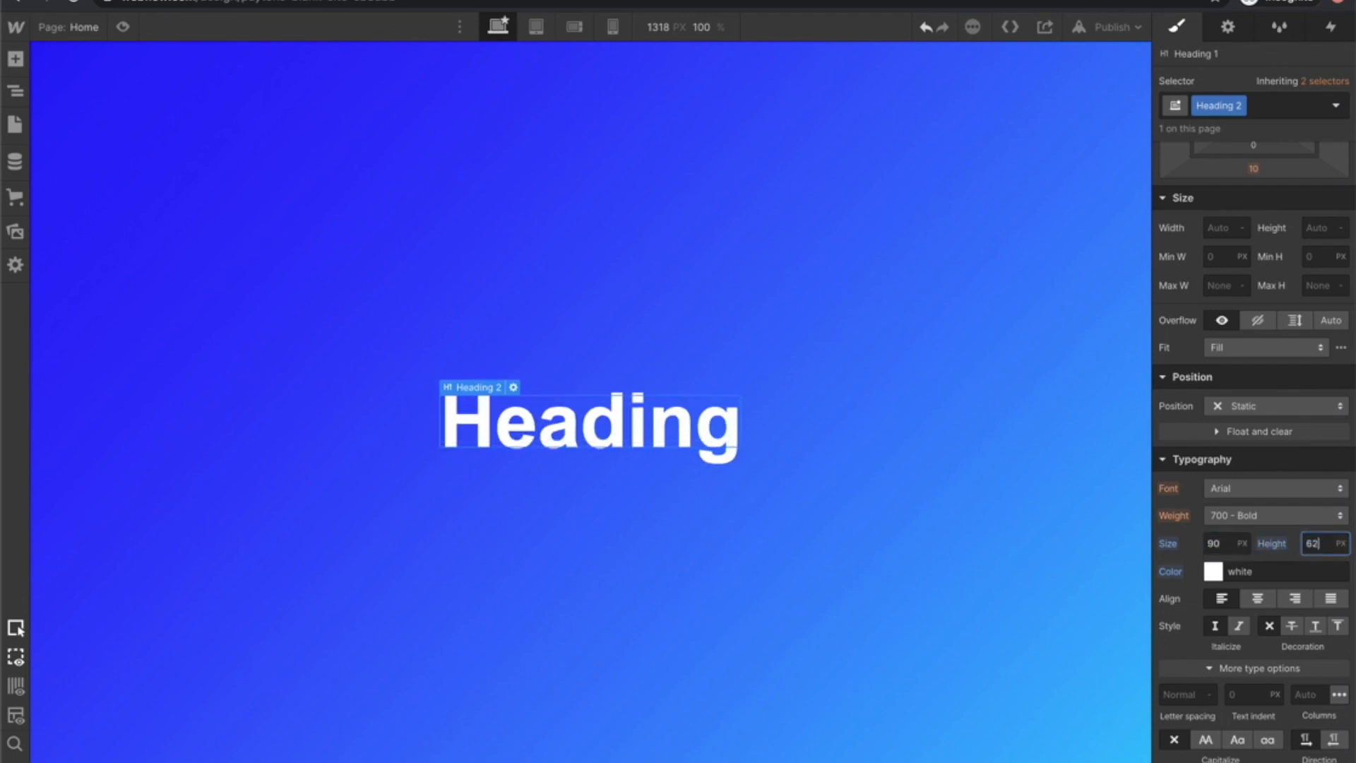
Replace the heading text with "Website Tutorial".
{"action": "double_click", "coordinate": [624, 415]}
{"action": "type", "text": "Website Tutorial"}
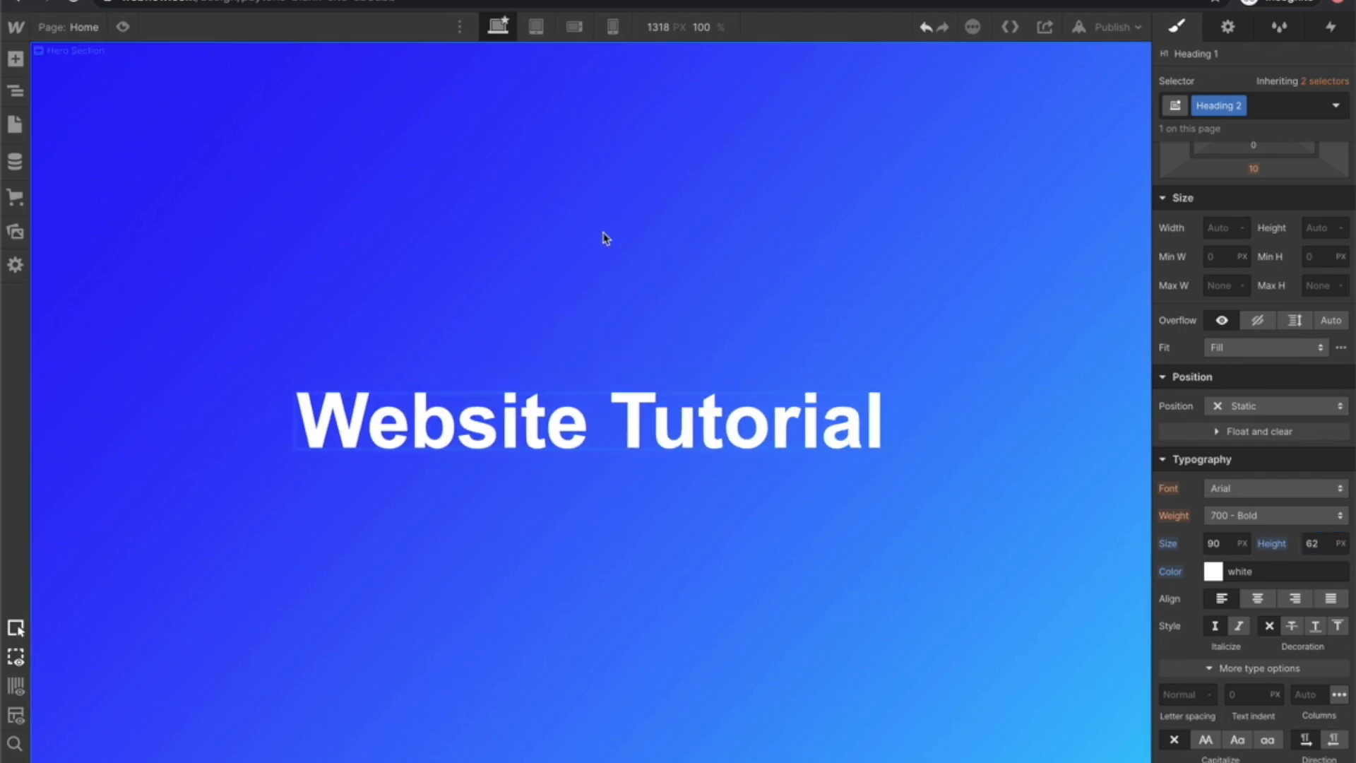
{"action": "left_click", "coordinate": [602, 233]}
Add a paragraph below the heading in the container and make its text white.
{"action": "left_click", "coordinate": [16, 59]}
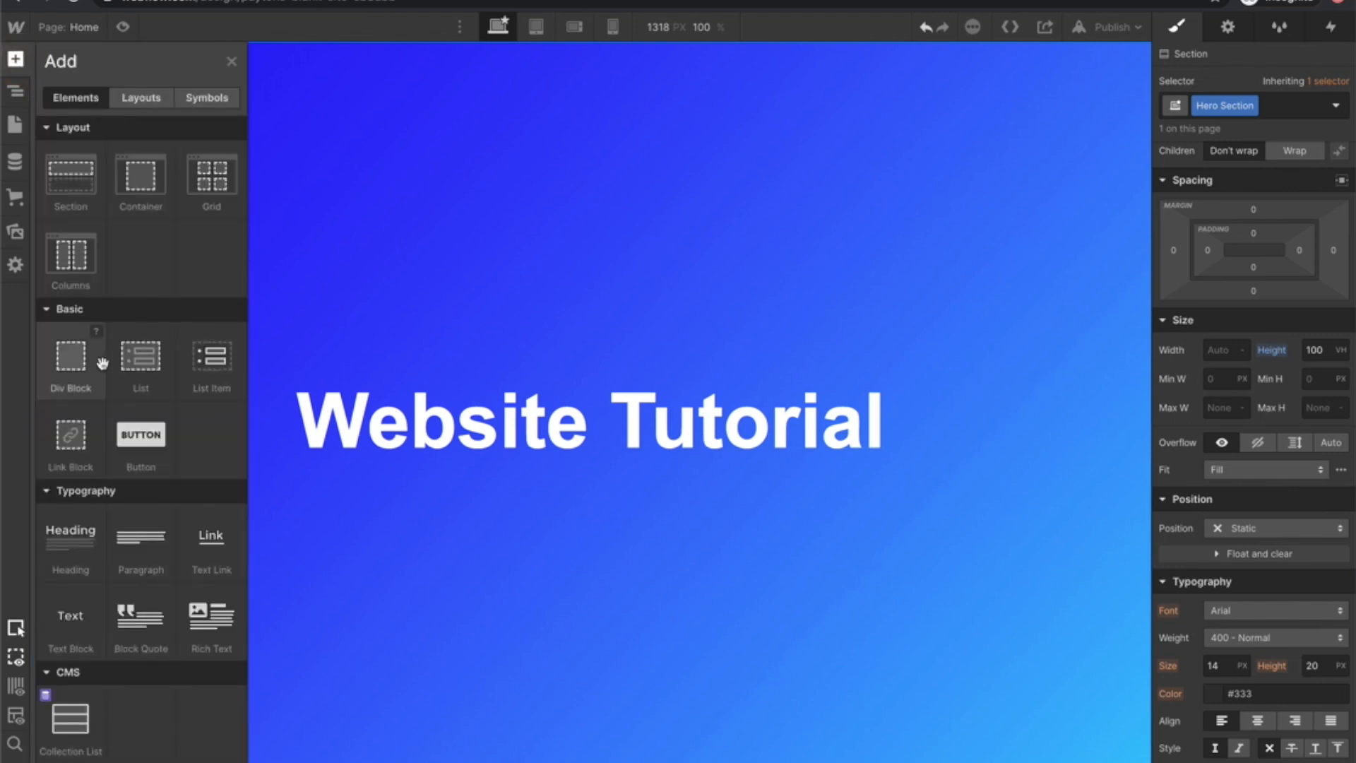
{"action": "left_click_drag", "start_coordinate": [135, 545], "coordinate": [478, 461]}
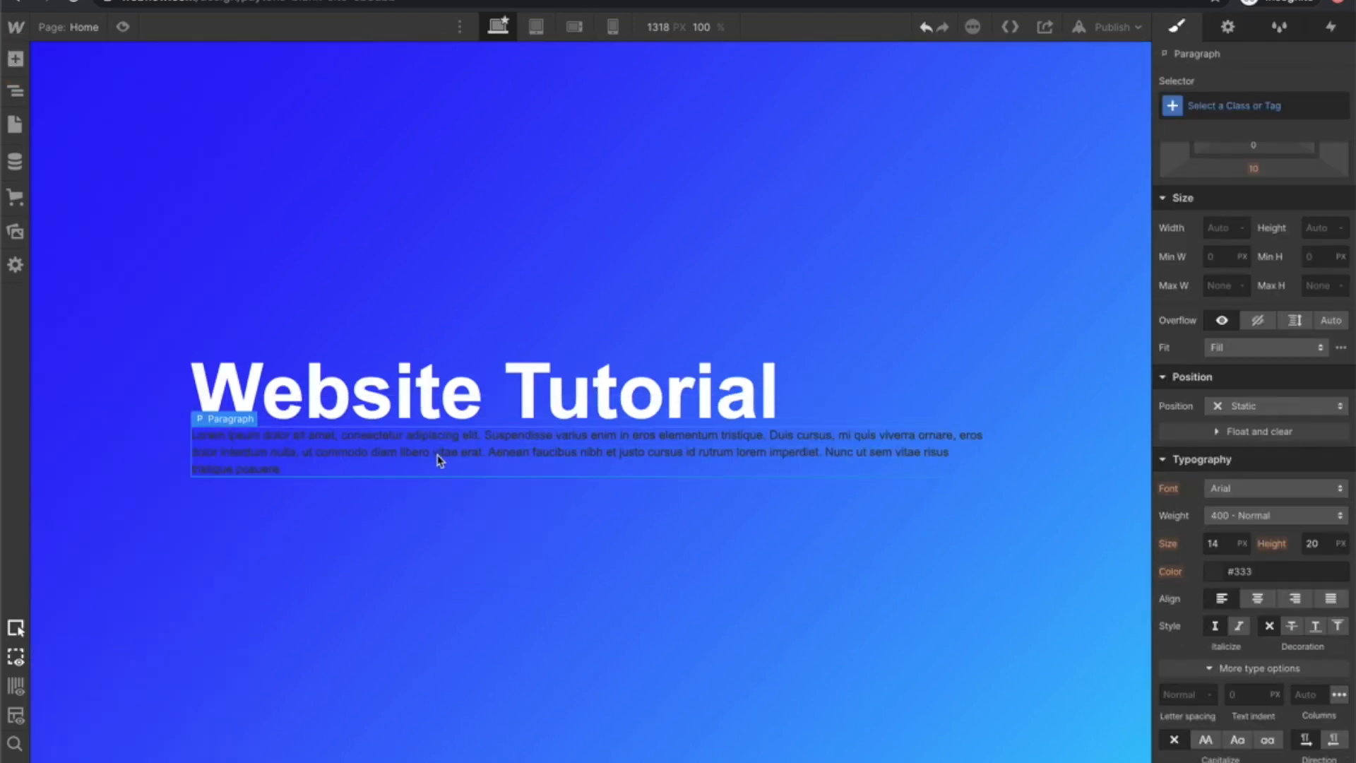
{"action": "left_click", "coordinate": [1230, 569]}
{"action": "left_click_drag", "start_coordinate": [1198, 355], "coordinate": [1055, 219]}
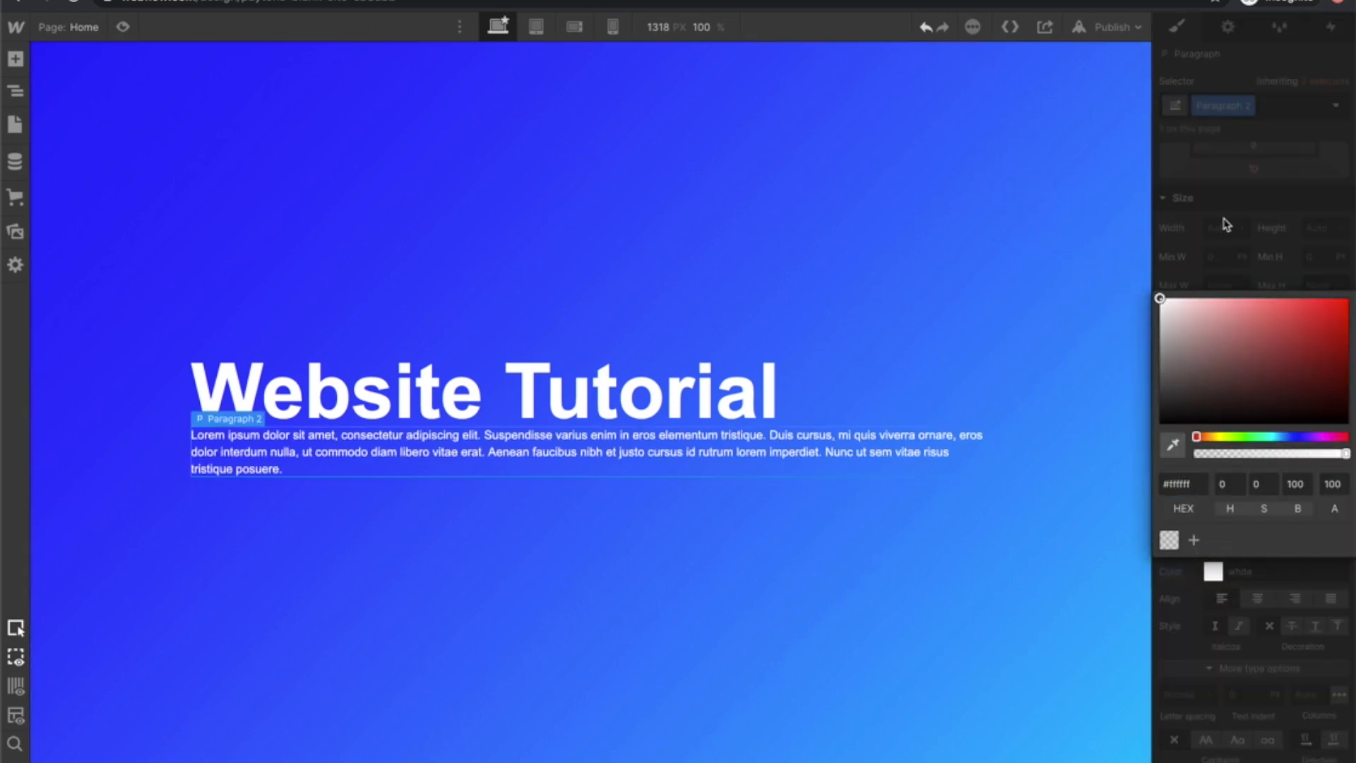
{"action": "left_click", "coordinate": [1241, 226]}
Set the paragraph's font size to 22 px and its line height to 31 px.
{"action": "left_click", "coordinate": [1215, 543]}
{"action": "key", "text": "Up"}
{"action": "key", "text": "Up"}
{"action": "key", "text": "Up"}
{"action": "key", "text": "Up"}
{"action": "key", "text": "Up"}
{"action": "key", "text": "Up"}
{"action": "key", "text": "Up"}
{"action": "key", "text": "Up"}
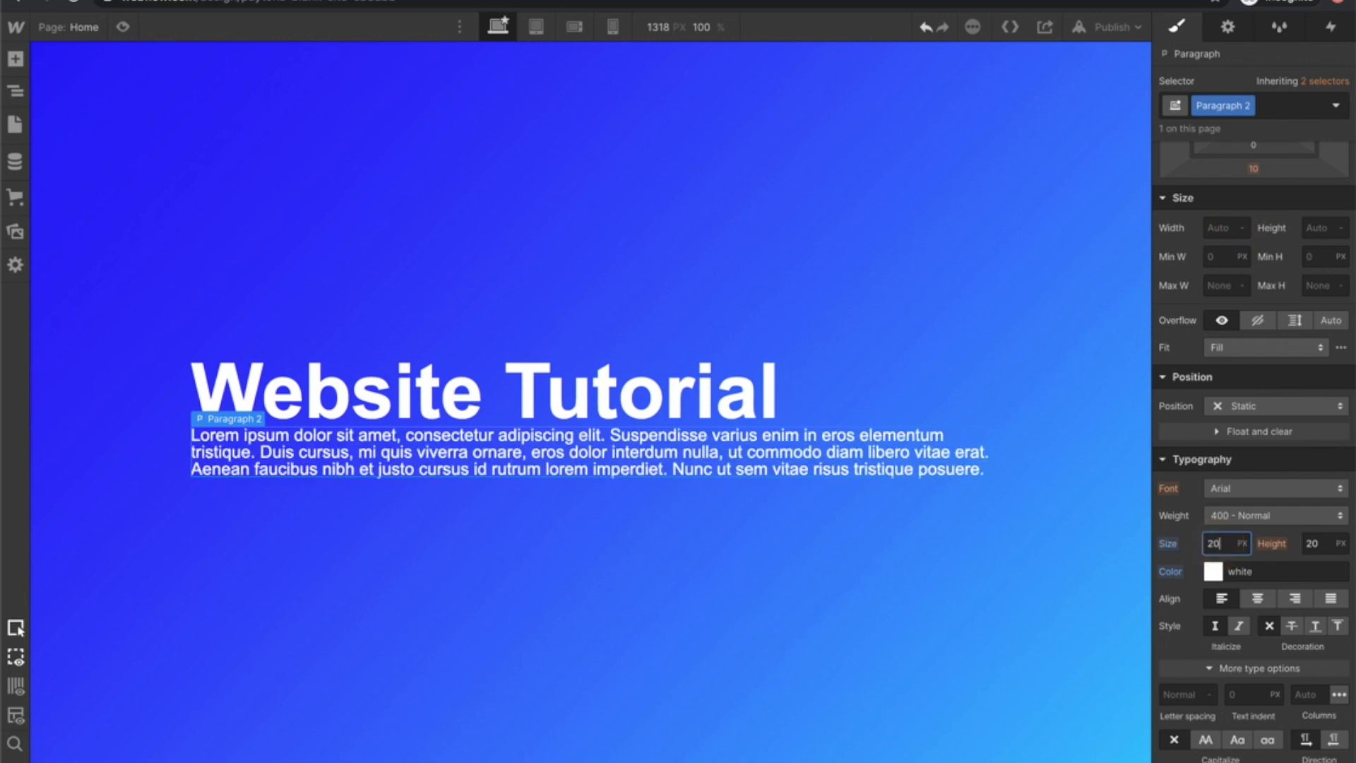
{"action": "left_click", "coordinate": [1312, 543]}
{"action": "type", "text": "31"}
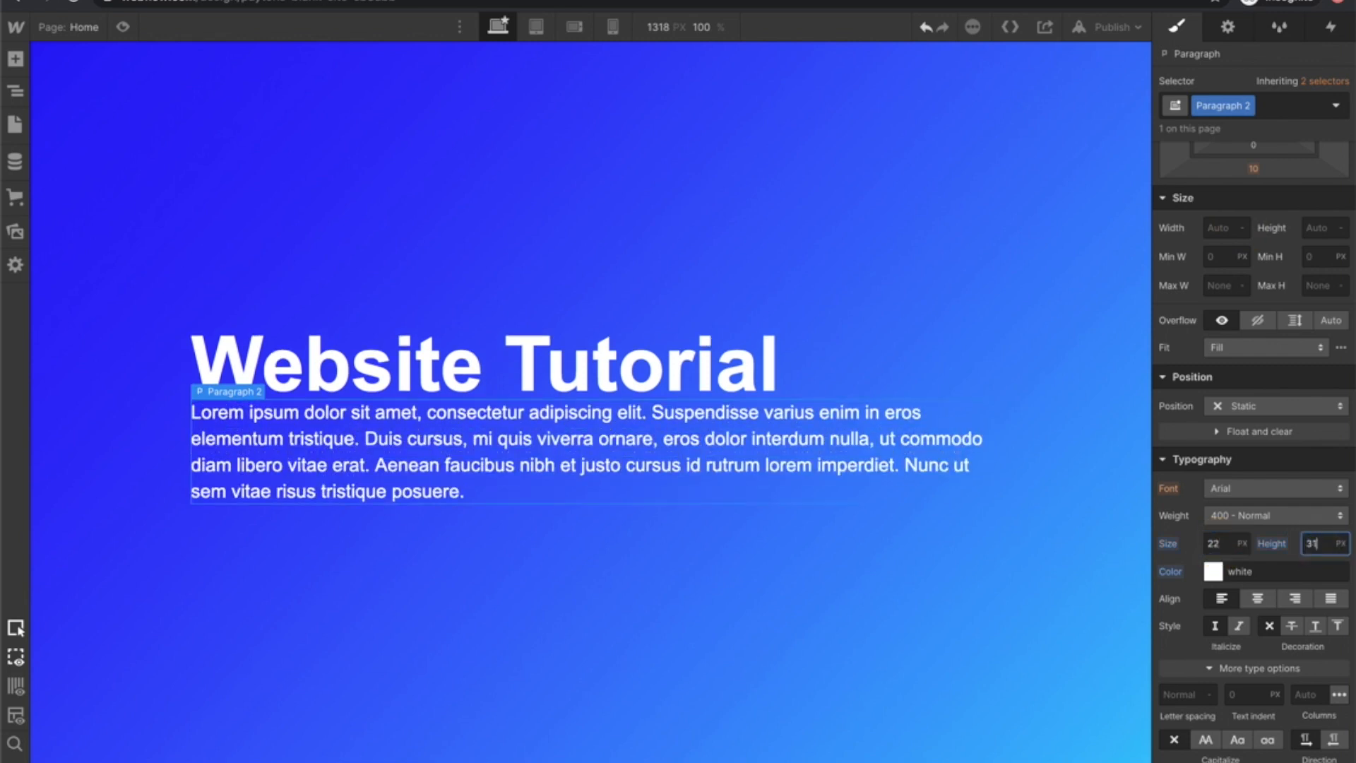
Shorten the placeholder paragraph by deleting the text after "eros dolor interdum", keeping the final period.
{"action": "double_click", "coordinate": [662, 465]}
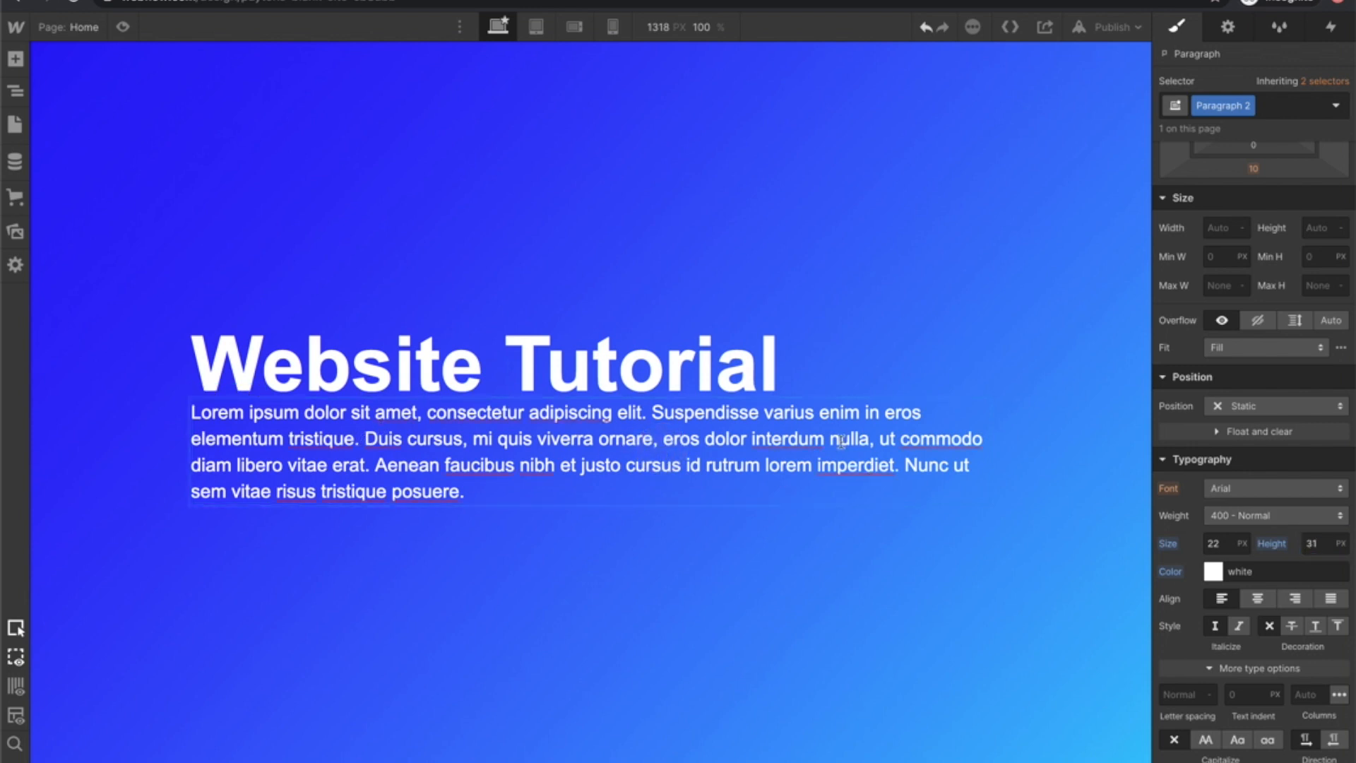
{"action": "left_click_drag", "start_coordinate": [825, 438], "coordinate": [824, 493]}
{"action": "key", "text": "BackSpace"}
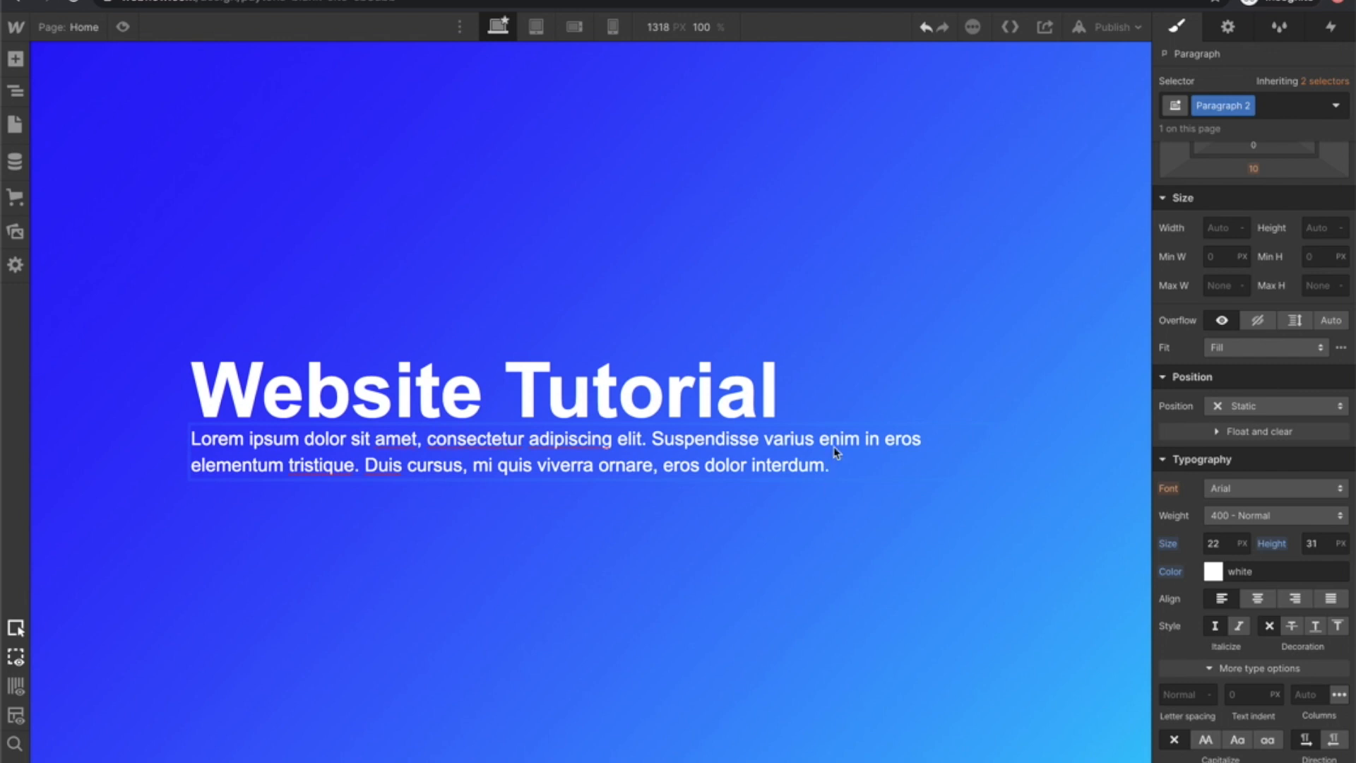
{"action": "left_click", "coordinate": [864, 153]}
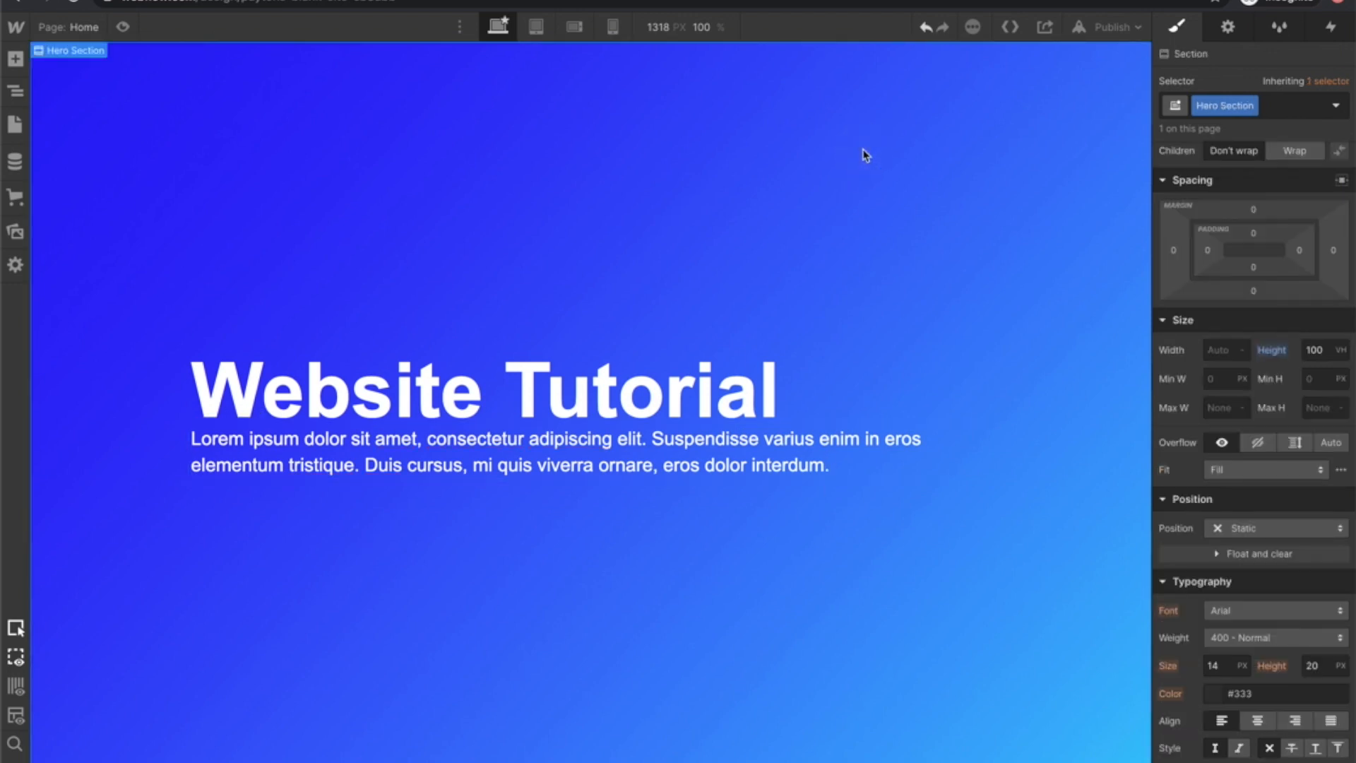
Set the bottom margin of the "Website Tutorial" heading to 30 px.
{"action": "left_click", "coordinate": [691, 394]}
{"action": "scroll", "coordinate": [1217, 363], "scroll_direction": "up", "scroll_amount": 2}
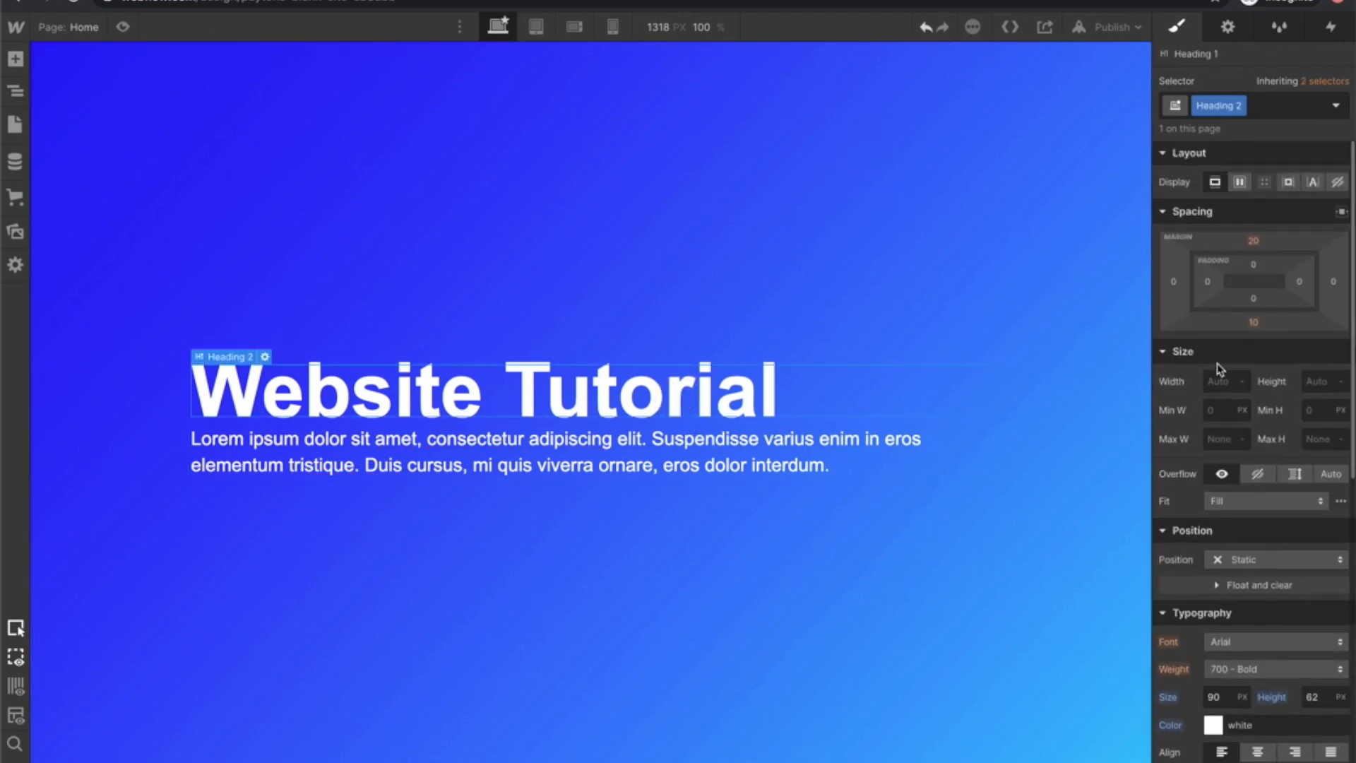
{"action": "left_click", "coordinate": [1254, 324]}
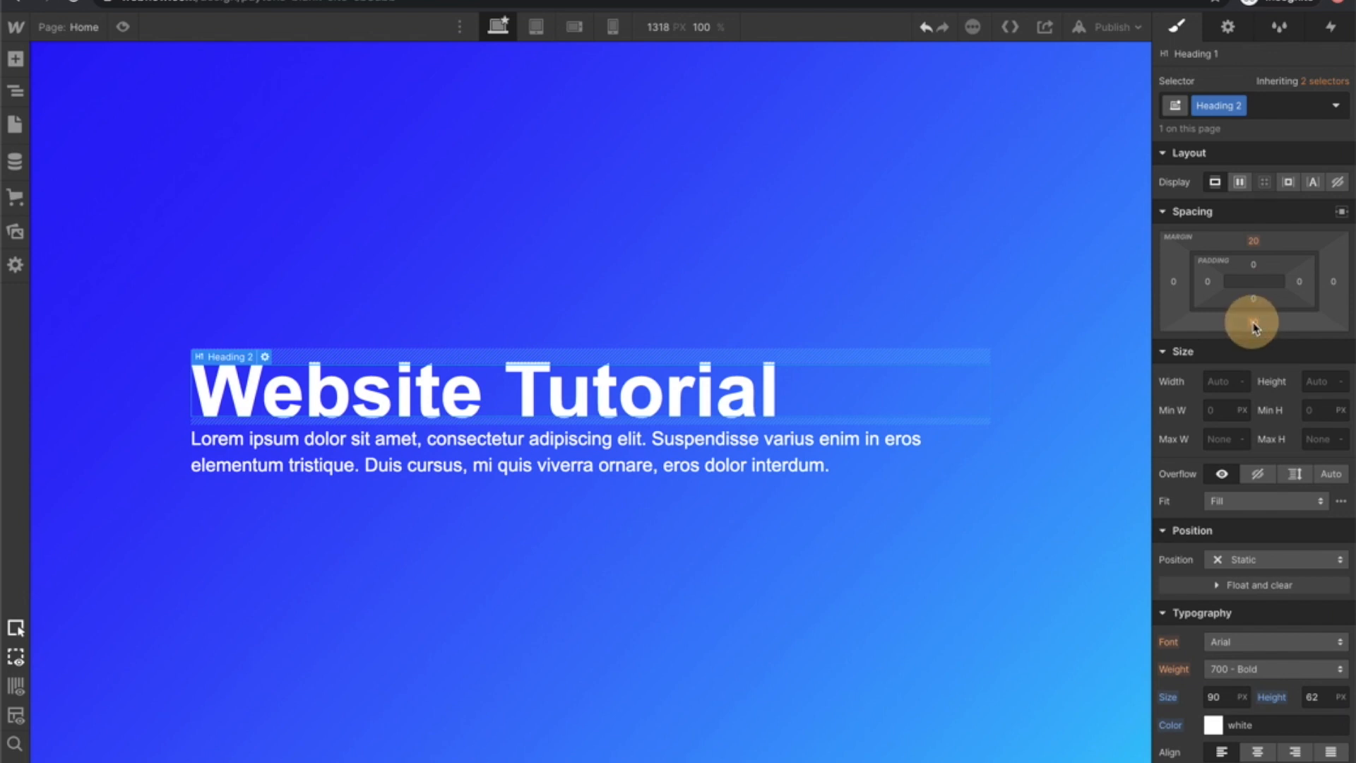
{"action": "left_click", "coordinate": [1303, 377]}
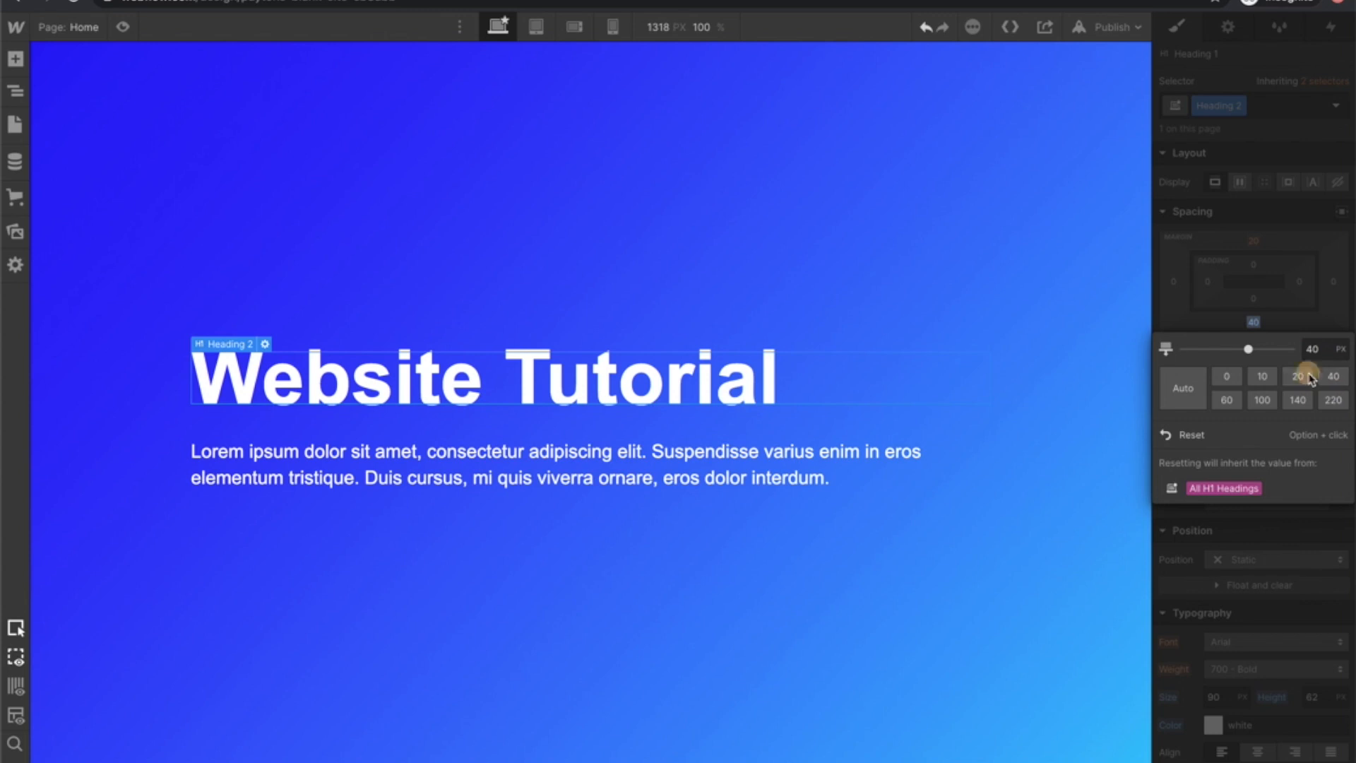
{"action": "left_click", "coordinate": [1317, 351]}
{"action": "type", "text": "30"}
{"action": "key", "text": "Return"}
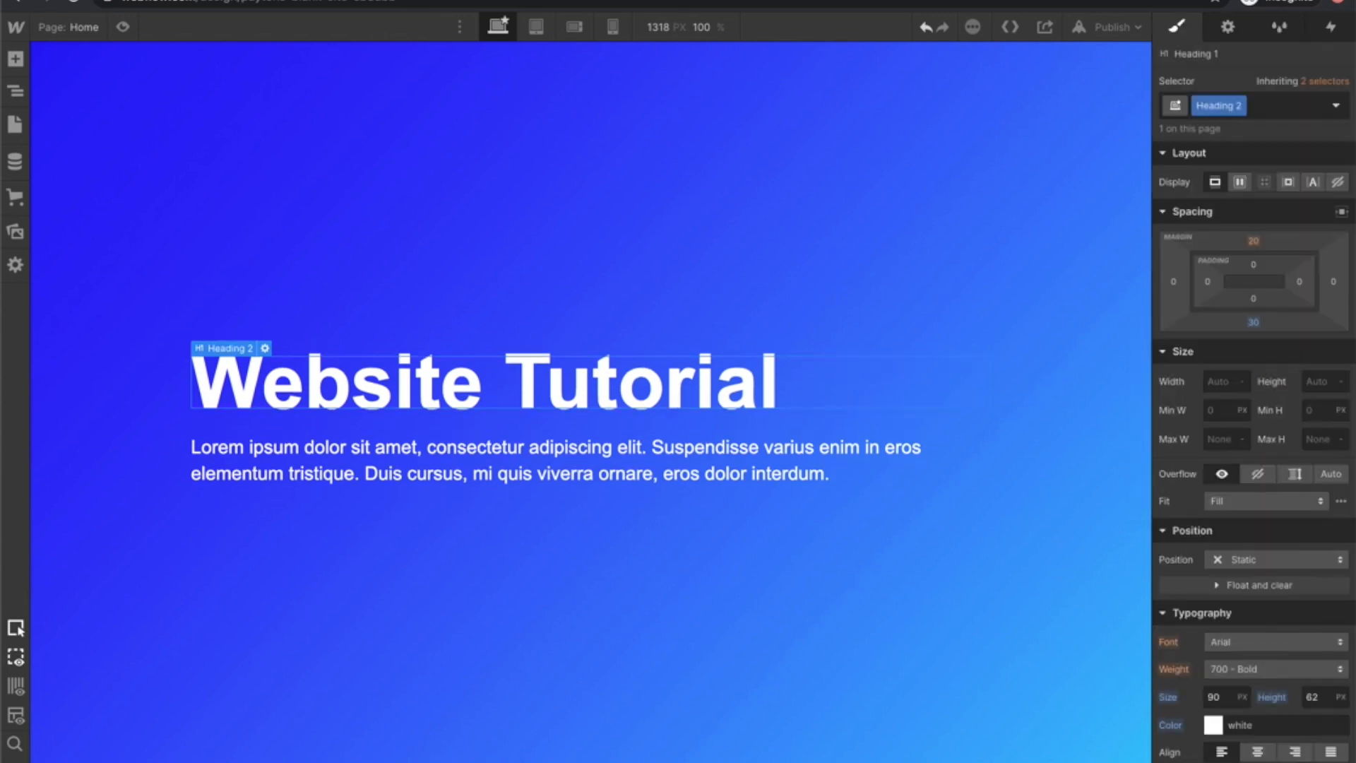
{"action": "left_click", "coordinate": [840, 245]}
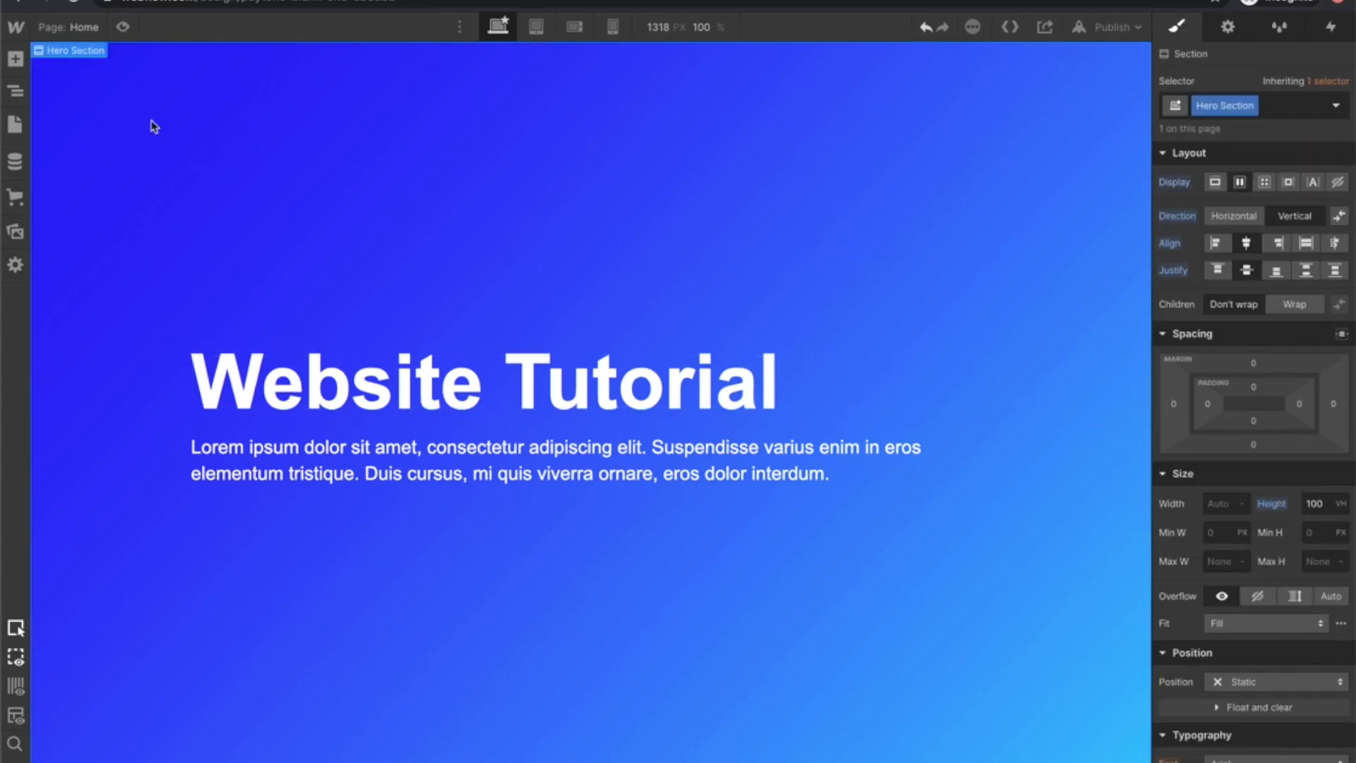
Try to place a Form Button below the paragraph in the hero section.
{"action": "left_click", "coordinate": [12, 60]}
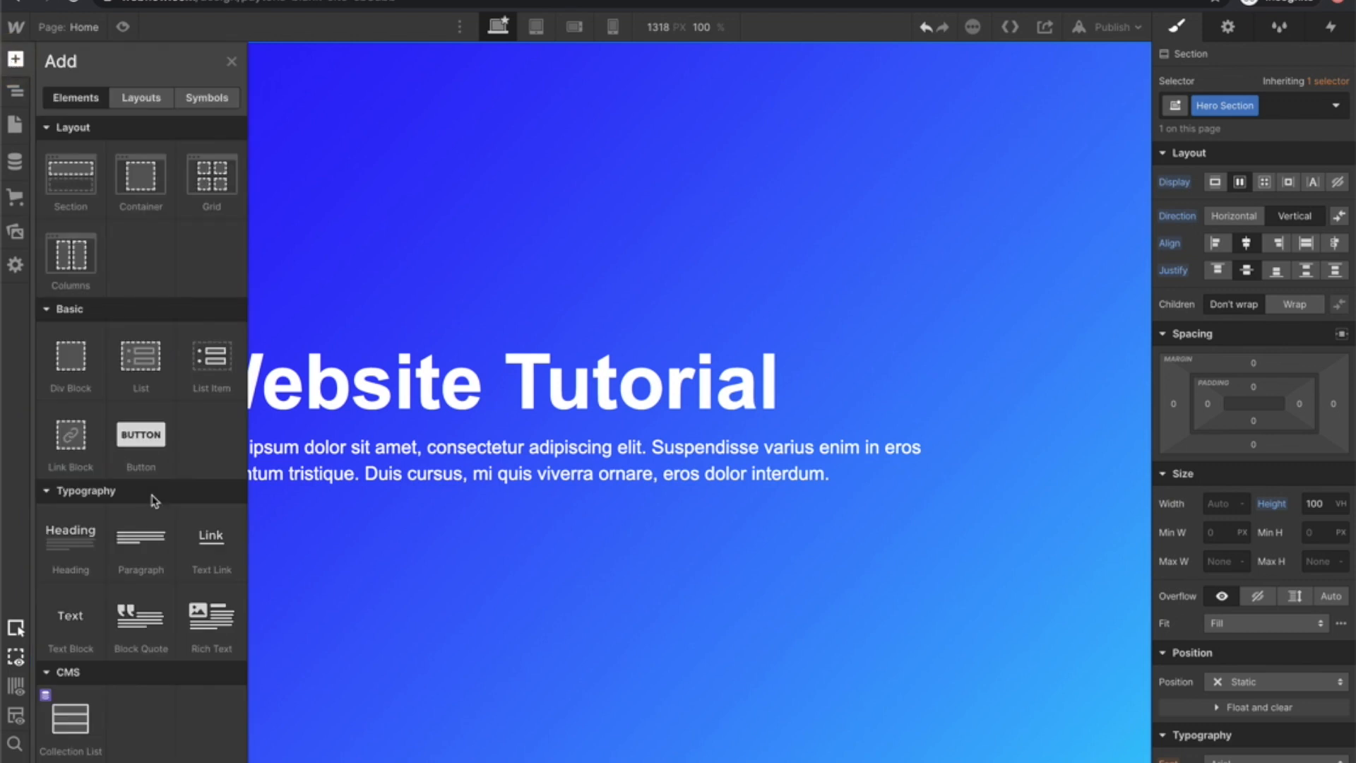
{"action": "scroll", "coordinate": [151, 494], "scroll_direction": "down", "scroll_amount": 10}
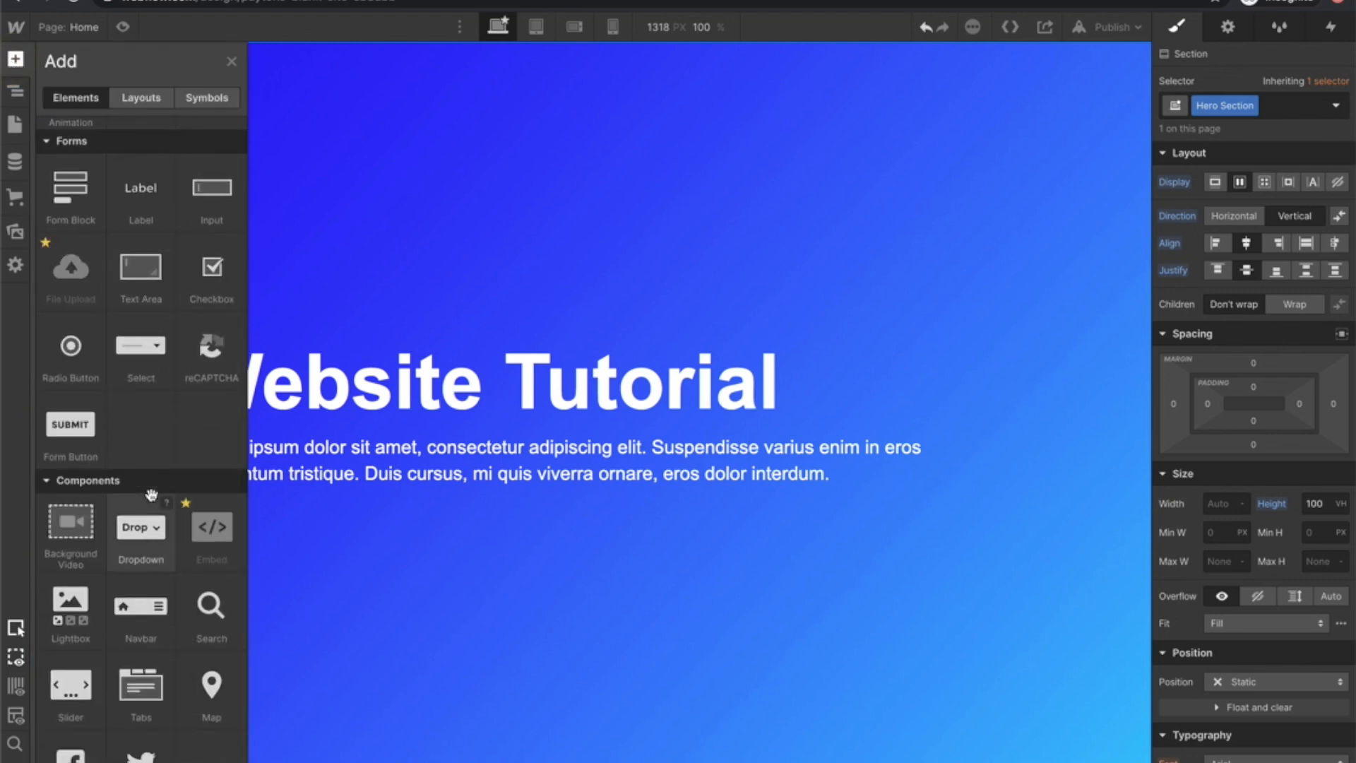
{"action": "left_click_drag", "start_coordinate": [64, 428], "coordinate": [307, 483]}
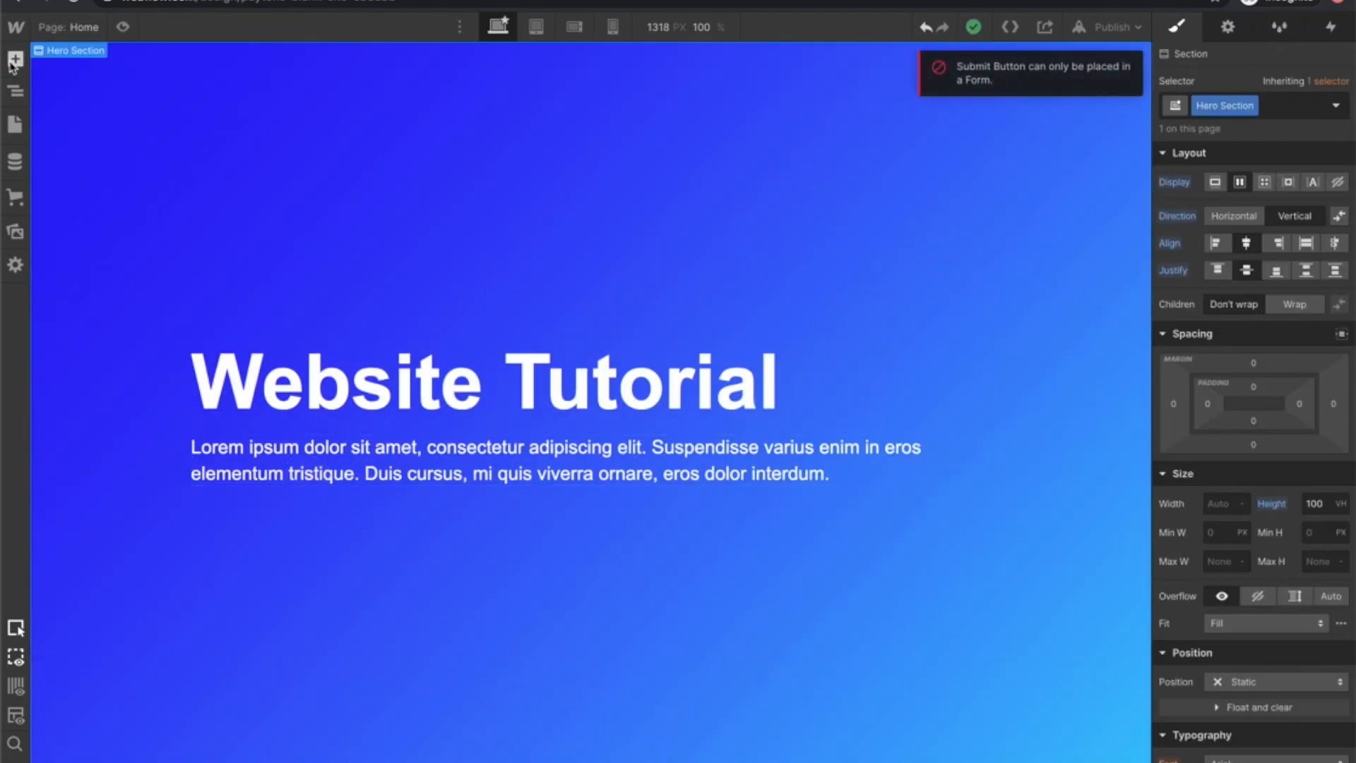
Place a Button element directly below the paragraph in the hero section and dismiss its link settings.
{"action": "left_click", "coordinate": [15, 58]}
{"action": "scroll", "coordinate": [120, 335], "scroll_direction": "down", "scroll_amount": 2}
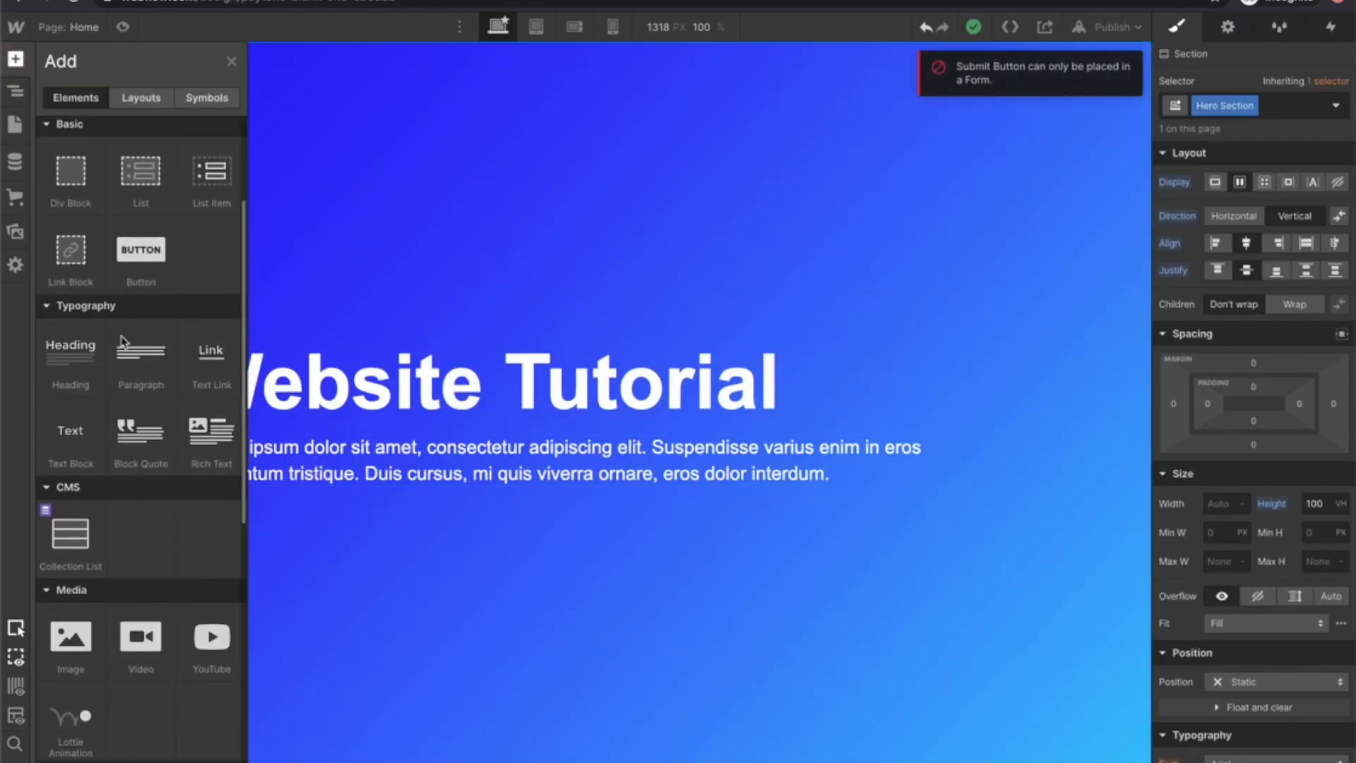
{"action": "scroll", "coordinate": [145, 256], "scroll_direction": "up", "scroll_amount": 2}
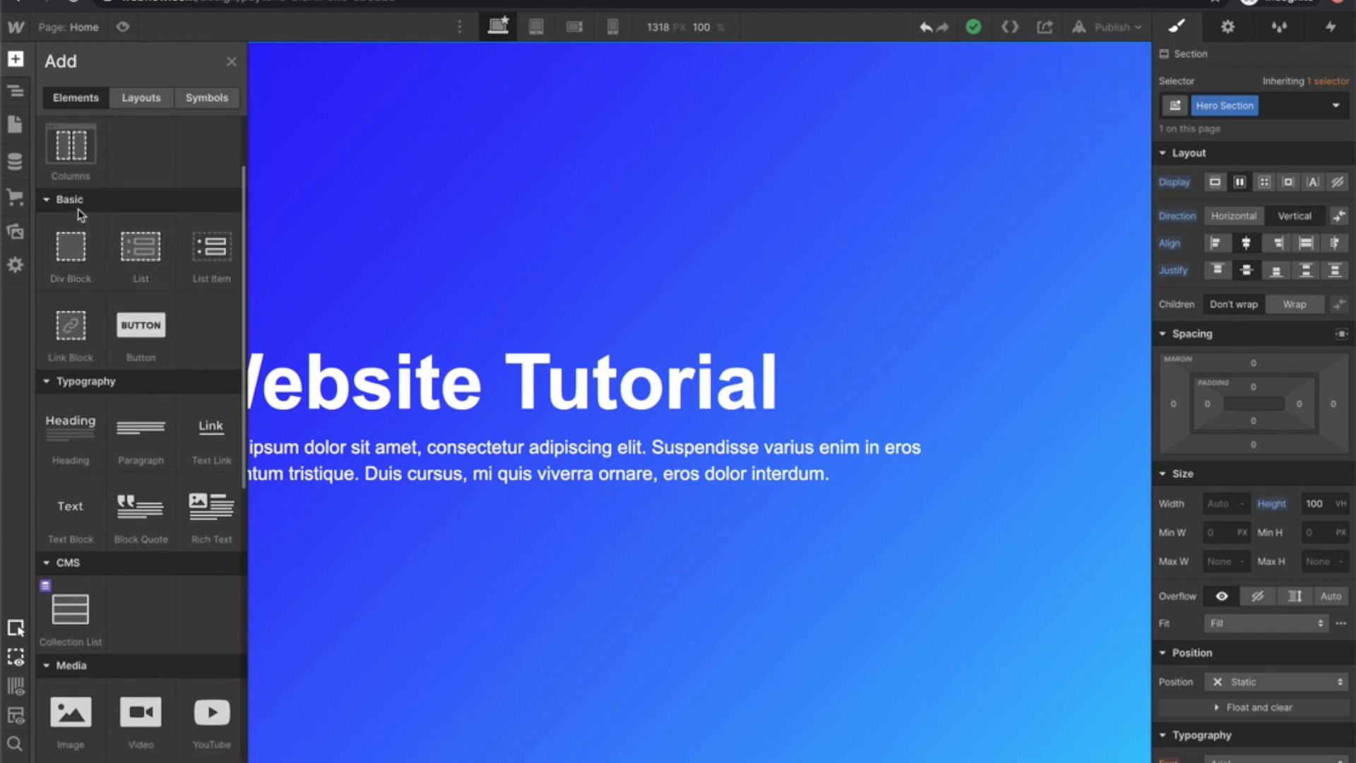
{"action": "left_click_drag", "start_coordinate": [141, 324], "coordinate": [351, 486]}
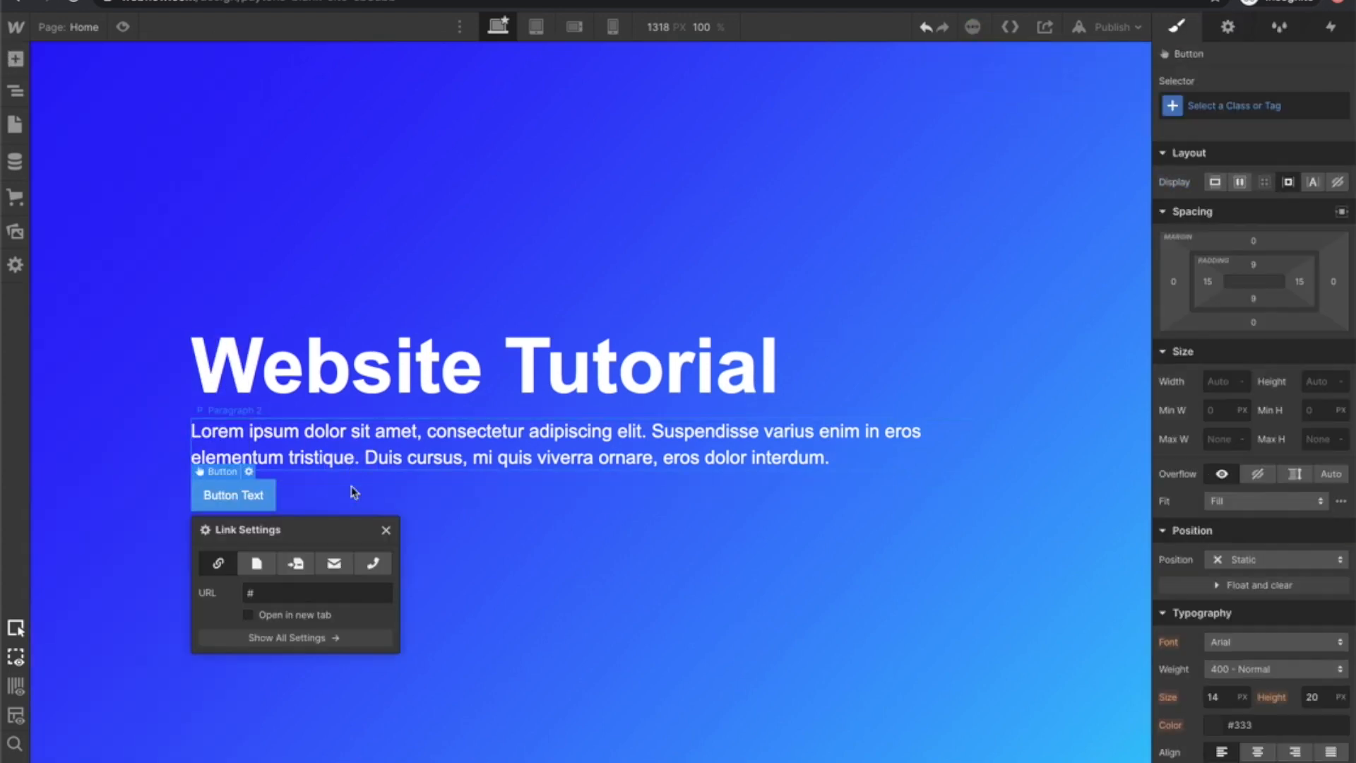
{"action": "left_click", "coordinate": [506, 573]}
Give the new button a green background colour, #00c54c.
{"action": "left_click", "coordinate": [236, 500]}
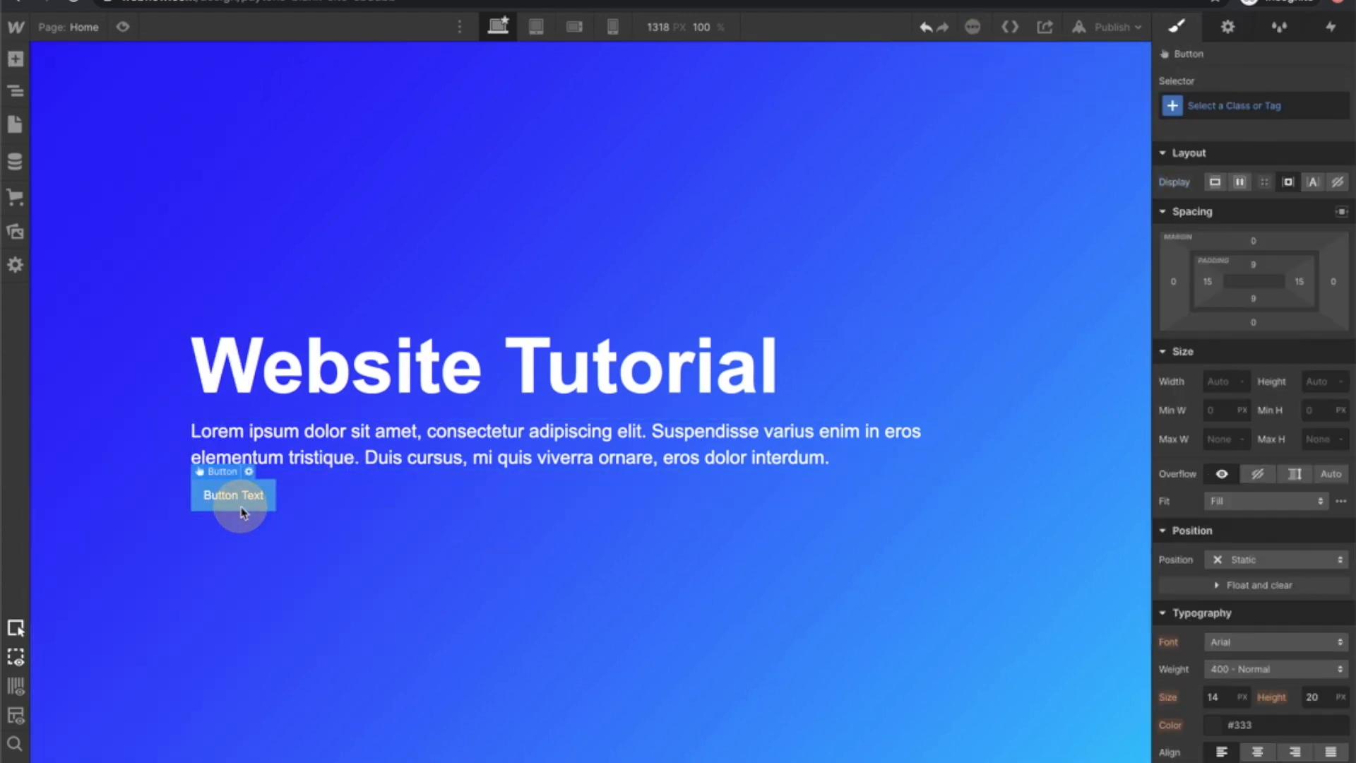
{"action": "scroll", "coordinate": [1291, 582], "scroll_direction": "down", "scroll_amount": 5}
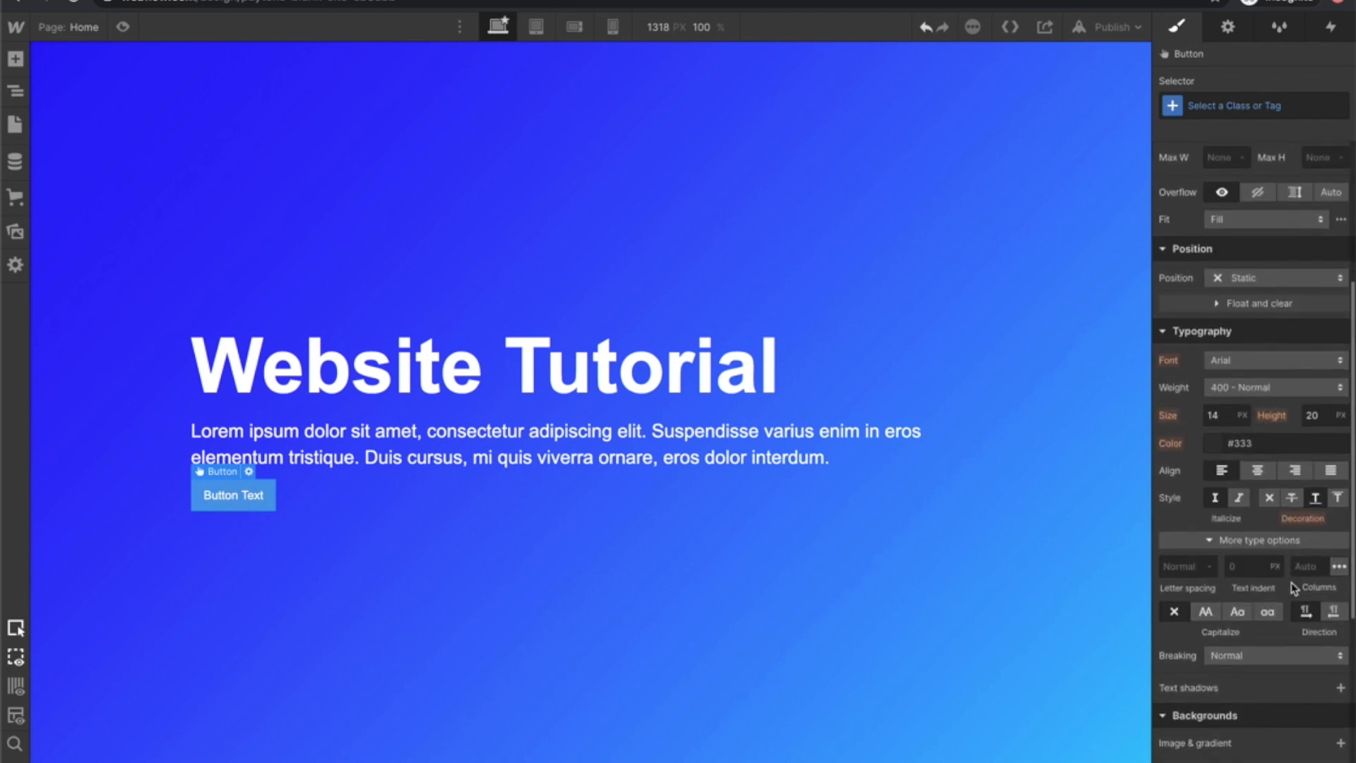
{"action": "left_click", "coordinate": [1213, 708]}
{"action": "left_click_drag", "start_coordinate": [1267, 569], "coordinate": [1255, 570]}
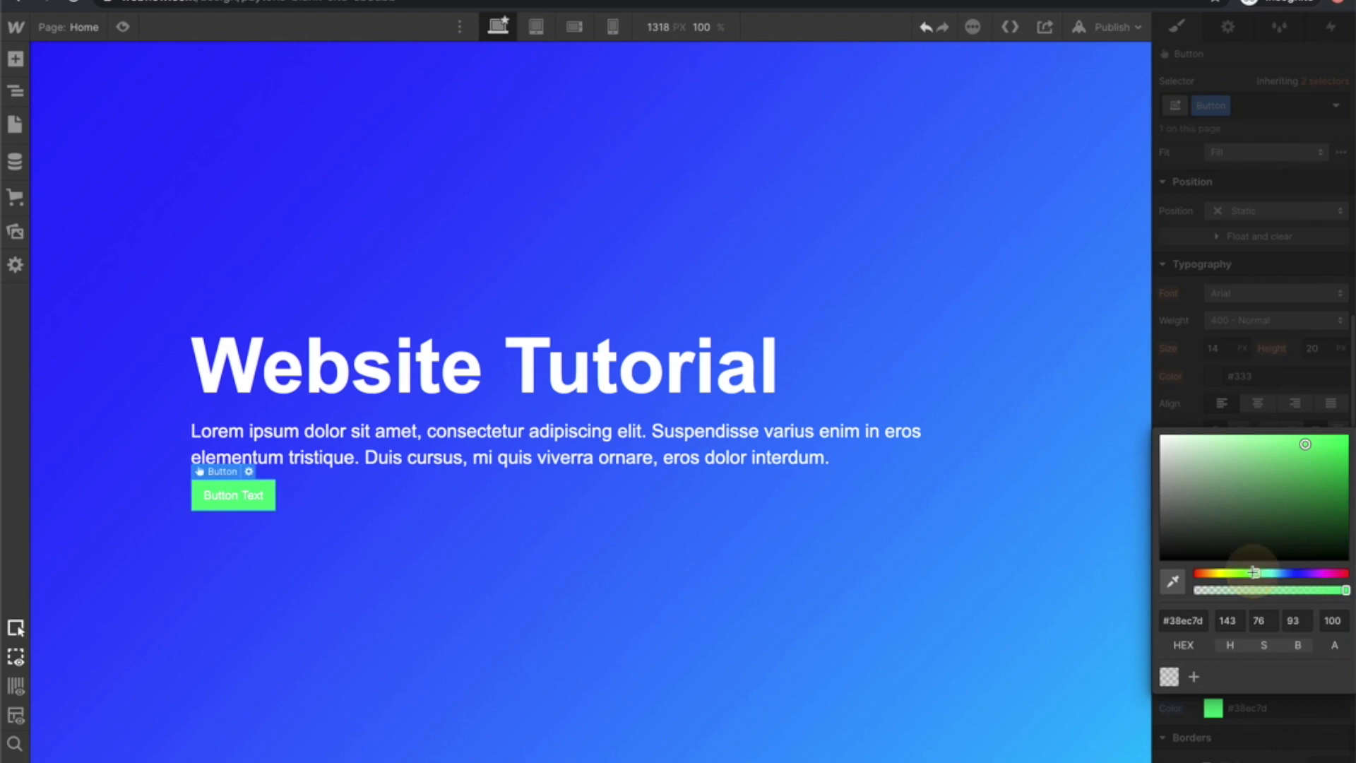
{"action": "left_click", "coordinate": [1348, 471]}
{"action": "left_click_drag", "start_coordinate": [1348, 469], "coordinate": [1348, 463]}
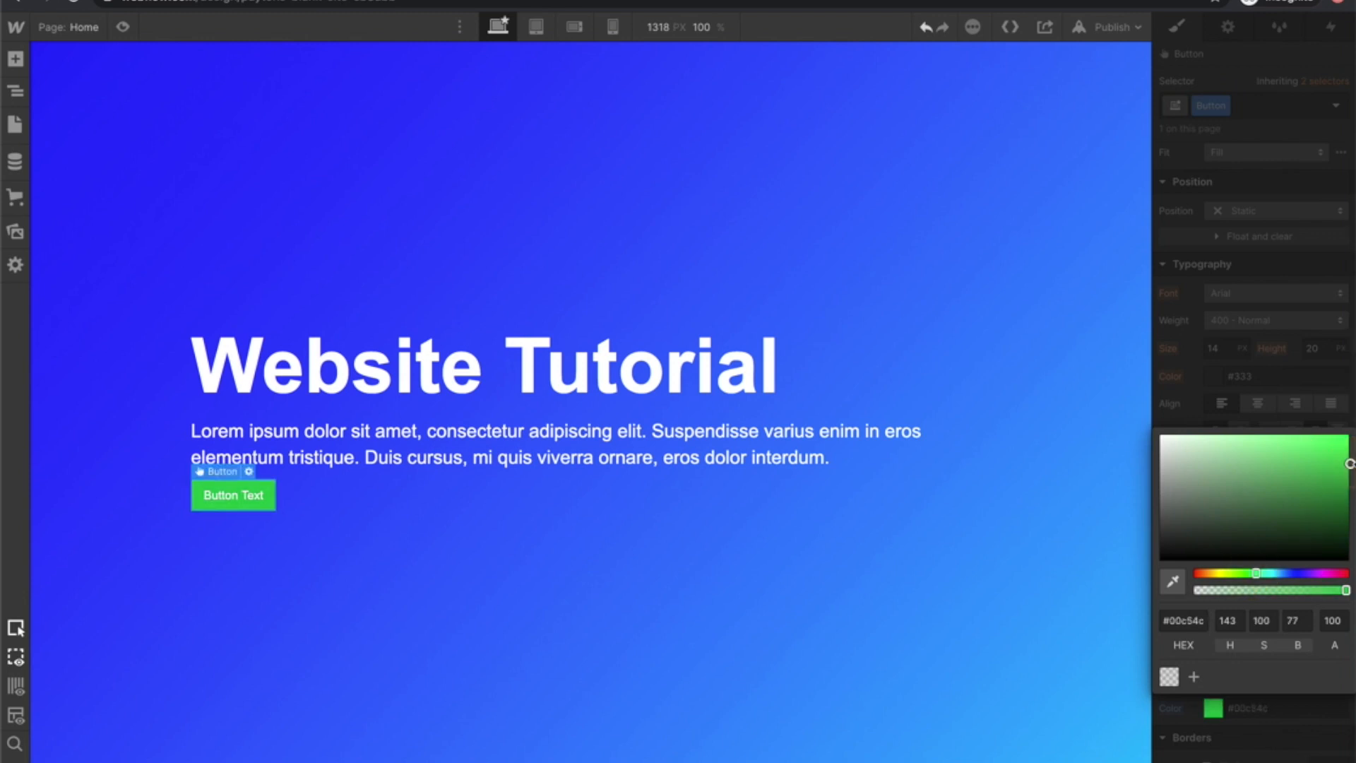
Set the button's font size to 28 px and its padding to 28 px on all four sides.
{"action": "left_click", "coordinate": [1265, 351]}
{"action": "left_click", "coordinate": [1229, 352]}
{"action": "type", "text": "30"}
{"action": "key", "text": "Down"}
{"action": "key", "text": "Down"}
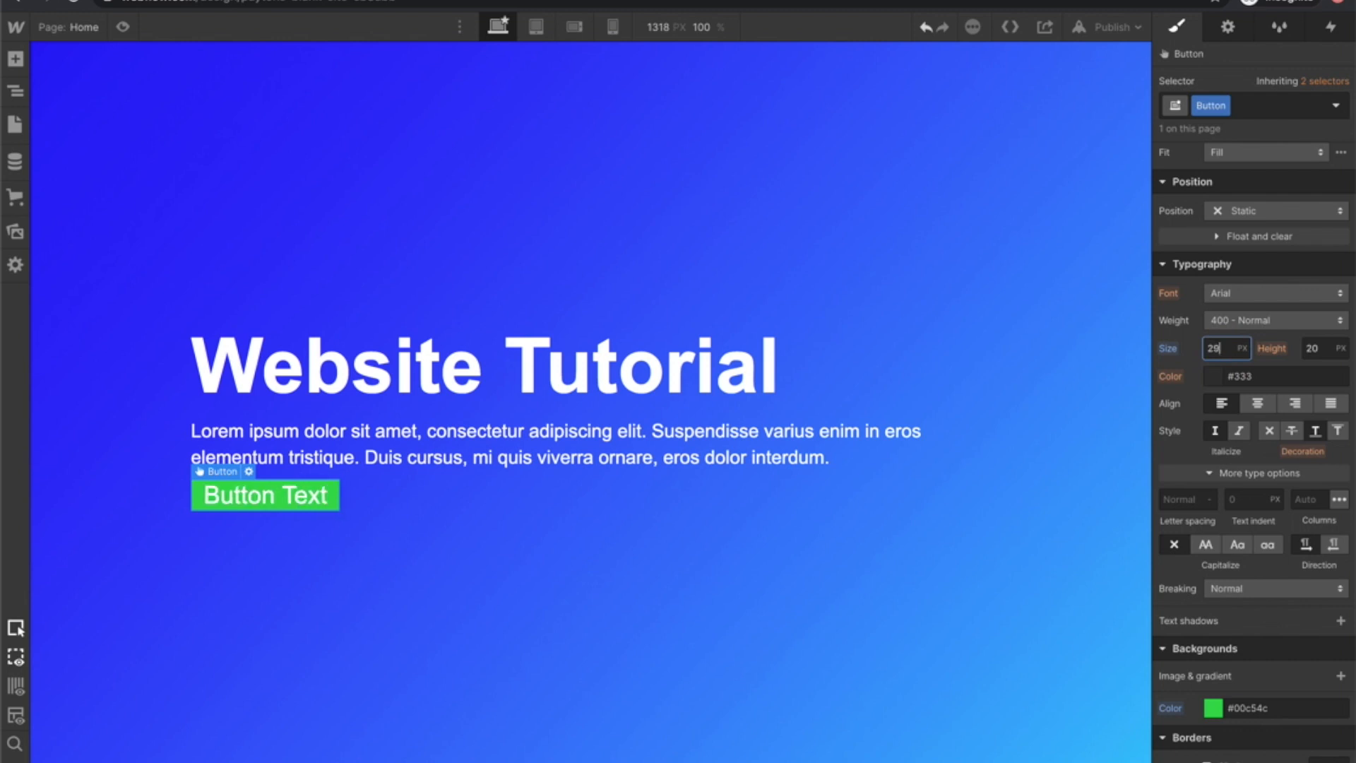
{"action": "scroll", "coordinate": [1212, 300], "scroll_direction": "up", "scroll_amount": 5}
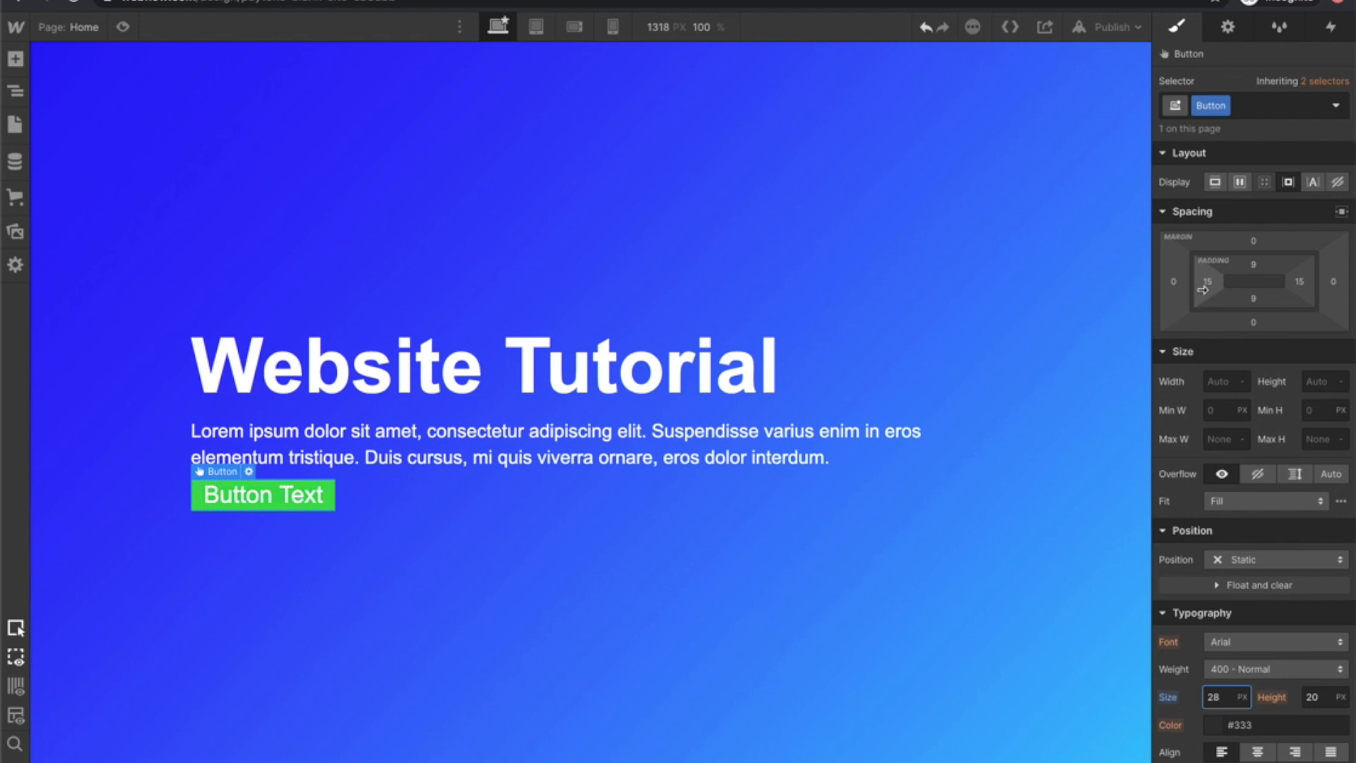
{"action": "left_click_drag", "start_coordinate": [1206, 290], "coordinate": [1216, 291]}
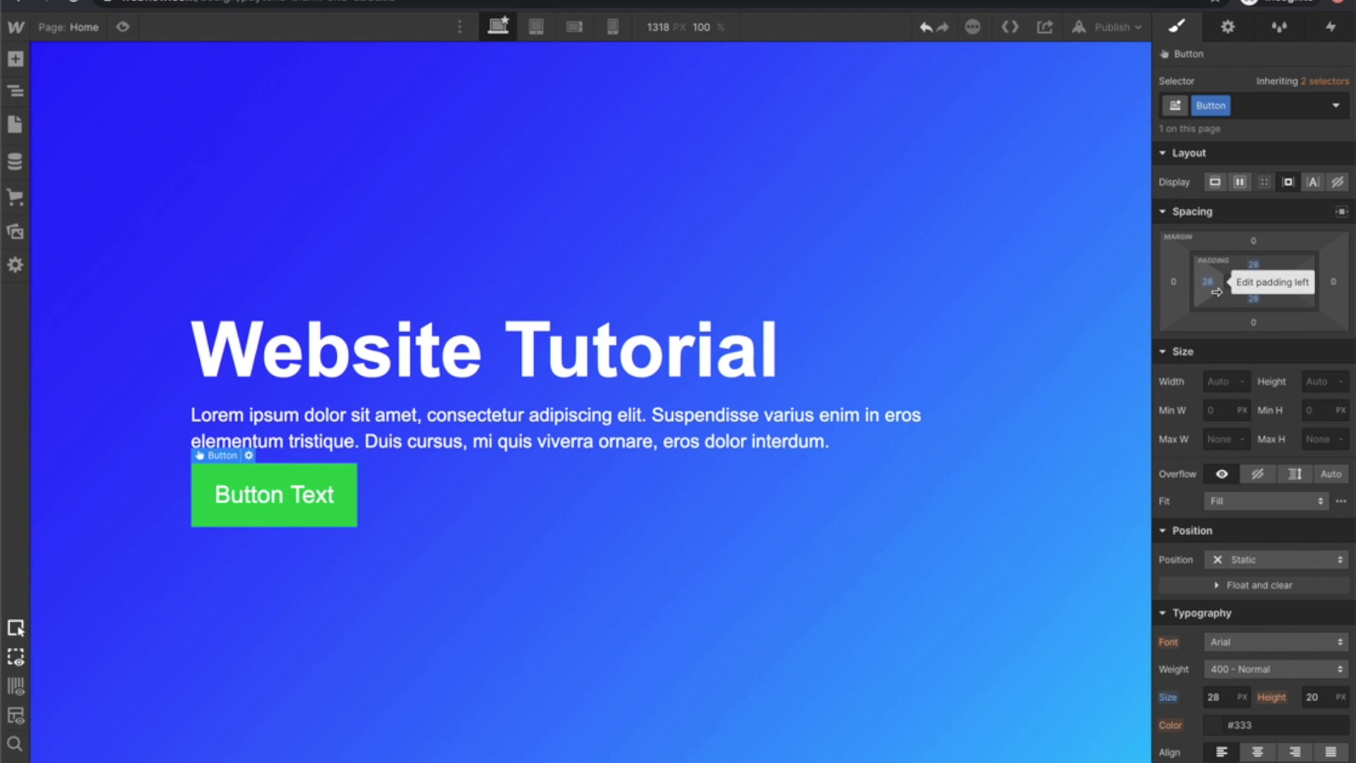
Replace the button's placeholder text with "Learn Webflow Today!".
{"action": "left_click", "coordinate": [295, 501]}
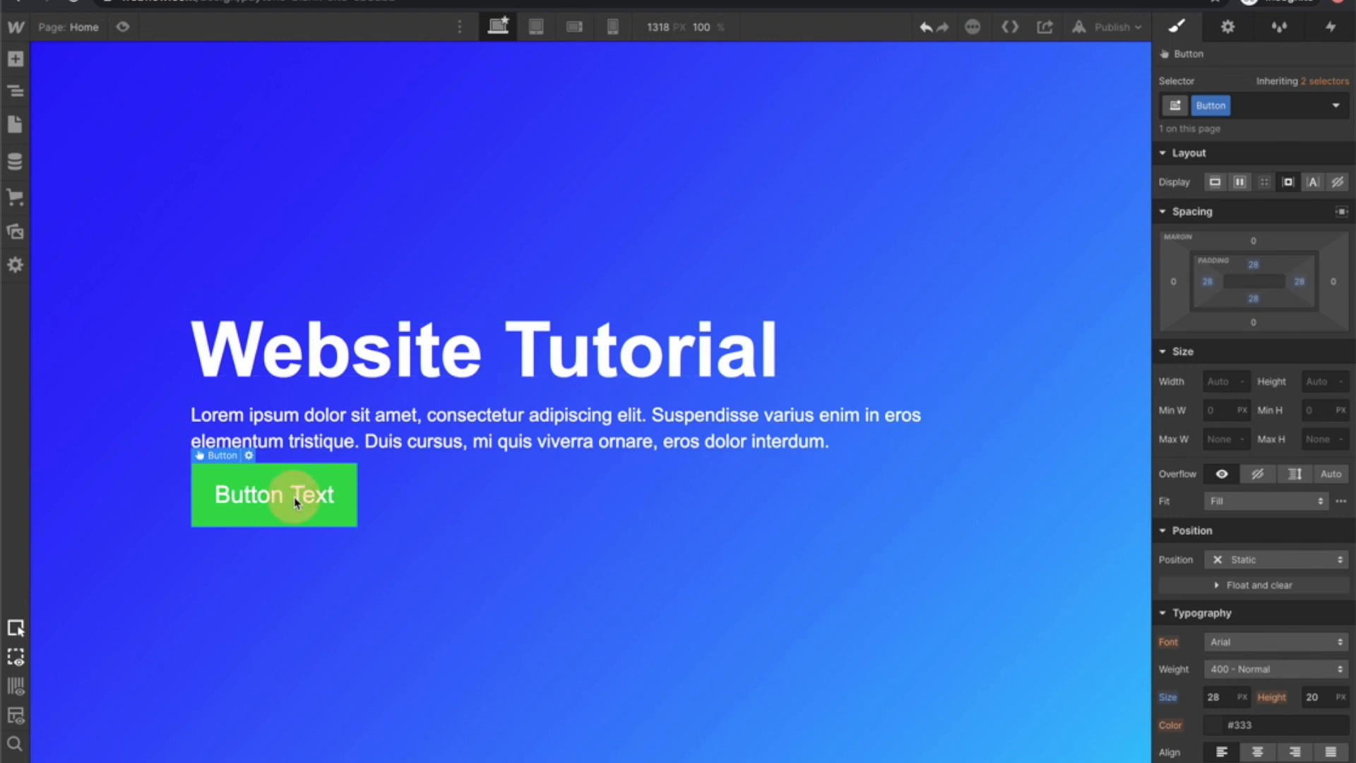
{"action": "double_click", "coordinate": [295, 502]}
{"action": "type", "text": "Learn WEbsite"}
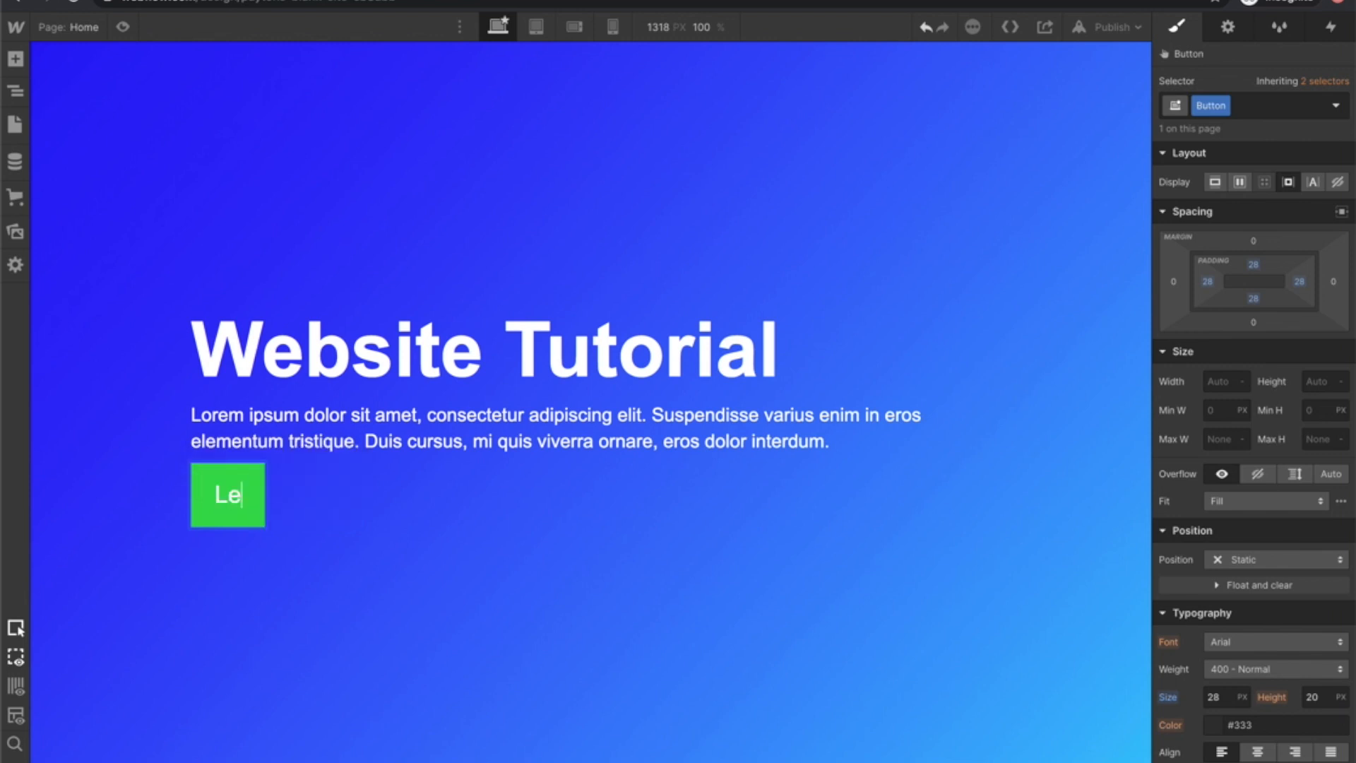
{"action": "key", "text": "BackSpace"}
{"action": "key", "text": "BackSpace"}
{"action": "key", "text": "BackSpace"}
{"action": "key", "text": "BackSpace"}
{"action": "key", "text": "BackSpace"}
{"action": "key", "text": "BackSpace"}
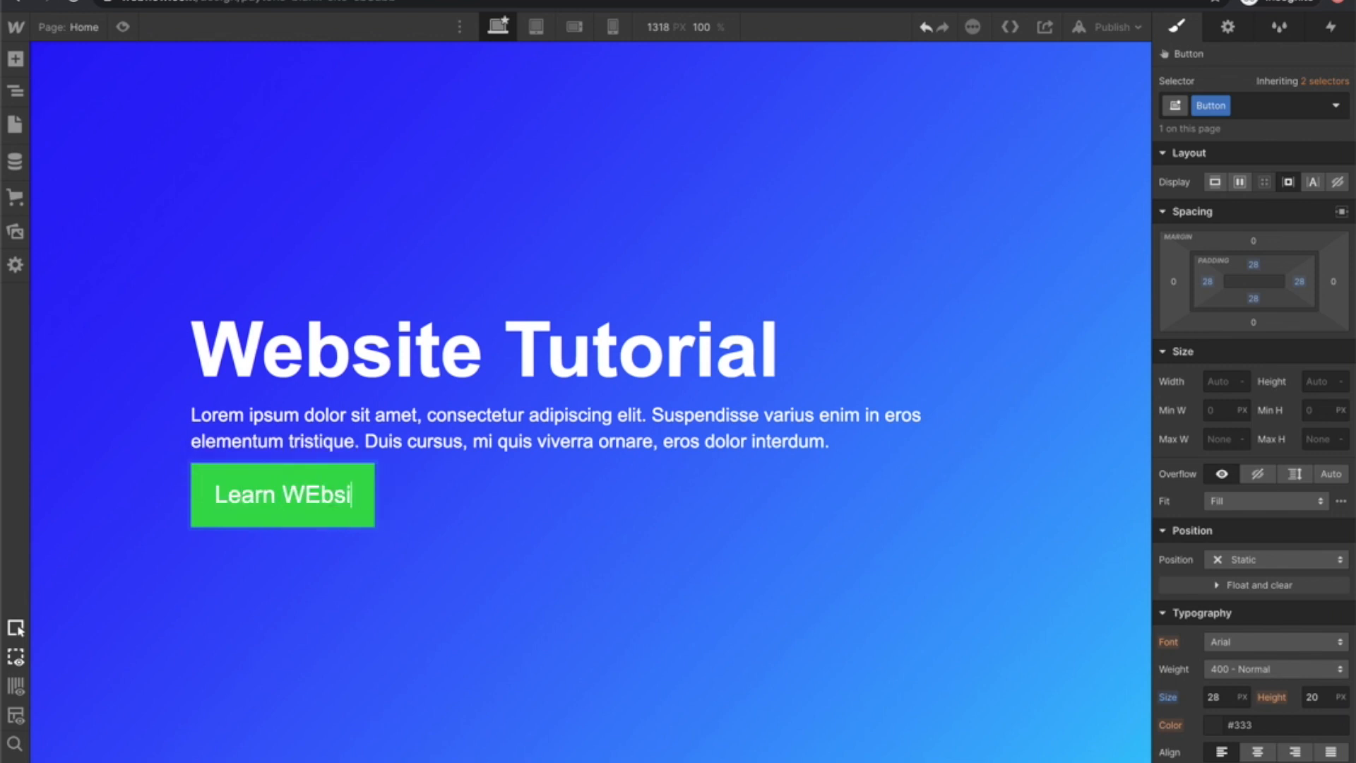
{"action": "type", "text": "ebflow"}
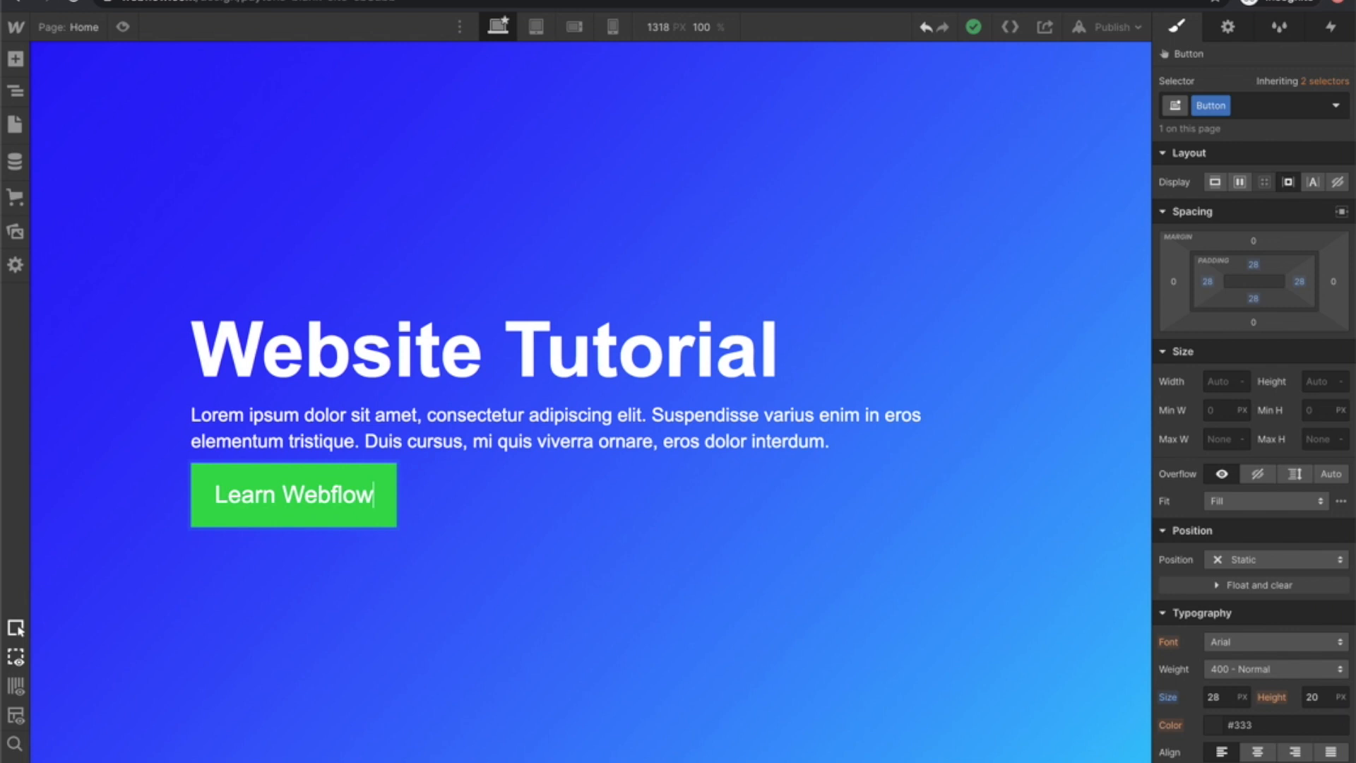
{"action": "type", "text": " Today!"}
{"action": "left_click", "coordinate": [409, 596]}
Set the top margin of the "Learn Webflow Today!" button to 20 px.
{"action": "left_click", "coordinate": [461, 478]}
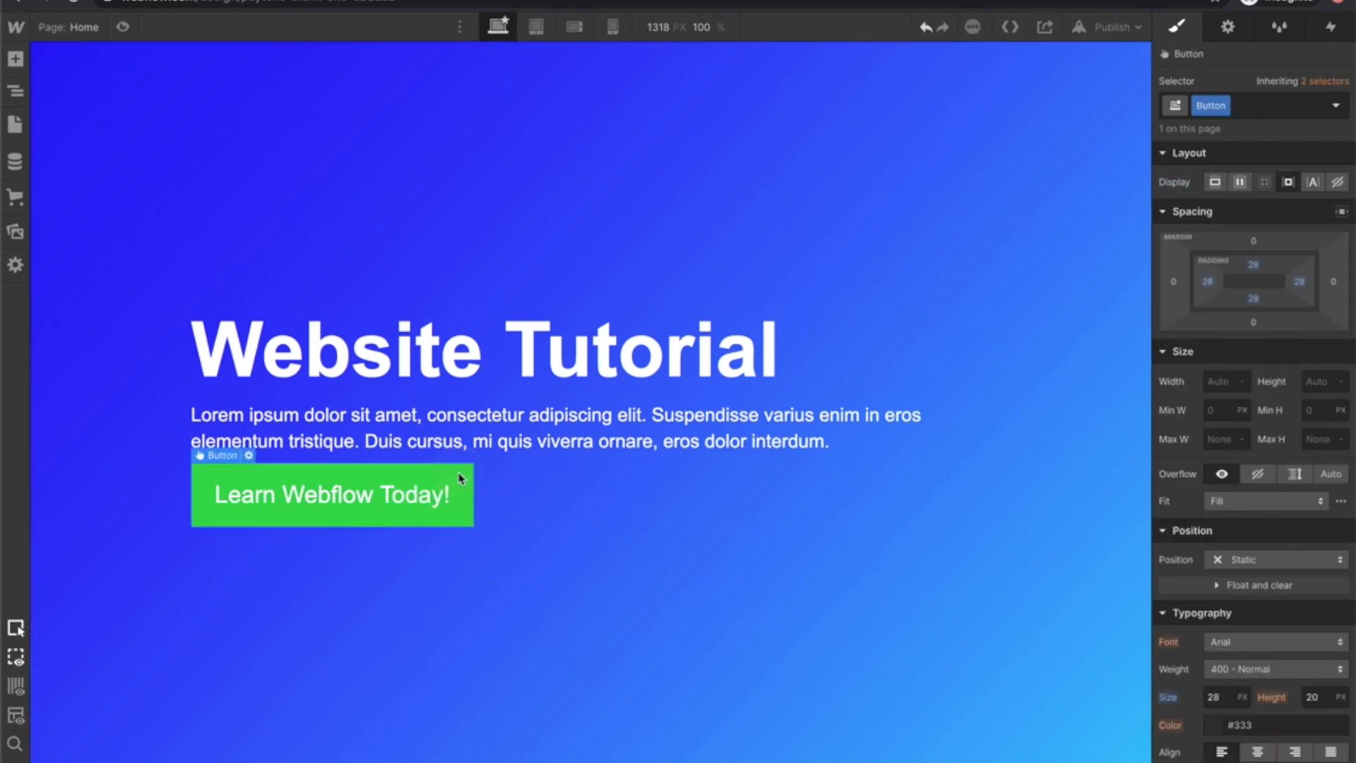
{"action": "left_click", "coordinate": [1255, 243]}
{"action": "left_click", "coordinate": [1329, 296]}
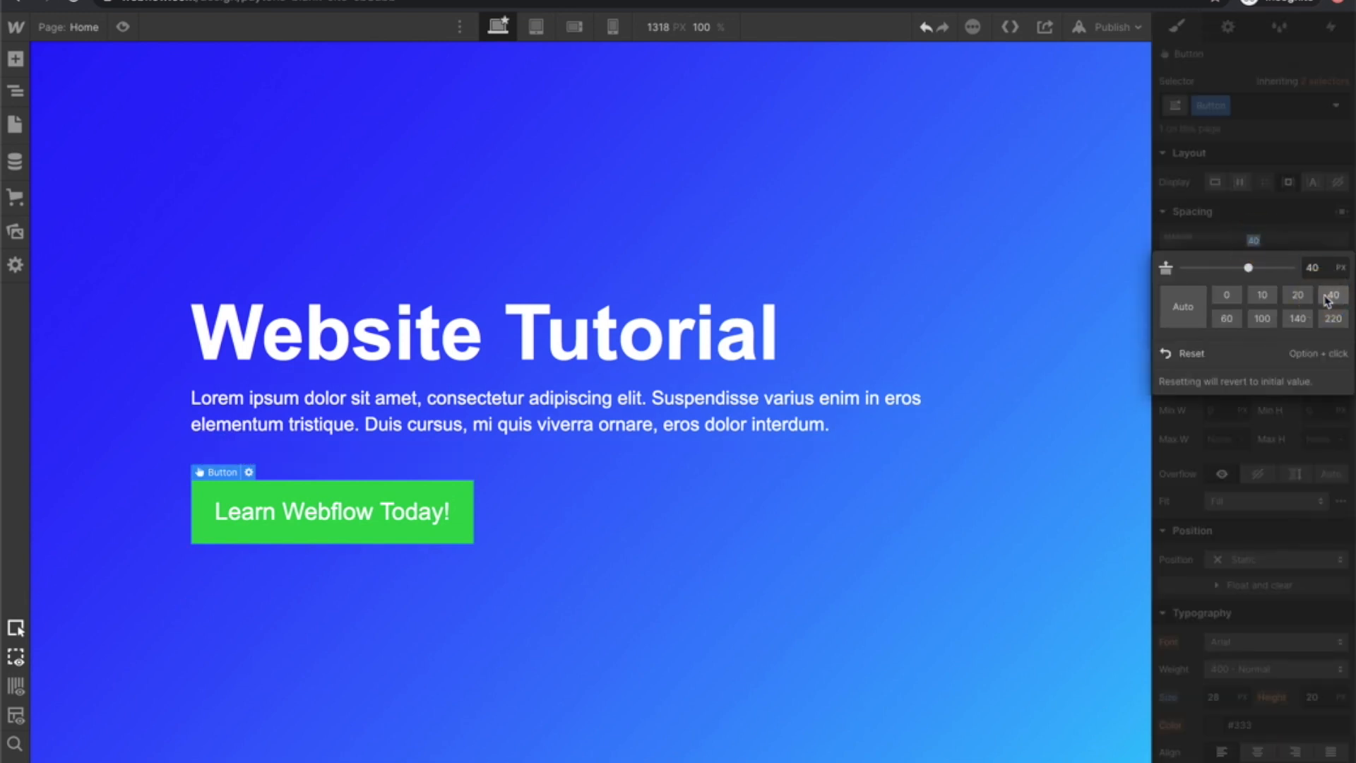
{"action": "left_click", "coordinate": [1298, 295]}
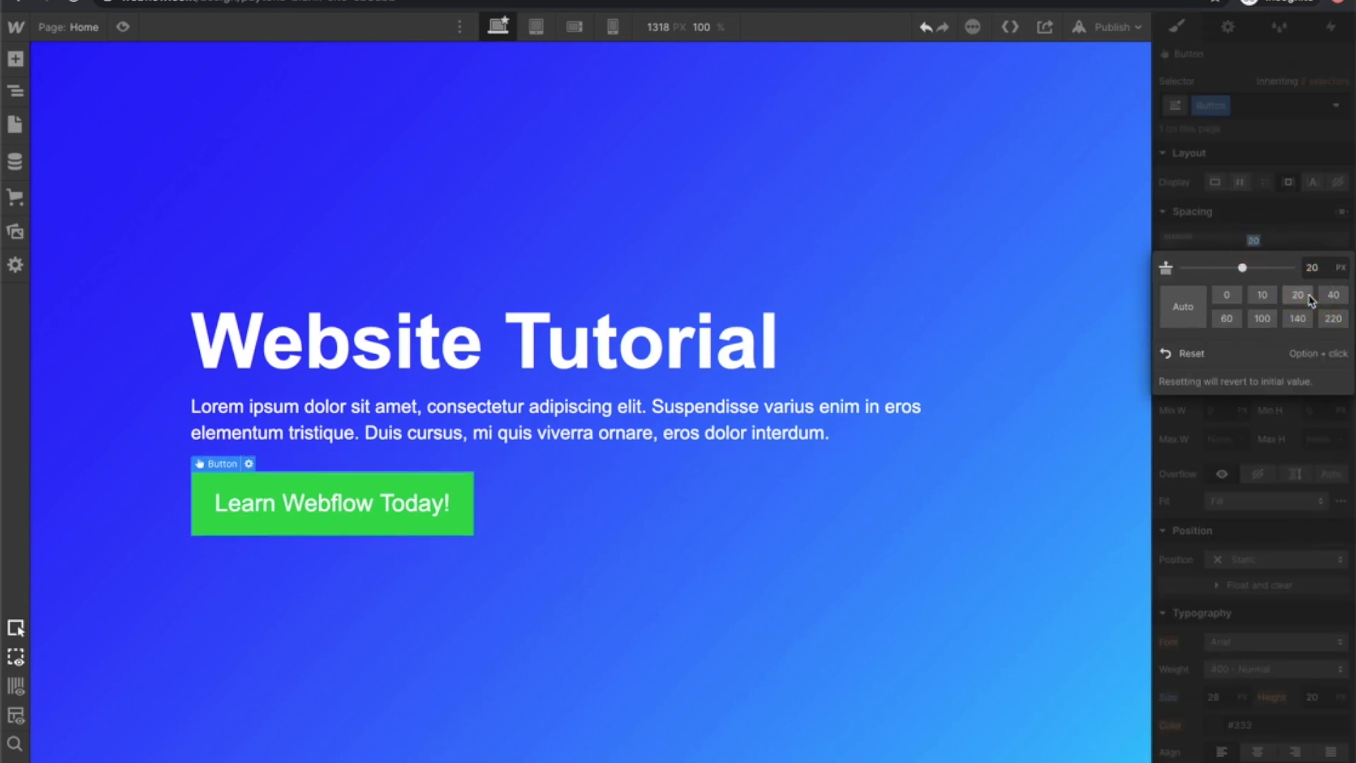
{"action": "left_click", "coordinate": [691, 694]}
Round the green button's corners with a border radius of 100 px.
{"action": "left_click", "coordinate": [454, 520]}
{"action": "scroll", "coordinate": [1205, 646], "scroll_direction": "down", "scroll_amount": 5}
{"action": "scroll", "coordinate": [1205, 650], "scroll_direction": "down", "scroll_amount": 2}
{"action": "left_click_drag", "start_coordinate": [1234, 615], "coordinate": [1319, 619]}
{"action": "left_click", "coordinate": [1319, 618]}
{"action": "type", "text": "1"}
{"action": "key", "text": "Return"}
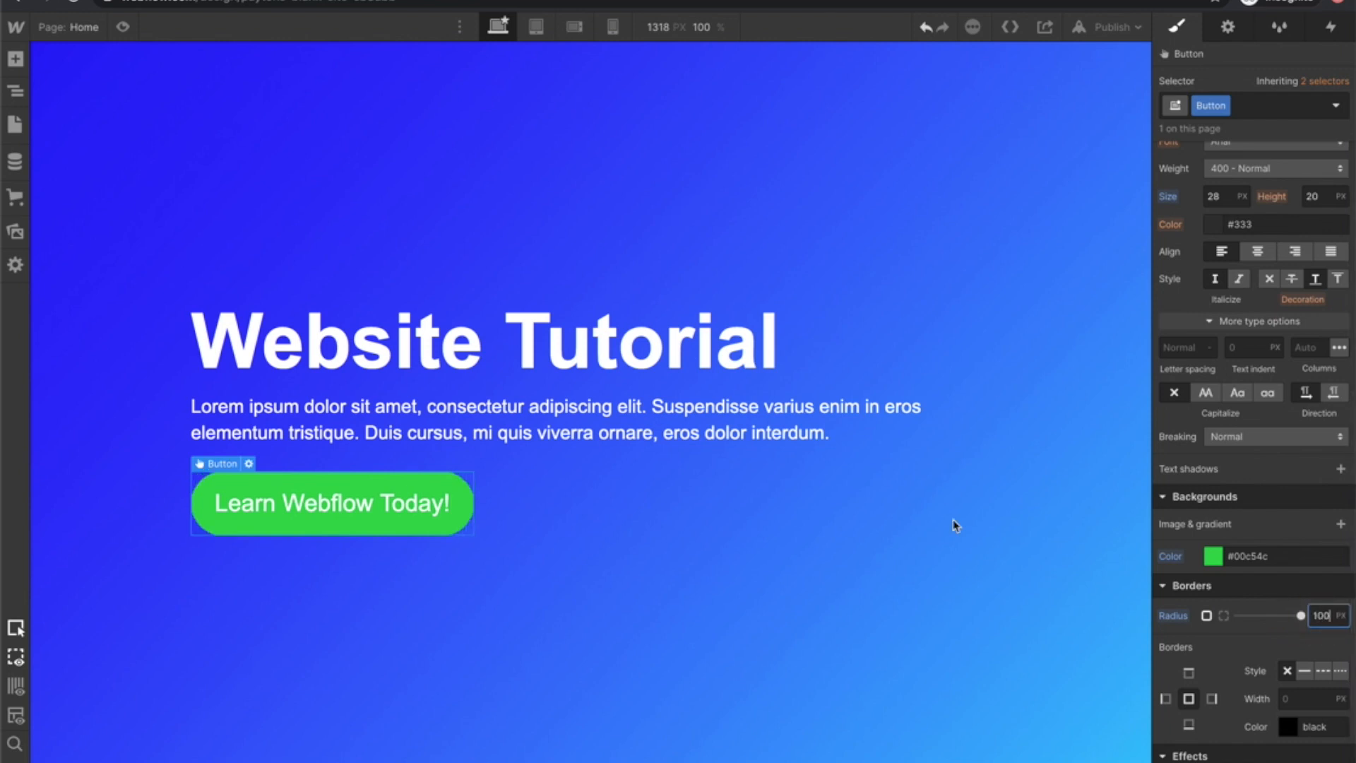
{"action": "left_click", "coordinate": [662, 583]}
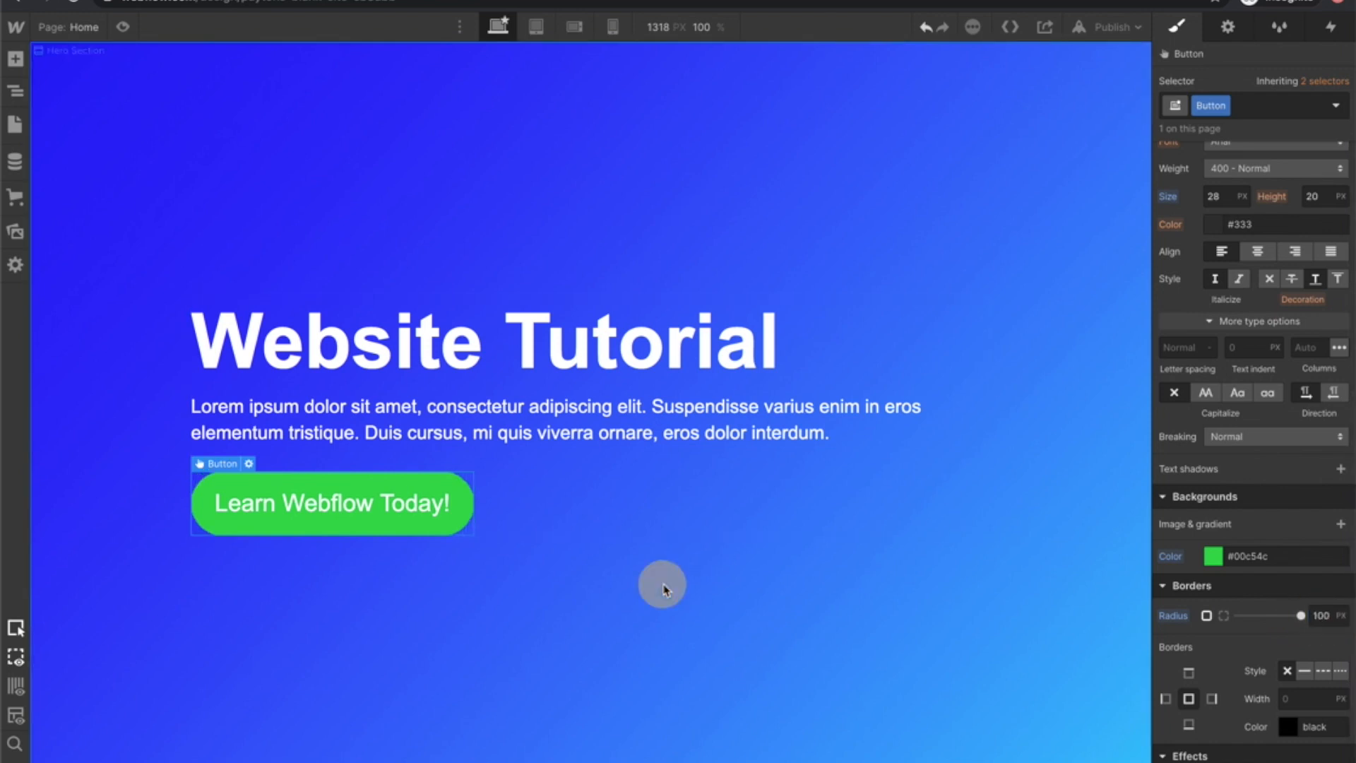
{"action": "left_click", "coordinate": [435, 530]}
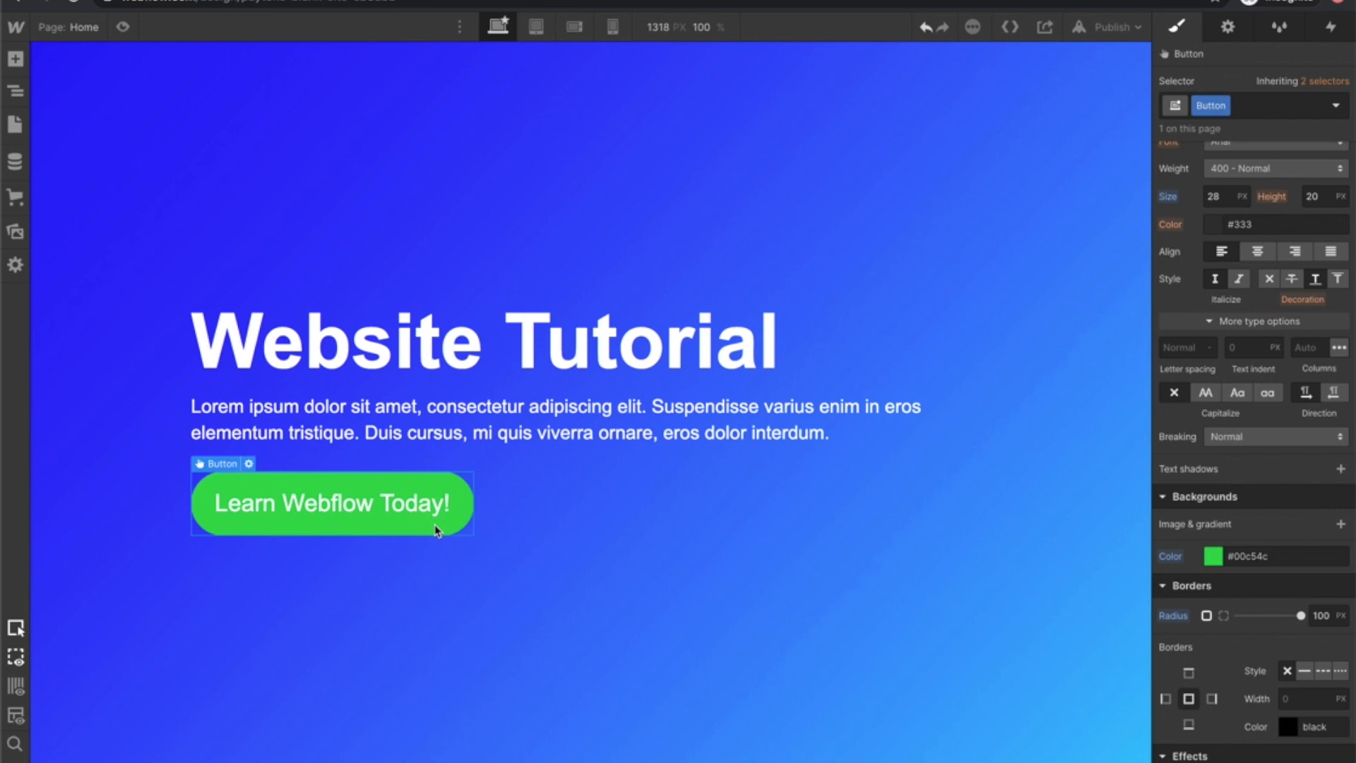
{"action": "left_click", "coordinate": [493, 560]}
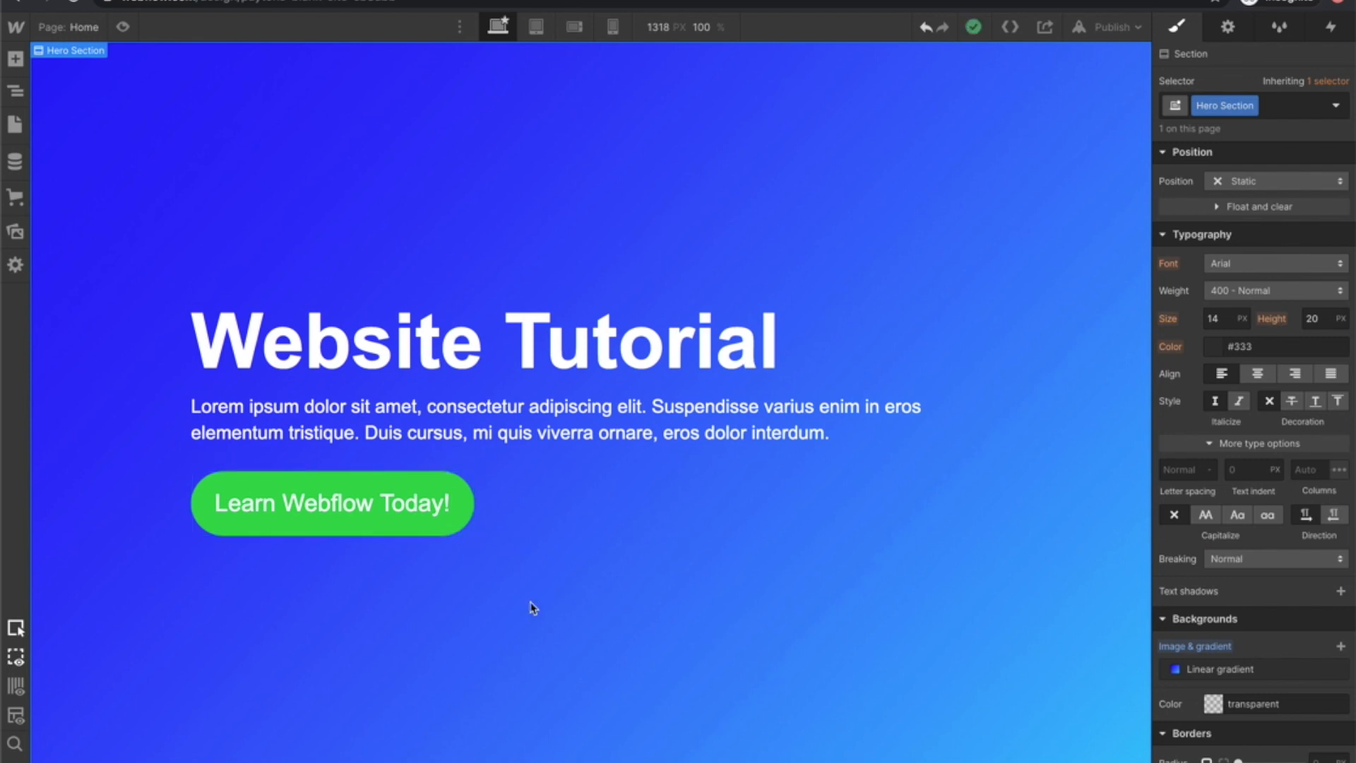
Set a brighter green background colour, #00f05c, for the button's Hover state.
{"action": "left_click", "coordinate": [454, 528]}
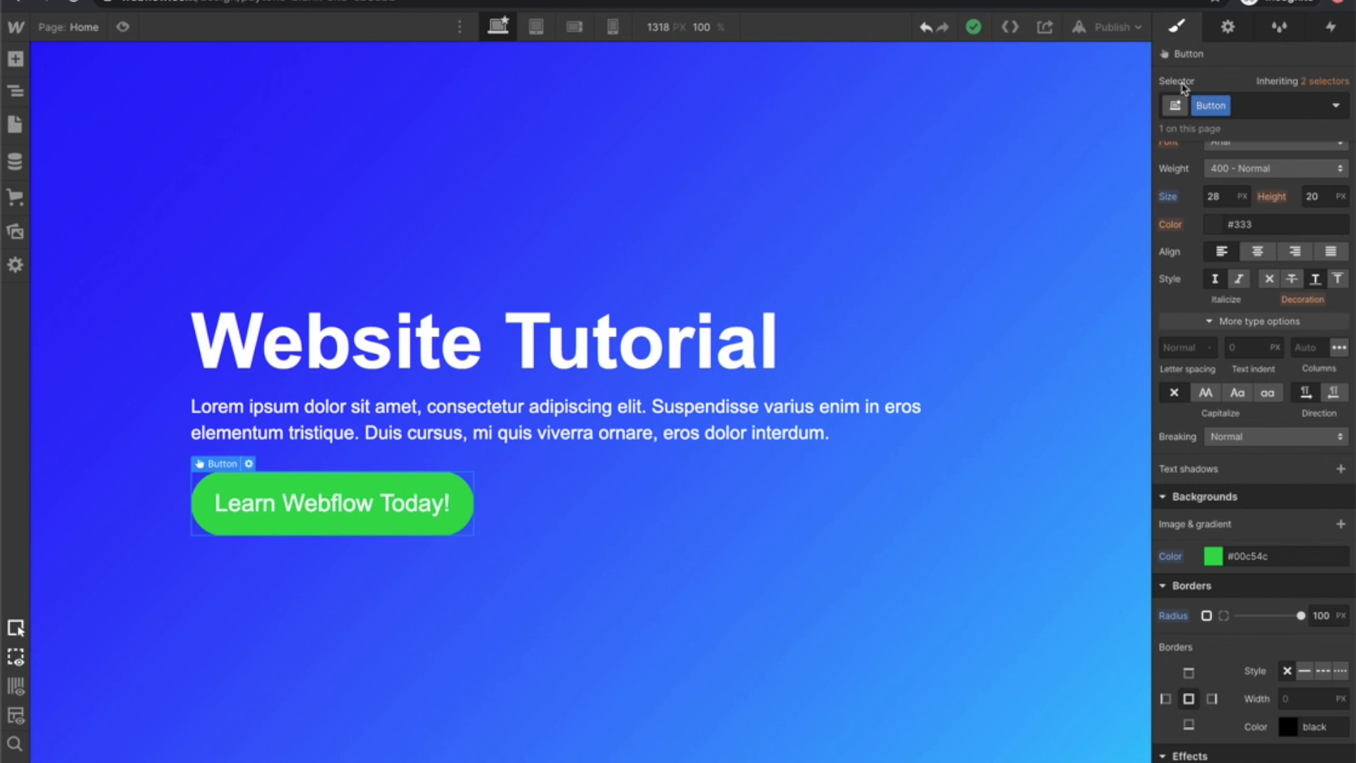
{"action": "left_click", "coordinate": [1335, 107]}
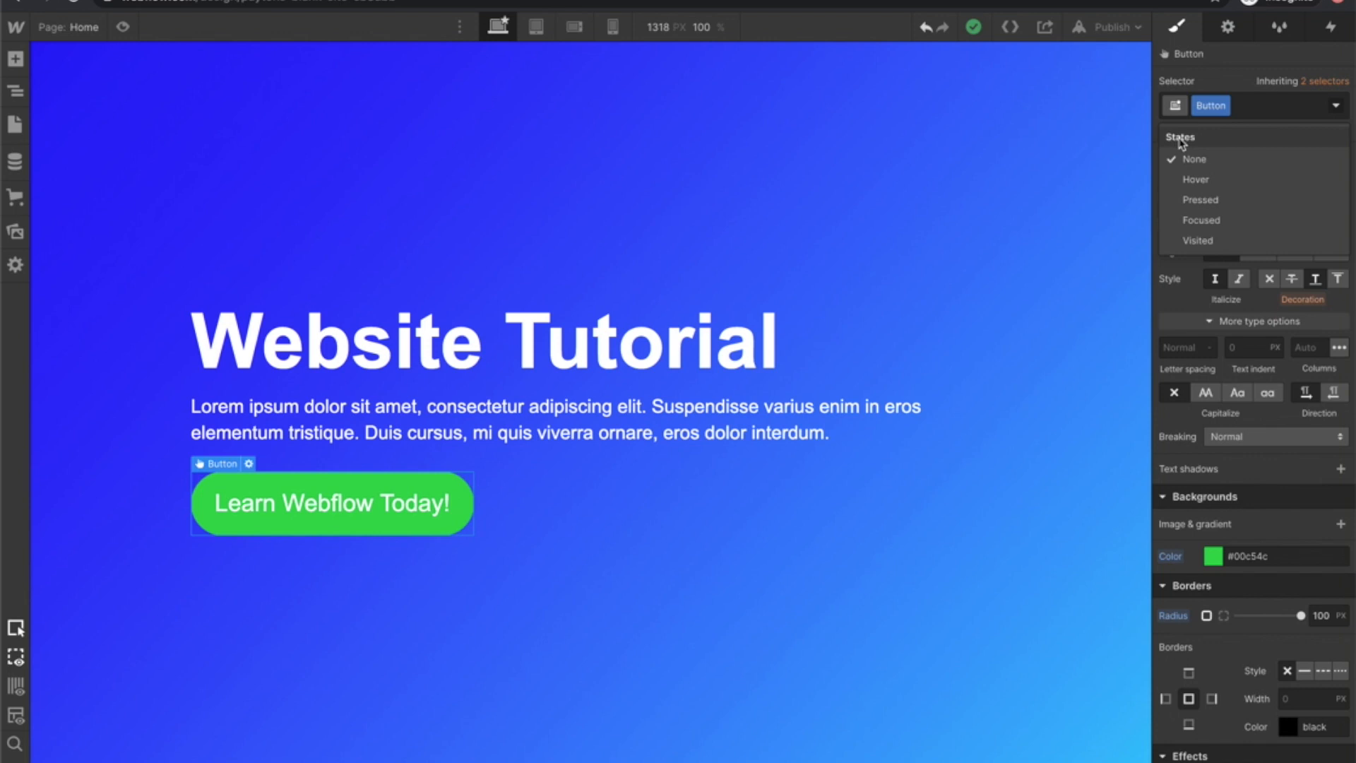
{"action": "left_click", "coordinate": [1194, 180]}
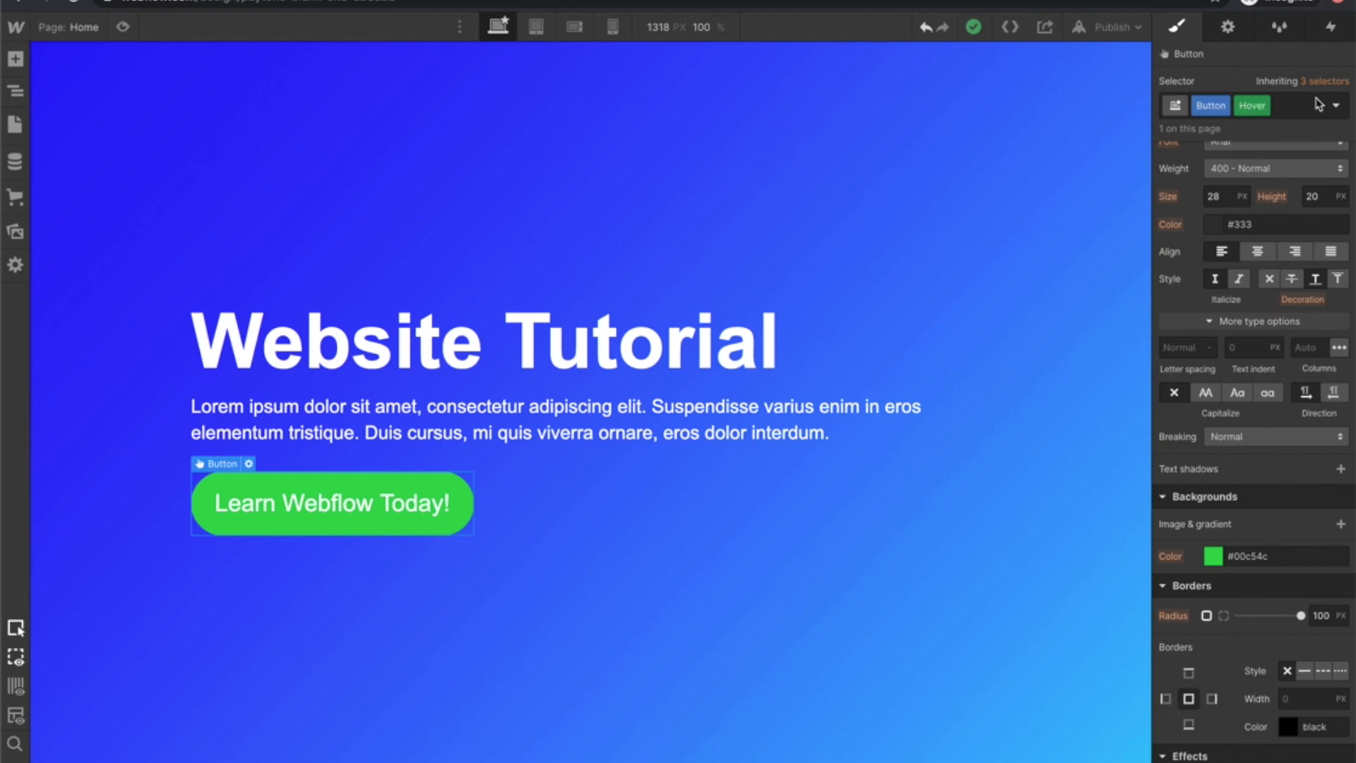
{"action": "left_click", "coordinate": [1212, 555]}
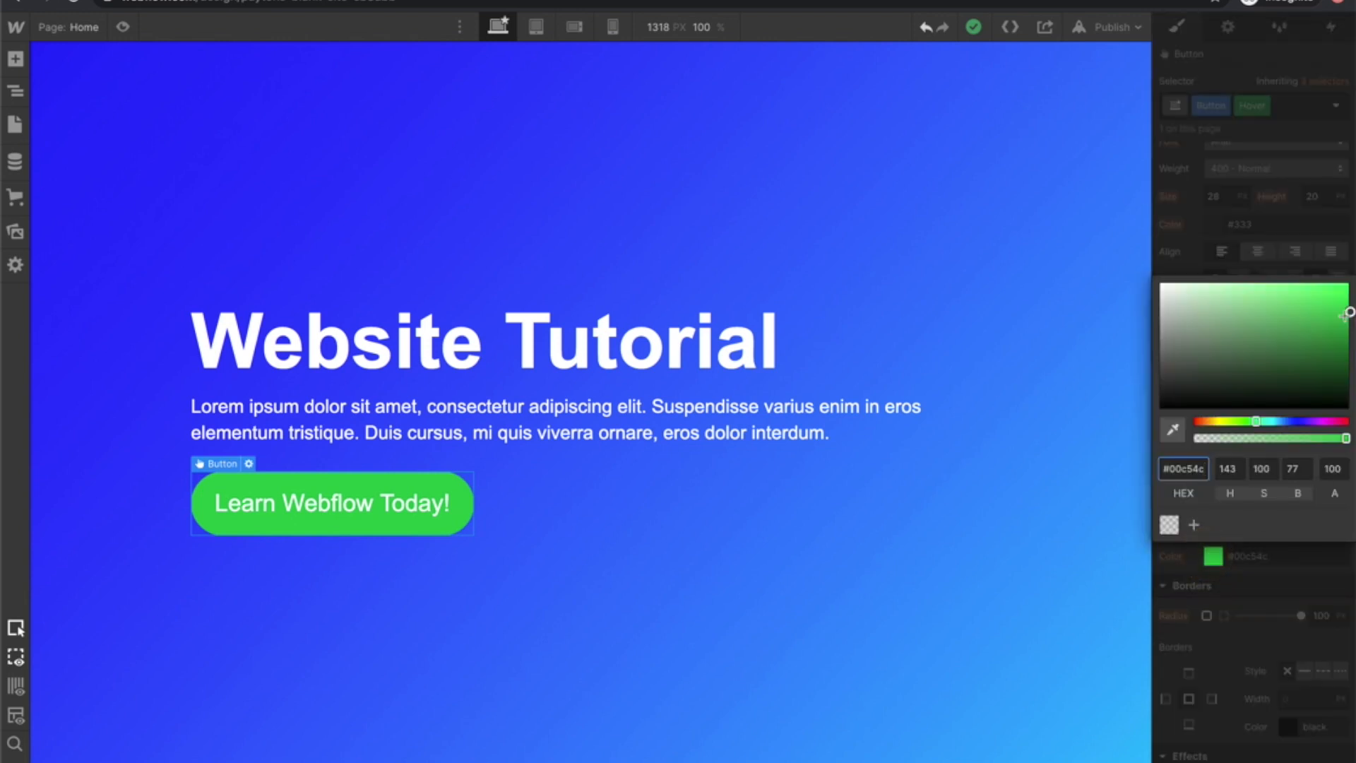
{"action": "left_click_drag", "start_coordinate": [1347, 309], "coordinate": [1349, 290]}
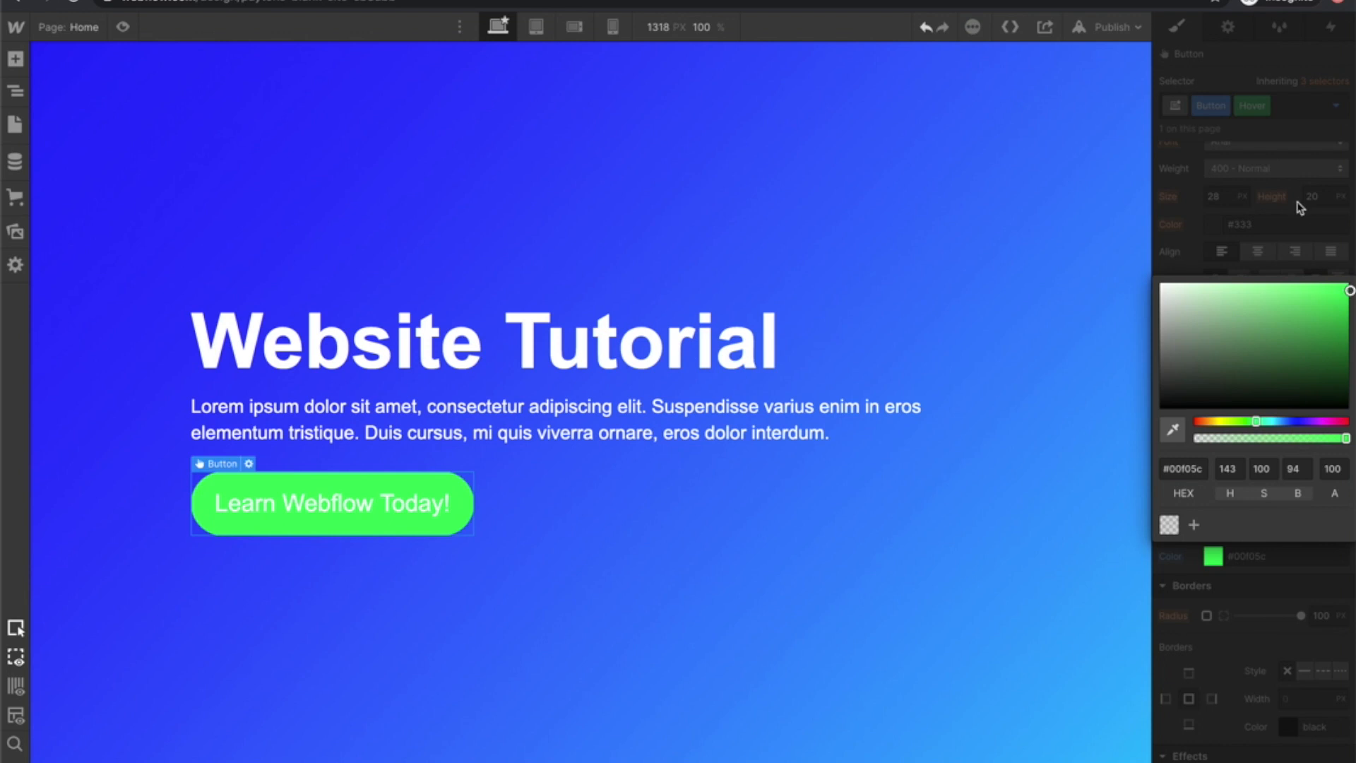
{"action": "left_click", "coordinate": [1298, 206]}
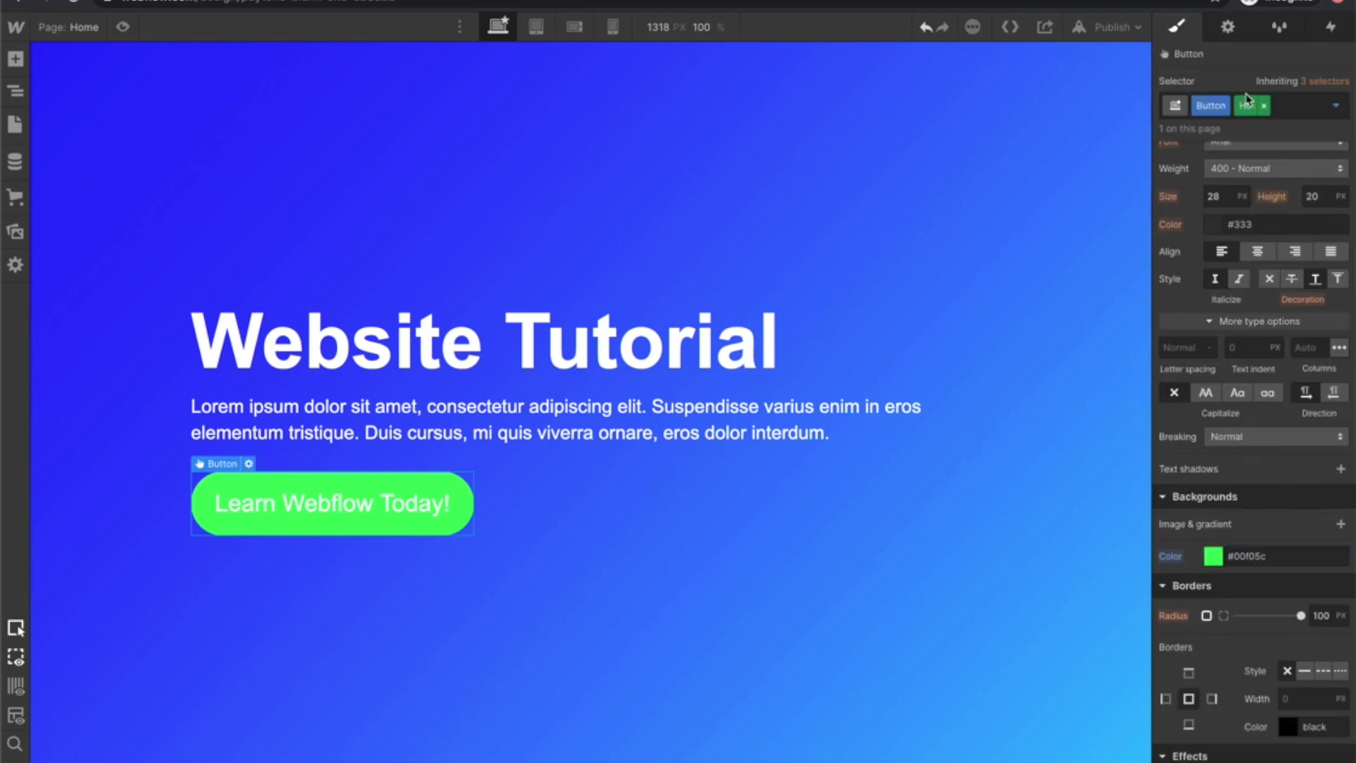
{"action": "left_click", "coordinate": [1041, 164]}
{"action": "left_click", "coordinate": [1284, 102]}
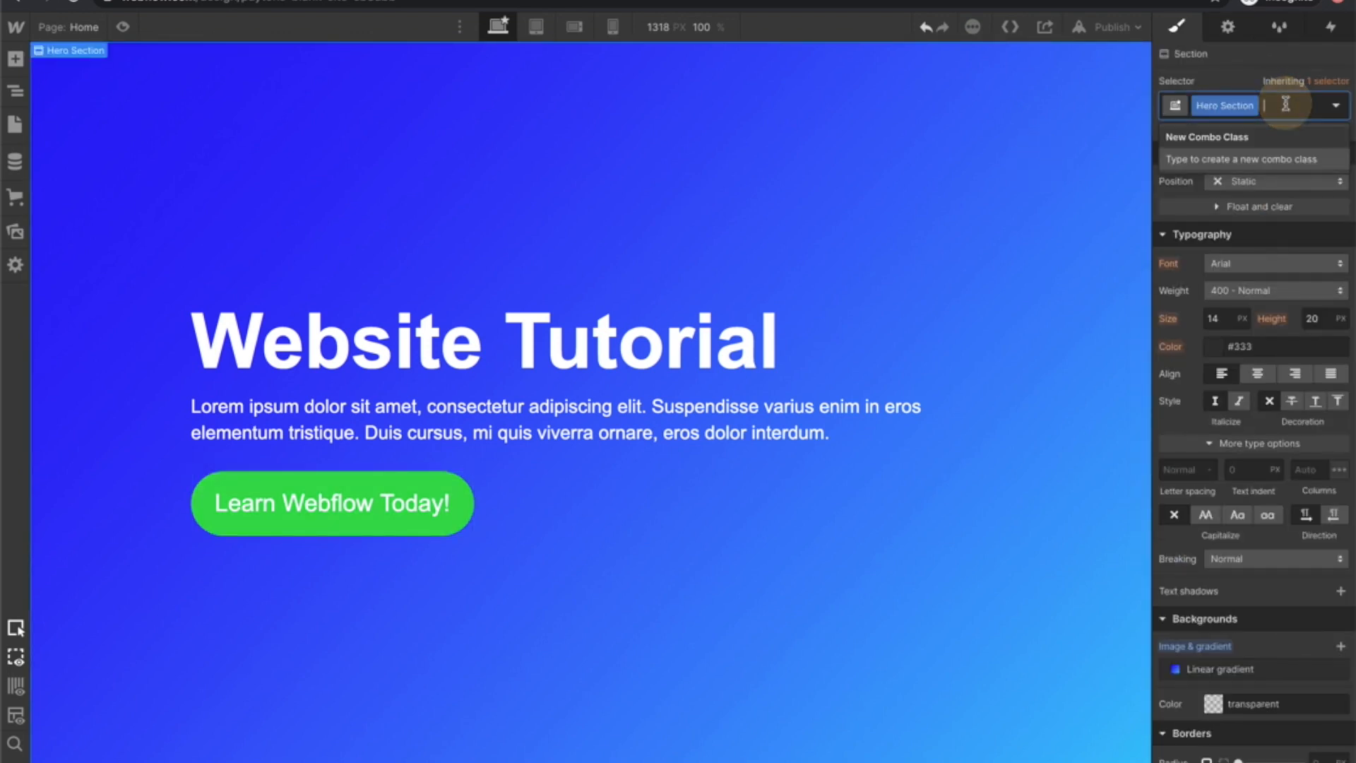
{"action": "left_click", "coordinate": [459, 501]}
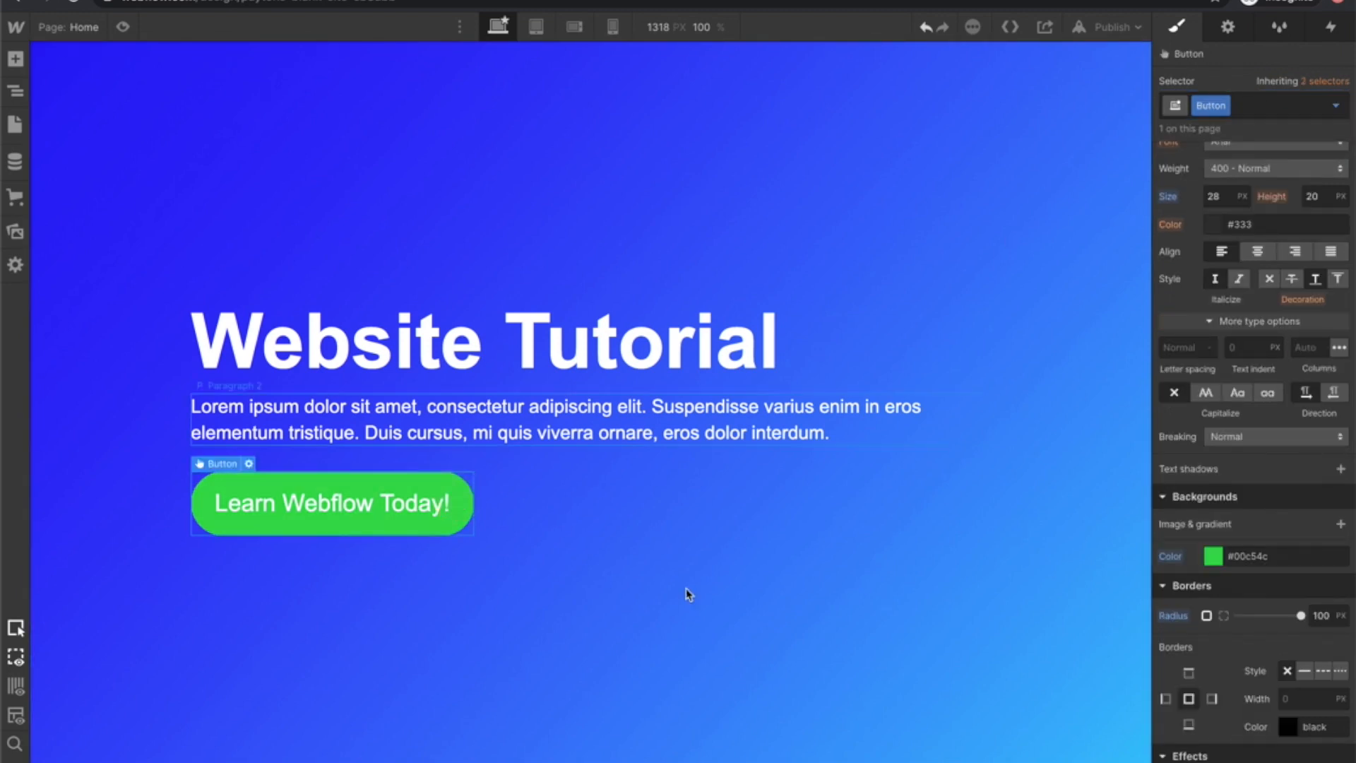
{"action": "left_click", "coordinate": [502, 593]}
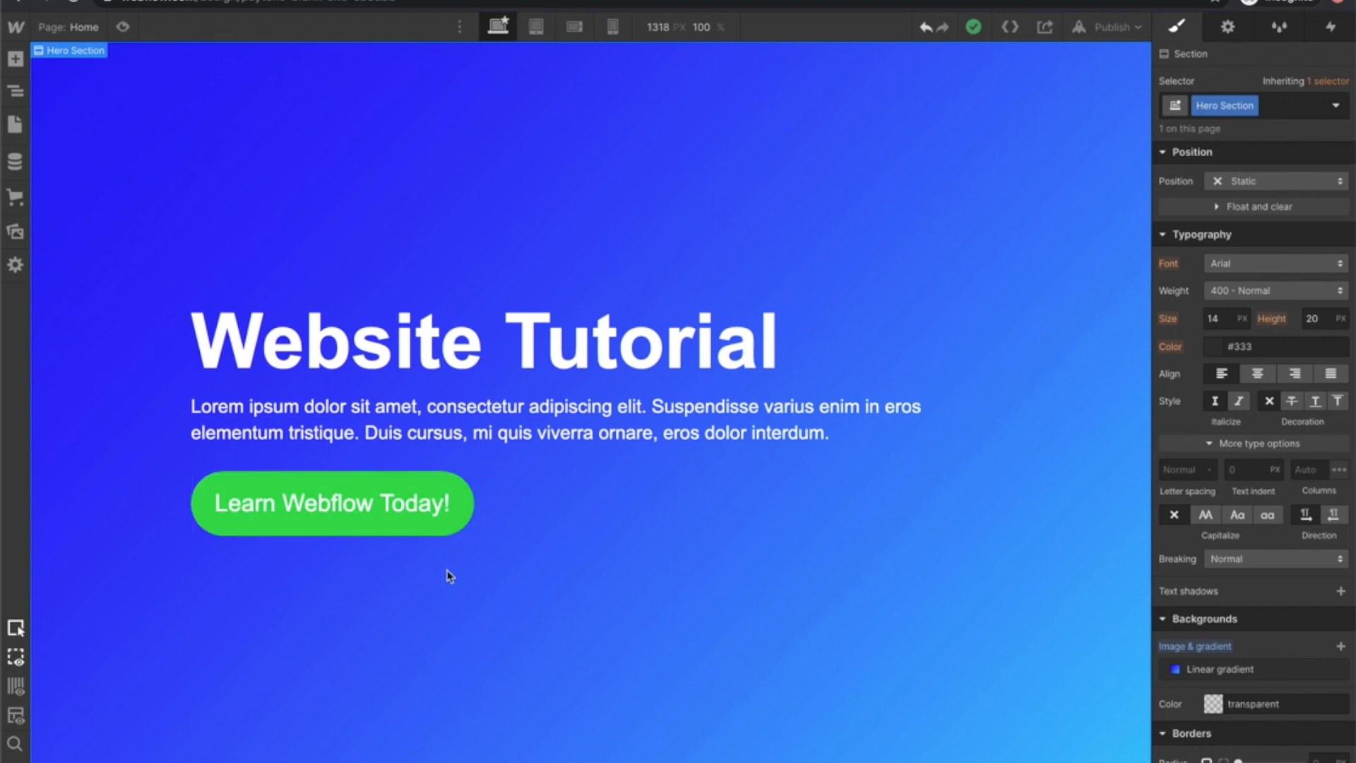
Reduce the font size of the "Learn Webflow Today!" button to 23 px in its normal state.
{"action": "left_click", "coordinate": [439, 517]}
{"action": "left_click", "coordinate": [1216, 196]}
{"action": "key", "text": "Down"}
{"action": "key", "text": "Down"}
{"action": "key", "text": "Down"}
{"action": "key", "text": "Down"}
{"action": "key", "text": "Down"}
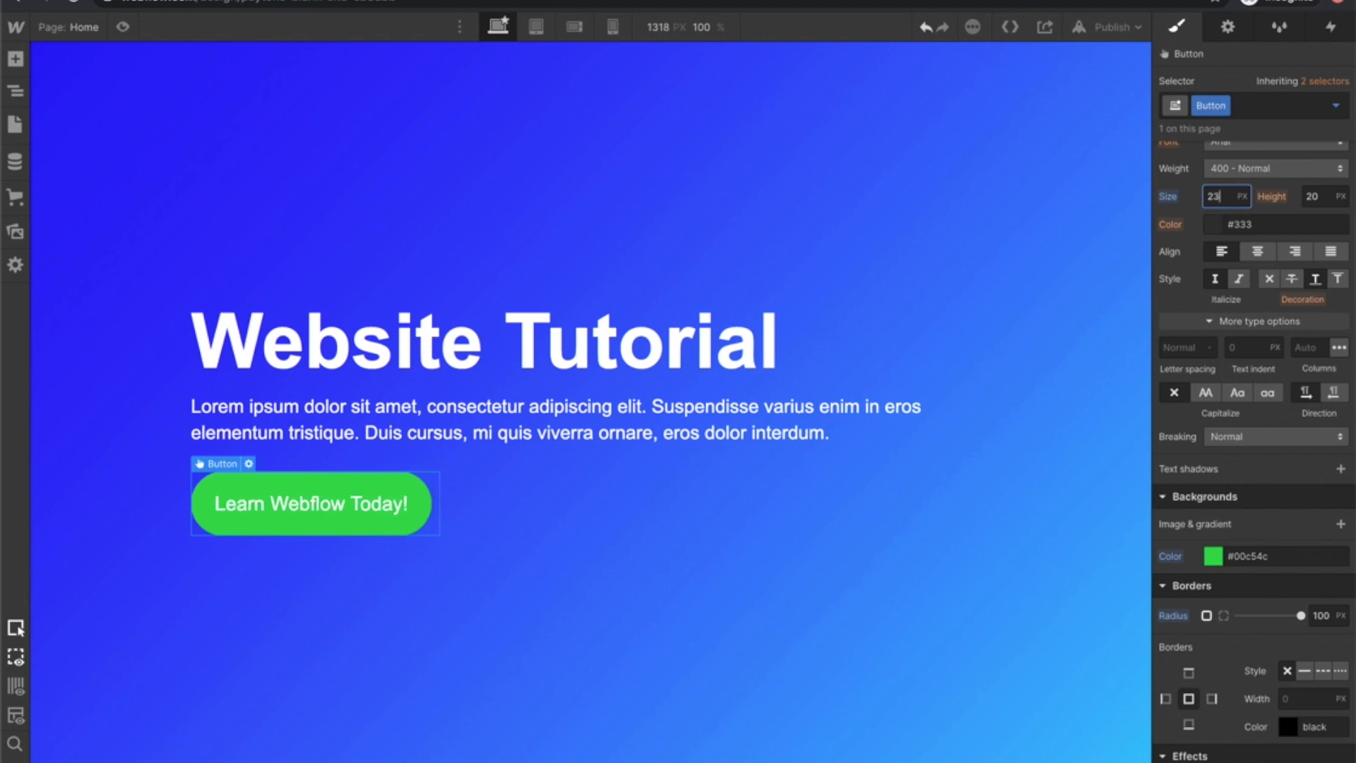
{"action": "left_click", "coordinate": [766, 576]}
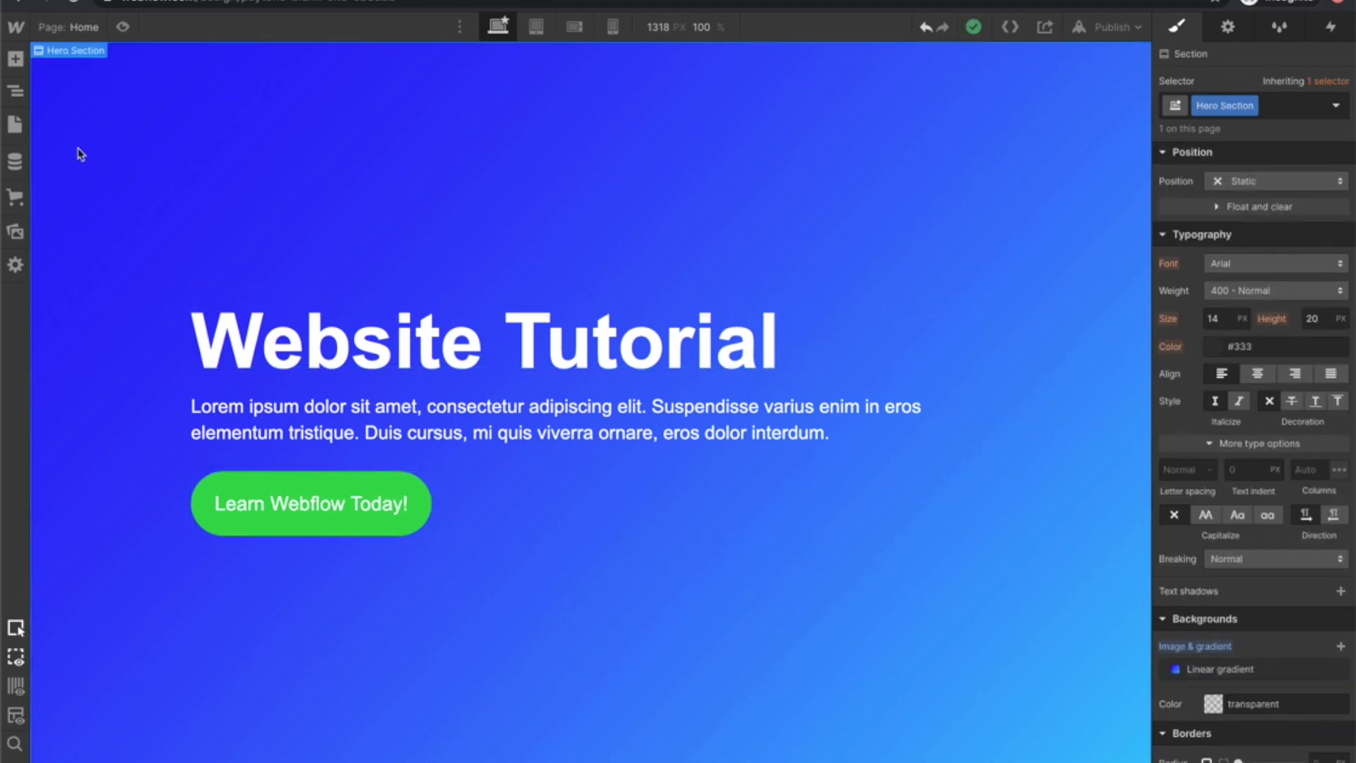
Add a Navbar component at the top of the page, above the hero section.
{"action": "left_click", "coordinate": [16, 58]}
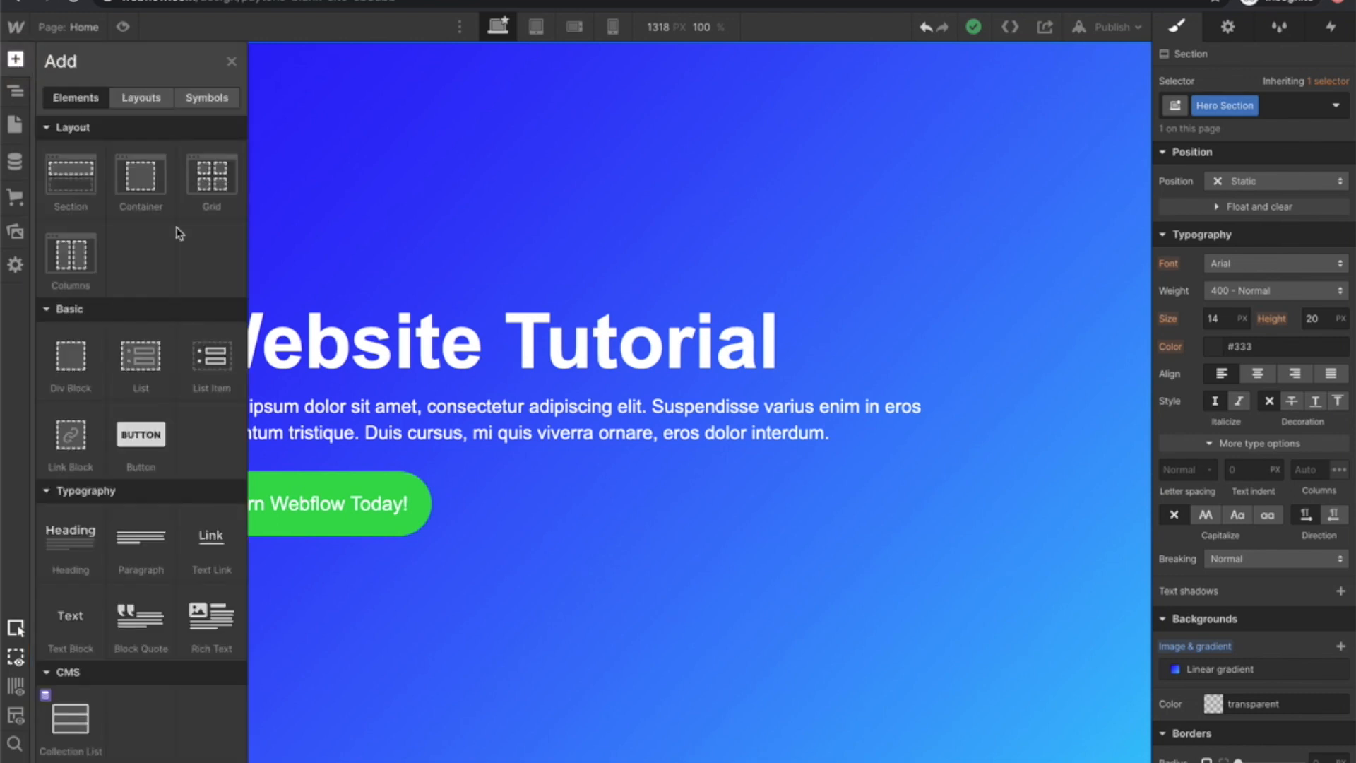
{"action": "scroll", "coordinate": [78, 459], "scroll_direction": "down", "scroll_amount": 15}
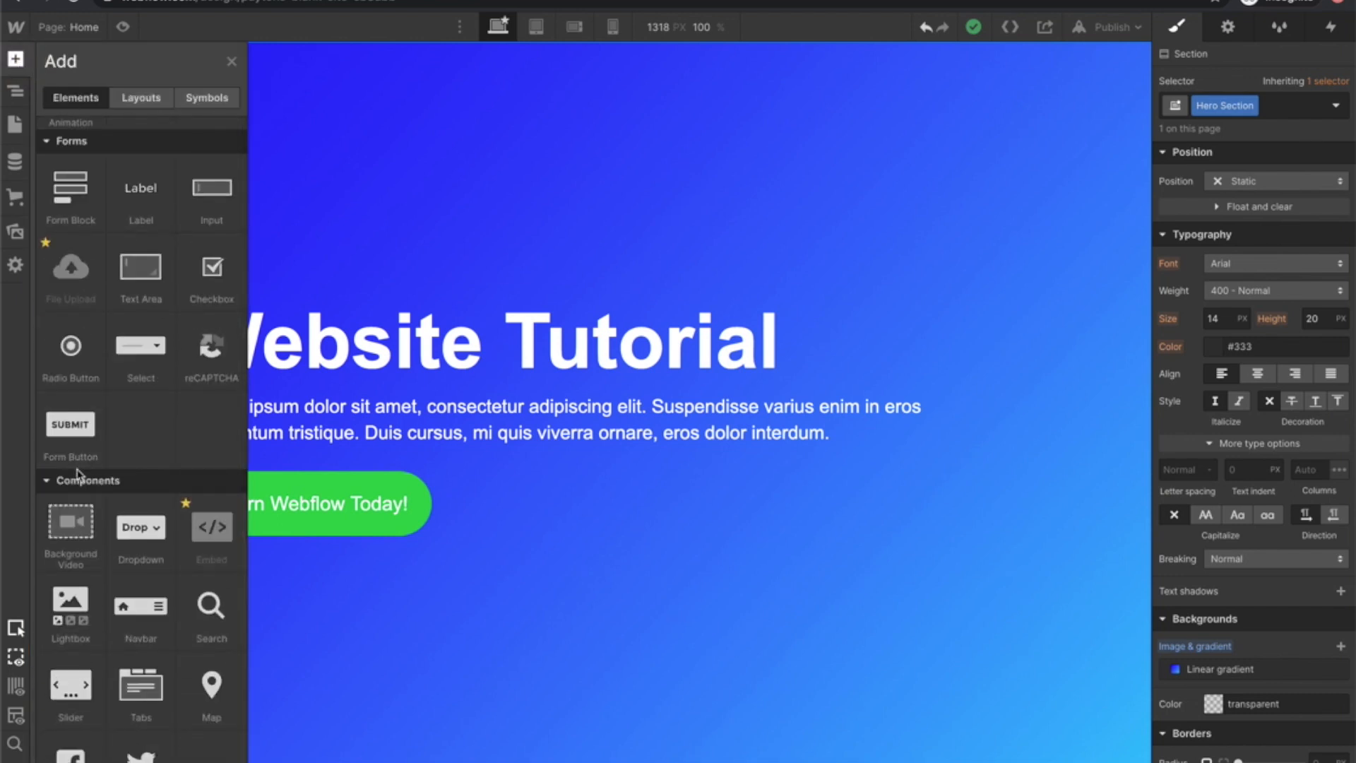
{"action": "left_click_drag", "start_coordinate": [140, 611], "coordinate": [316, 53]}
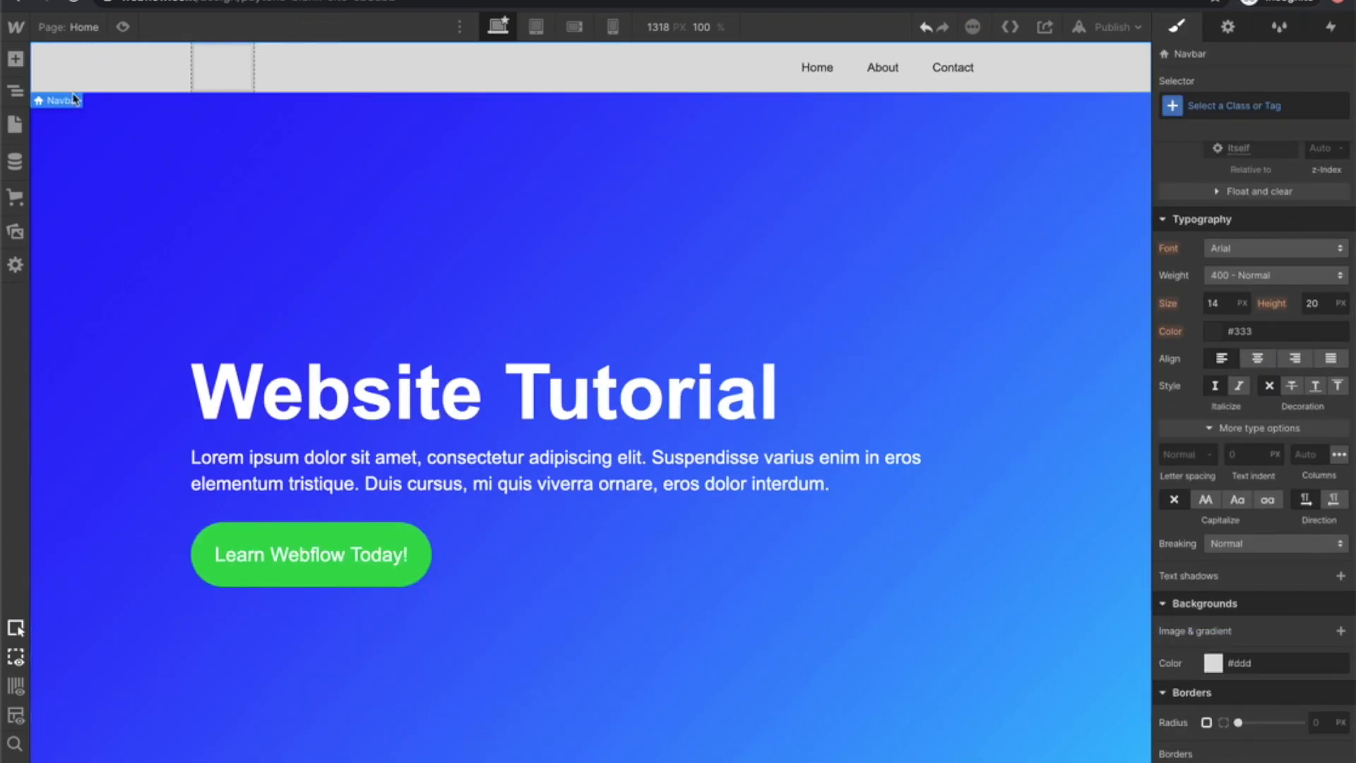
Examine the order of the Navbar and Hero Section in the page's element hierarchy and on the canvas.
{"action": "left_click", "coordinate": [16, 92]}
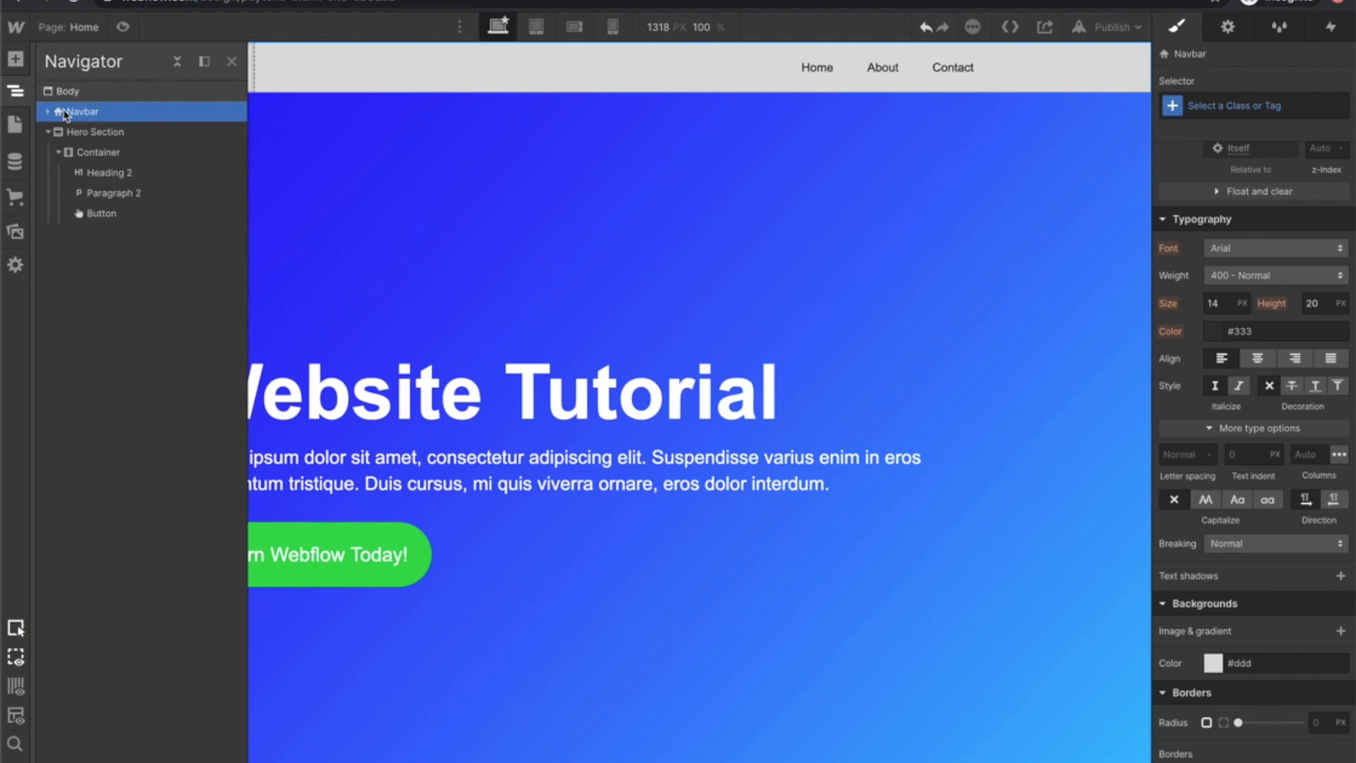
{"action": "left_click", "coordinate": [47, 131]}
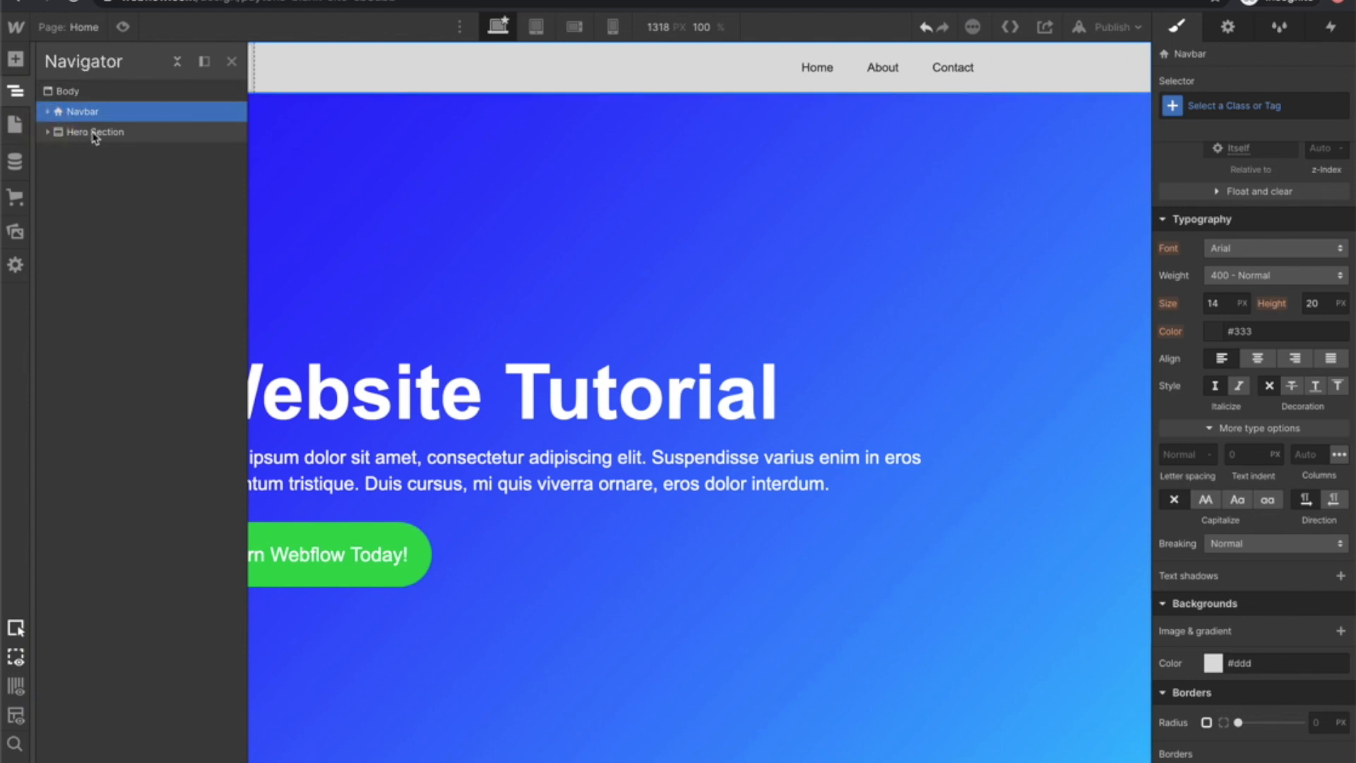
{"action": "left_click_drag", "start_coordinate": [82, 101], "coordinate": [83, 109]}
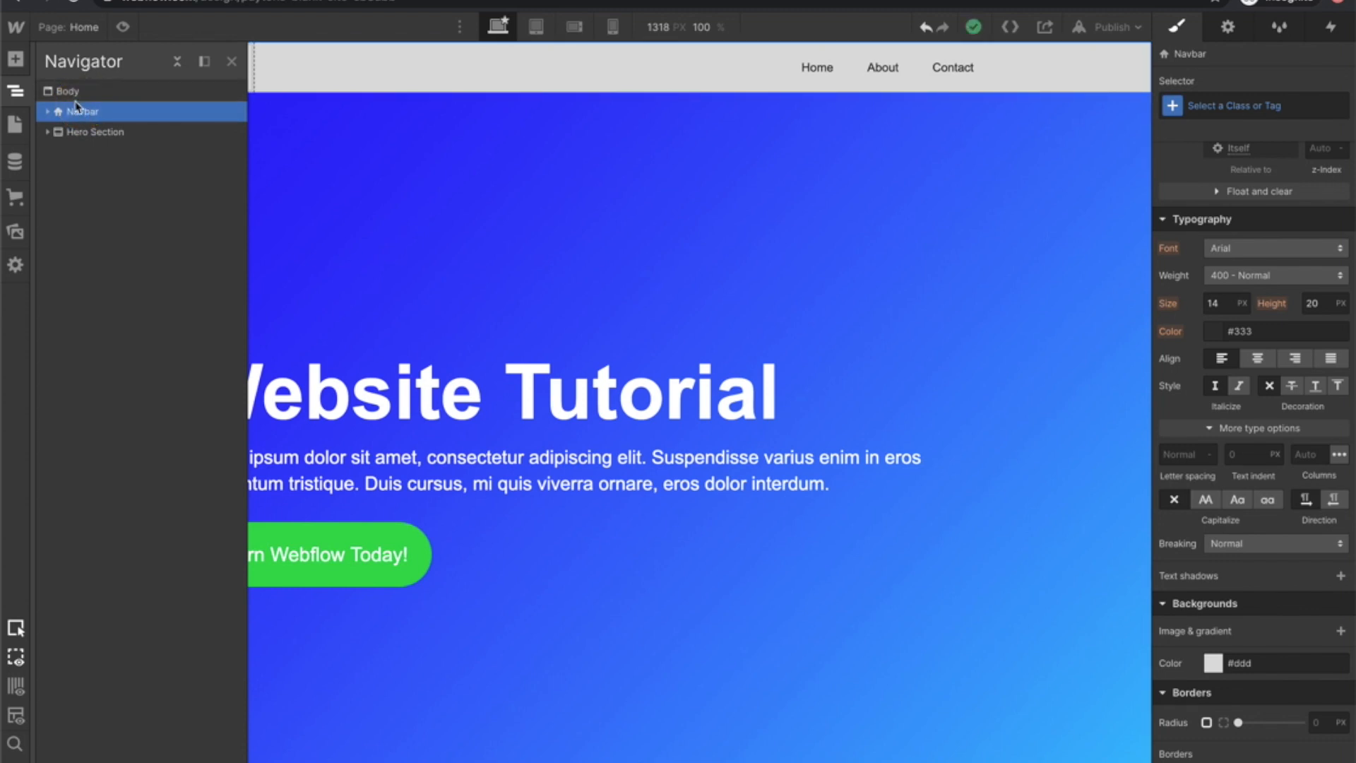
{"action": "left_click", "coordinate": [332, 138]}
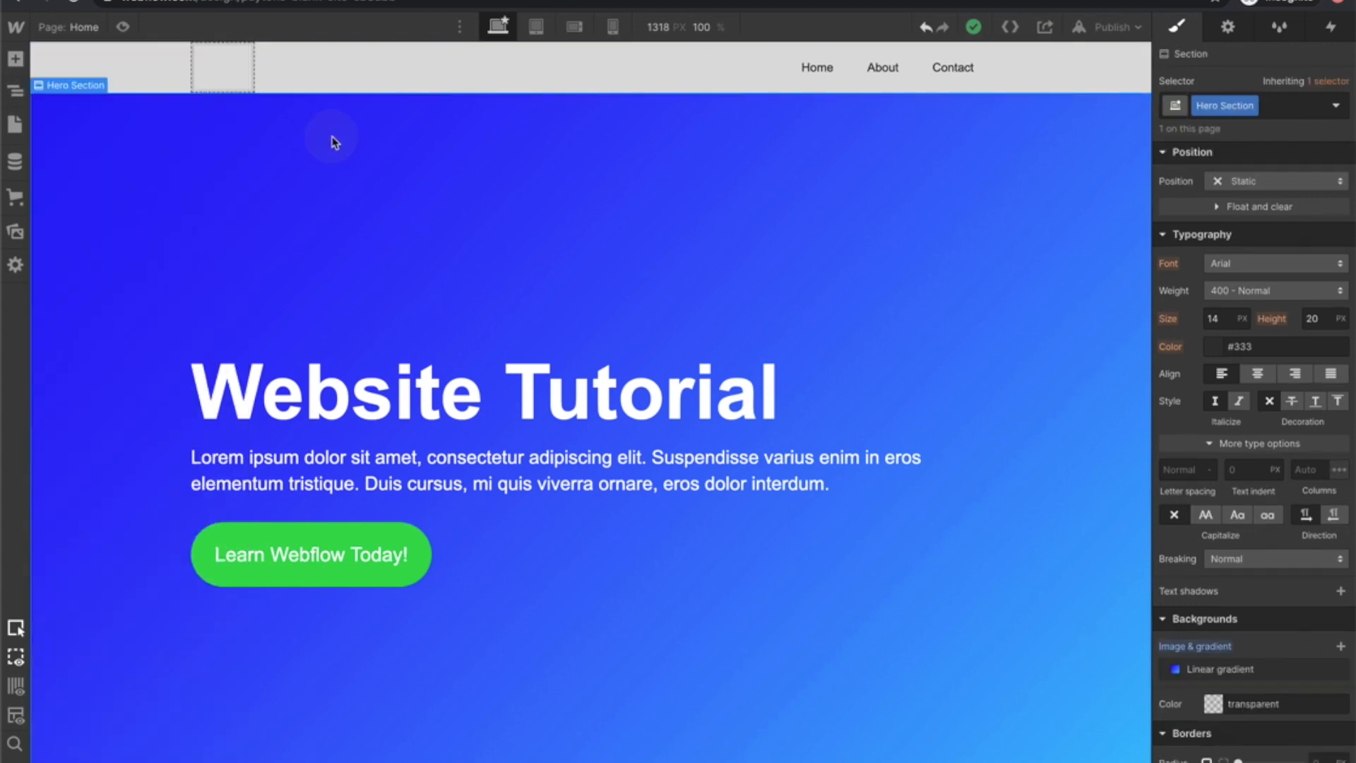
{"action": "left_click", "coordinate": [1082, 70]}
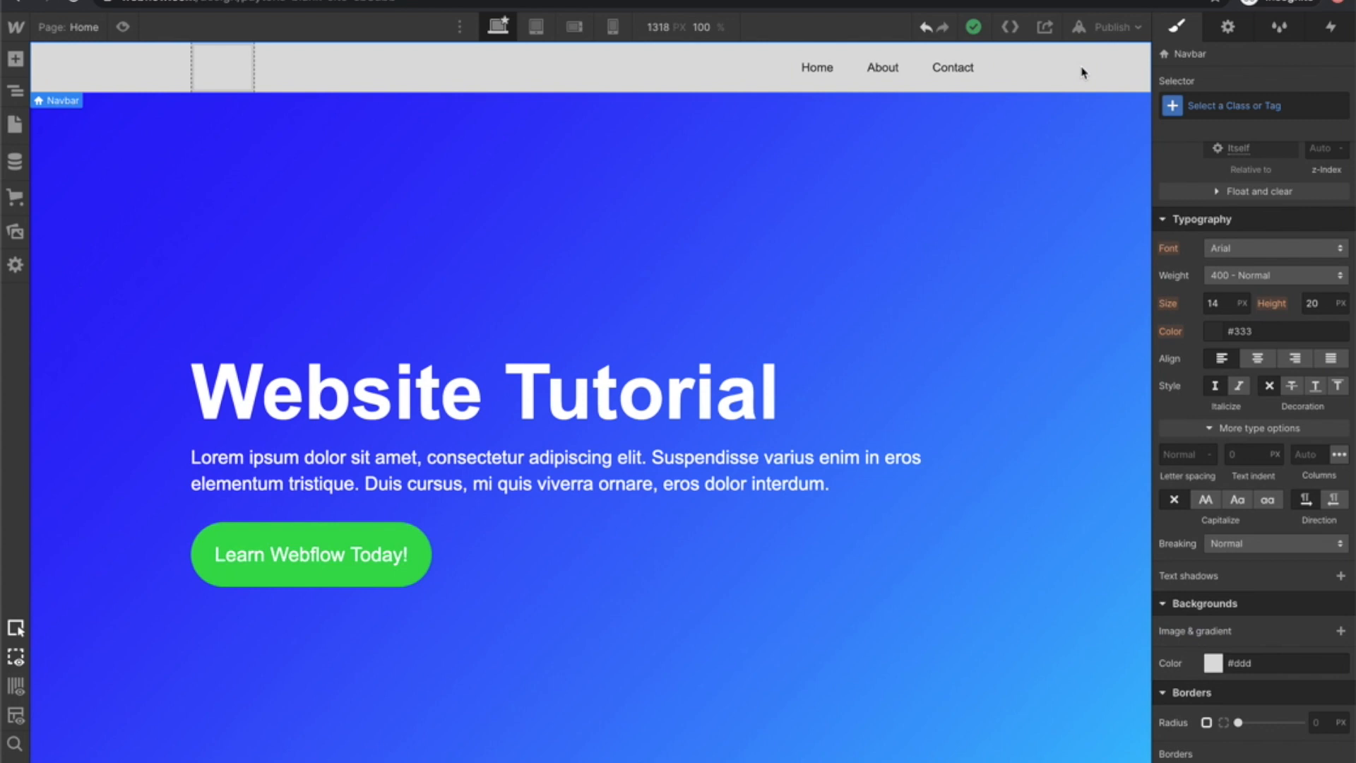
{"action": "left_click", "coordinate": [16, 58]}
{"action": "left_click", "coordinate": [572, 218]}
{"action": "left_click", "coordinate": [574, 220]}
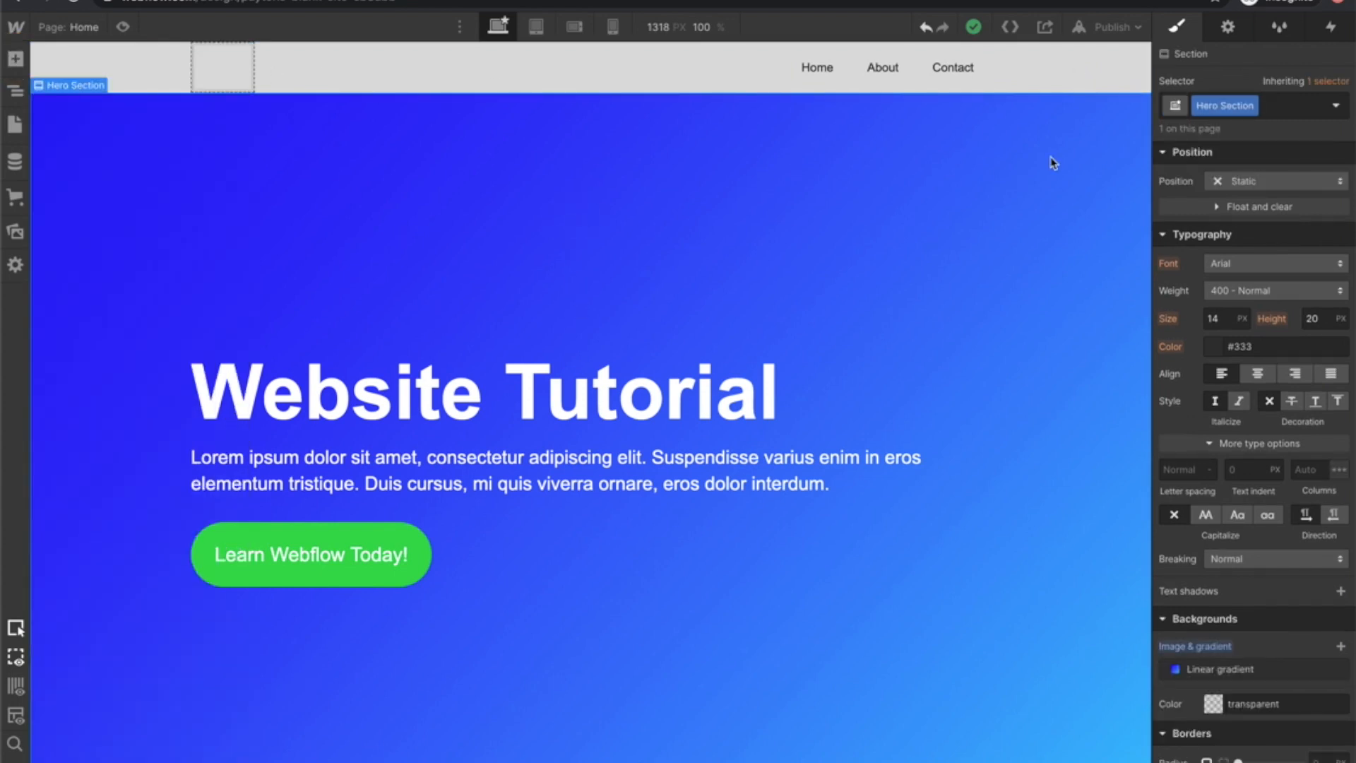
Set the Navbar's background colour to black.
{"action": "left_click", "coordinate": [1123, 82]}
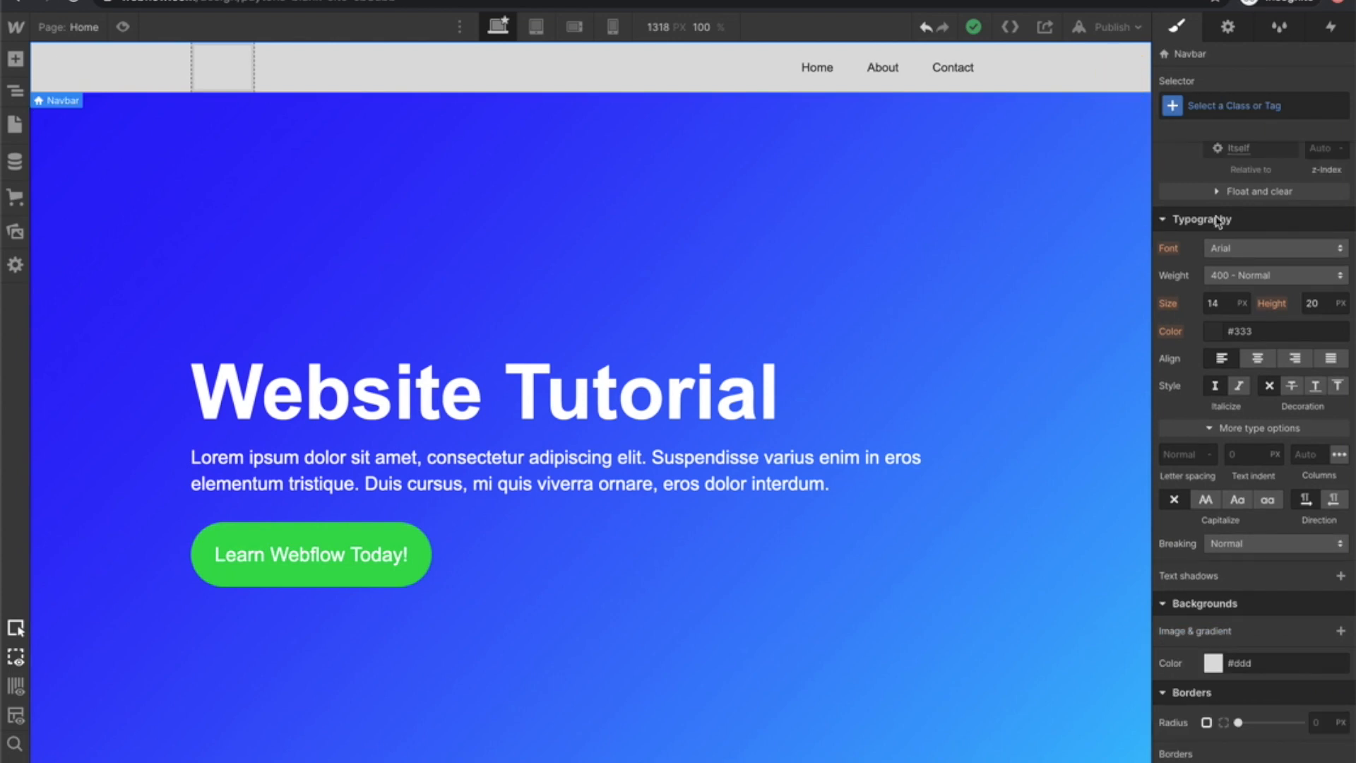
{"action": "scroll", "coordinate": [1287, 346], "scroll_direction": "up", "scroll_amount": 5}
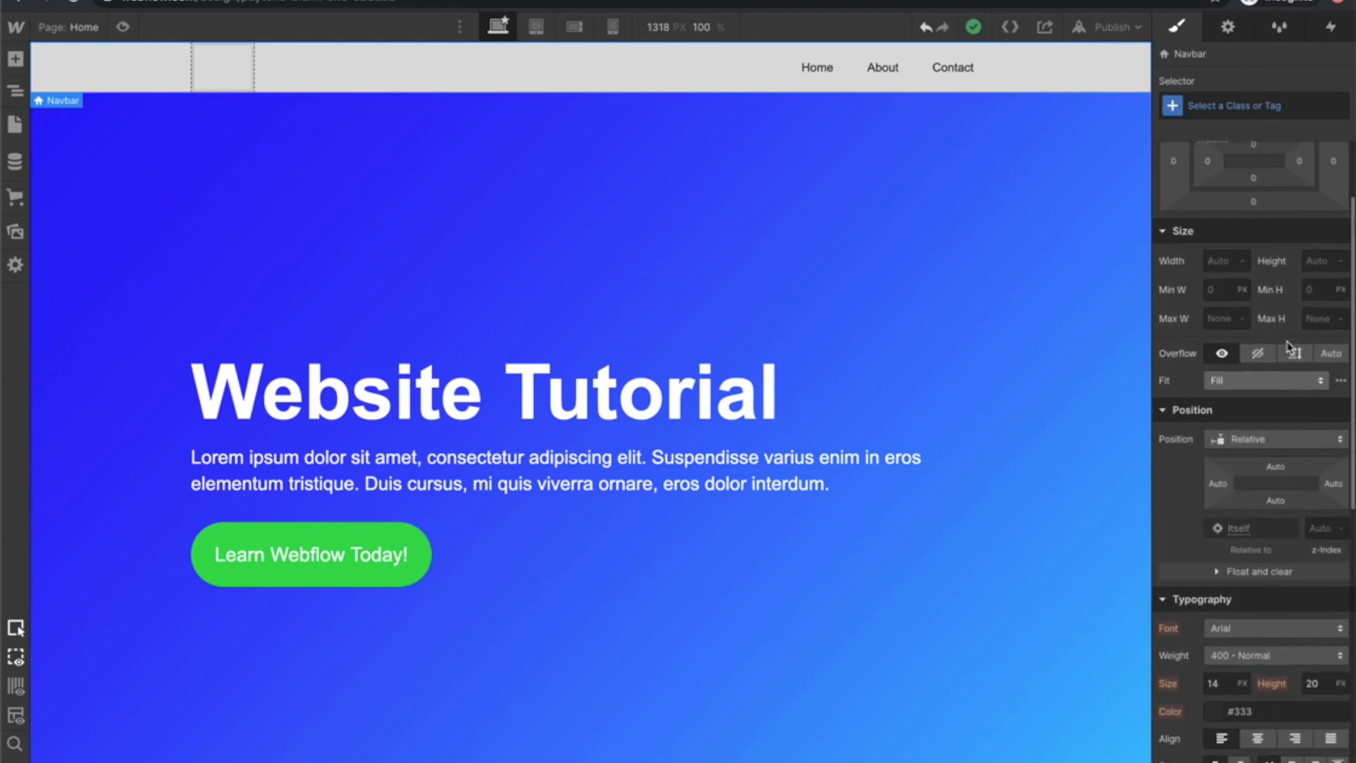
{"action": "scroll", "coordinate": [1286, 346], "scroll_direction": "up", "scroll_amount": 2}
{"action": "scroll", "coordinate": [1289, 353], "scroll_direction": "down", "scroll_amount": 7}
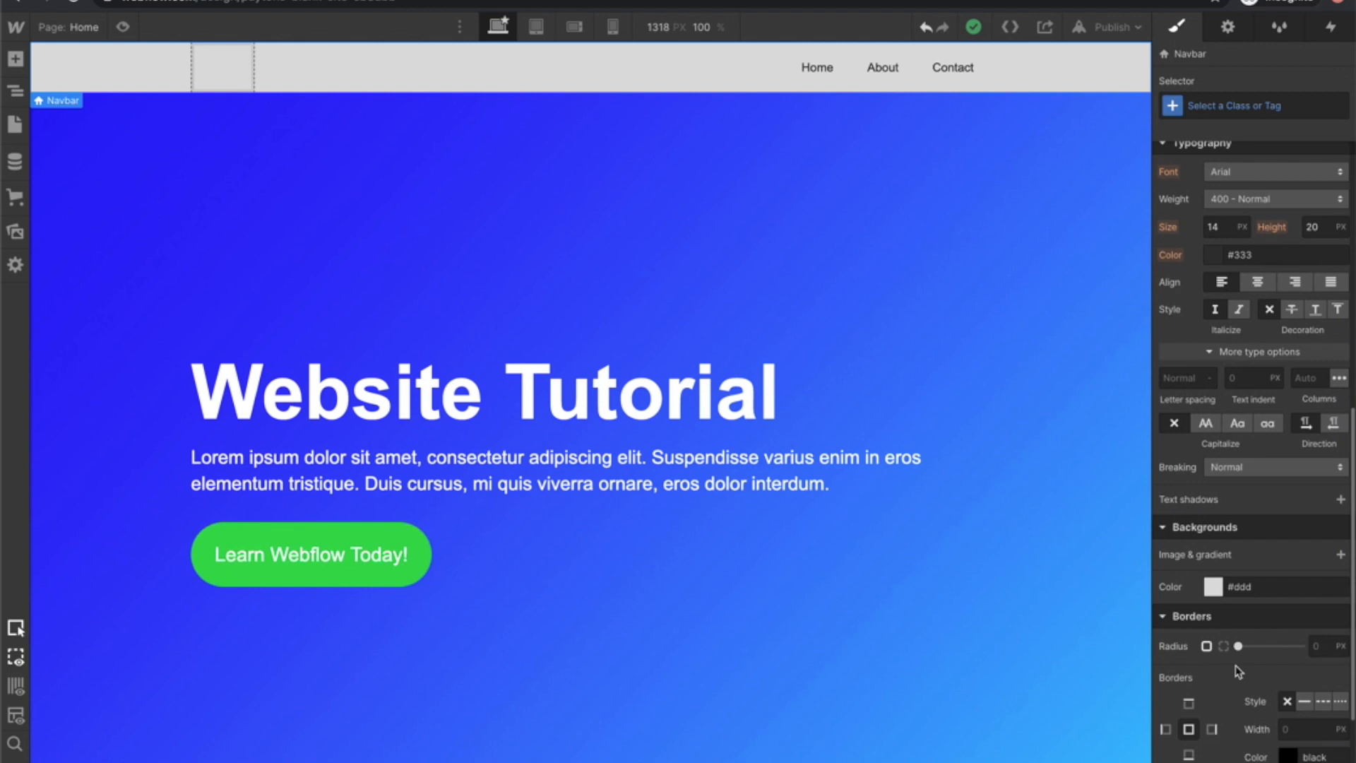
{"action": "left_click", "coordinate": [1212, 586]}
{"action": "left_click_drag", "start_coordinate": [1200, 335], "coordinate": [1081, 517]}
{"action": "left_click", "coordinate": [1068, 535]}
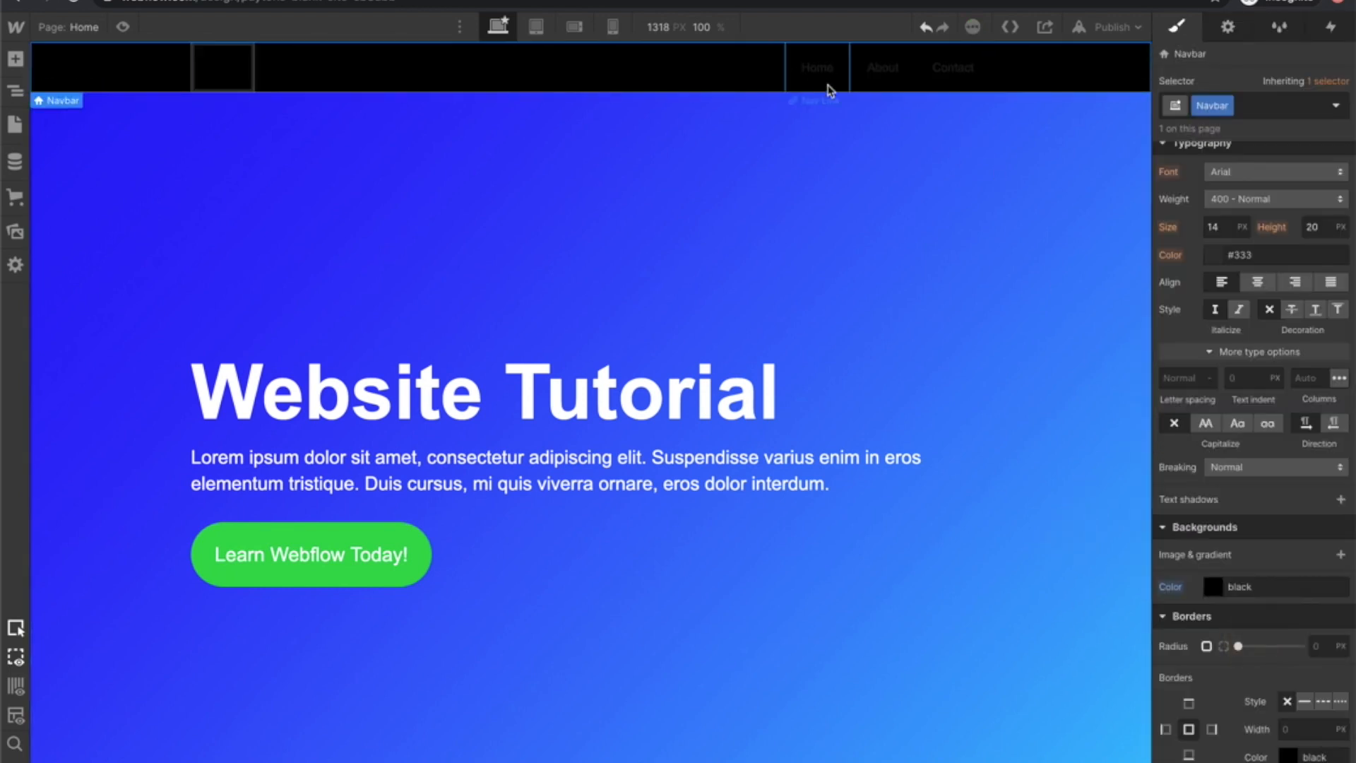
Set the text colour of the Home nav link to white.
{"action": "left_click", "coordinate": [828, 86]}
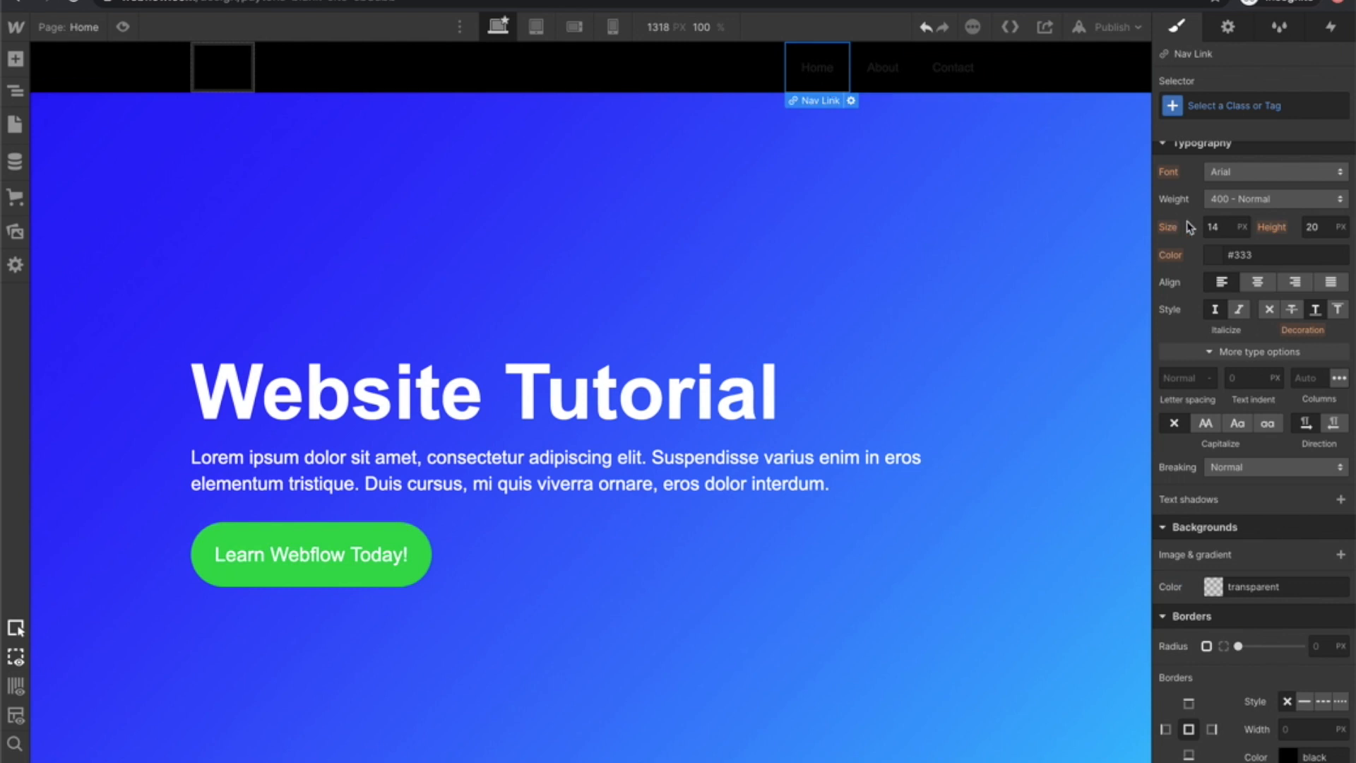
{"action": "left_click", "coordinate": [1214, 254]}
{"action": "left_click", "coordinate": [1200, 318]}
{"action": "left_click_drag", "start_coordinate": [1193, 314], "coordinate": [1087, 191]}
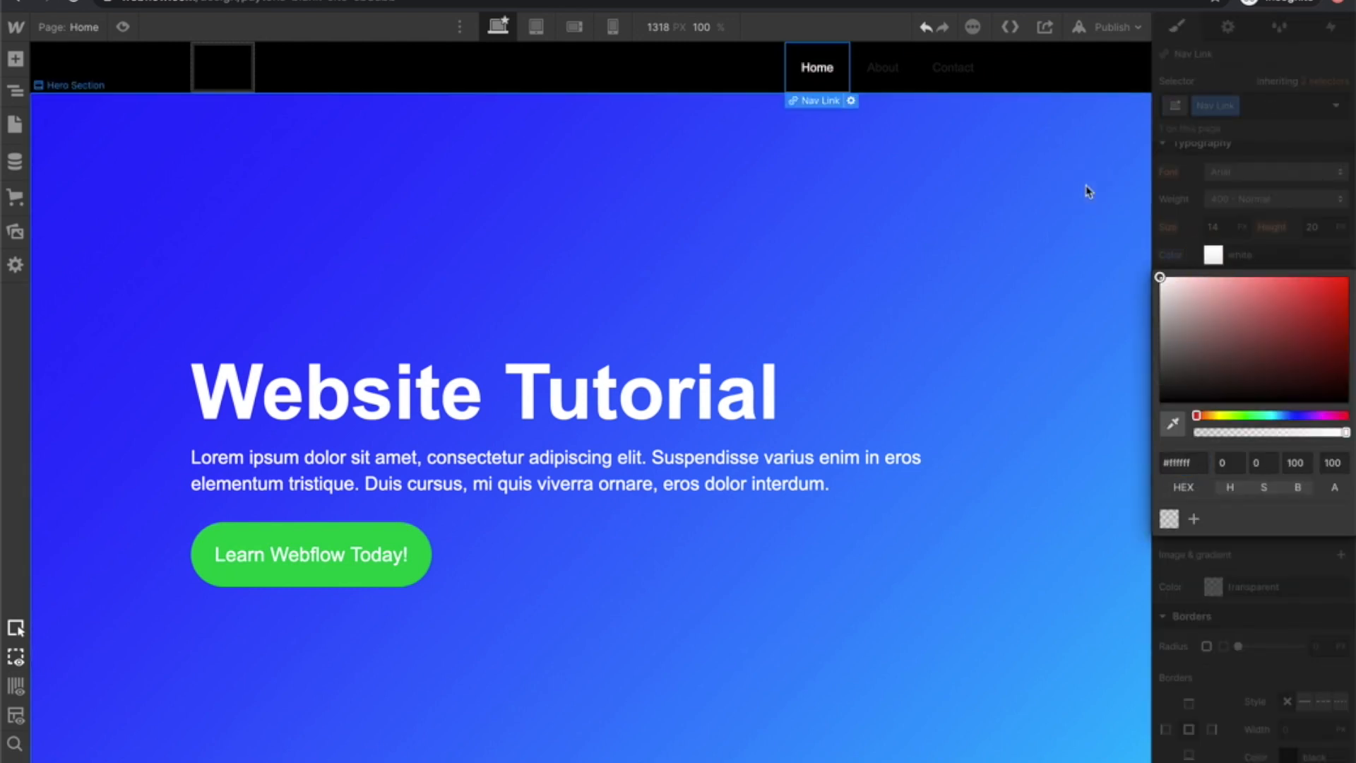
Apply the Home link's Nav Link class to the About and Contact links.
{"action": "left_click", "coordinate": [881, 80]}
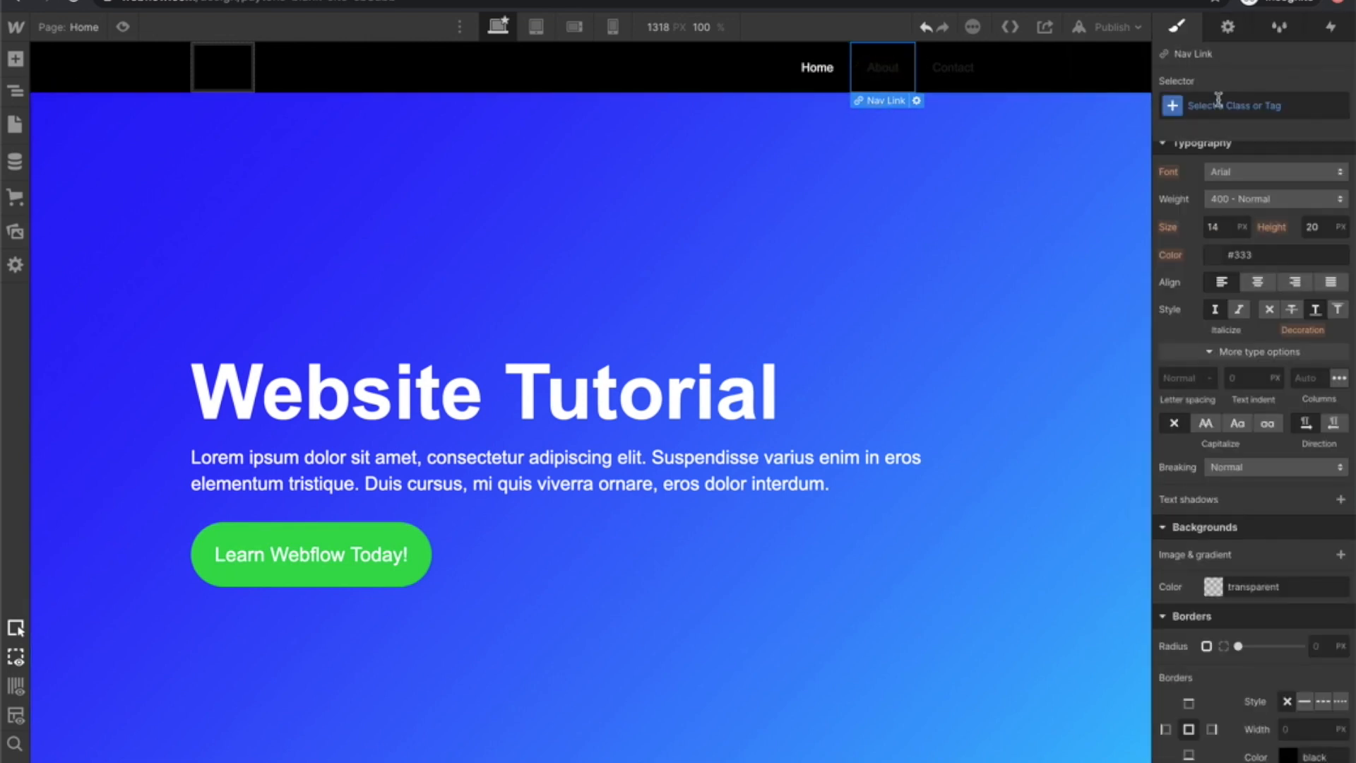
{"action": "left_click", "coordinate": [824, 83]}
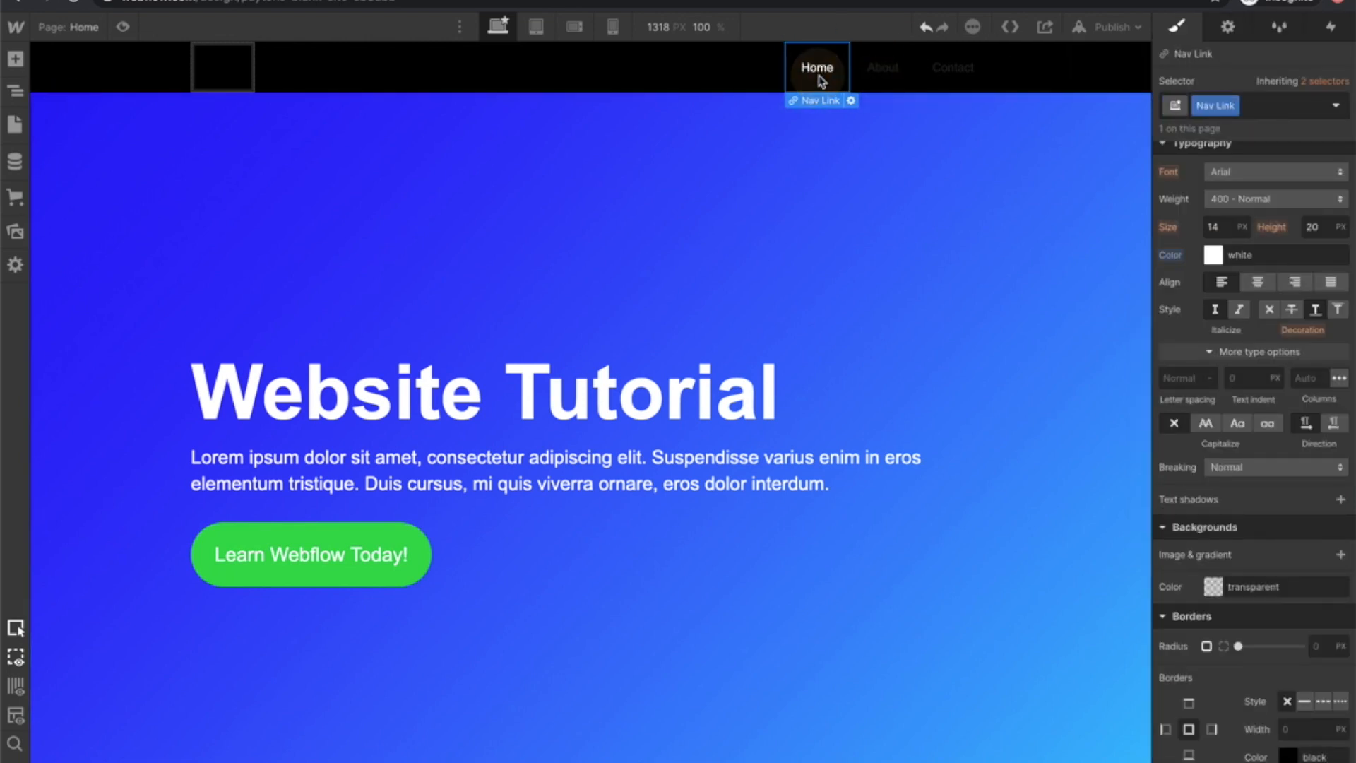
{"action": "double_click", "coordinate": [1212, 106]}
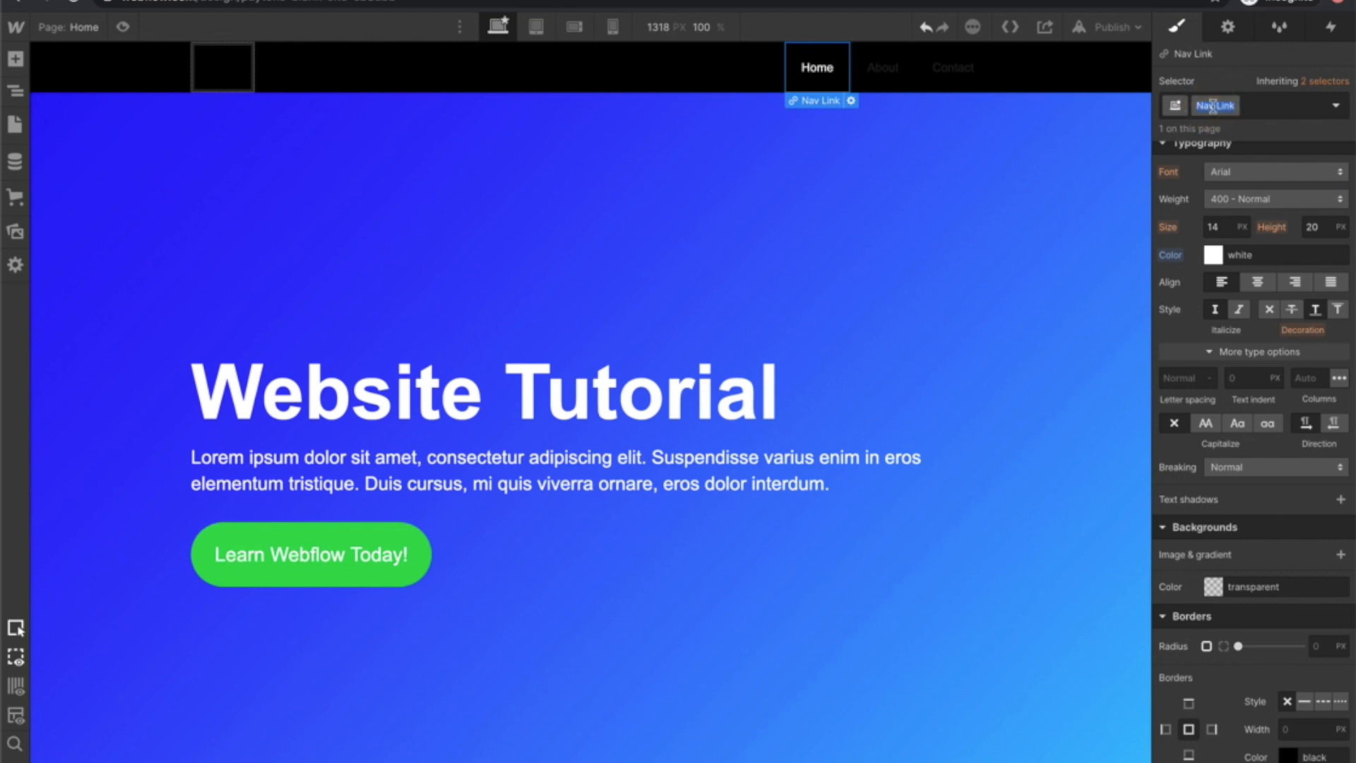
{"action": "left_click", "coordinate": [886, 71]}
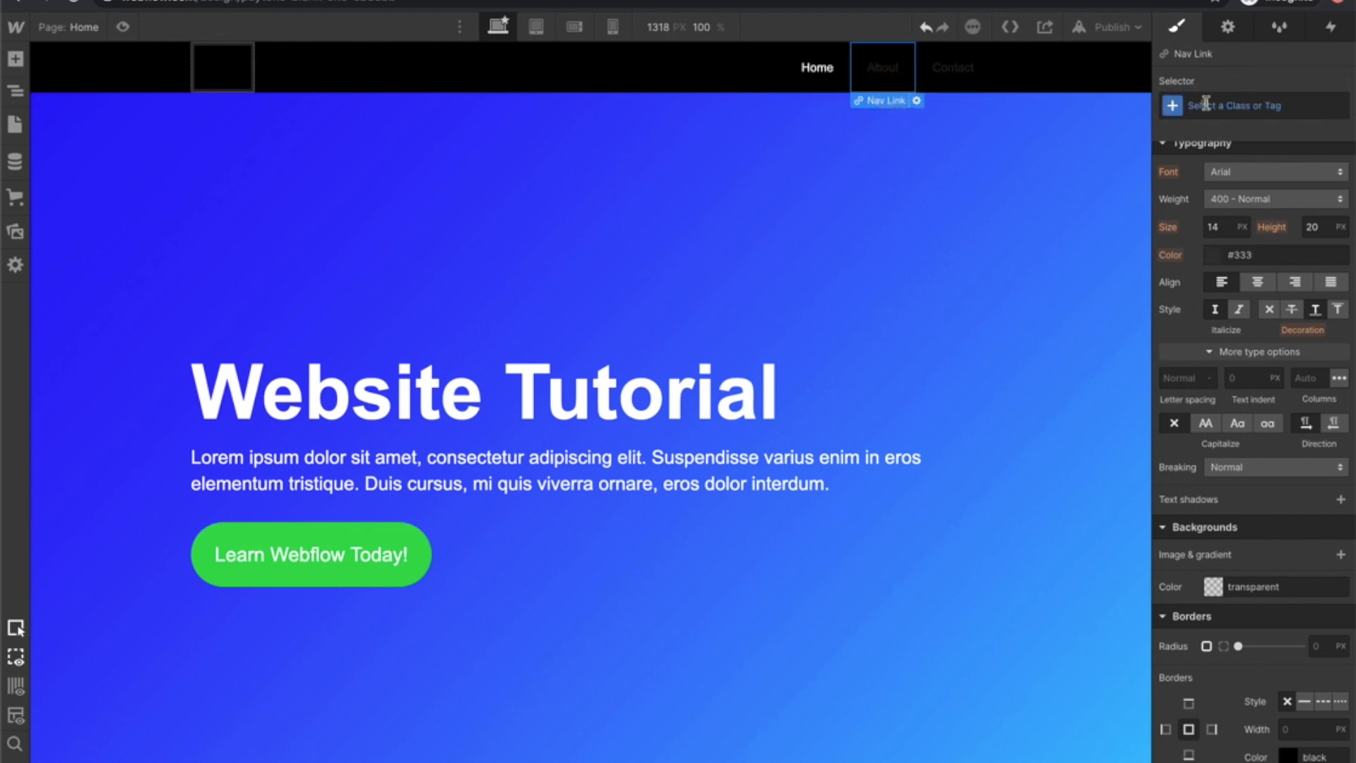
{"action": "left_click", "coordinate": [947, 65]}
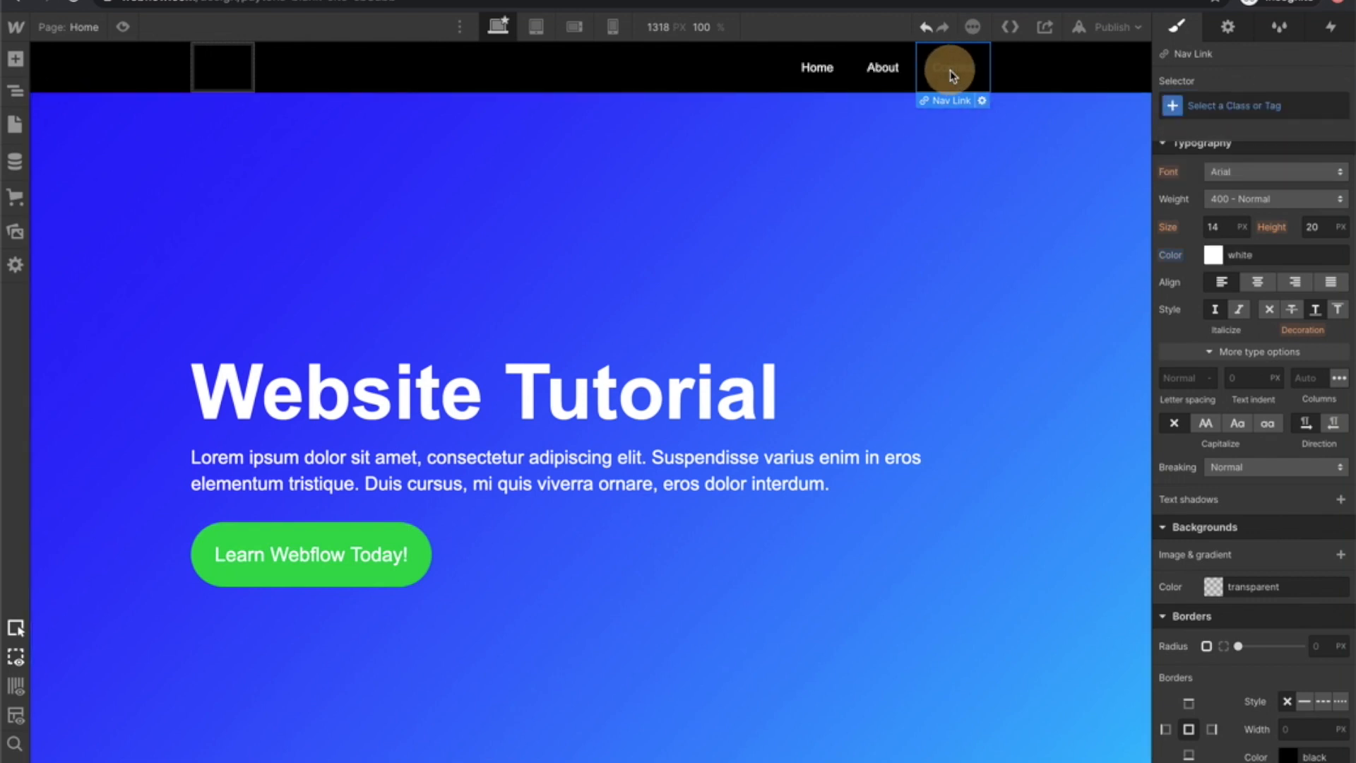
Increase the font size of the Nav Link class to 18 px.
{"action": "left_click", "coordinate": [835, 79]}
{"action": "left_click", "coordinate": [1223, 230]}
{"action": "key", "text": "Up"}
{"action": "key", "text": "Up"}
{"action": "key", "text": "Up"}
{"action": "key", "text": "Up"}
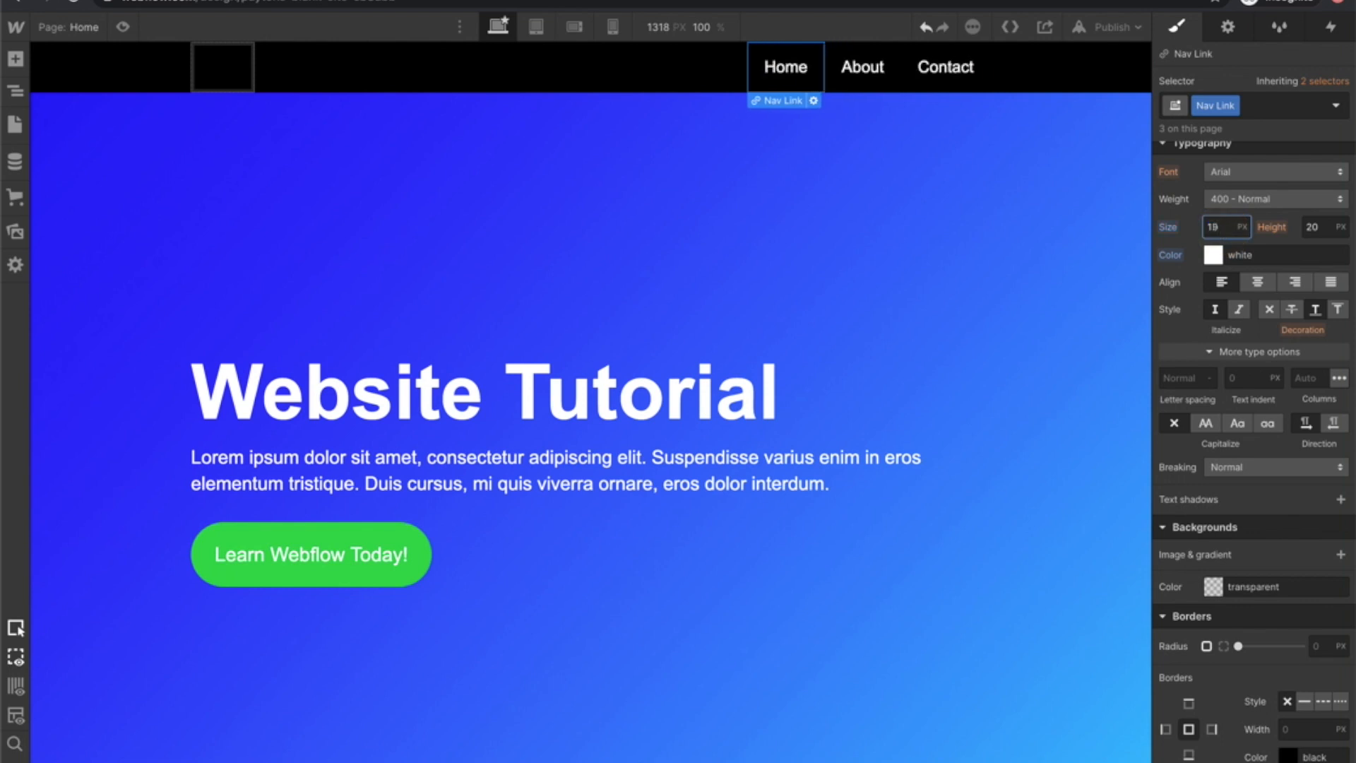
Apply an underline text decoration to the navbar links.
{"action": "left_click", "coordinate": [1301, 317]}
{"action": "left_click", "coordinate": [1314, 311]}
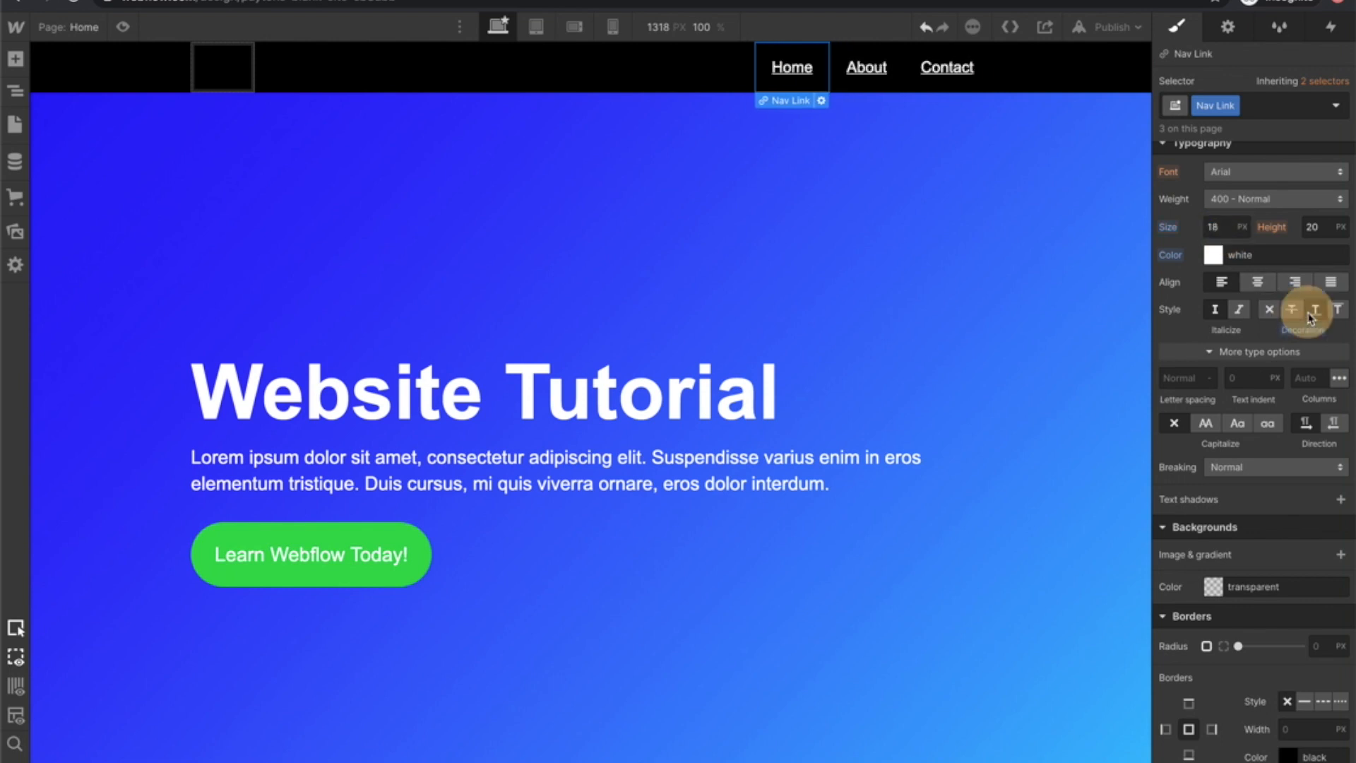
{"action": "left_click", "coordinate": [933, 154]}
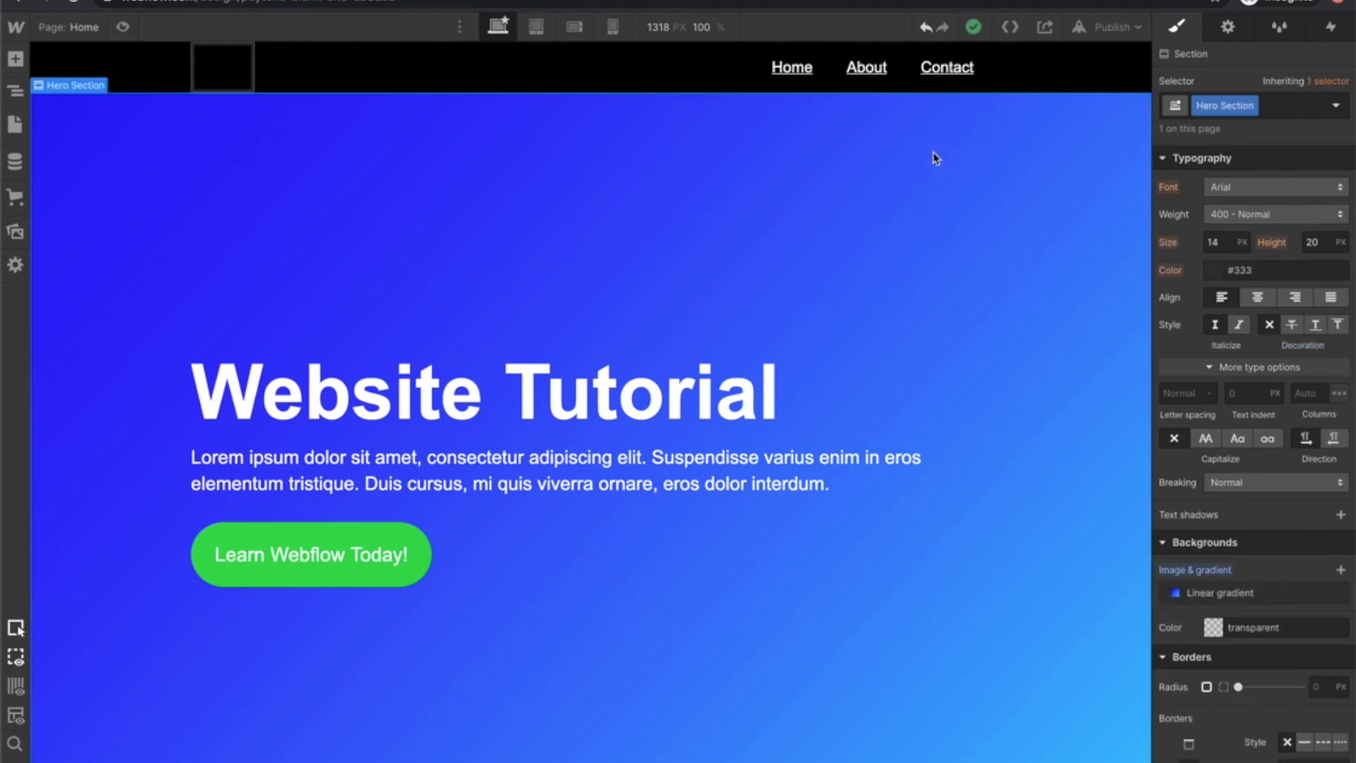
Place an Image element inside the navbar's empty Brand block.
{"action": "left_click", "coordinate": [236, 76]}
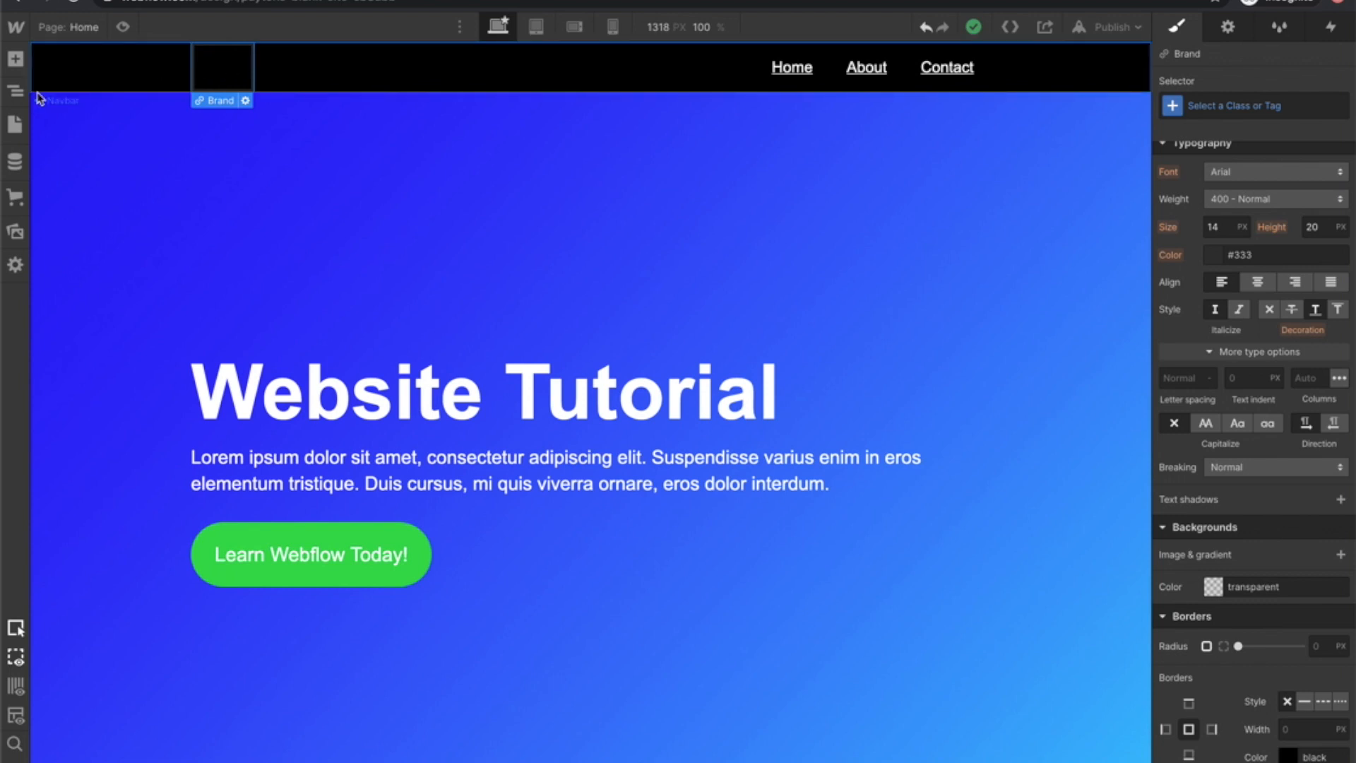
{"action": "left_click", "coordinate": [15, 59]}
{"action": "scroll", "coordinate": [97, 441], "scroll_direction": "down", "scroll_amount": 3}
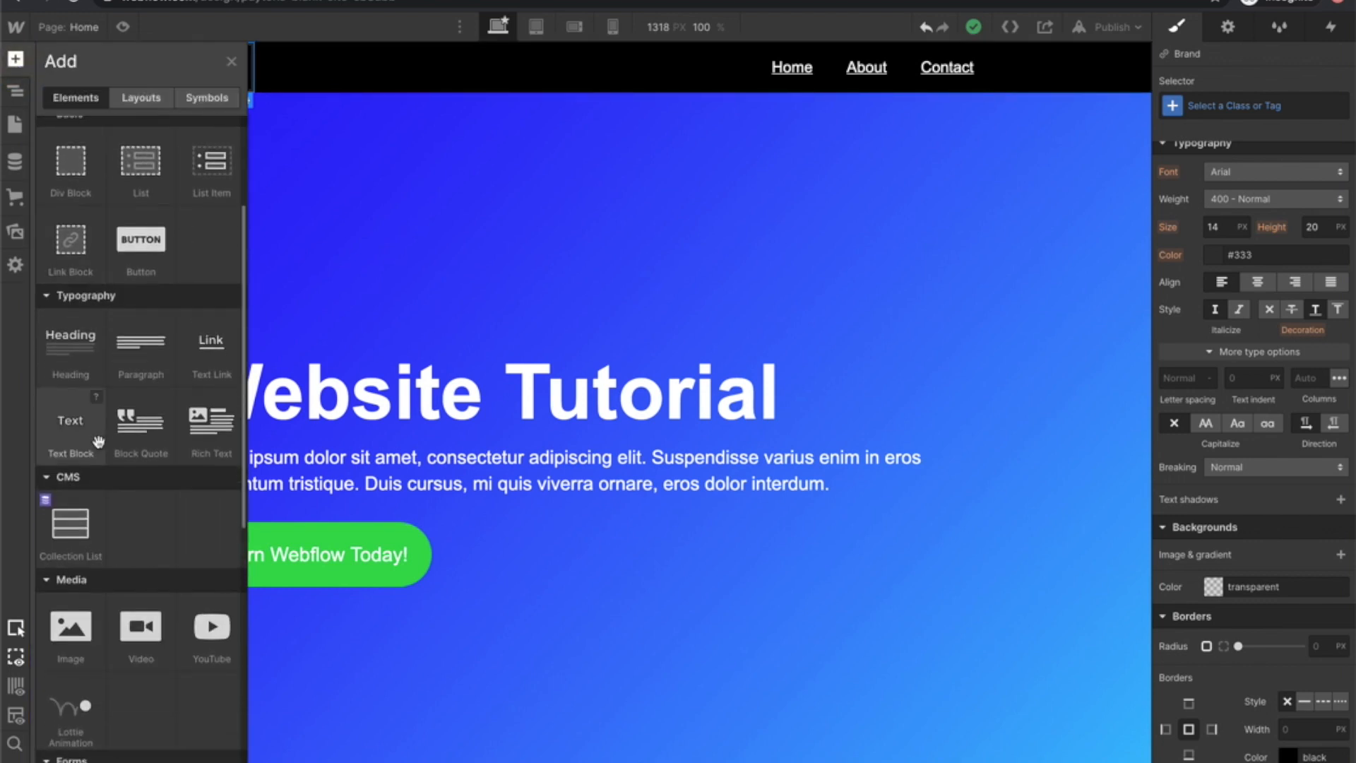
{"action": "left_click_drag", "start_coordinate": [68, 629], "coordinate": [235, 84]}
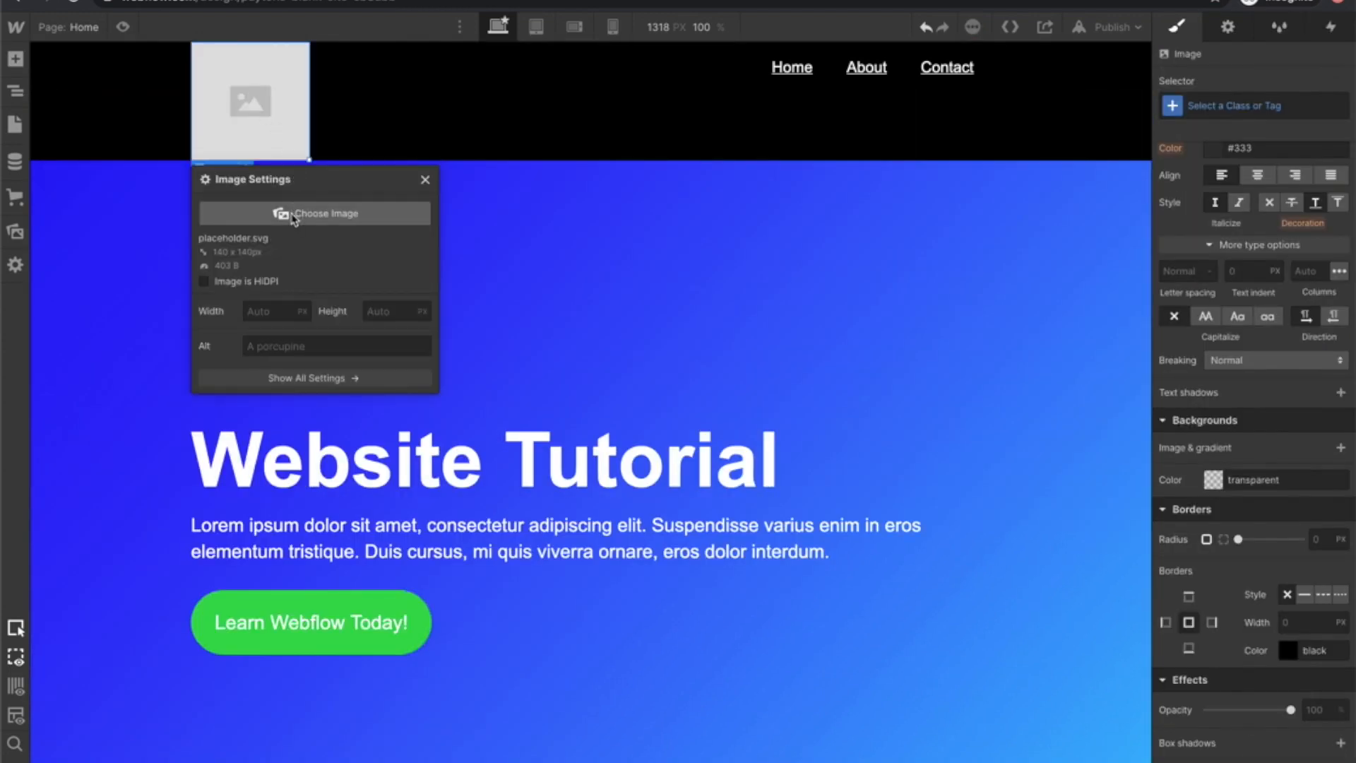
Upload client.png from the Desktop as the navbar logo and scale it down to about 139 px wide.
{"action": "left_click", "coordinate": [295, 215]}
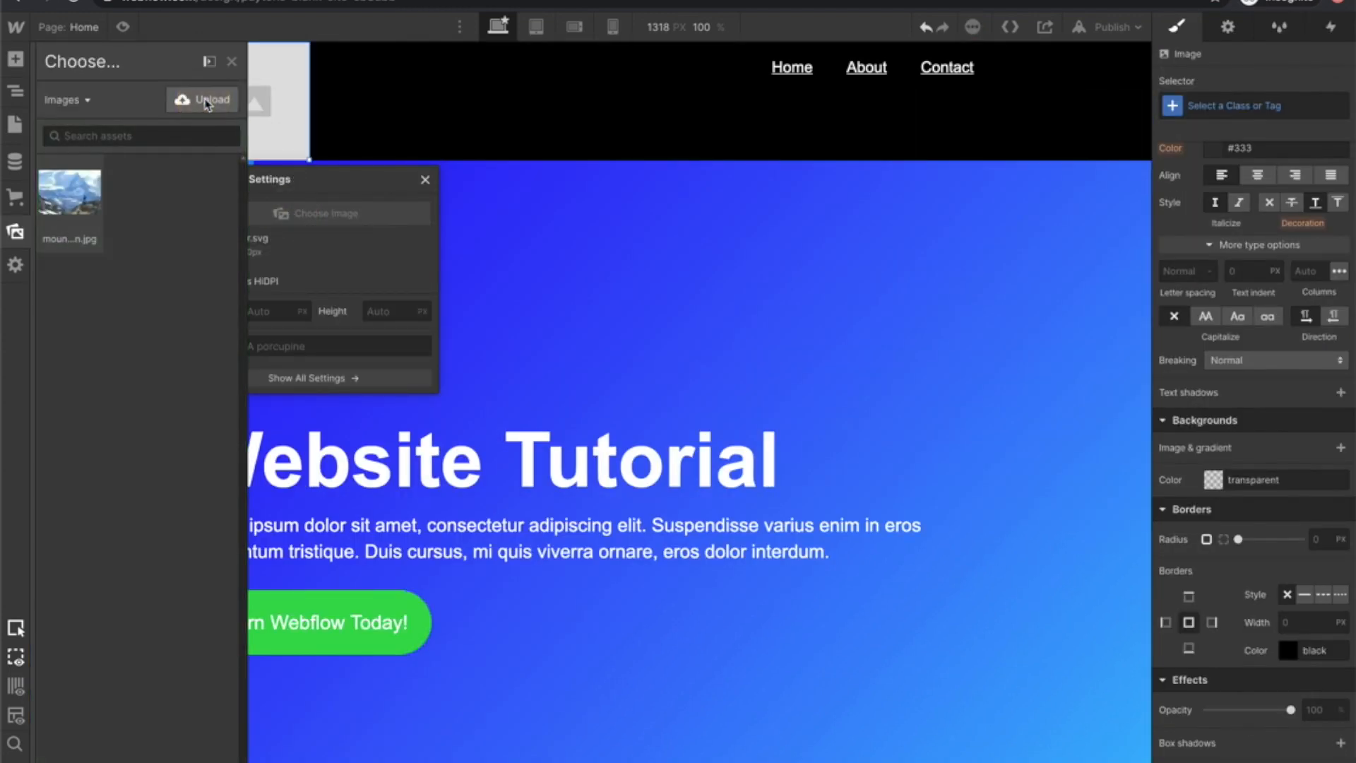
{"action": "left_click", "coordinate": [206, 104]}
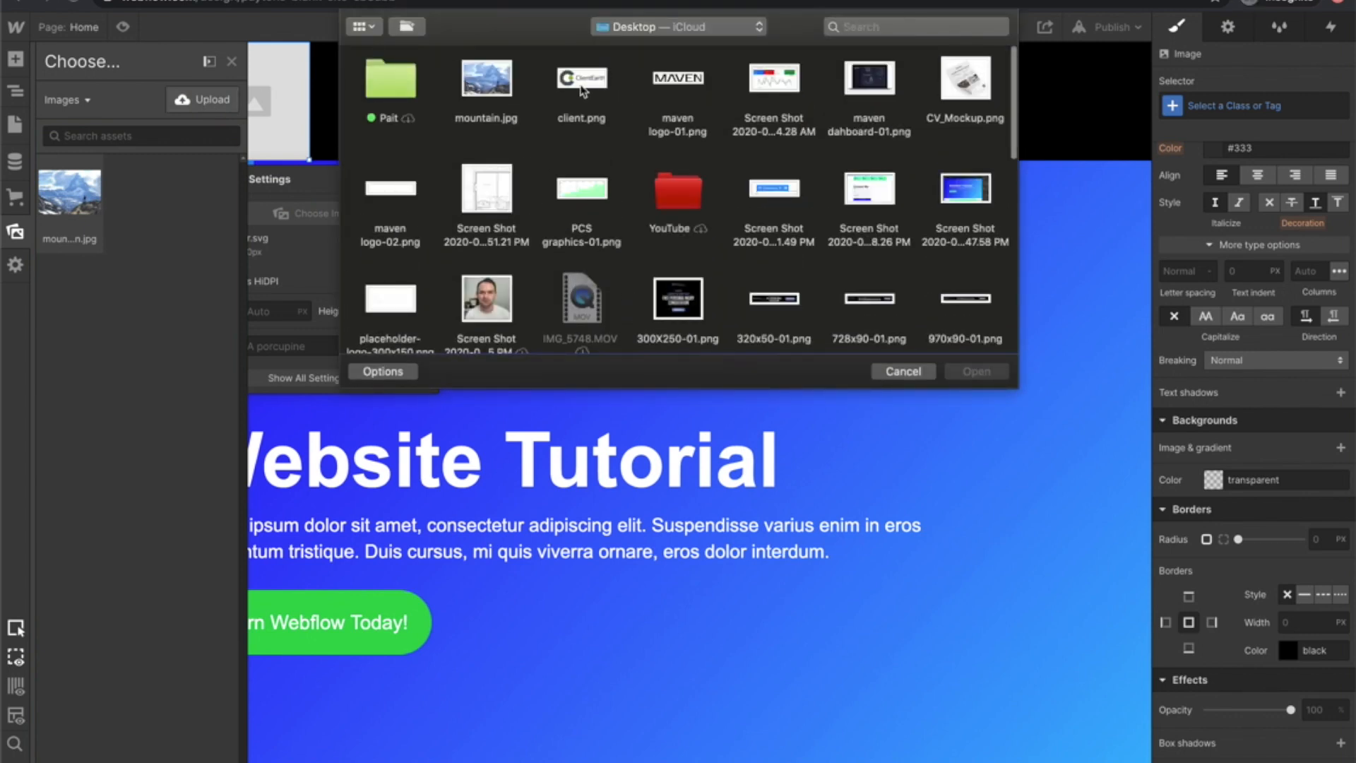
{"action": "double_click", "coordinate": [581, 86]}
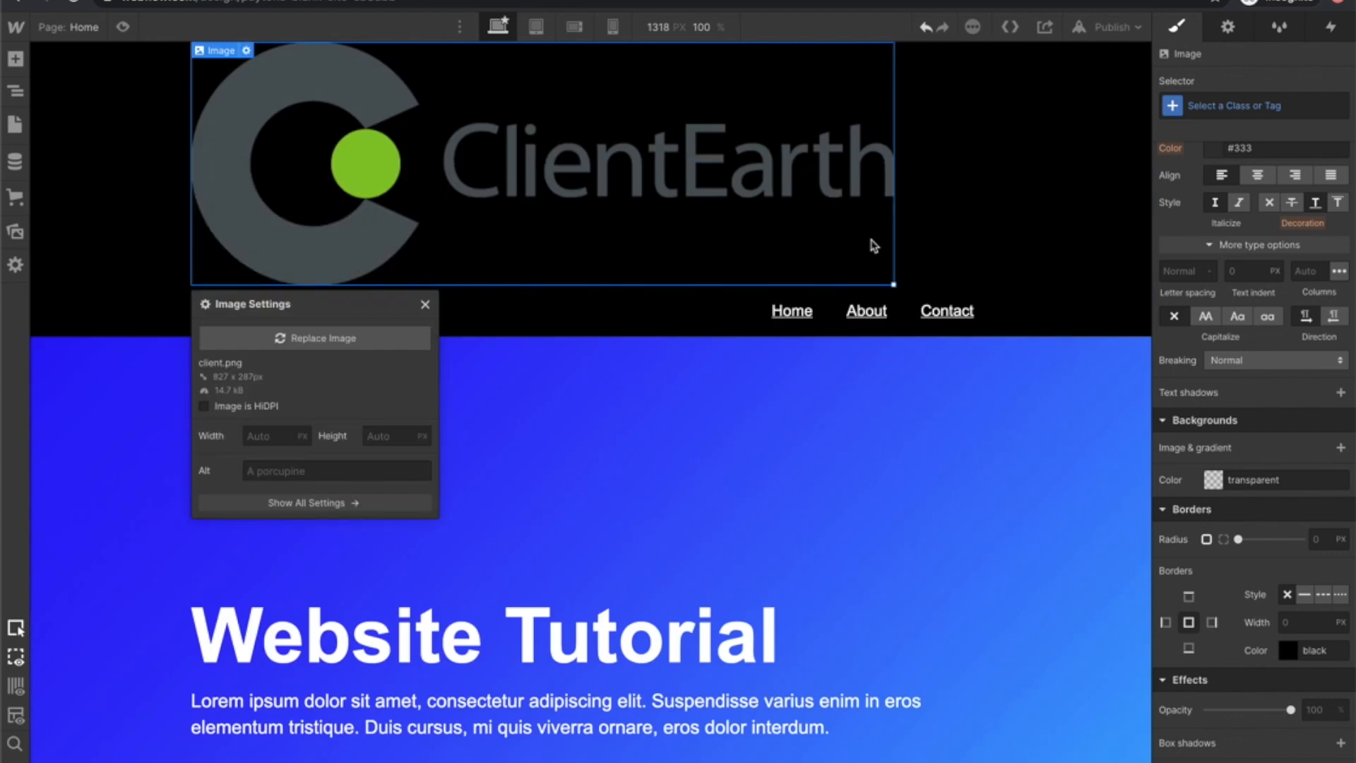
{"action": "left_click_drag", "start_coordinate": [894, 283], "coordinate": [304, 91]}
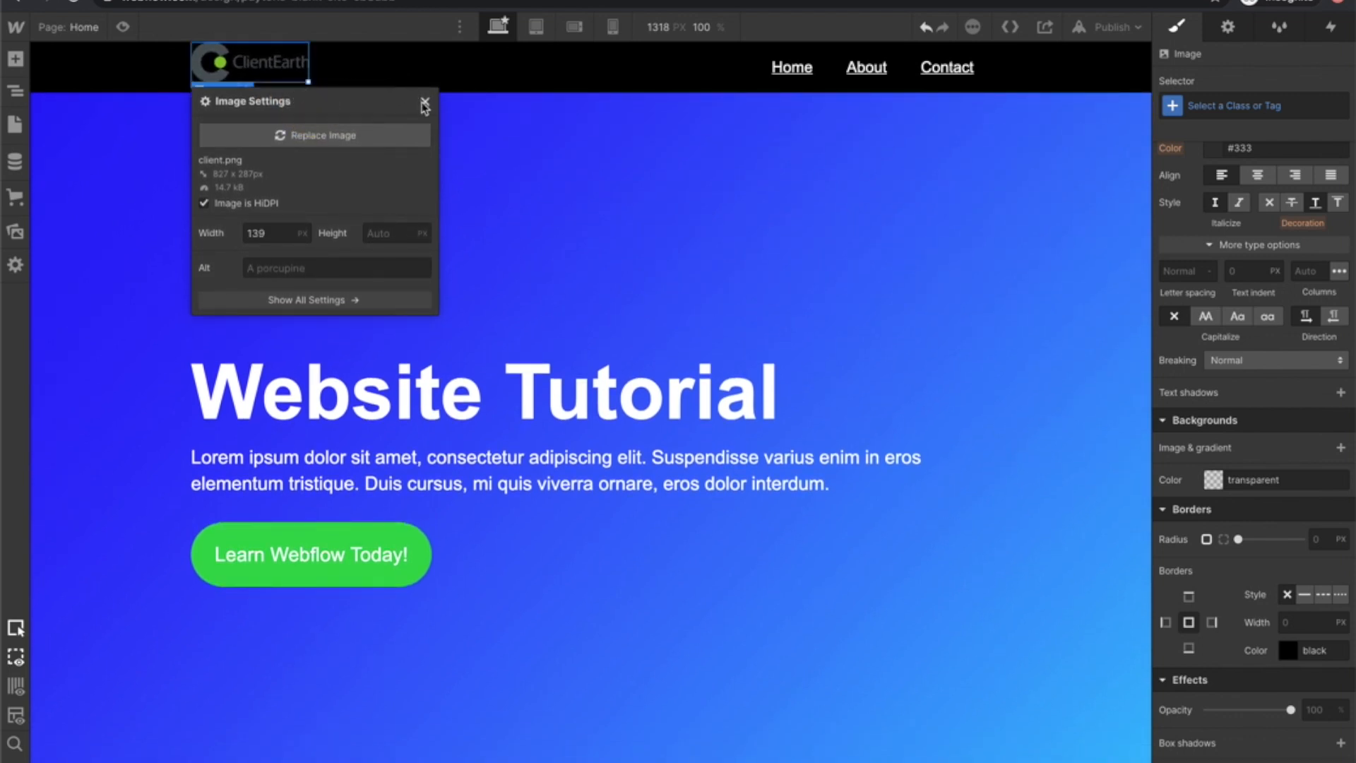
{"action": "left_click", "coordinate": [425, 102]}
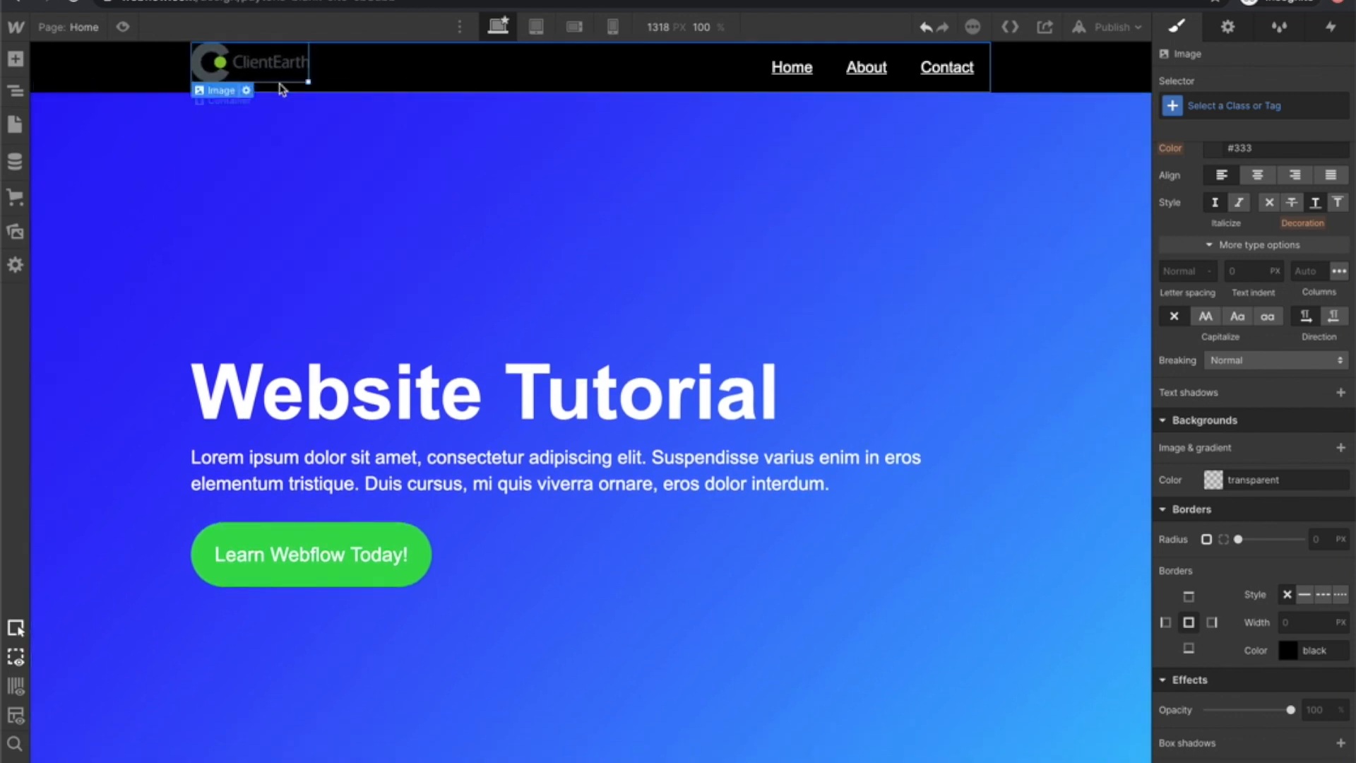
Set the height of the Brand block around the logo to 60 px.
{"action": "left_click", "coordinate": [221, 111]}
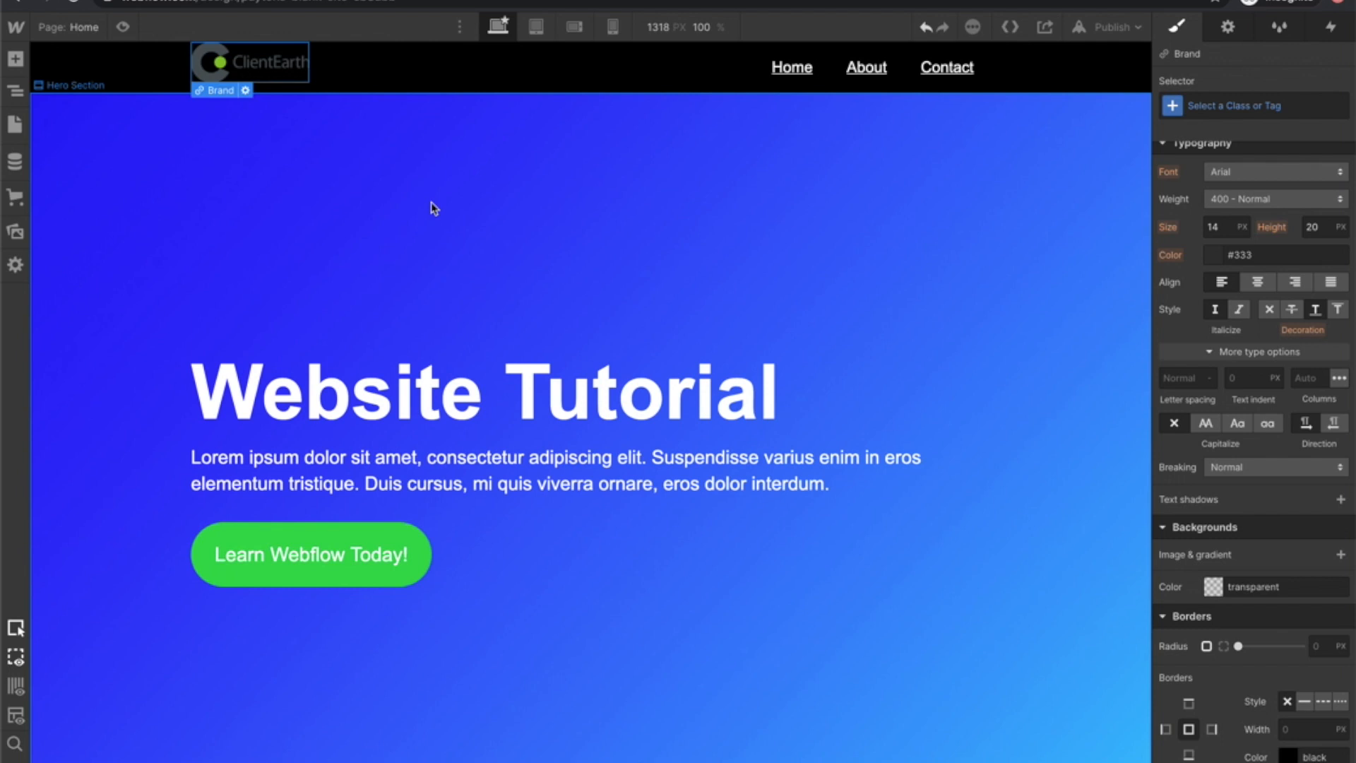
{"action": "scroll", "coordinate": [1240, 271], "scroll_direction": "up", "scroll_amount": 7}
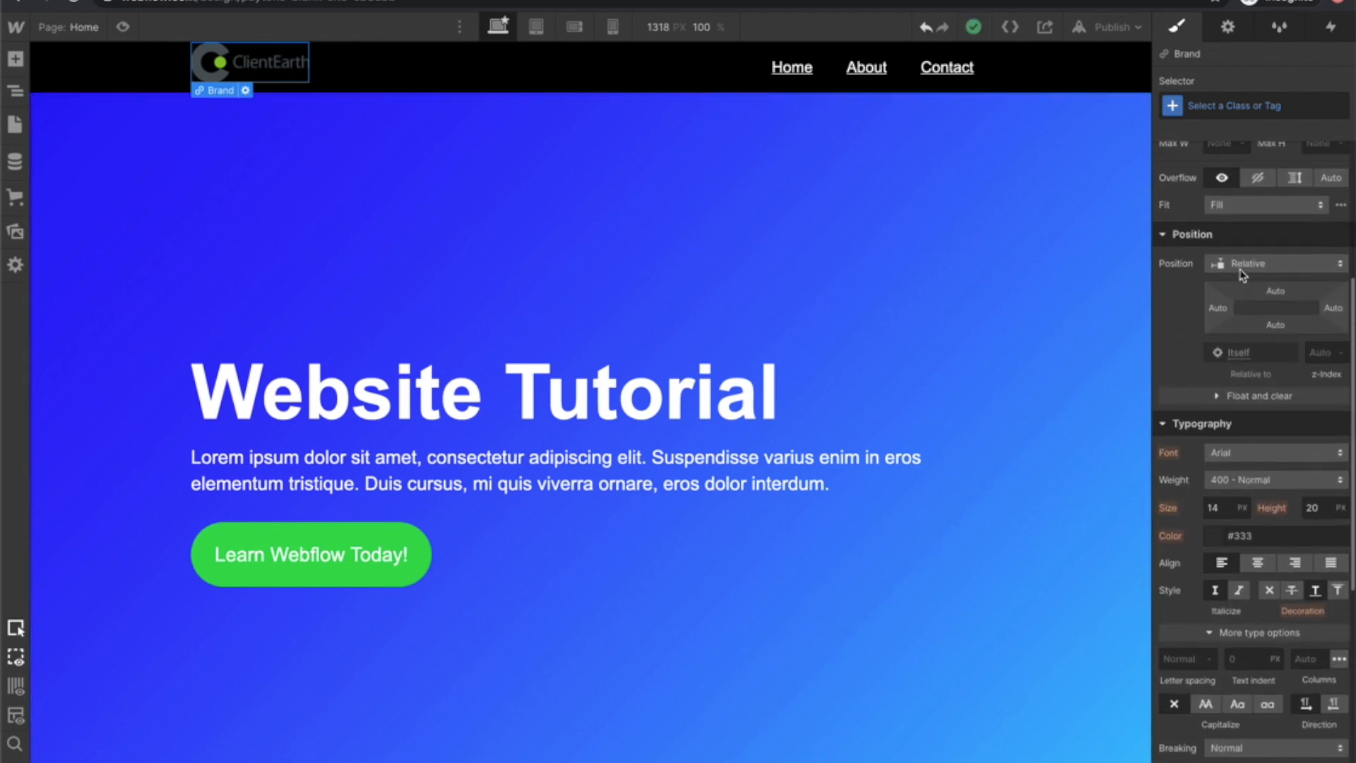
{"action": "scroll", "coordinate": [1239, 270], "scroll_direction": "up", "scroll_amount": 2}
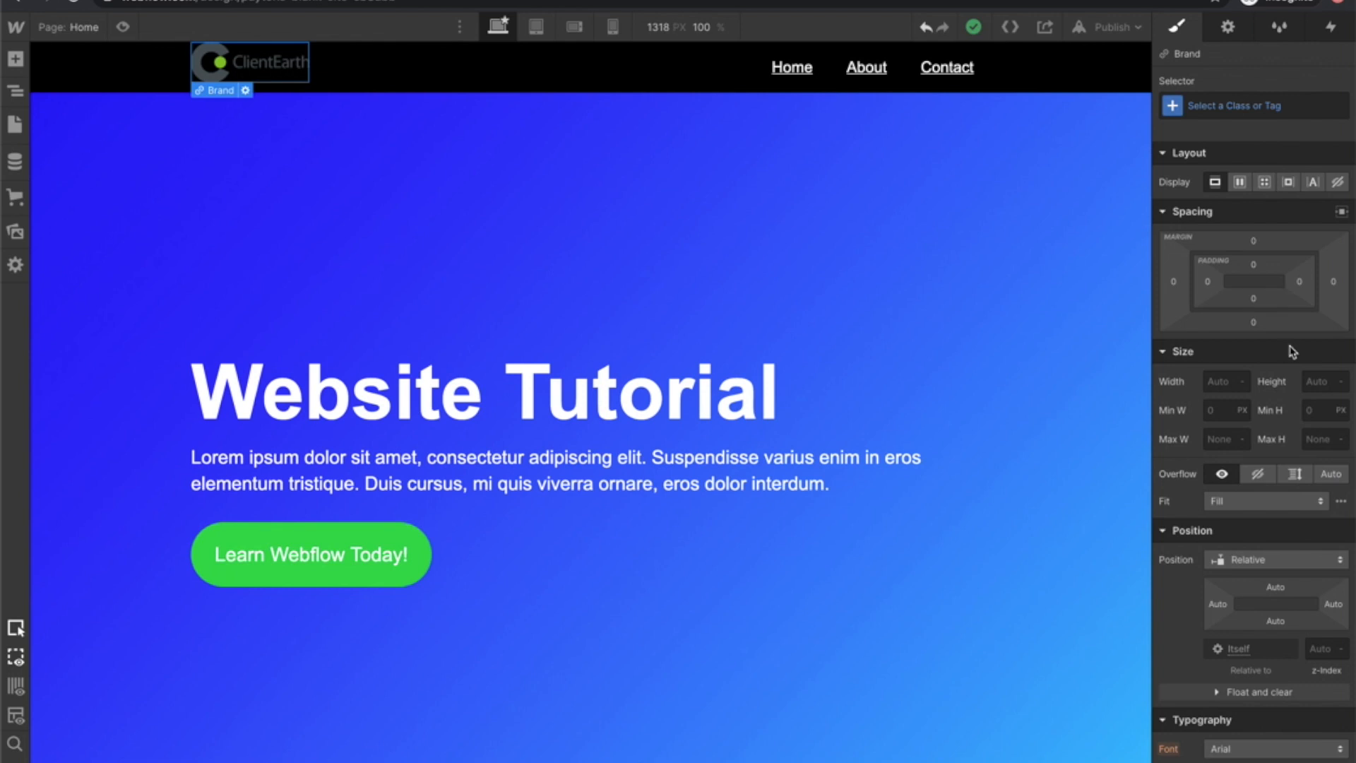
{"action": "left_click", "coordinate": [1315, 381]}
{"action": "type", "text": "60px"}
{"action": "key", "text": "Return"}
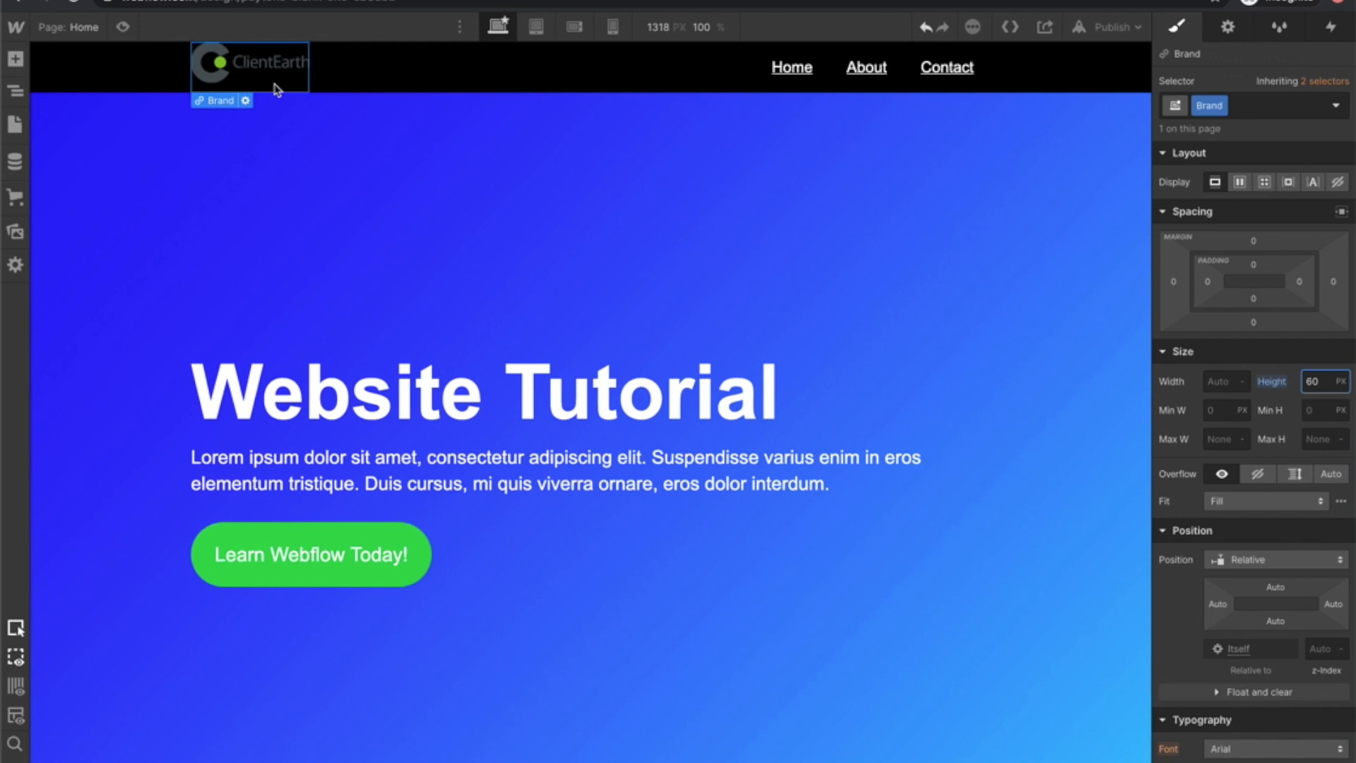
Change the Brand block to a horizontal flex layout and align the logo to its vertical centre.
{"action": "left_click", "coordinate": [1239, 182]}
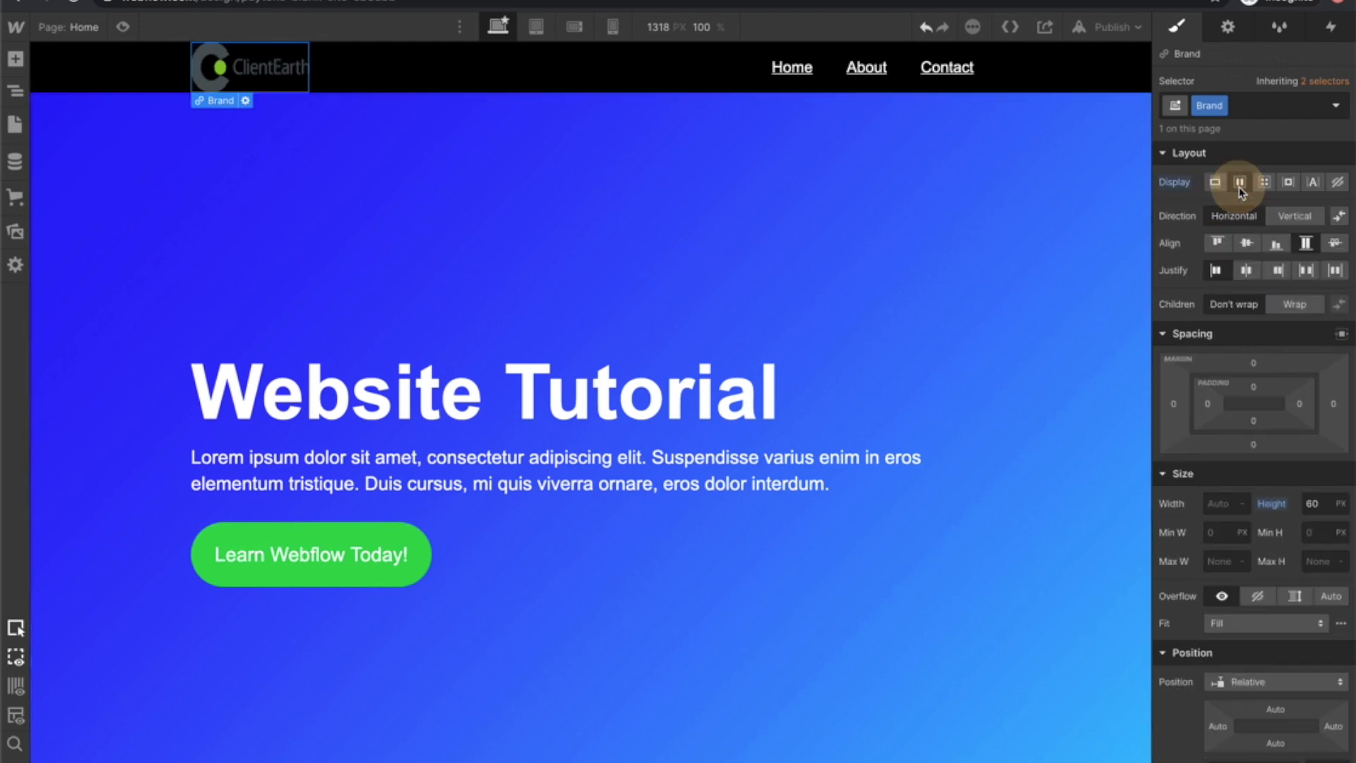
{"action": "left_click", "coordinate": [1248, 243]}
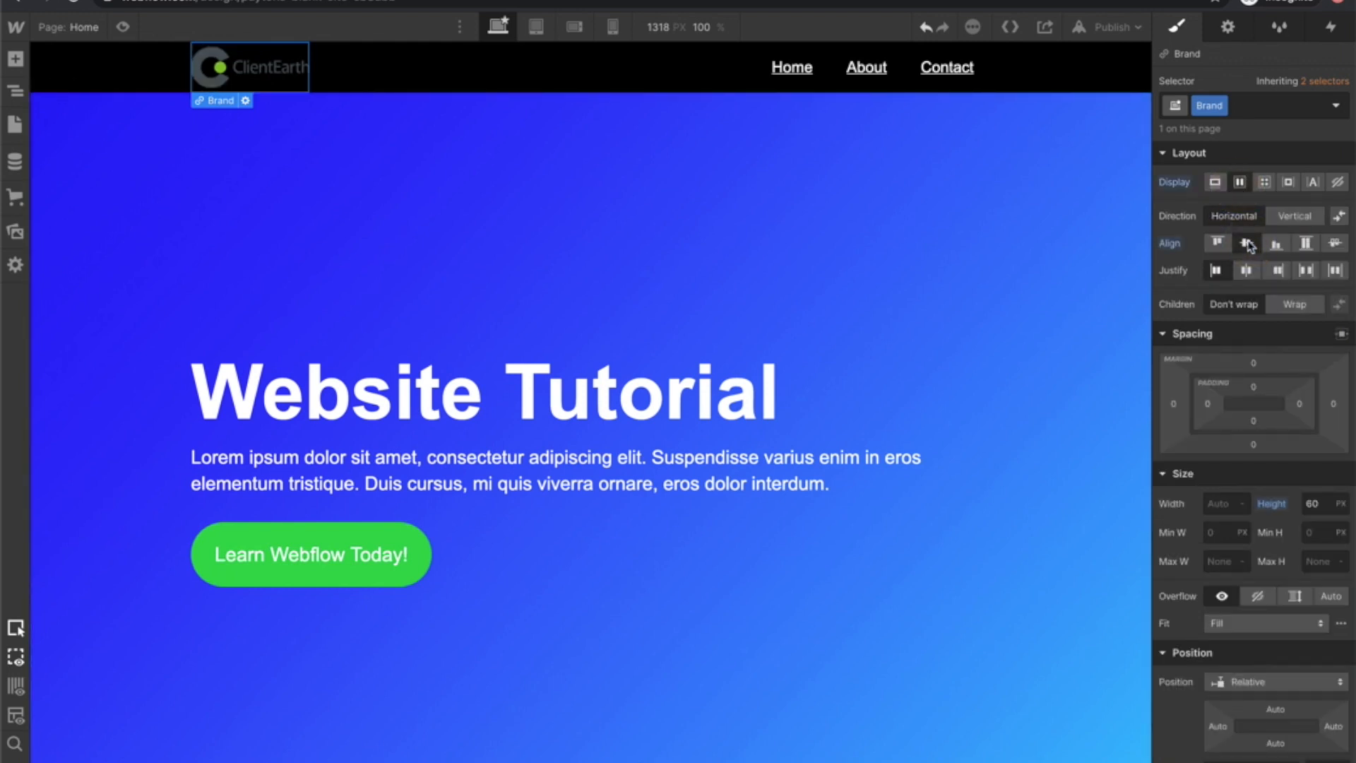
{"action": "left_click", "coordinate": [435, 173]}
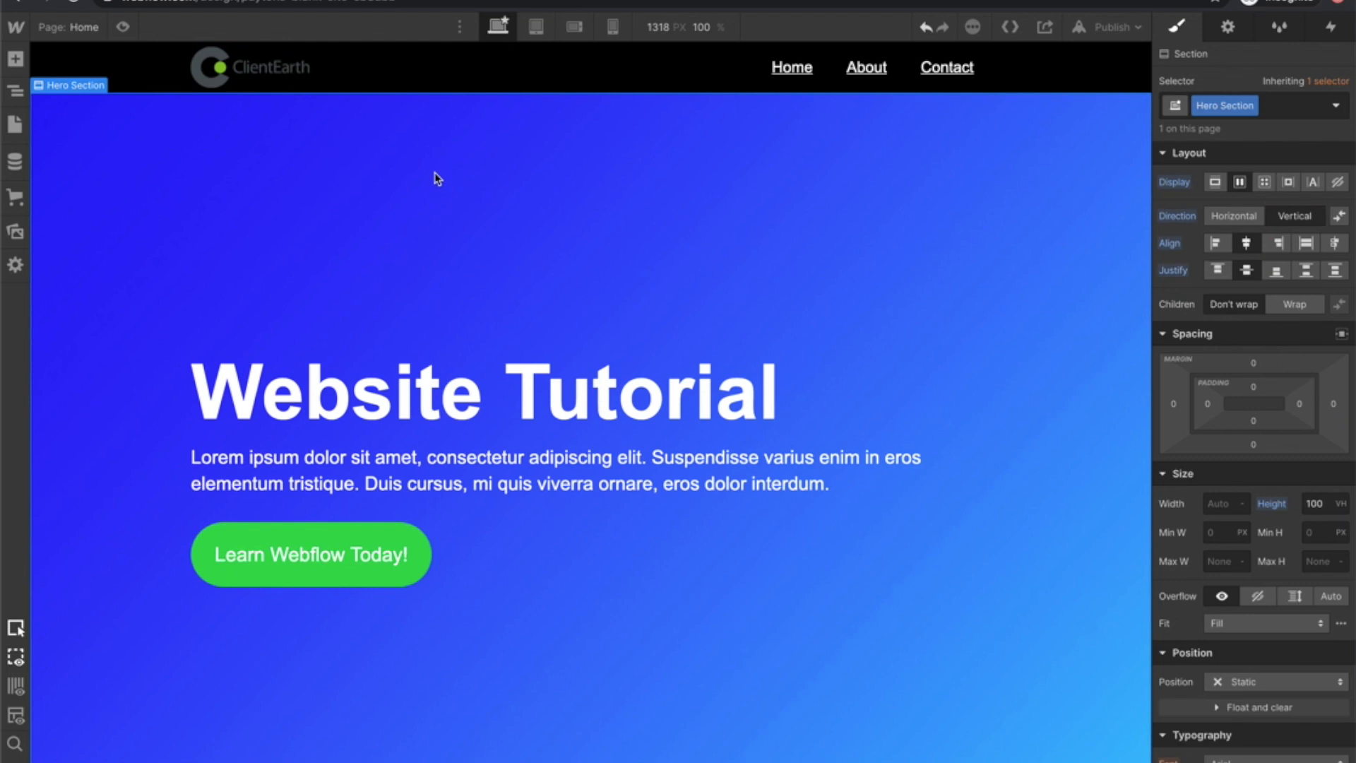
Apply an Invert filter at 100% to the logo image in the navbar.
{"action": "left_click", "coordinate": [263, 68]}
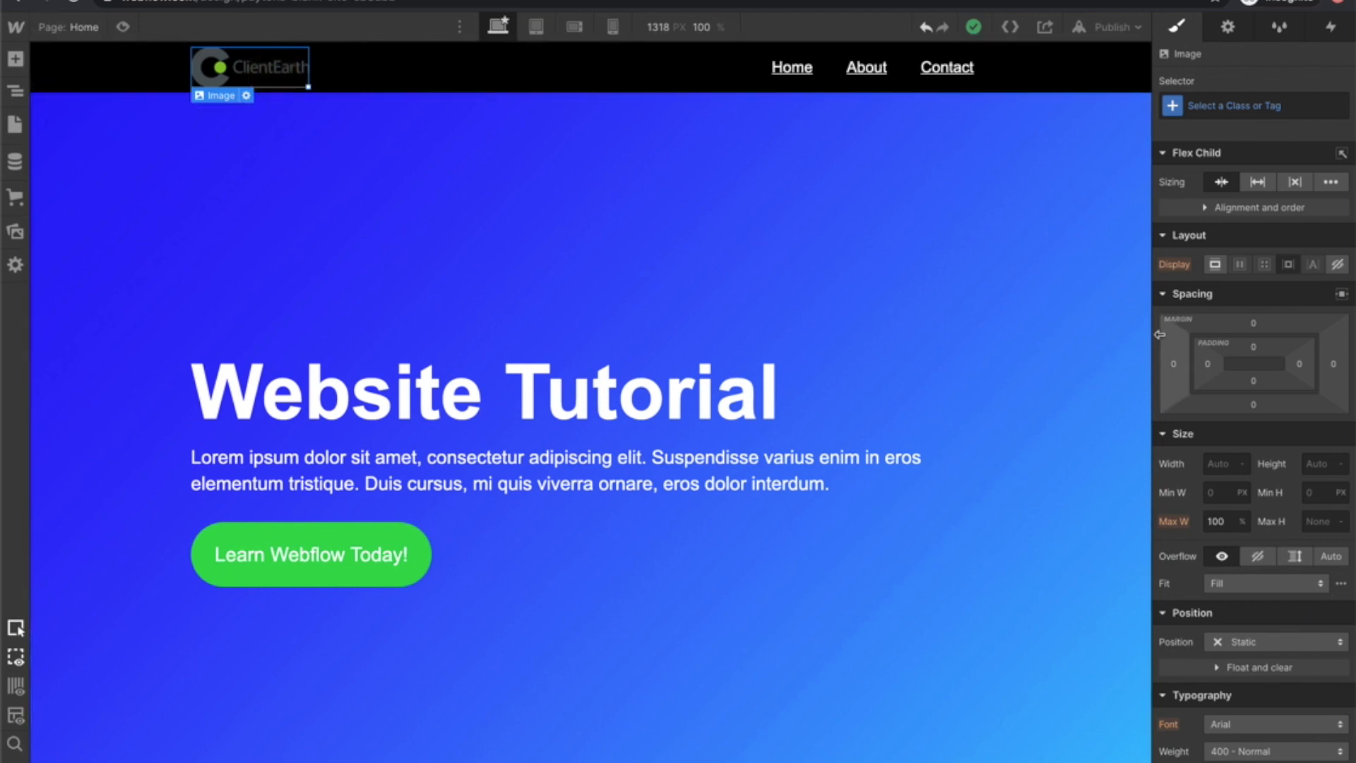
{"action": "scroll", "coordinate": [1228, 487], "scroll_direction": "down", "scroll_amount": 10}
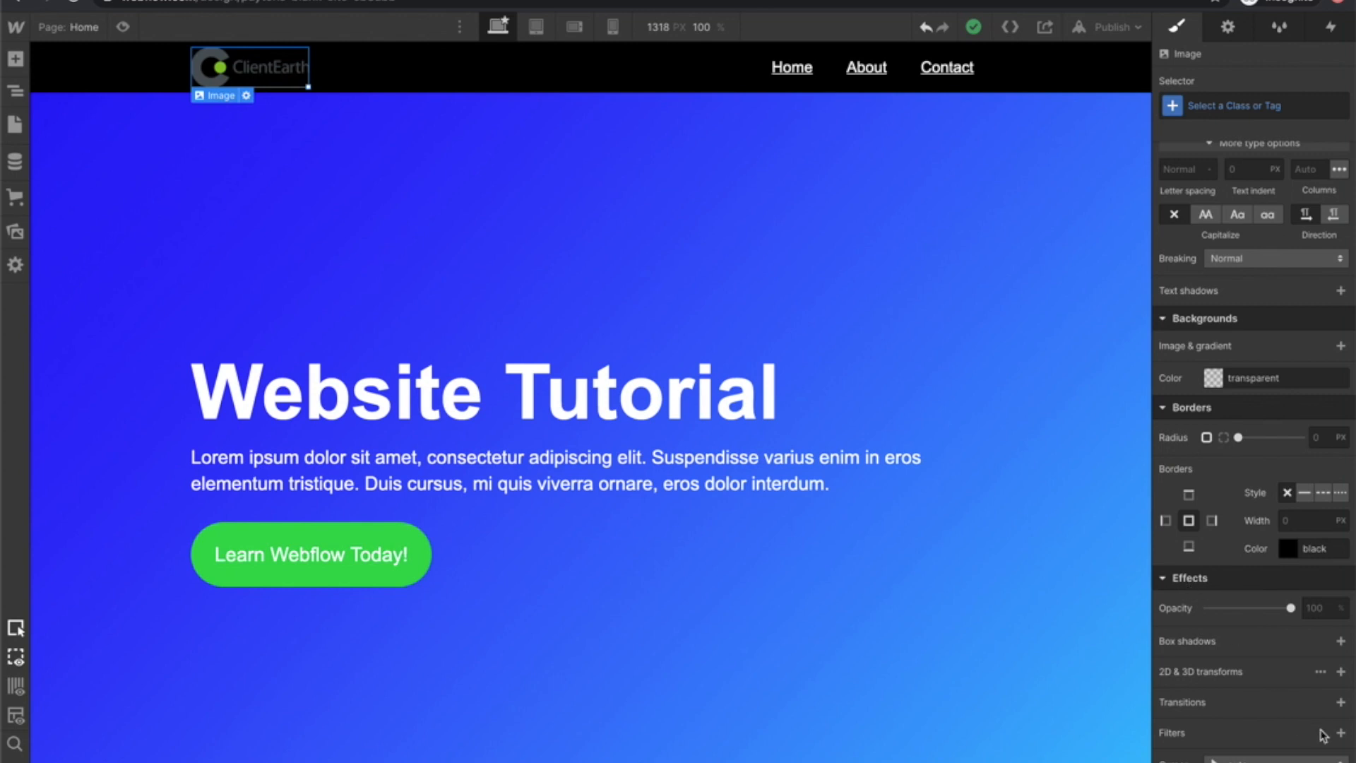
{"action": "left_click", "coordinate": [1342, 736]}
{"action": "left_click", "coordinate": [1259, 692]}
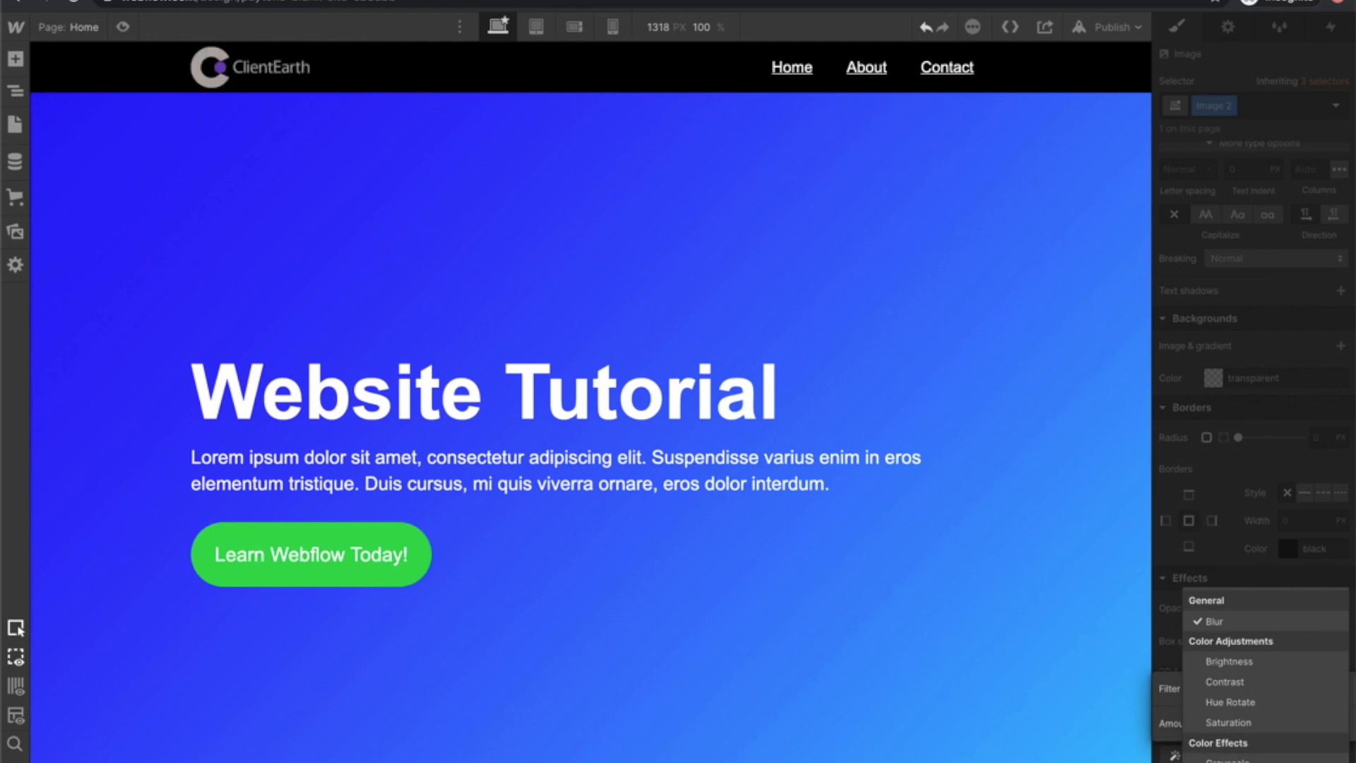
{"action": "left_click", "coordinate": [1240, 759]}
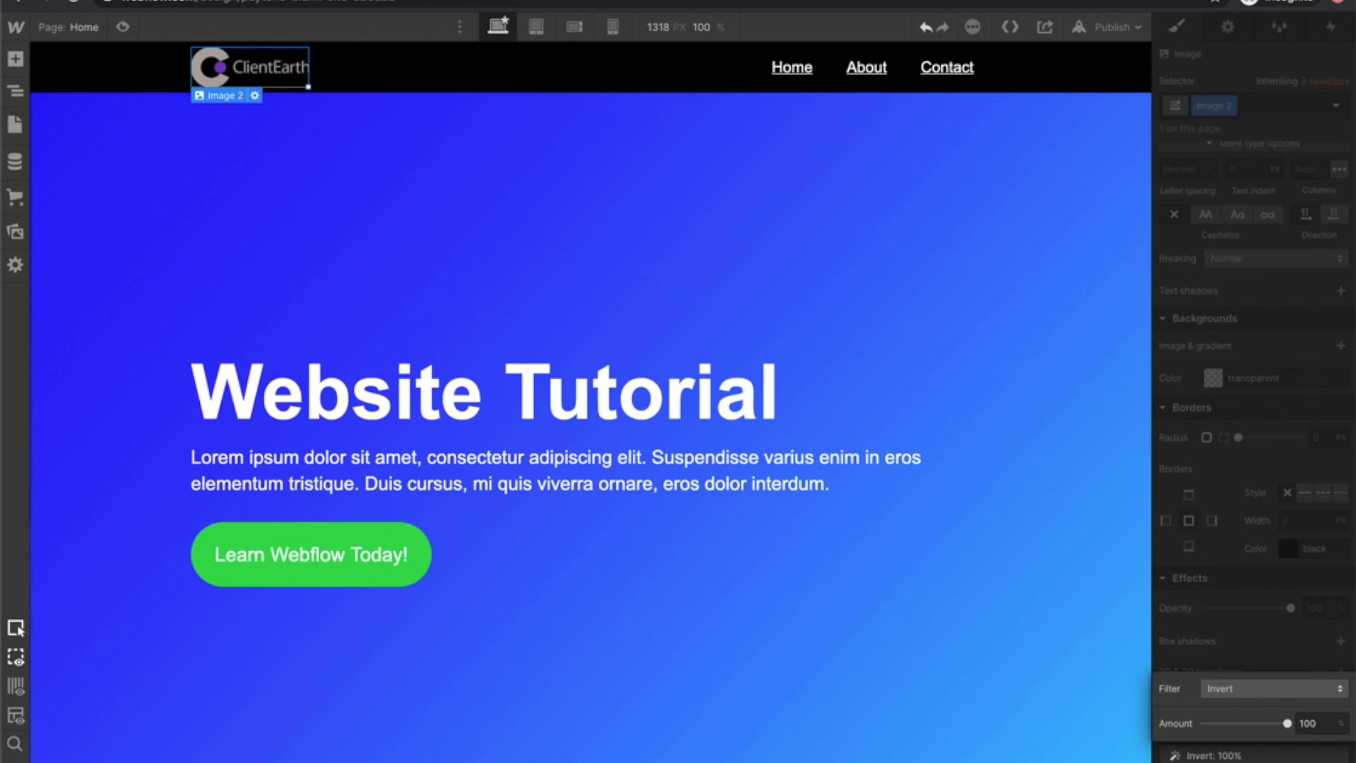
{"action": "left_click", "coordinate": [1243, 626]}
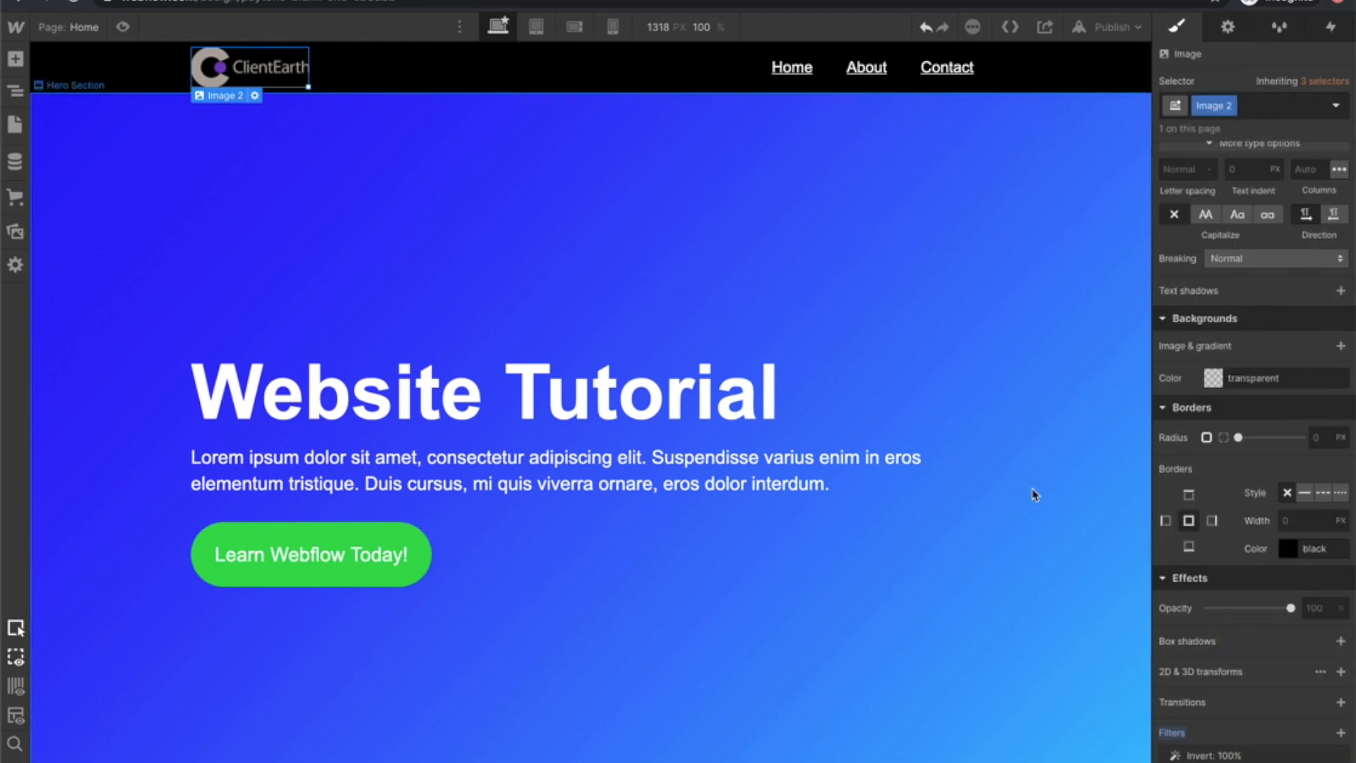
Set the height of the Hero Section to 90 VH.
{"action": "left_click", "coordinate": [966, 287]}
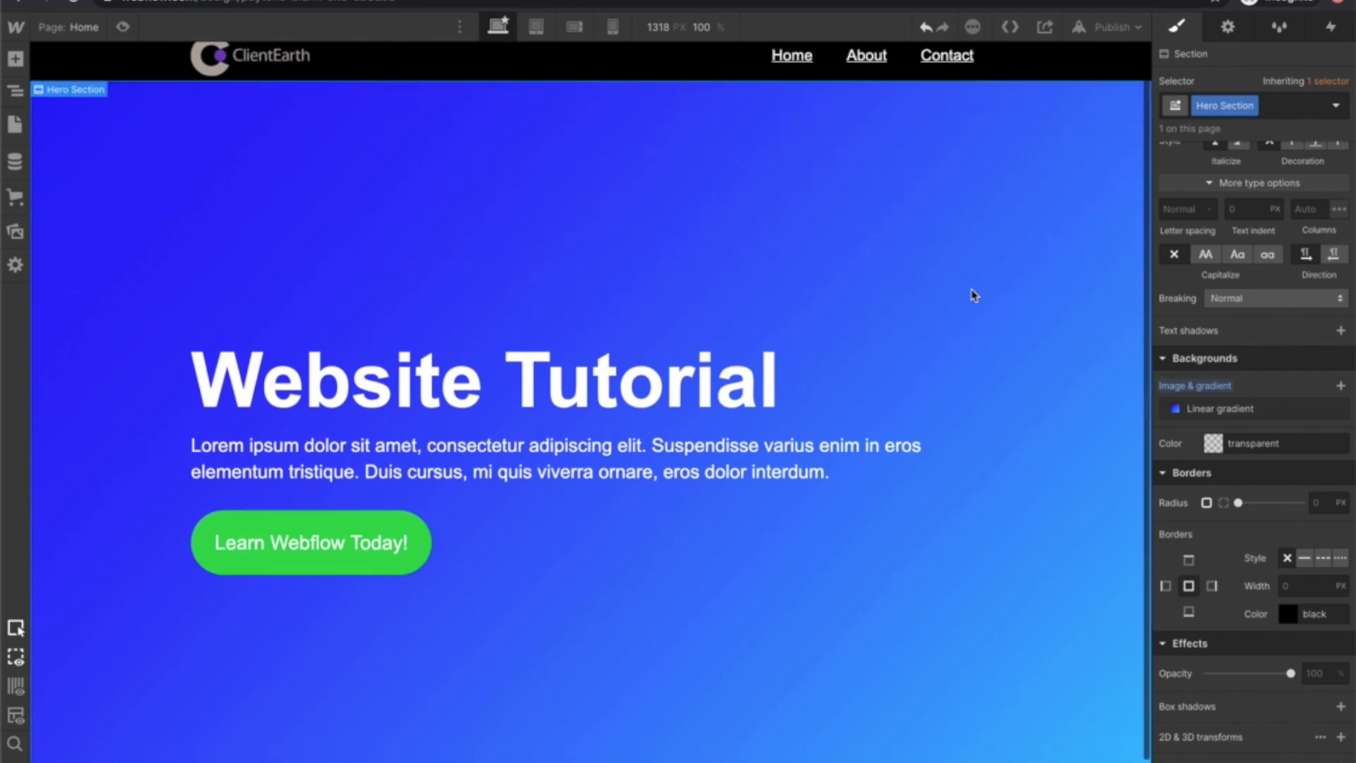
{"action": "left_click", "coordinate": [985, 200]}
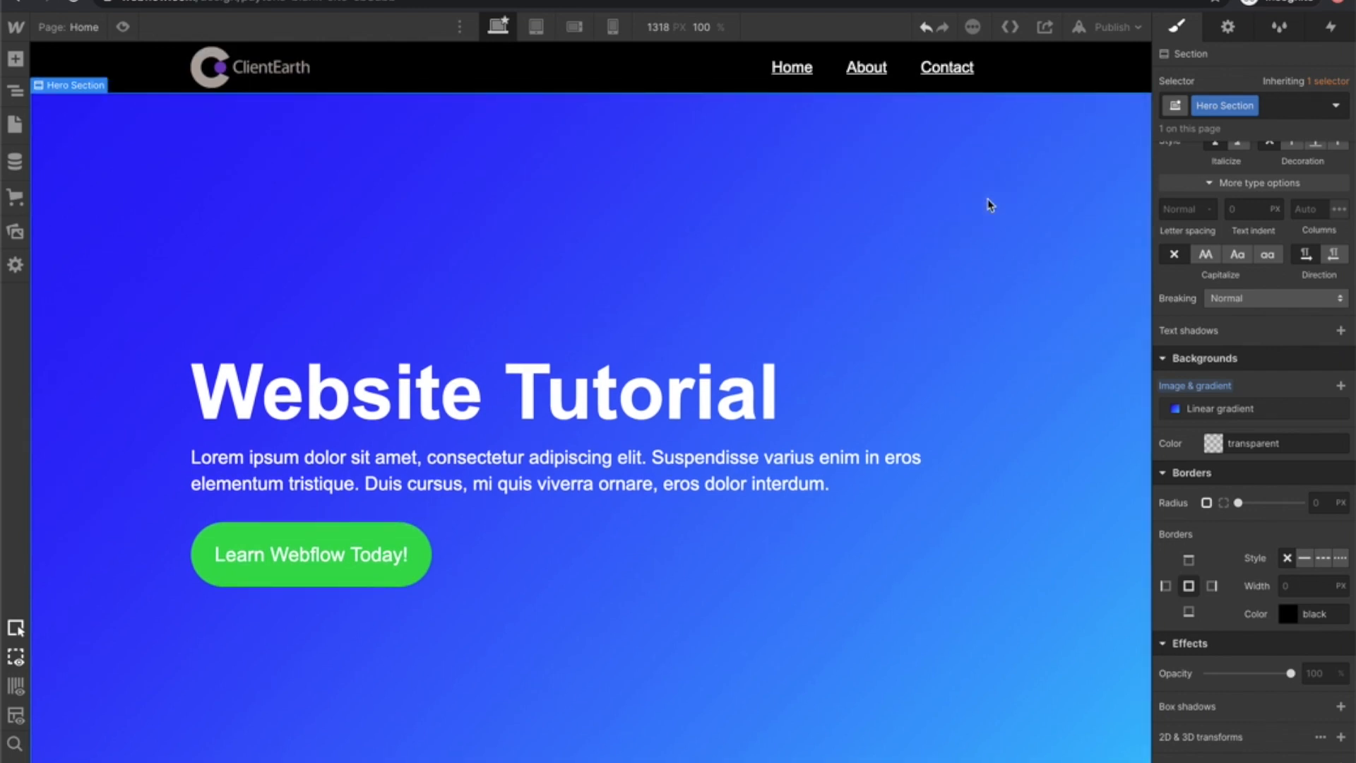
{"action": "scroll", "coordinate": [928, 396], "scroll_direction": "down", "scroll_amount": 1}
{"action": "scroll", "coordinate": [928, 397], "scroll_direction": "up", "scroll_amount": 1}
{"action": "scroll", "coordinate": [928, 397], "scroll_direction": "down", "scroll_amount": 1}
{"action": "scroll", "coordinate": [856, 731], "scroll_direction": "up", "scroll_amount": 1}
{"action": "scroll", "coordinate": [856, 731], "scroll_direction": "down", "scroll_amount": 1}
{"action": "scroll", "coordinate": [856, 732], "scroll_direction": "up", "scroll_amount": 1}
{"action": "scroll", "coordinate": [1317, 354], "scroll_direction": "up", "scroll_amount": 10}
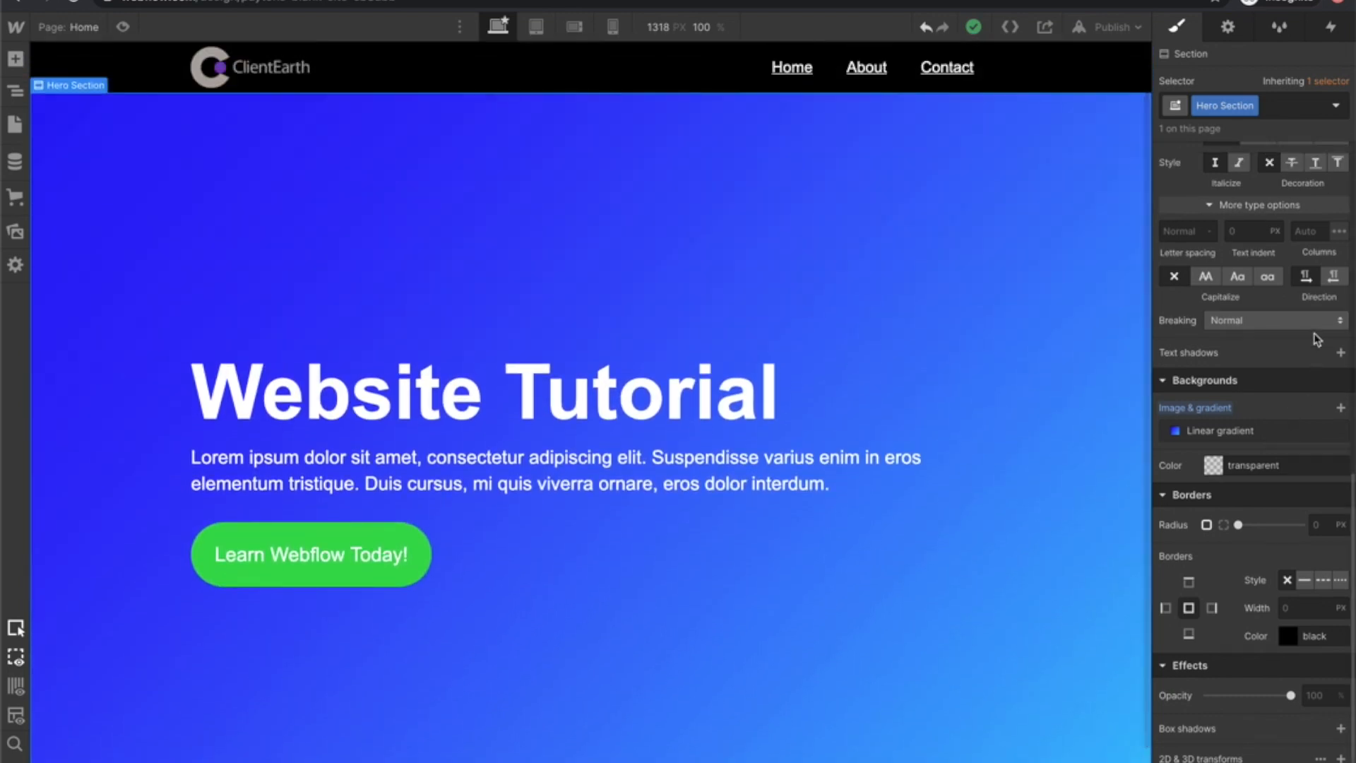
{"action": "left_click", "coordinate": [1318, 473]}
{"action": "type", "text": "90"}
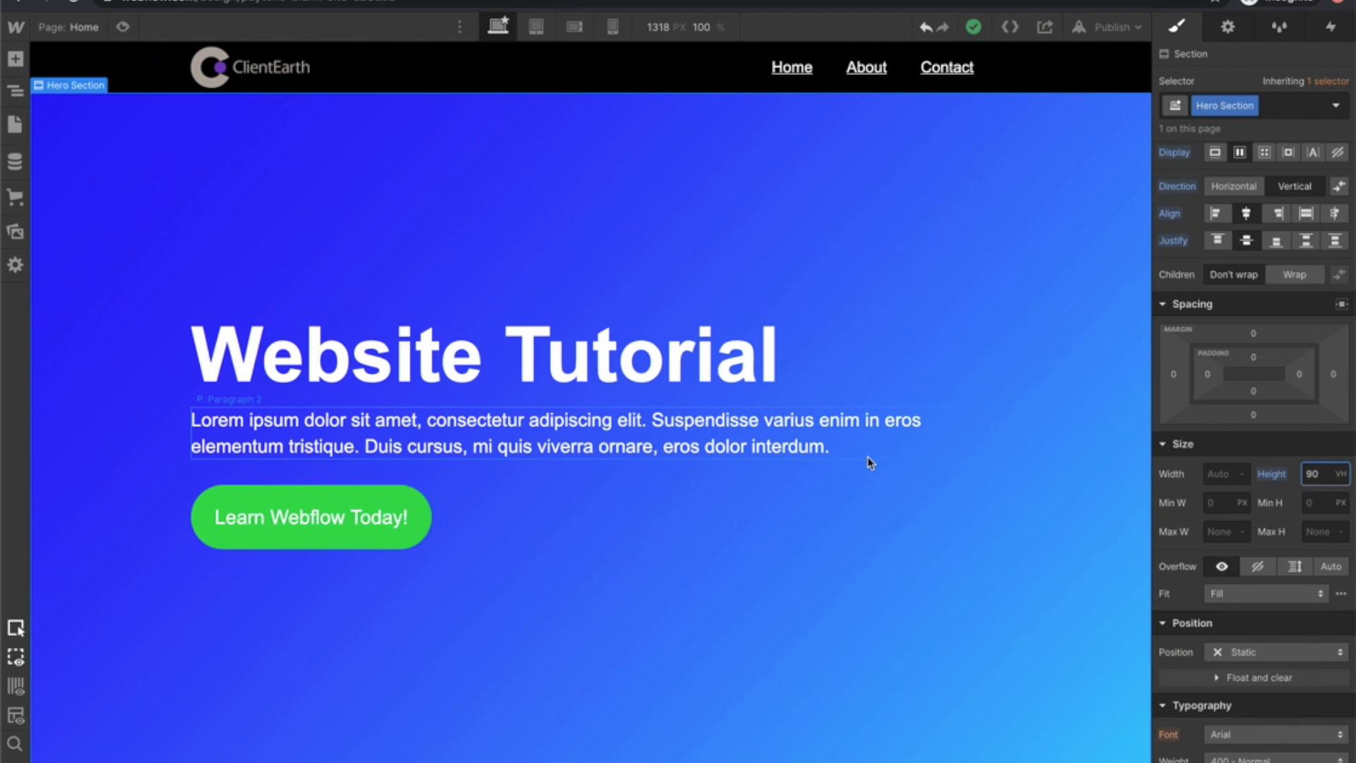
Add a new Section directly below the Hero Section and check its place in the page structure.
{"action": "left_click", "coordinate": [16, 59]}
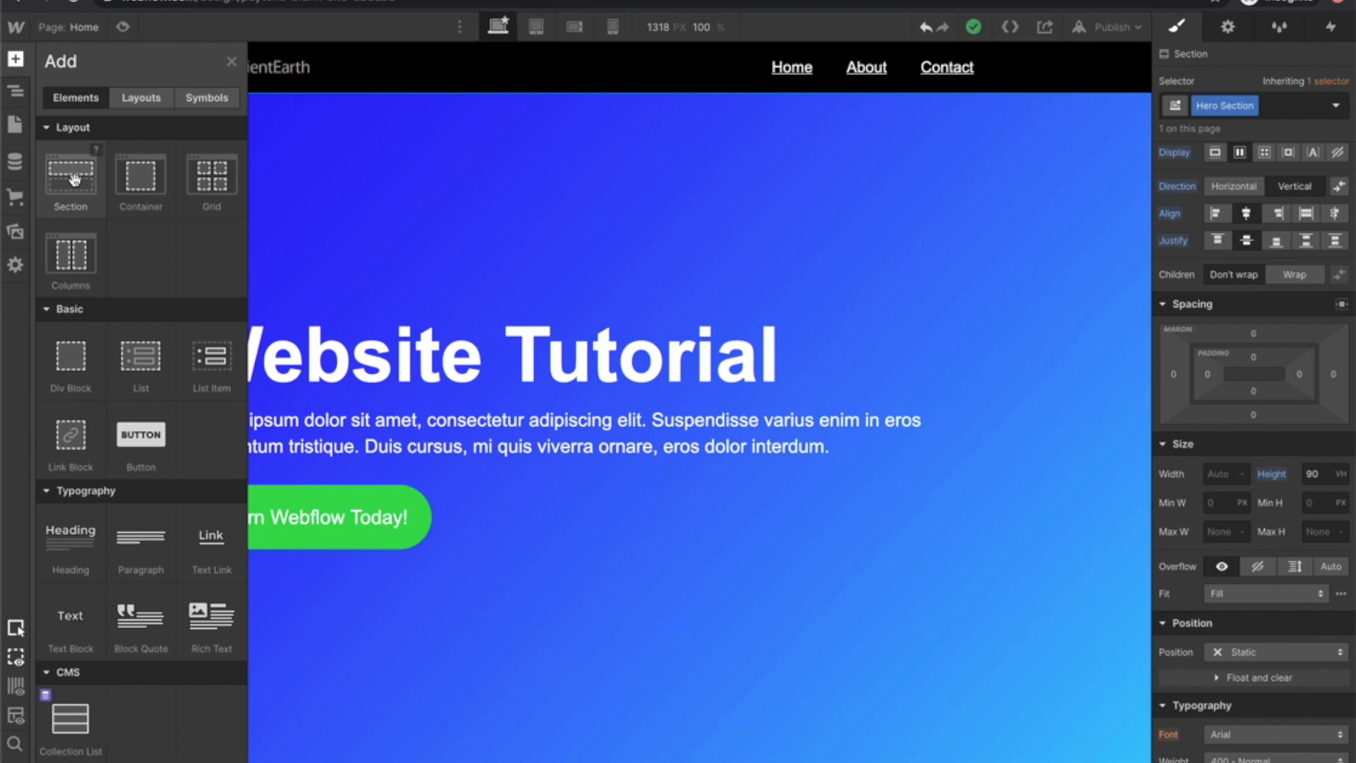
{"action": "left_click_drag", "start_coordinate": [74, 179], "coordinate": [370, 756]}
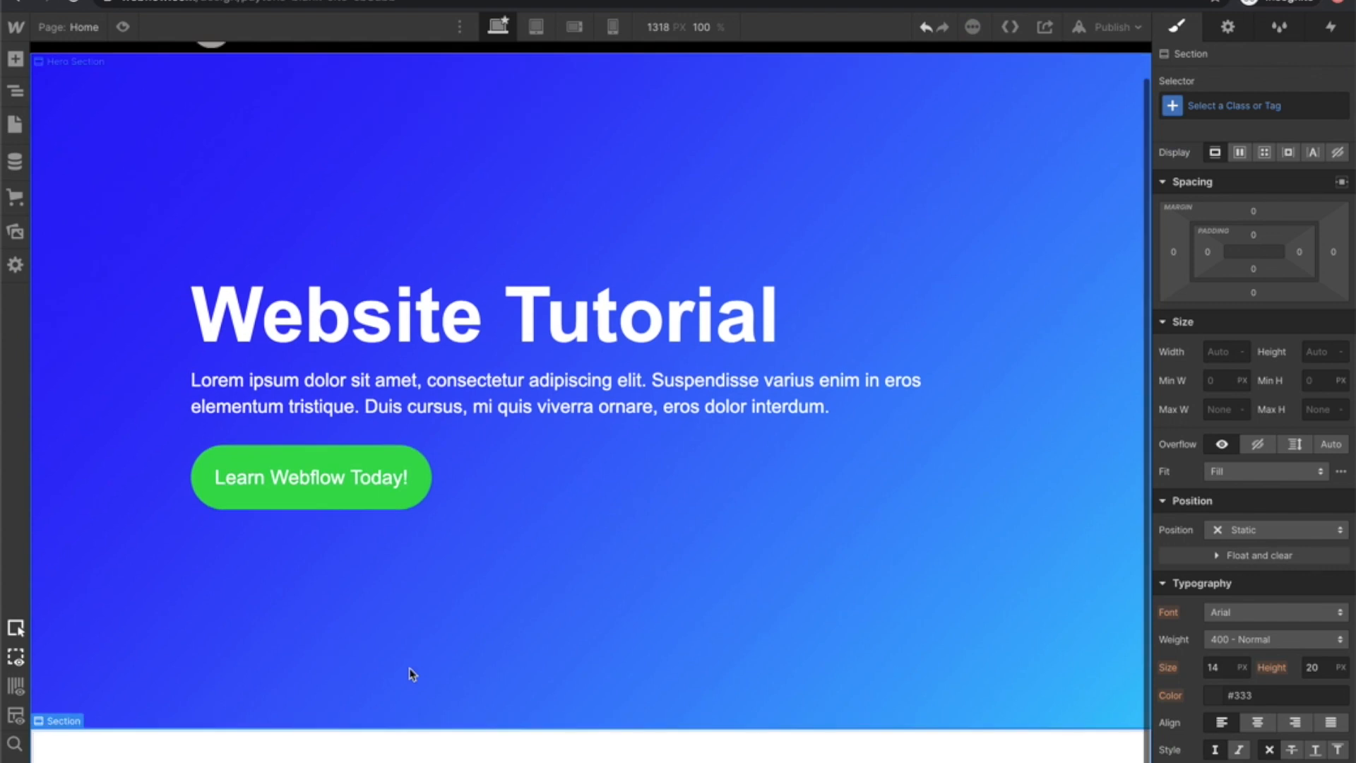
{"action": "left_click", "coordinate": [17, 92]}
{"action": "left_click", "coordinate": [176, 64]}
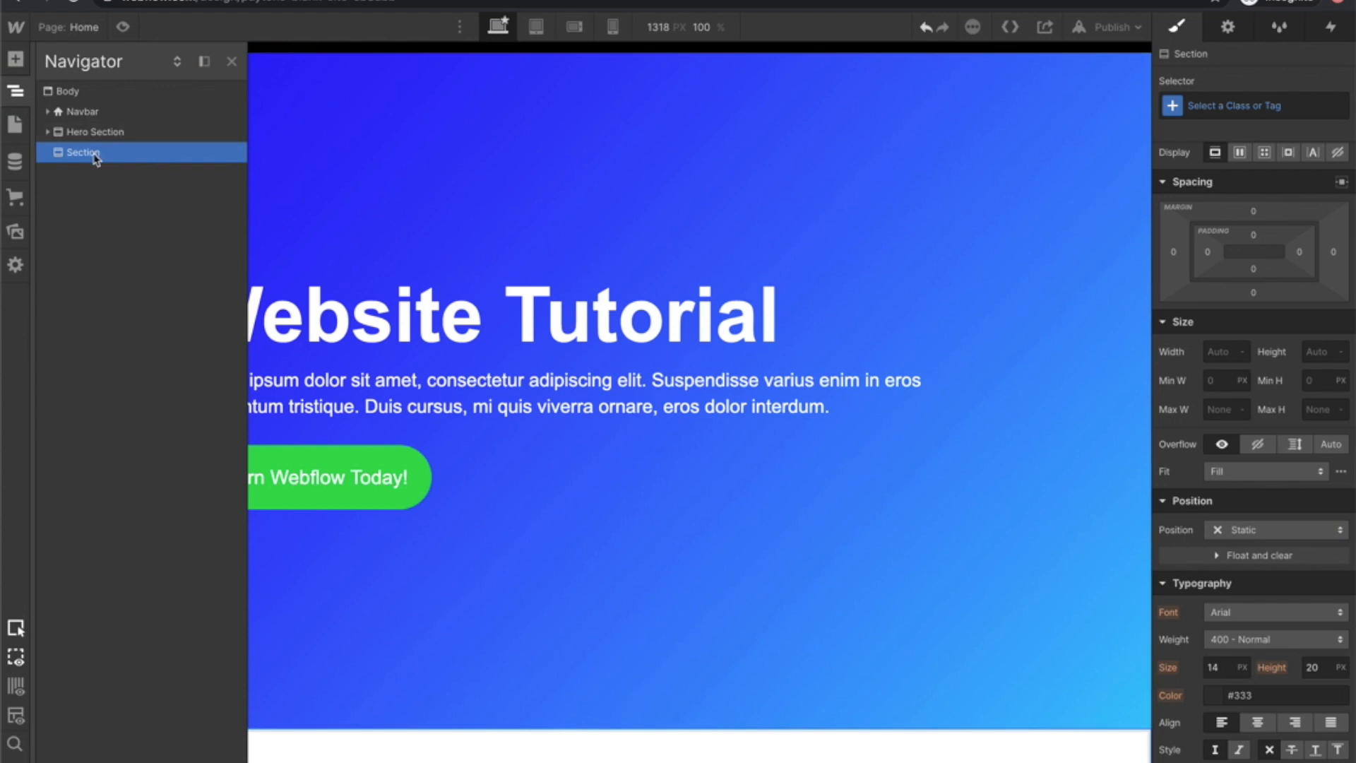
{"action": "key", "text": "z"}
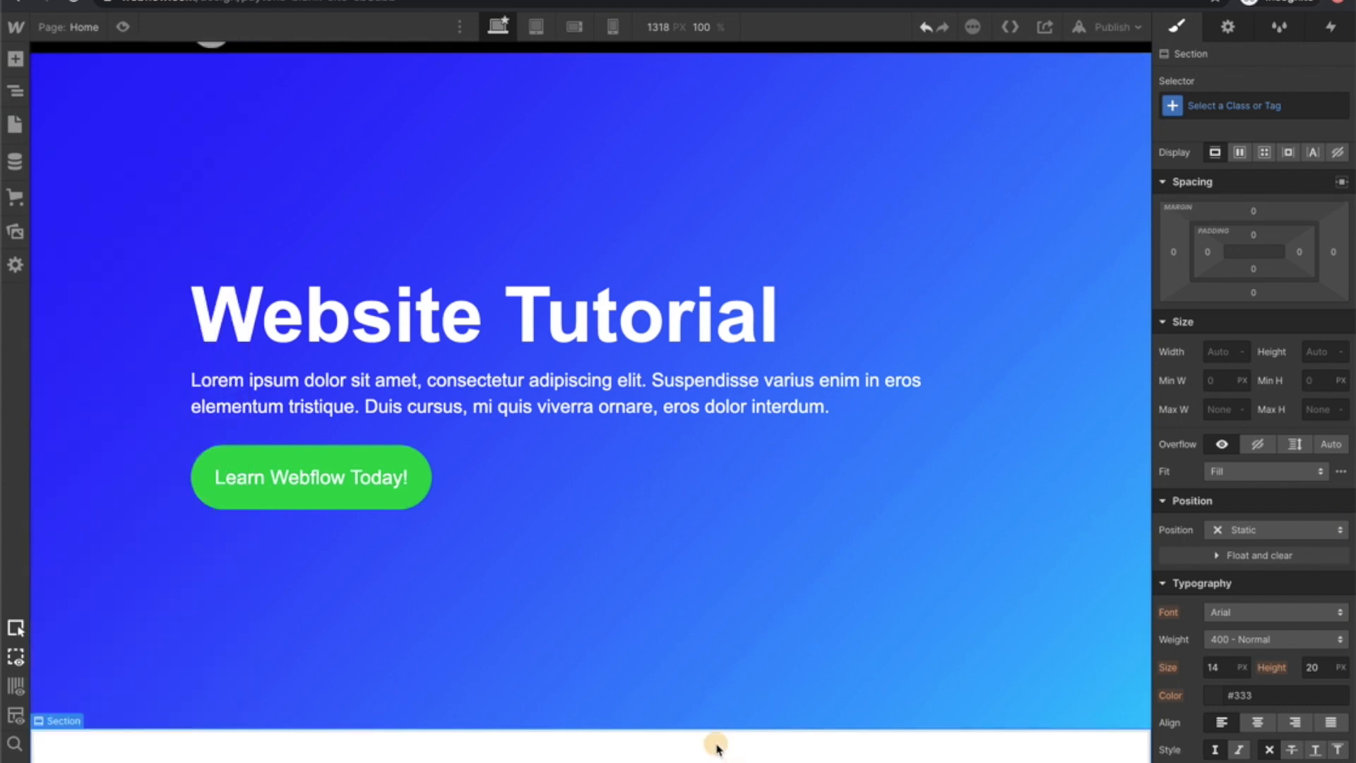
Give the new empty section the class "client logo section".
{"action": "left_click", "coordinate": [1219, 107]}
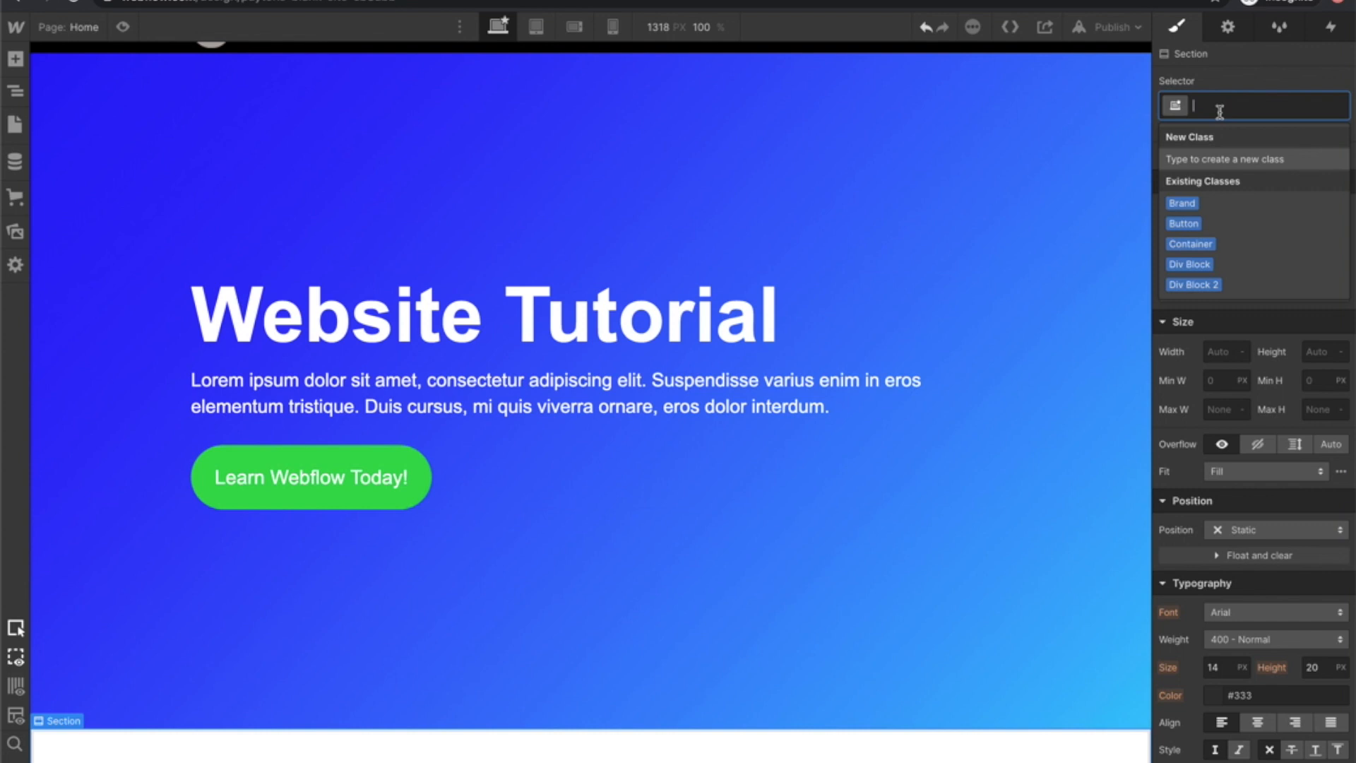
{"action": "type", "text": "client logo section"}
{"action": "key", "text": "Return"}
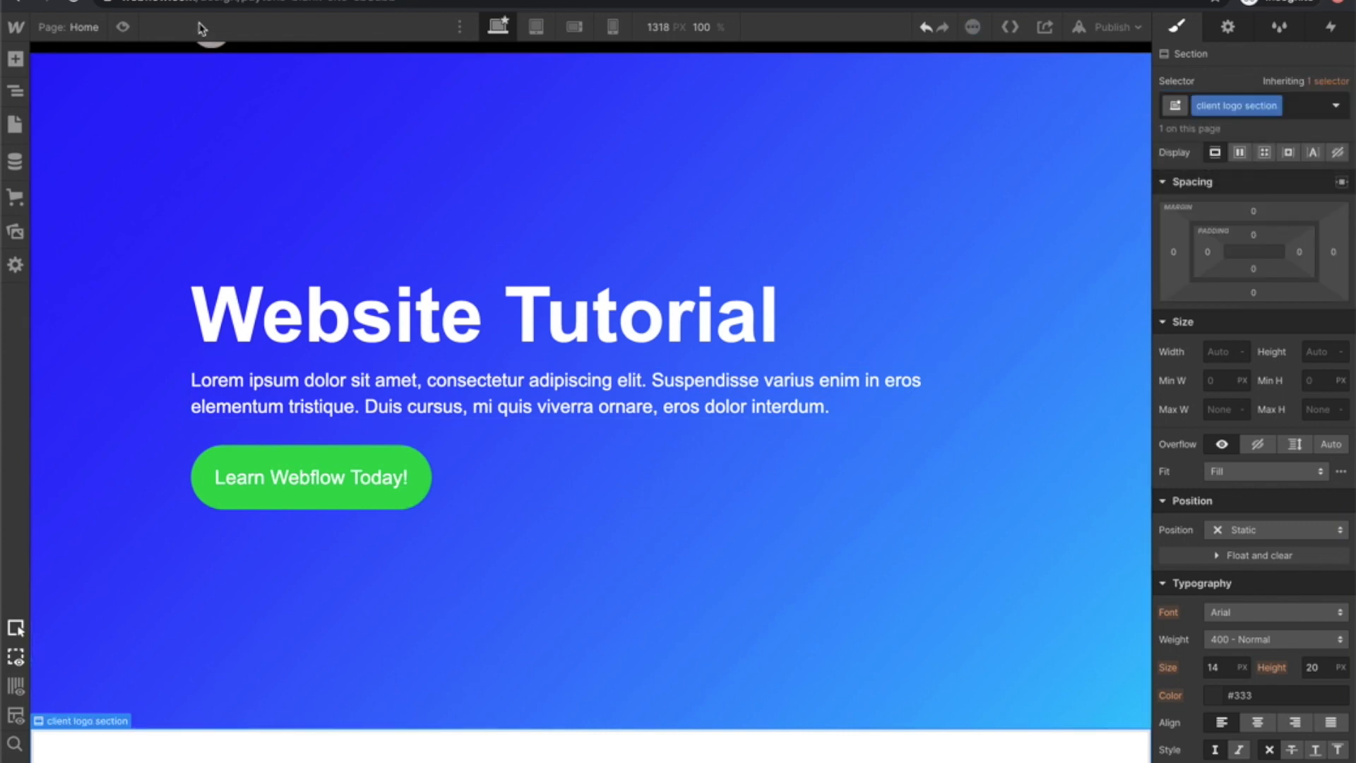
Place a Container inside the client logo section and give the section 30 px of top and bottom padding.
{"action": "left_click", "coordinate": [16, 58]}
{"action": "left_click_drag", "start_coordinate": [478, 603], "coordinate": [484, 750]}
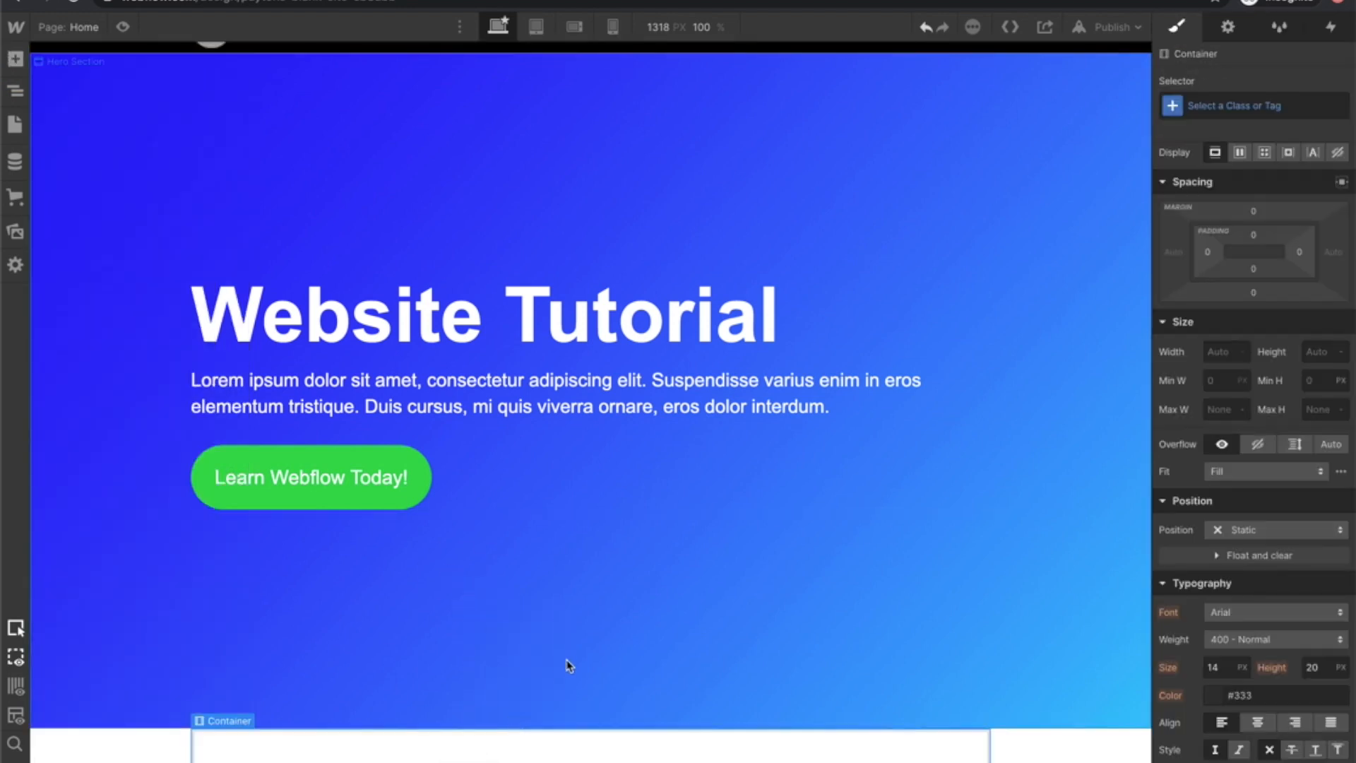
{"action": "left_click", "coordinate": [144, 749]}
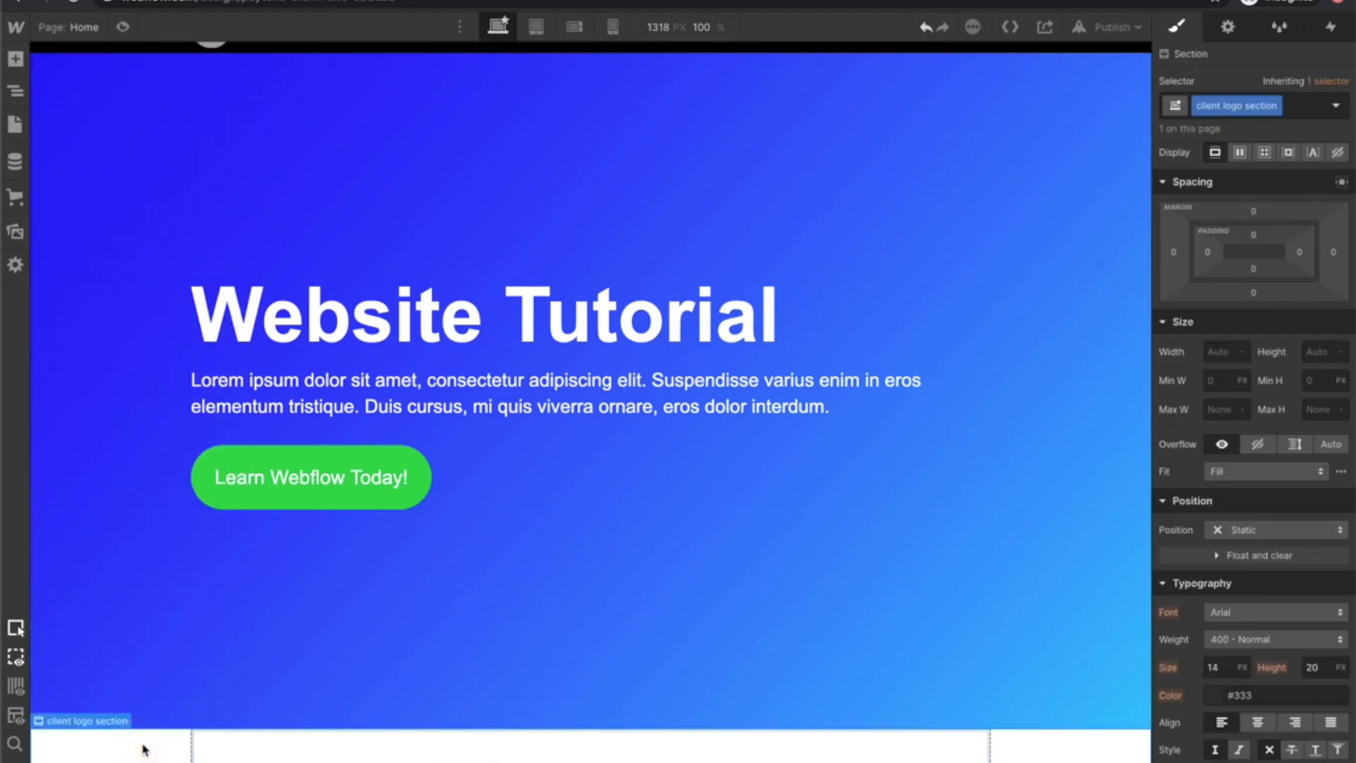
{"action": "mouse_move", "coordinate": [1261, 233]}
{"action": "left_mouse_down"}
{"action": "mouse_move", "coordinate": [1268, 258]}
{"action": "mouse_move", "coordinate": [1280, 244]}
{"action": "left_mouse_up"}
{"action": "scroll", "coordinate": [938, 388], "scroll_direction": "down", "scroll_amount": 1}
{"action": "scroll", "coordinate": [951, 457], "scroll_direction": "down", "scroll_amount": 1}
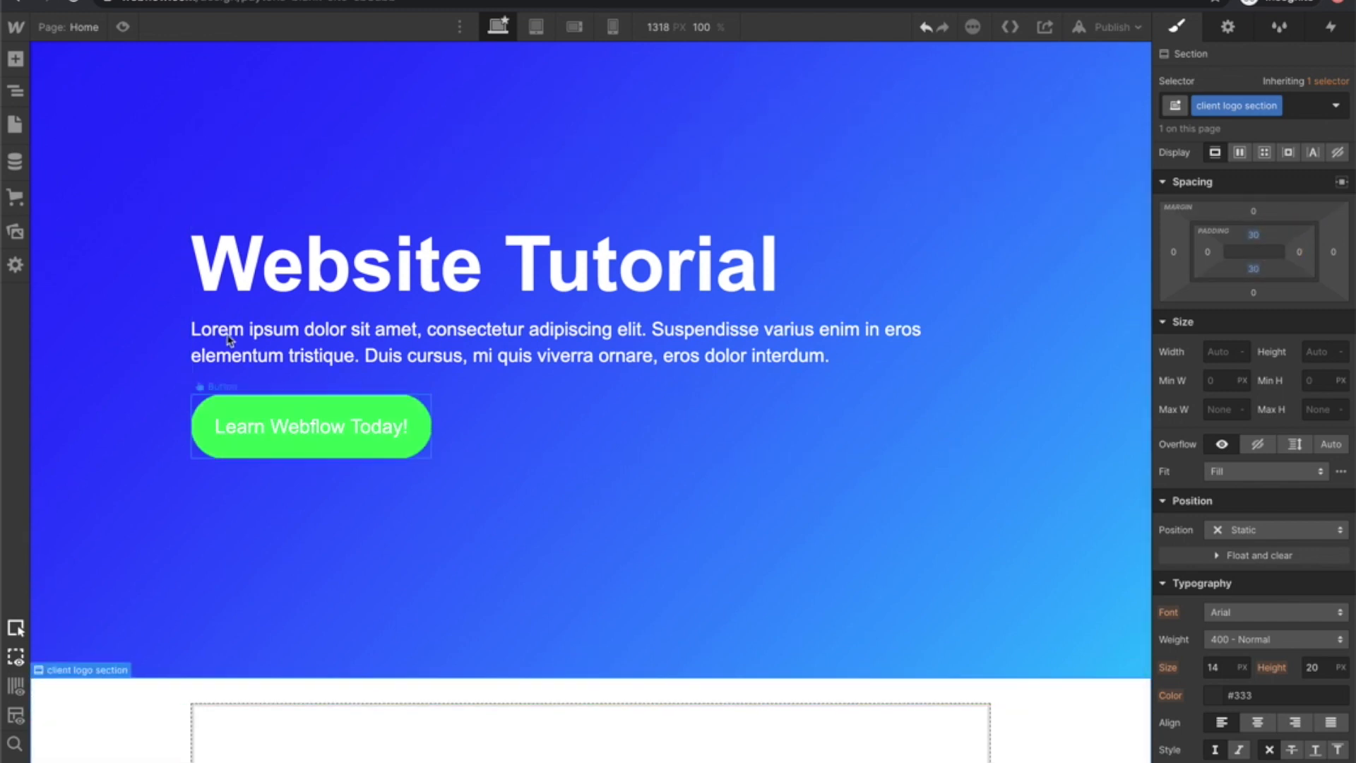
Insert a Grid element into the container of the client logo section.
{"action": "left_click", "coordinate": [16, 59]}
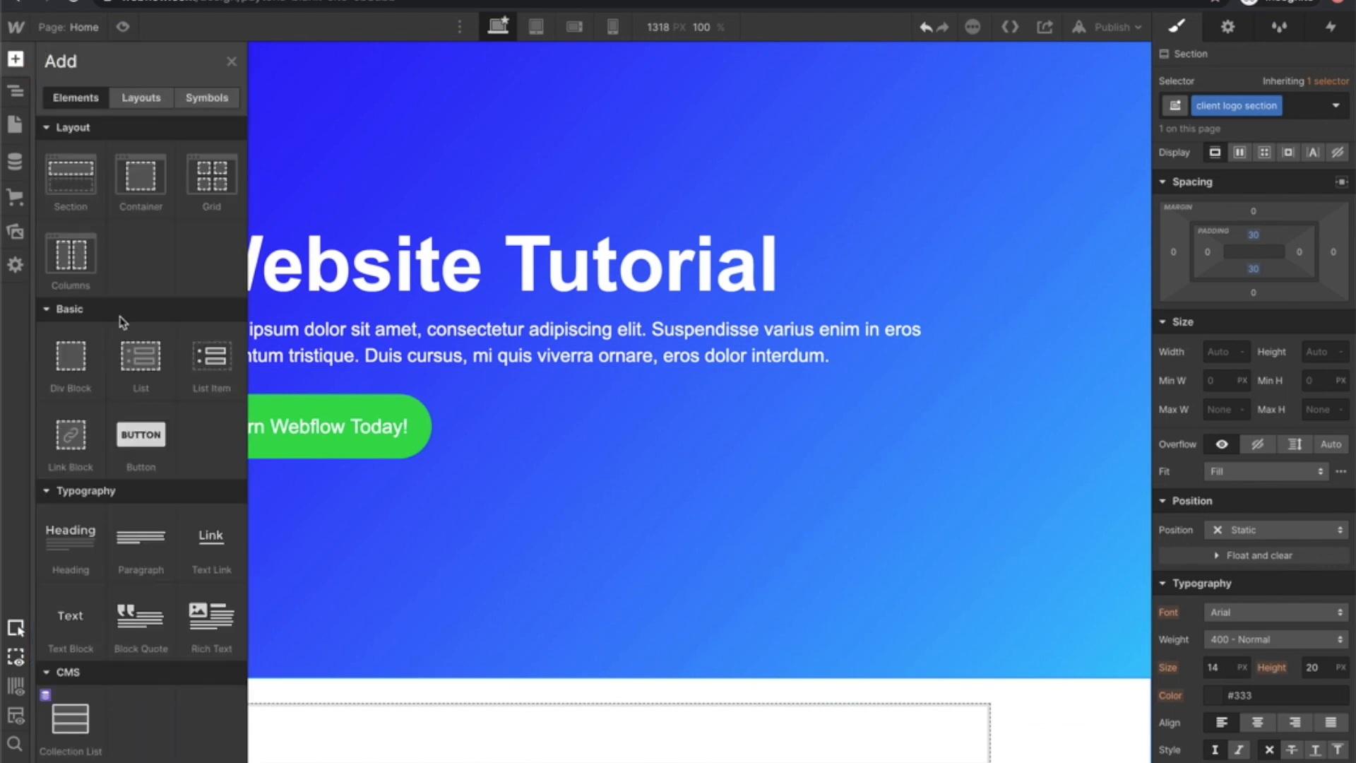
{"action": "scroll", "coordinate": [120, 322], "scroll_direction": "down", "scroll_amount": 3}
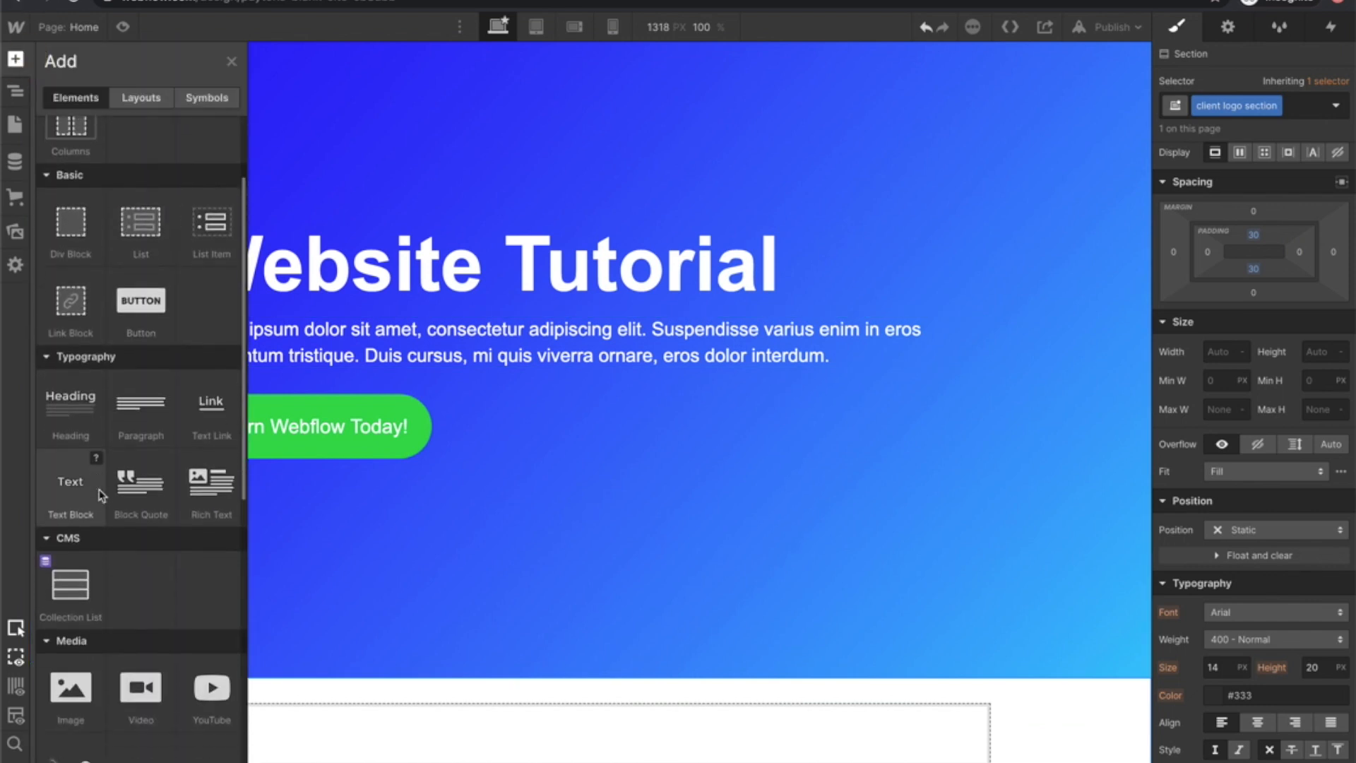
{"action": "scroll", "coordinate": [106, 424], "scroll_direction": "up", "scroll_amount": 3}
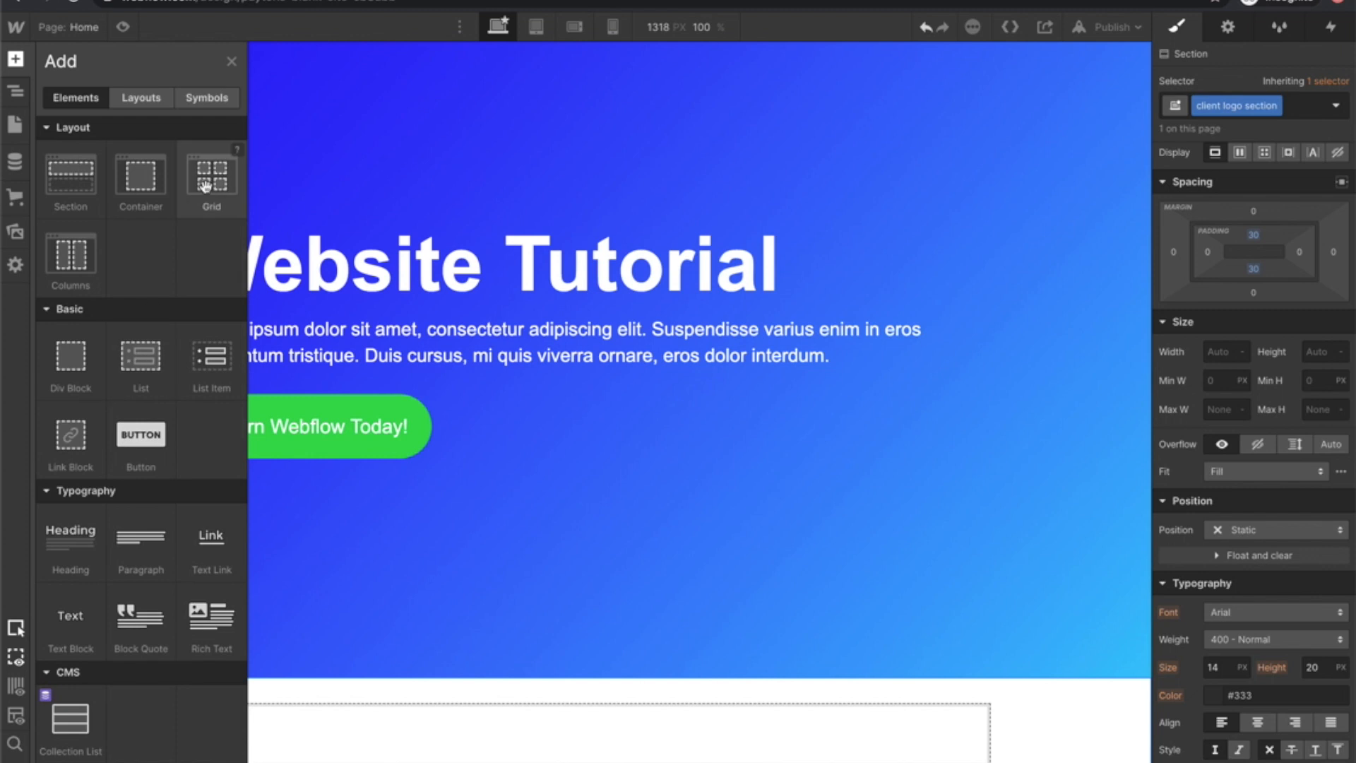
{"action": "left_click_drag", "start_coordinate": [205, 185], "coordinate": [411, 727]}
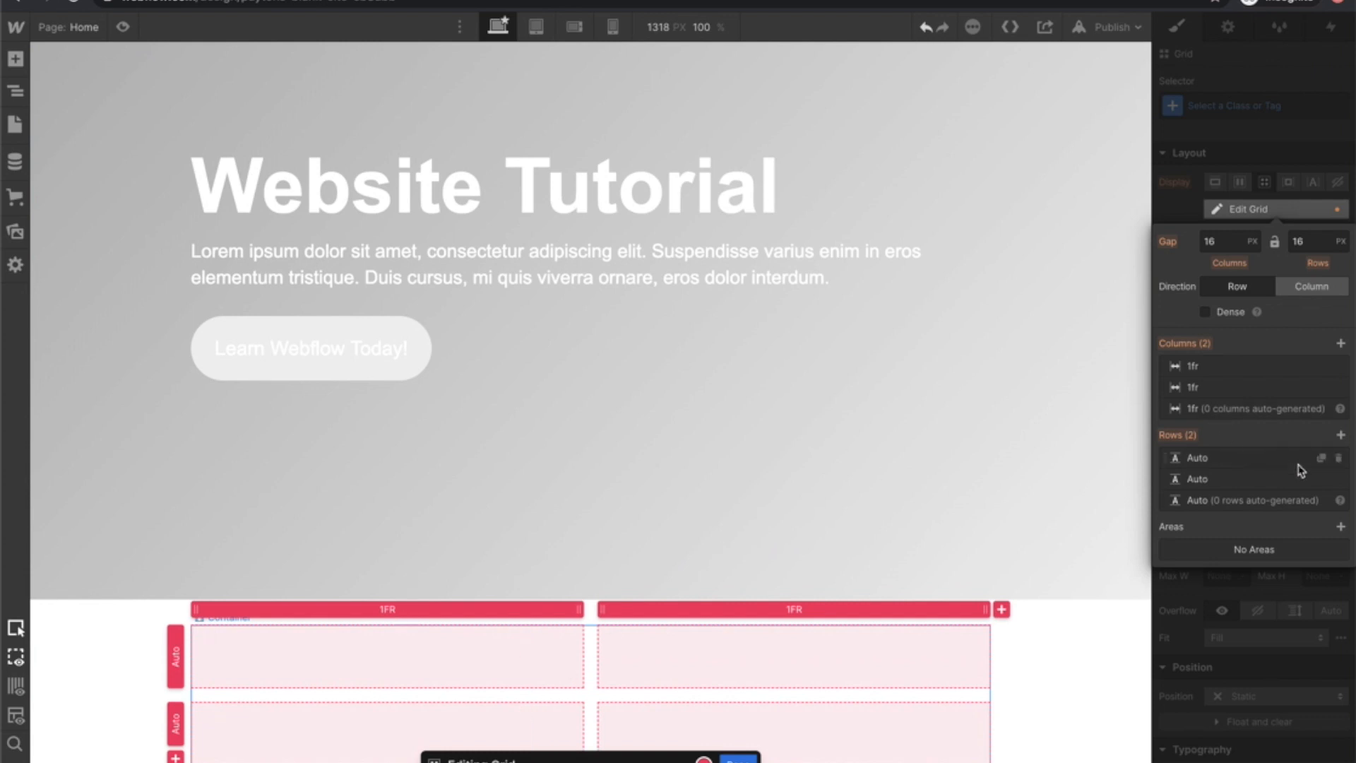
Reduce the grid to one row and extend it to four 1fr columns.
{"action": "left_click", "coordinate": [1338, 481]}
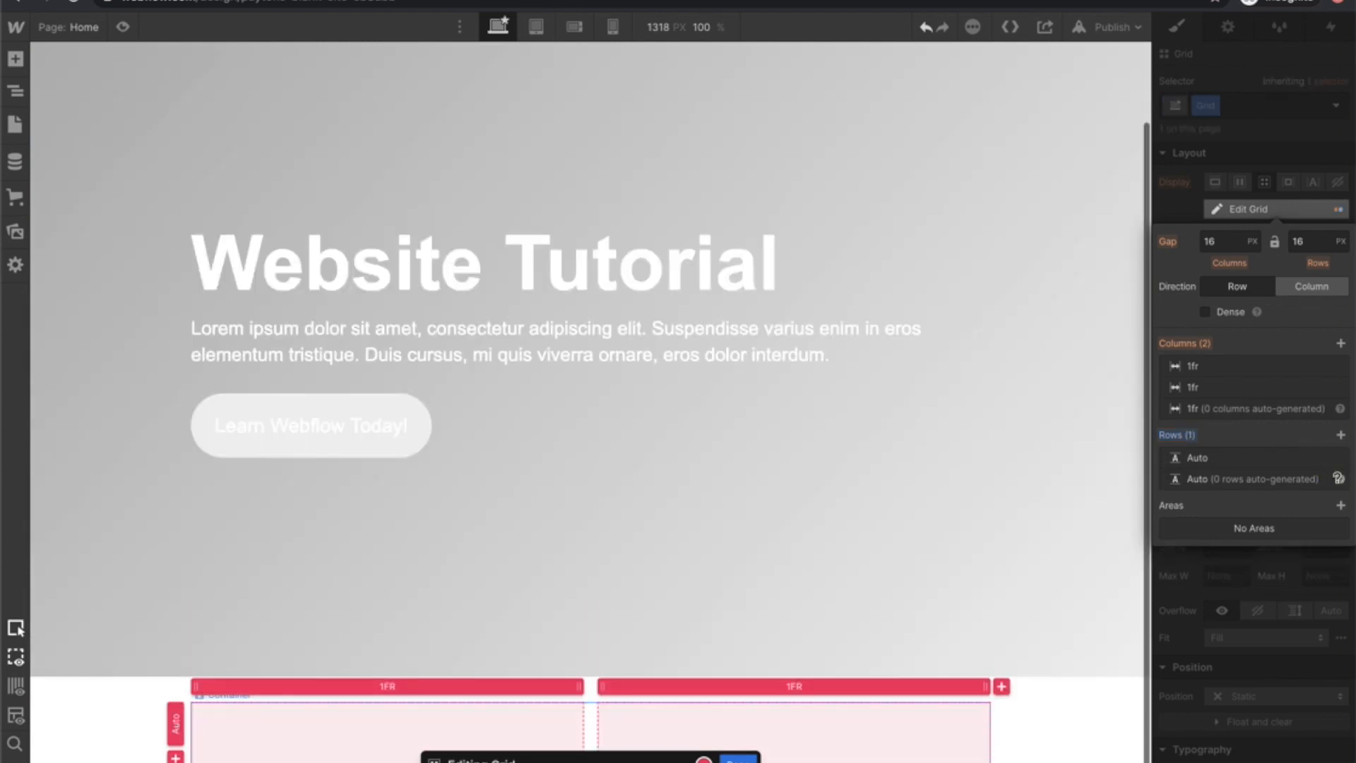
{"action": "left_click", "coordinate": [1340, 345]}
{"action": "left_click", "coordinate": [1340, 344]}
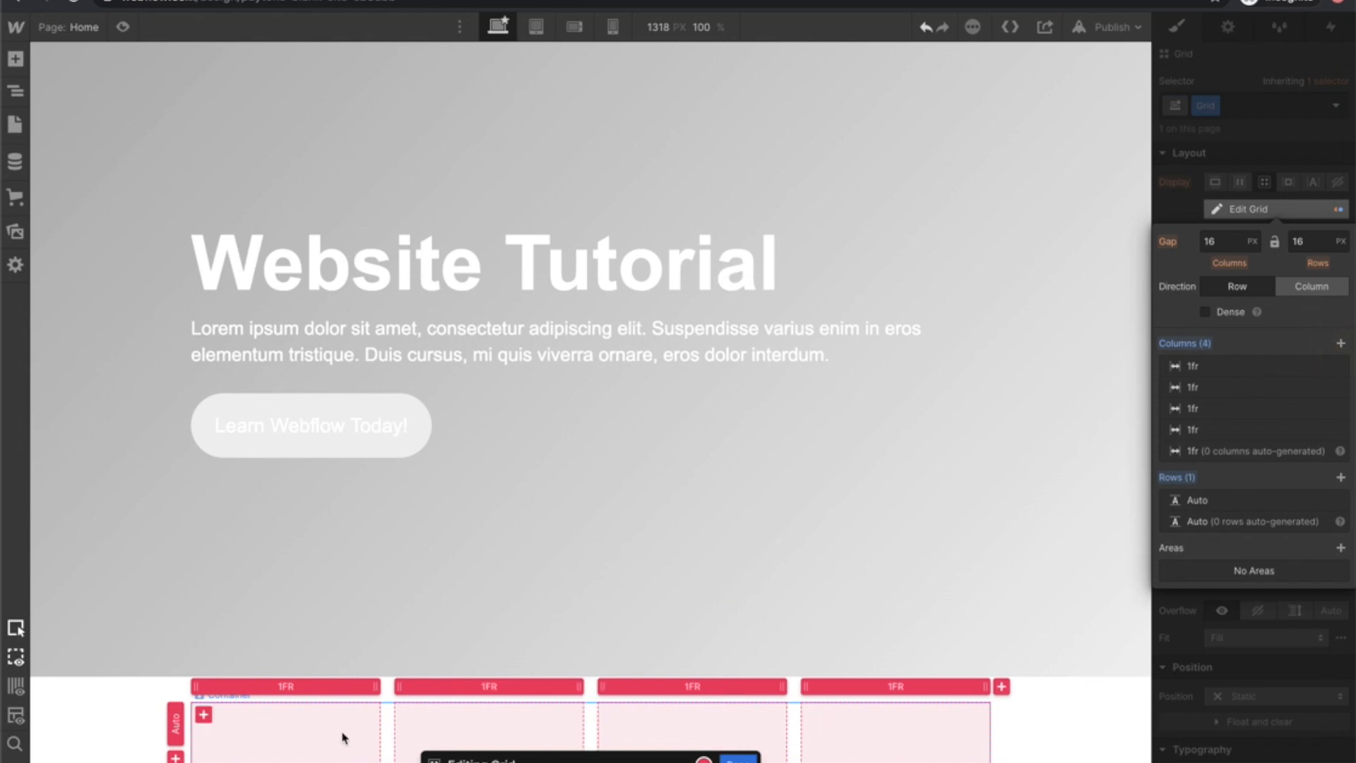
{"action": "left_click", "coordinate": [1235, 141]}
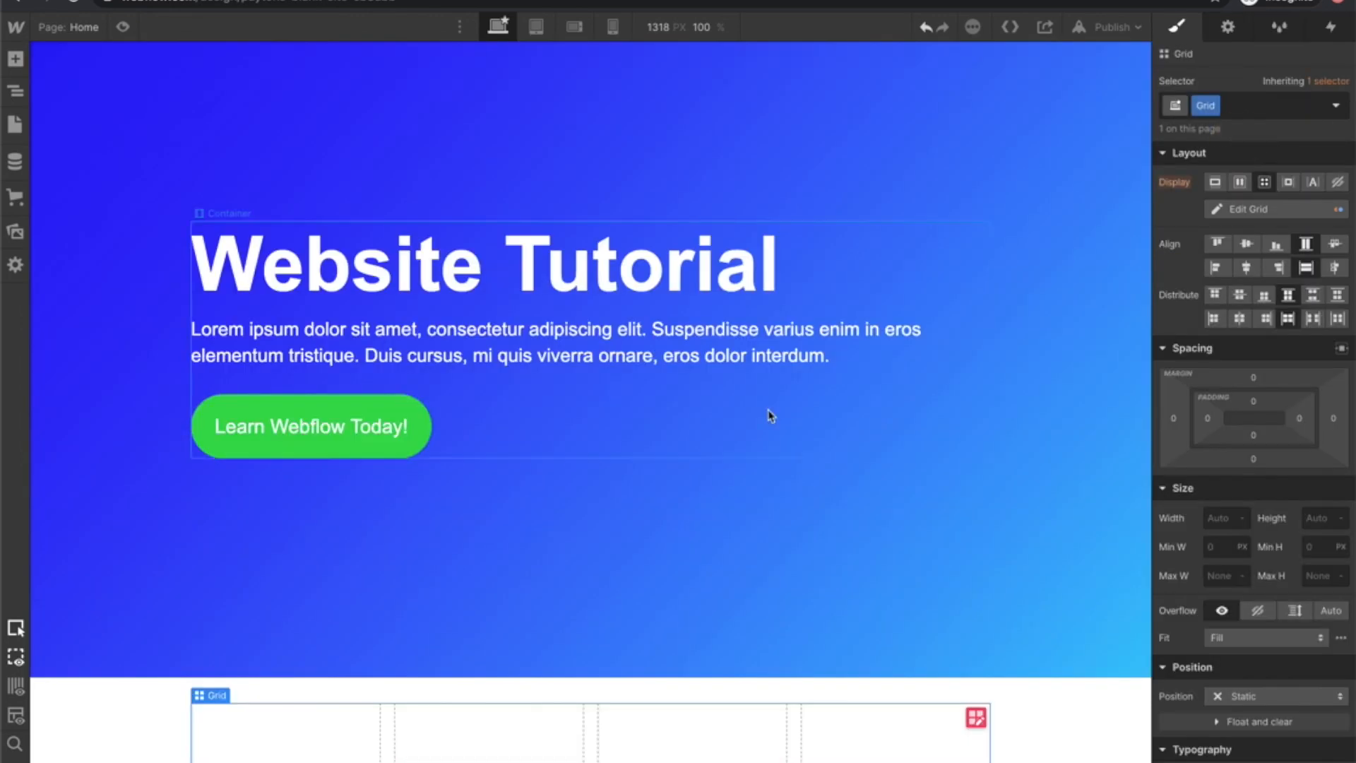
Add an Image element to the first grid cell and choose client.png as its source.
{"action": "left_click", "coordinate": [16, 60]}
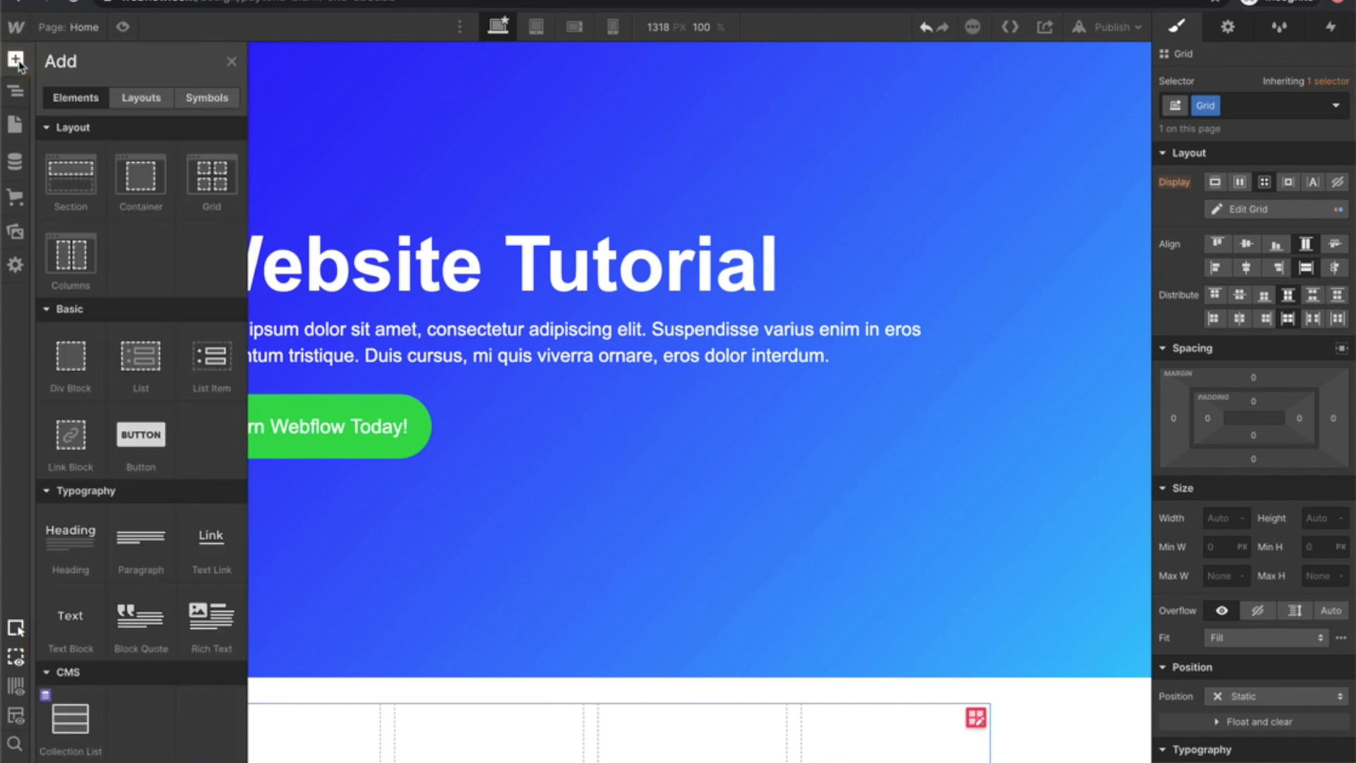
{"action": "scroll", "coordinate": [70, 434], "scroll_direction": "down", "scroll_amount": 3}
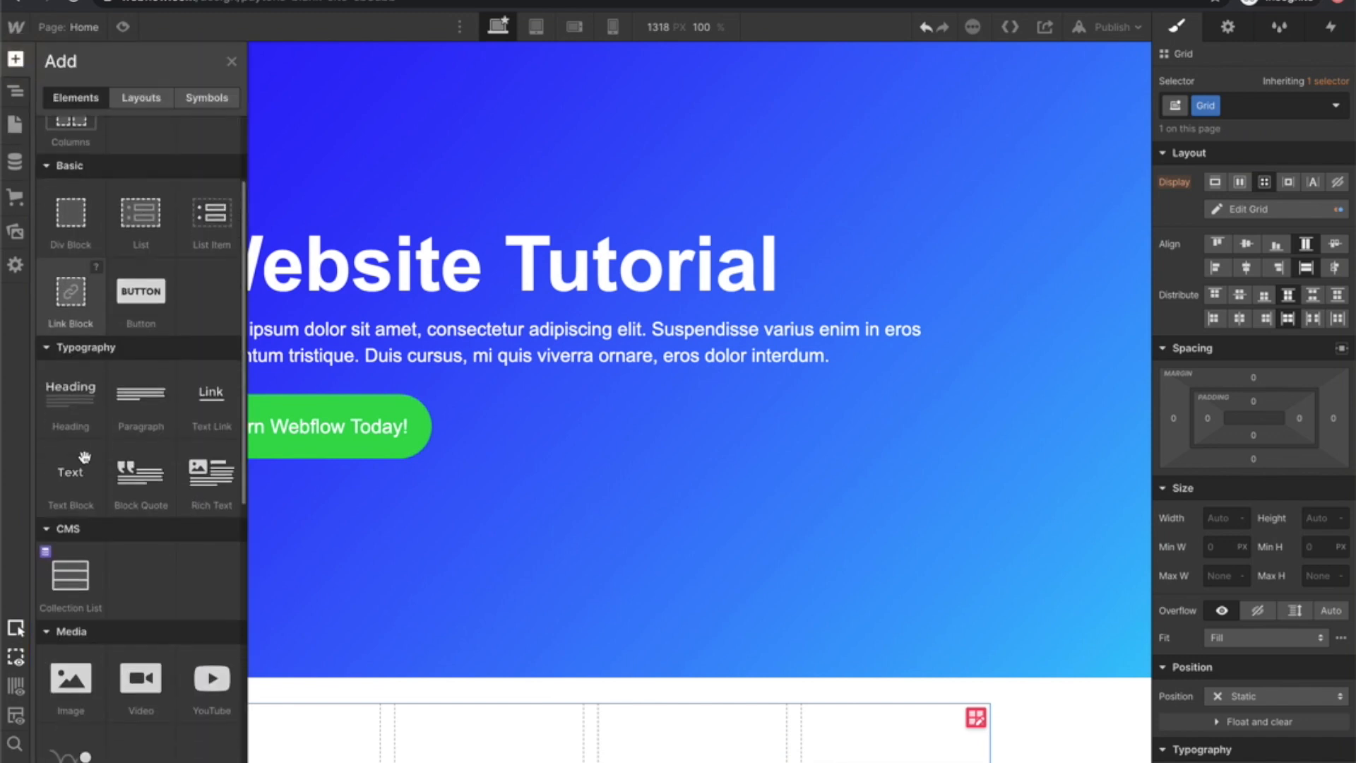
{"action": "left_click_drag", "start_coordinate": [72, 627], "coordinate": [309, 748]}
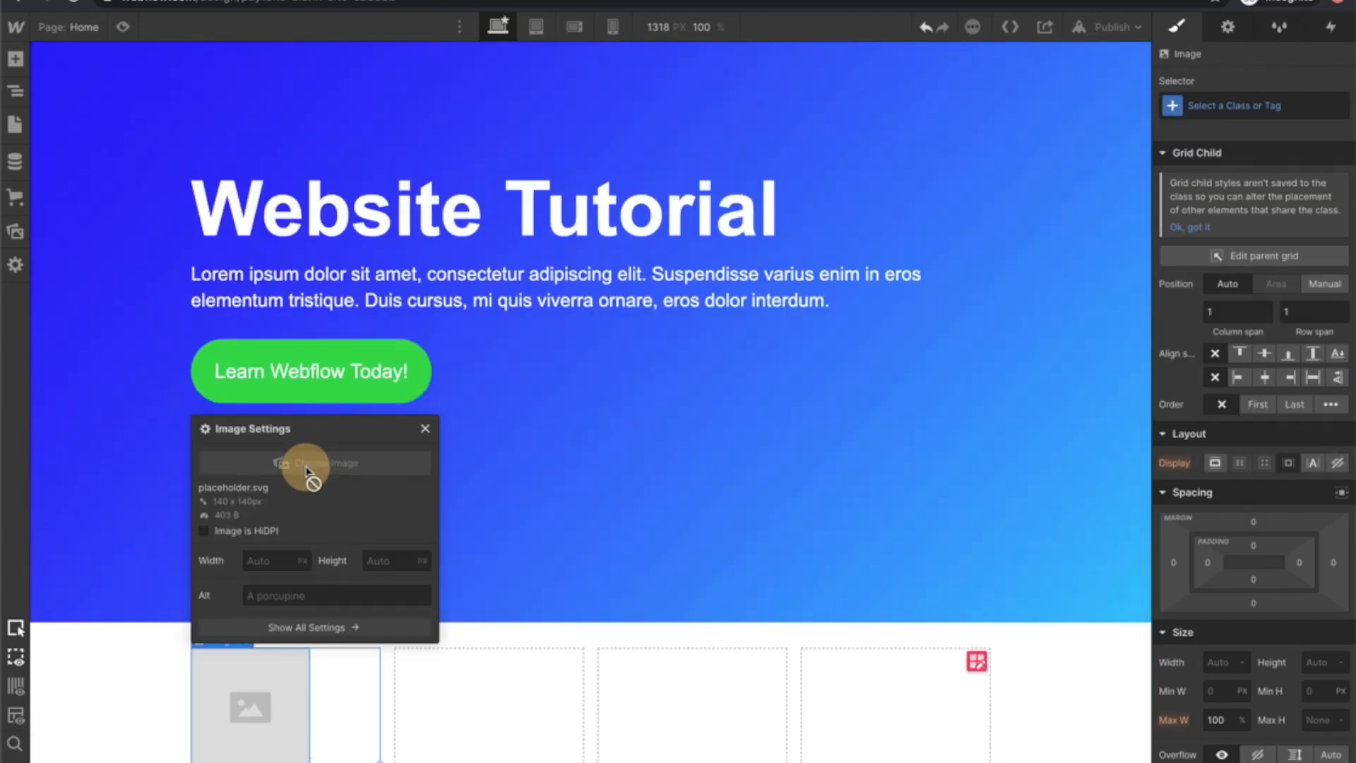
{"action": "left_click", "coordinate": [306, 466]}
{"action": "left_click", "coordinate": [88, 199]}
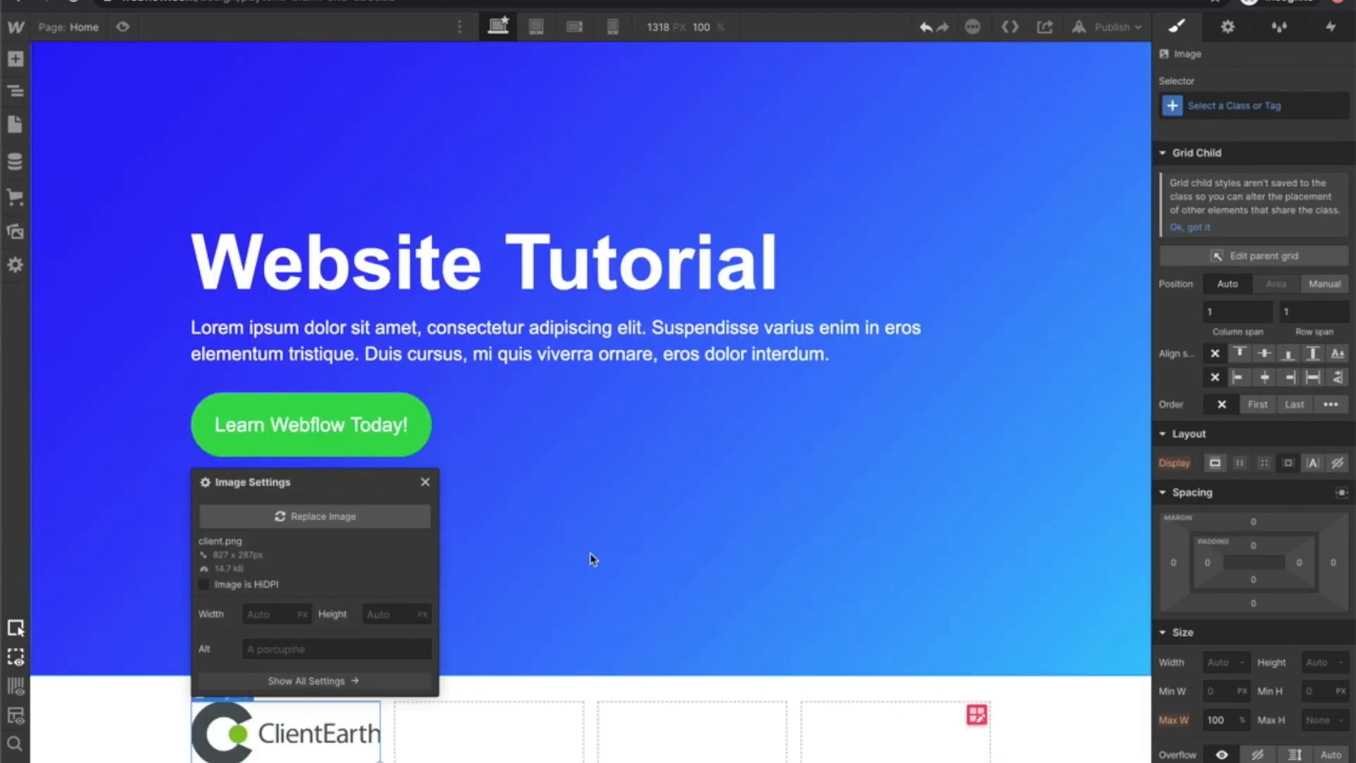
{"action": "left_click", "coordinate": [558, 593]}
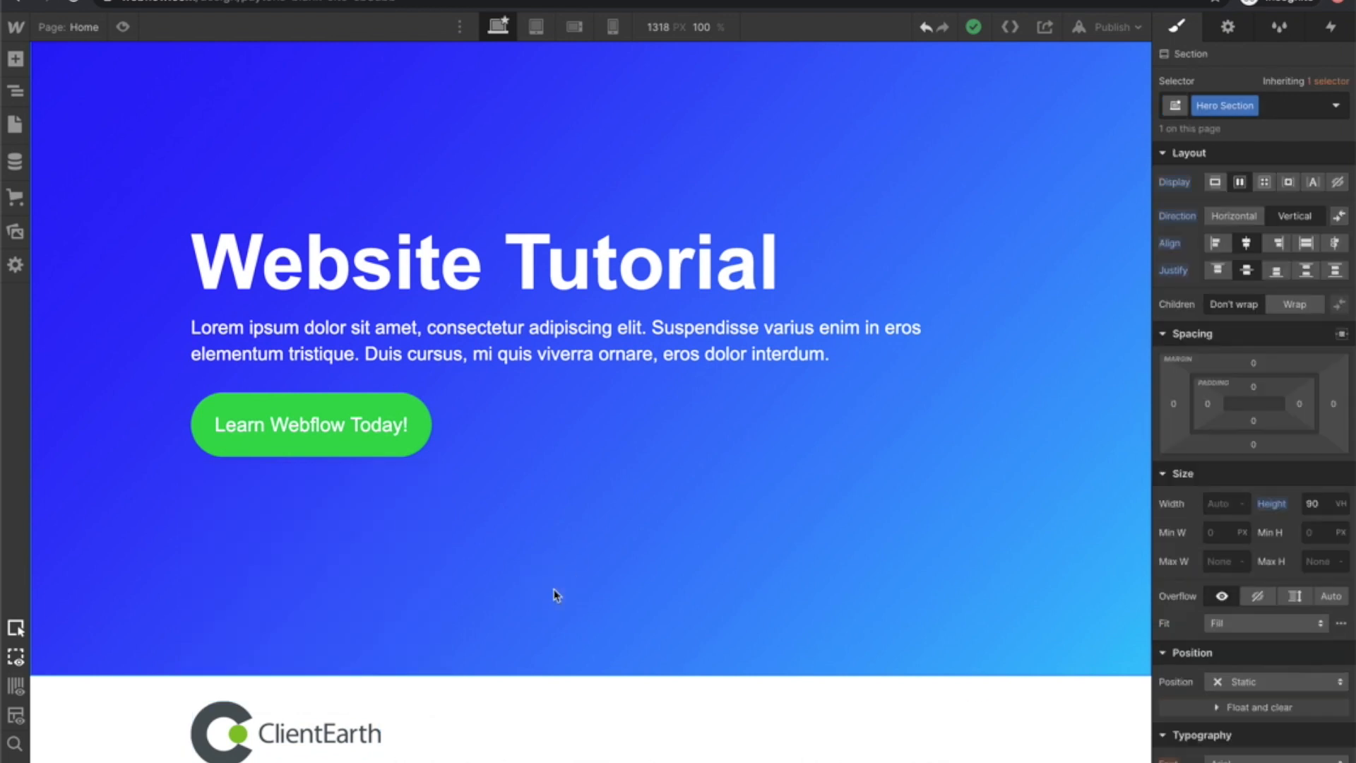
Duplicate the client logo image into the three remaining grid cells.
{"action": "left_click", "coordinate": [309, 741]}
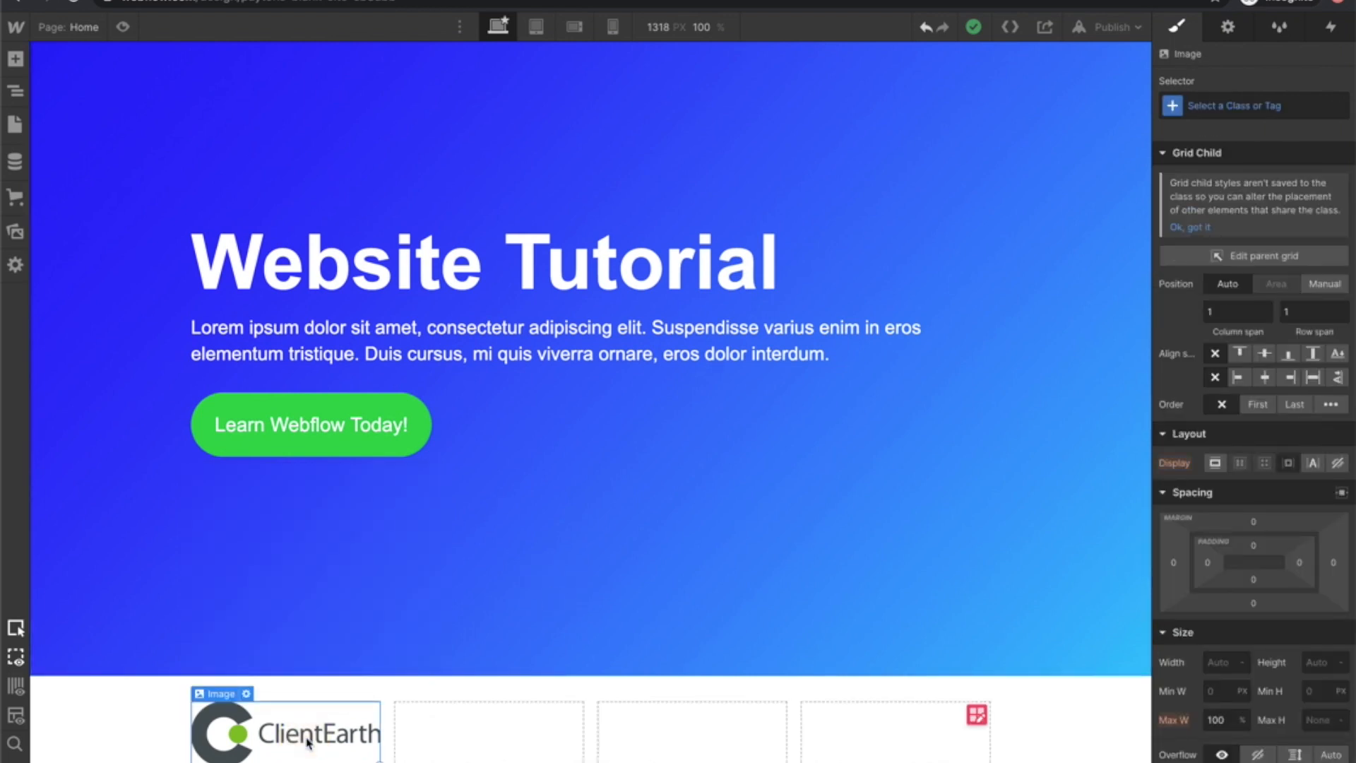
{"action": "key", "text": "ctrl+v"}
{"action": "key", "text": "ctrl+v"}
{"action": "key", "text": "ctrl+v"}
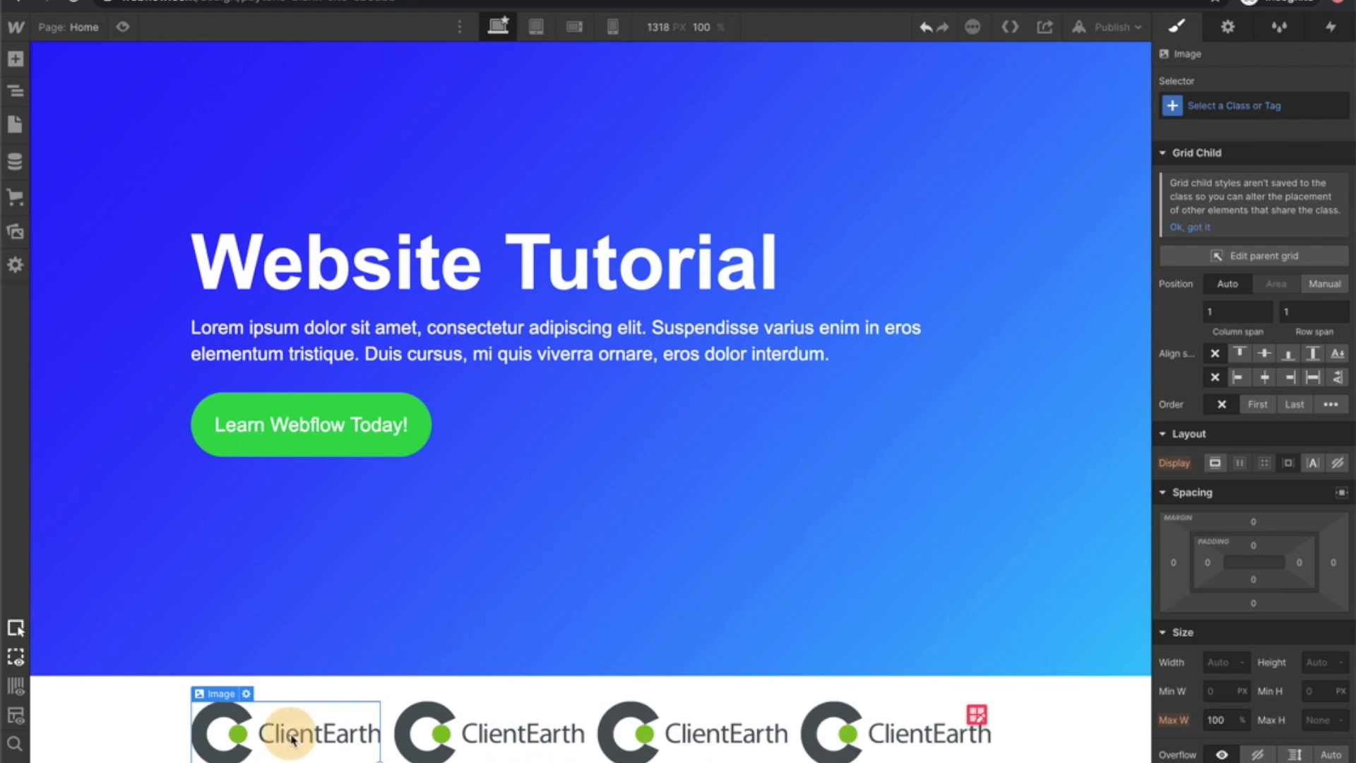
{"action": "left_click", "coordinate": [444, 555]}
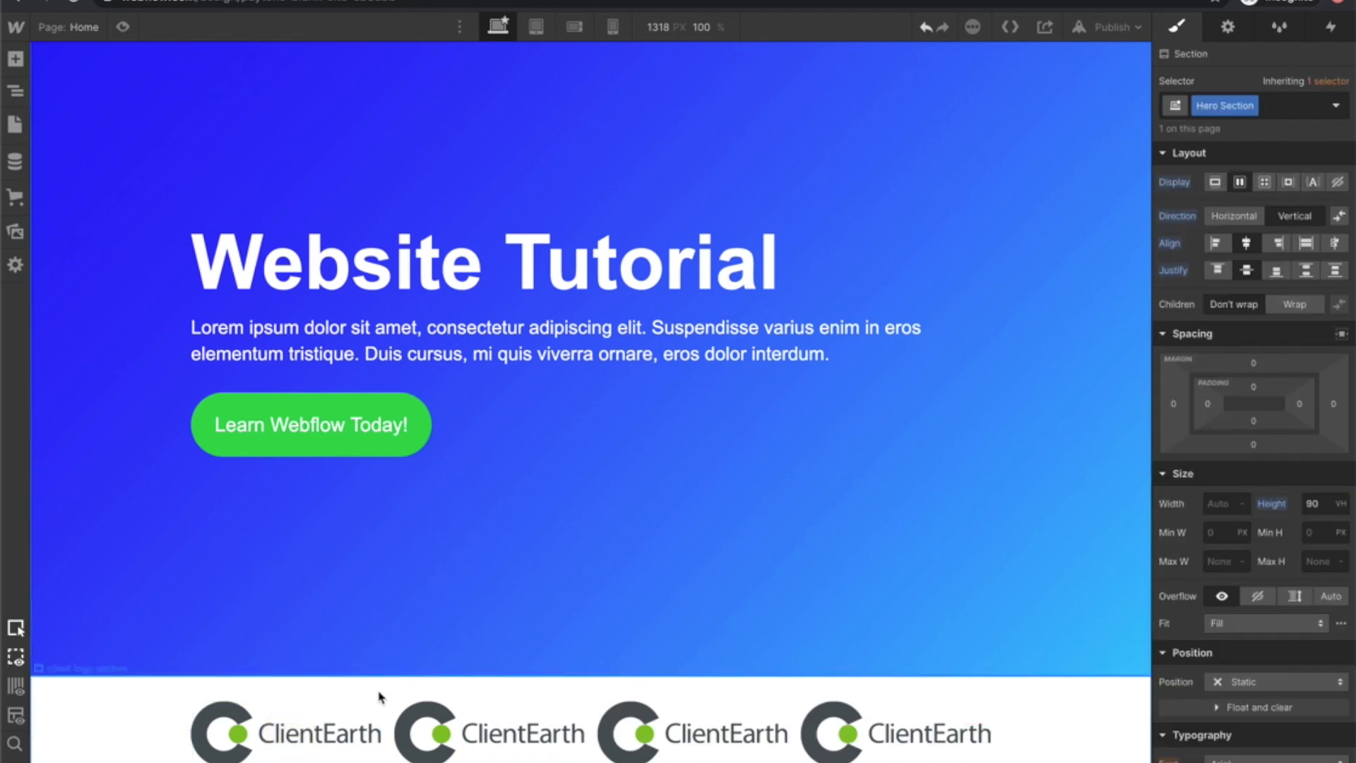
Assign a new class named "client logo" to the first client logo image.
{"action": "left_click", "coordinate": [353, 732]}
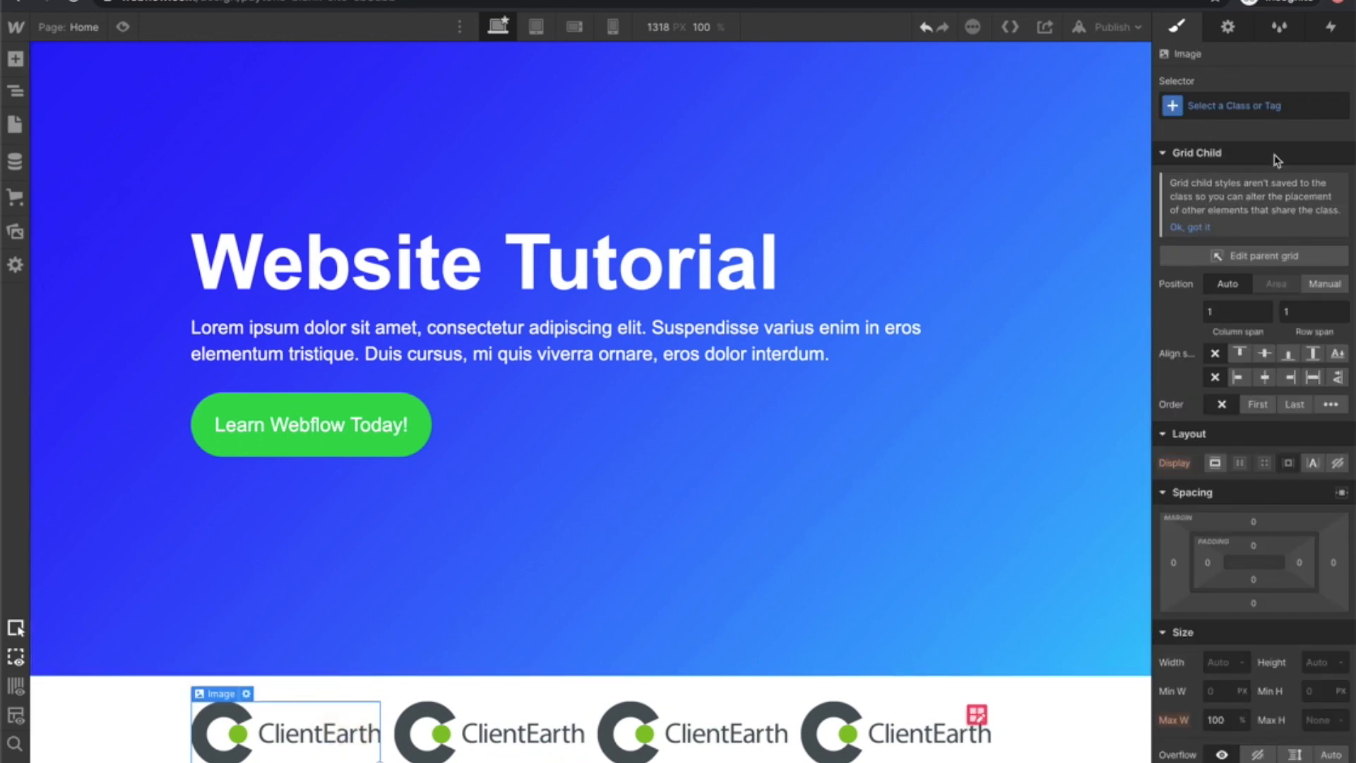
{"action": "left_click", "coordinate": [1218, 106]}
{"action": "type", "text": "client"}
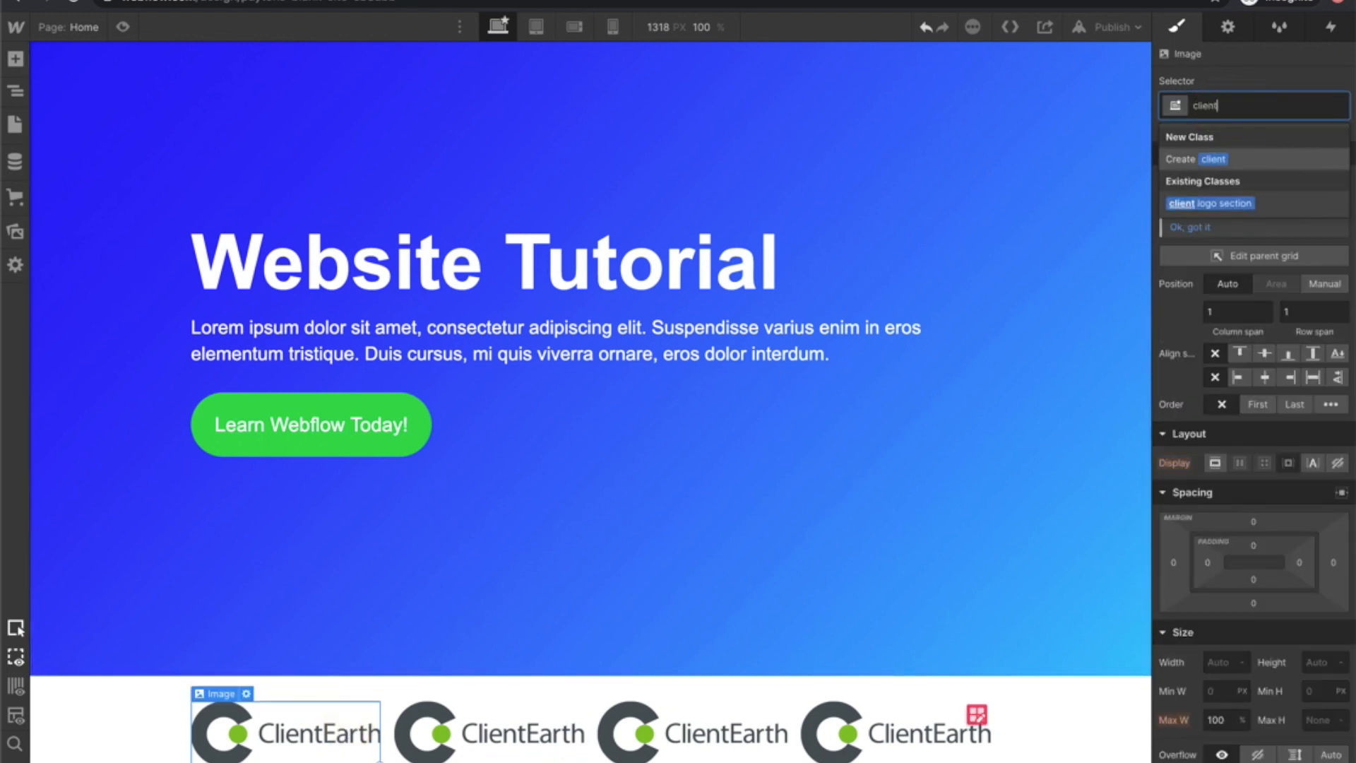
{"action": "type", "text": " logo"}
{"action": "key", "text": "Return"}
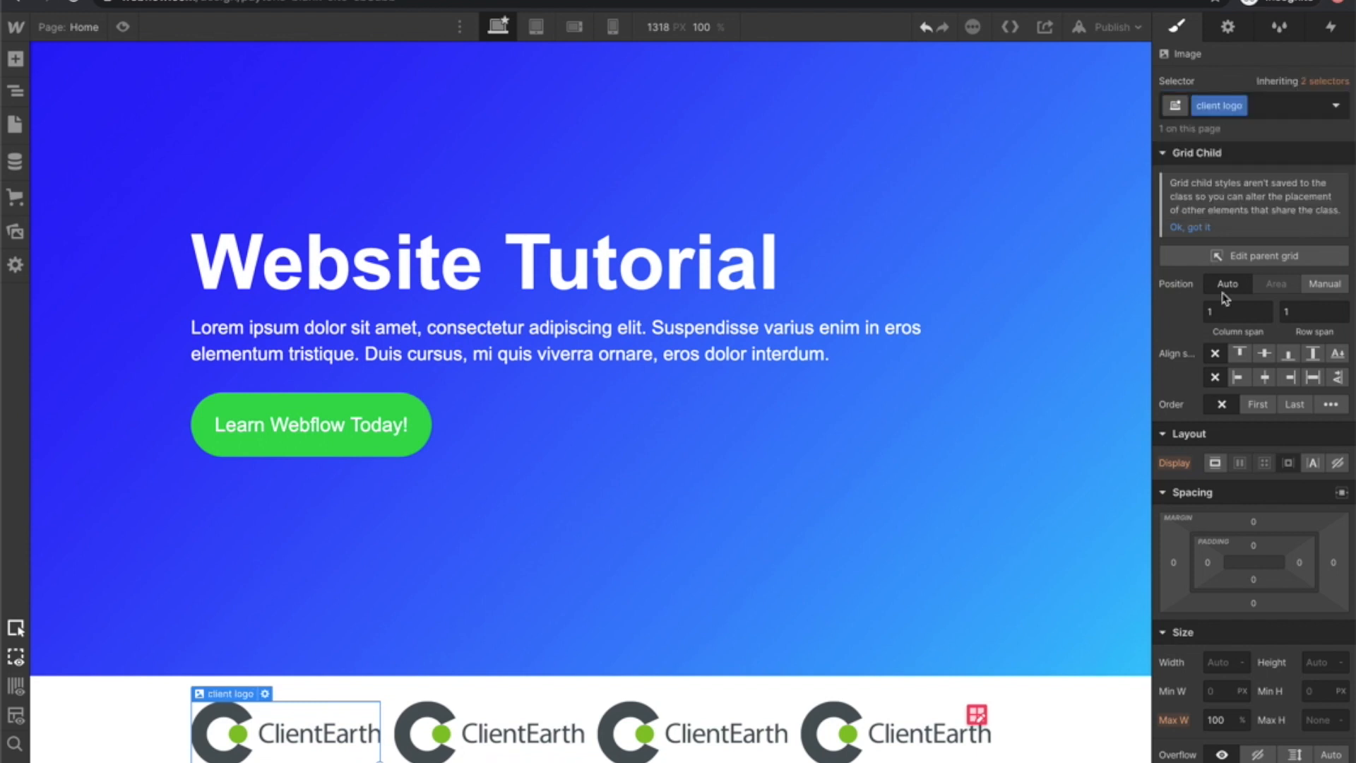
Set the maximum width of the client logo class to 80%.
{"action": "scroll", "coordinate": [1218, 495], "scroll_direction": "down", "scroll_amount": 3}
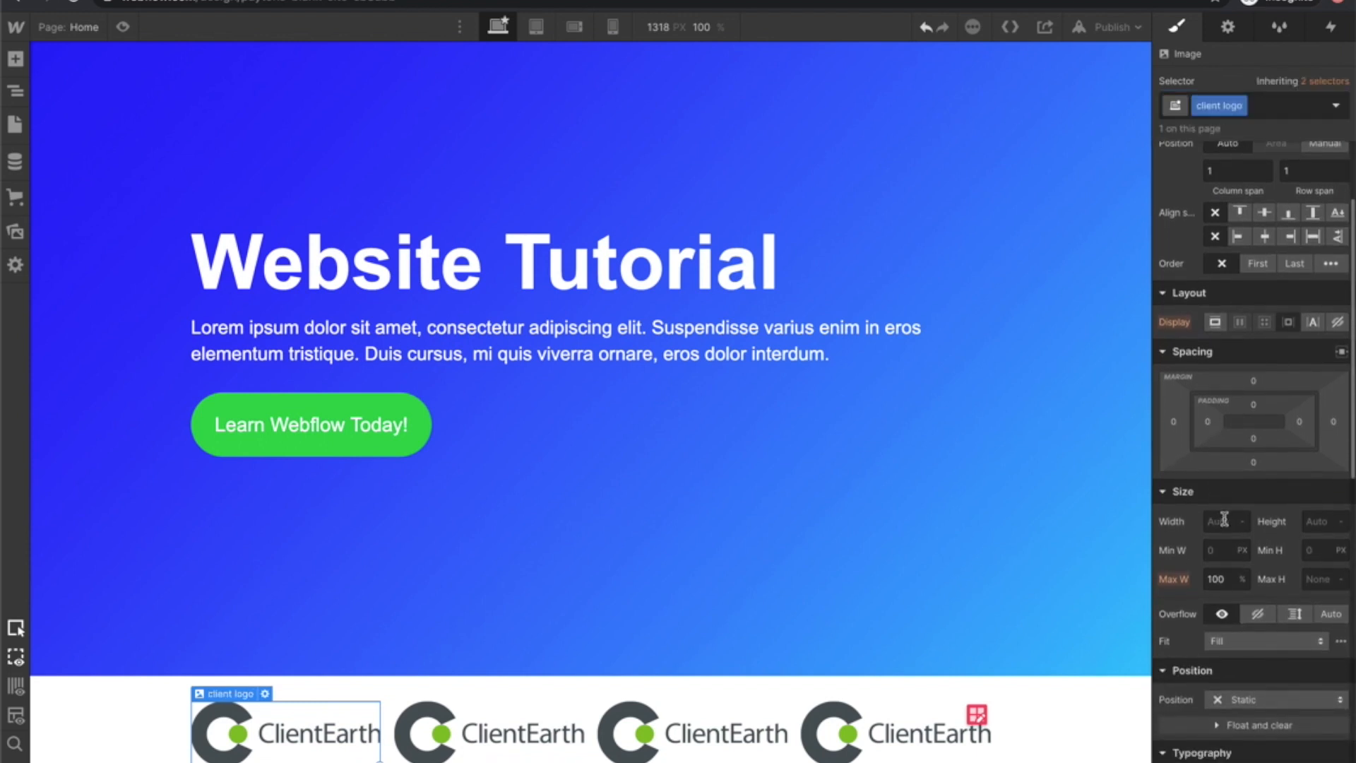
{"action": "left_click", "coordinate": [1218, 580]}
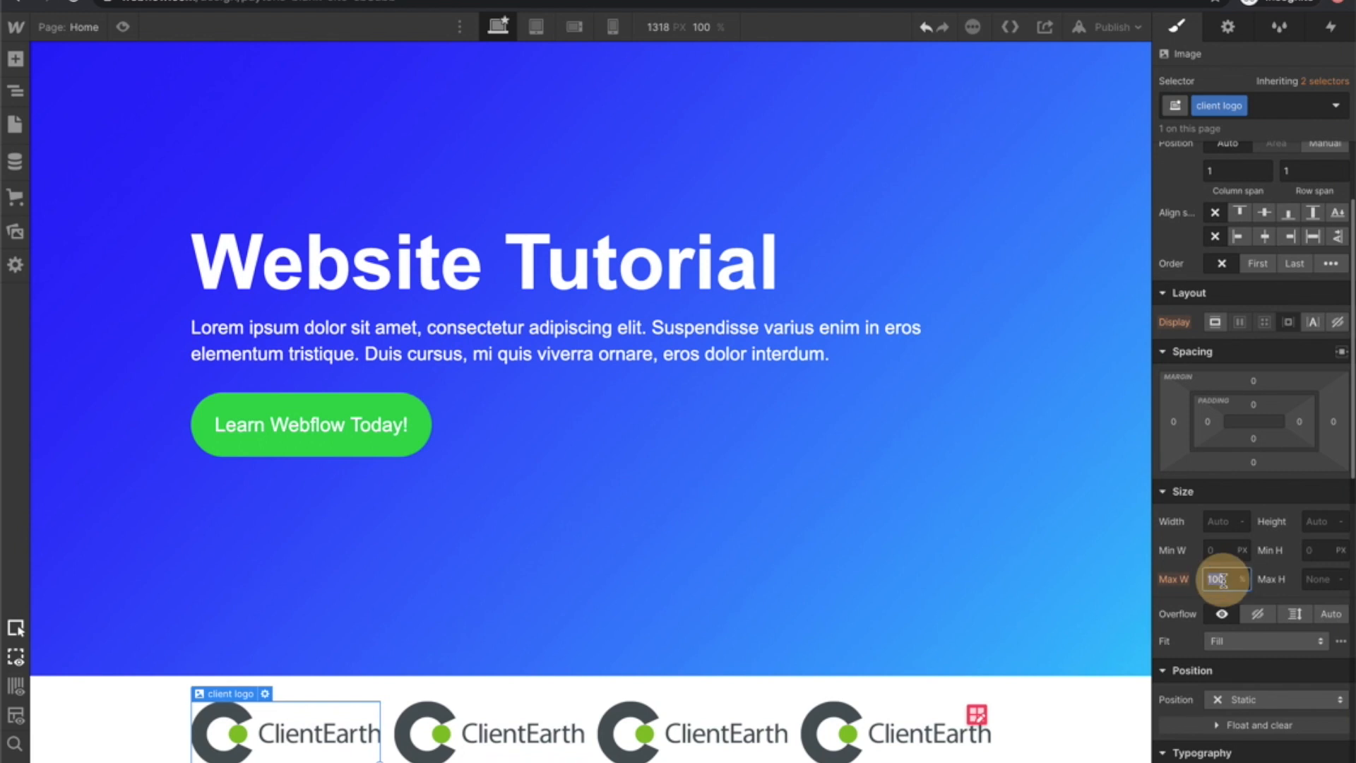
{"action": "type", "text": "80"}
{"action": "key", "text": "Return"}
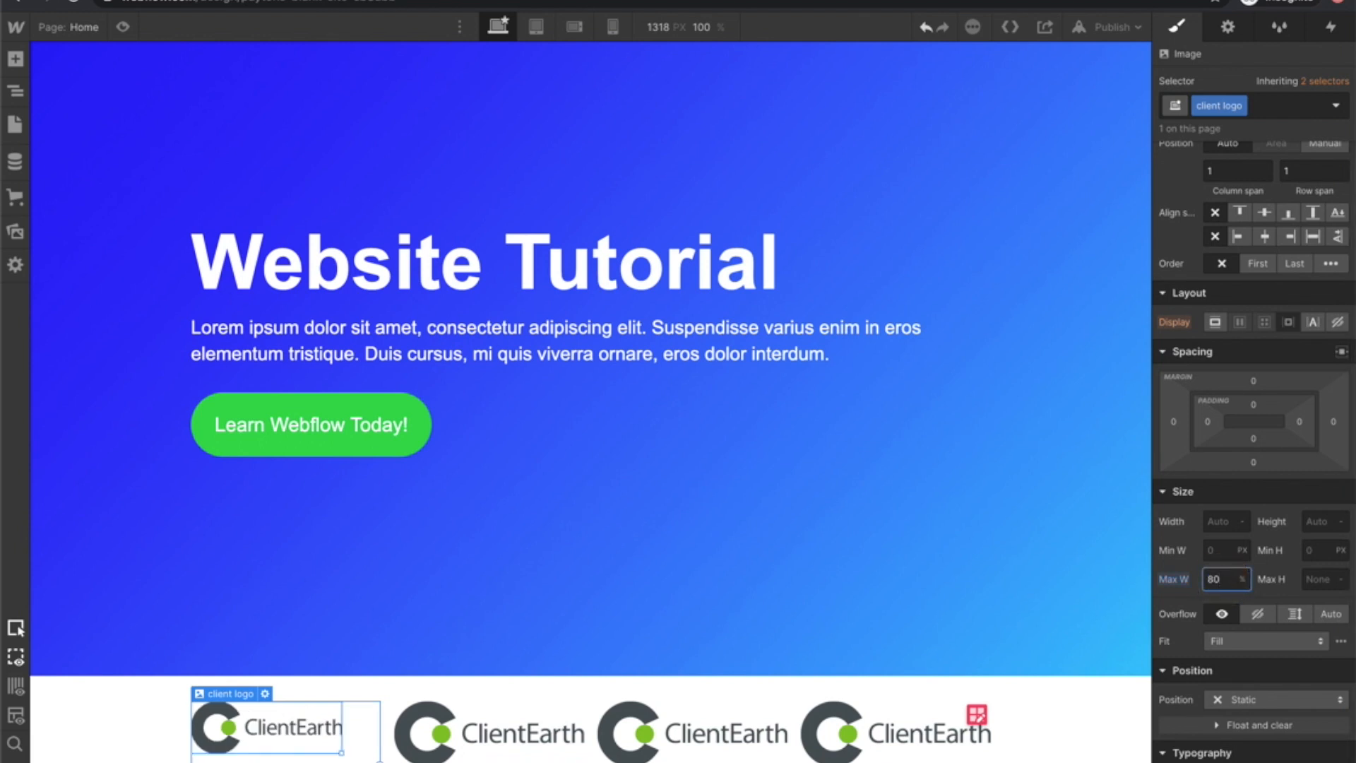
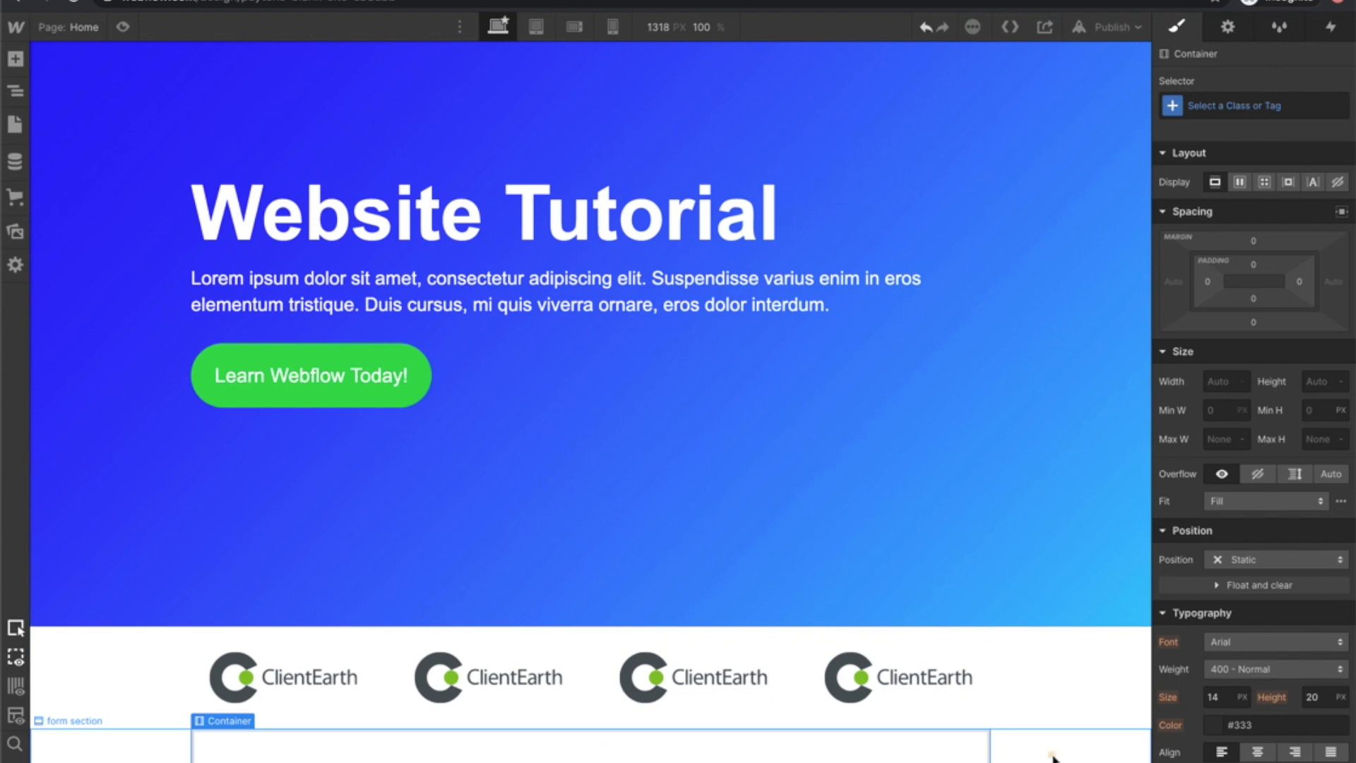
Give the form section 48 px of padding at its top and bottom.
{"action": "left_click_drag", "start_coordinate": [1259, 264], "coordinate": [1256, 298]}
{"action": "scroll", "coordinate": [805, 351], "scroll_direction": "down", "scroll_amount": 1}
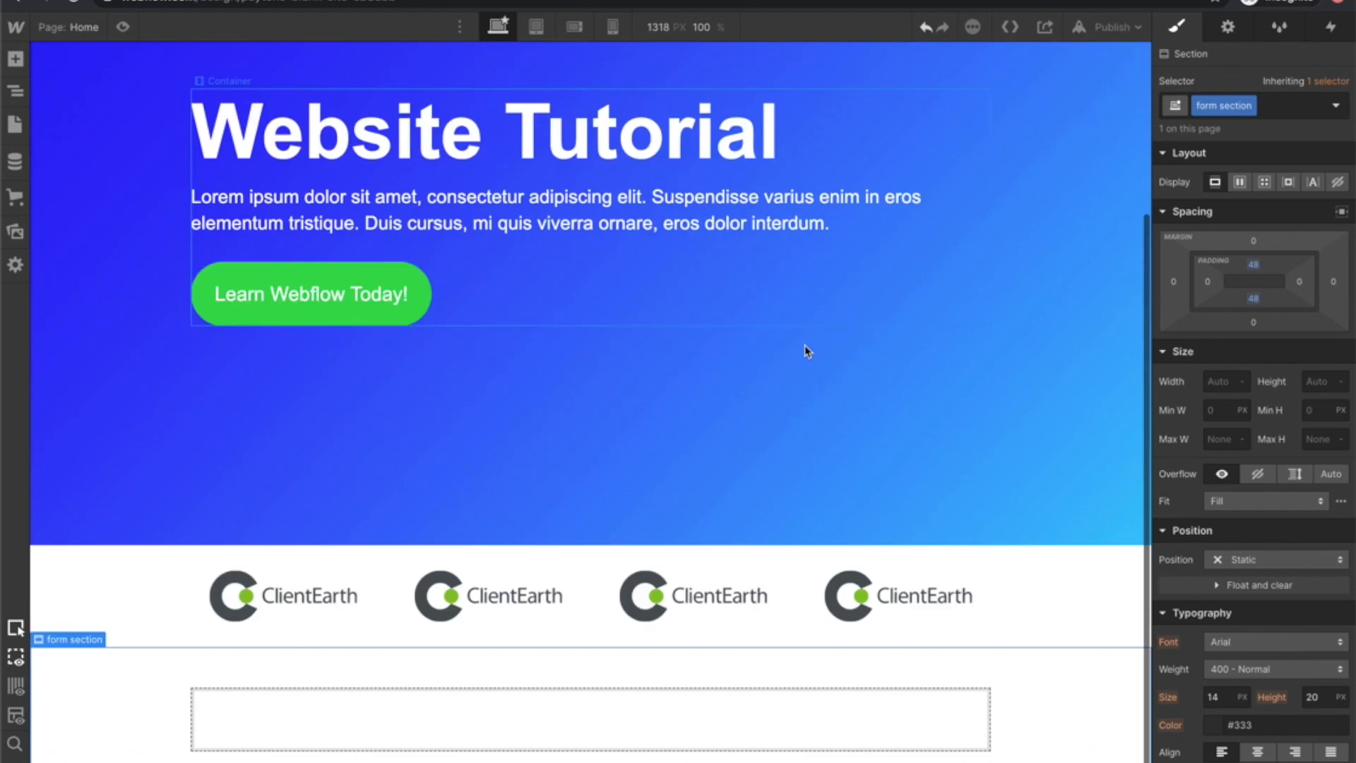
Insert a Heading element into the form section's container and make it an H2.
{"action": "left_click", "coordinate": [517, 713]}
{"action": "left_click", "coordinate": [15, 56]}
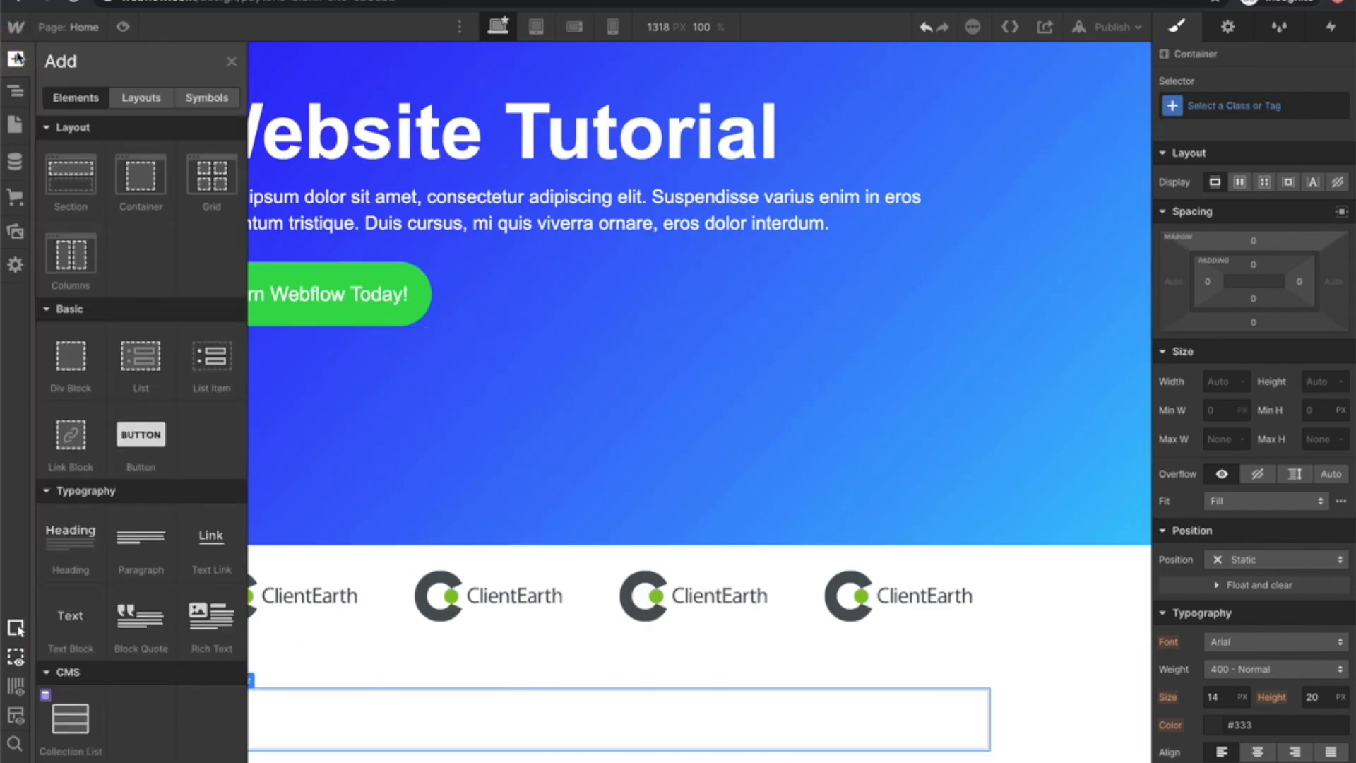
{"action": "scroll", "coordinate": [78, 460], "scroll_direction": "down", "scroll_amount": 1}
{"action": "left_click_drag", "start_coordinate": [77, 491], "coordinate": [303, 714]}
{"action": "left_click", "coordinate": [244, 656]}
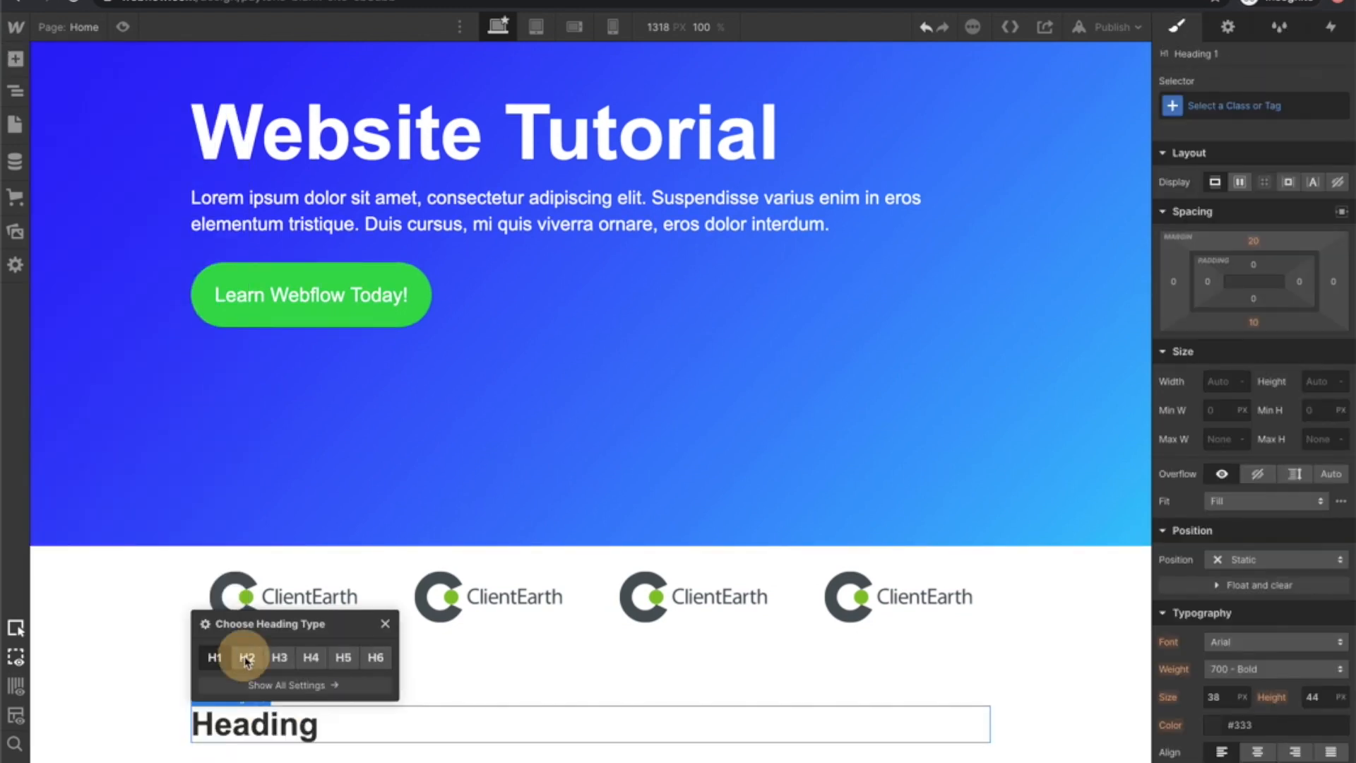
{"action": "left_click", "coordinate": [323, 729]}
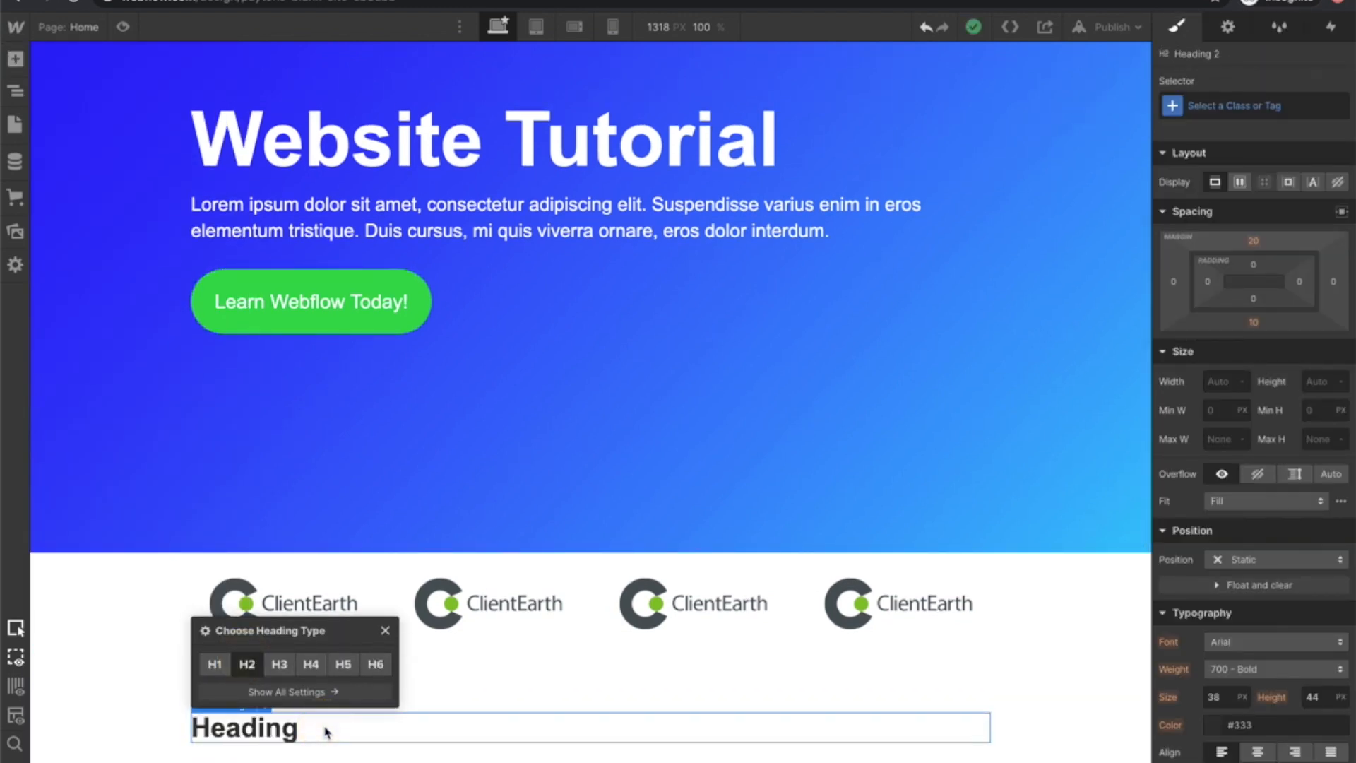
Set the form section heading's font size to 70 px and its line height to 47 px.
{"action": "left_click", "coordinate": [1225, 697]}
{"action": "type", "text": "70"}
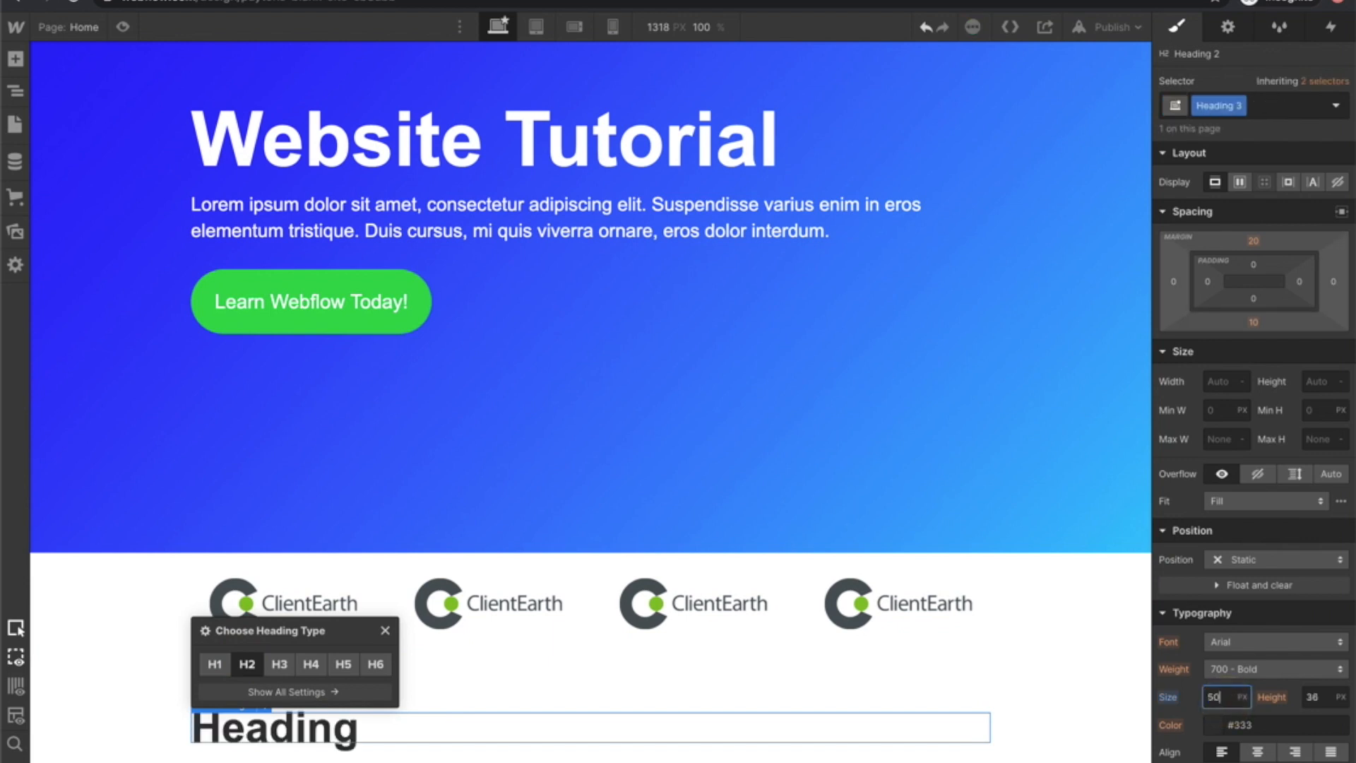
{"action": "left_click", "coordinate": [1311, 697]}
{"action": "type", "text": "47"}
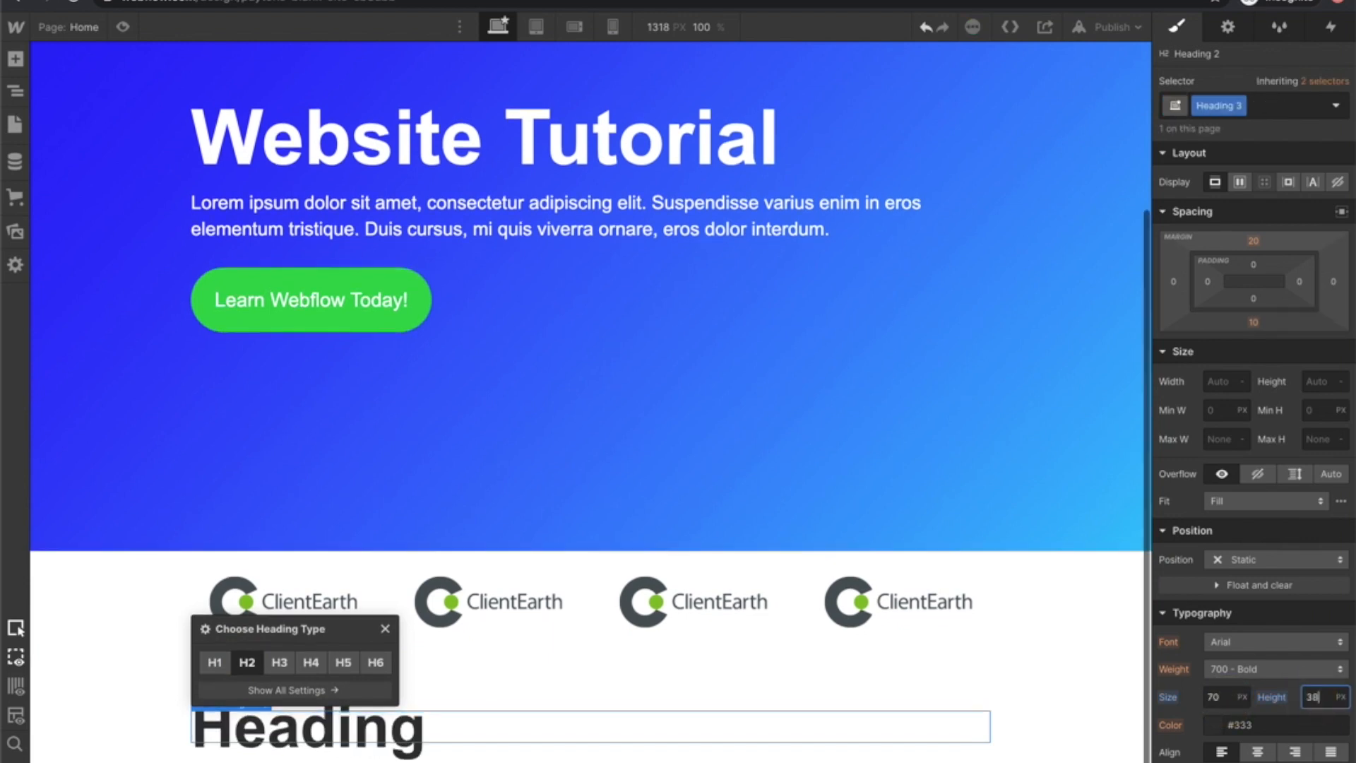
{"action": "key", "text": "Return"}
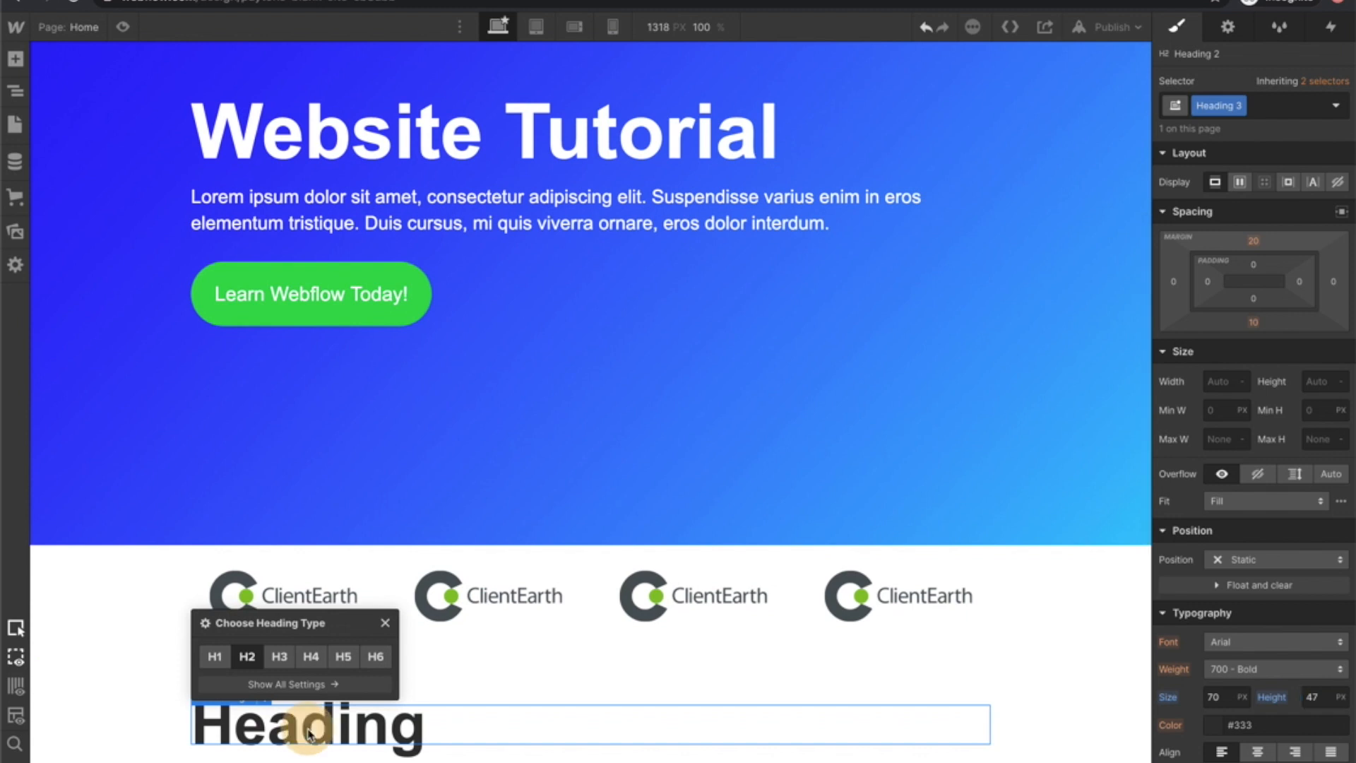
Rename the new heading's class to "Form Section Heading".
{"action": "double_click", "coordinate": [1215, 107]}
{"action": "type", "text": "Form He"}
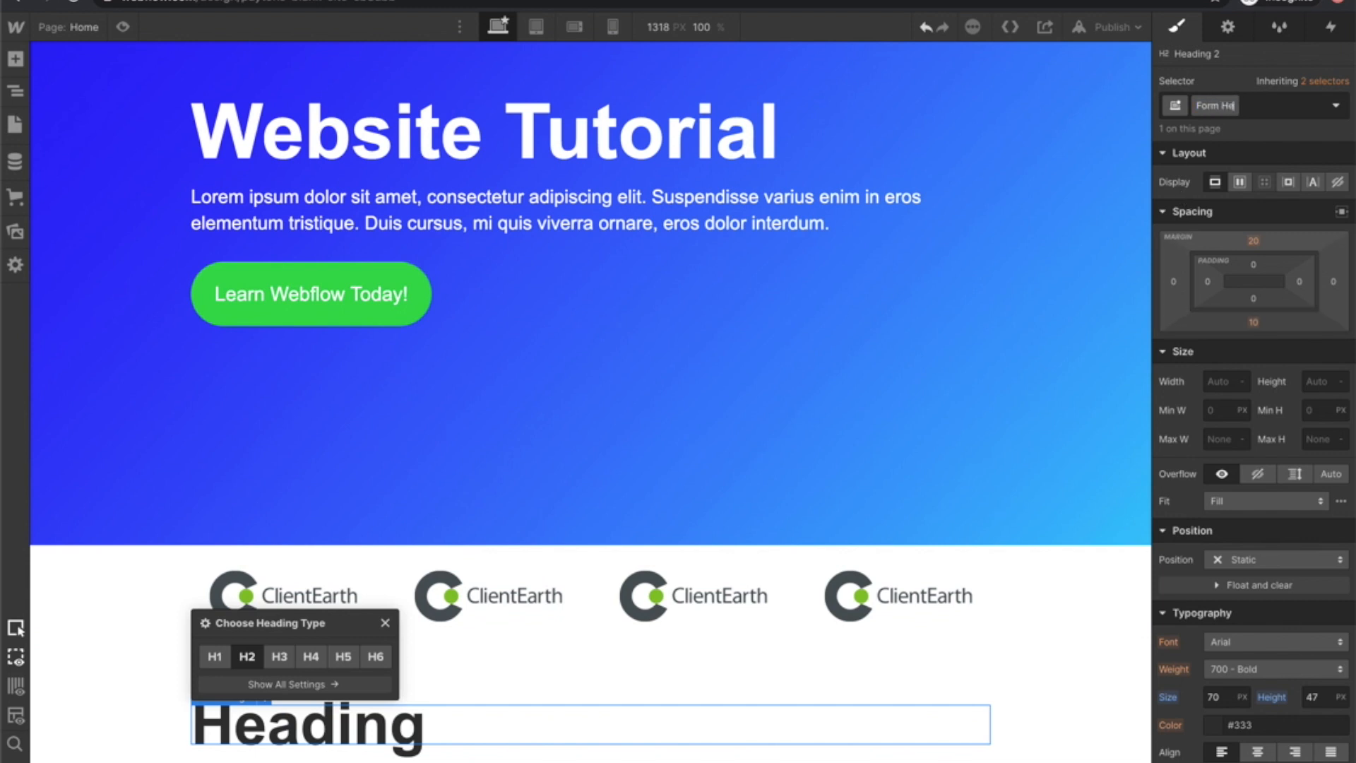
{"action": "type", "text": "ction Heading"}
{"action": "key", "text": "Return"}
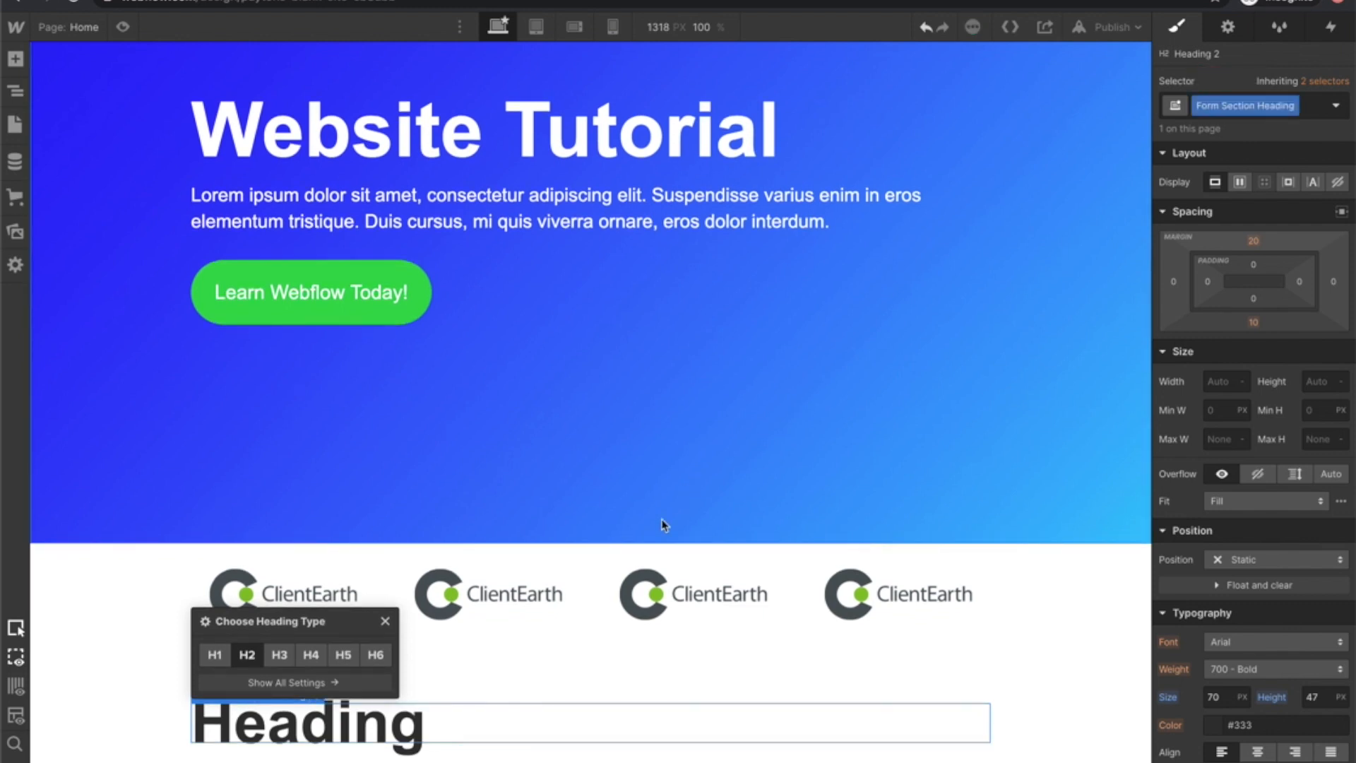
Replace the form section heading's text with "Contact Us Today!".
{"action": "double_click", "coordinate": [399, 737]}
{"action": "type", "text": "Contac"}
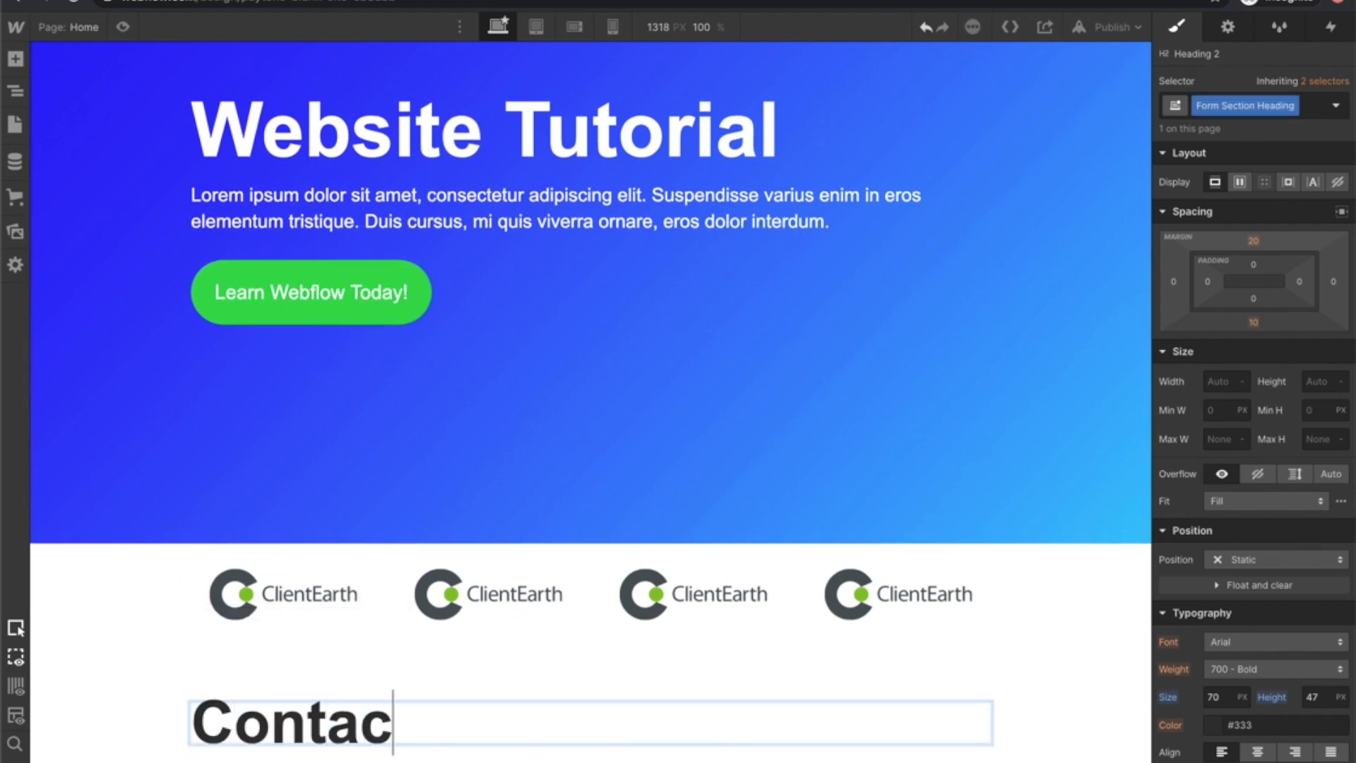
{"action": "type", "text": "t Us Today!"}
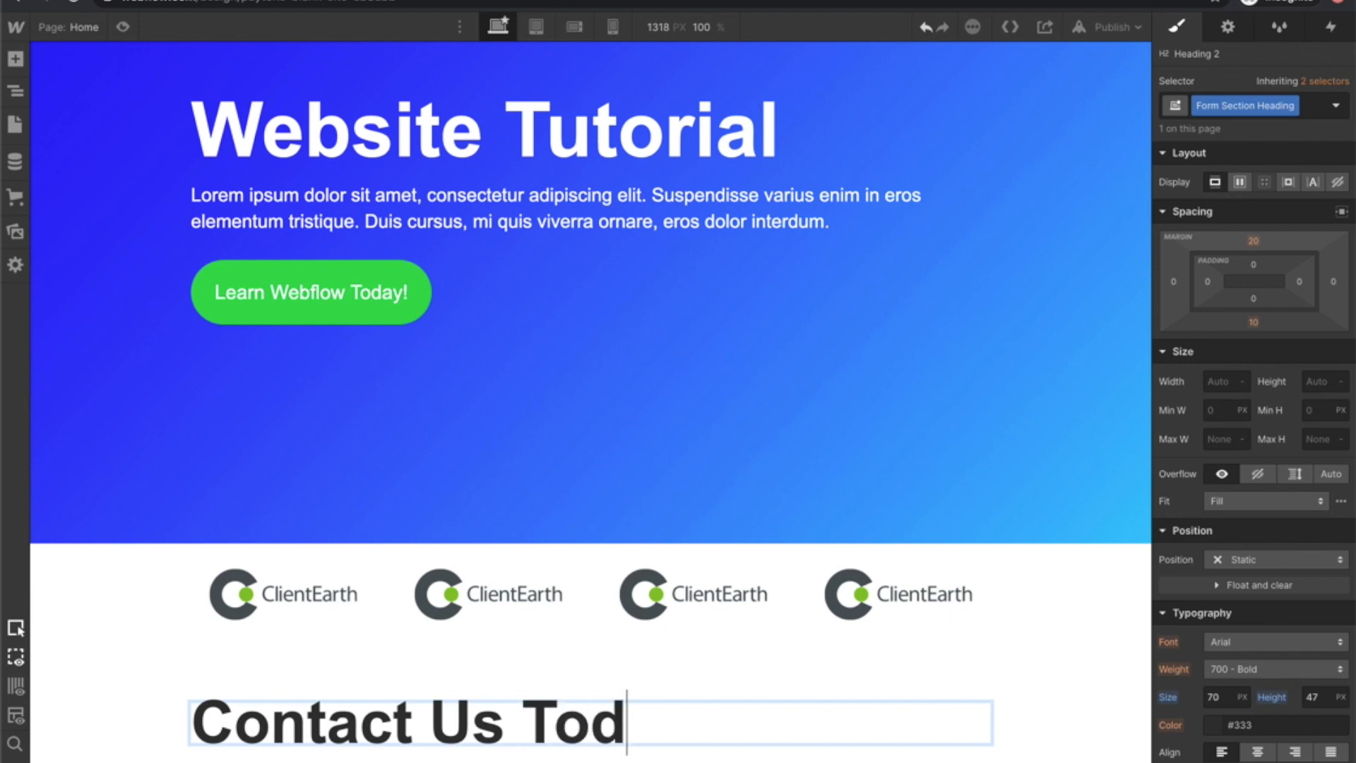
{"action": "left_click", "coordinate": [422, 444]}
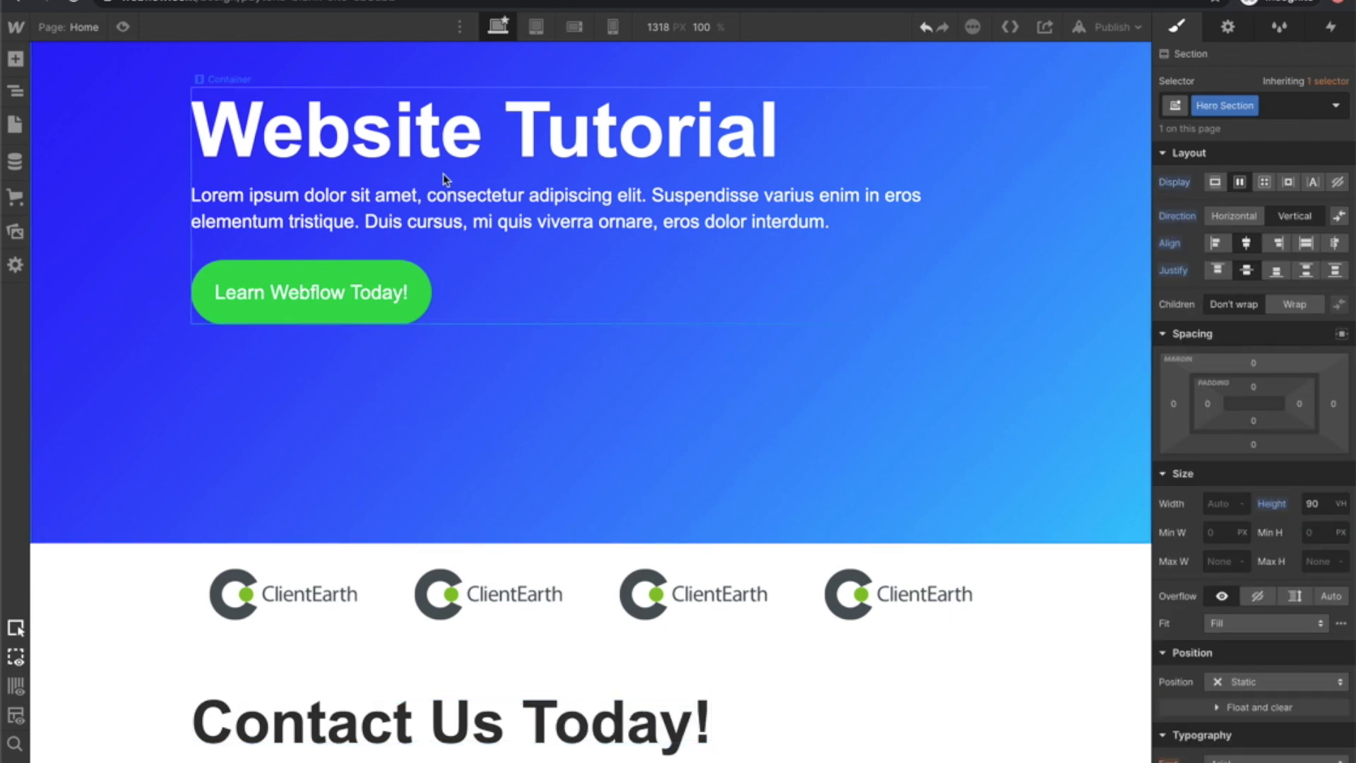
Copy the hero section's paragraph and paste it below the "Contact Us Today!" heading.
{"action": "left_click", "coordinate": [16, 59]}
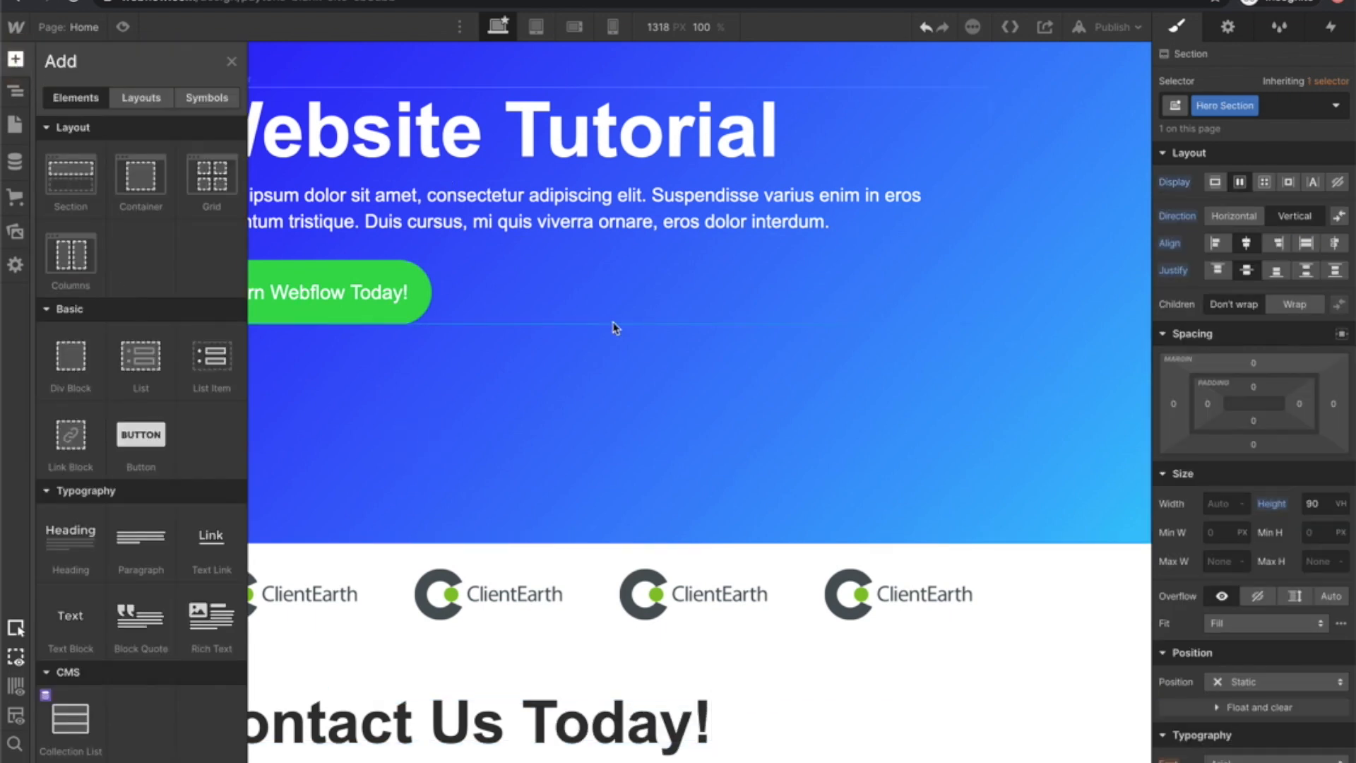
{"action": "left_click", "coordinate": [614, 322]}
{"action": "left_click", "coordinate": [555, 223]}
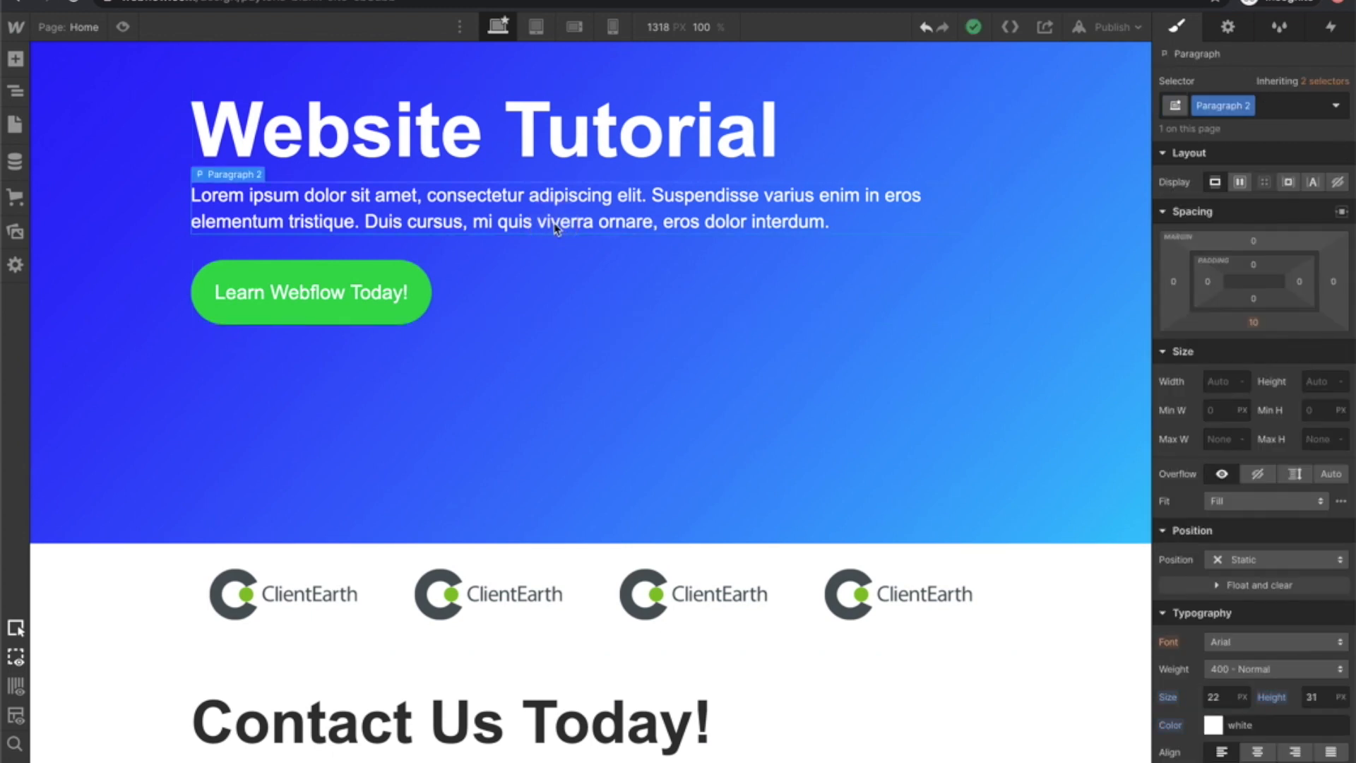
{"action": "left_click", "coordinate": [534, 719]}
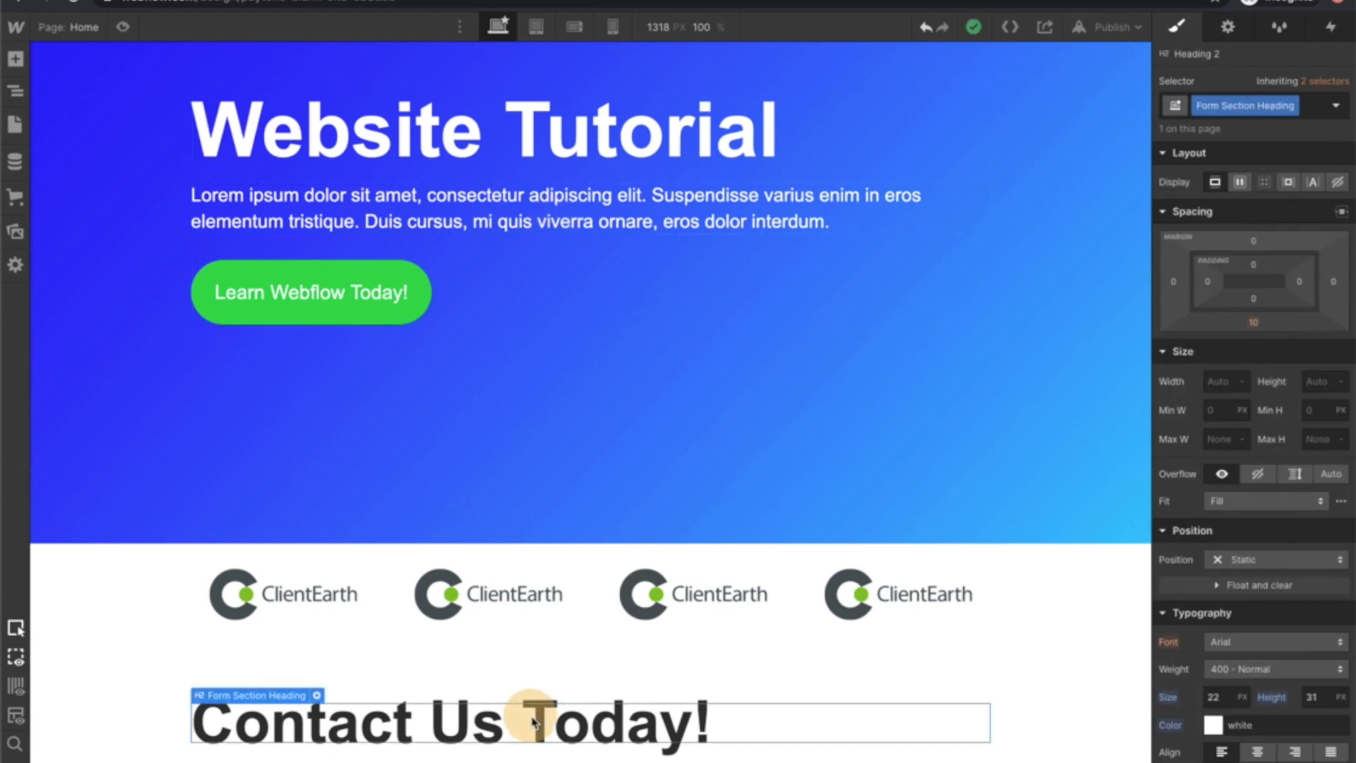
{"action": "scroll", "coordinate": [566, 648], "scroll_direction": "down", "scroll_amount": 1}
{"action": "key", "text": "ctrl+v"}
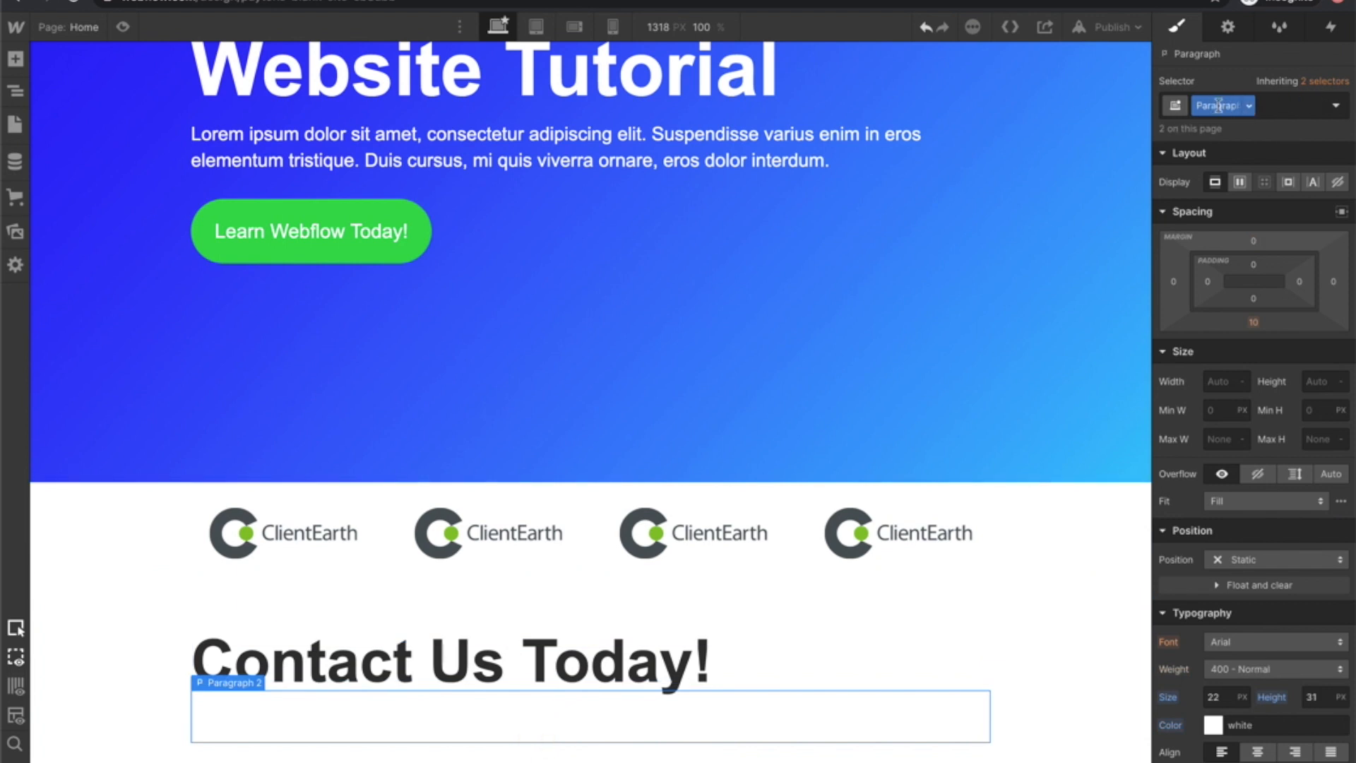
Add a combo class named "black" to the pasted paragraph and set its text color to #000000.
{"action": "left_click", "coordinate": [1286, 106]}
{"action": "type", "text": "black"}
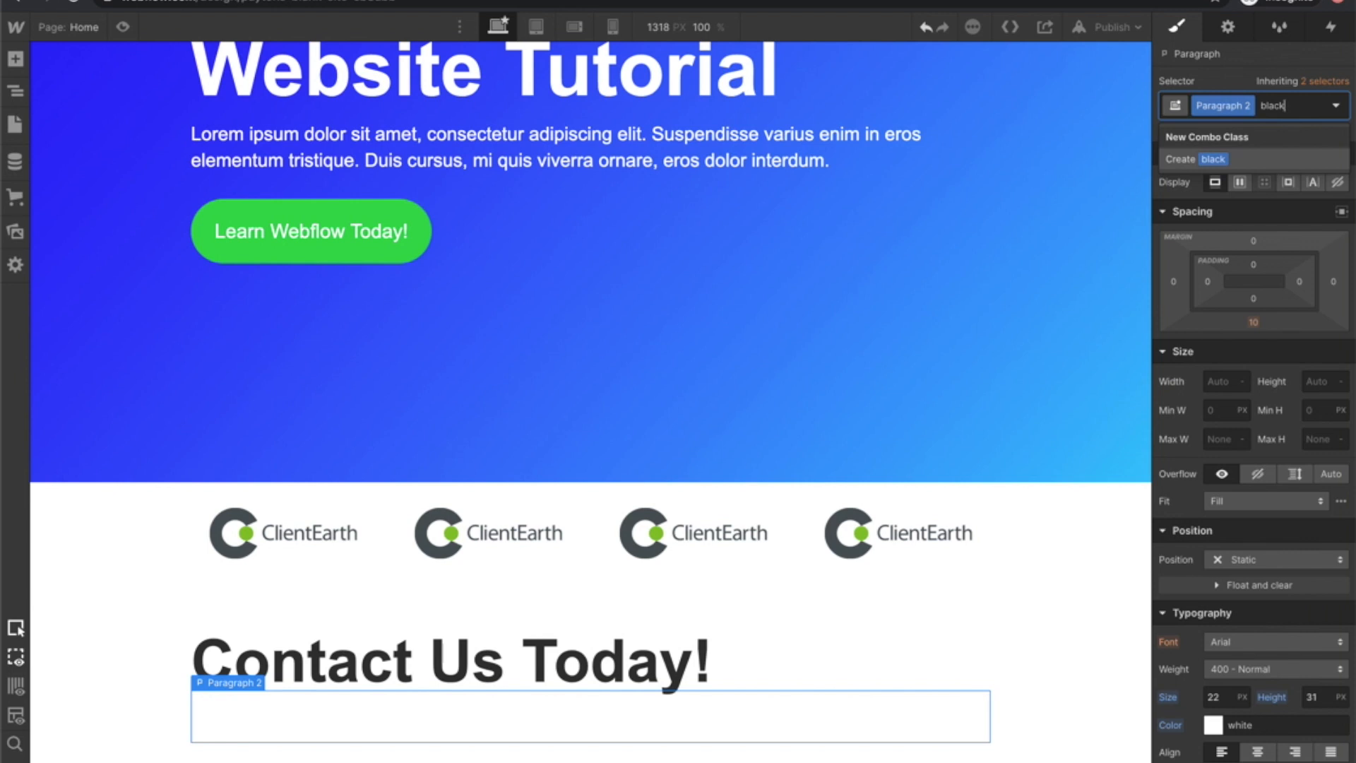
{"action": "key", "text": "Return"}
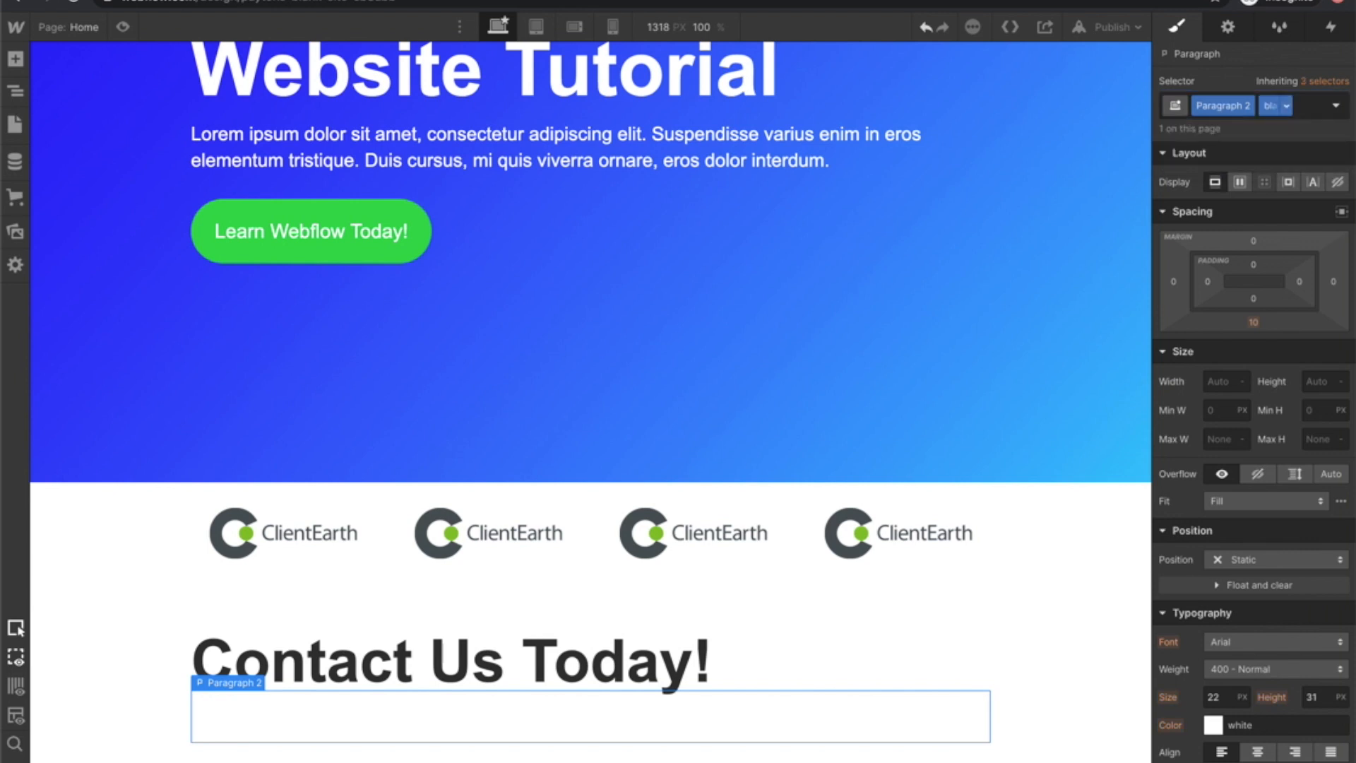
{"action": "scroll", "coordinate": [1218, 644], "scroll_direction": "down", "scroll_amount": 2}
{"action": "left_click", "coordinate": [1219, 651]}
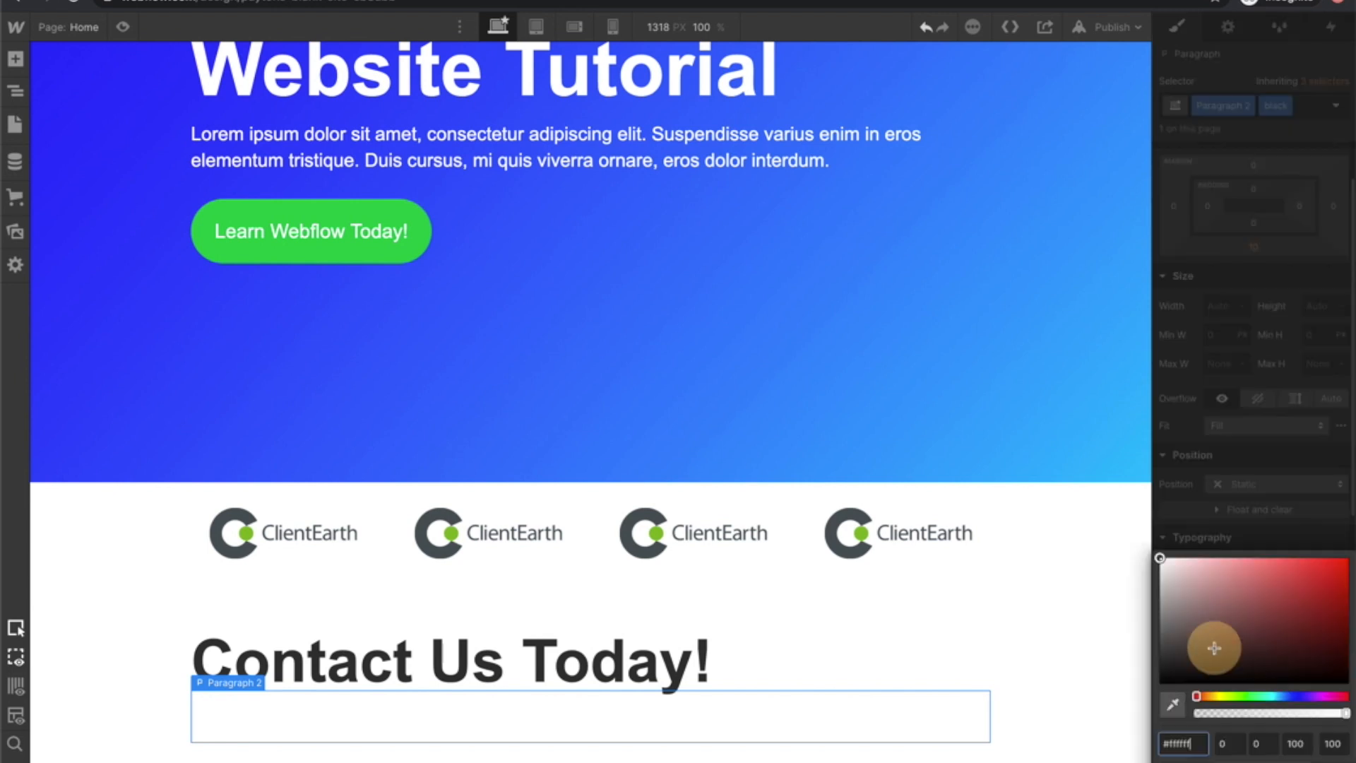
{"action": "left_click_drag", "start_coordinate": [1196, 639], "coordinate": [1095, 726]}
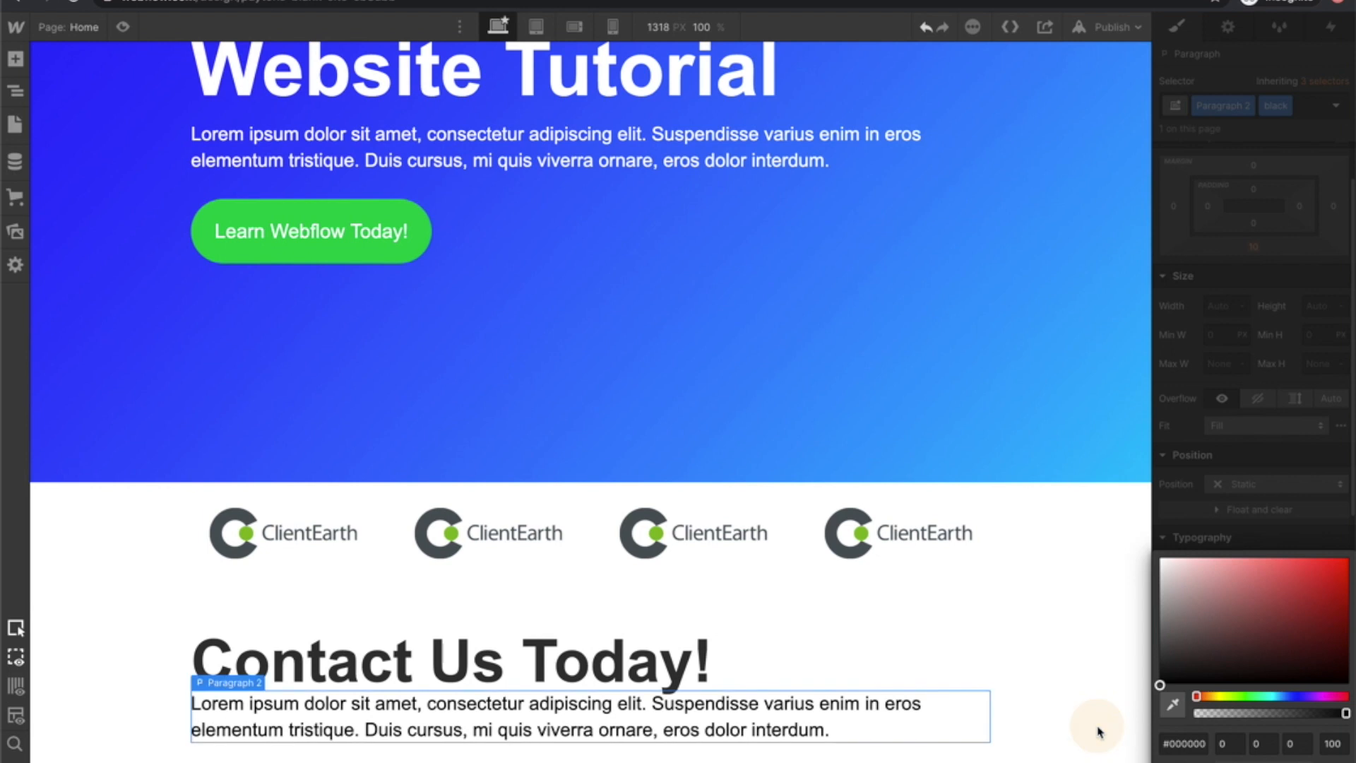
Set the bottom margin of the "Contact Us Today!" heading to 30 px.
{"action": "left_click", "coordinate": [646, 664]}
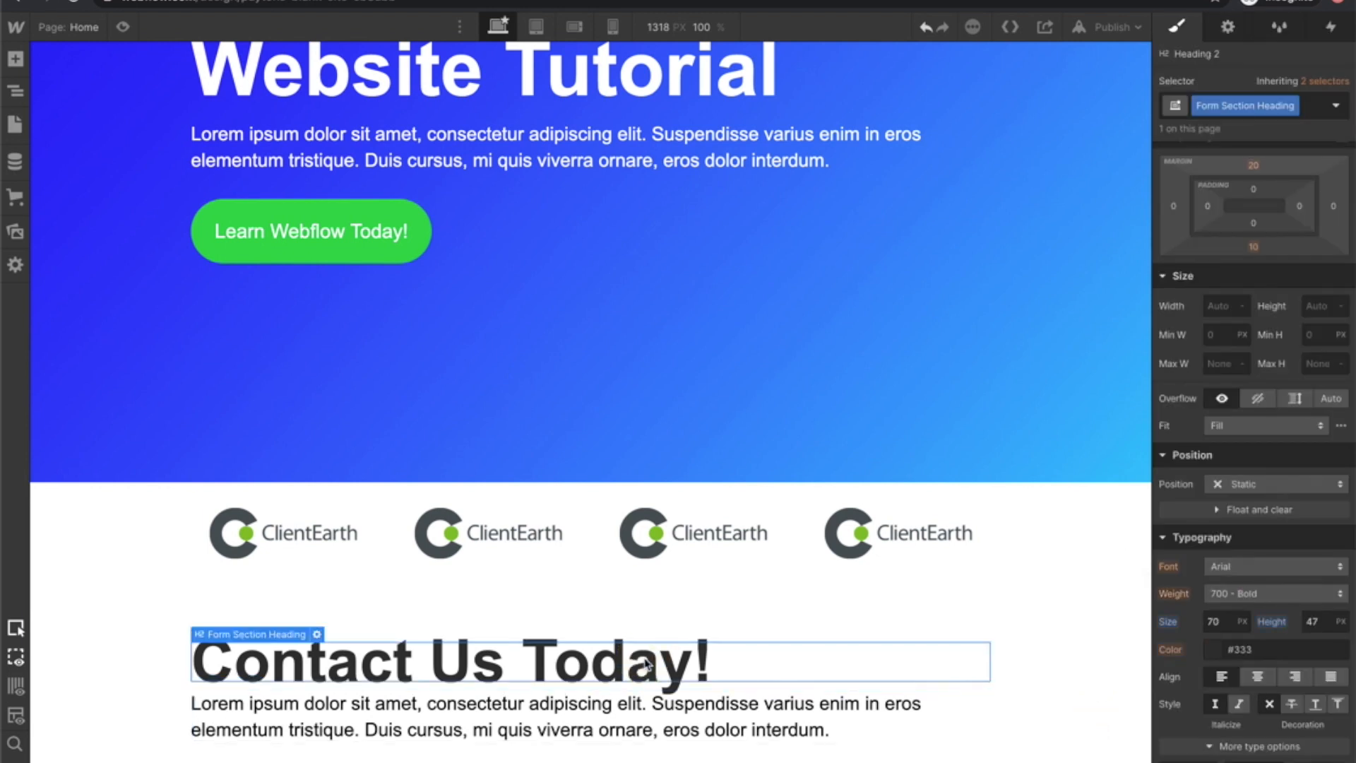
{"action": "left_click", "coordinate": [1254, 247]}
{"action": "left_click", "coordinate": [1303, 303]}
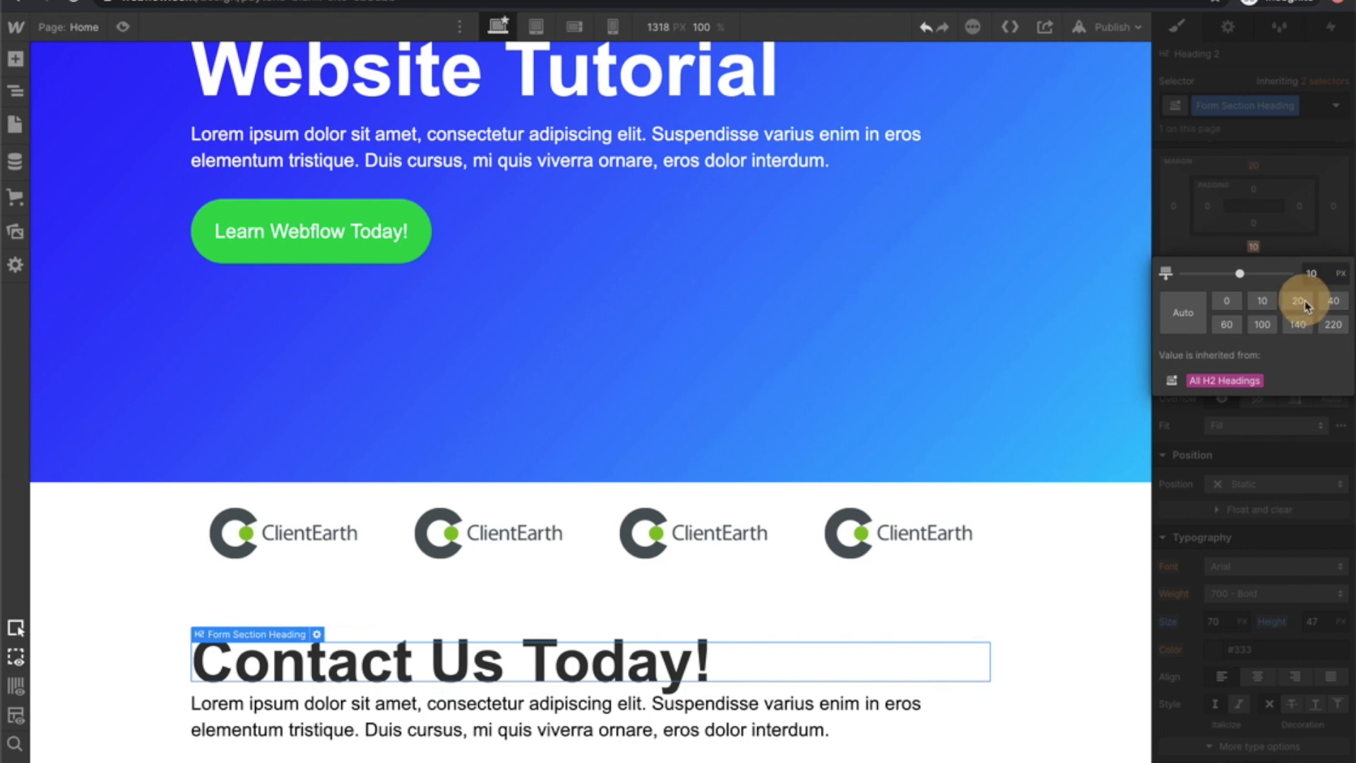
{"action": "left_click", "coordinate": [1318, 272]}
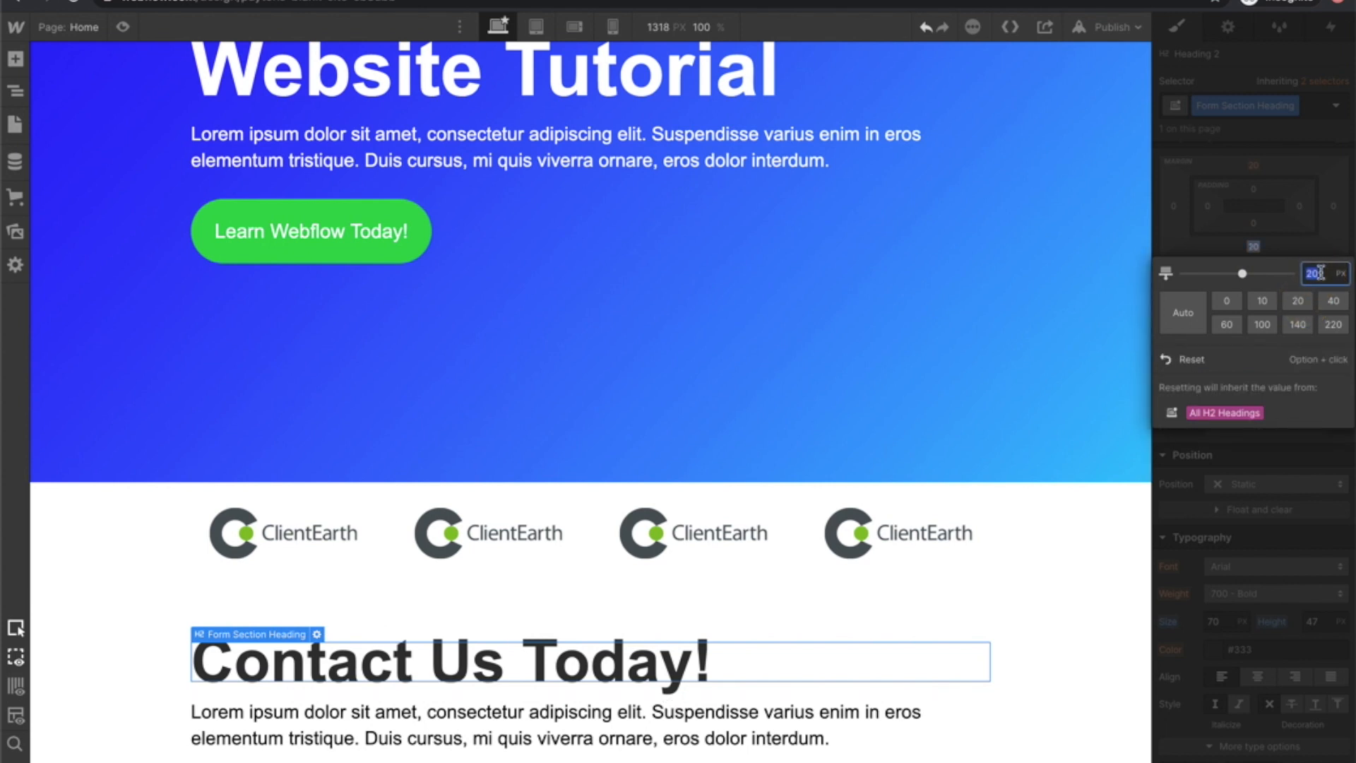
{"action": "type", "text": "30"}
{"action": "key", "text": "Return"}
{"action": "left_click", "coordinate": [833, 342]}
Add a linear gradient background to the form section and set its starting color to light gray #e9e9e9.
{"action": "scroll", "coordinate": [832, 346], "scroll_direction": "down", "scroll_amount": 1}
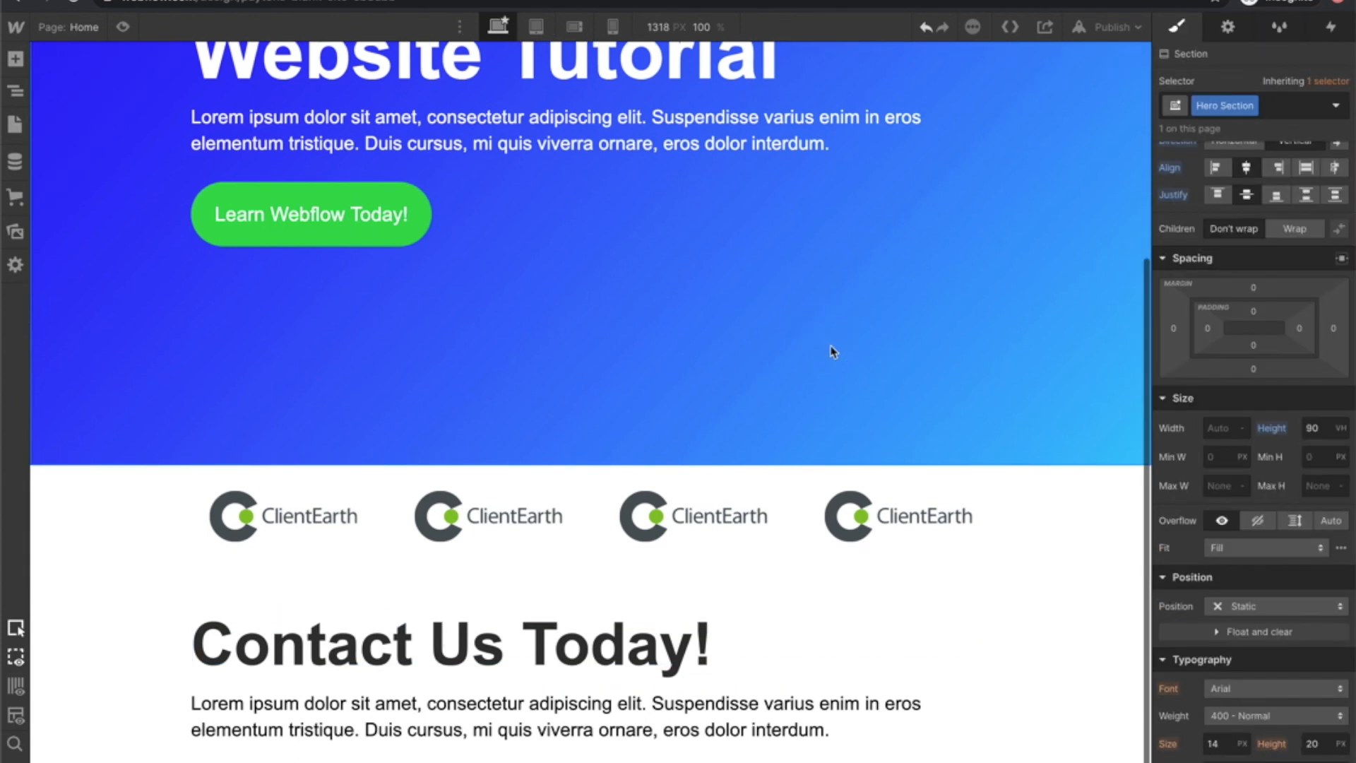
{"action": "left_click", "coordinate": [1072, 586]}
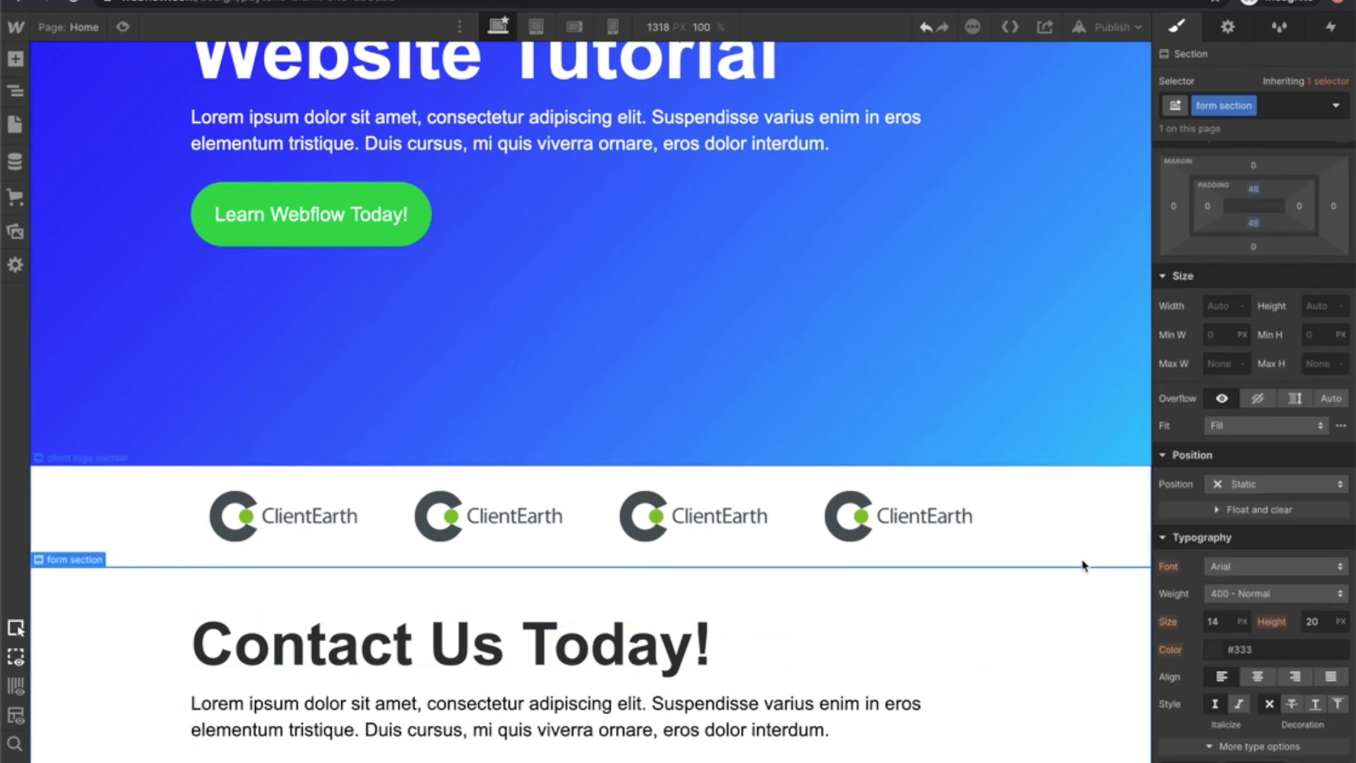
{"action": "scroll", "coordinate": [1239, 652], "scroll_direction": "down", "scroll_amount": 4}
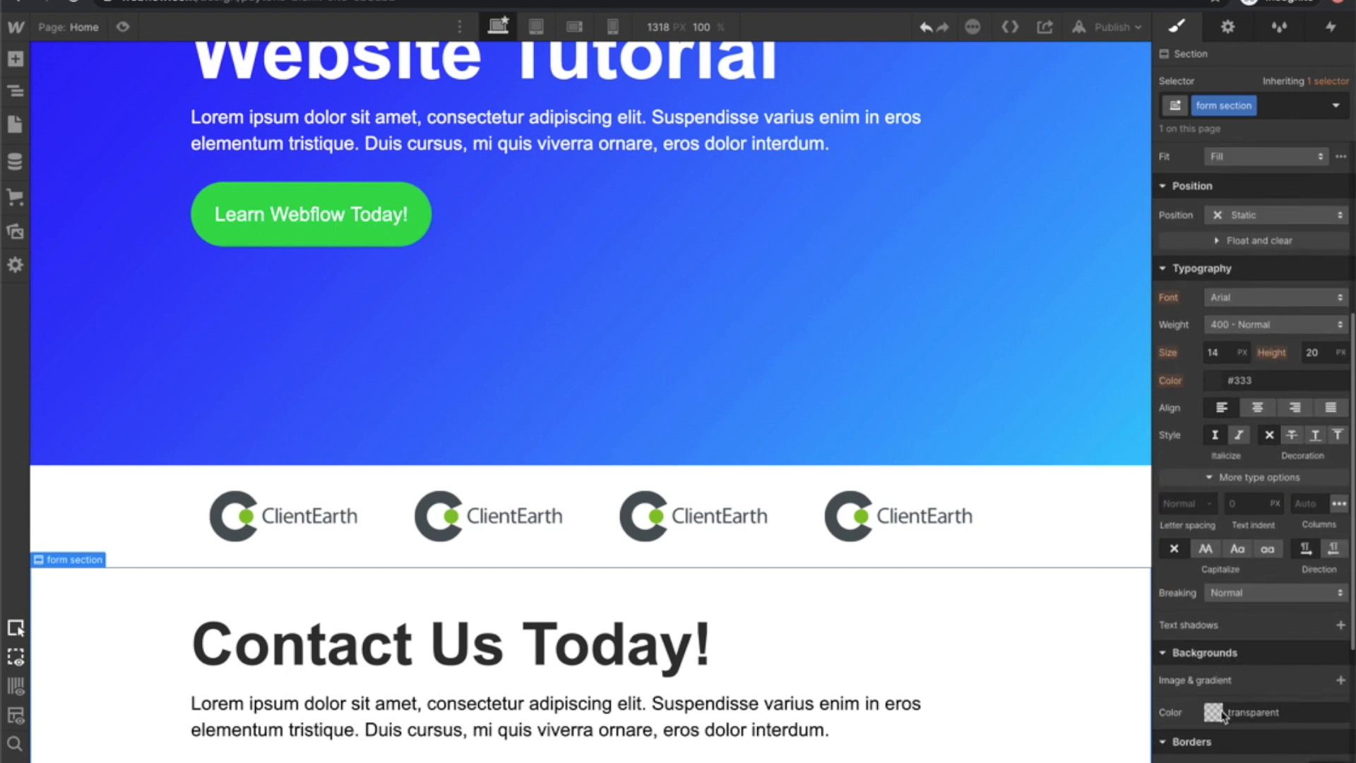
{"action": "scroll", "coordinate": [1222, 706], "scroll_direction": "down", "scroll_amount": 1}
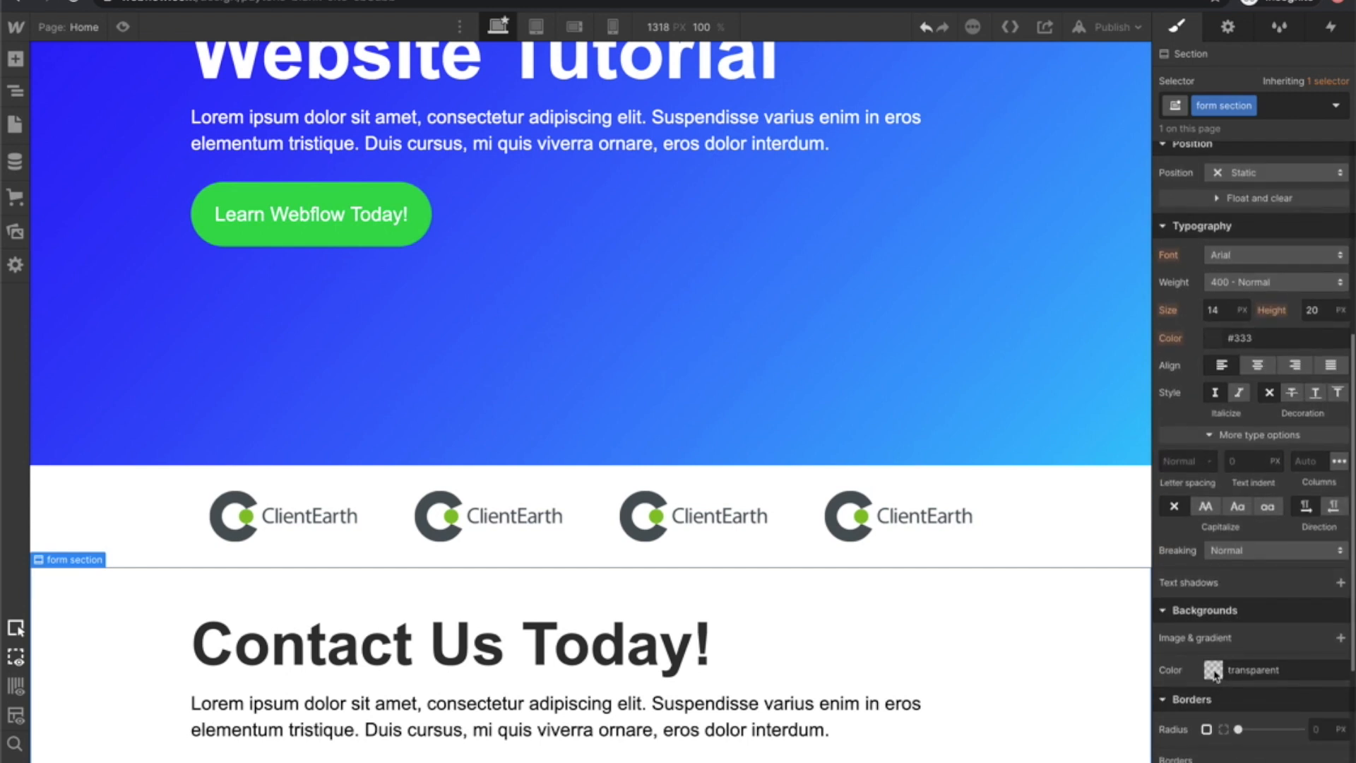
{"action": "left_click", "coordinate": [1340, 637]}
{"action": "left_click", "coordinate": [1255, 330]}
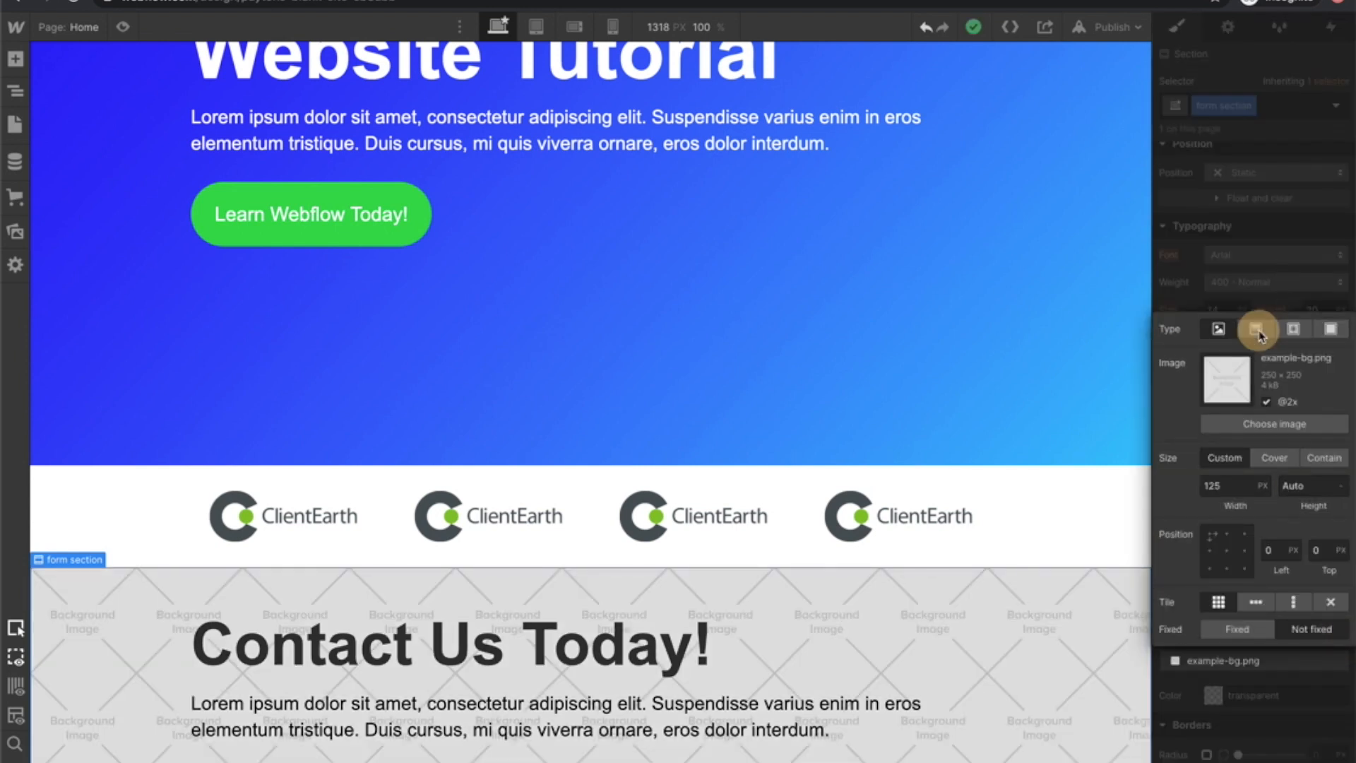
{"action": "left_click", "coordinate": [1165, 586]}
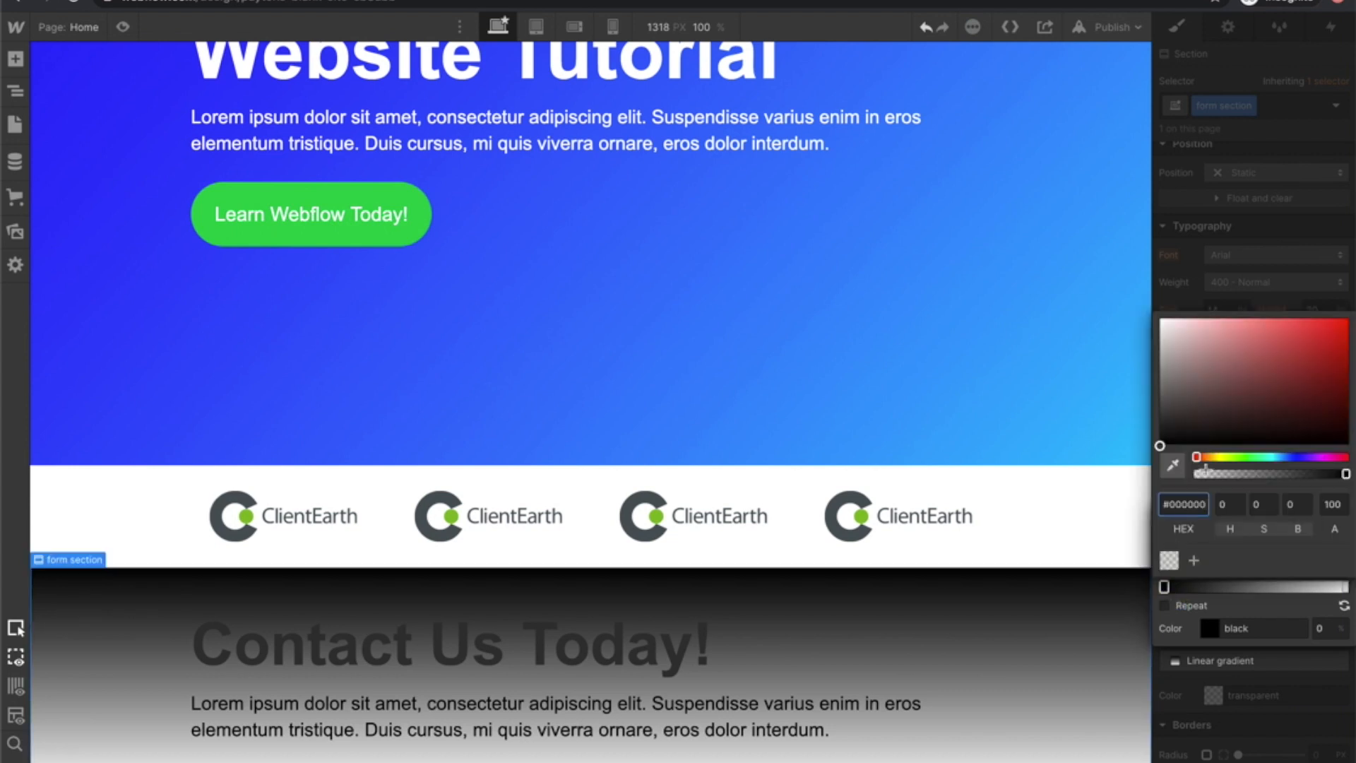
{"action": "left_click_drag", "start_coordinate": [1174, 369], "coordinate": [1147, 330]}
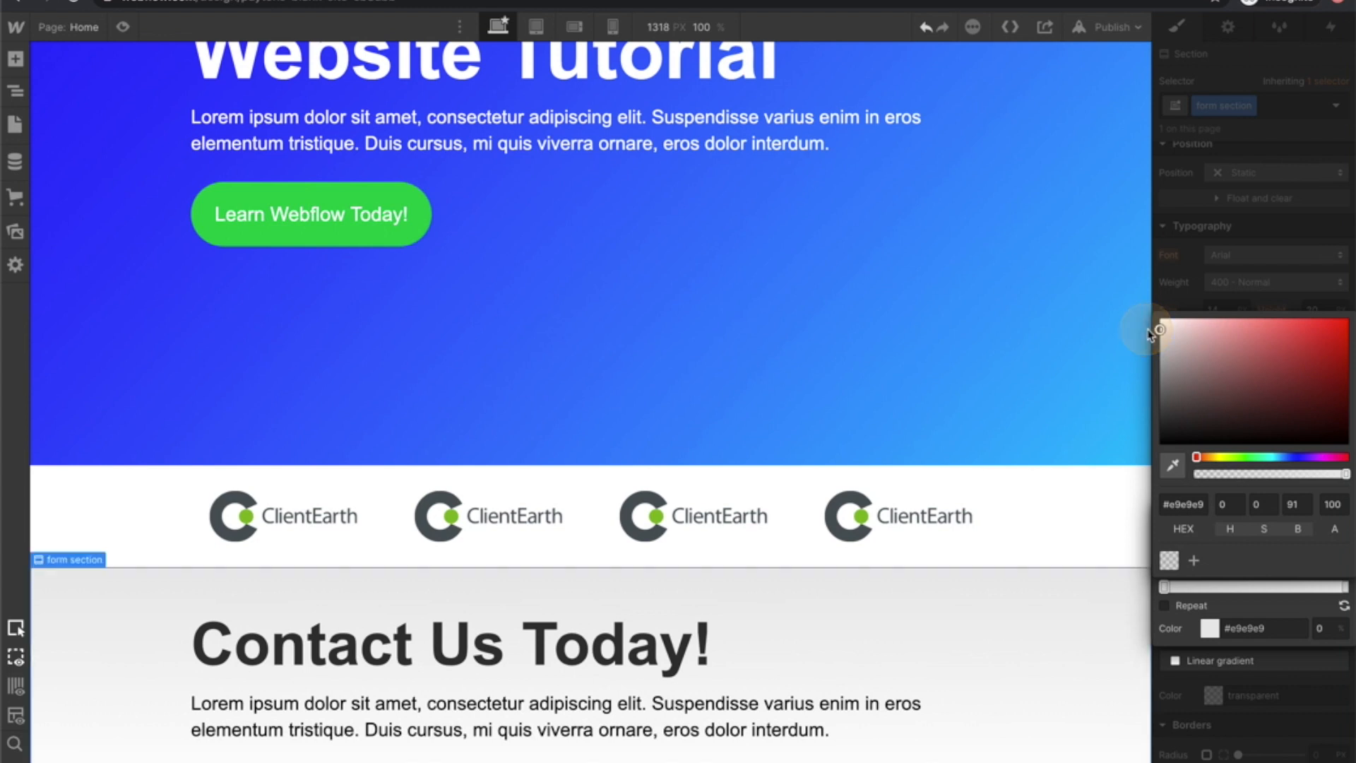
{"action": "left_click", "coordinate": [1318, 619]}
Set the form section gradient's end color to pale pink #fff4f4 and its angle to 147 degrees.
{"action": "left_click", "coordinate": [1341, 587]}
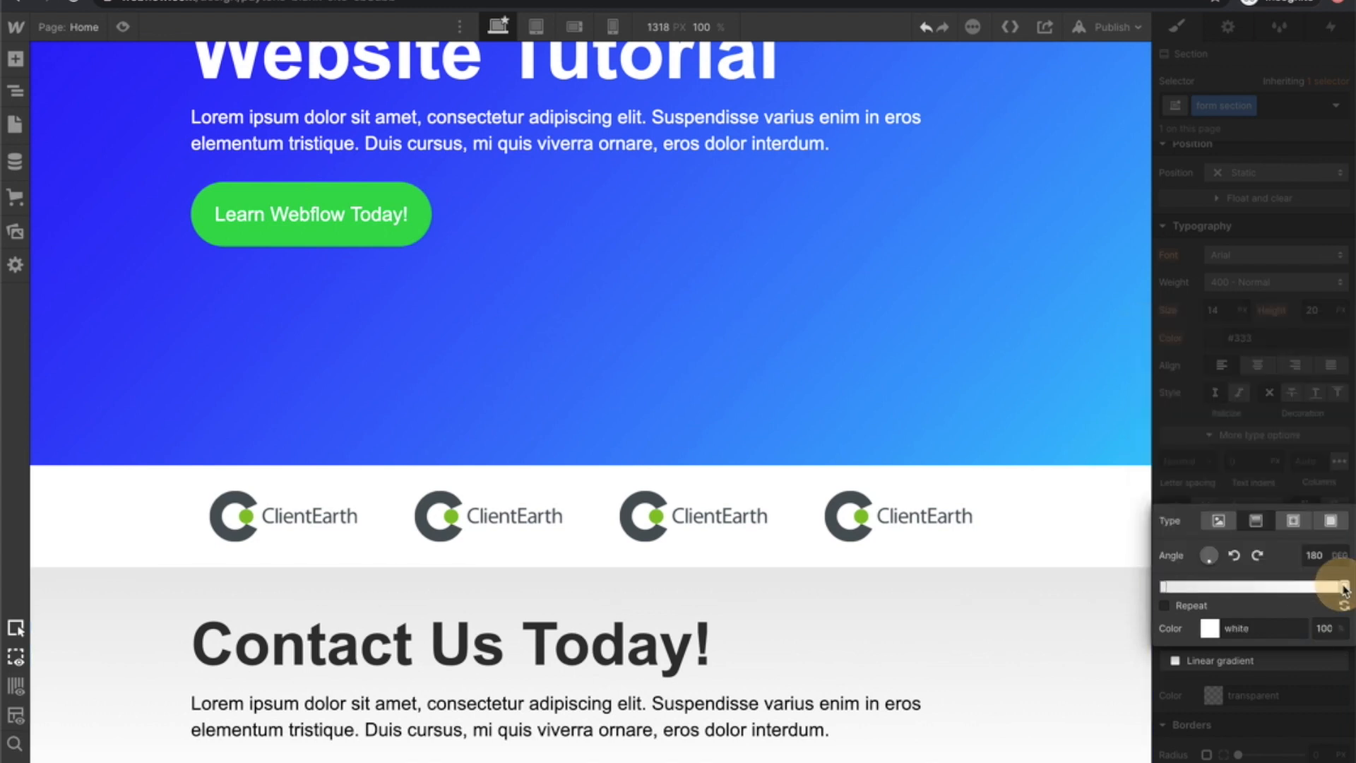
{"action": "left_click", "coordinate": [1193, 318]}
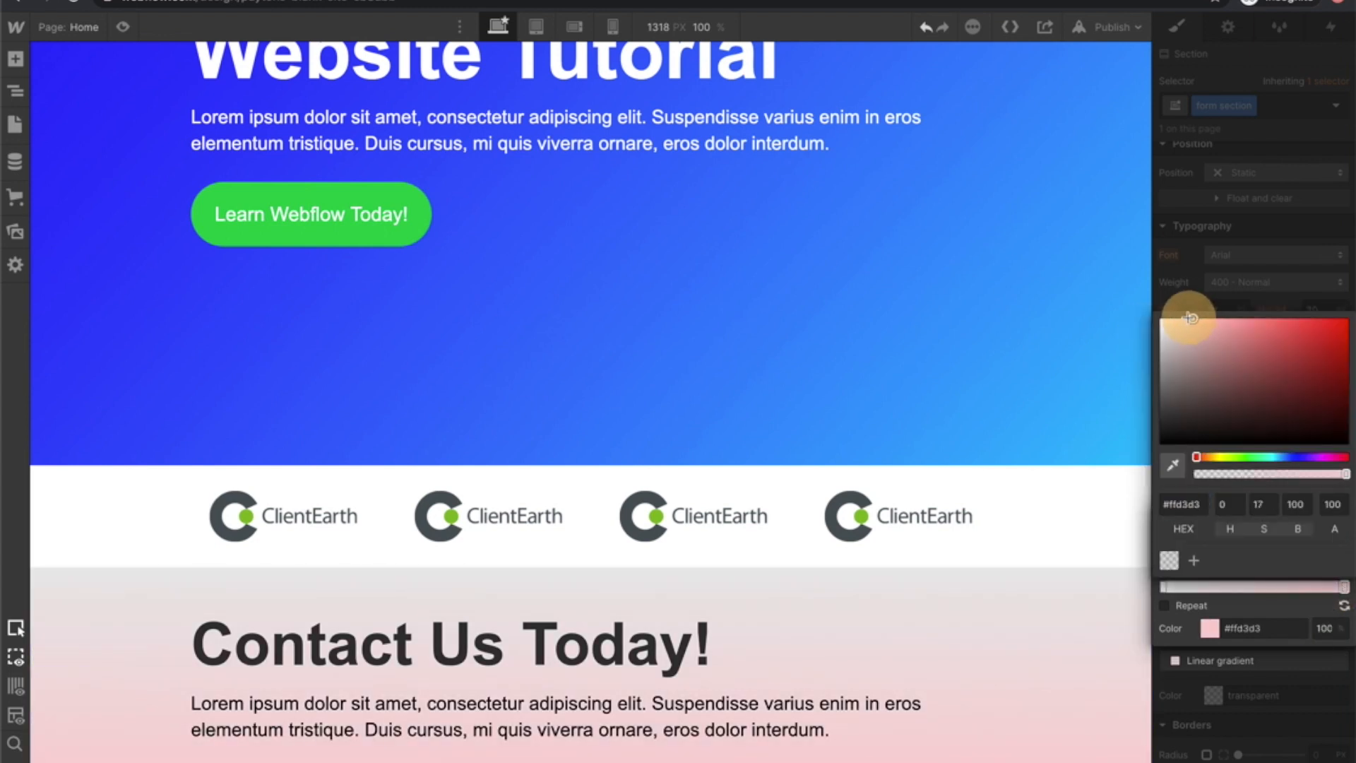
{"action": "left_click_drag", "start_coordinate": [1190, 318], "coordinate": [1175, 314]}
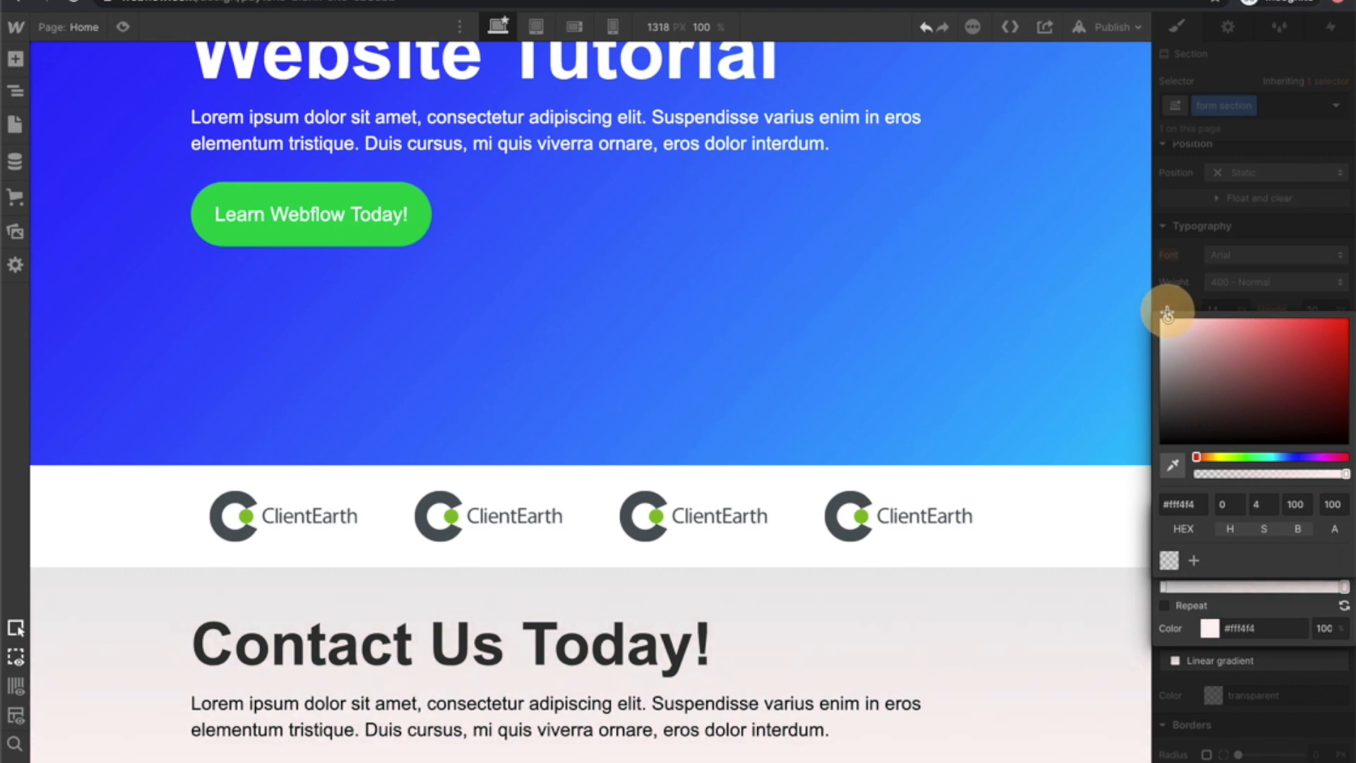
{"action": "left_click", "coordinate": [1243, 274]}
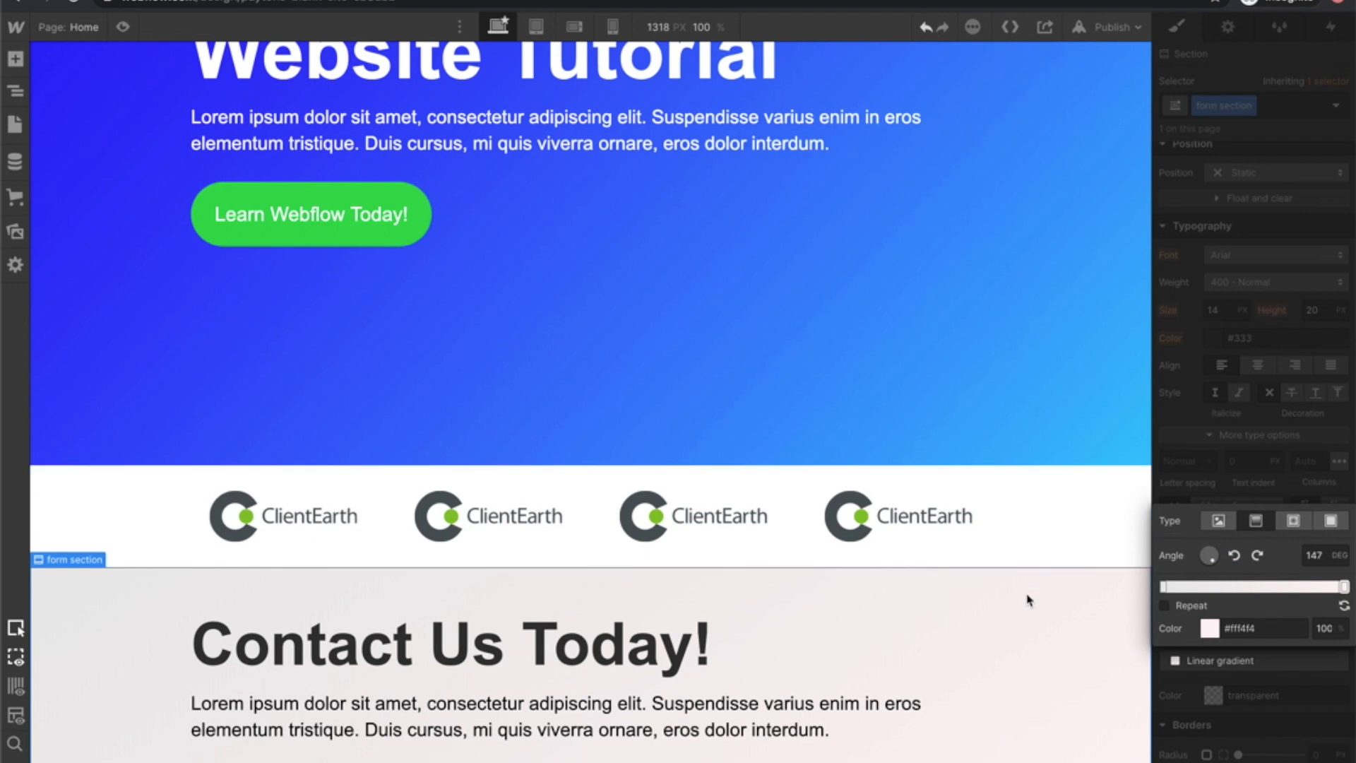
{"action": "left_click", "coordinate": [966, 356]}
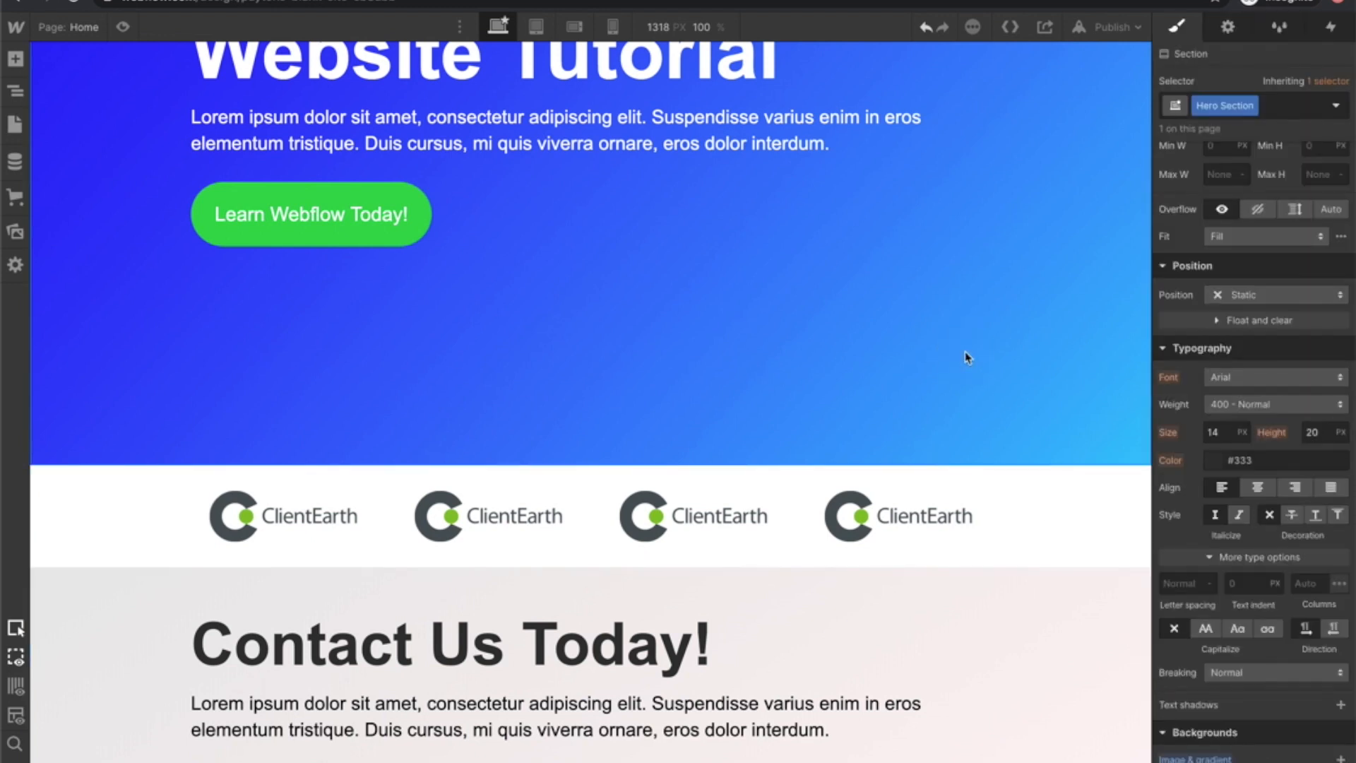
Insert a Form Block below the paragraph in the "Contact Us Today!" section's container.
{"action": "left_click", "coordinate": [16, 59]}
{"action": "scroll", "coordinate": [118, 335], "scroll_direction": "down", "scroll_amount": 10}
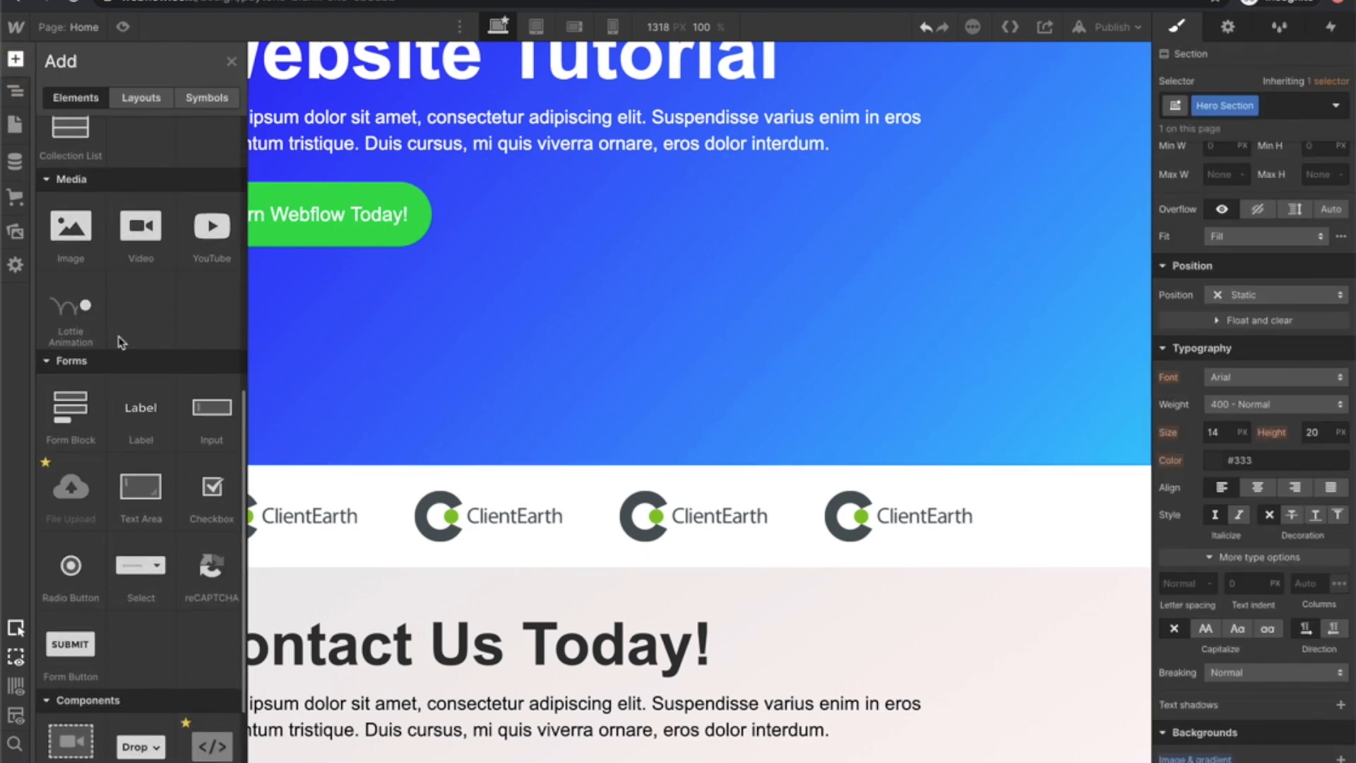
{"action": "left_click_drag", "start_coordinate": [70, 357], "coordinate": [363, 743]}
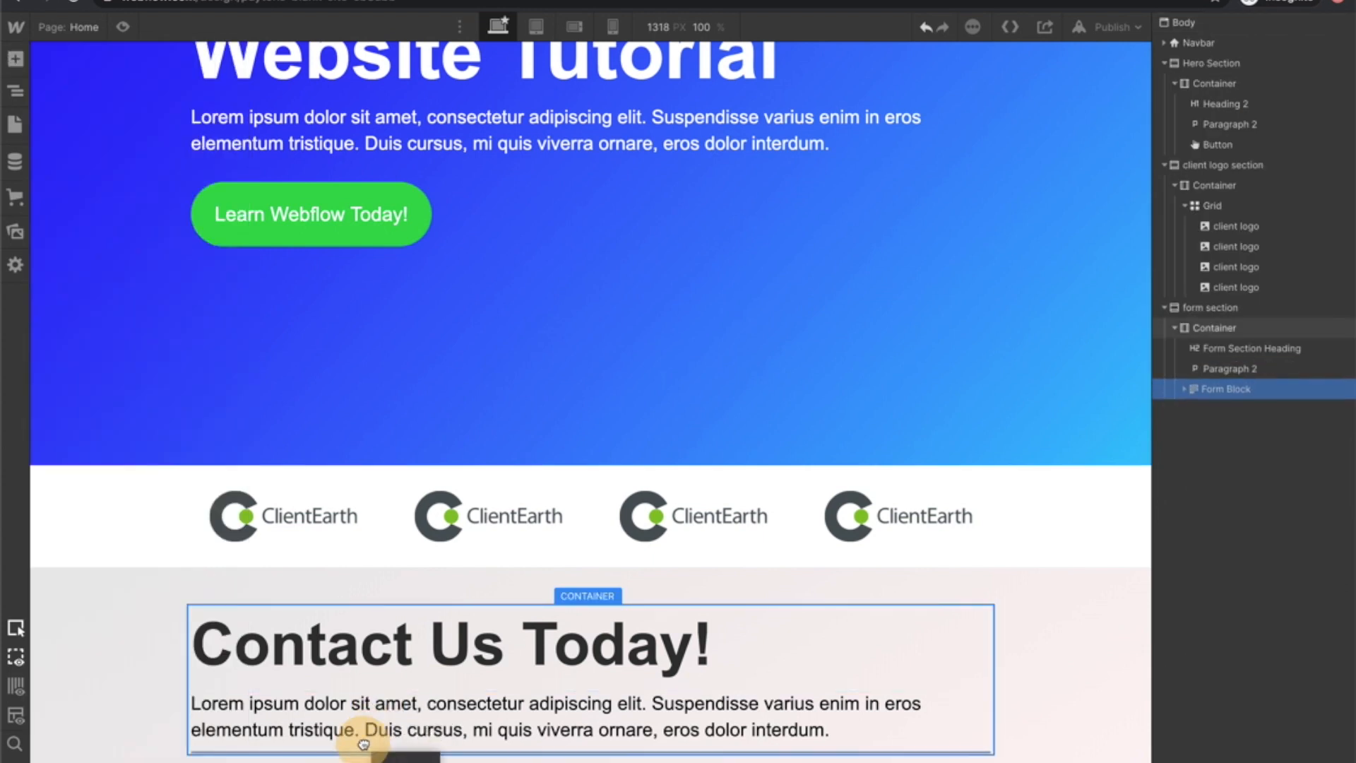
{"action": "scroll", "coordinate": [448, 600], "scroll_direction": "down", "scroll_amount": 3}
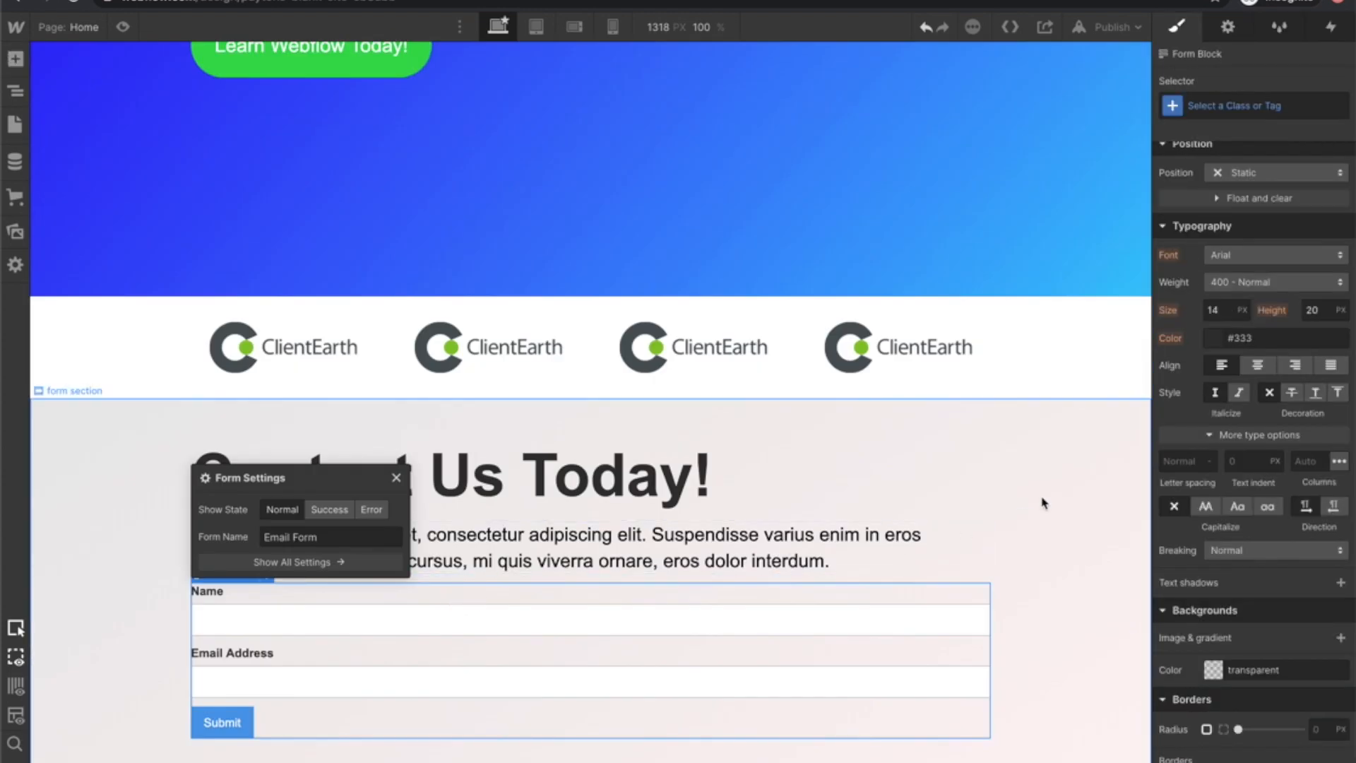
{"action": "left_click", "coordinate": [1059, 553]}
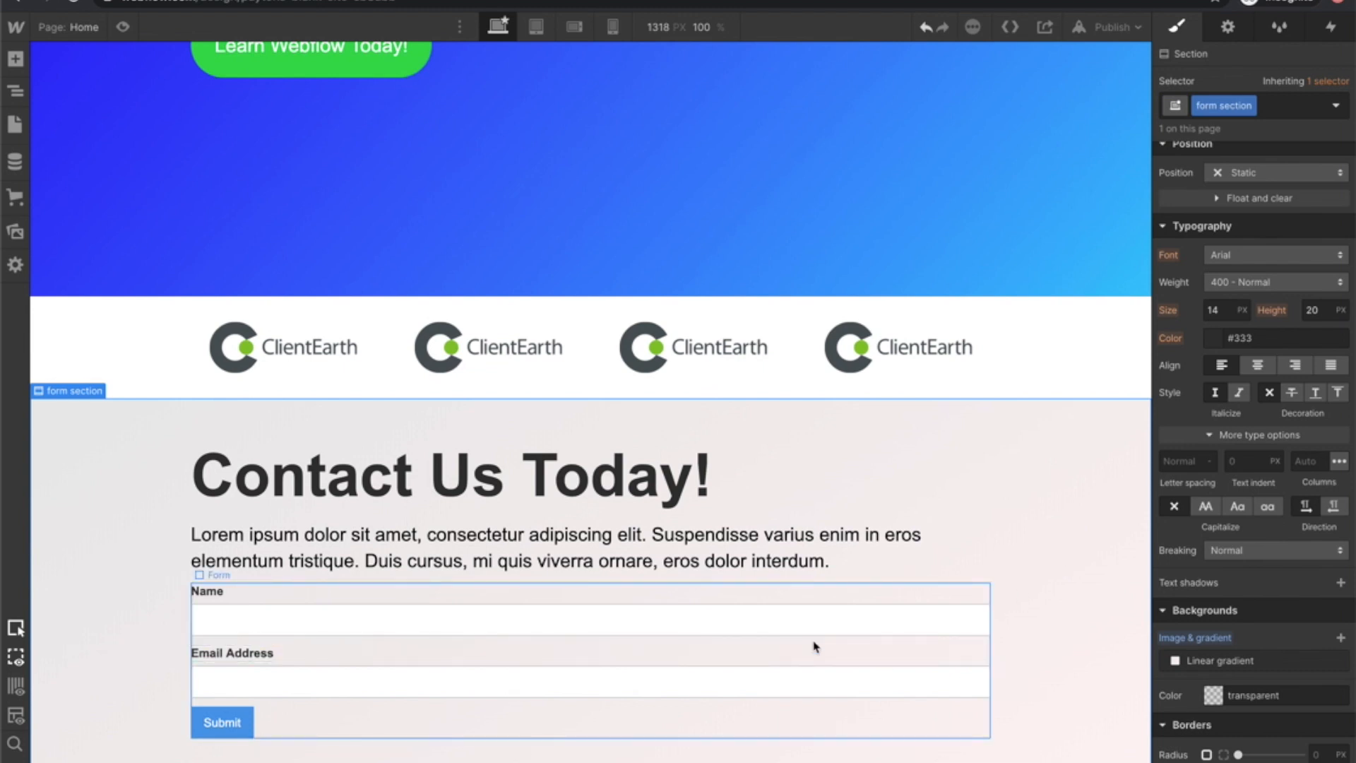
Set the maximum width of the contact section's Form Block to 400 px.
{"action": "left_click", "coordinate": [211, 579]}
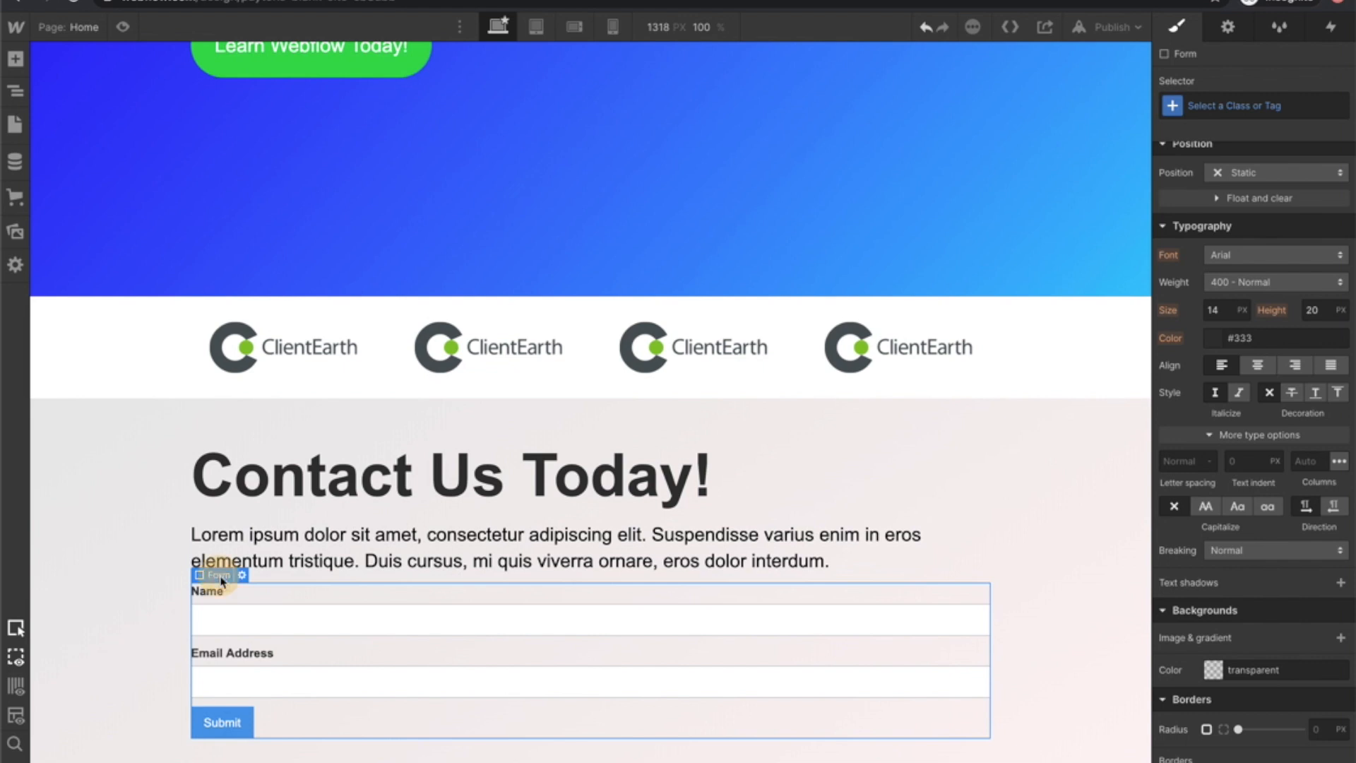
{"action": "mouse_move", "coordinate": [221, 567]}
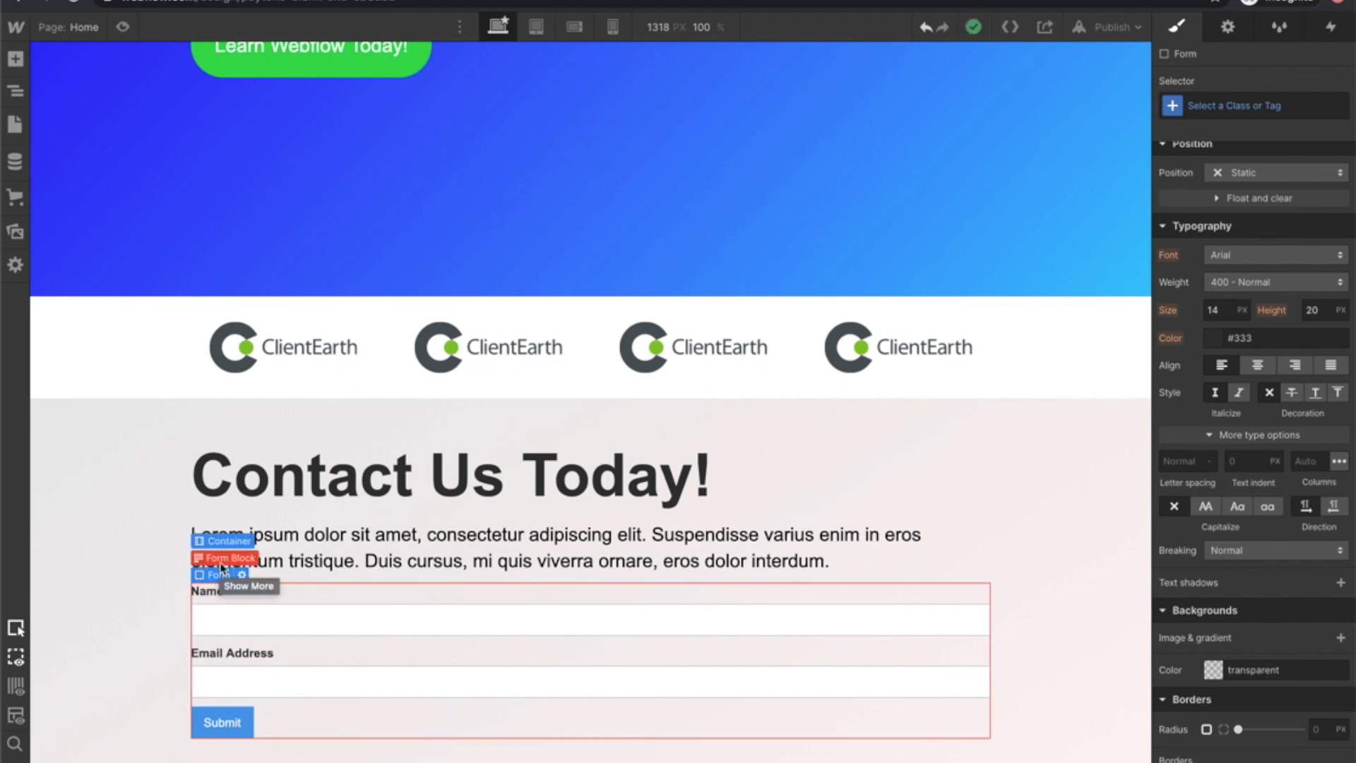
{"action": "left_click", "coordinate": [221, 564]}
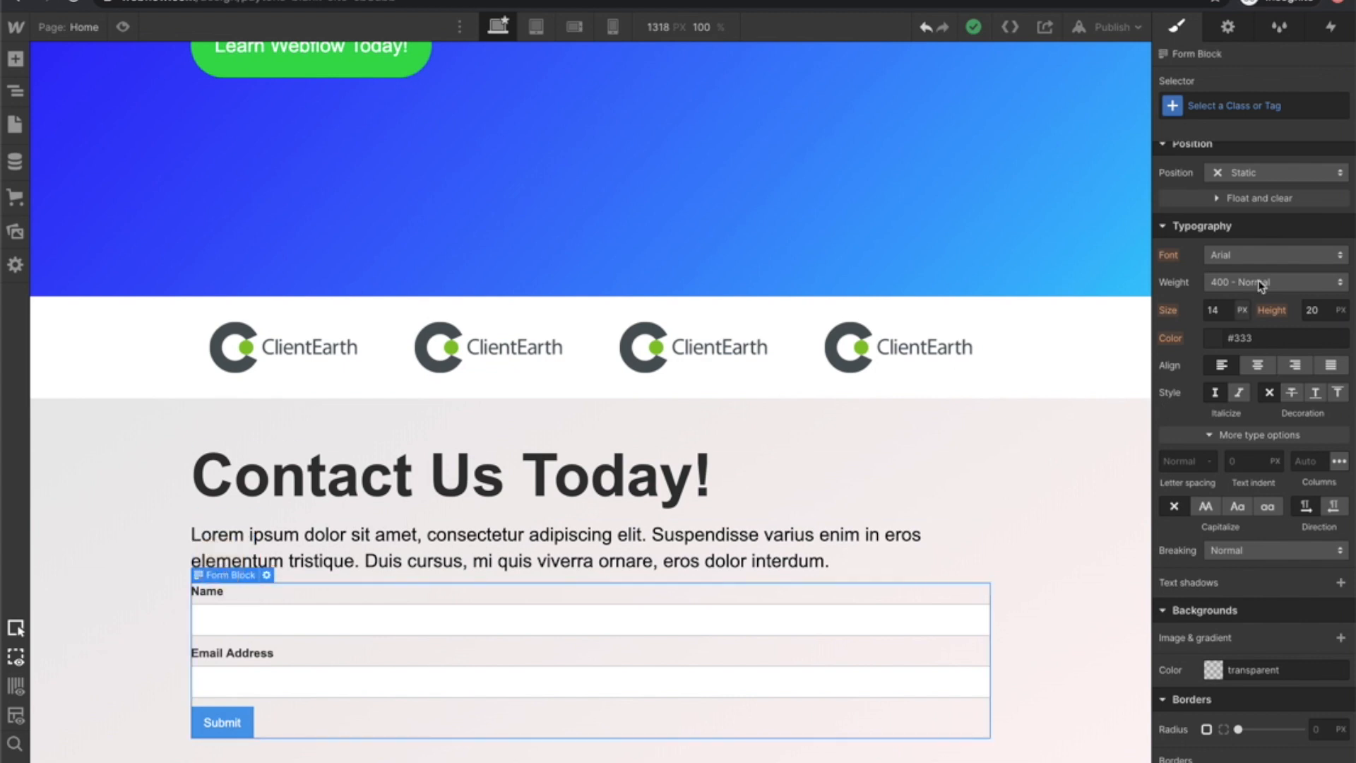
{"action": "scroll", "coordinate": [1260, 286], "scroll_direction": "up", "scroll_amount": 3}
{"action": "scroll", "coordinate": [1261, 286], "scroll_direction": "up", "scroll_amount": 3}
{"action": "left_click", "coordinate": [1226, 305]}
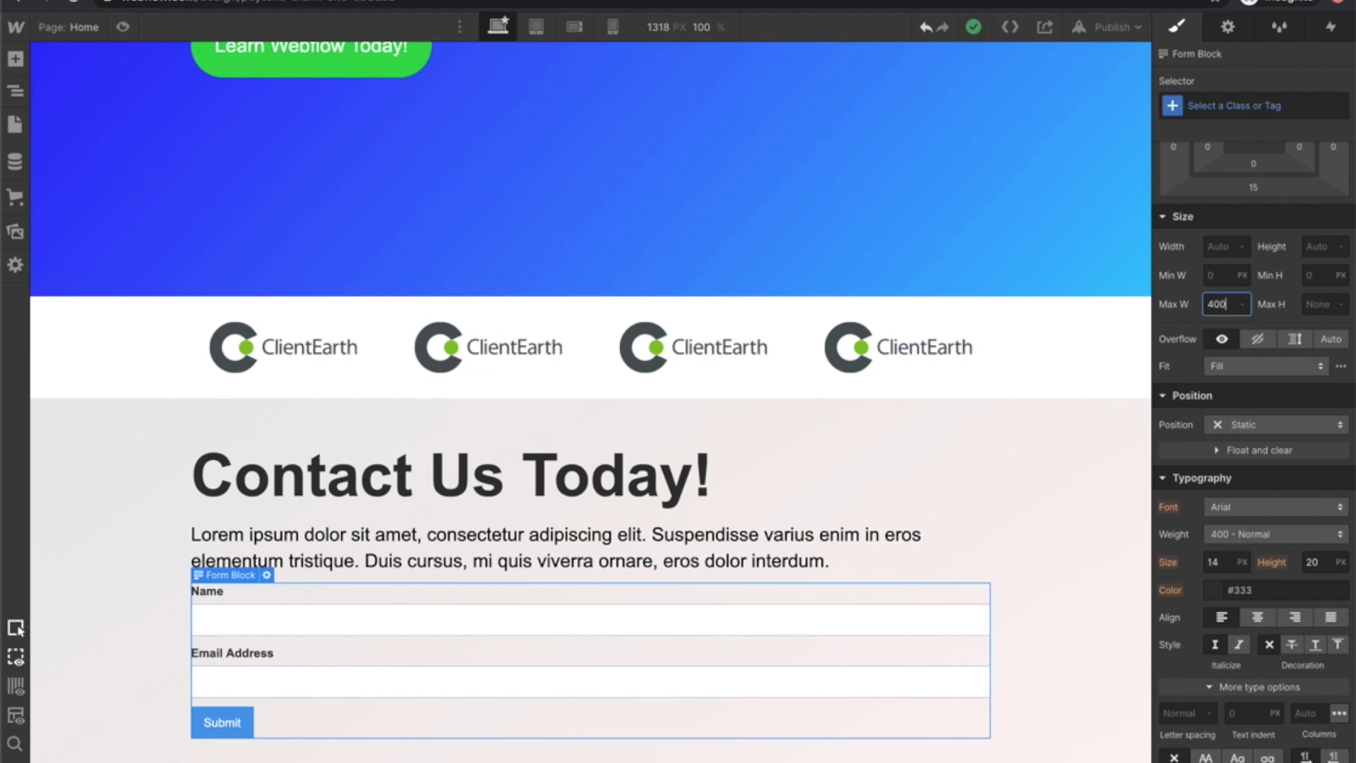
{"action": "type", "text": "400px"}
{"action": "key", "text": "Return"}
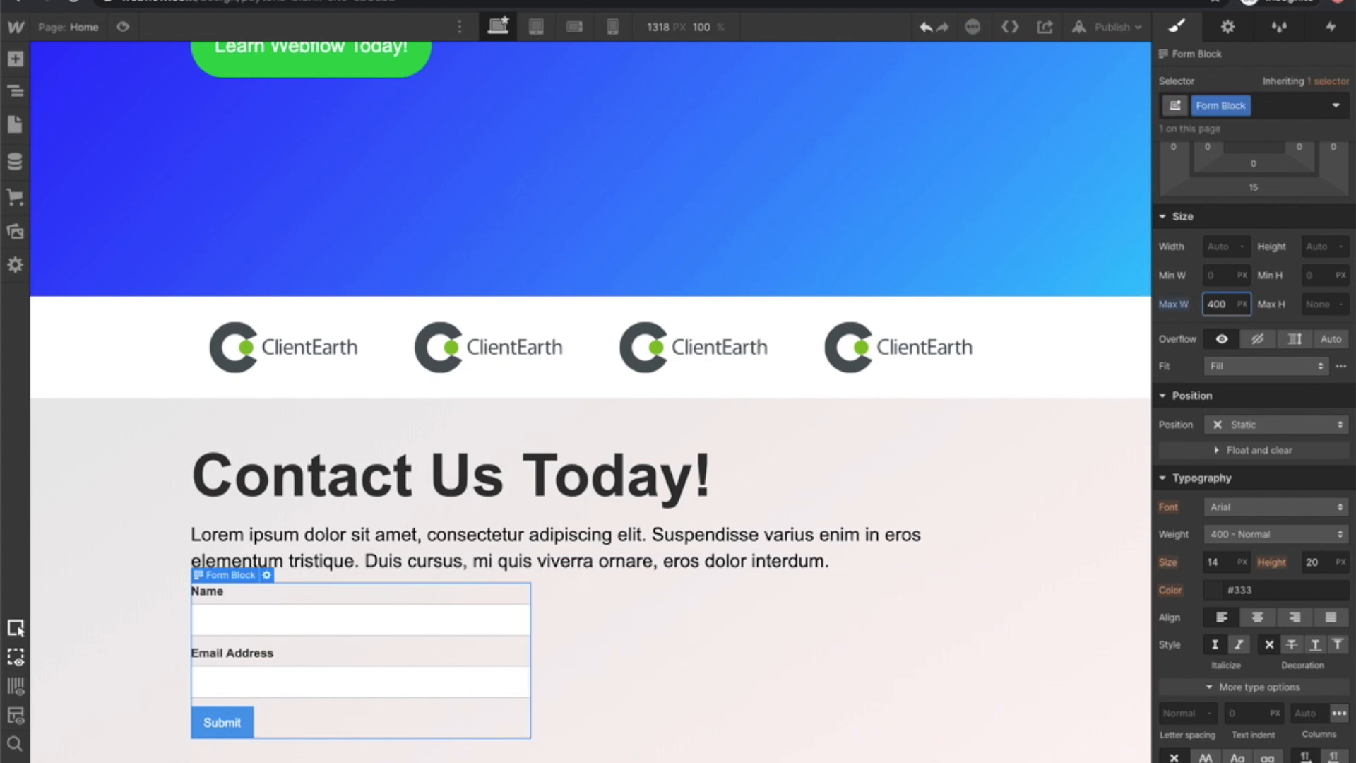
Set the height of the form's Name text field to 60 px.
{"action": "left_click", "coordinate": [308, 616]}
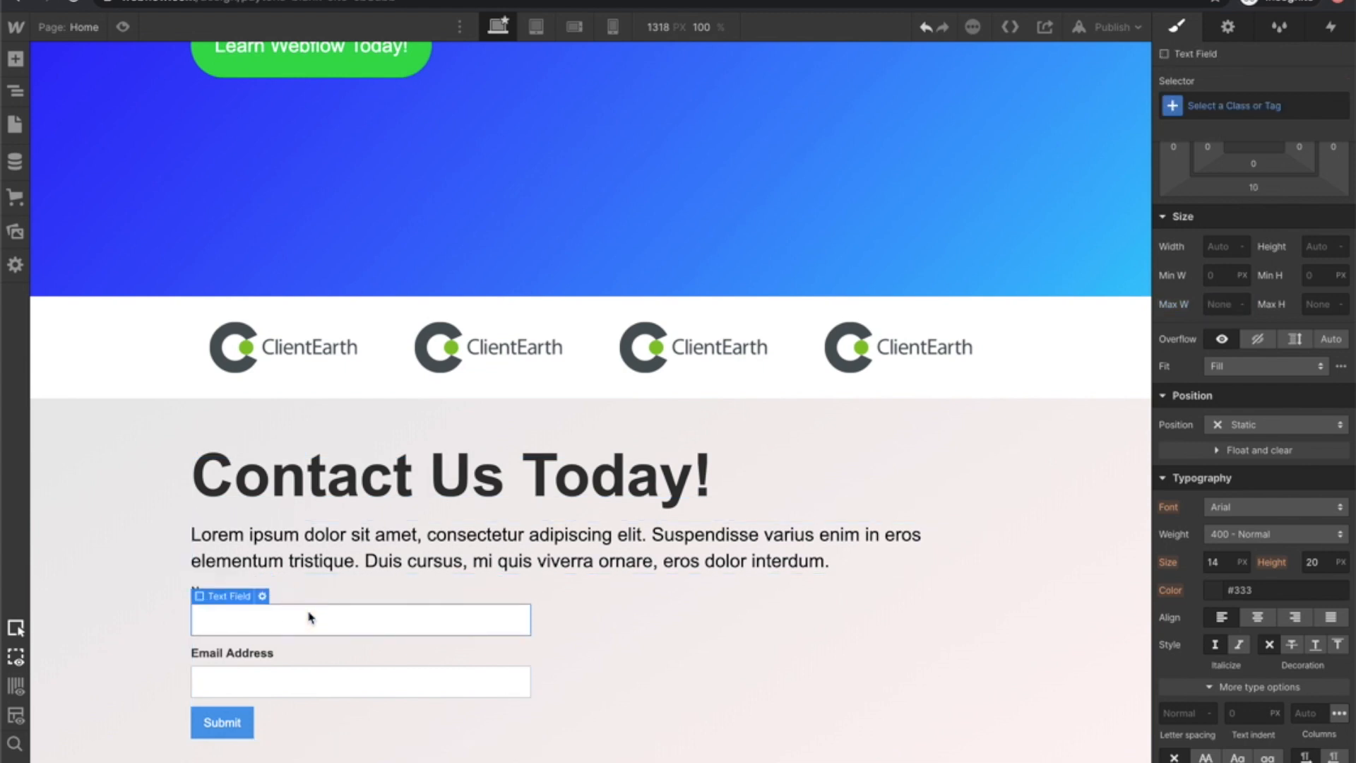
{"action": "scroll", "coordinate": [1292, 290], "scroll_direction": "up", "scroll_amount": 1}
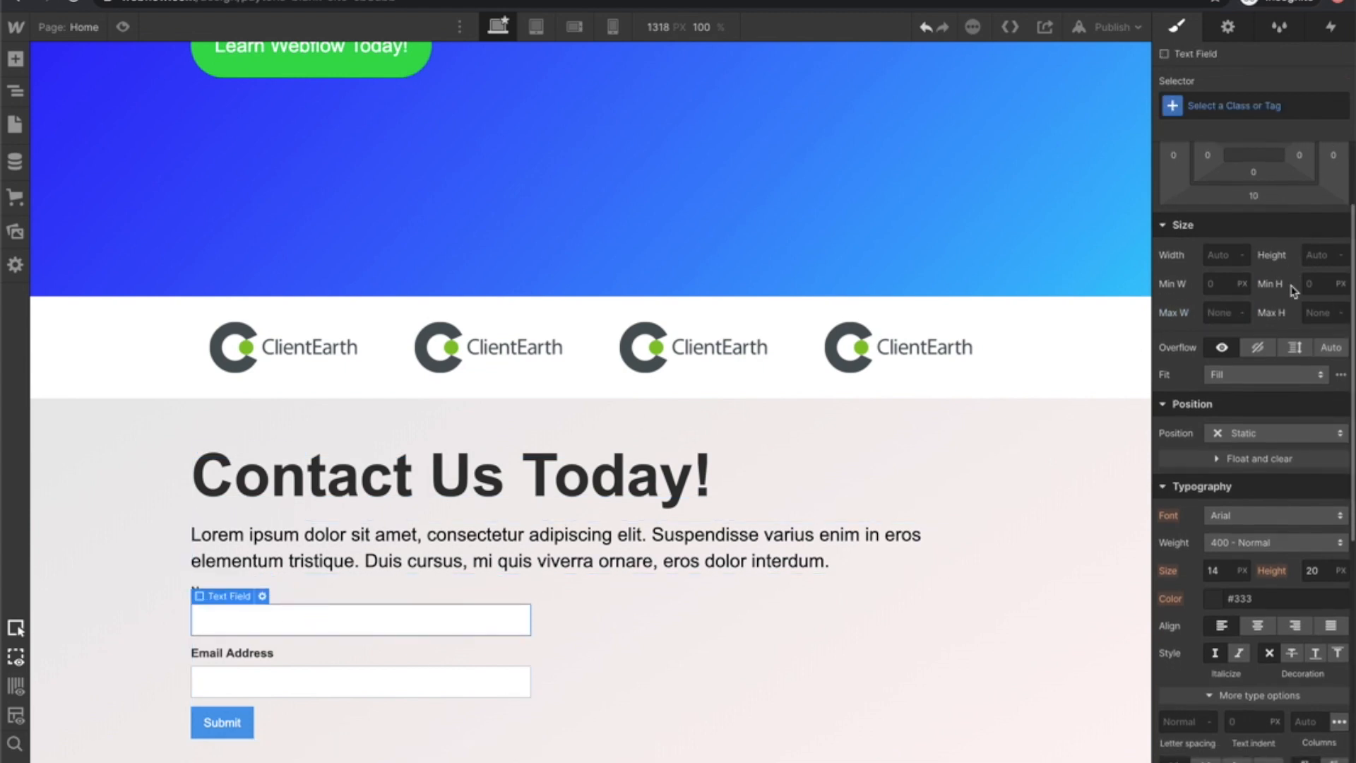
{"action": "left_click", "coordinate": [1317, 256]}
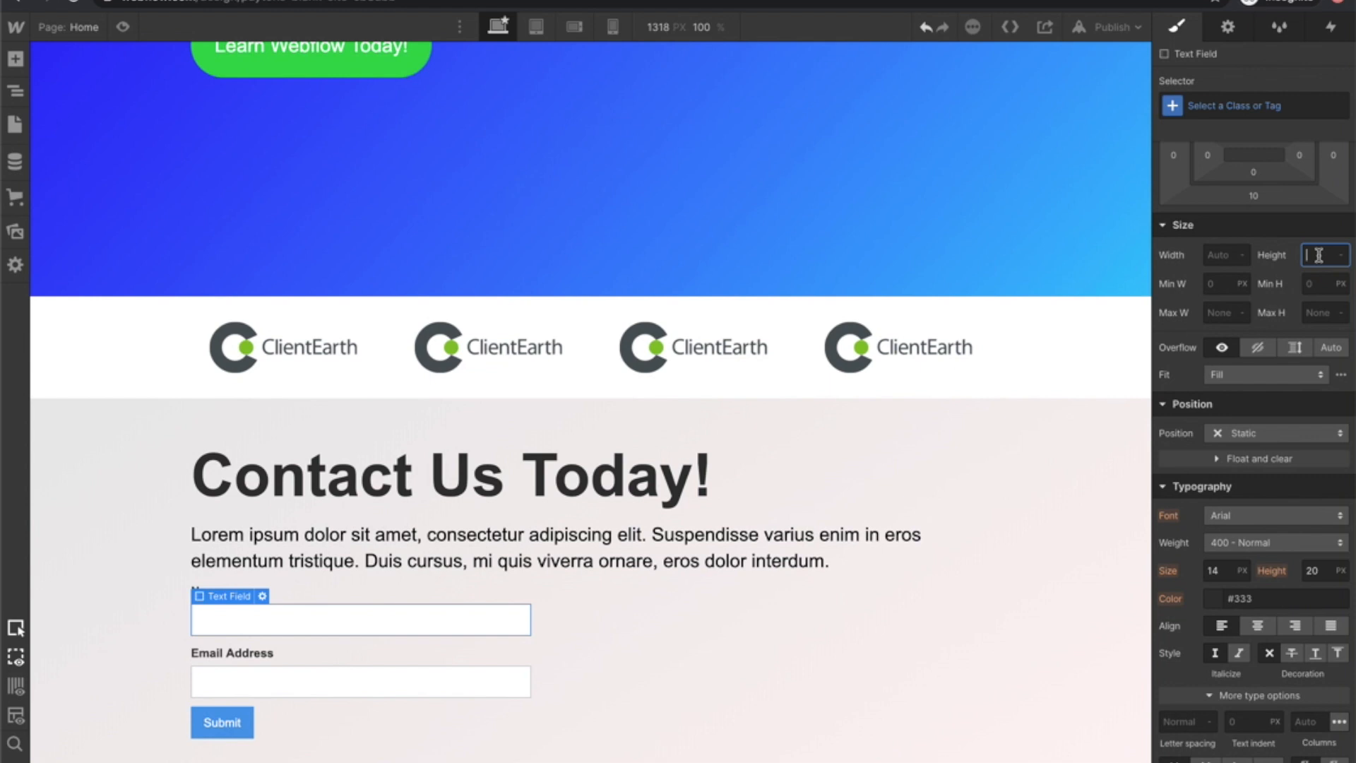
{"action": "type", "text": "60"}
{"action": "key", "text": "Return"}
Apply the Name input's "Text Field" class to the Email Address input.
{"action": "left_click", "coordinate": [403, 698]}
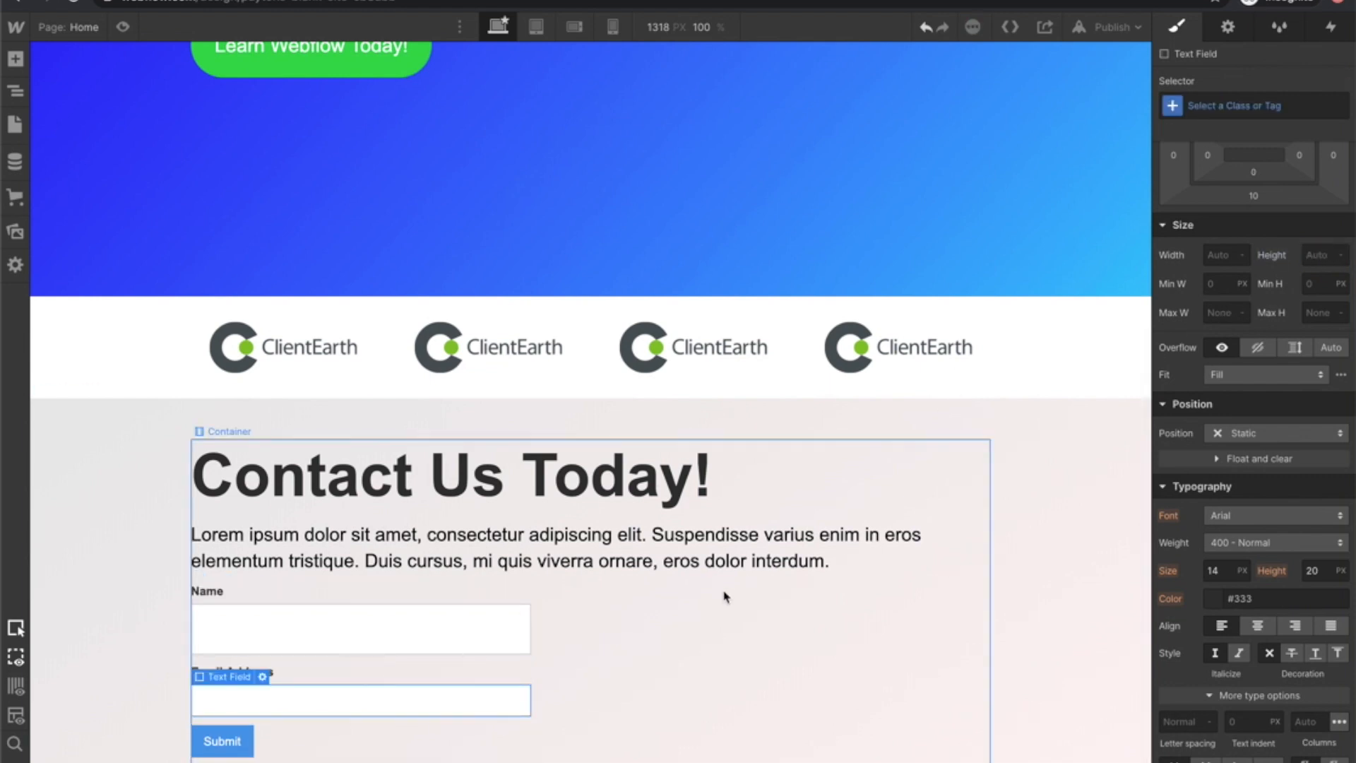
{"action": "left_click", "coordinate": [418, 626]}
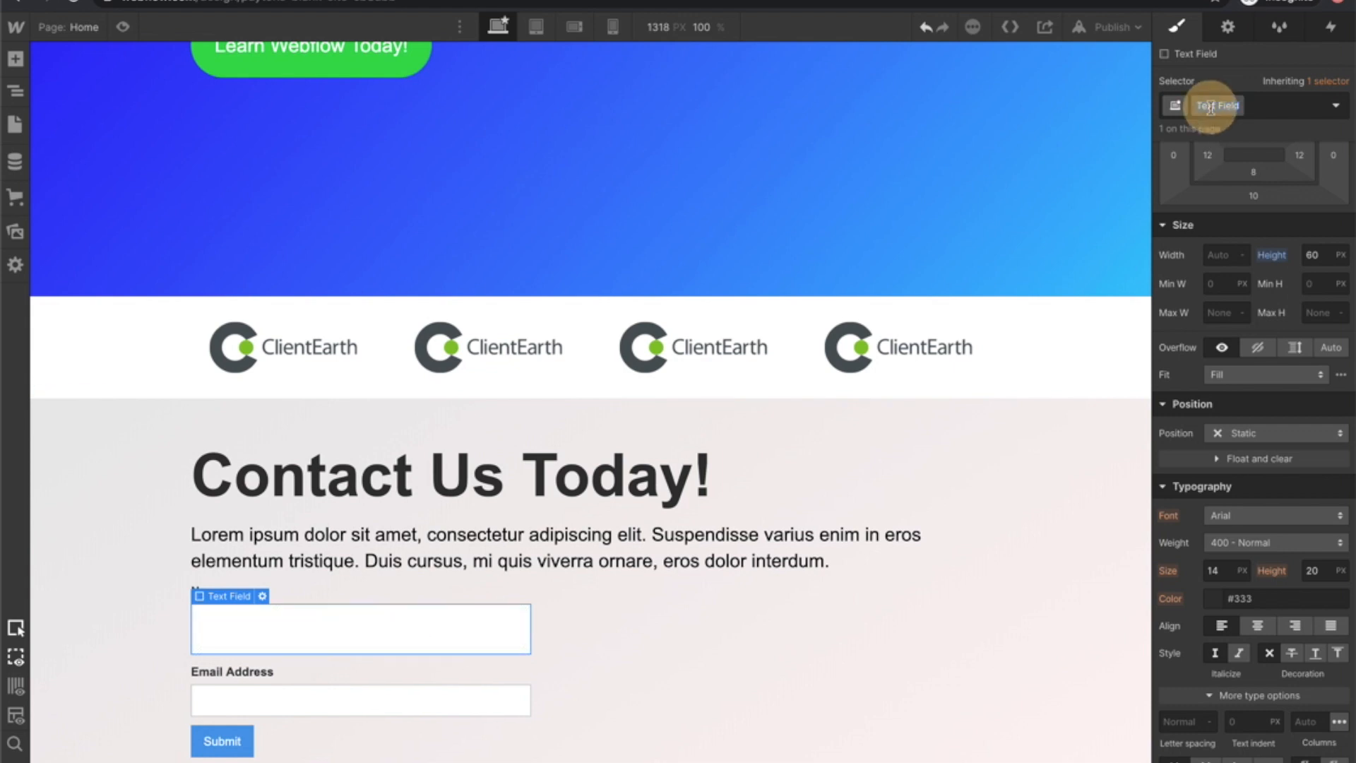
{"action": "left_click", "coordinate": [475, 701]}
{"action": "left_click", "coordinate": [1247, 105]}
{"action": "type", "text": "Text Field"}
{"action": "key", "text": "Return"}
Duplicate the Name label and its text field so the copies form a second pair above Email Address.
{"action": "scroll", "coordinate": [759, 578], "scroll_direction": "down", "scroll_amount": 1}
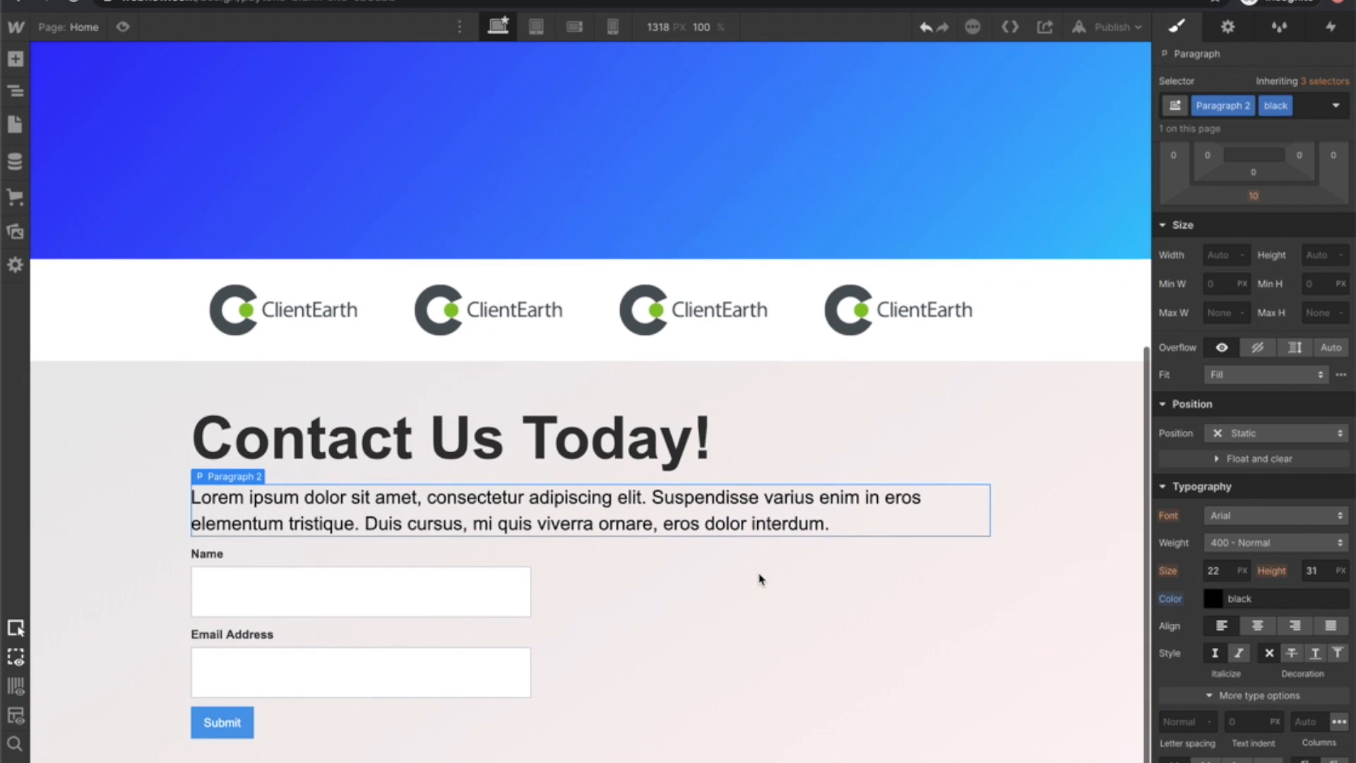
{"action": "left_click", "coordinate": [349, 605]}
{"action": "key", "text": "ctrl+d"}
{"action": "left_click", "coordinate": [269, 556]}
{"action": "key", "text": "ctrl+c"}
{"action": "left_click", "coordinate": [273, 607]}
{"action": "key", "text": "ctrl+v"}
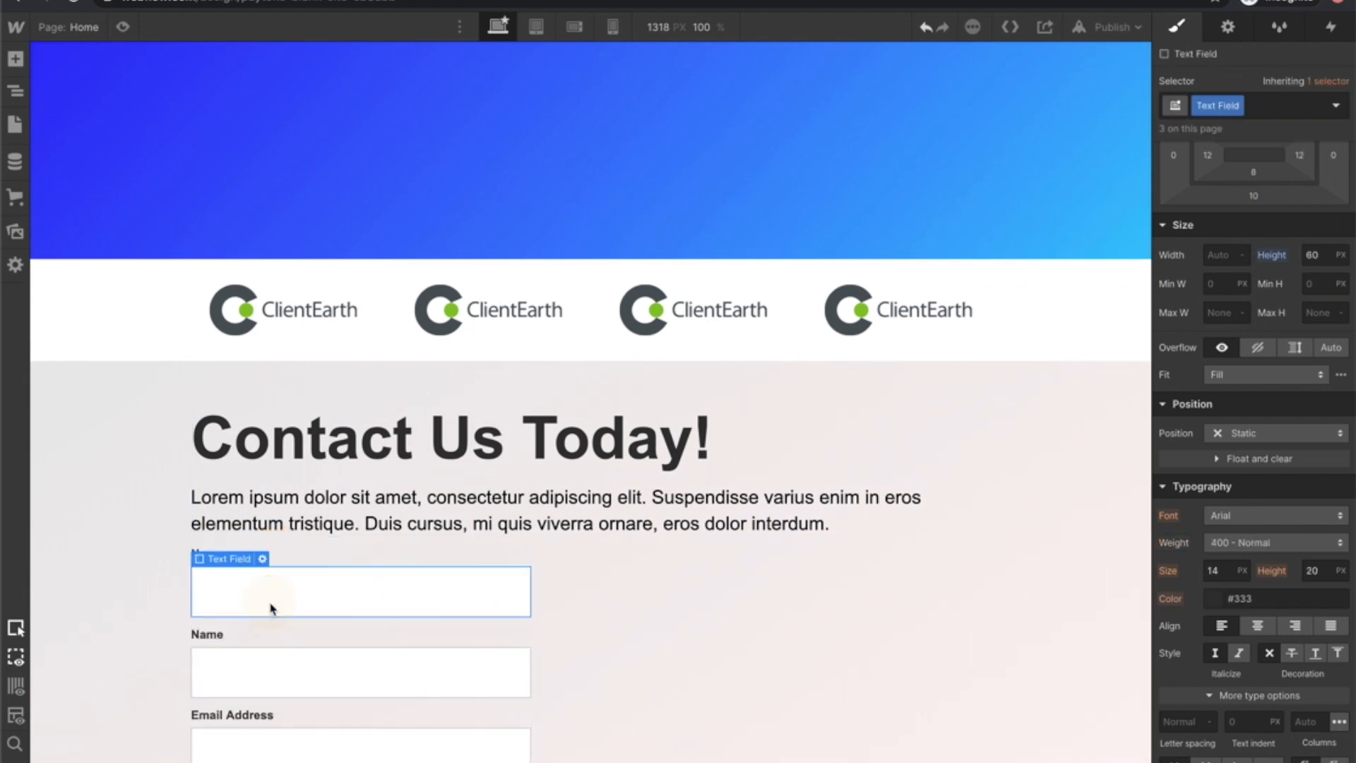
Change the second Name label's text to "Phone".
{"action": "double_click", "coordinate": [232, 635]}
{"action": "type", "text": "Ph"}
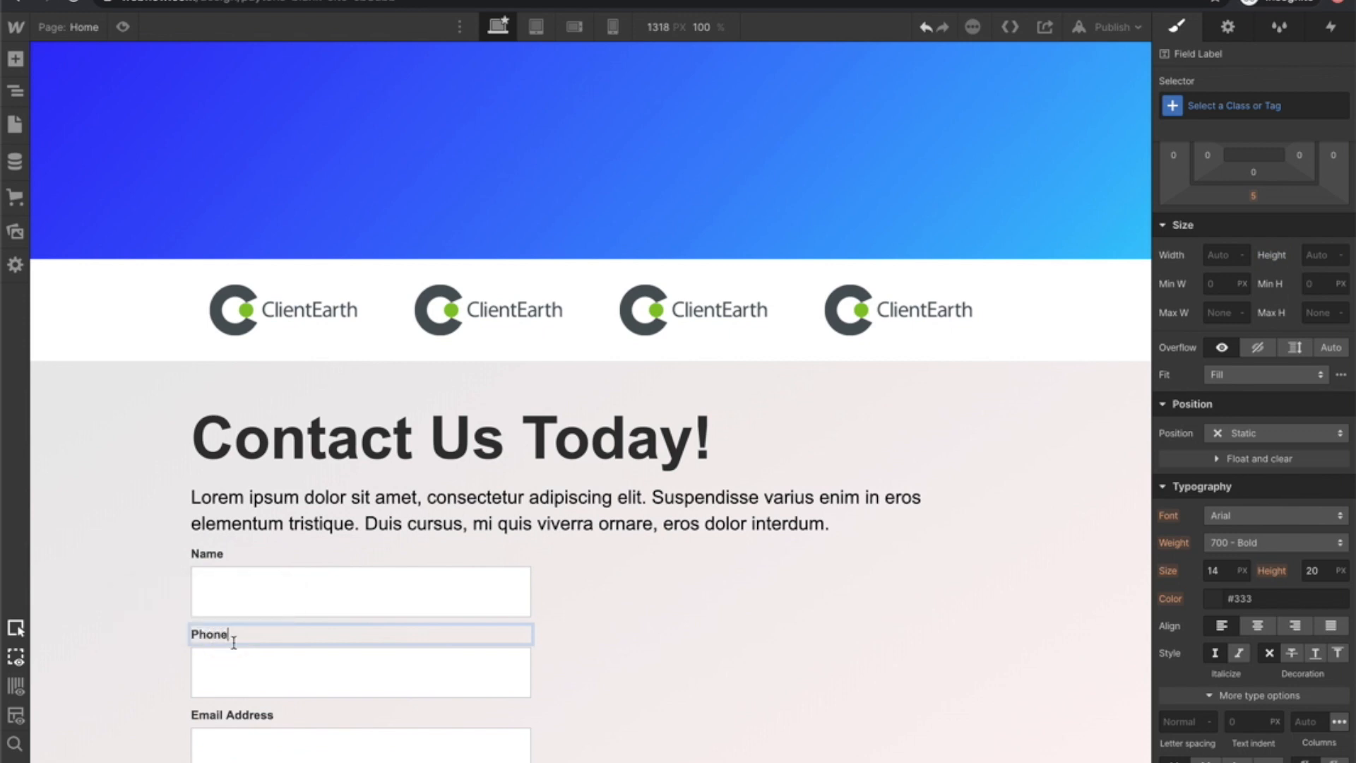
{"action": "type", "text": "one"}
Name the input under the Phone label "Phone" and set its text type to Phone.
{"action": "double_click", "coordinate": [237, 678]}
{"action": "left_click", "coordinate": [311, 501]}
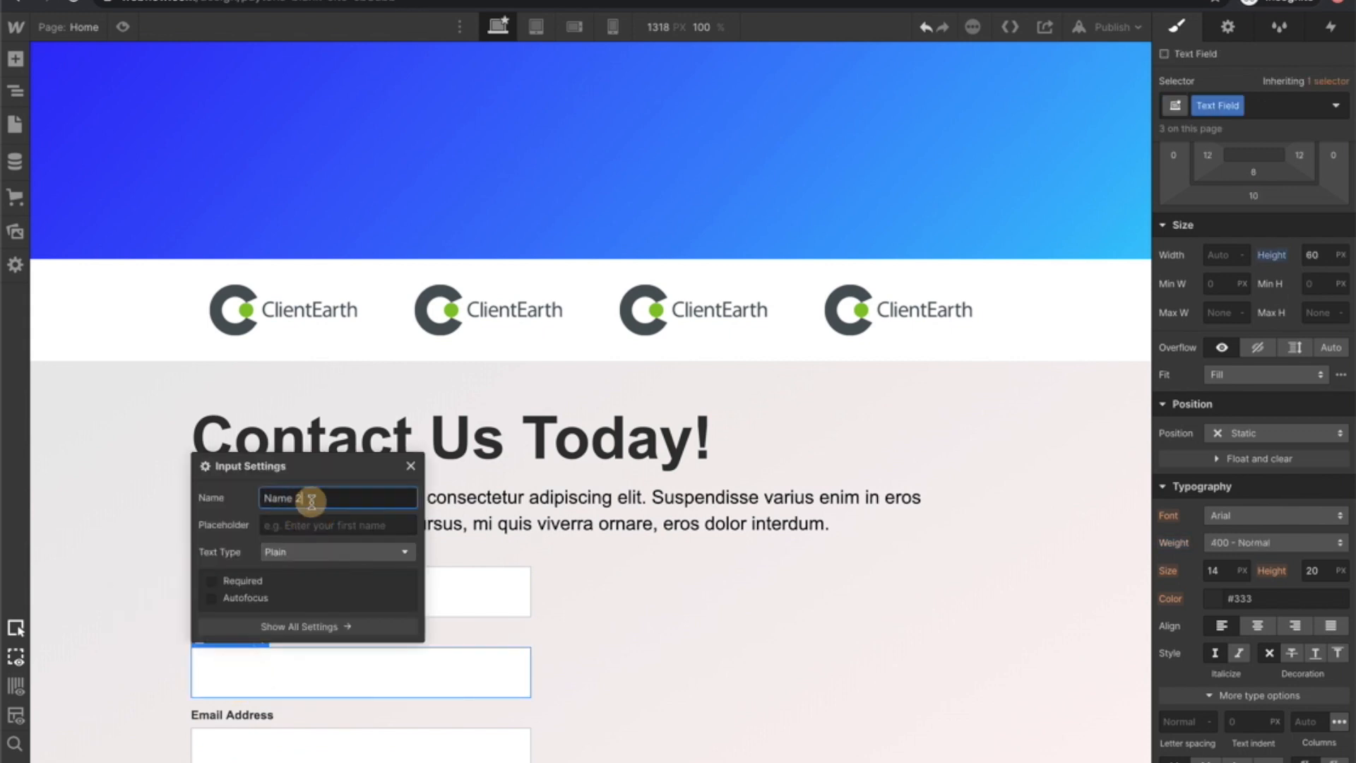
{"action": "triple_click", "coordinate": [311, 501]}
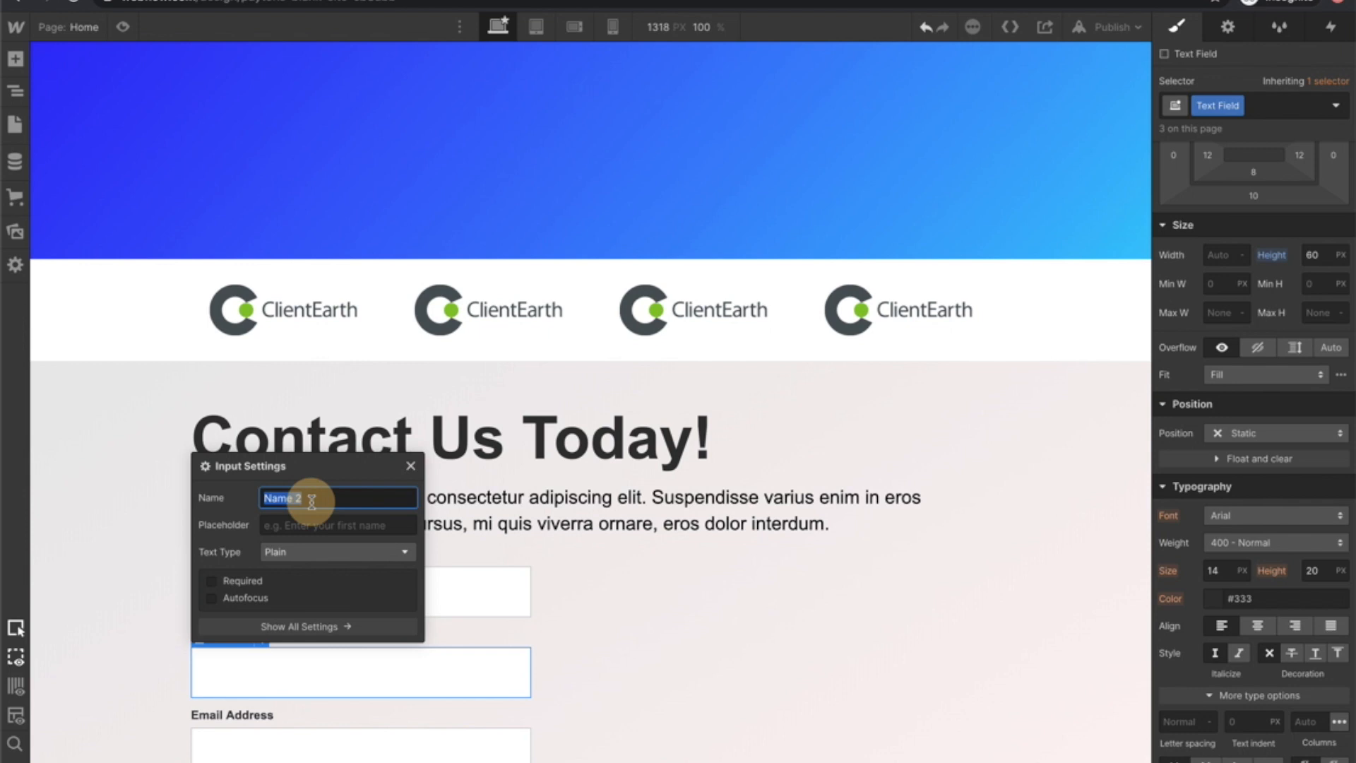
{"action": "type", "text": "Phone"}
{"action": "left_click", "coordinate": [297, 553]}
{"action": "left_click", "coordinate": [305, 616]}
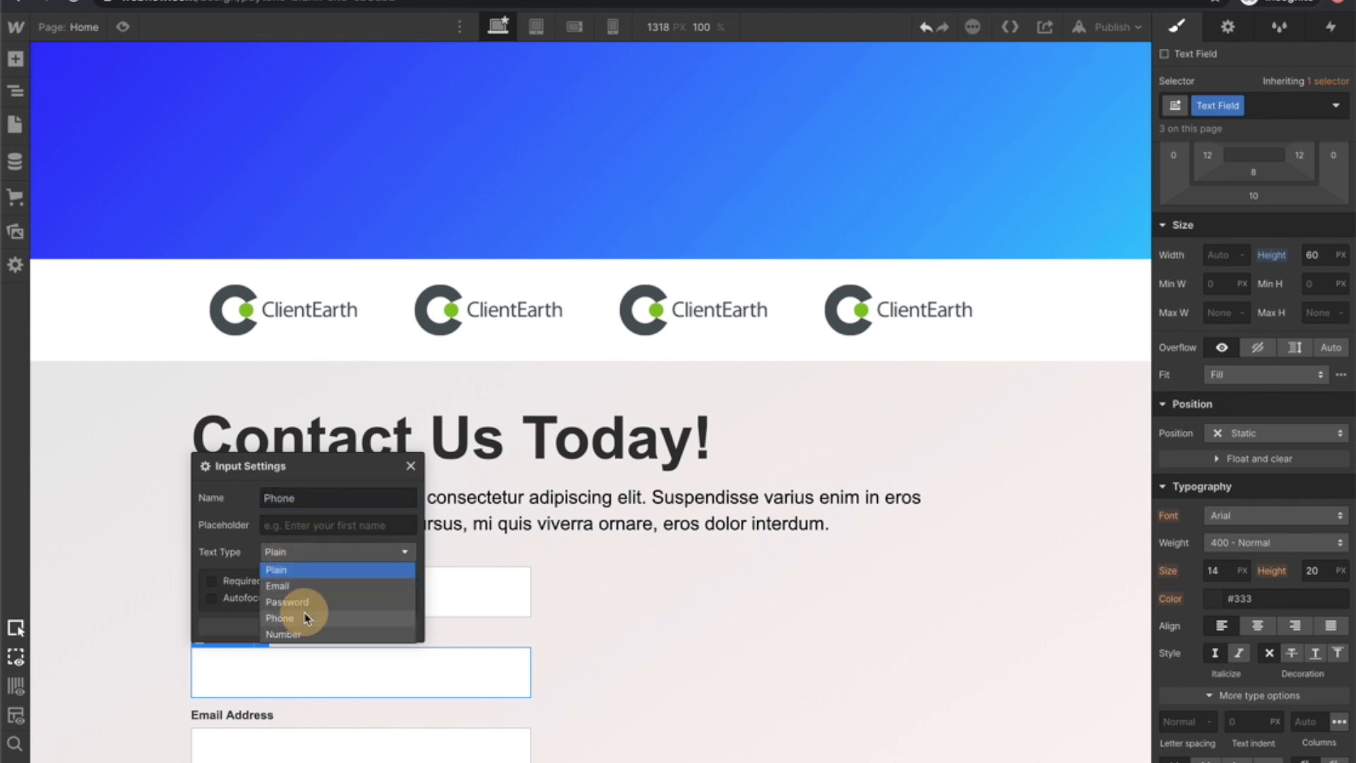
{"action": "left_click", "coordinate": [607, 624]}
Set the Submit button's width to 100% and increase its top and bottom padding equally.
{"action": "scroll", "coordinate": [610, 627], "scroll_direction": "down", "scroll_amount": 1}
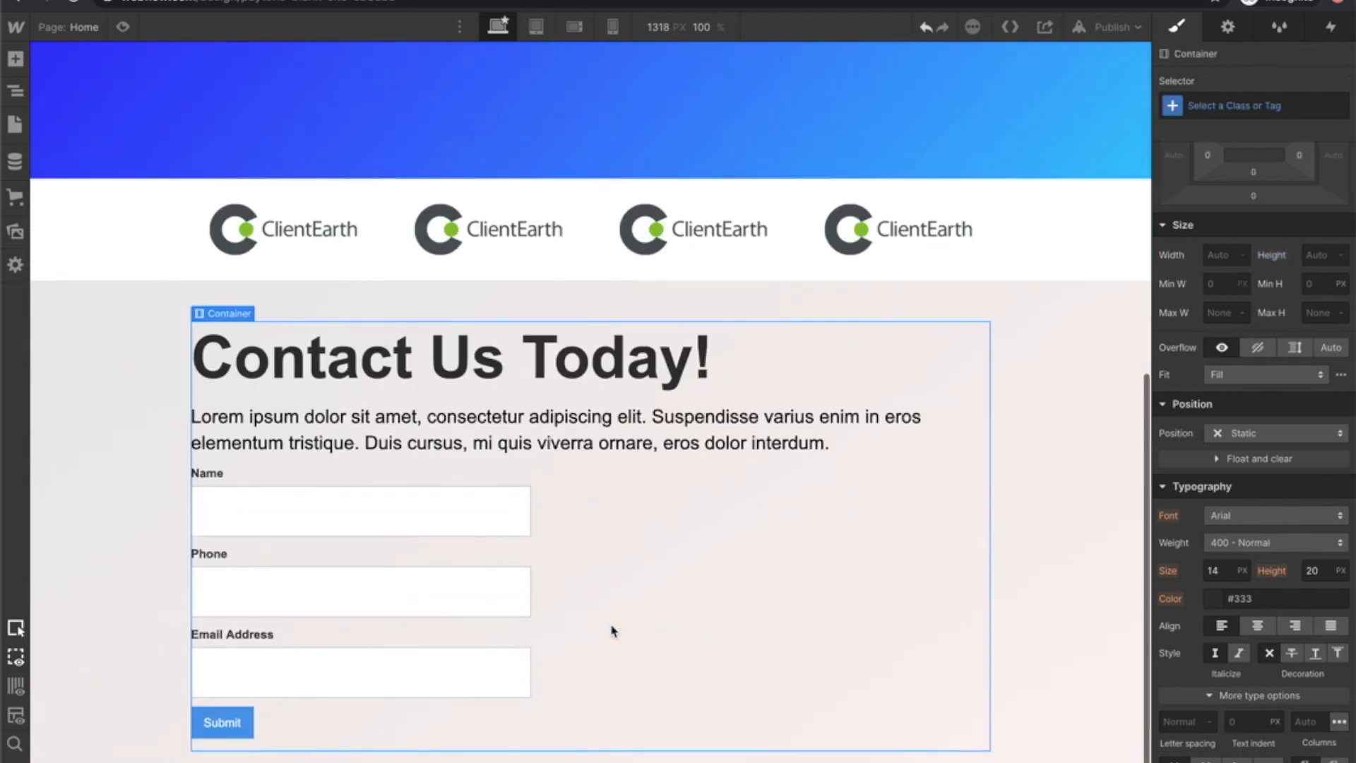
{"action": "left_click", "coordinate": [250, 734]}
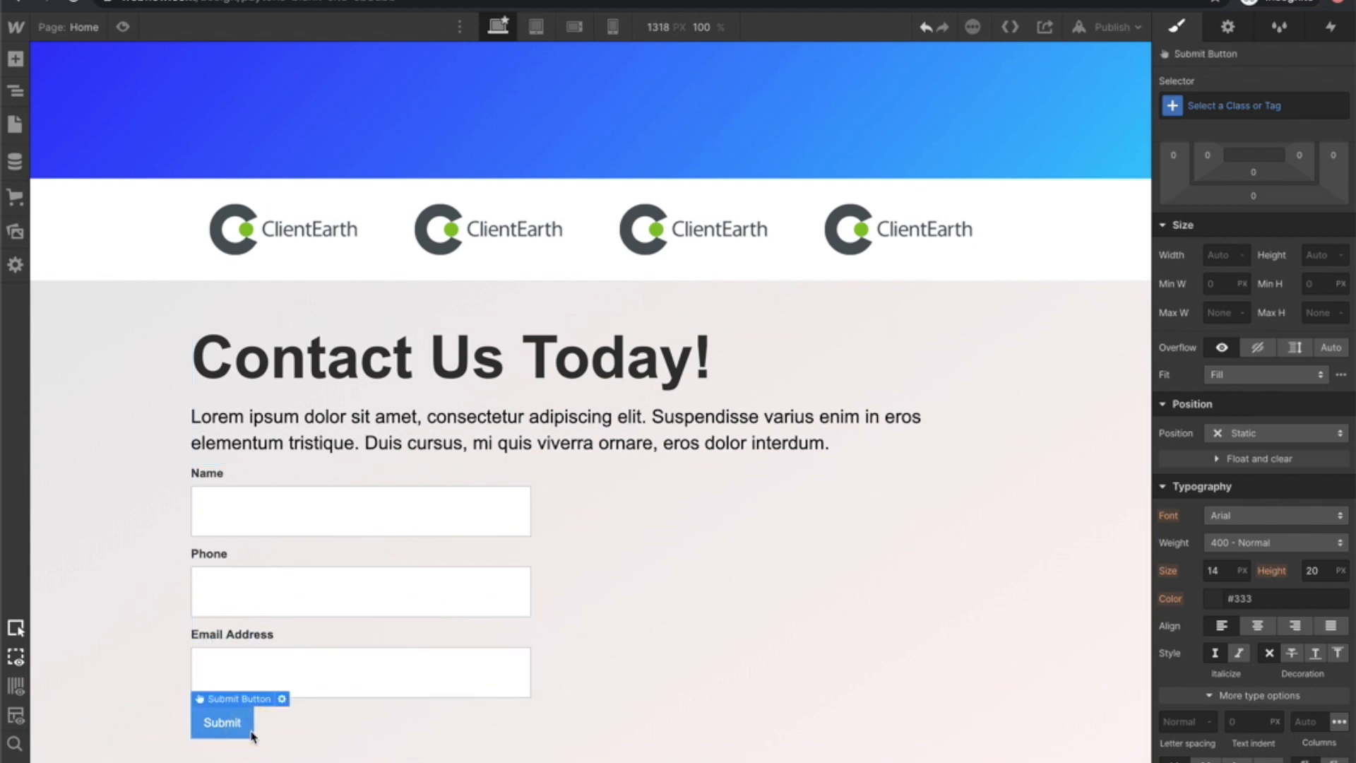
{"action": "scroll", "coordinate": [1247, 374], "scroll_direction": "up", "scroll_amount": 1}
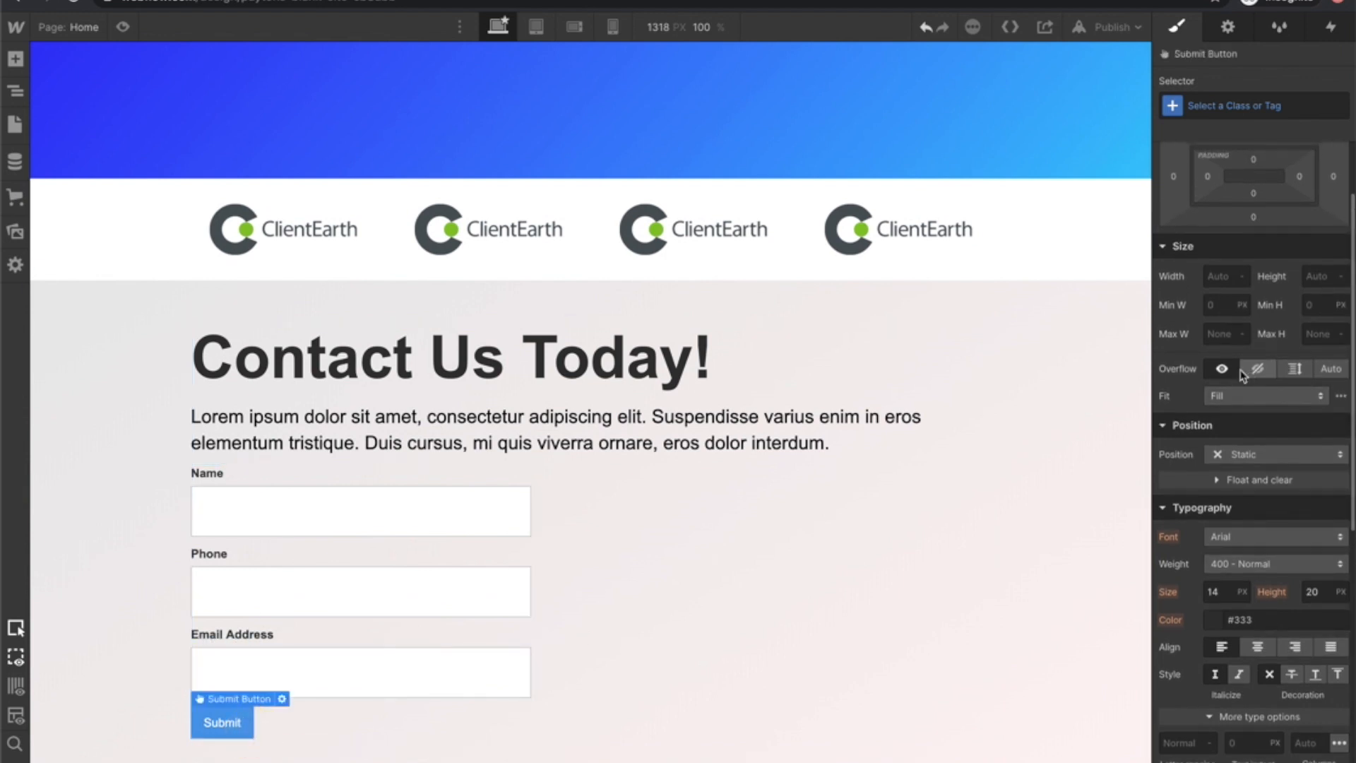
{"action": "left_click", "coordinate": [1227, 277]}
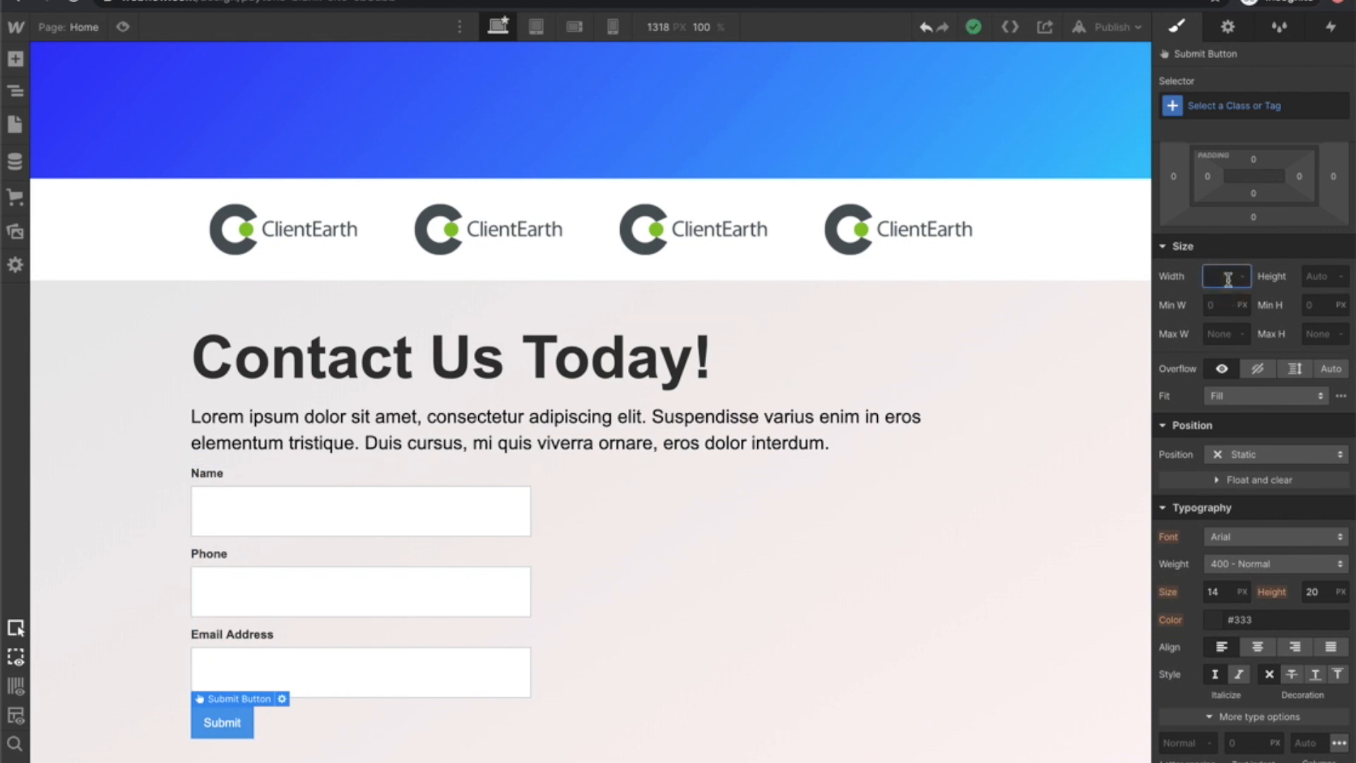
{"action": "type", "text": "100%"}
{"action": "key", "text": "Return"}
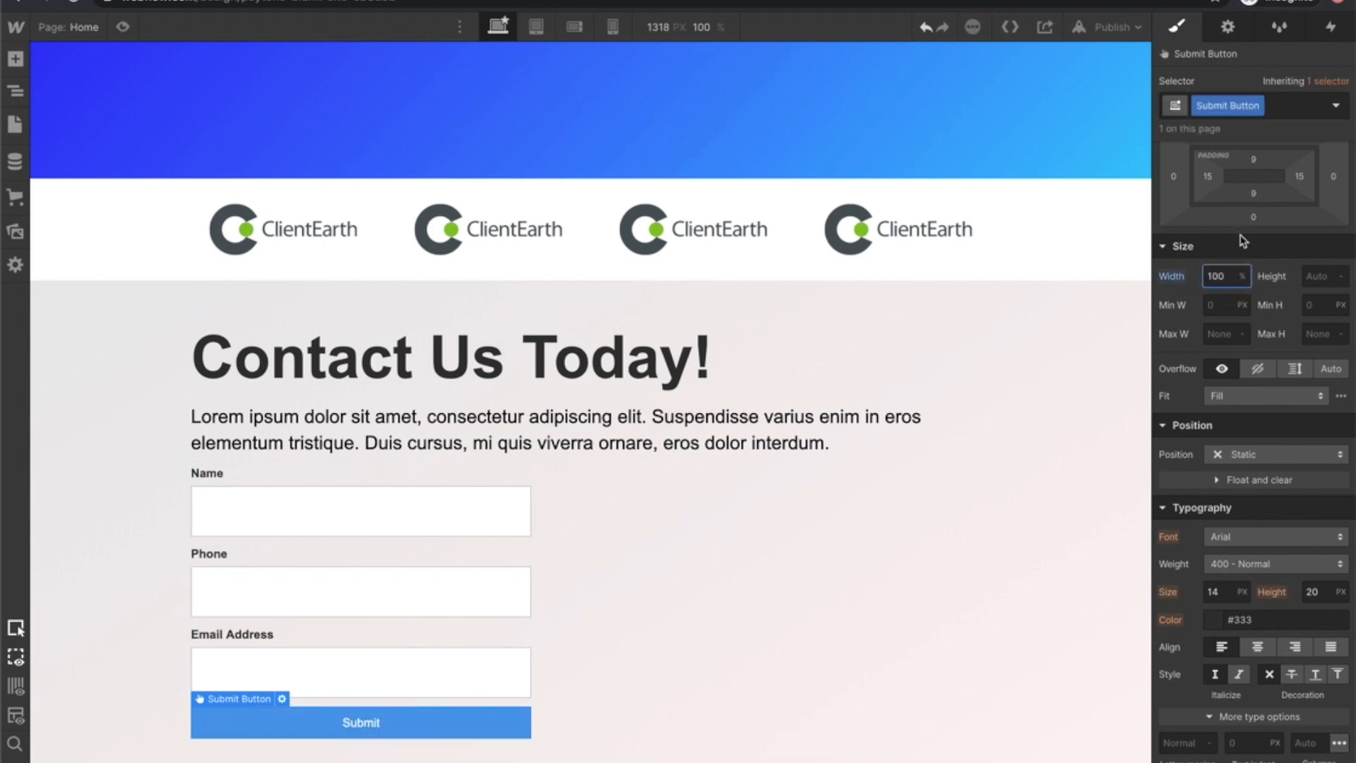
{"action": "scroll", "coordinate": [1243, 242], "scroll_direction": "up", "scroll_amount": 1}
{"action": "mouse_move", "coordinate": [1253, 185]}
{"action": "left_mouse_down"}
{"action": "mouse_move", "coordinate": [1241, 177]}
{"action": "mouse_move", "coordinate": [1263, 191]}
{"action": "left_mouse_up"}
Change the Submit button's background color to the bright blue #0400ff.
{"action": "scroll", "coordinate": [1221, 413], "scroll_direction": "down", "scroll_amount": 8}
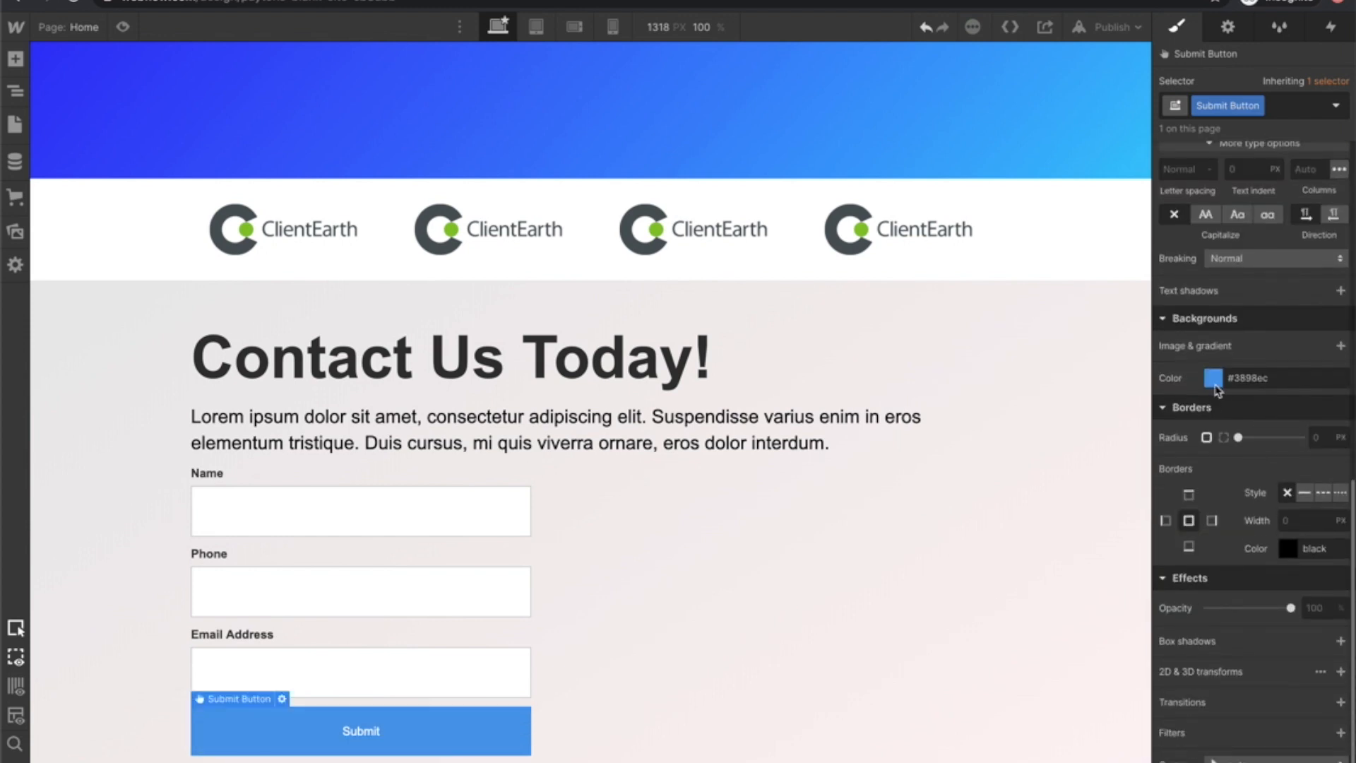
{"action": "left_click", "coordinate": [1213, 382]}
{"action": "left_click", "coordinate": [1295, 538]}
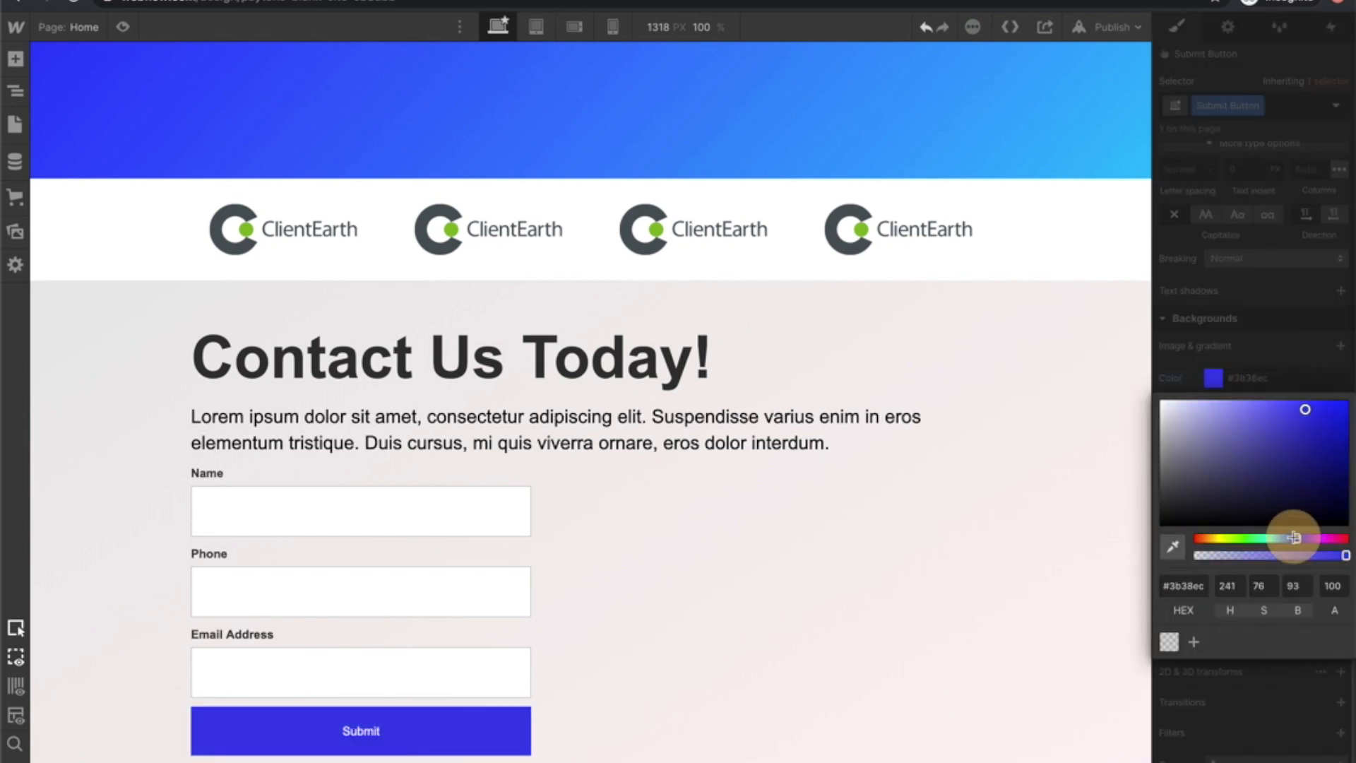
{"action": "left_click_drag", "start_coordinate": [1347, 411], "coordinate": [1346, 394]}
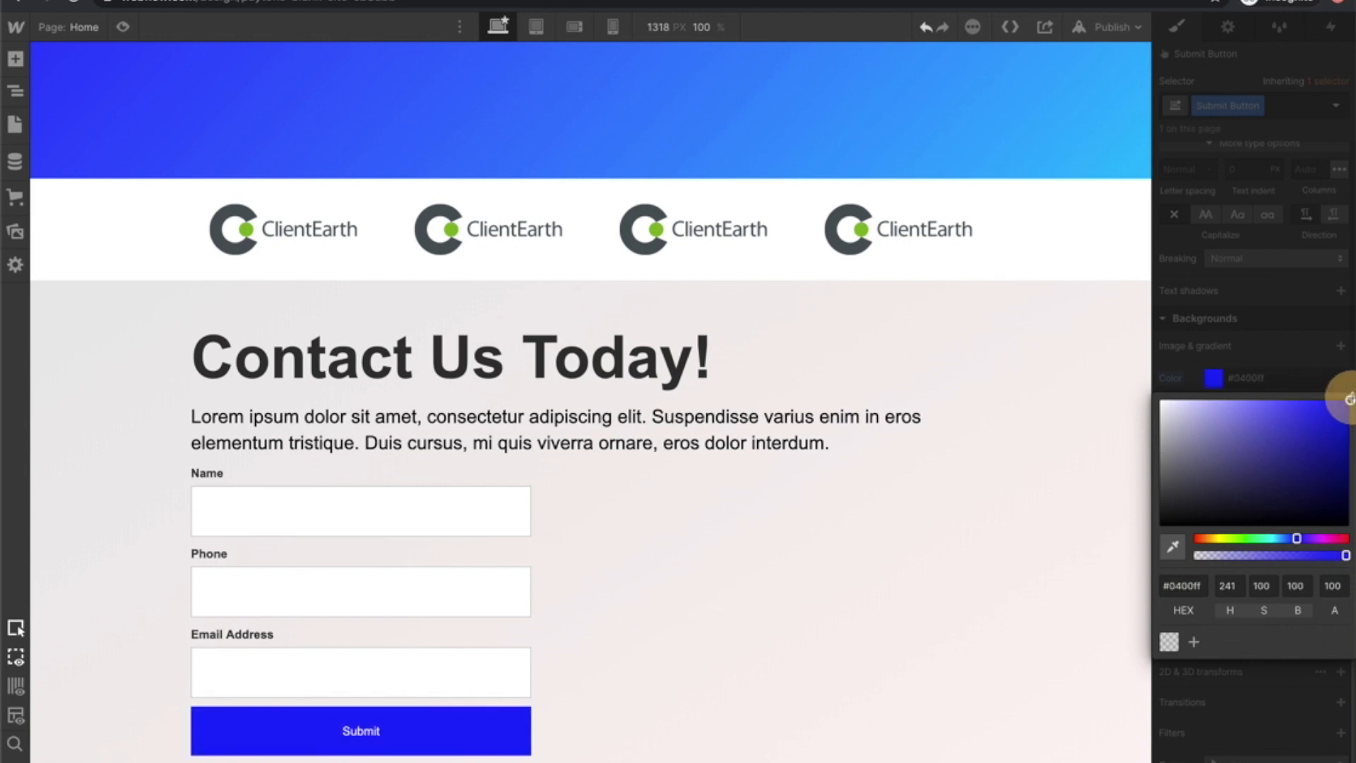
{"action": "left_click", "coordinate": [1264, 339]}
Set the Submit button's font size to 21 px.
{"action": "scroll", "coordinate": [1206, 335], "scroll_direction": "up", "scroll_amount": 4}
{"action": "left_click", "coordinate": [1220, 251]}
{"action": "type", "text": "17"}
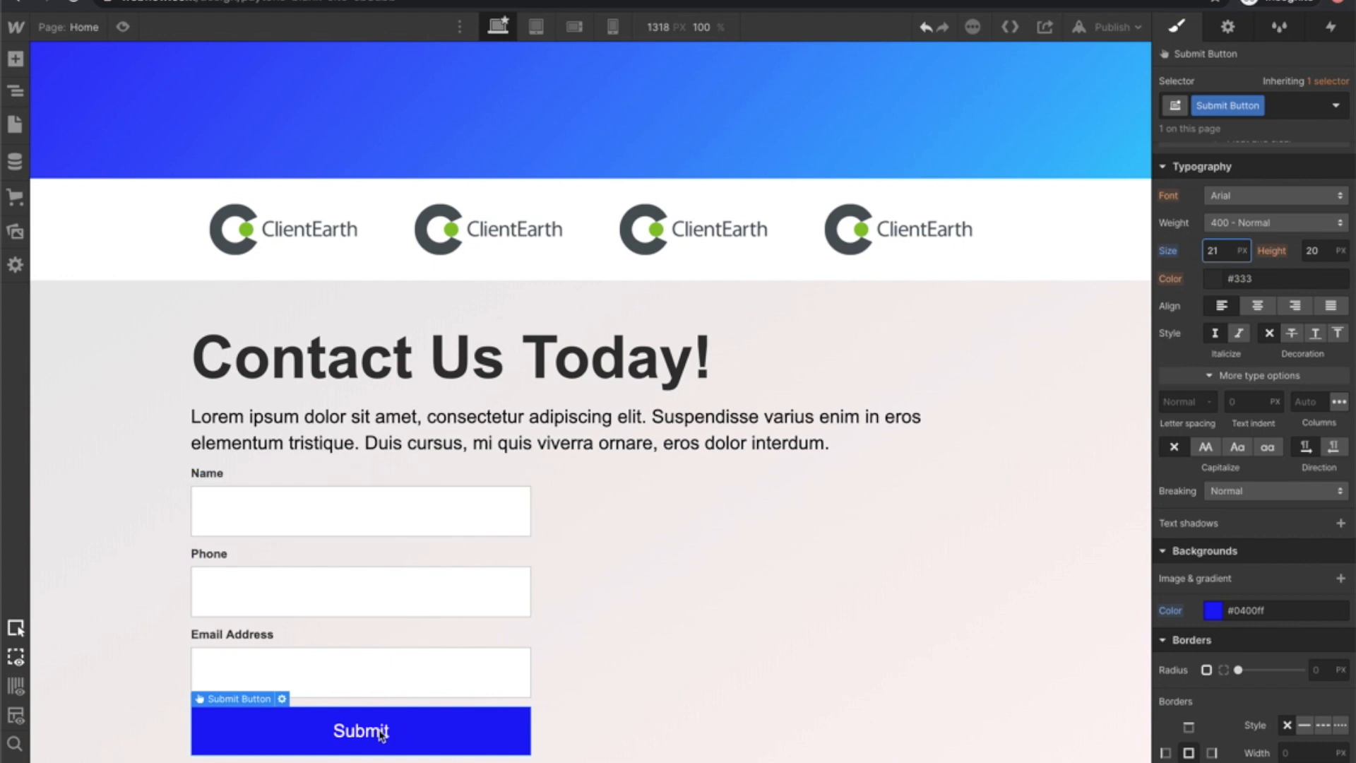
{"action": "key", "text": "Up"}
Change the Submit button's text to "Send Message".
{"action": "double_click", "coordinate": [361, 731]}
{"action": "left_click", "coordinate": [304, 633]}
{"action": "double_click", "coordinate": [303, 632]}
{"action": "type", "text": "Send Message"}
{"action": "left_click", "coordinate": [642, 523]}
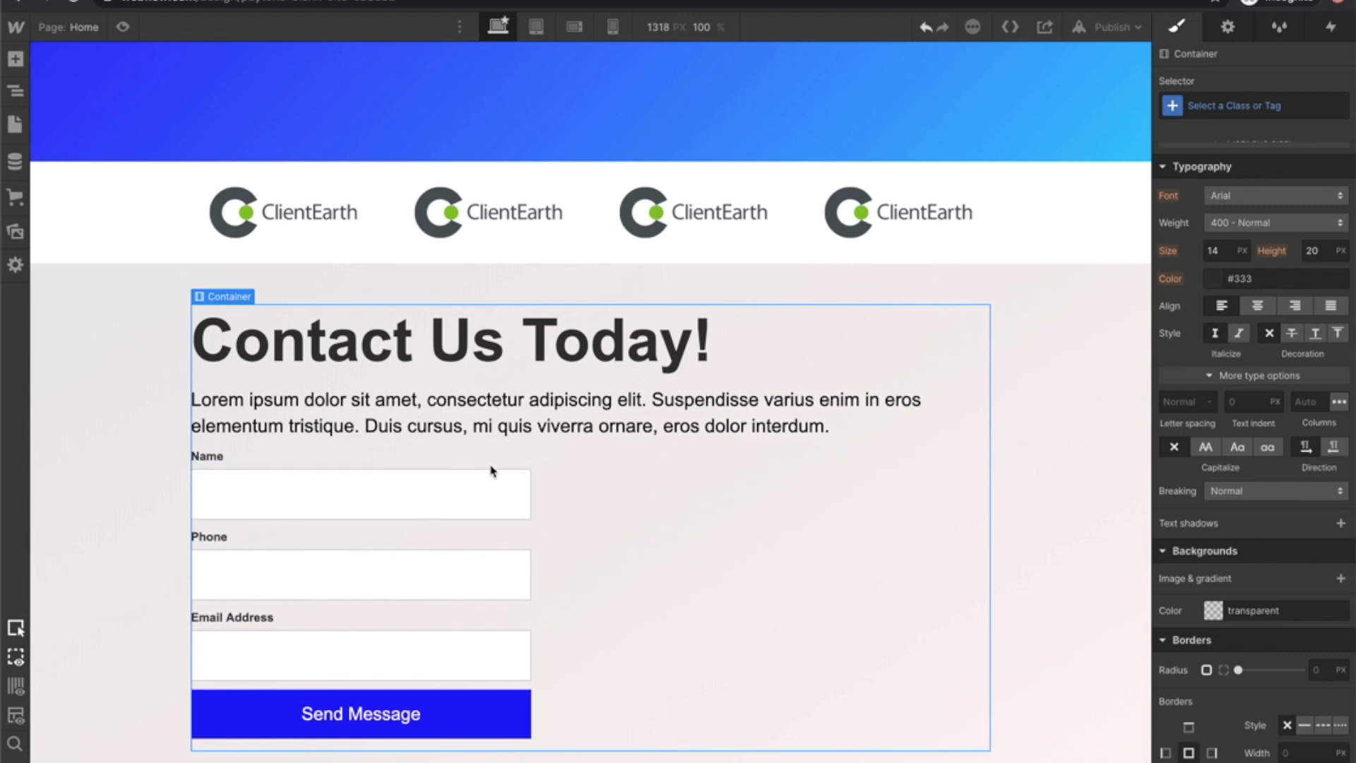
Make the background of the Text Field class fully transparent, rgba(255, 255, 255, 0).
{"action": "left_click", "coordinate": [477, 493]}
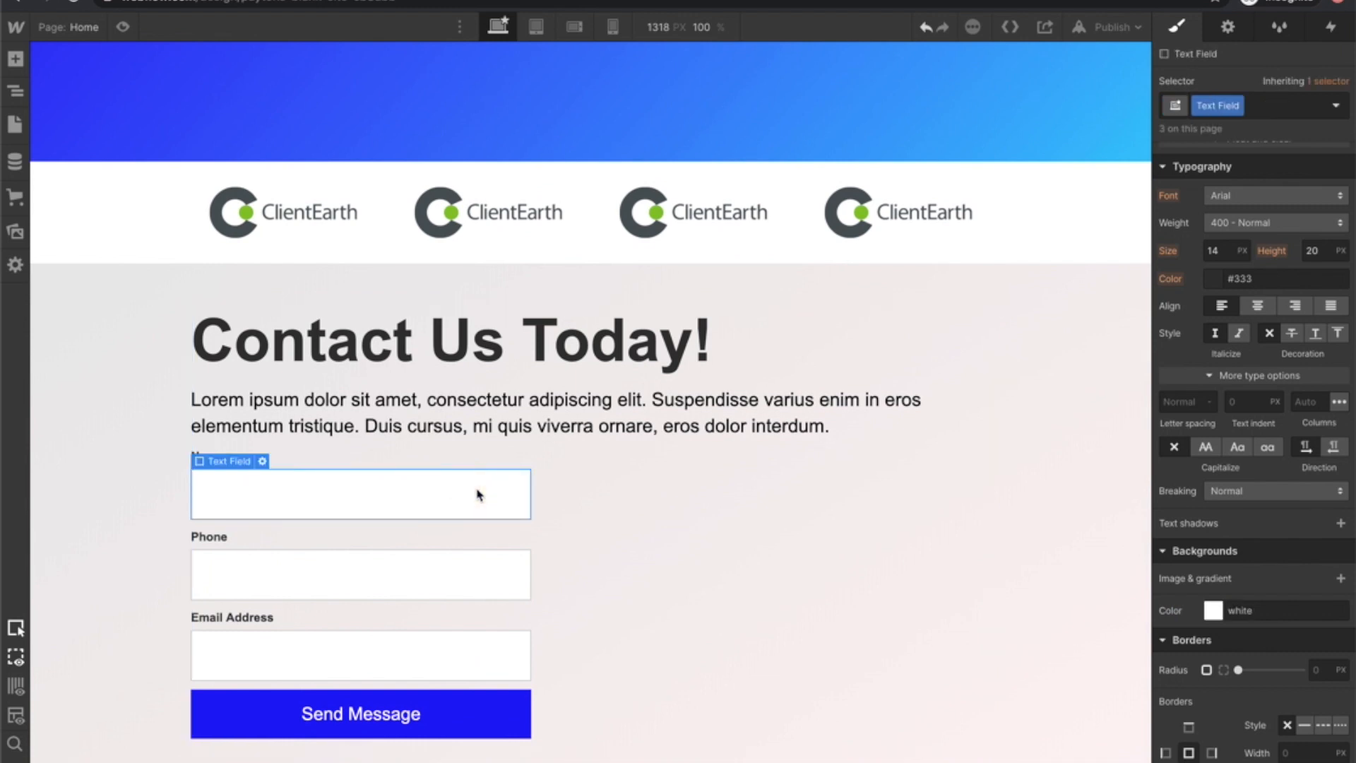
{"action": "left_click", "coordinate": [628, 504]}
{"action": "left_click", "coordinate": [452, 506]}
{"action": "left_click", "coordinate": [1214, 611]}
{"action": "left_click_drag", "start_coordinate": [1214, 490], "coordinate": [1158, 489]}
{"action": "left_click", "coordinate": [1239, 631]}
Remove the Text Field class's borders on all sides except a solid 3 px black bottom border.
{"action": "scroll", "coordinate": [1208, 707], "scroll_direction": "down", "scroll_amount": 4}
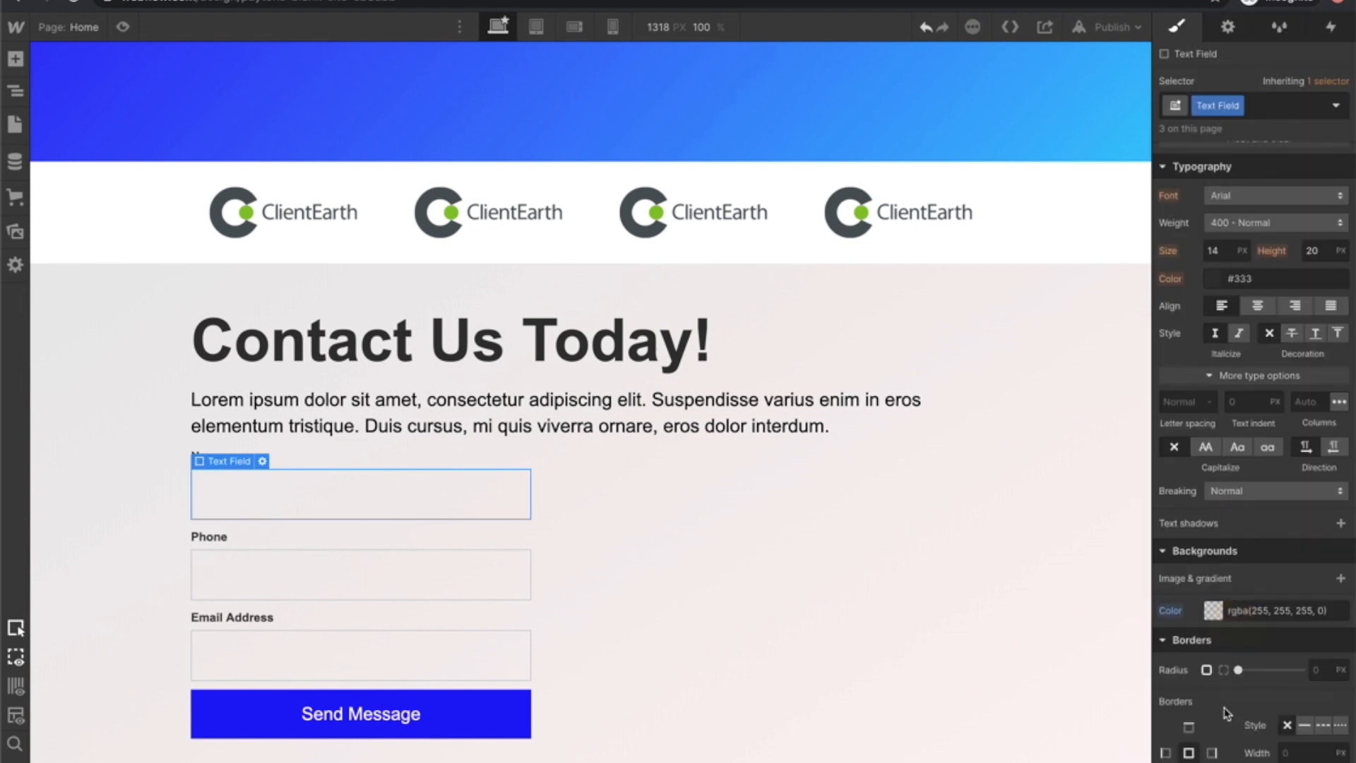
{"action": "left_click", "coordinate": [1298, 595]}
{"action": "left_click", "coordinate": [1287, 594]}
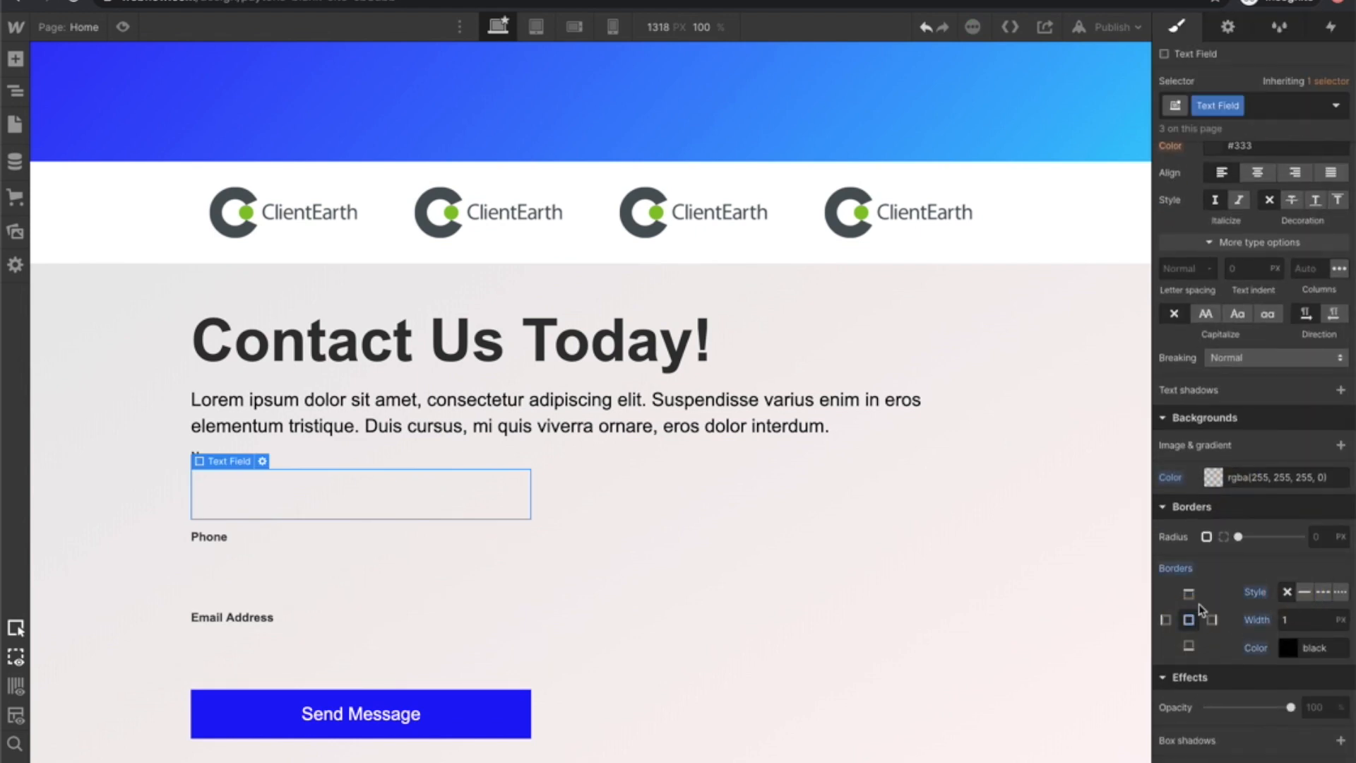
{"action": "left_click", "coordinate": [1297, 620]}
{"action": "type", "text": "2"}
{"action": "left_click", "coordinate": [1305, 593]}
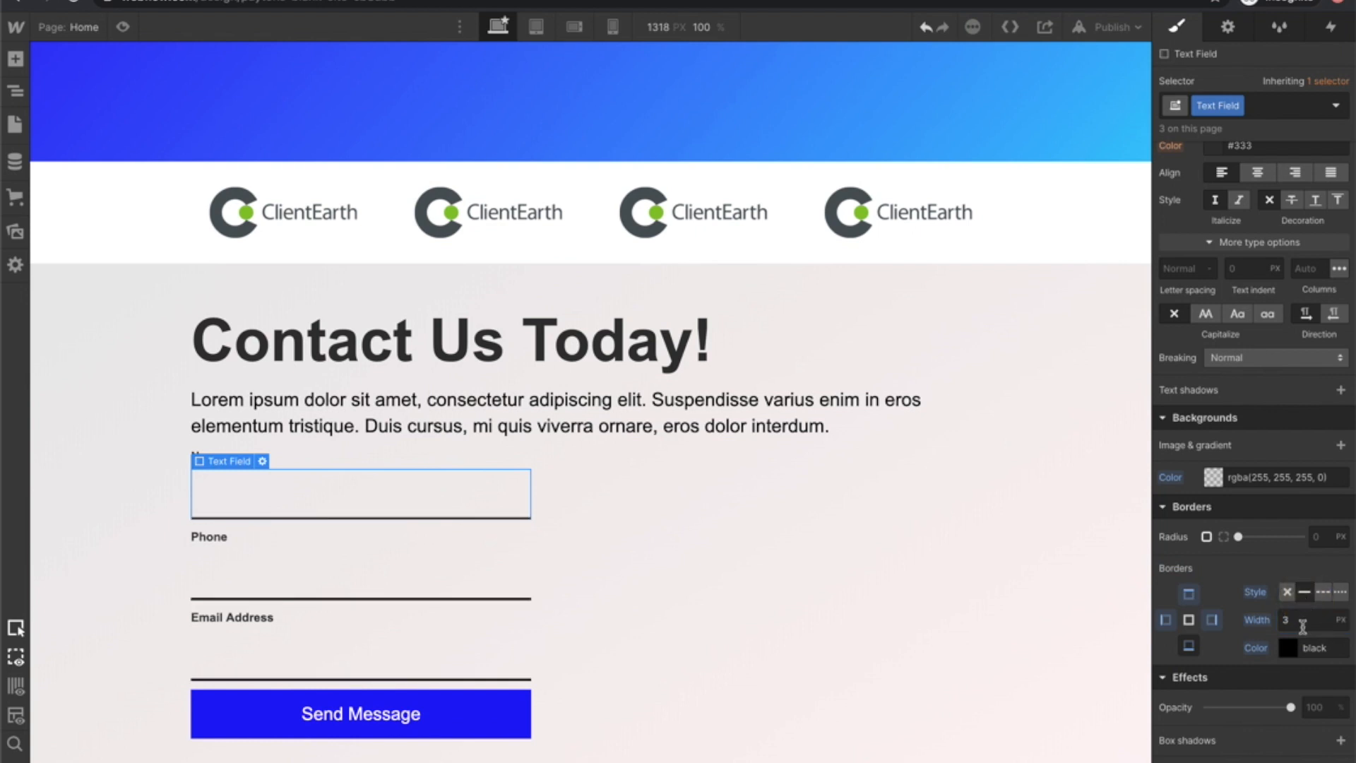
{"action": "left_click", "coordinate": [692, 592]}
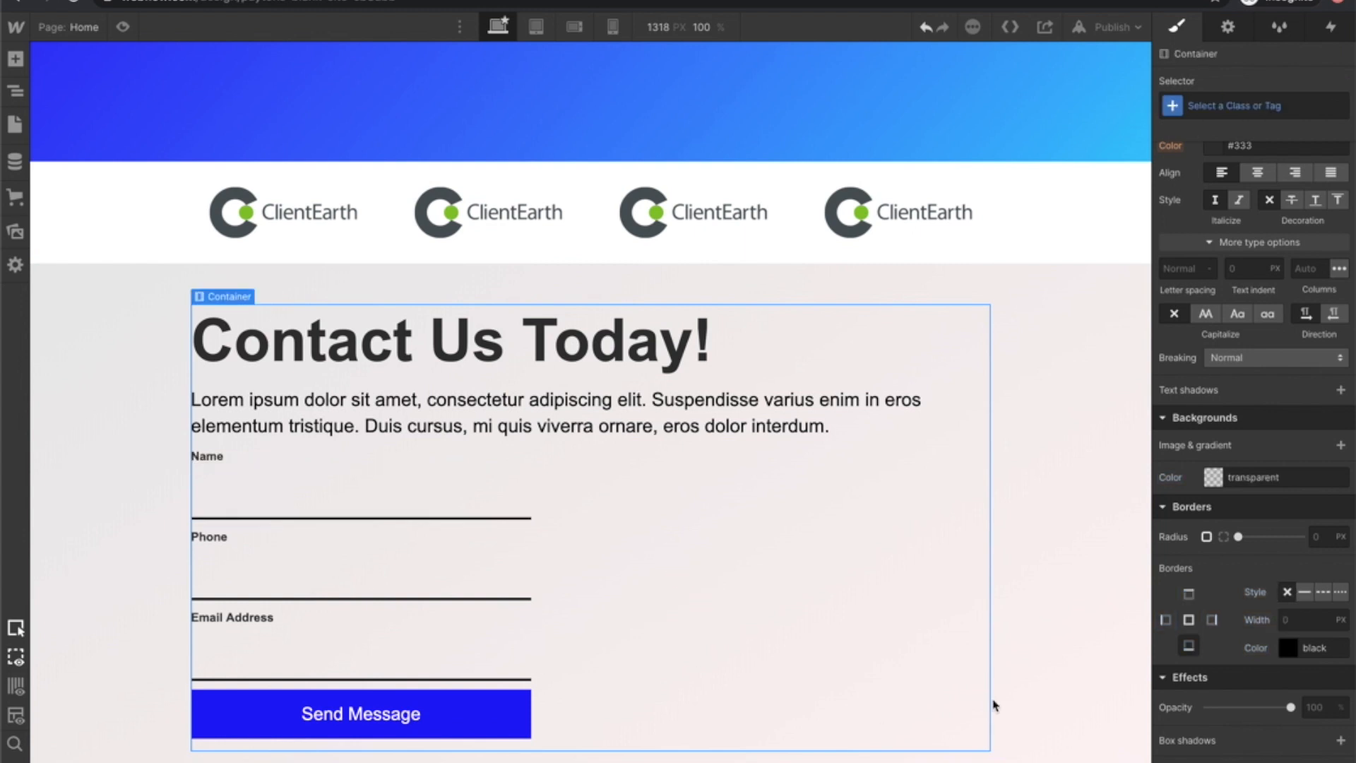
{"action": "left_click", "coordinate": [1025, 656]}
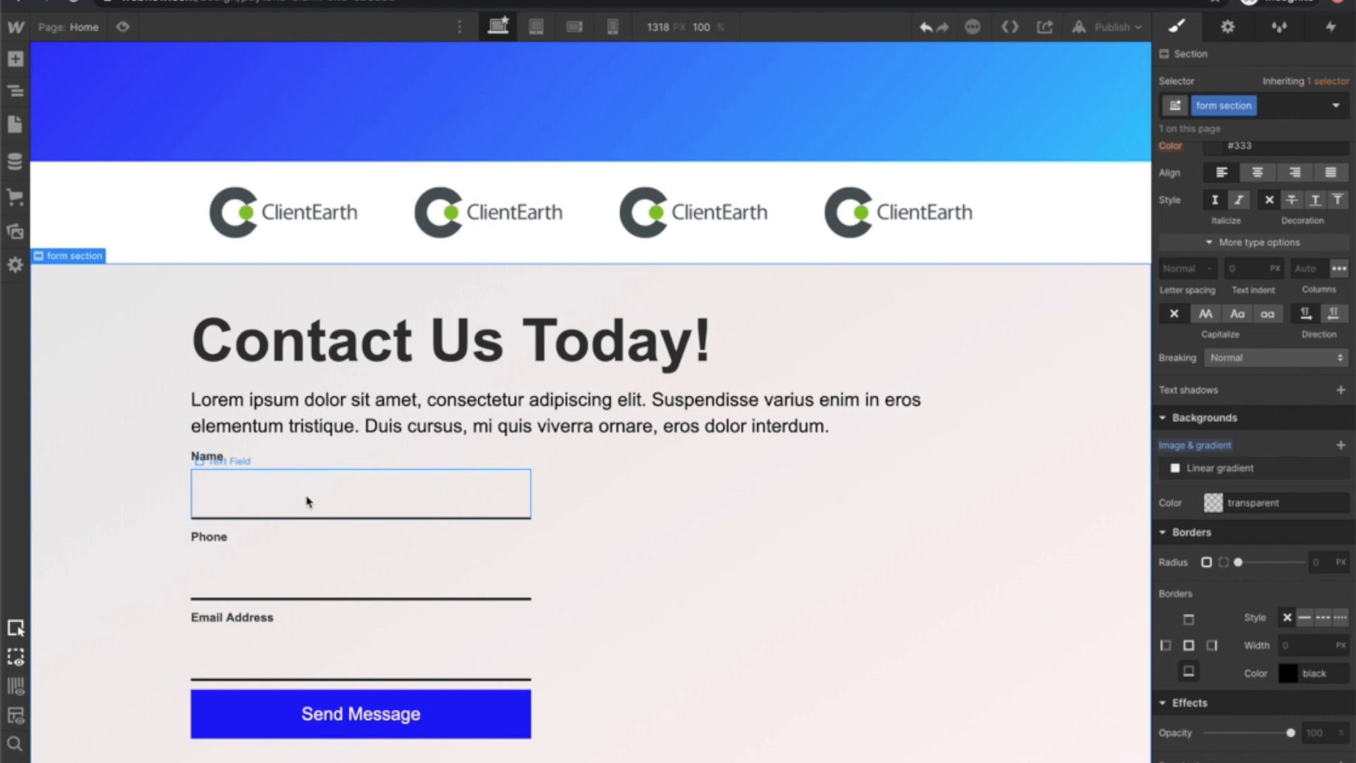
Delete the Name, Phone and Email Address labels from the contact form.
{"action": "left_click", "coordinate": [254, 459]}
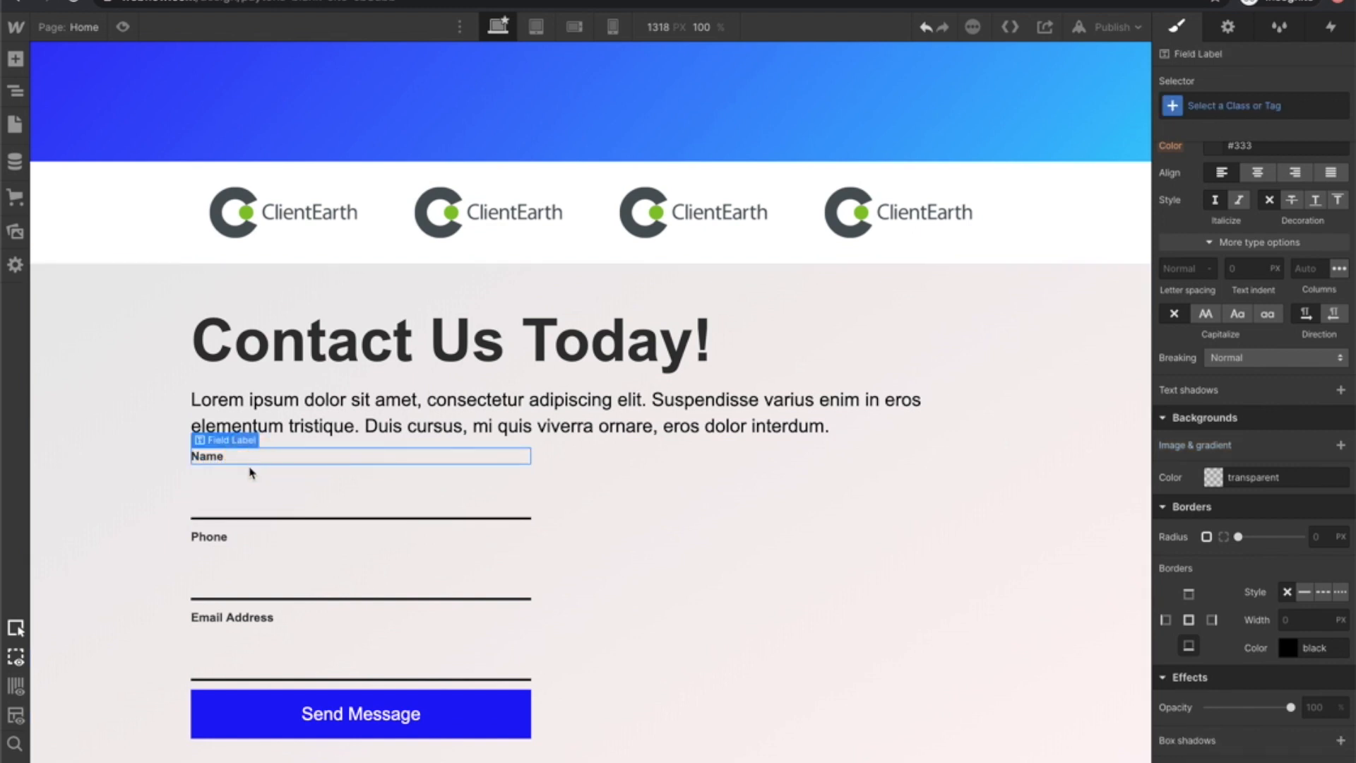
{"action": "key", "text": "Delete"}
{"action": "left_click", "coordinate": [233, 538]}
{"action": "key", "text": "Delete"}
{"action": "left_click", "coordinate": [205, 625]}
{"action": "key", "text": "Delete"}
Set the first form input's placeholder to "Name".
{"action": "double_click", "coordinate": [273, 544]}
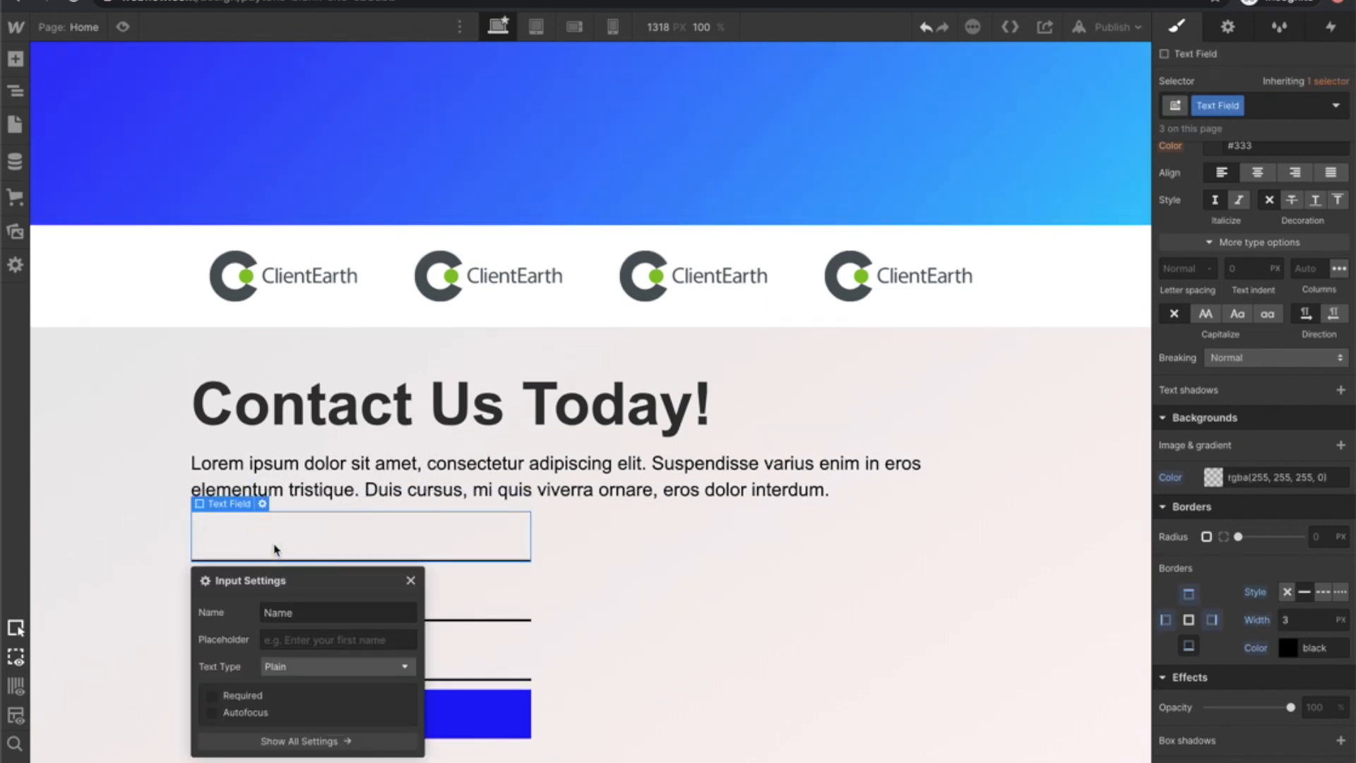
{"action": "left_click", "coordinate": [300, 640]}
{"action": "type", "text": "Name"}
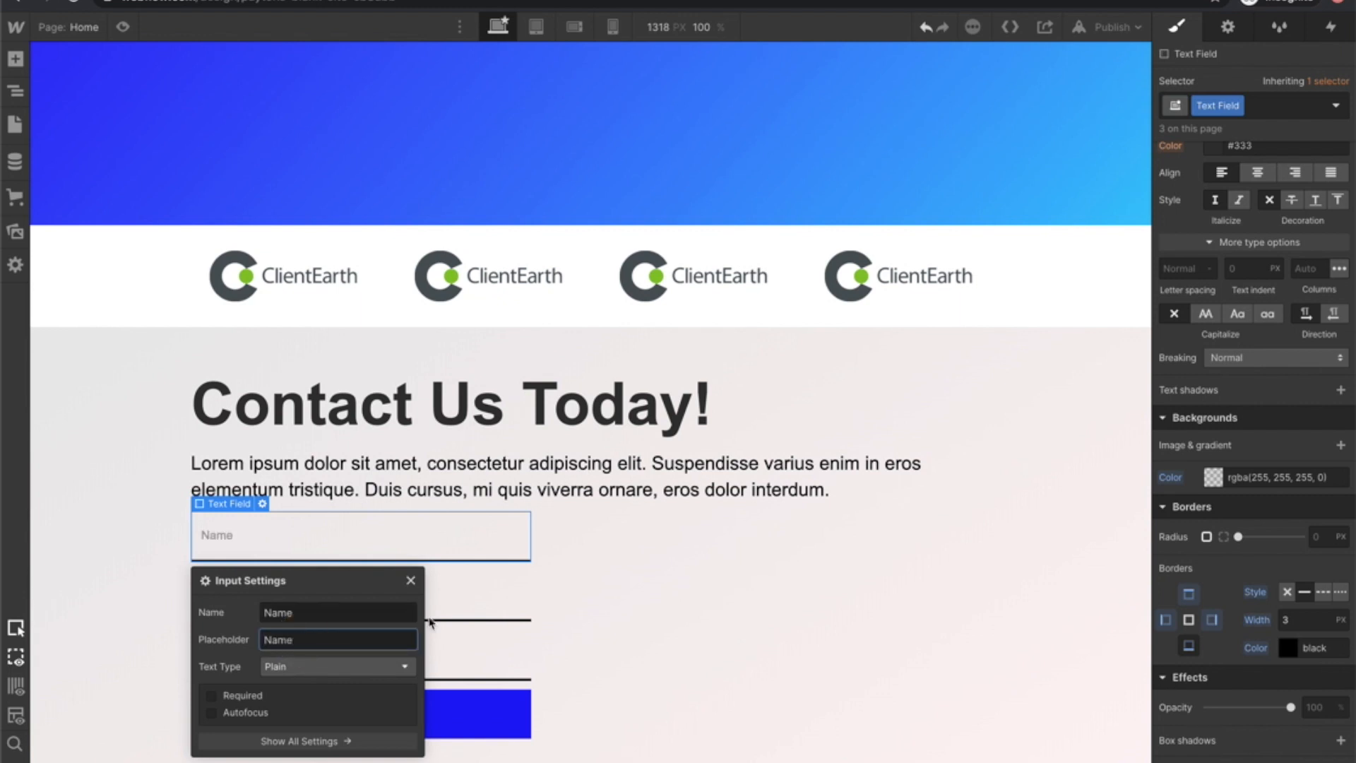
{"action": "left_click", "coordinate": [614, 610]}
Set the second form input's placeholder to "Phone".
{"action": "double_click", "coordinate": [296, 598]}
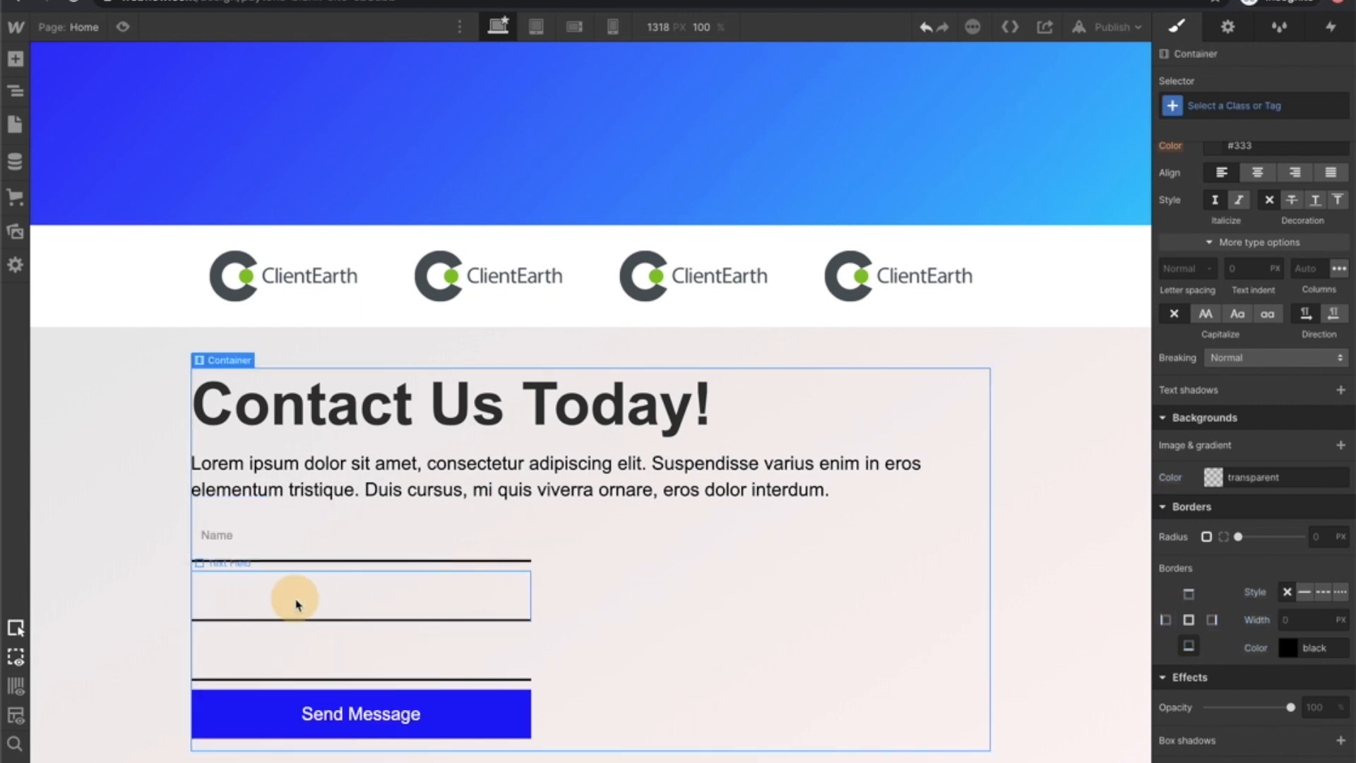
{"action": "left_click", "coordinate": [286, 447]}
{"action": "type", "text": "Phone"}
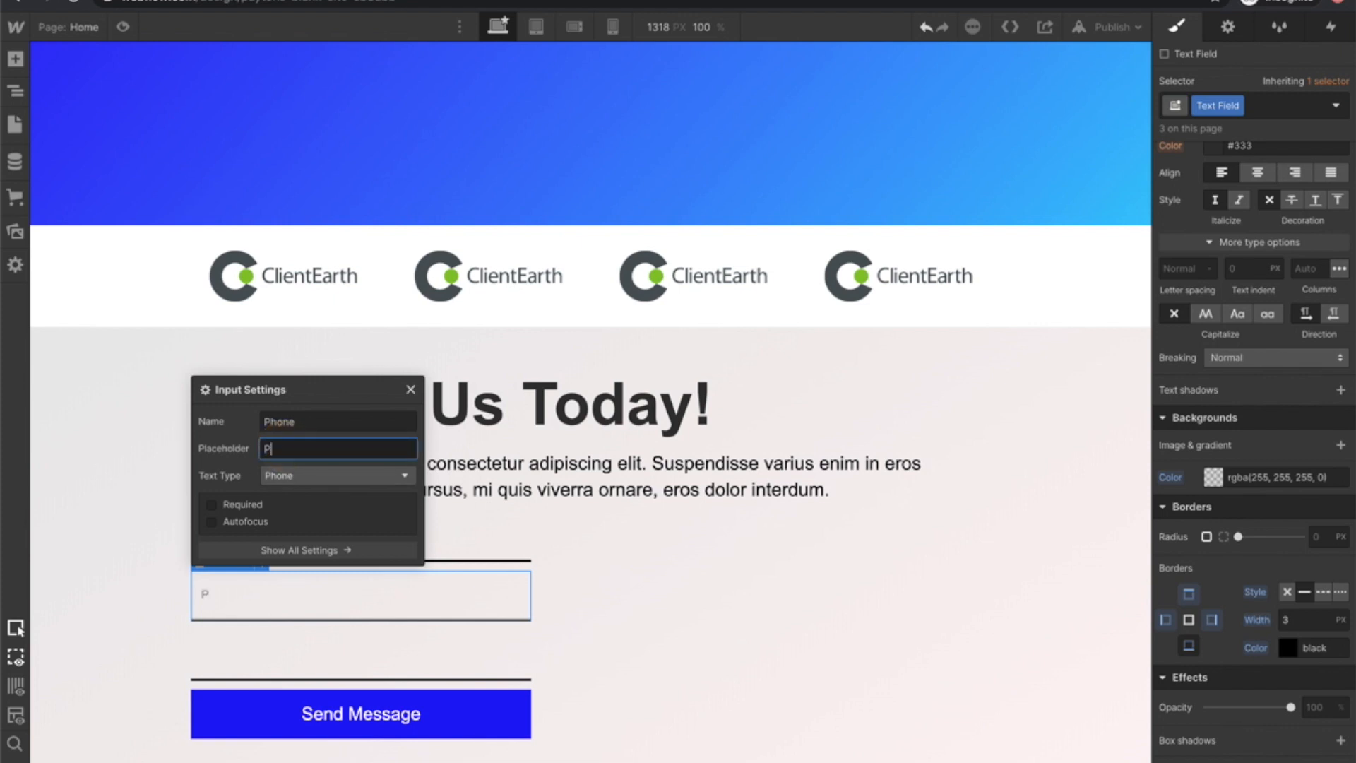
{"action": "left_click", "coordinate": [687, 580]}
Set the third form input's placeholder to "Email".
{"action": "double_click", "coordinate": [414, 647]}
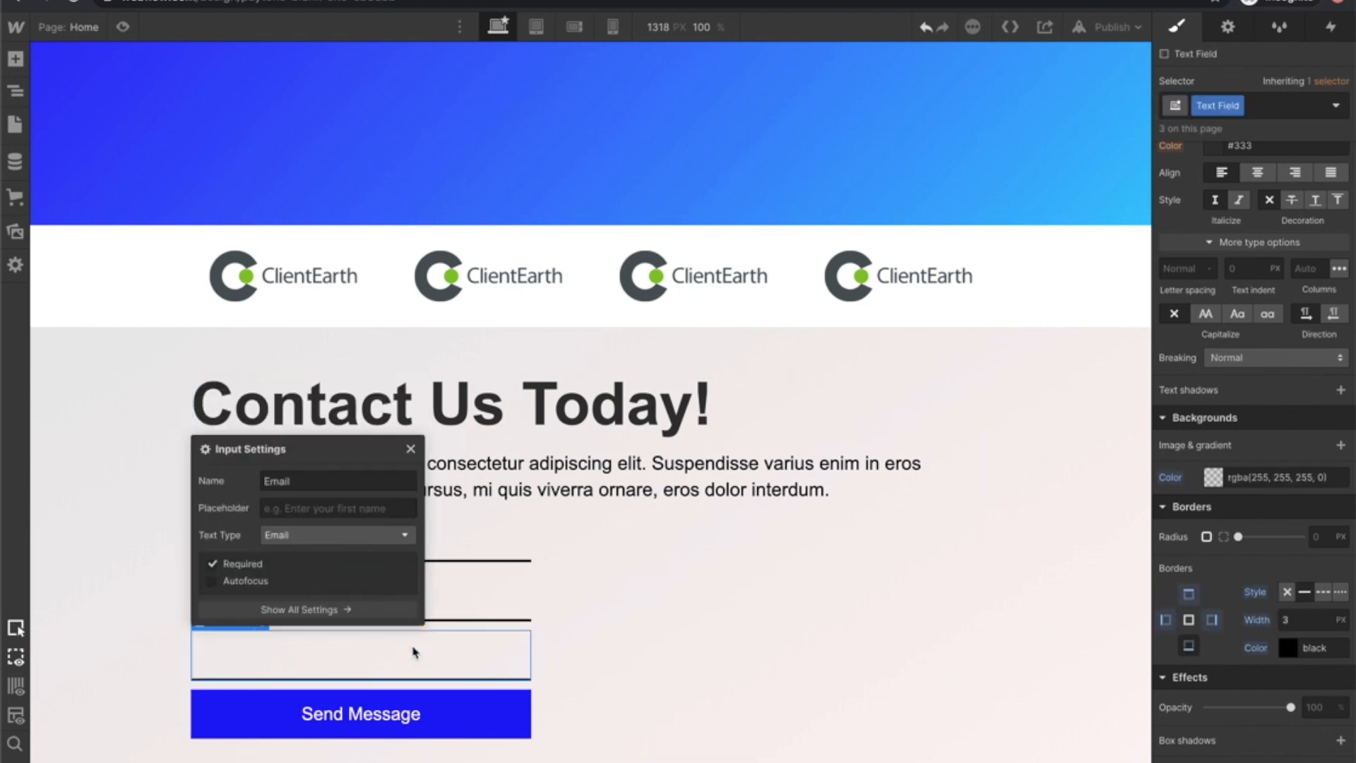
{"action": "left_click", "coordinate": [303, 506]}
{"action": "type", "text": "Email"}
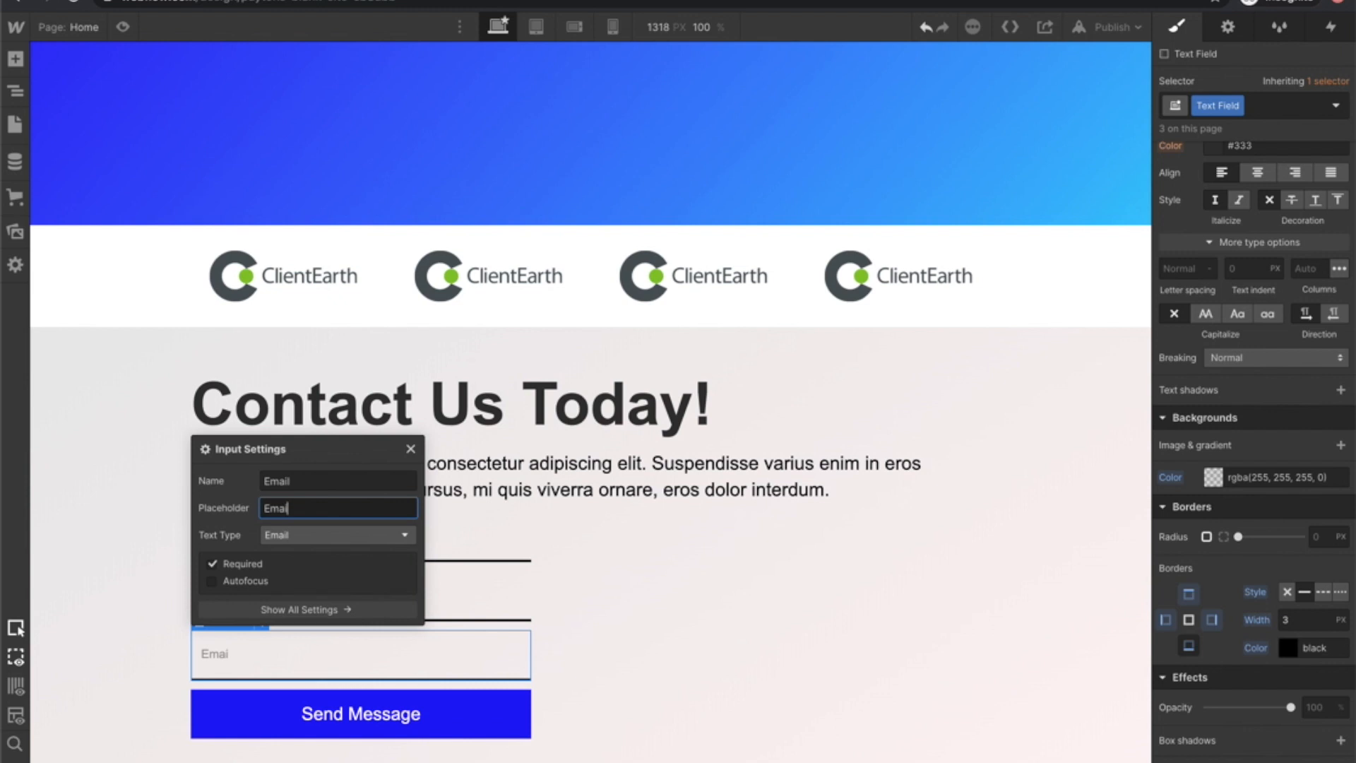
{"action": "left_click", "coordinate": [803, 656]}
Set the Text Field class's font size to 21 px and its weight to 700 - Bold.
{"action": "left_click", "coordinate": [454, 532]}
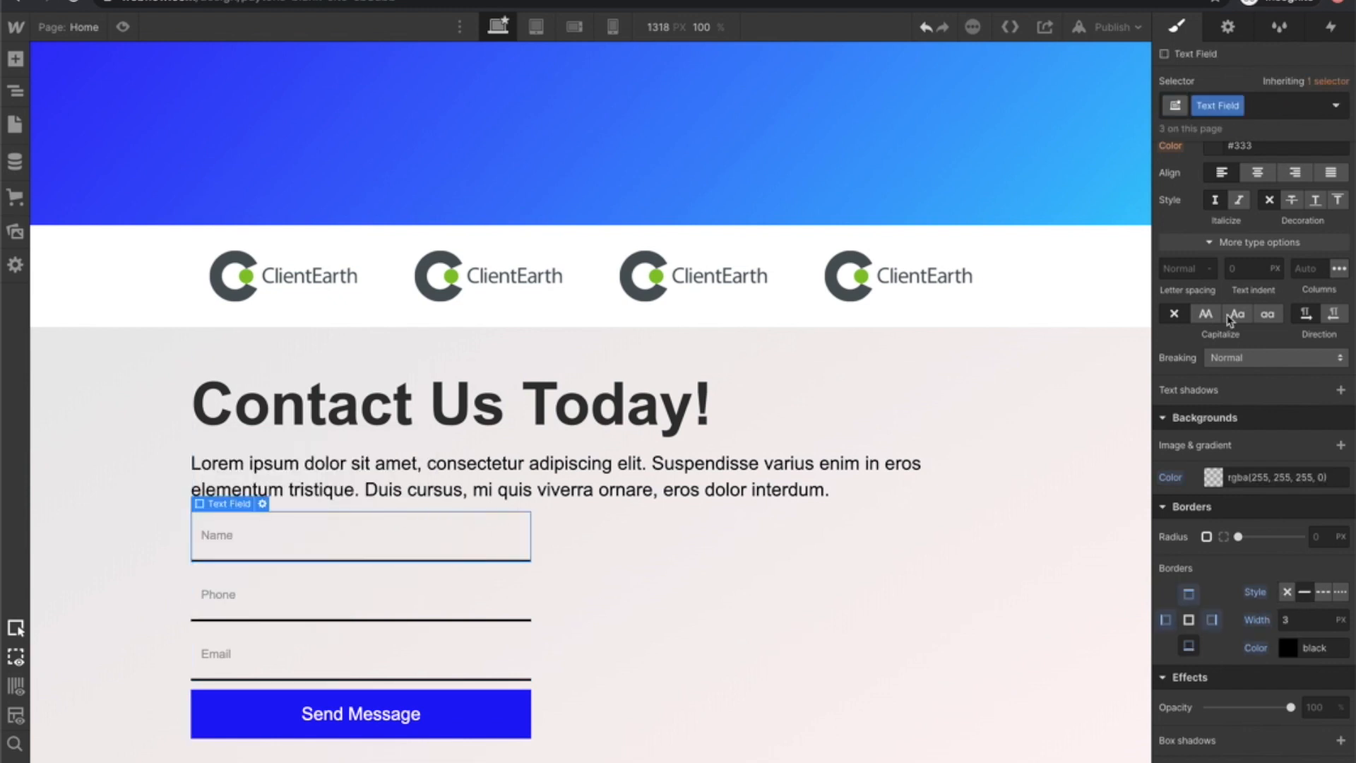
{"action": "left_click", "coordinate": [1221, 220]}
{"action": "key", "text": "Up"}
{"action": "key", "text": "Up"}
{"action": "key", "text": "Up"}
{"action": "key", "text": "Up"}
{"action": "key", "text": "Up"}
{"action": "key", "text": "Up"}
{"action": "key", "text": "Up"}
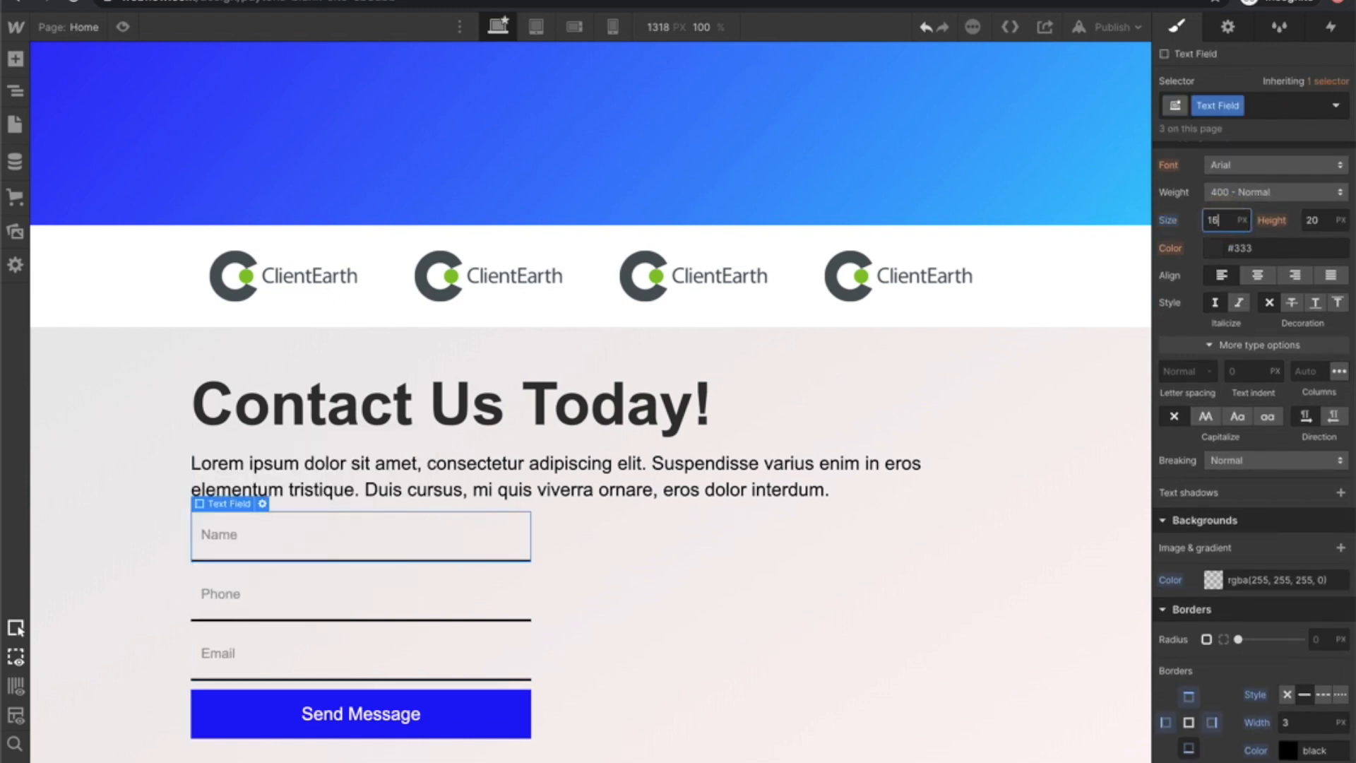
{"action": "scroll", "coordinate": [1243, 222], "scroll_direction": "up", "scroll_amount": 1}
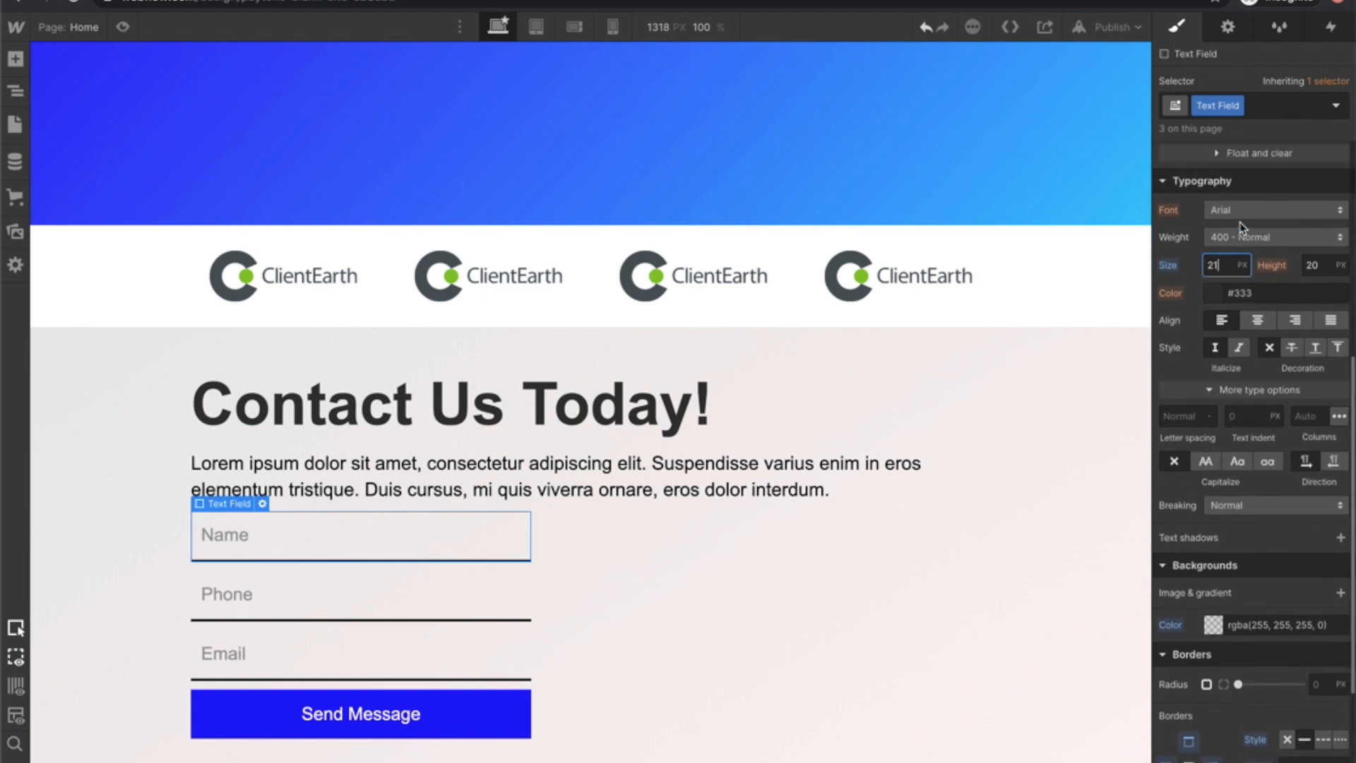
{"action": "left_click", "coordinate": [1232, 237]}
{"action": "left_click", "coordinate": [1243, 298]}
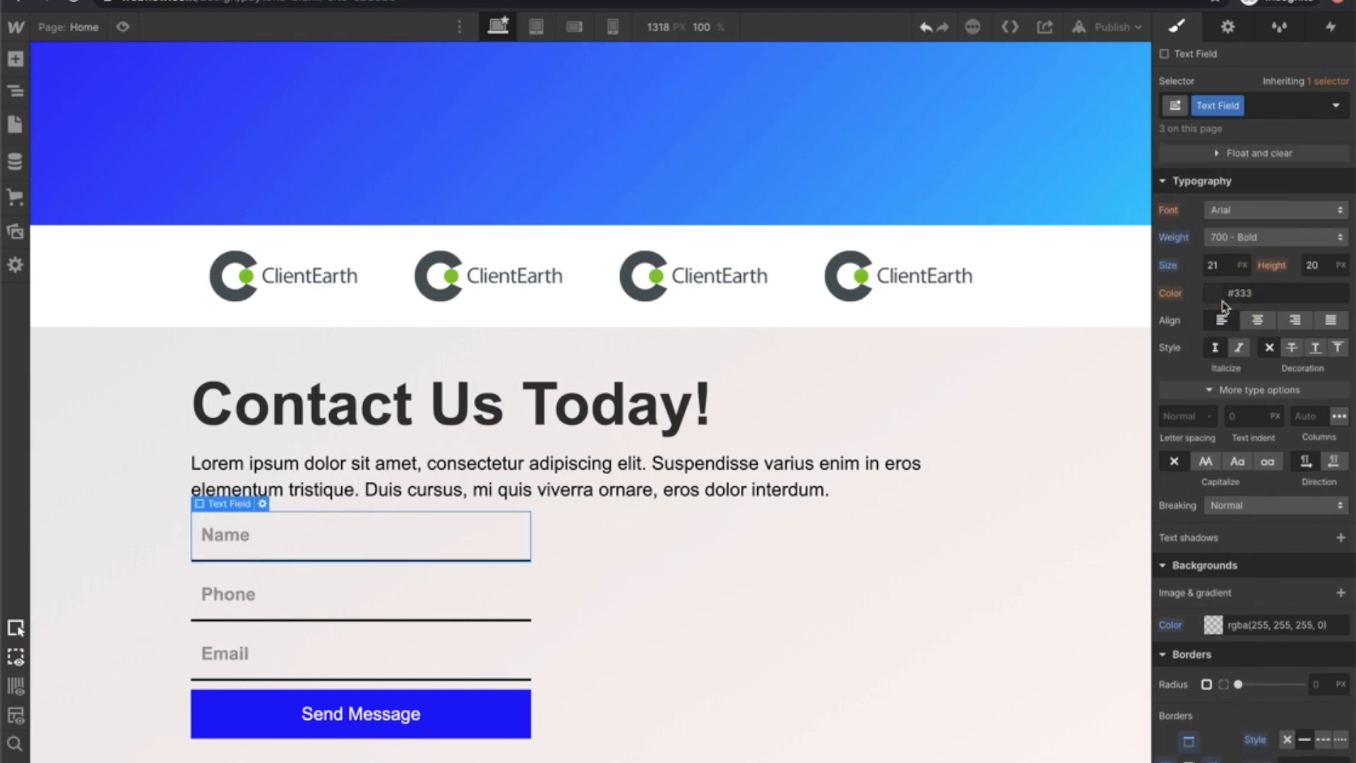
{"action": "left_click", "coordinate": [903, 599]}
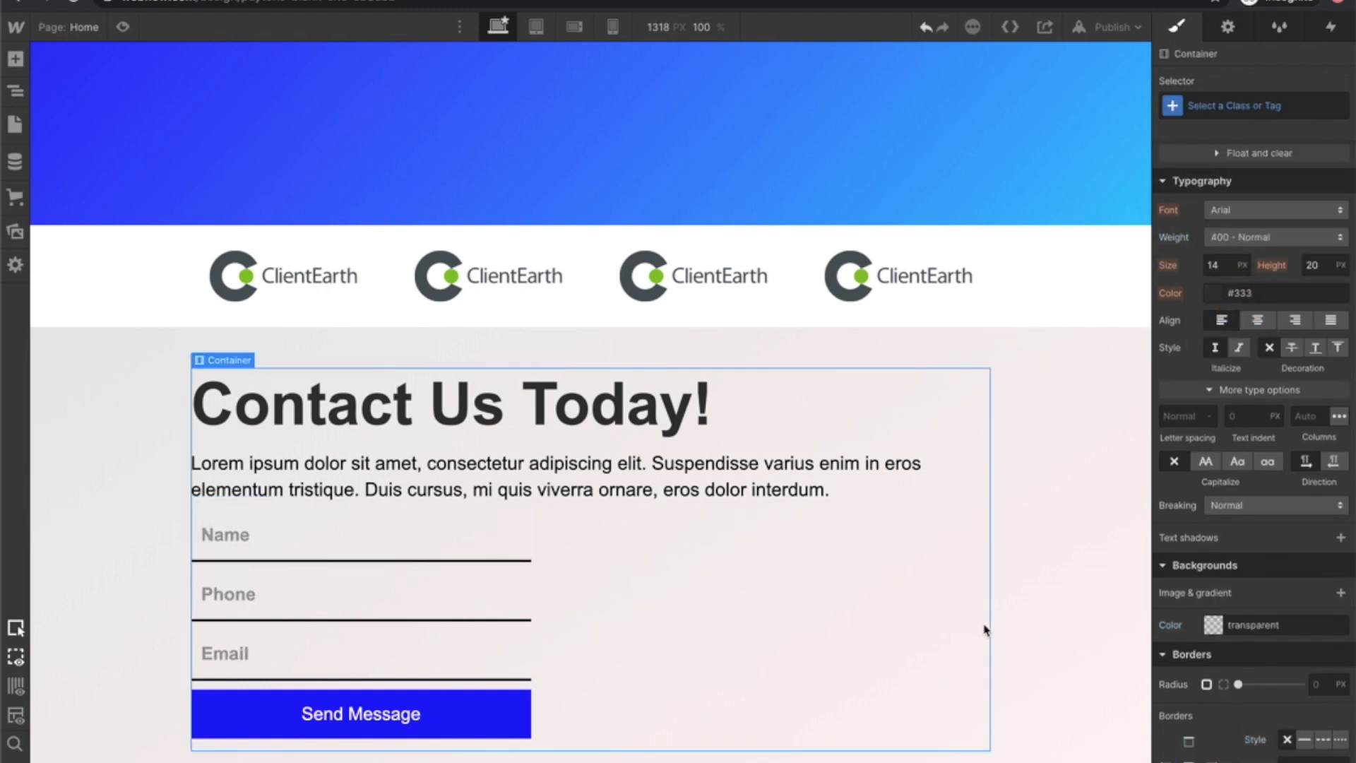
Preview the page, test the Name, Phone and Email inputs with sample text, and return to the design view.
{"action": "left_click", "coordinate": [381, 191]}
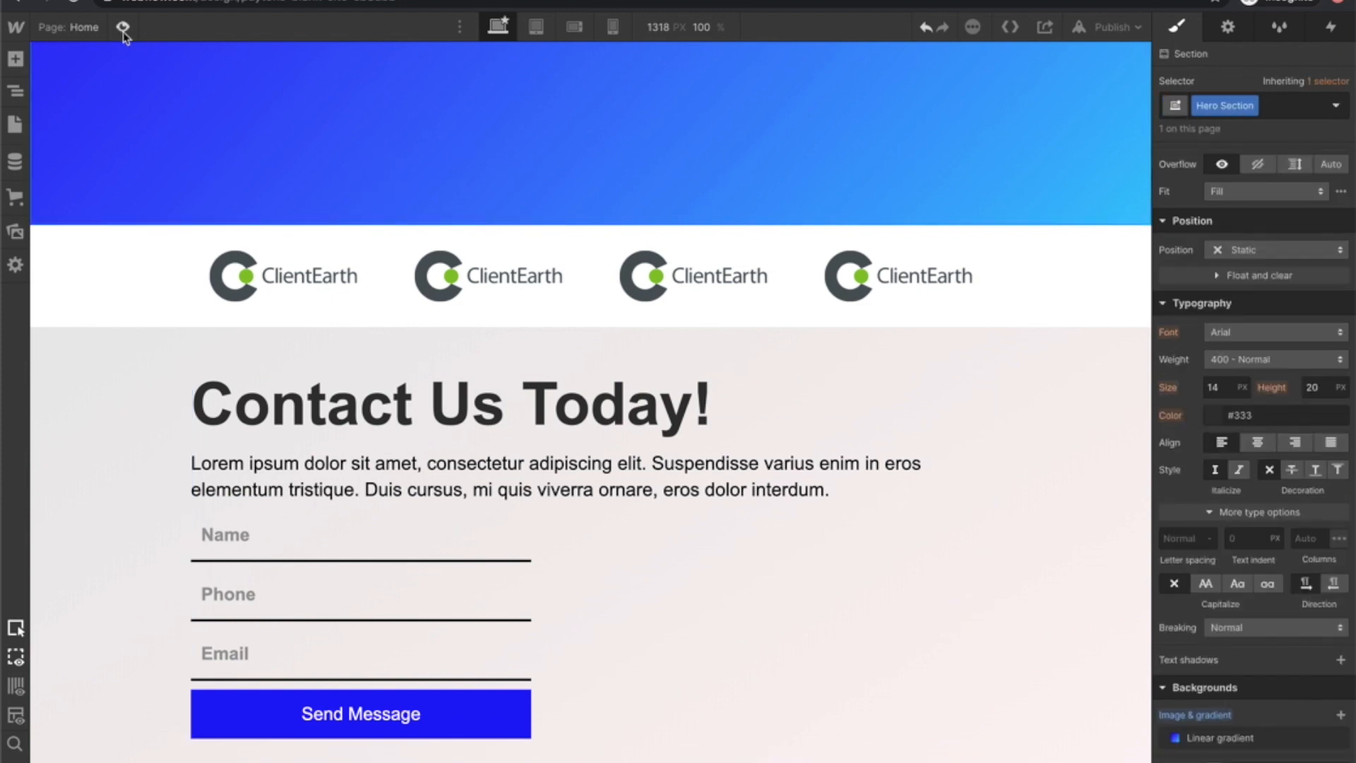
{"action": "left_click", "coordinate": [123, 29]}
{"action": "left_click", "coordinate": [315, 557]}
{"action": "type", "text": "dsfasdfasdfa"}
{"action": "left_click", "coordinate": [504, 611]}
{"action": "type", "text": "asdfasdfa"}
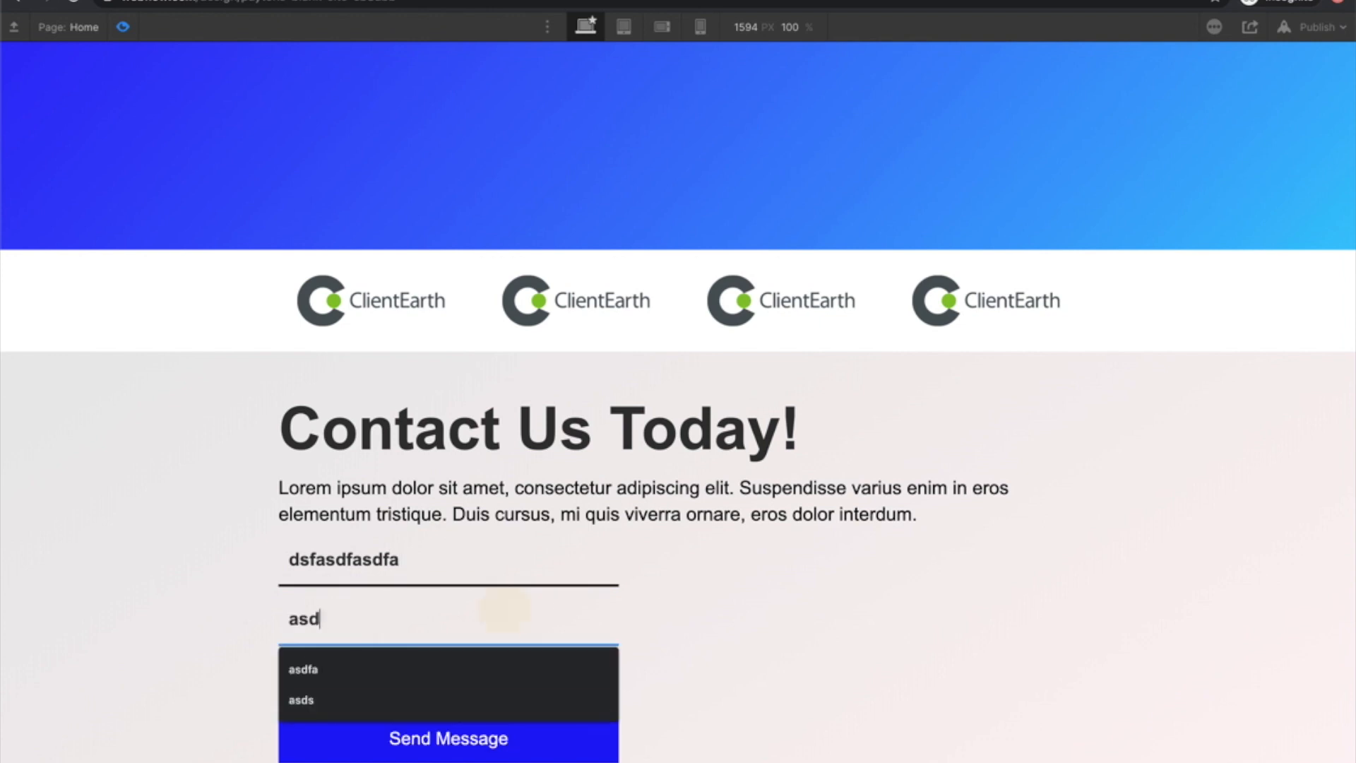
{"action": "left_click", "coordinate": [464, 675]}
{"action": "type", "text": "asdfasdfasdf"}
{"action": "left_click", "coordinate": [759, 591]}
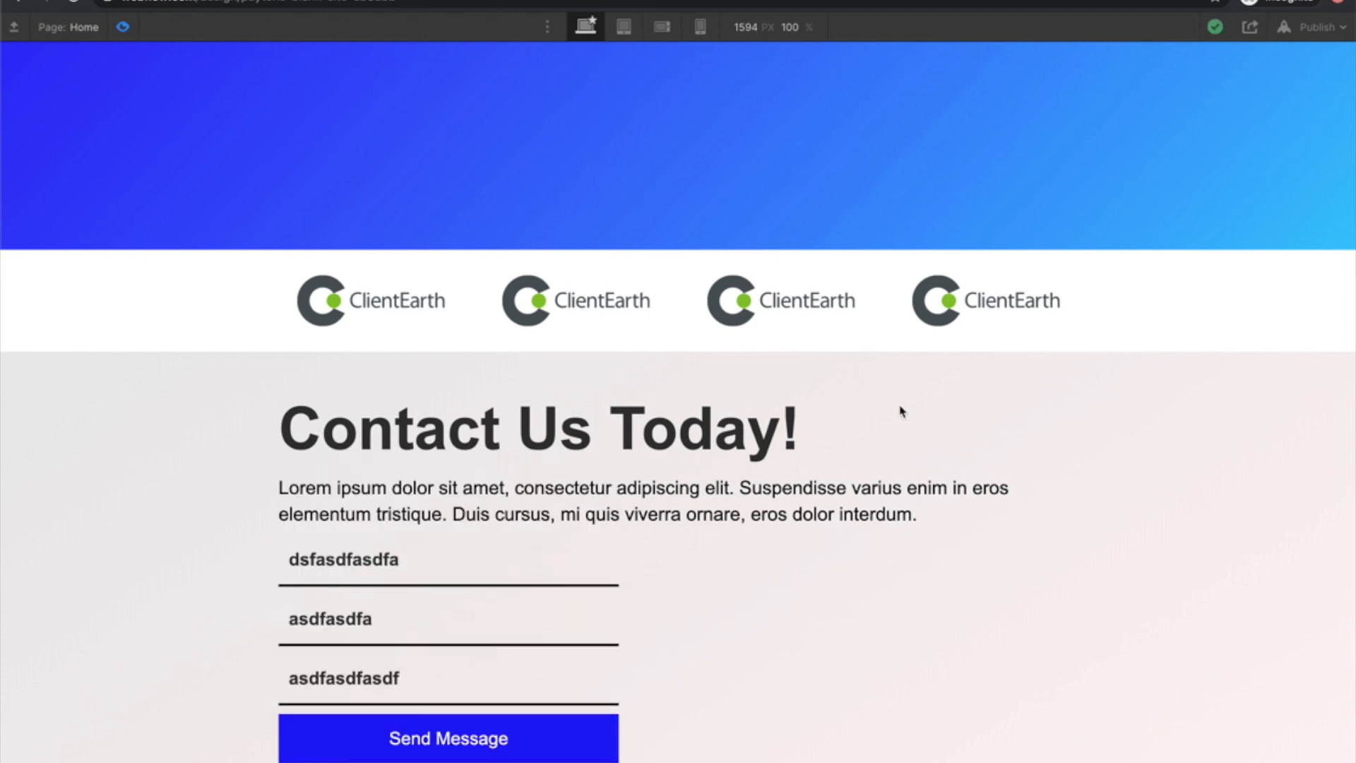
{"action": "left_click", "coordinate": [123, 27]}
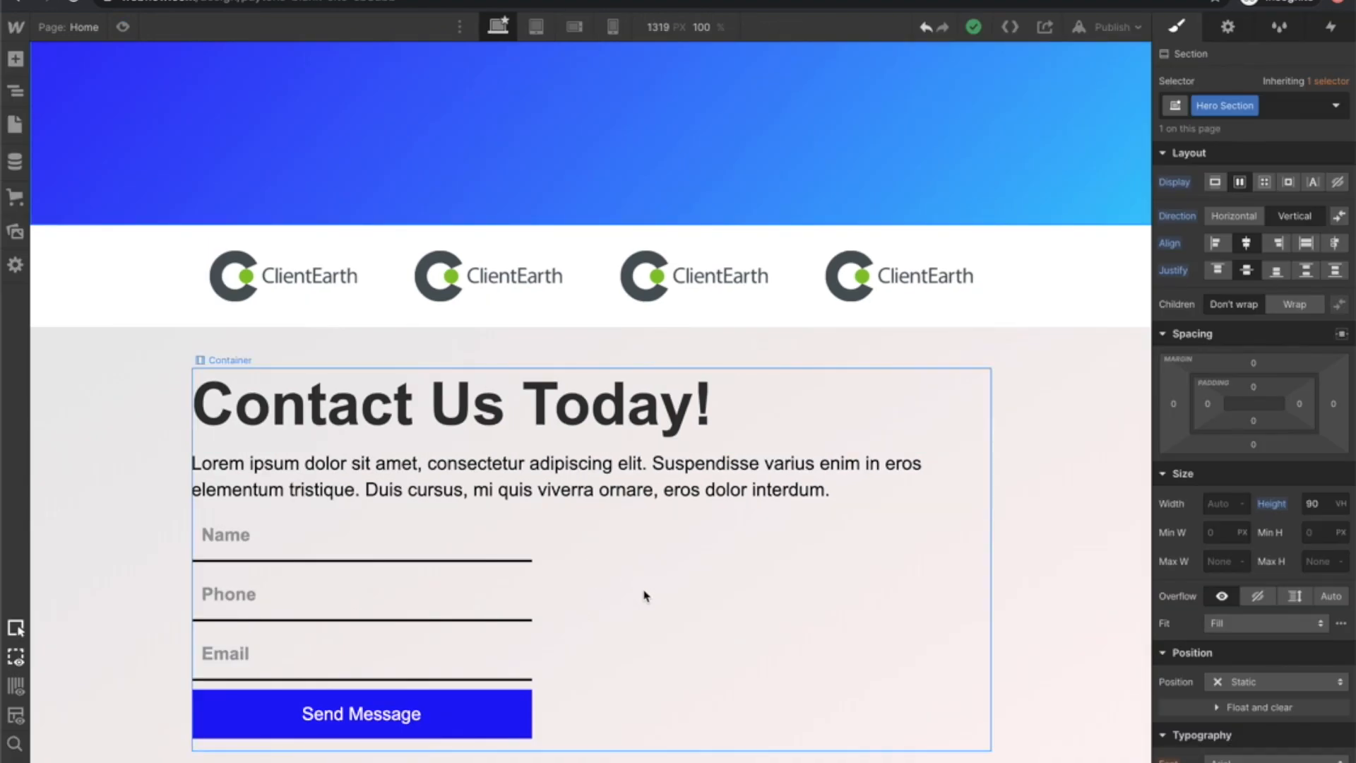
Give the container around the contact form a new class named "center container".
{"action": "left_click", "coordinate": [644, 594]}
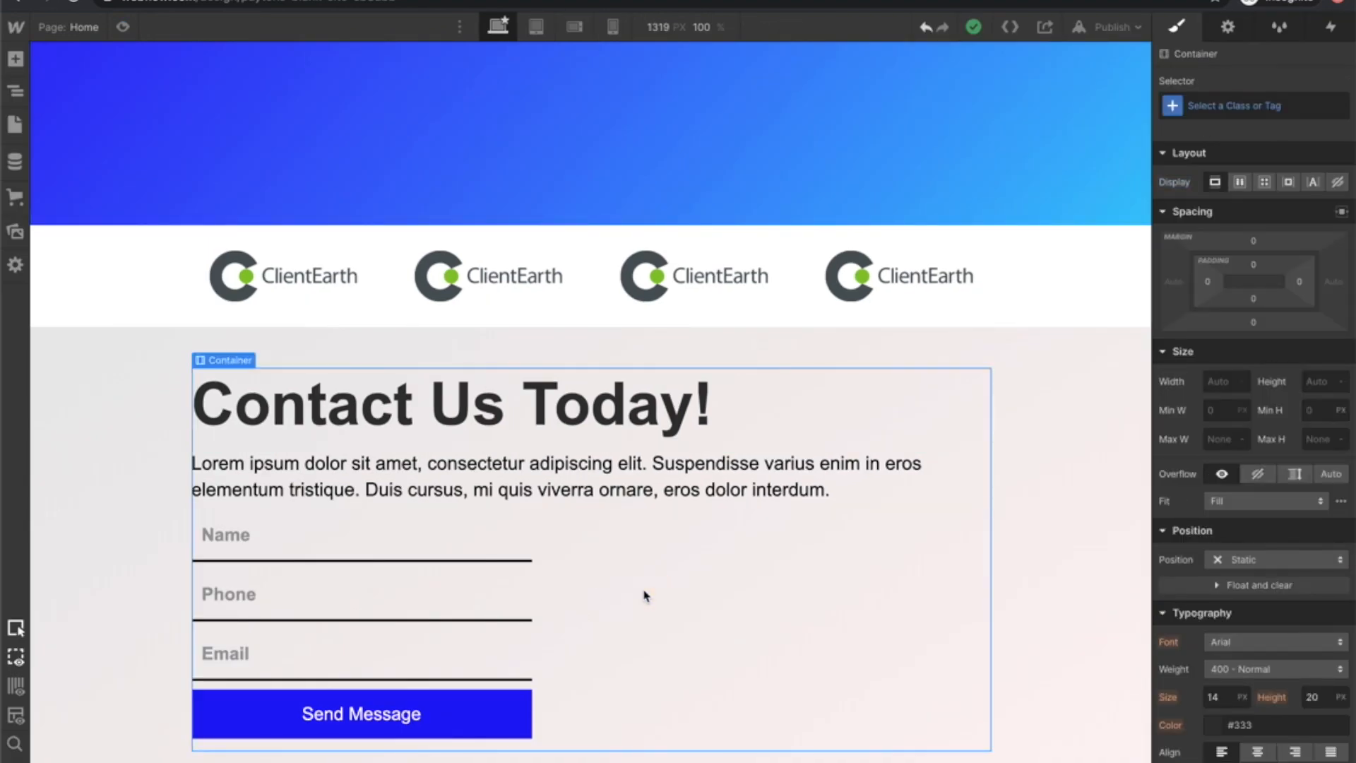
{"action": "left_click", "coordinate": [1226, 105]}
{"action": "type", "text": "center "}
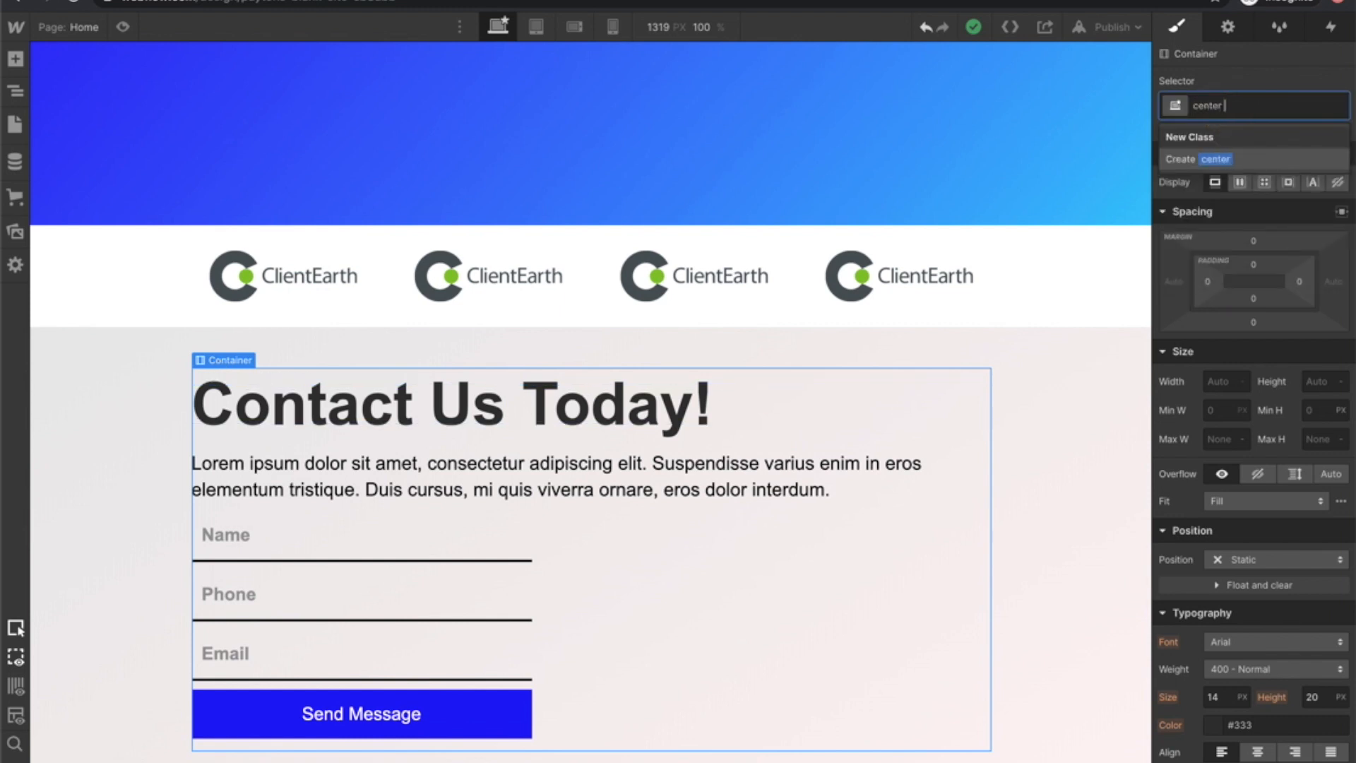
{"action": "type", "text": "container"}
{"action": "key", "text": "Return"}
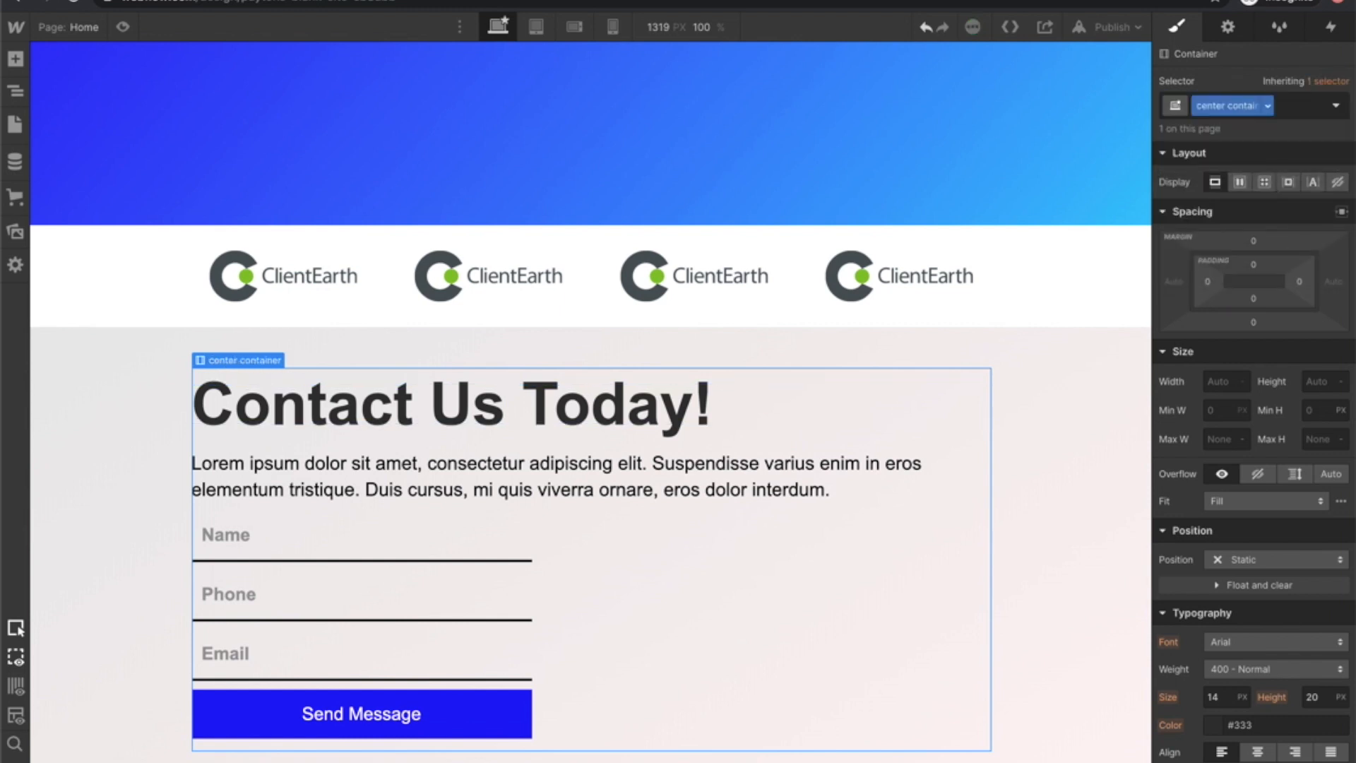
Make the center container a vertical flex layout with its children aligned to the center.
{"action": "left_click", "coordinate": [1238, 181]}
{"action": "left_click", "coordinate": [1290, 219]}
{"action": "left_click", "coordinate": [1246, 244]}
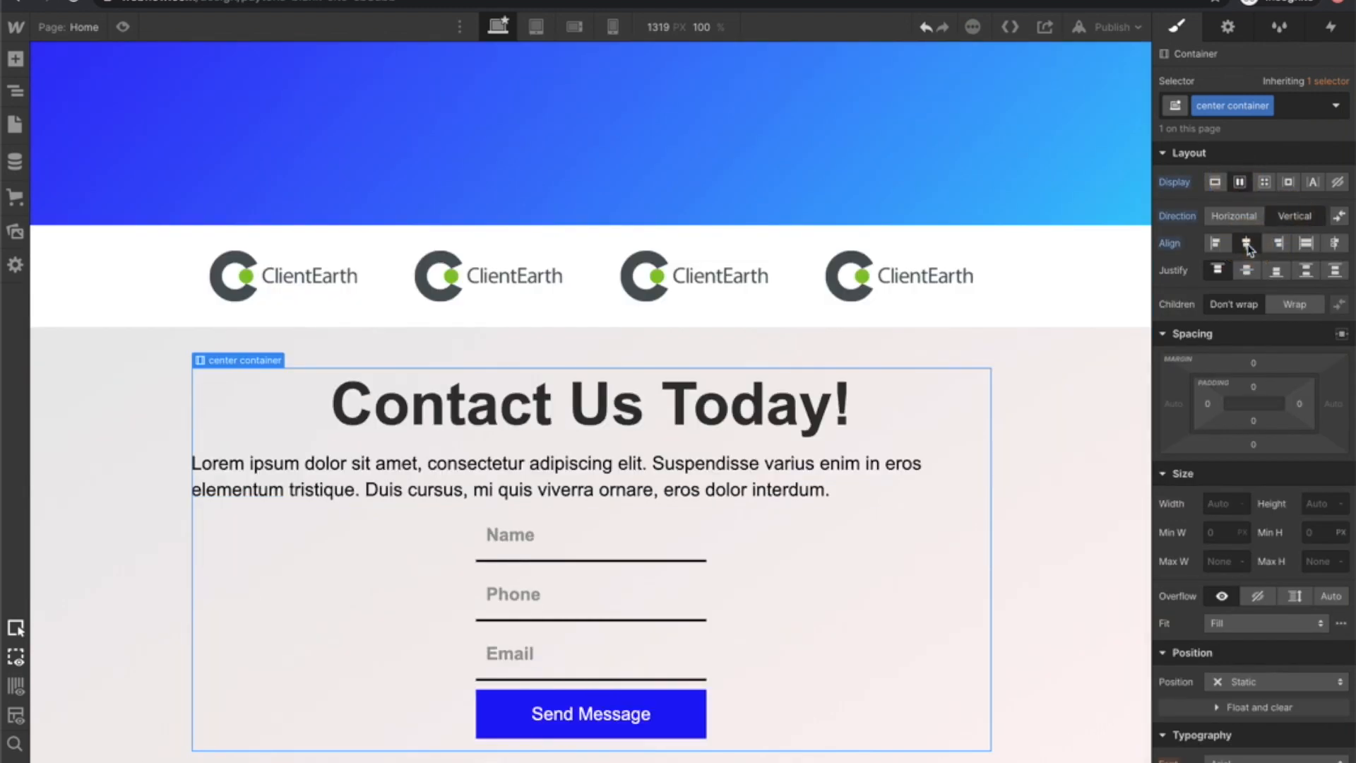
Set the contact form's Form Block to a width of 350 px and a maximum width of 400 px.
{"action": "left_click", "coordinate": [695, 572]}
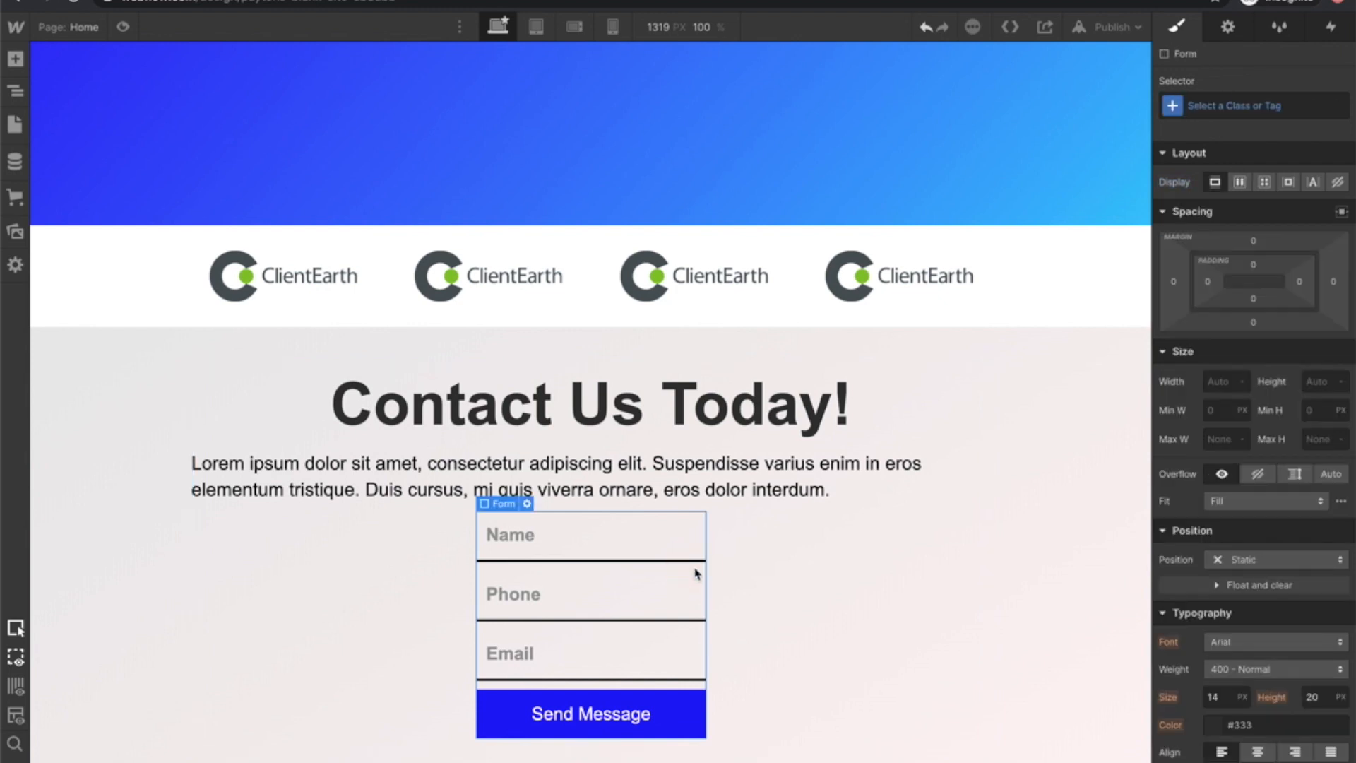
{"action": "left_click", "coordinate": [497, 510]}
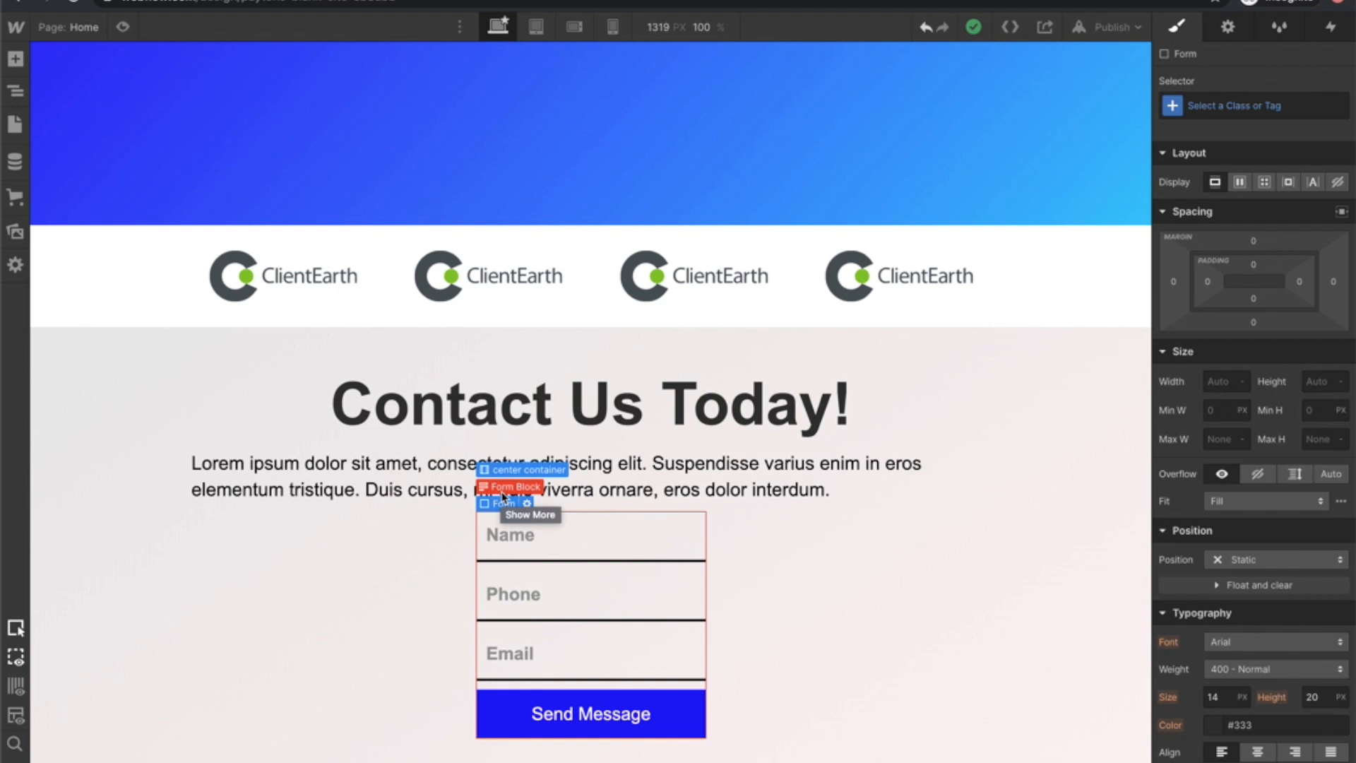
{"action": "left_click", "coordinate": [502, 492]}
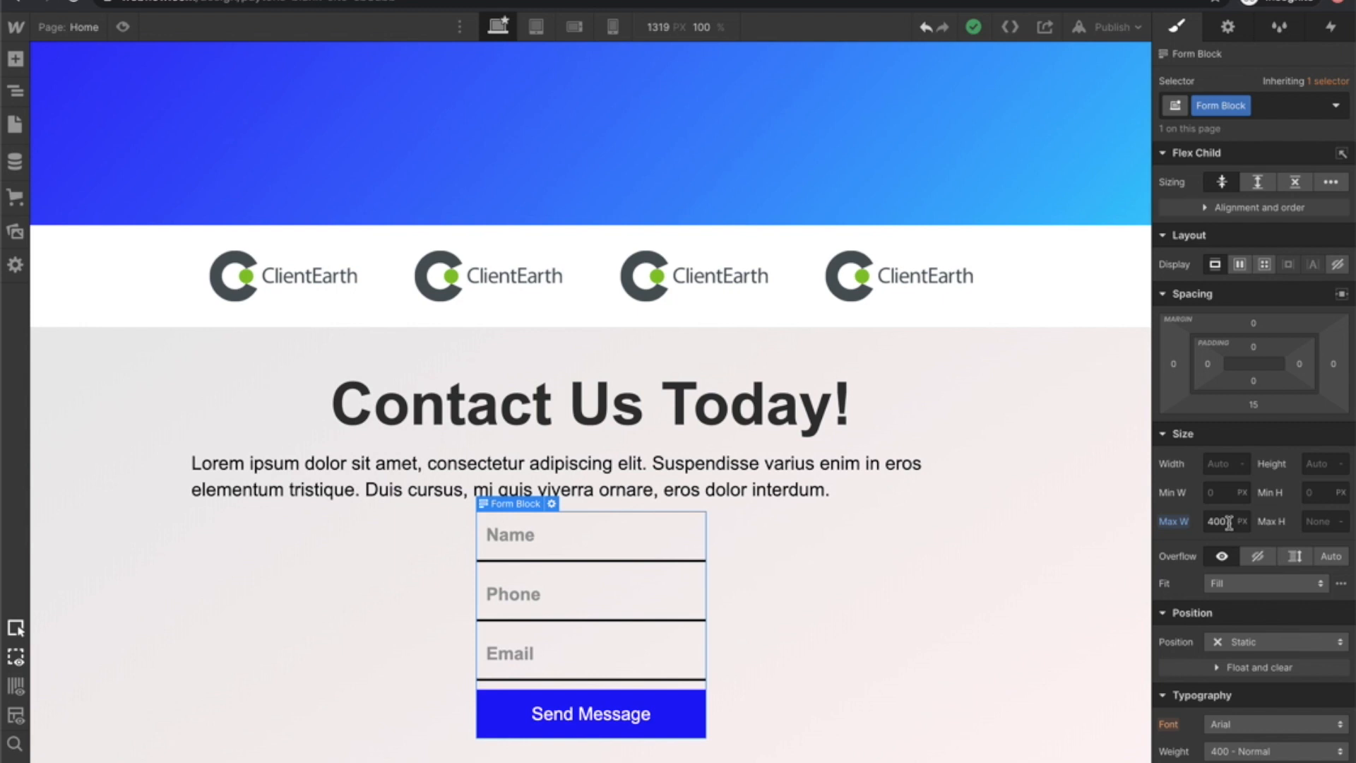
{"action": "left_click", "coordinate": [1226, 464]}
{"action": "type", "text": "350"}
{"action": "left_click", "coordinate": [999, 499]}
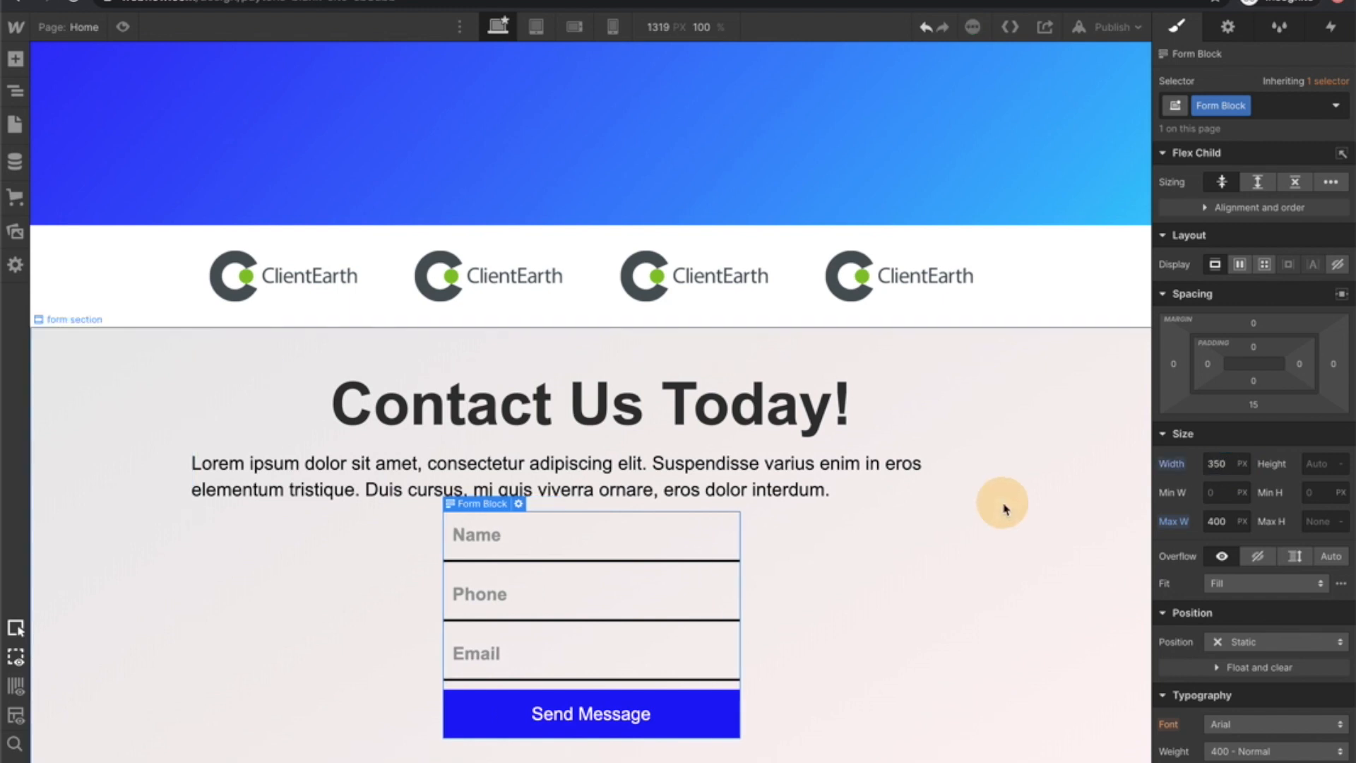
Add a top margin to the Form Block to separate it from the paragraph above.
{"action": "left_click", "coordinate": [685, 530]}
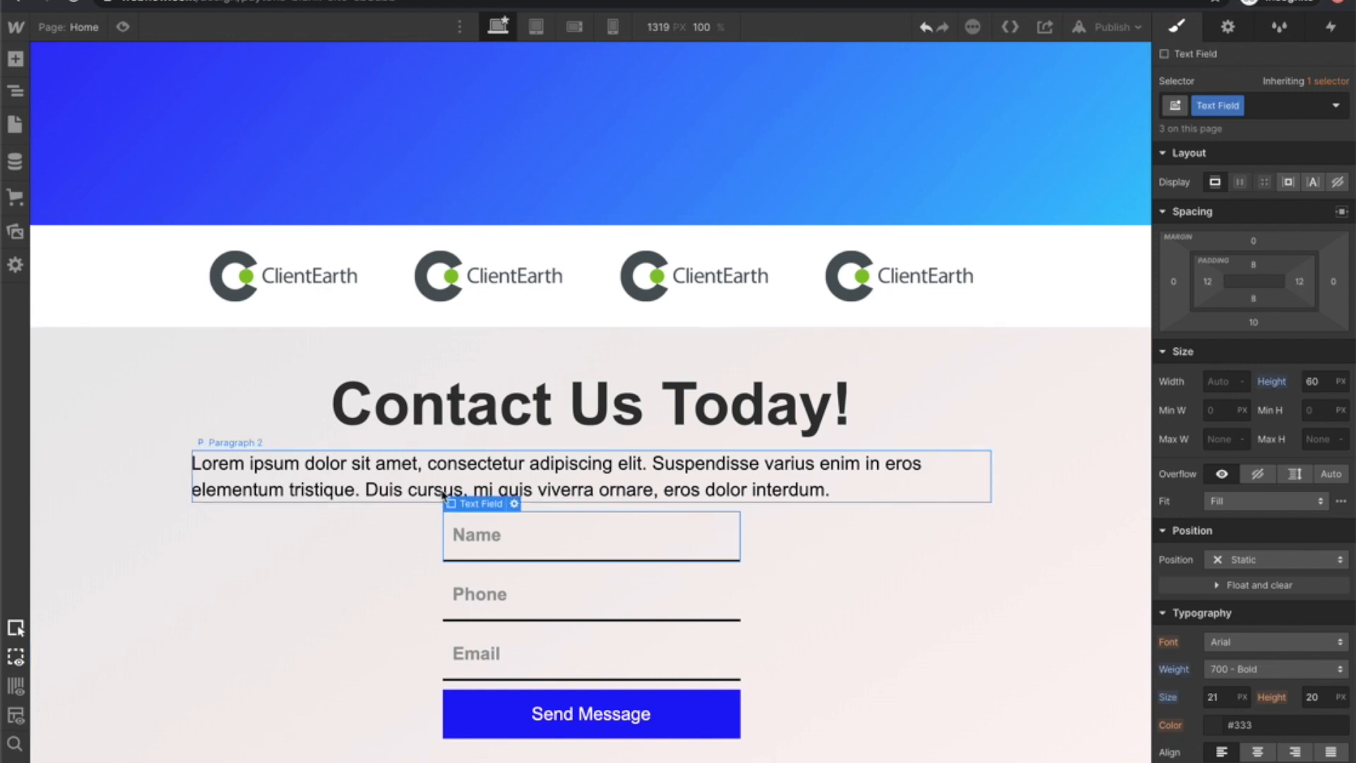
{"action": "left_click", "coordinate": [467, 472]}
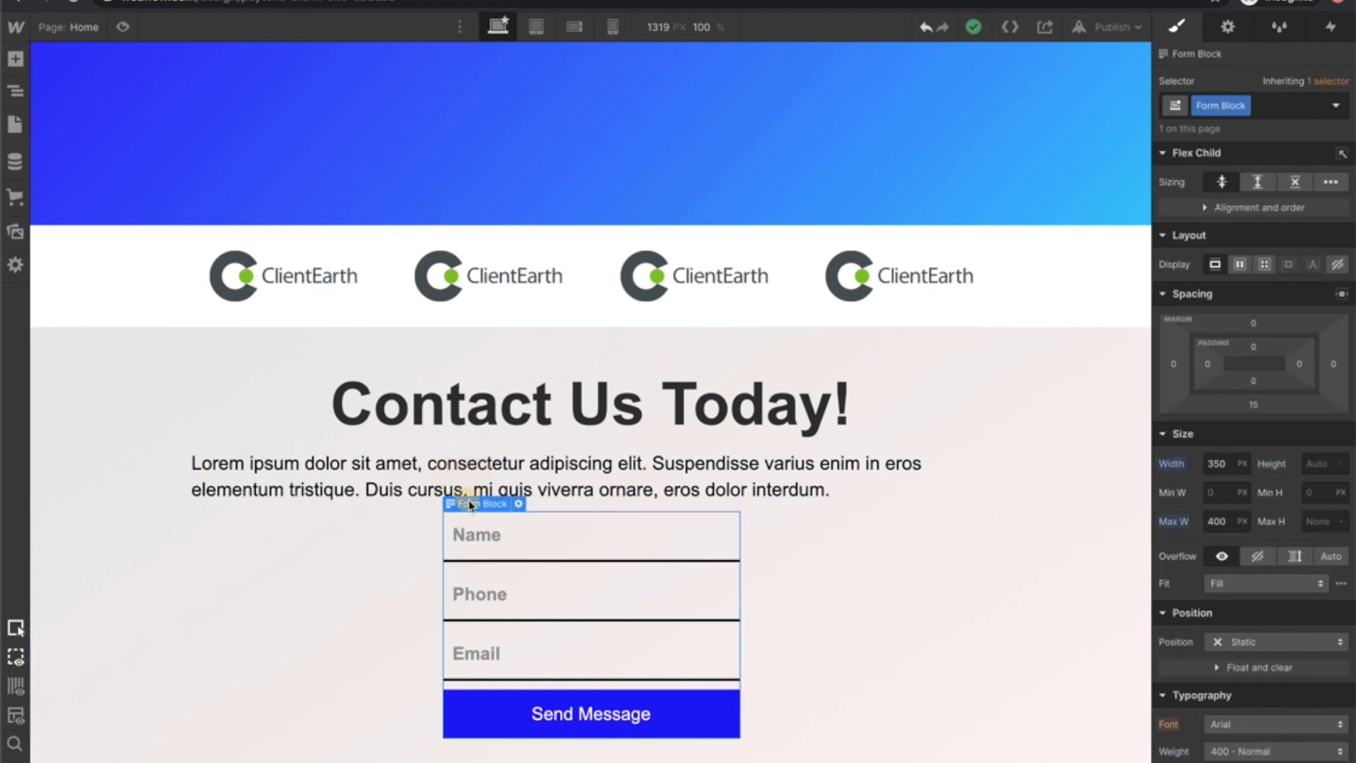
{"action": "left_click", "coordinate": [1254, 323]}
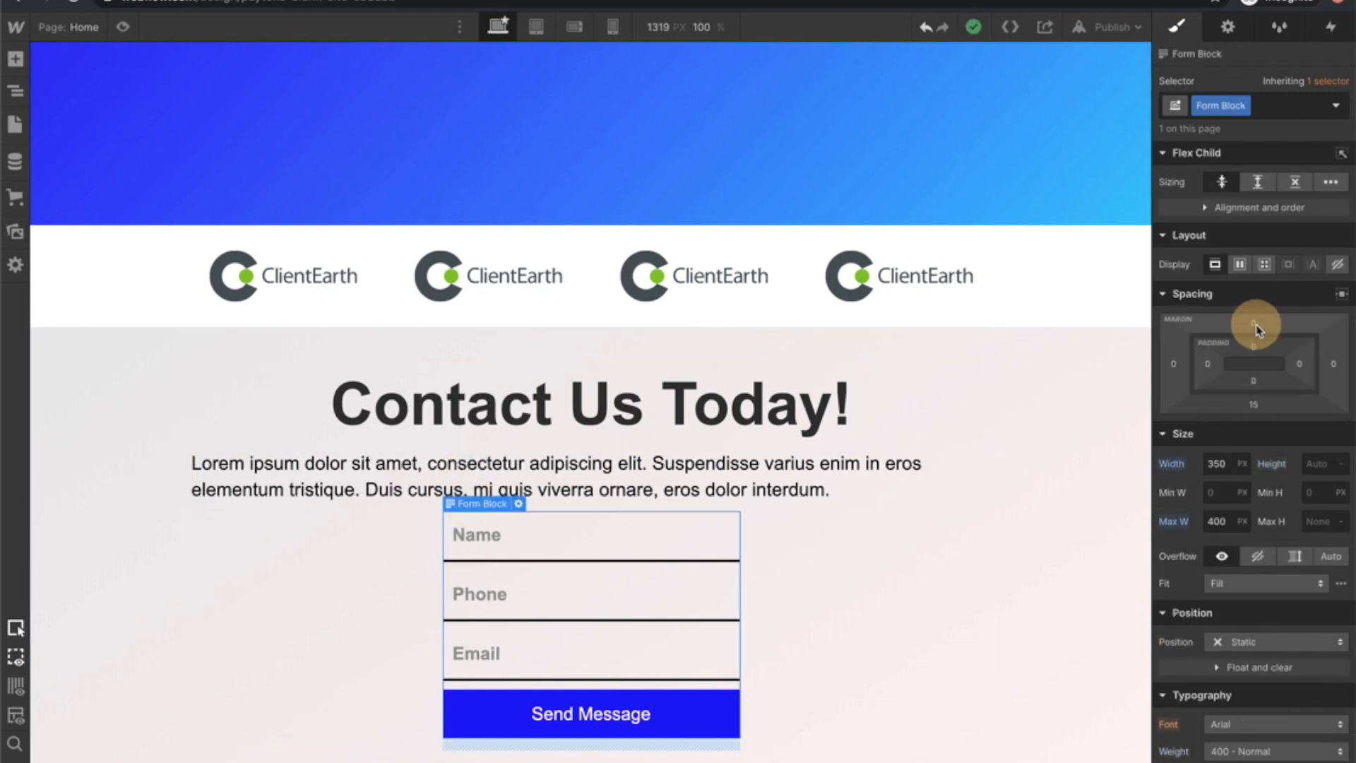
{"action": "left_click", "coordinate": [1333, 377]}
{"action": "left_click", "coordinate": [998, 387]}
{"action": "scroll", "coordinate": [1002, 391], "scroll_direction": "down", "scroll_amount": 1}
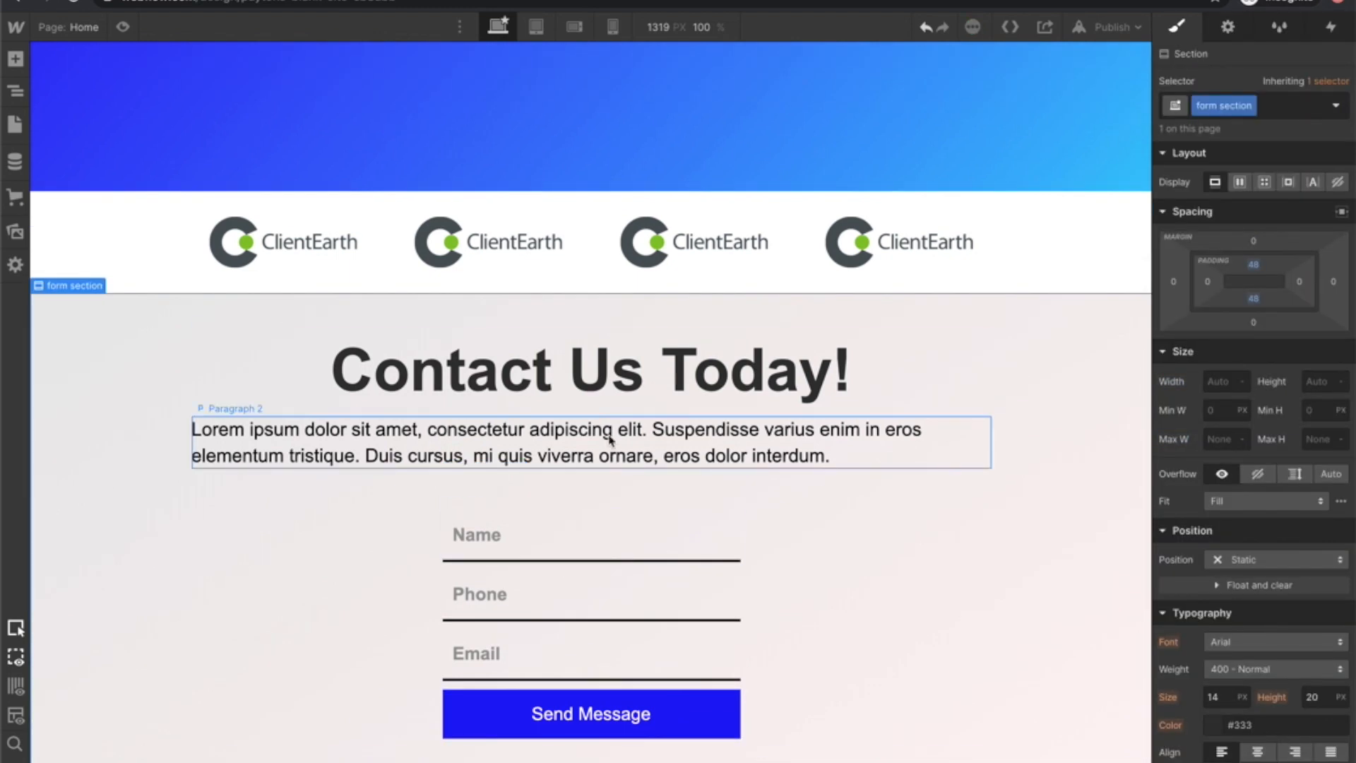
Review the top of the page, the available elements to add, and the Hero Section's style settings.
{"action": "scroll", "coordinate": [610, 439], "scroll_direction": "up", "scroll_amount": 8}
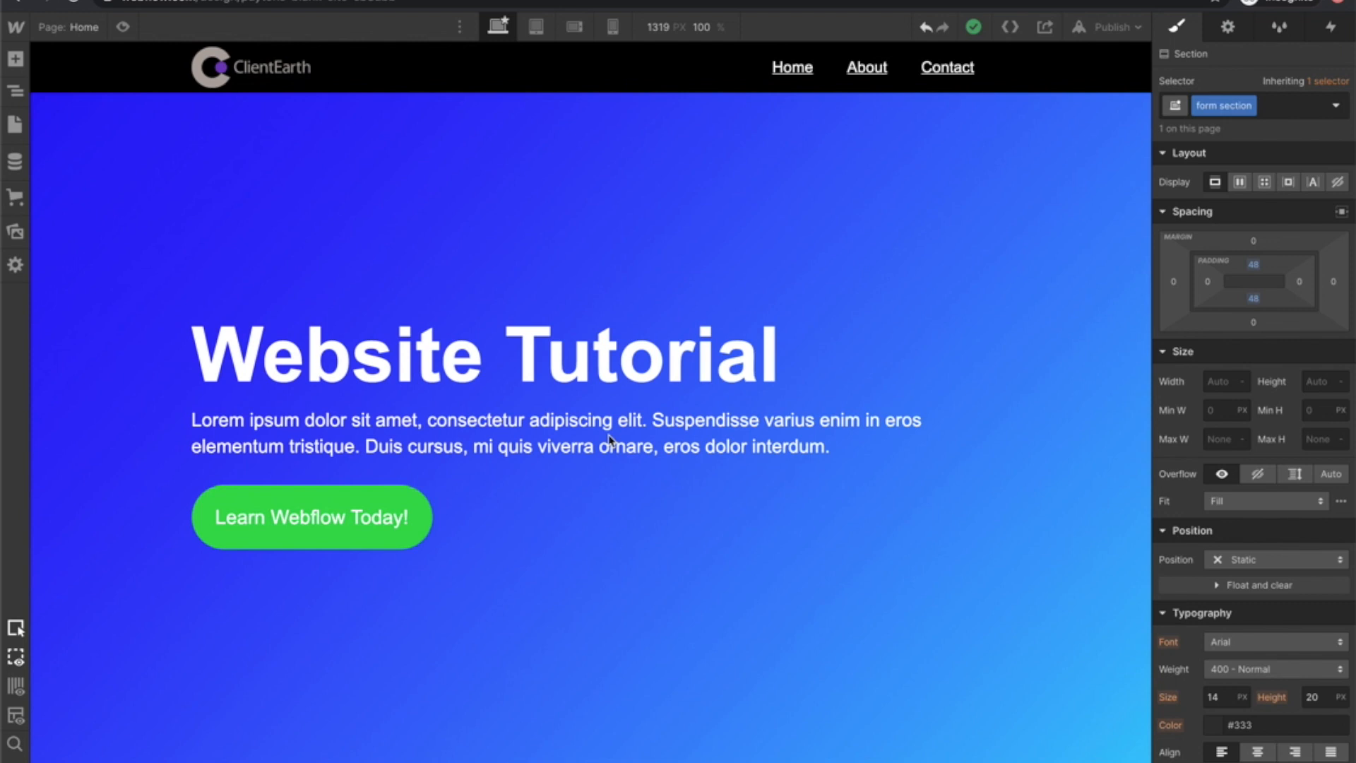
{"action": "left_click", "coordinate": [17, 58]}
{"action": "scroll", "coordinate": [139, 405], "scroll_direction": "down", "scroll_amount": 2}
{"action": "scroll", "coordinate": [139, 405], "scroll_direction": "down", "scroll_amount": 3}
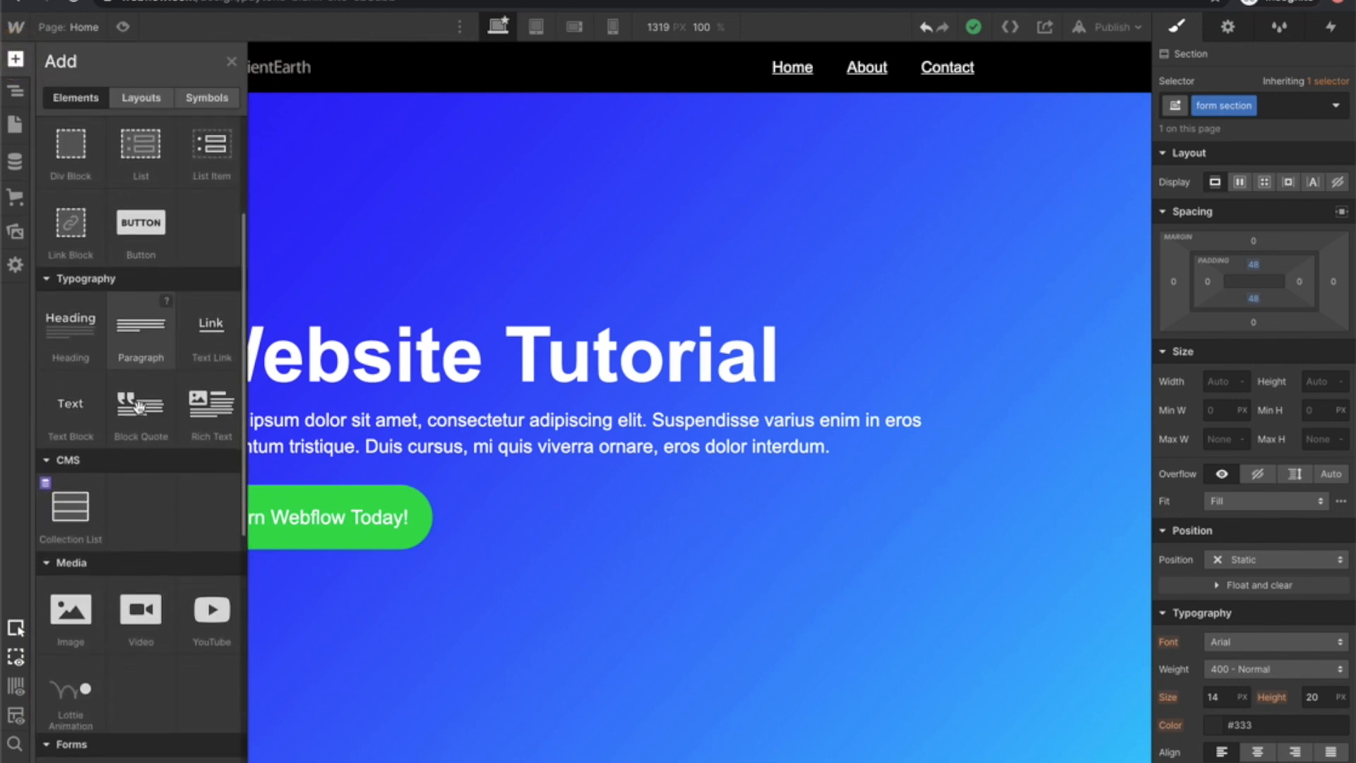
{"action": "scroll", "coordinate": [139, 405], "scroll_direction": "down", "scroll_amount": 2}
{"action": "left_click", "coordinate": [922, 159]}
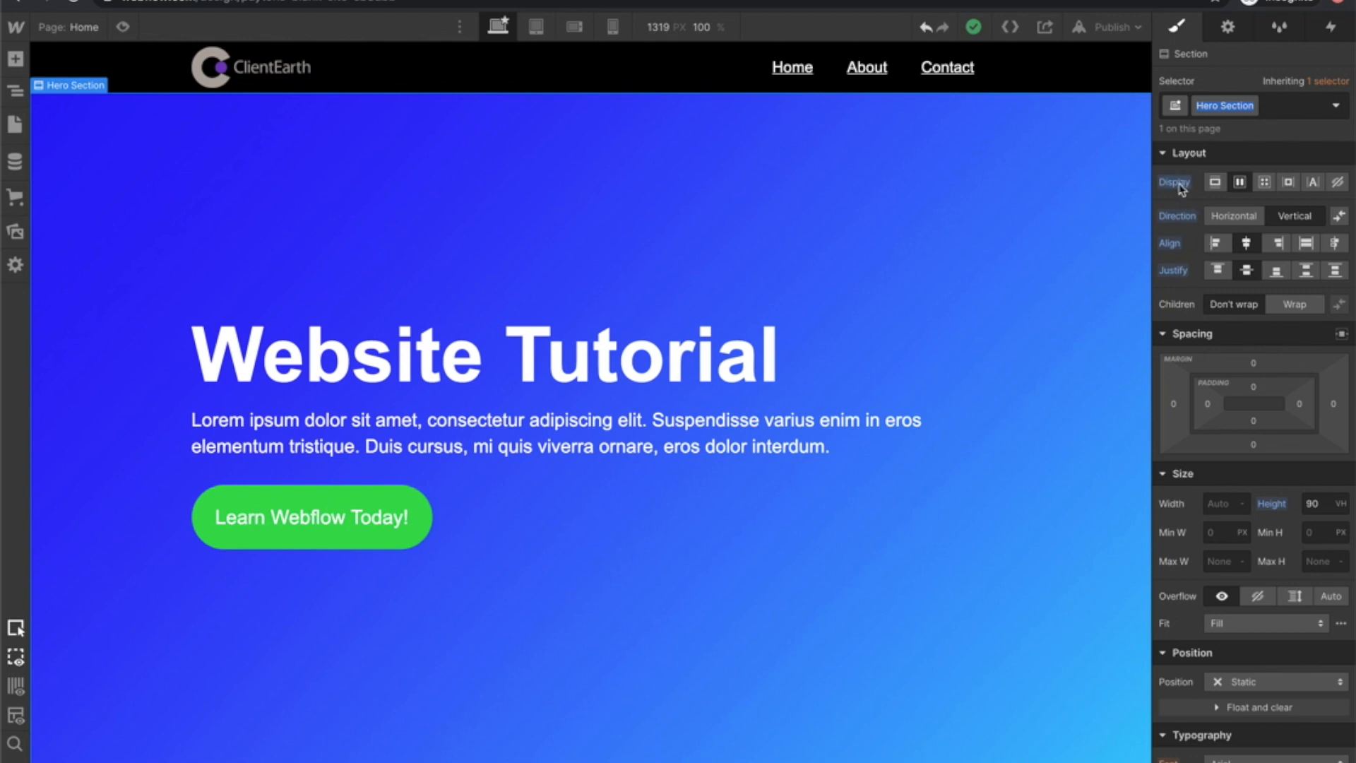
{"action": "scroll", "coordinate": [1211, 263], "scroll_direction": "down", "scroll_amount": 4}
{"action": "scroll", "coordinate": [1200, 433], "scroll_direction": "down", "scroll_amount": 6}
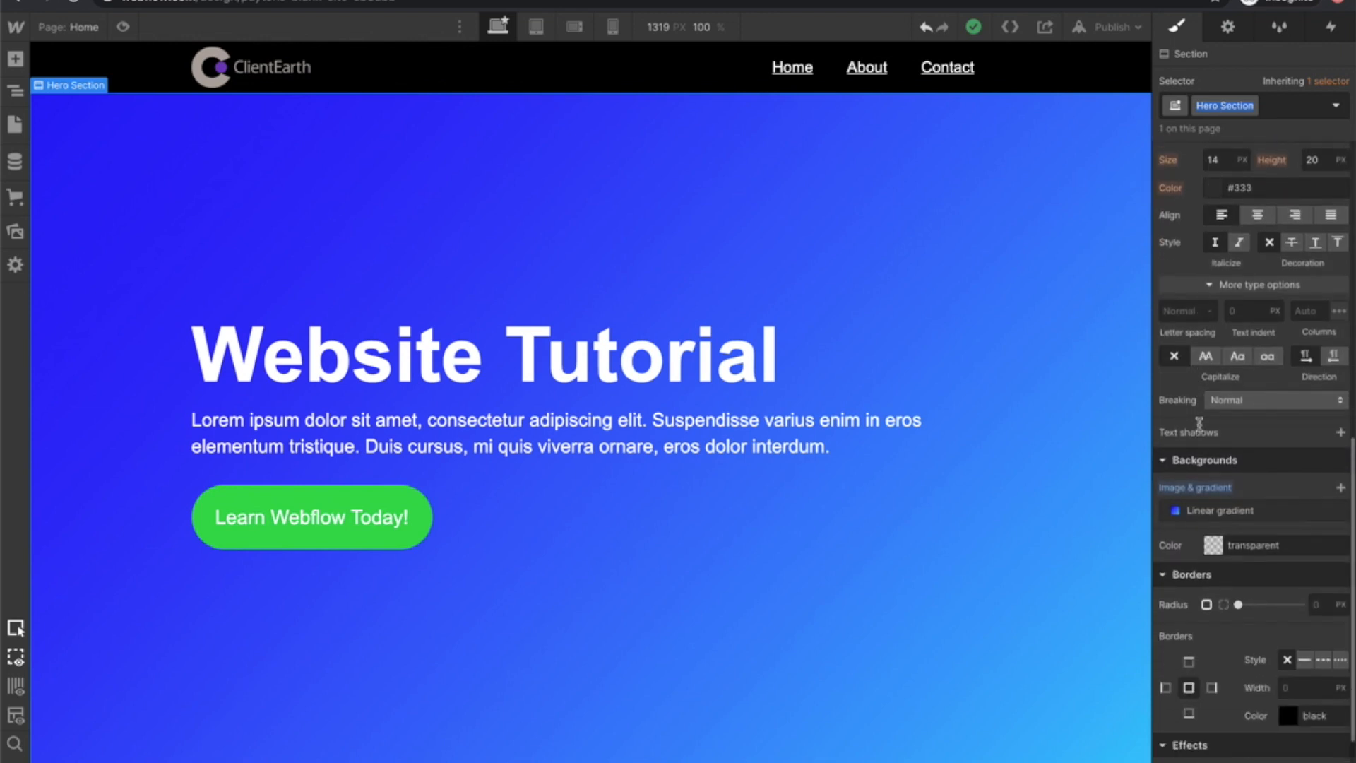
{"action": "scroll", "coordinate": [1199, 426], "scroll_direction": "down", "scroll_amount": 1}
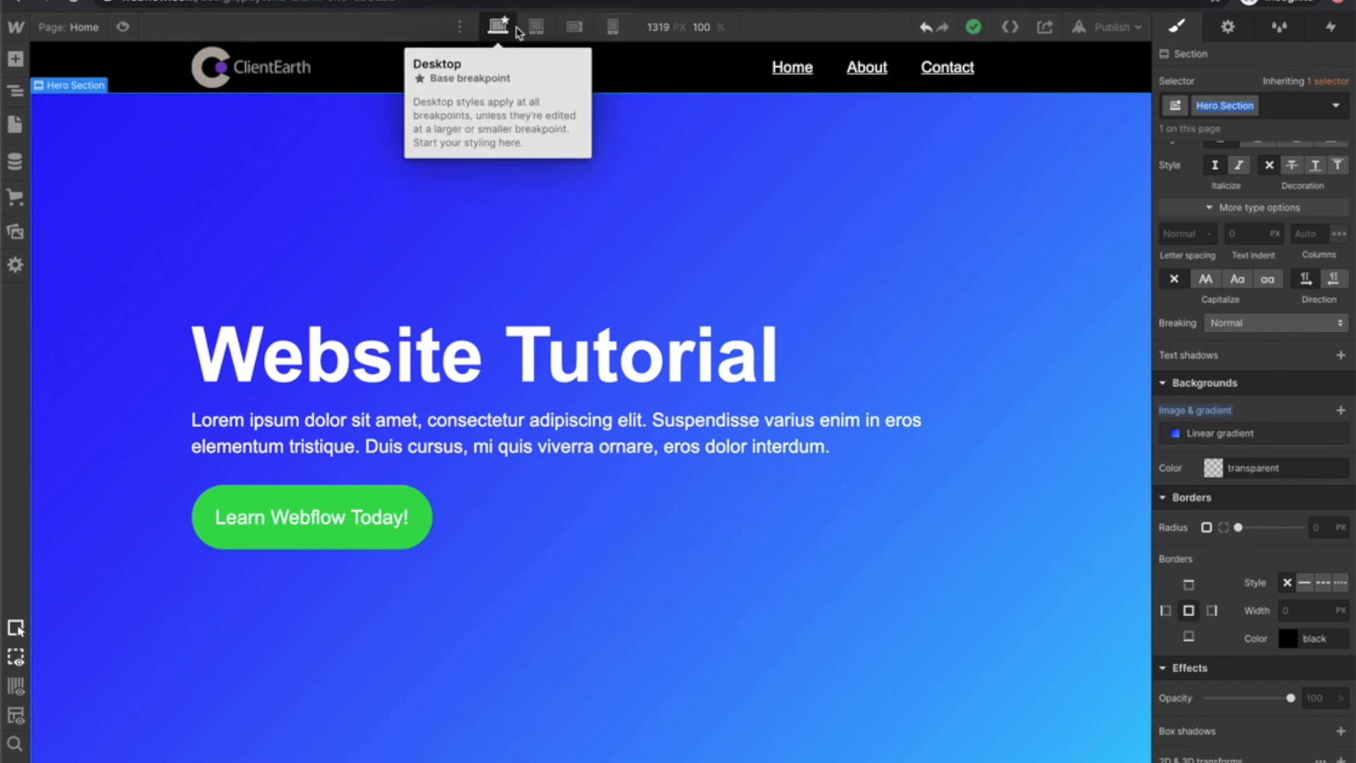
Change the hero heading's text to "Webflow Tutorial".
{"action": "scroll", "coordinate": [660, 168], "scroll_direction": "down", "scroll_amount": 1}
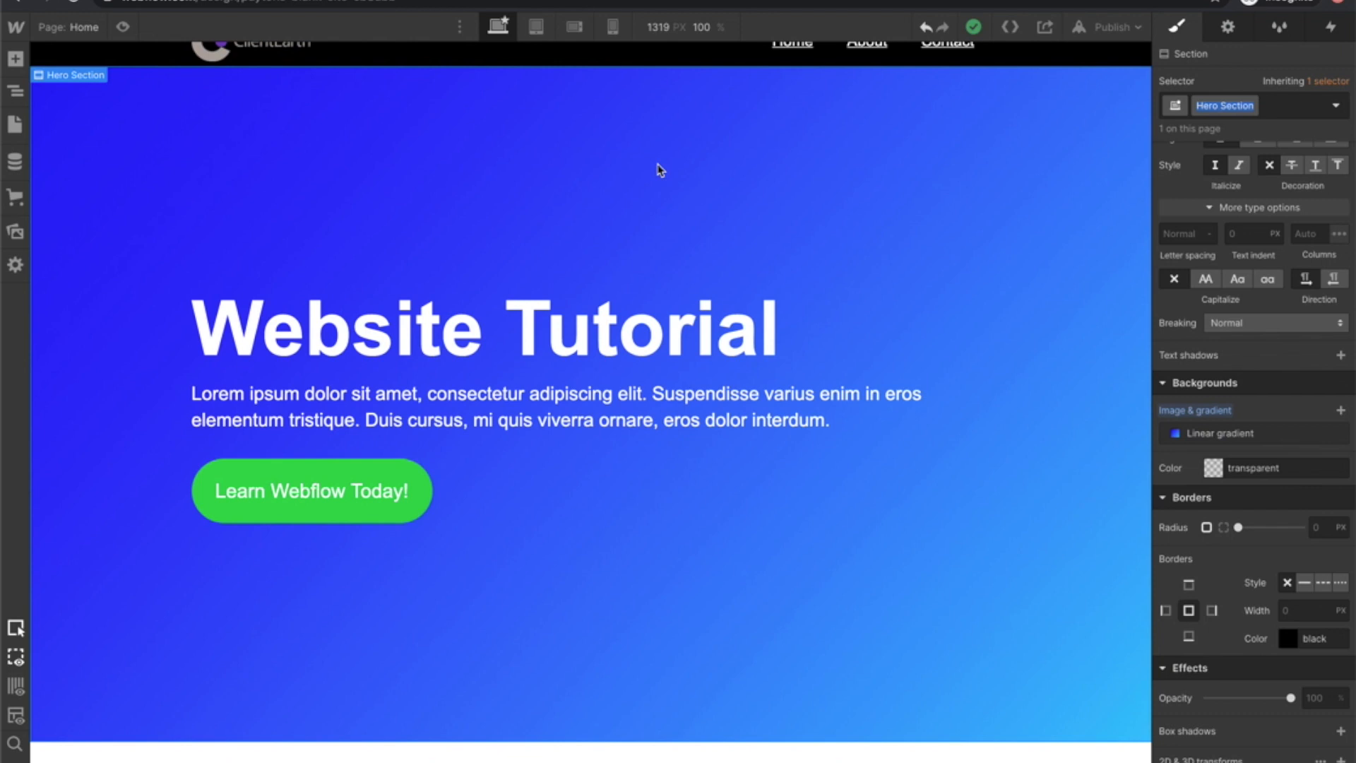
{"action": "left_click", "coordinate": [385, 332]}
{"action": "left_click_drag", "start_coordinate": [353, 334], "coordinate": [503, 337]}
{"action": "type", "text": "flow"}
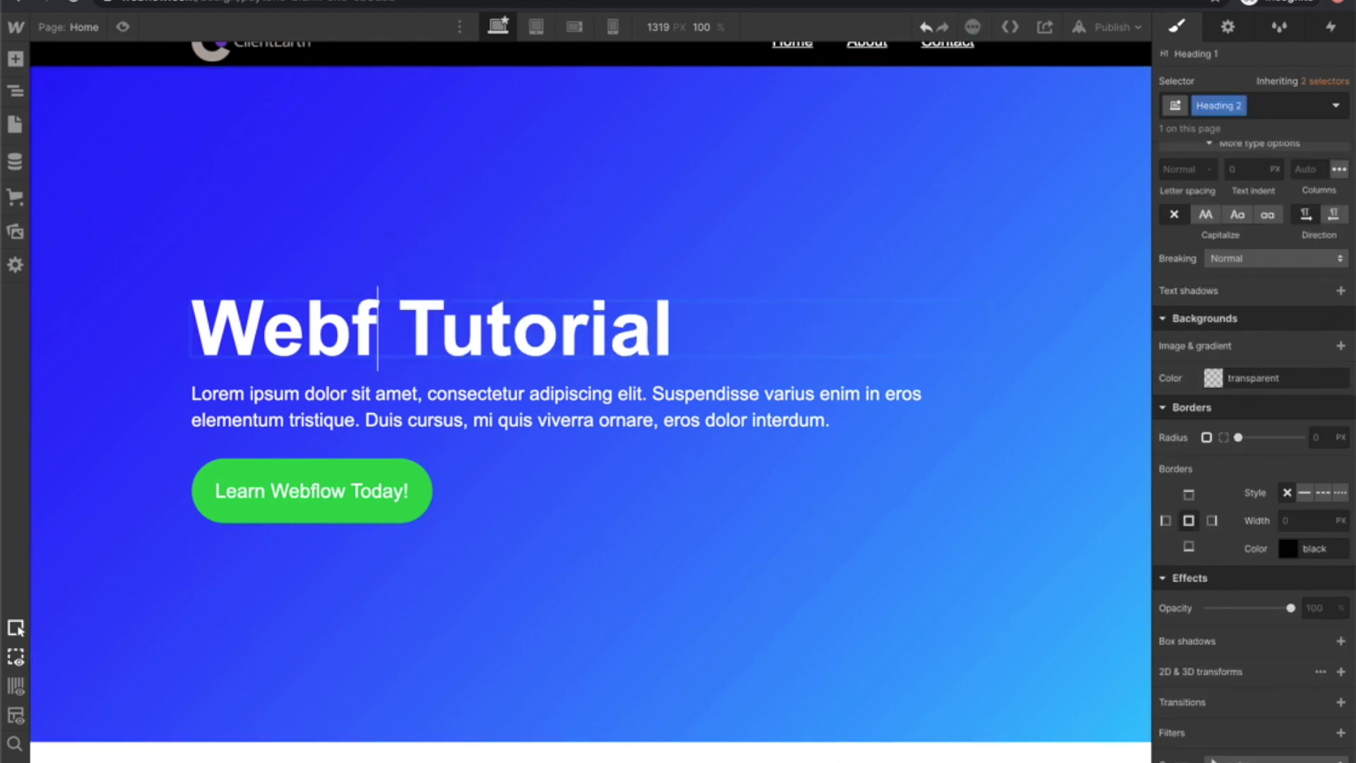
{"action": "key", "text": "Escape"}
{"action": "left_click", "coordinate": [777, 133]}
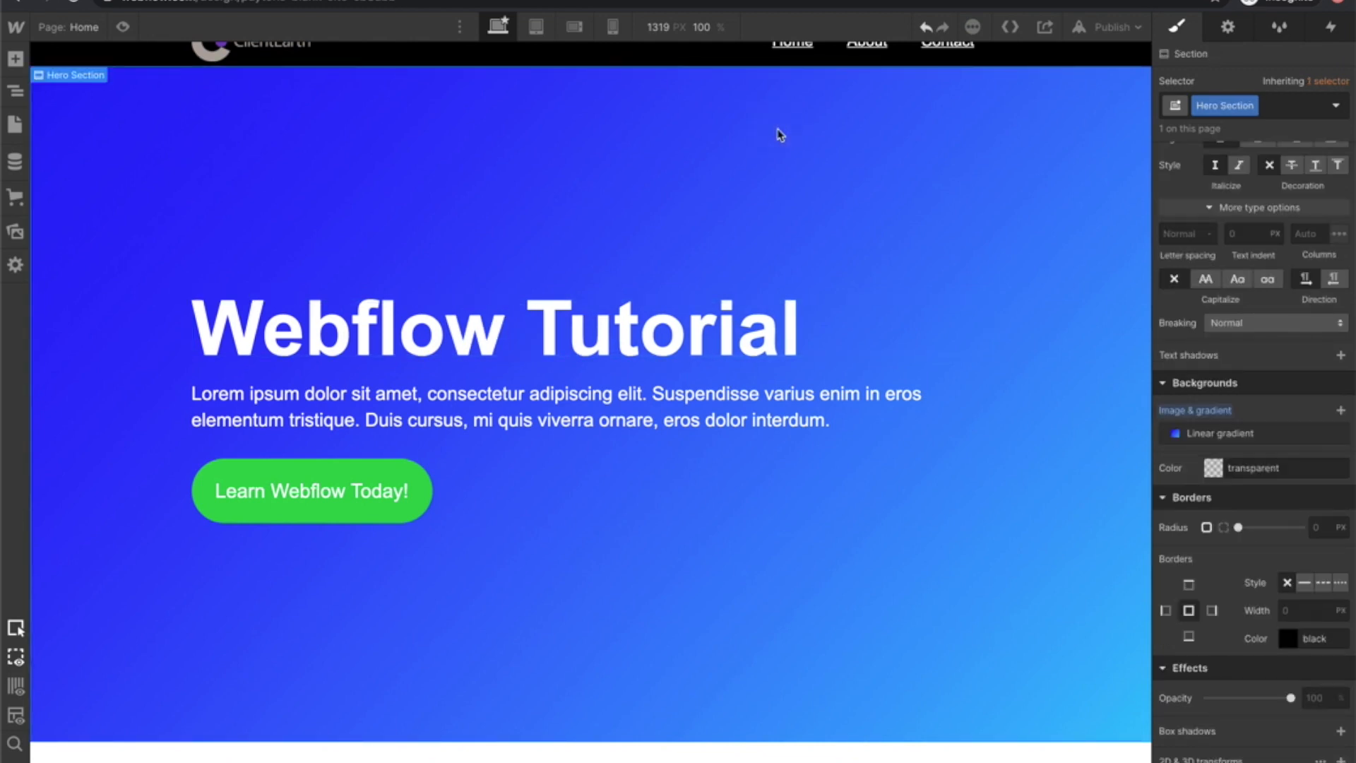